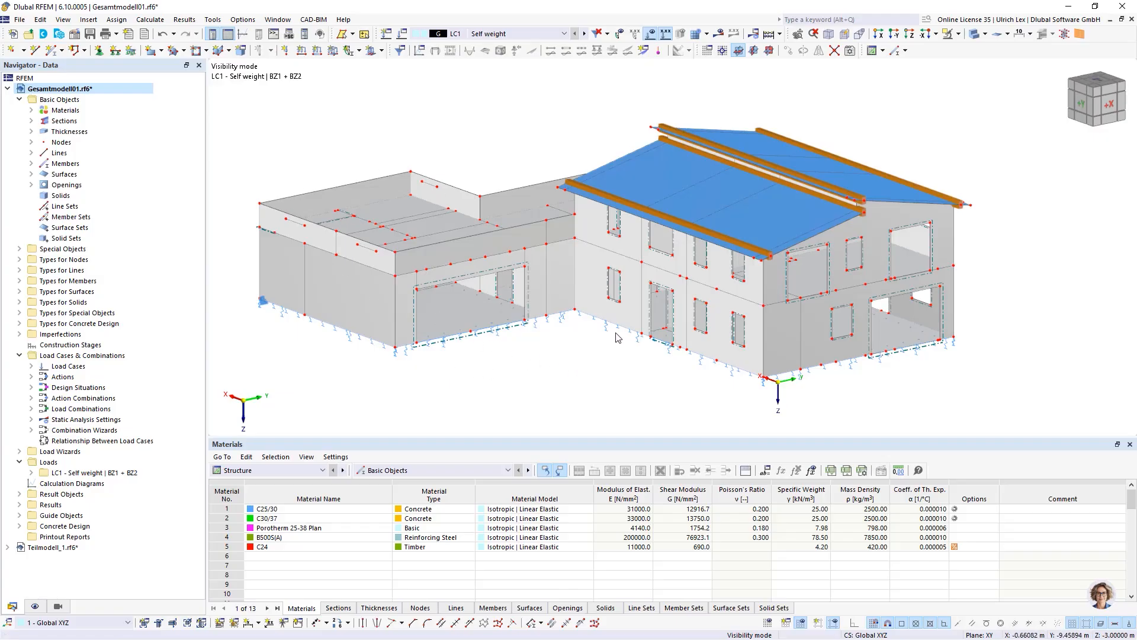
- Show the OS2 - Umbau object selection in the overall model and hide OS1 - Flachdach
{"action": "scroll", "coordinate": [604, 135], "scroll_direction": "down", "scroll_amount": 1}
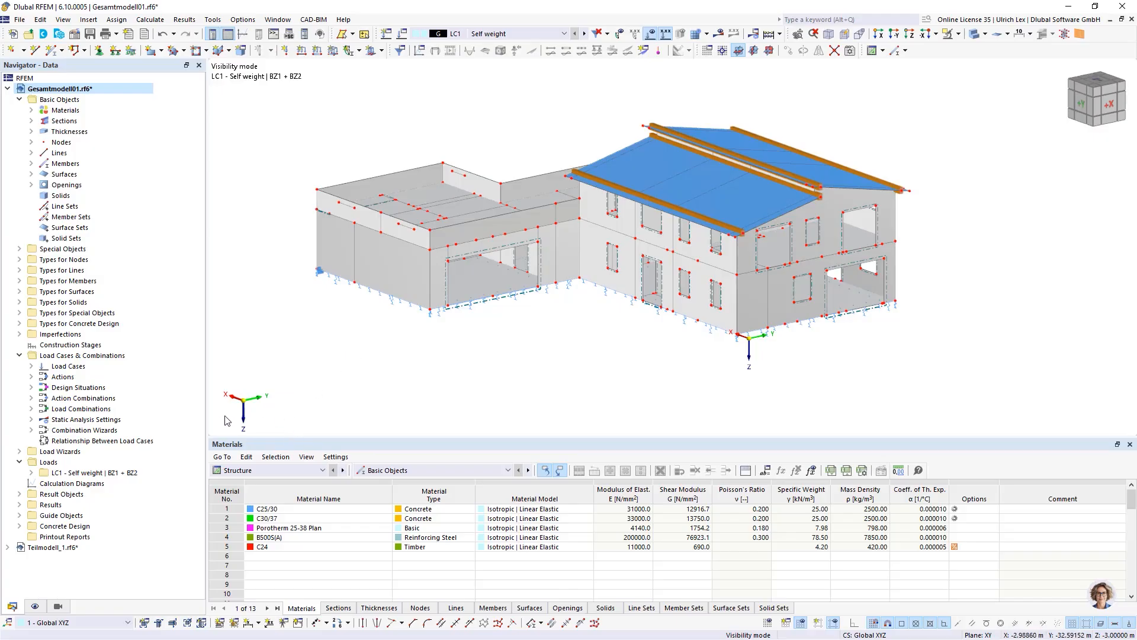
{"action": "left_click", "coordinate": [35, 607]}
{"action": "left_click", "coordinate": [57, 606]}
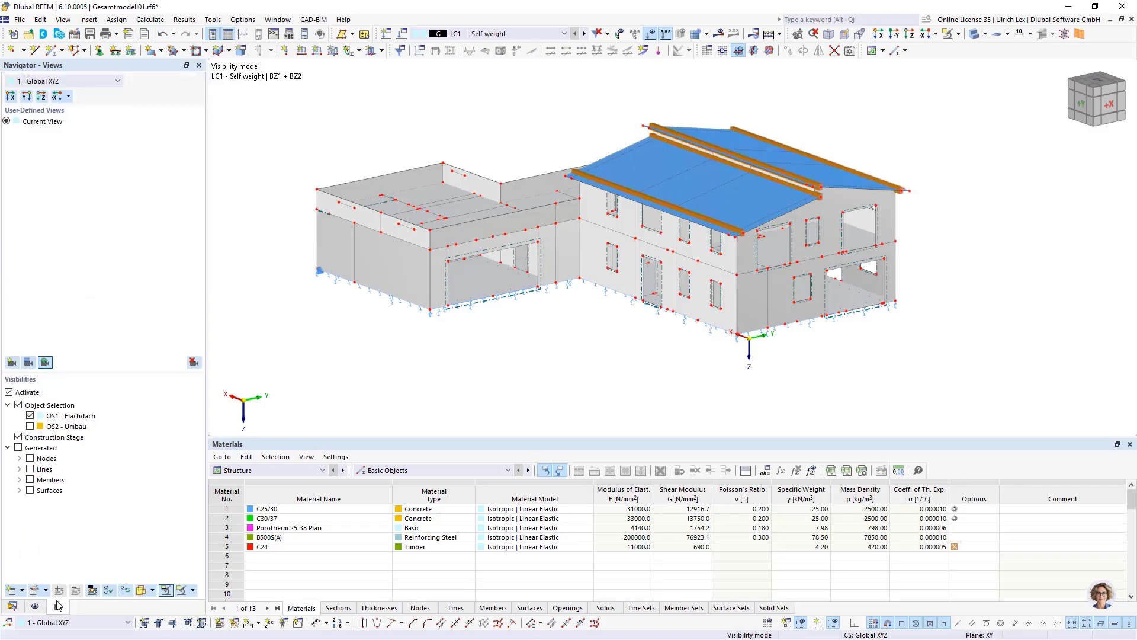
{"action": "left_click", "coordinate": [30, 427]}
{"action": "left_click", "coordinate": [30, 416]}
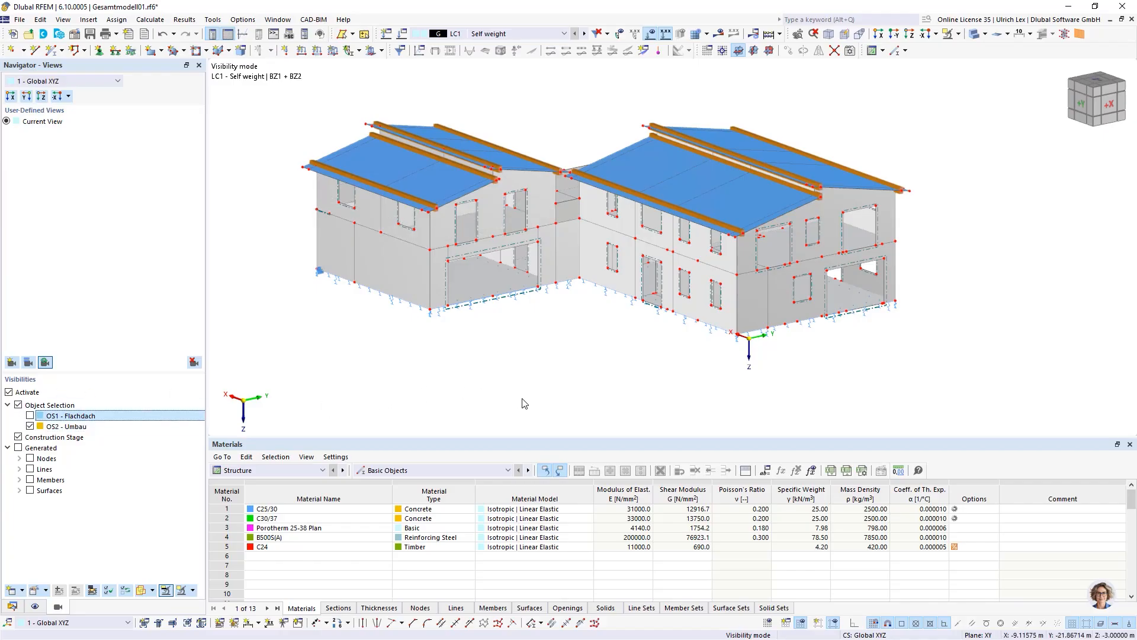
{"action": "mouse_move", "coordinate": [535, 378]}
{"action": "middle_mouse_down", "text": "ctrl"}
{"action": "mouse_move", "coordinate": [513, 343]}
{"action": "mouse_move", "coordinate": [561, 362]}
{"action": "mouse_move", "coordinate": [523, 378]}
{"action": "mouse_move", "coordinate": [465, 358]}
{"action": "mouse_move", "coordinate": [510, 376]}
{"action": "mouse_move", "coordinate": [553, 340]}
{"action": "mouse_move", "coordinate": [652, 345]}
{"action": "mouse_move", "coordinate": [533, 363]}
{"action": "middle_mouse_up", "text": "ctrl"}
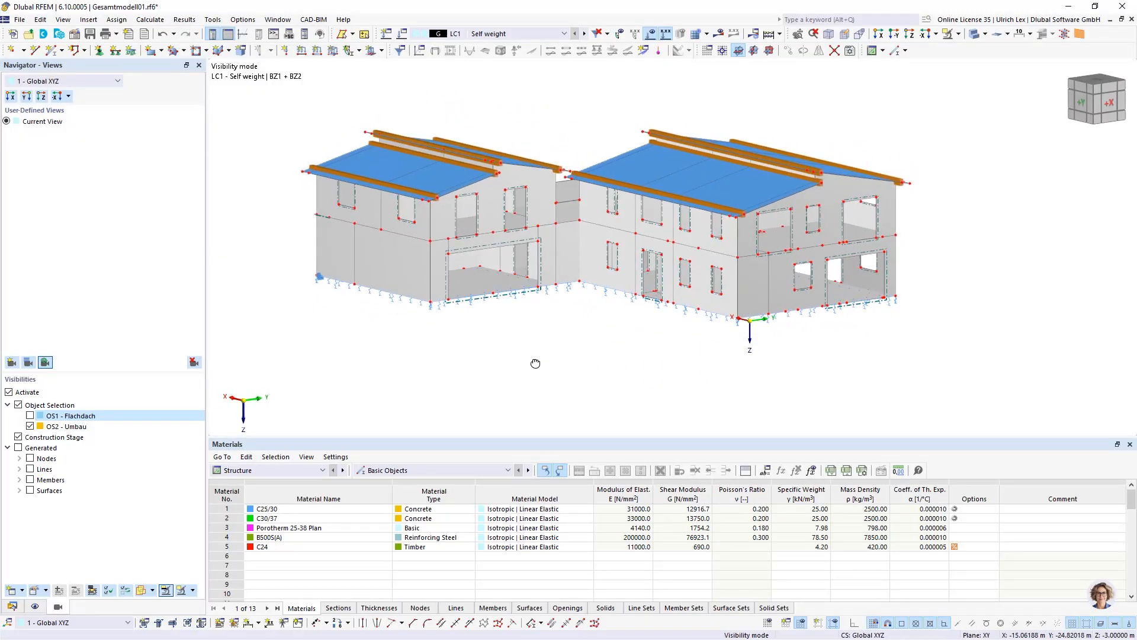
- Display OS1 - Flachdach instead of OS2 - Umbau and view the overall building from several sides
{"action": "left_click", "coordinate": [29, 415]}
{"action": "left_click", "coordinate": [29, 426]}
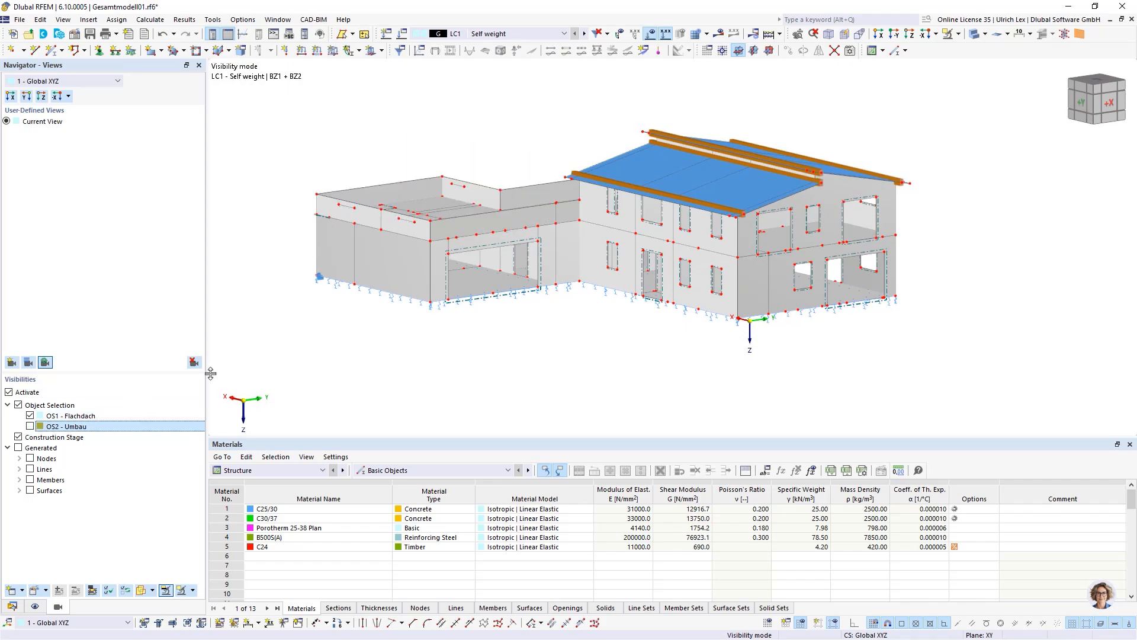
{"action": "middle_click_drag", "start_coordinate": [487, 364], "coordinate": [579, 364], "text": "ctrl"}
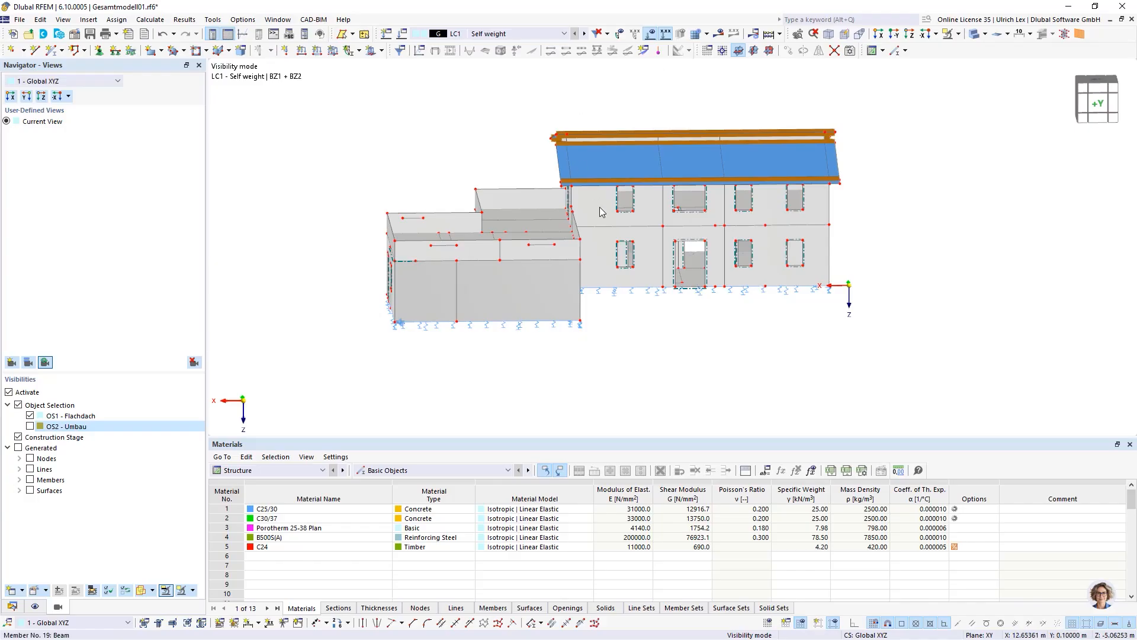
{"action": "middle_click_drag", "start_coordinate": [904, 335], "coordinate": [828, 341], "text": "ctrl"}
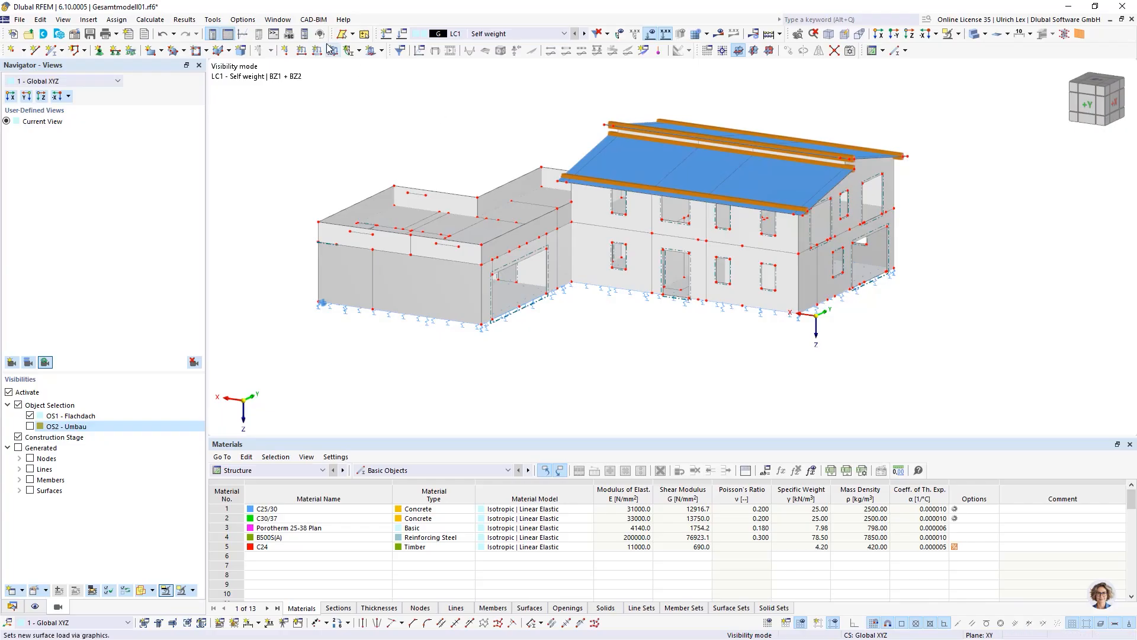
- Switch to the Teilmodell_1 model and display only its OS1 - Flachdach object selection
{"action": "left_click", "coordinate": [279, 21]}
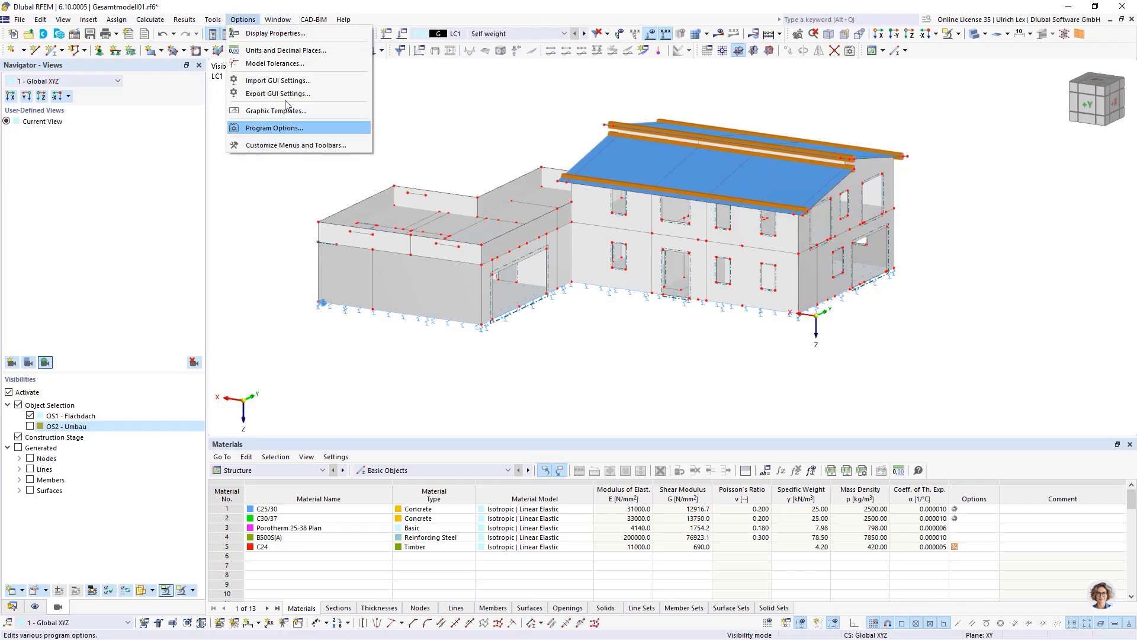
{"action": "left_click", "coordinate": [303, 167]}
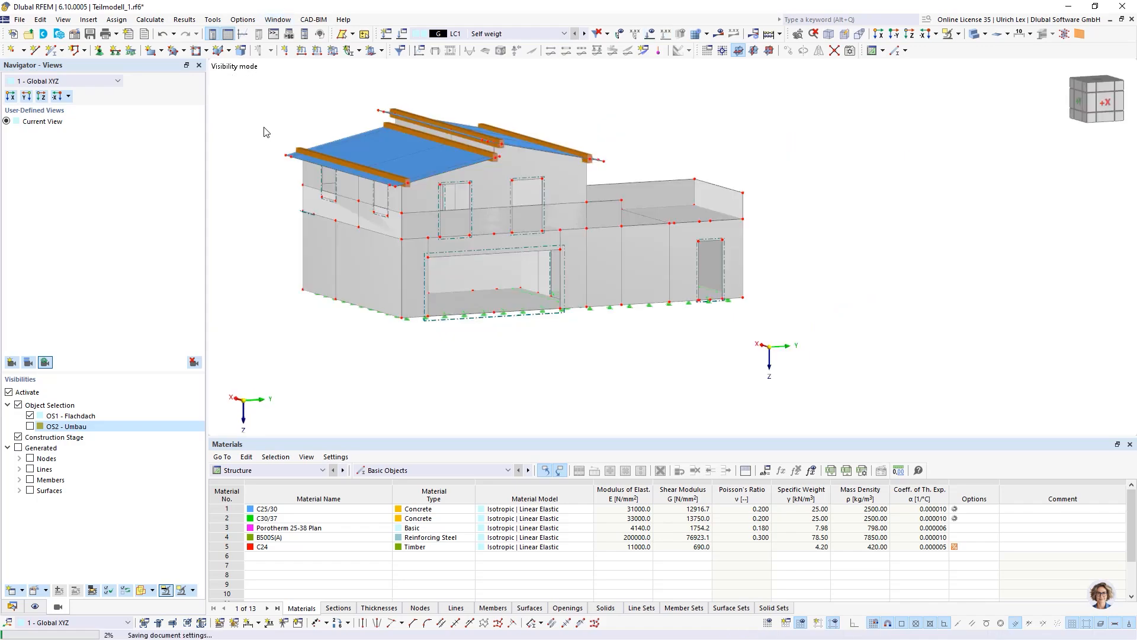
{"action": "left_click", "coordinate": [30, 426]}
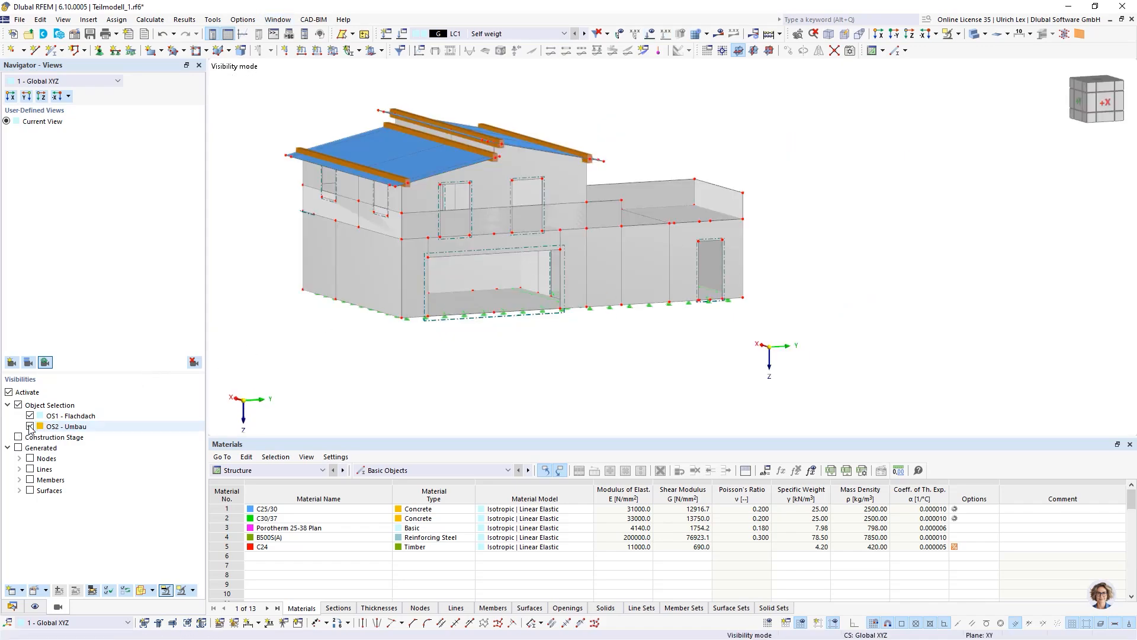
{"action": "left_click", "coordinate": [30, 426]}
{"action": "left_click", "coordinate": [30, 416]}
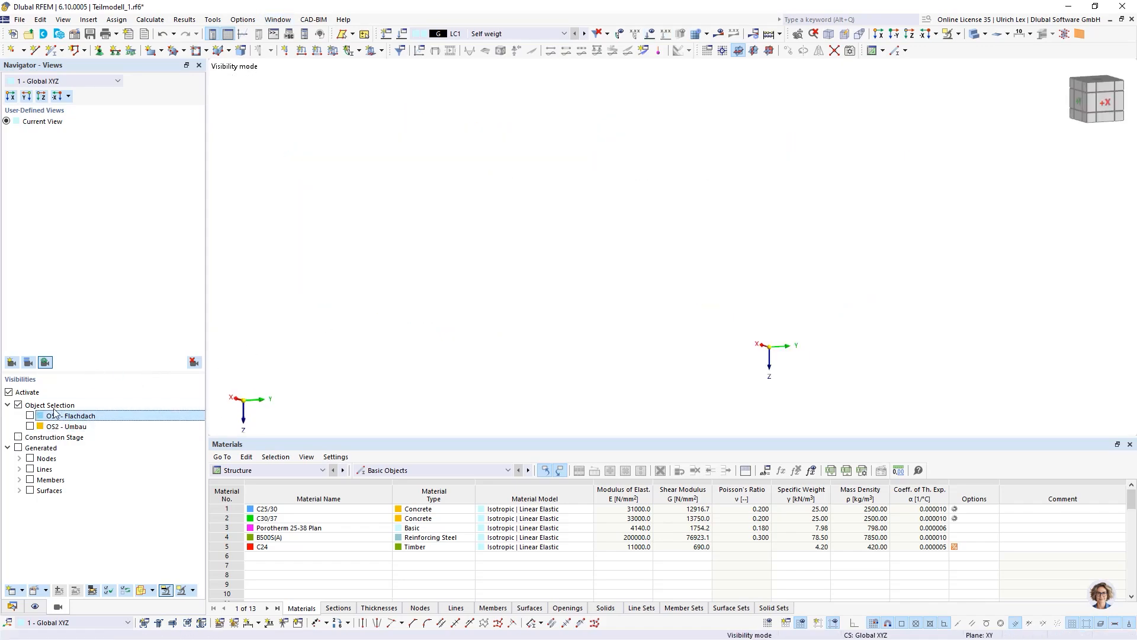
{"action": "left_click", "coordinate": [29, 416]}
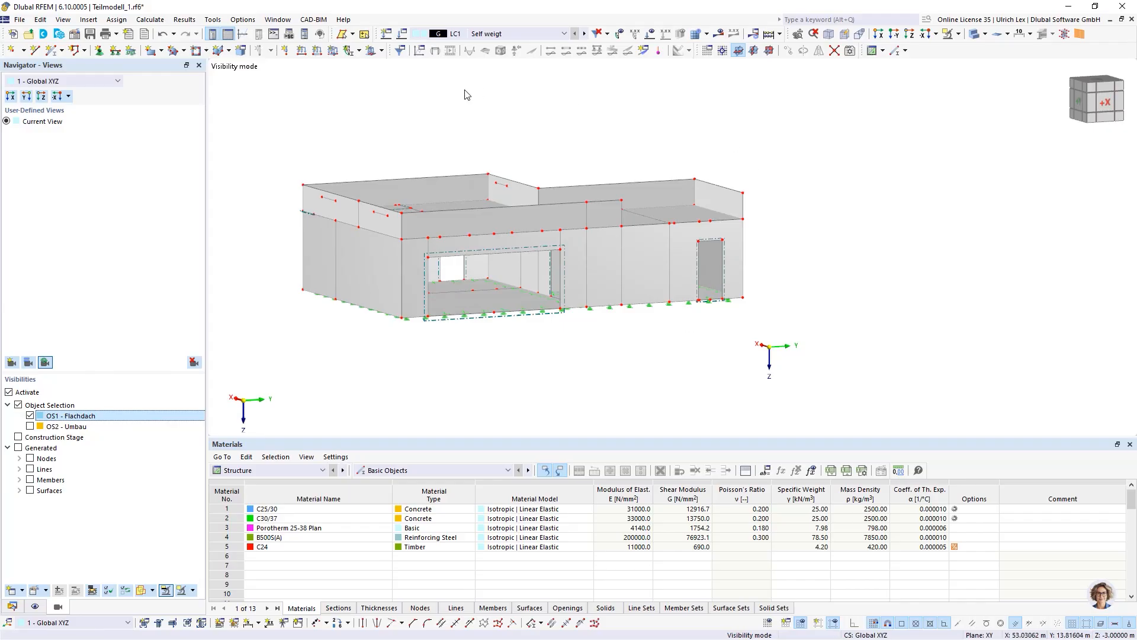
{"action": "middle_click_drag", "start_coordinate": [472, 386], "coordinate": [487, 415], "text": "ctrl"}
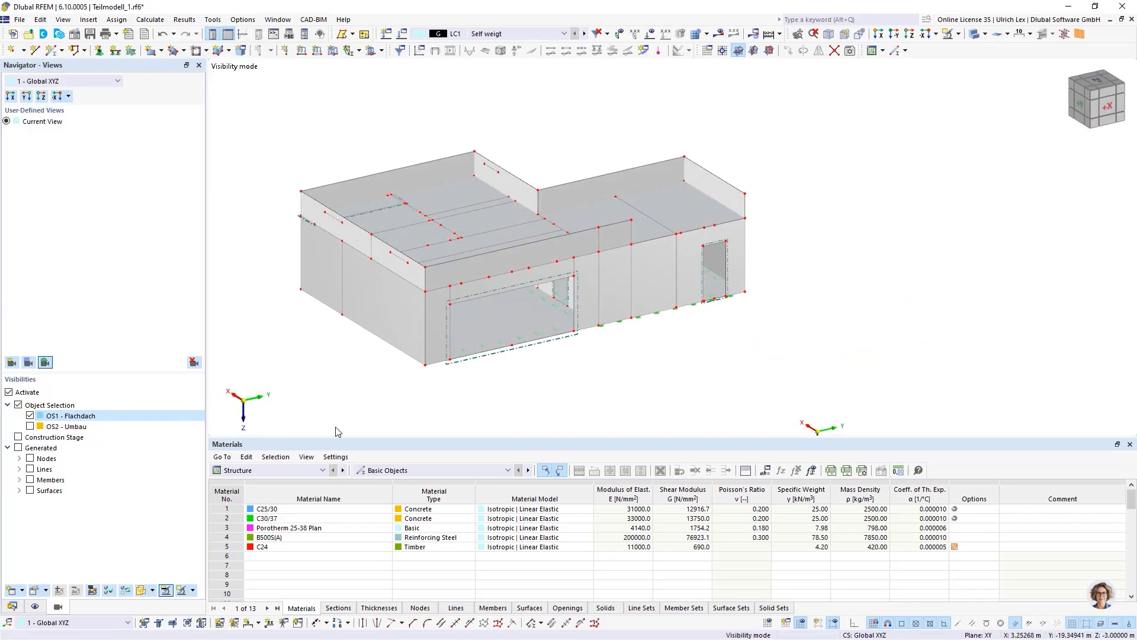
- Review the add-ons activated in the base data of Teilmodell_1 and accept the settings
{"action": "left_click", "coordinate": [12, 606]}
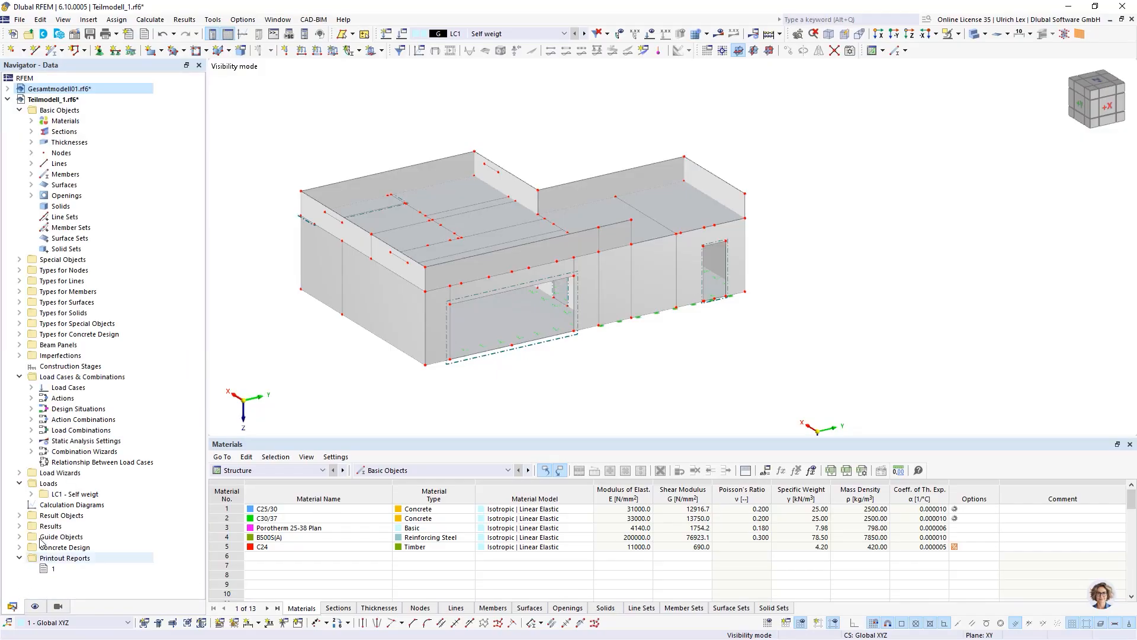
{"action": "right_click", "coordinate": [51, 102]}
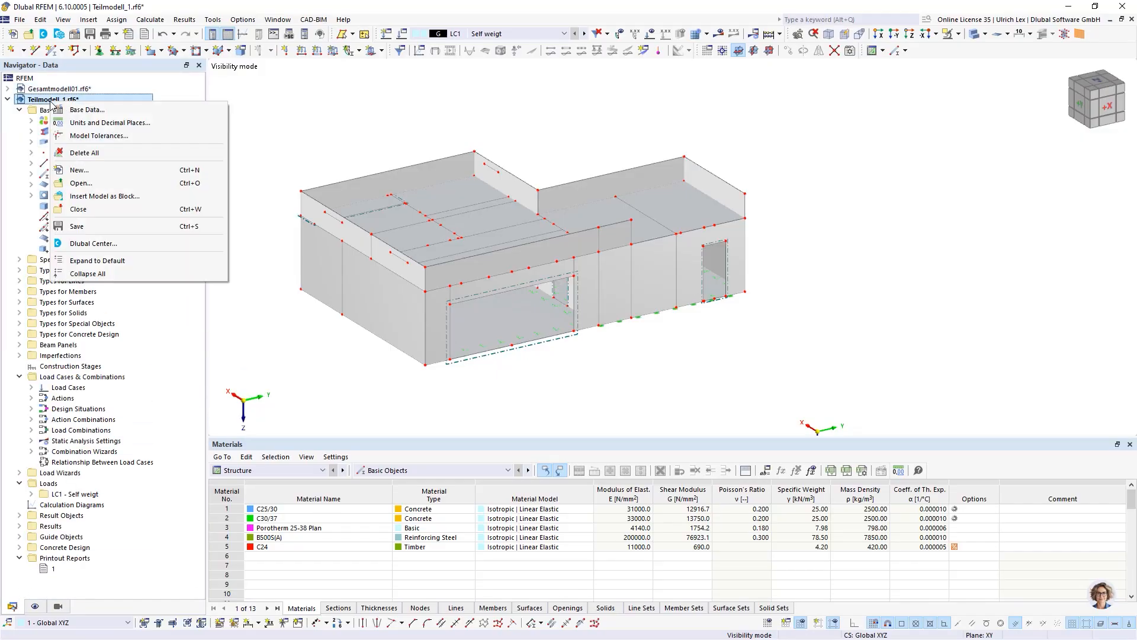
{"action": "left_click", "coordinate": [80, 111]}
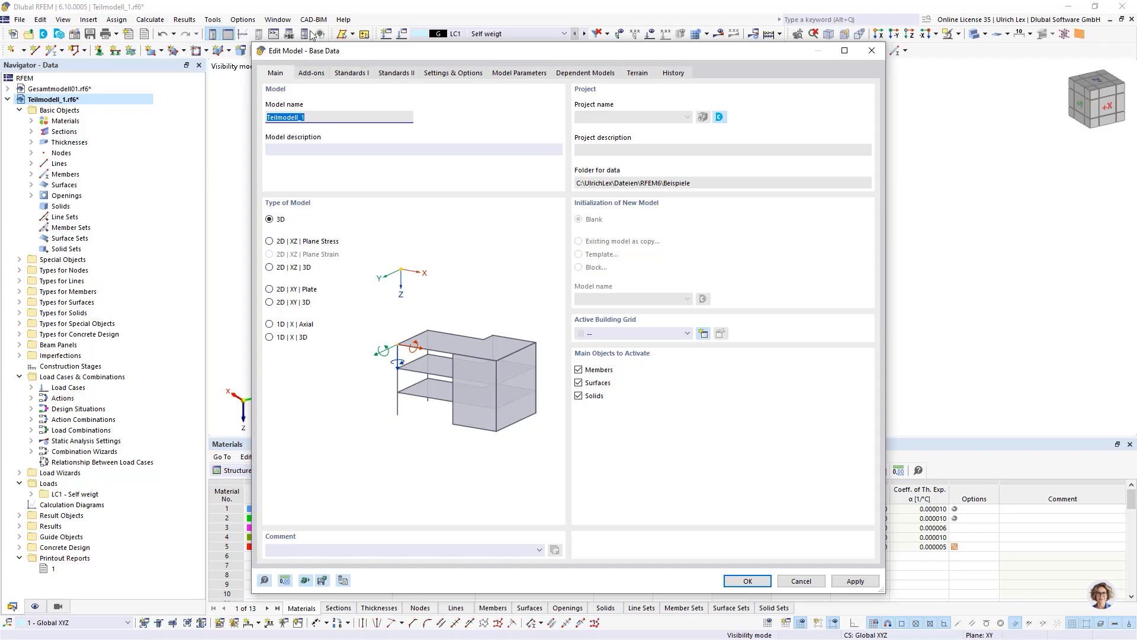
{"action": "left_click", "coordinate": [314, 75]}
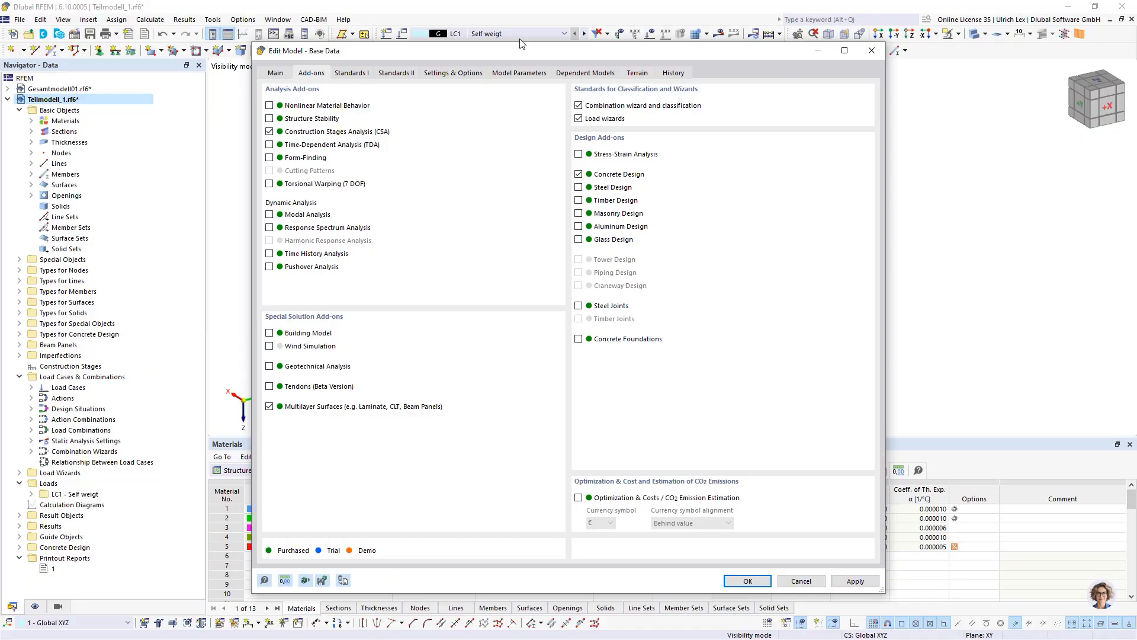
{"action": "left_click_drag", "start_coordinate": [521, 43], "coordinate": [522, 41]}
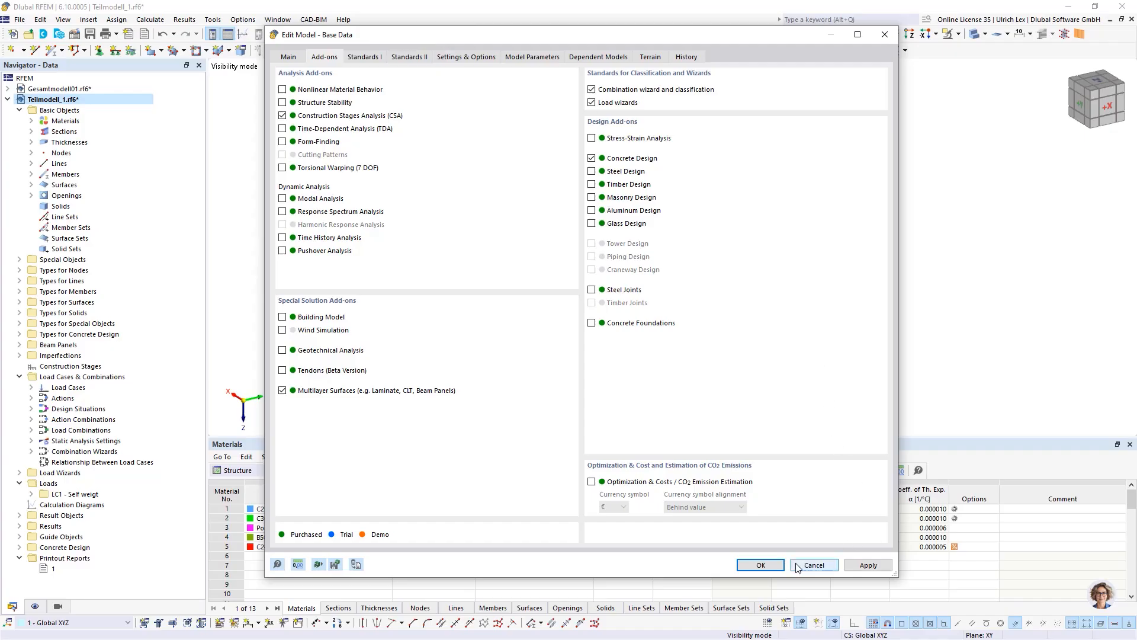
{"action": "left_click", "coordinate": [761, 564]}
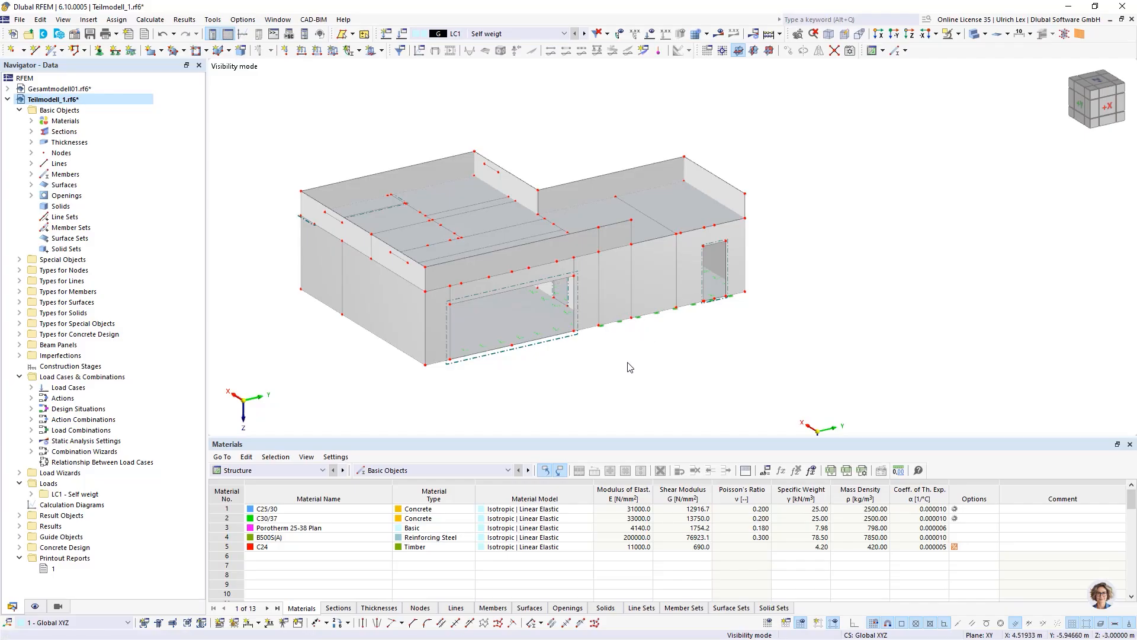
- Deactivate the visibilities so that all objects of Teilmodell_1 are displayed
{"action": "mouse_move", "coordinate": [806, 269]}
{"action": "middle_mouse_down", "text": "ctrl"}
{"action": "mouse_move", "coordinate": [691, 296]}
{"action": "mouse_move", "coordinate": [592, 254]}
{"action": "mouse_move", "coordinate": [577, 301]}
{"action": "mouse_move", "coordinate": [818, 201]}
{"action": "mouse_move", "coordinate": [803, 264]}
{"action": "mouse_move", "coordinate": [767, 268]}
{"action": "mouse_move", "coordinate": [798, 262]}
{"action": "middle_mouse_up", "text": "ctrl"}
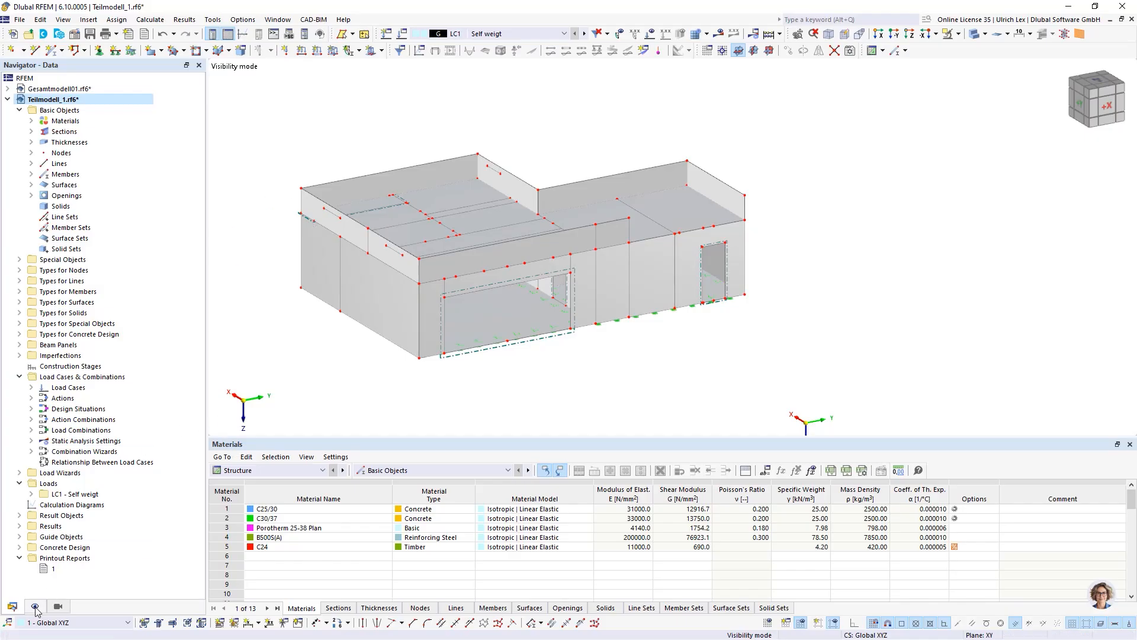
{"action": "left_click", "coordinate": [58, 607]}
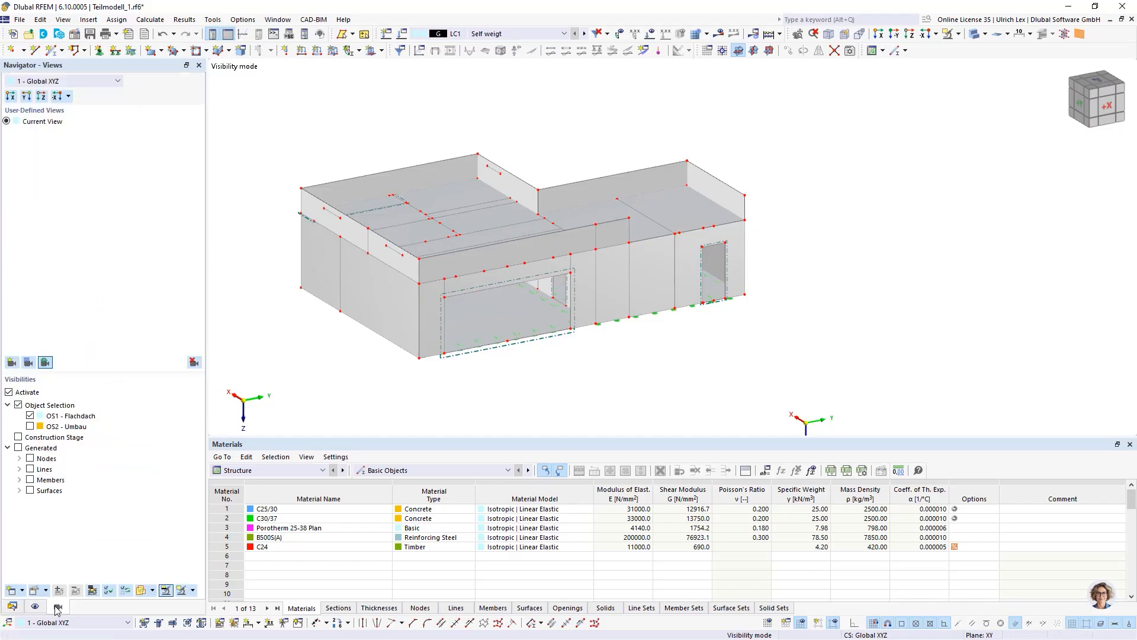
{"action": "left_click", "coordinate": [9, 392]}
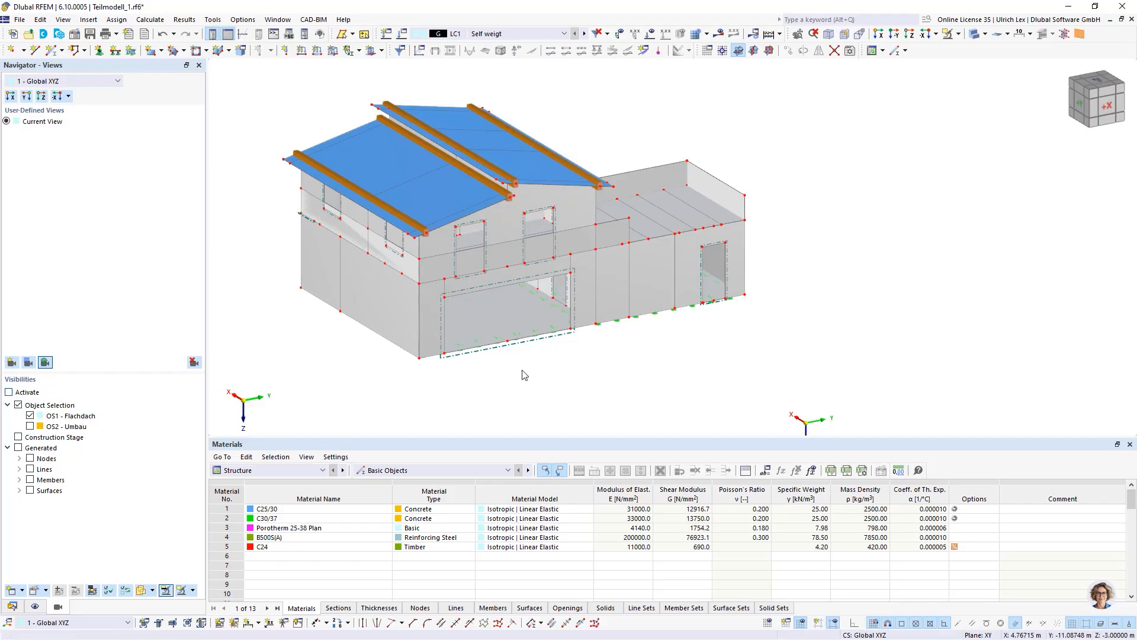
- Examine the overlap of the gable wall and the flat-roof parapet surface by selecting each in turn
{"action": "middle_click_drag", "start_coordinate": [551, 388], "coordinate": [392, 363], "text": "ctrl"}
{"action": "scroll", "coordinate": [325, 211], "scroll_direction": "up", "scroll_amount": 5}
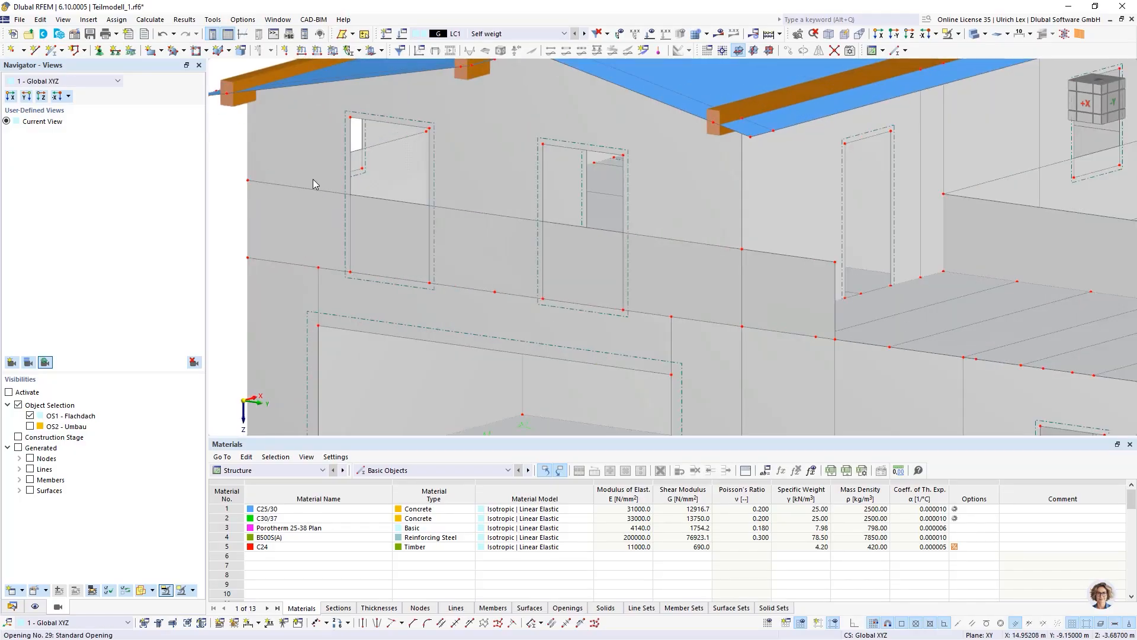
{"action": "left_click", "coordinate": [316, 155]}
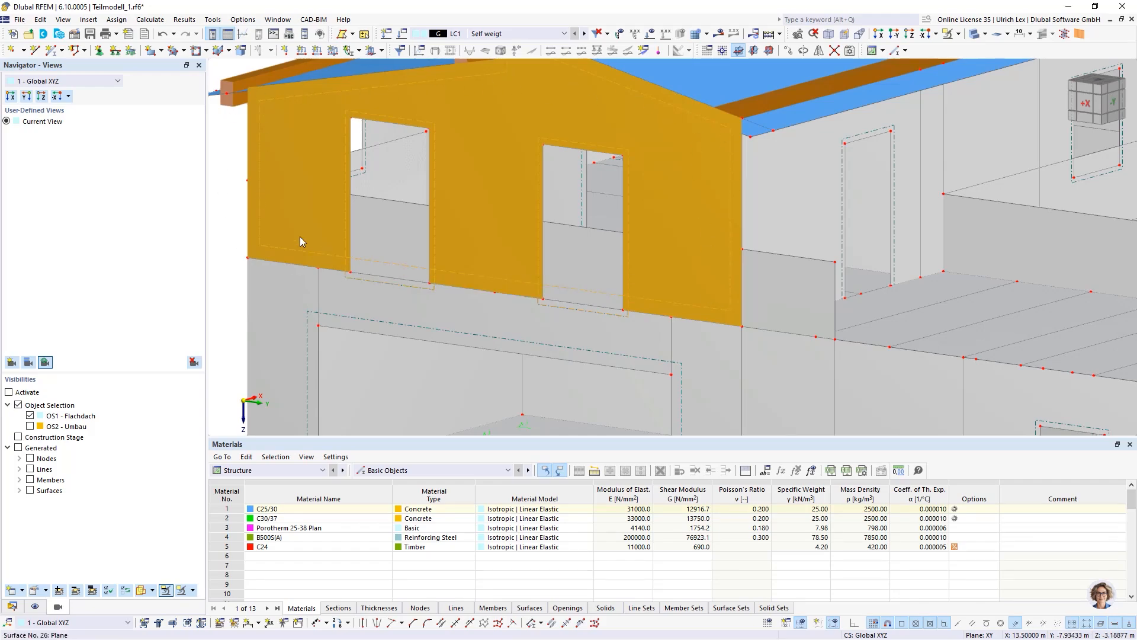
{"action": "key", "text": "Escape"}
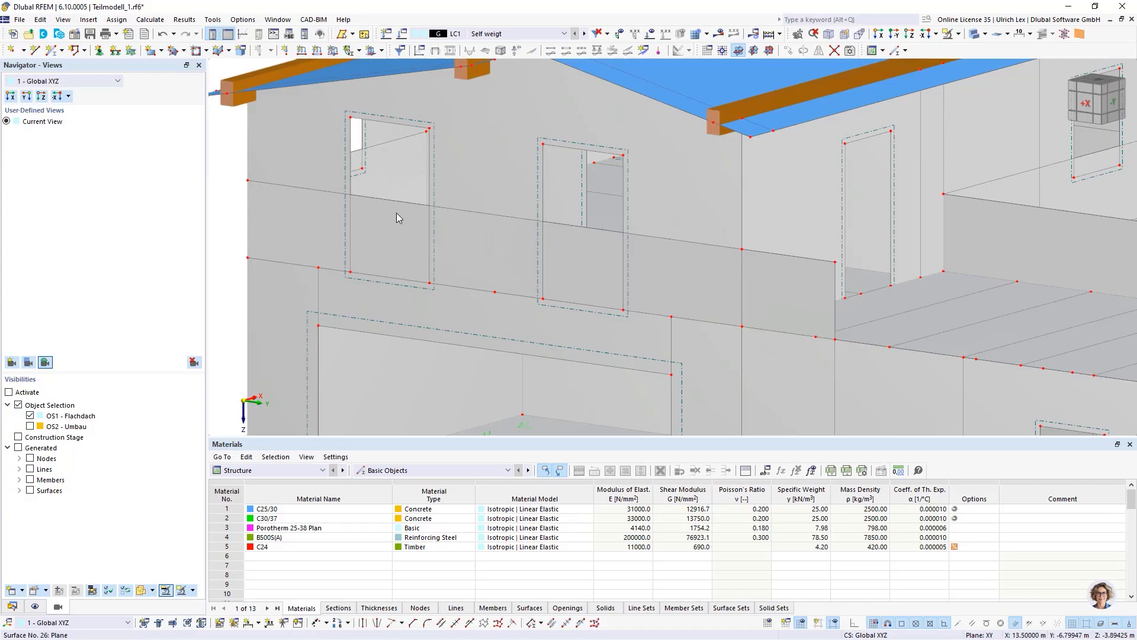
{"action": "left_click", "coordinate": [374, 218]}
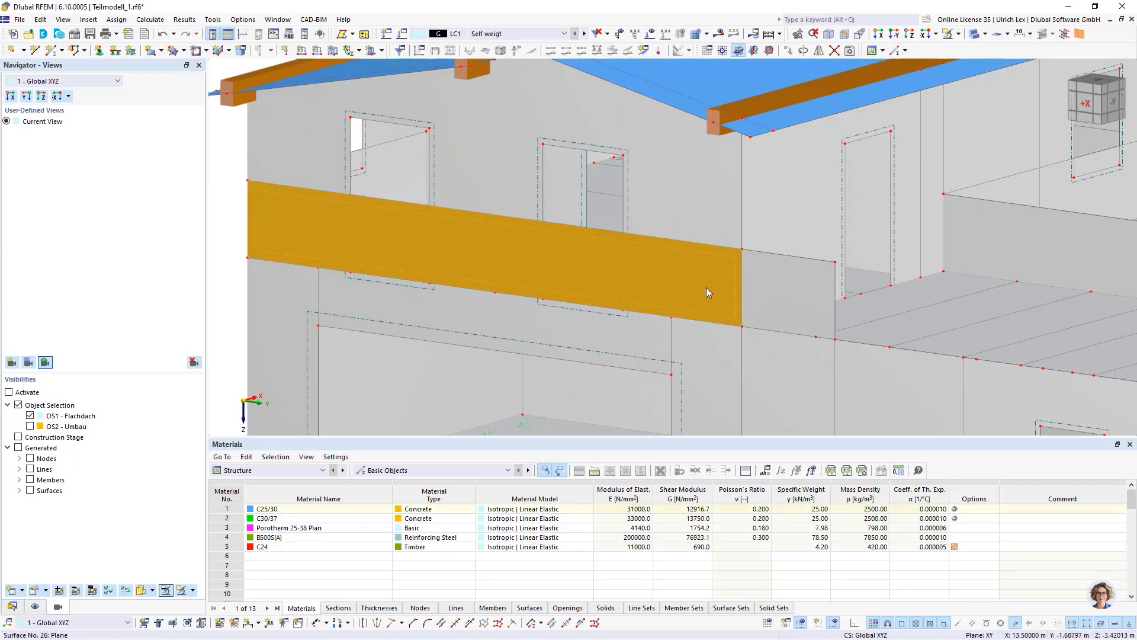
{"action": "scroll", "coordinate": [809, 273], "scroll_direction": "down", "scroll_amount": 3}
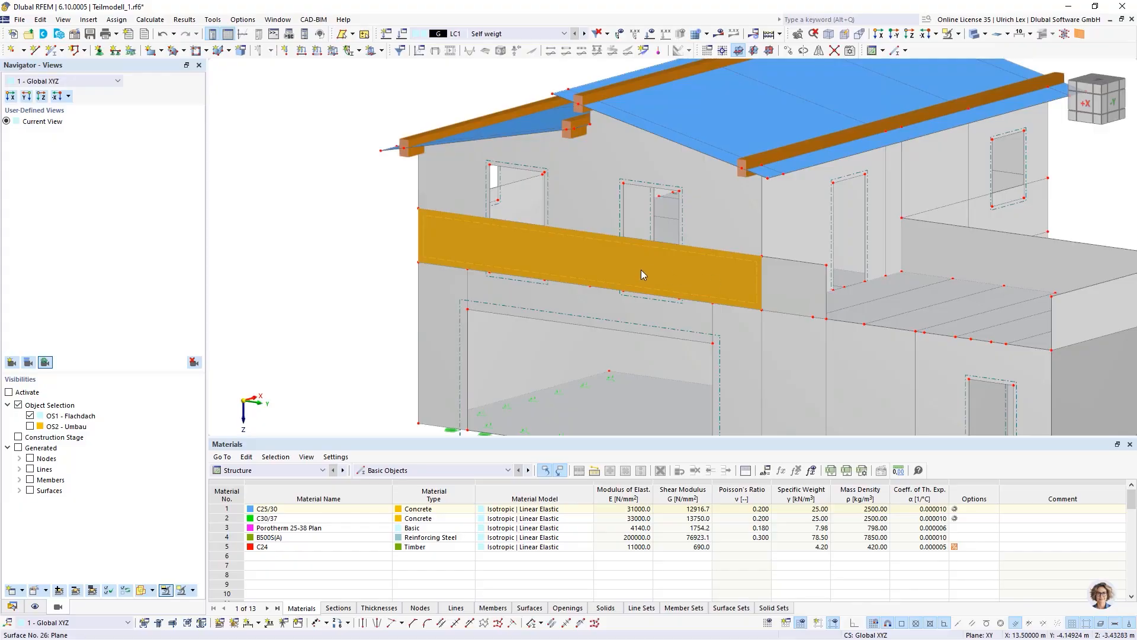
{"action": "left_click", "coordinate": [377, 243]}
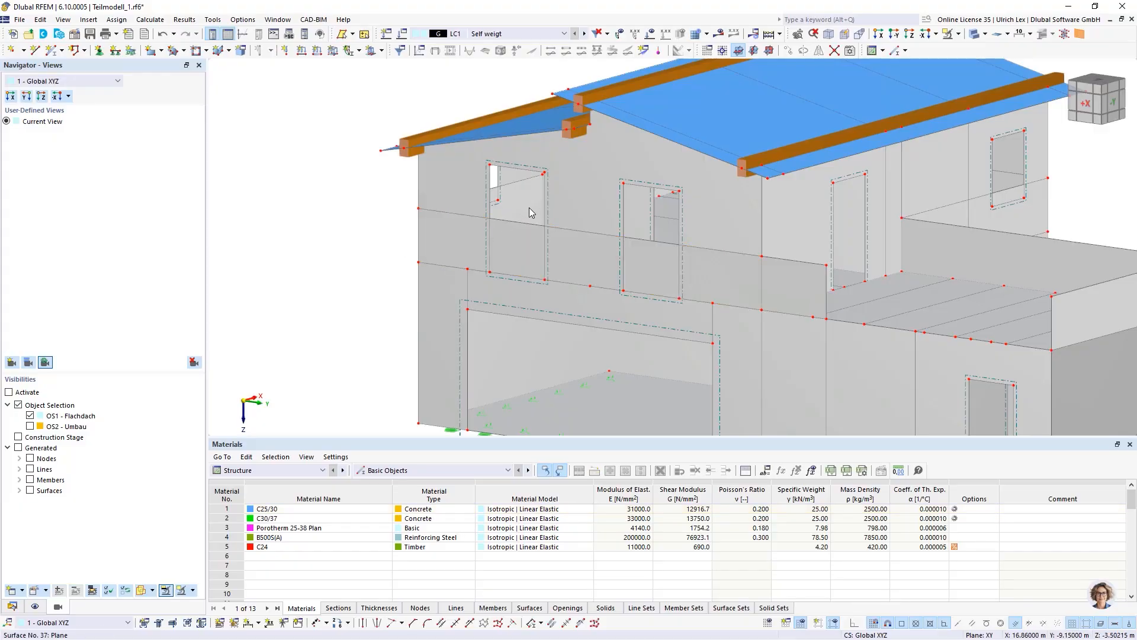
{"action": "scroll", "coordinate": [495, 222], "scroll_direction": "up", "scroll_amount": 3}
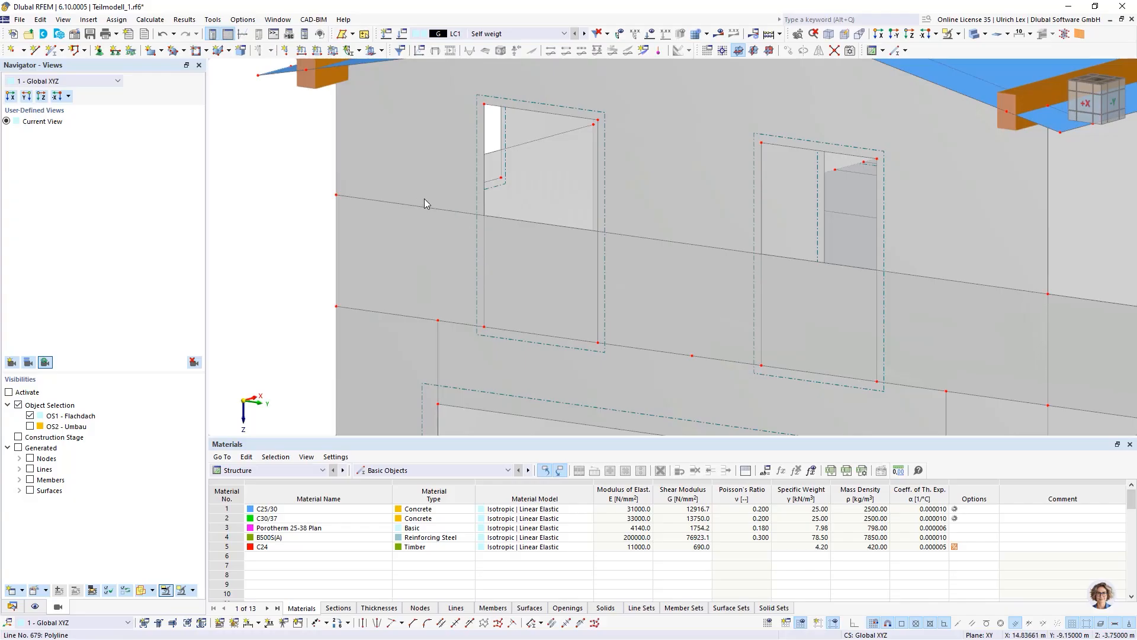
{"action": "scroll", "coordinate": [414, 175], "scroll_direction": "down", "scroll_amount": 2}
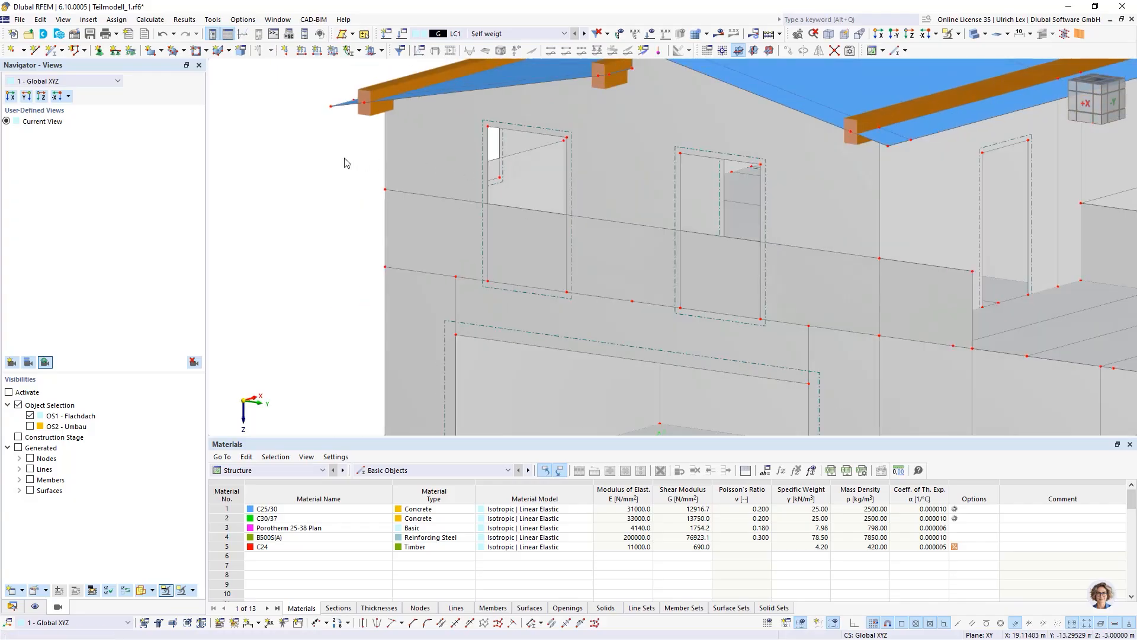
{"action": "scroll", "coordinate": [314, 177], "scroll_direction": "down", "scroll_amount": 2}
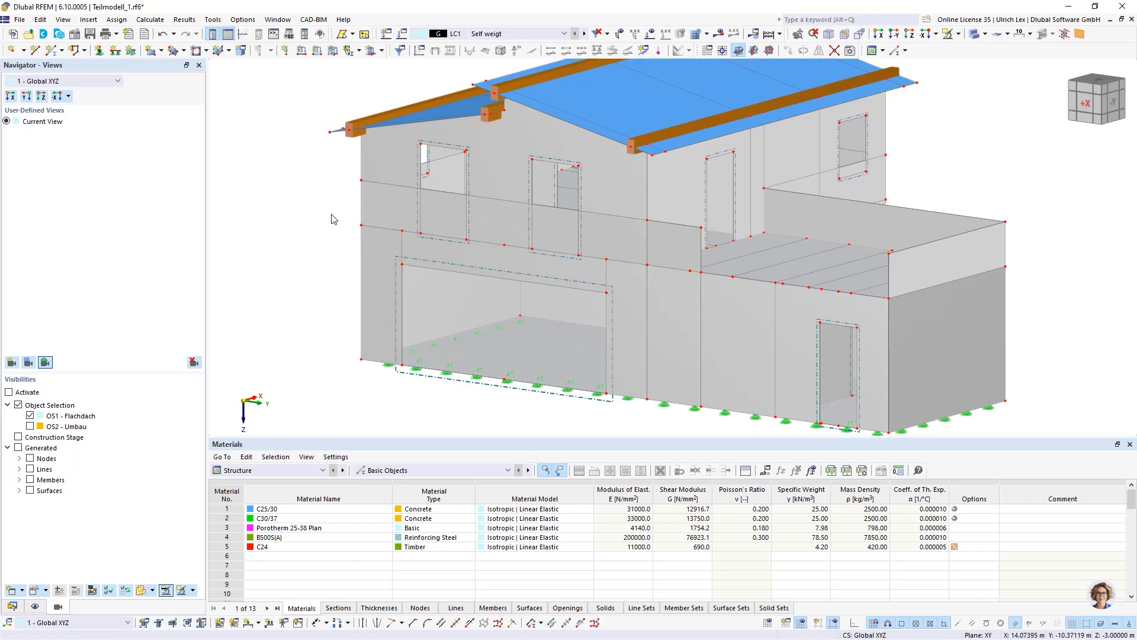
- Display only the OS2 - Umbau object selection of Teilmodell_1 and view the converted building from several sides
{"action": "left_click", "coordinate": [30, 427]}
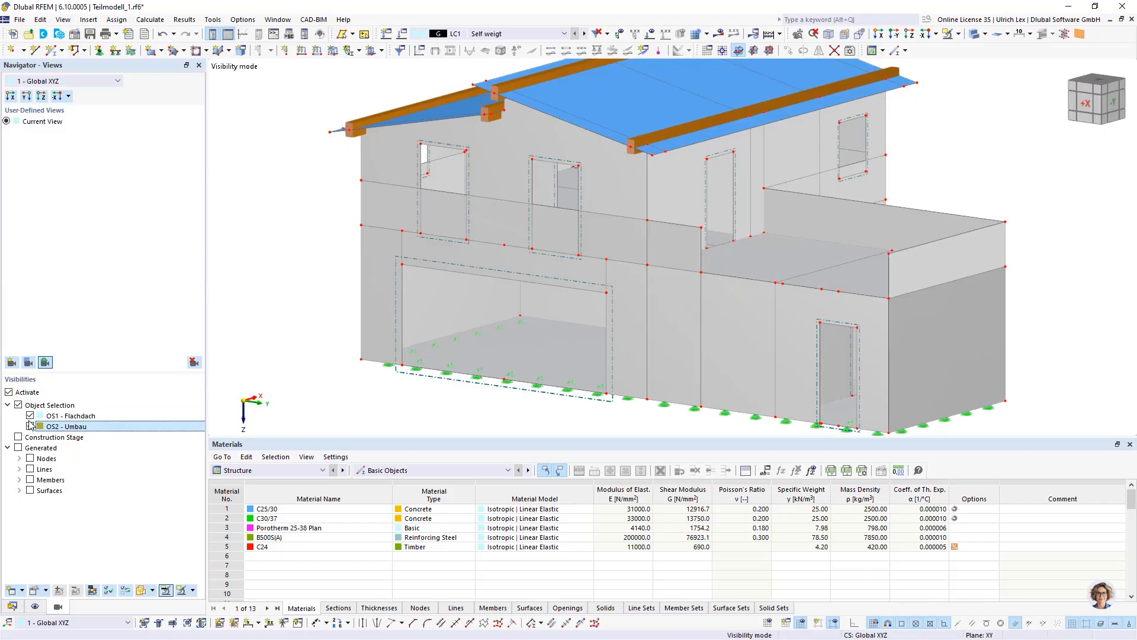
{"action": "left_click", "coordinate": [30, 415]}
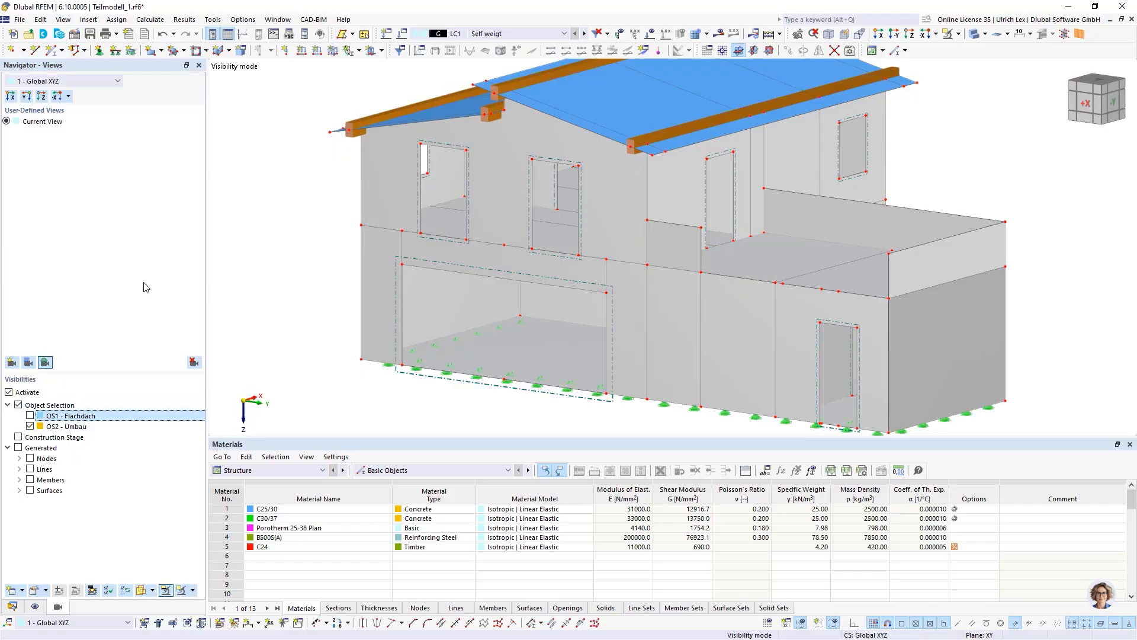
{"action": "middle_click_drag", "start_coordinate": [272, 349], "coordinate": [255, 308], "text": "ctrl"}
{"action": "left_click", "coordinate": [29, 424]}
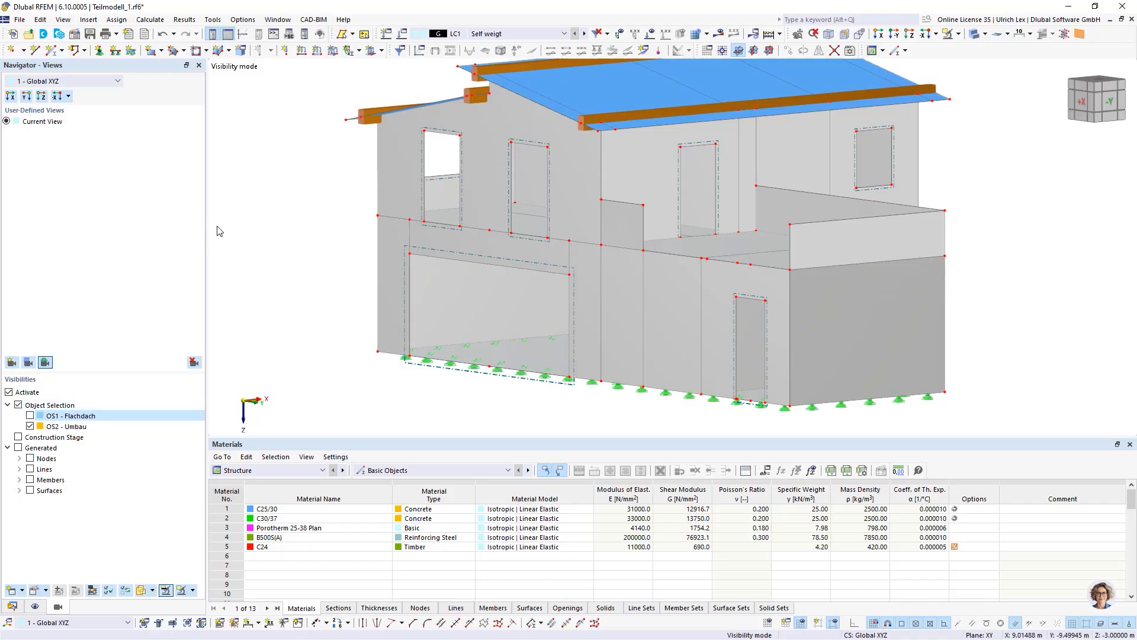
{"action": "scroll", "coordinate": [255, 231], "scroll_direction": "down", "scroll_amount": 2}
{"action": "middle_click_drag", "start_coordinate": [254, 231], "coordinate": [468, 245], "text": "ctrl"}
{"action": "scroll", "coordinate": [289, 138], "scroll_direction": "up", "scroll_amount": 2}
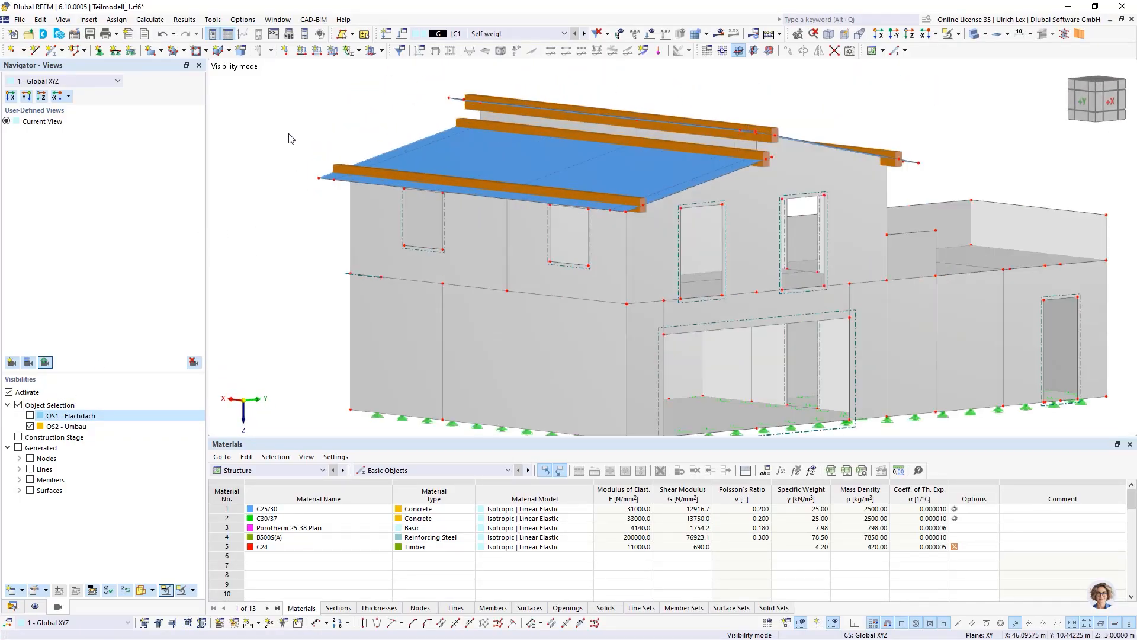
- Examine the converted building by selecting the pitched roof surface and the upper-storey gable wall in turn
{"action": "left_click", "coordinate": [456, 152]}
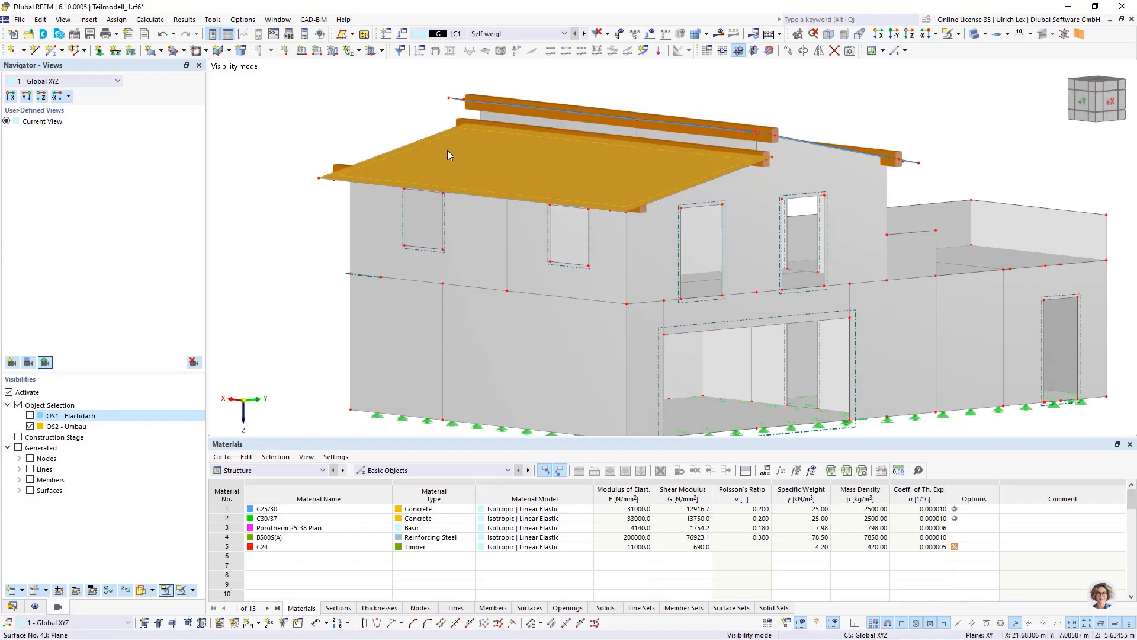
{"action": "mouse_move", "coordinate": [448, 155]}
{"action": "scroll", "coordinate": [270, 176], "scroll_direction": "down", "scroll_amount": 2}
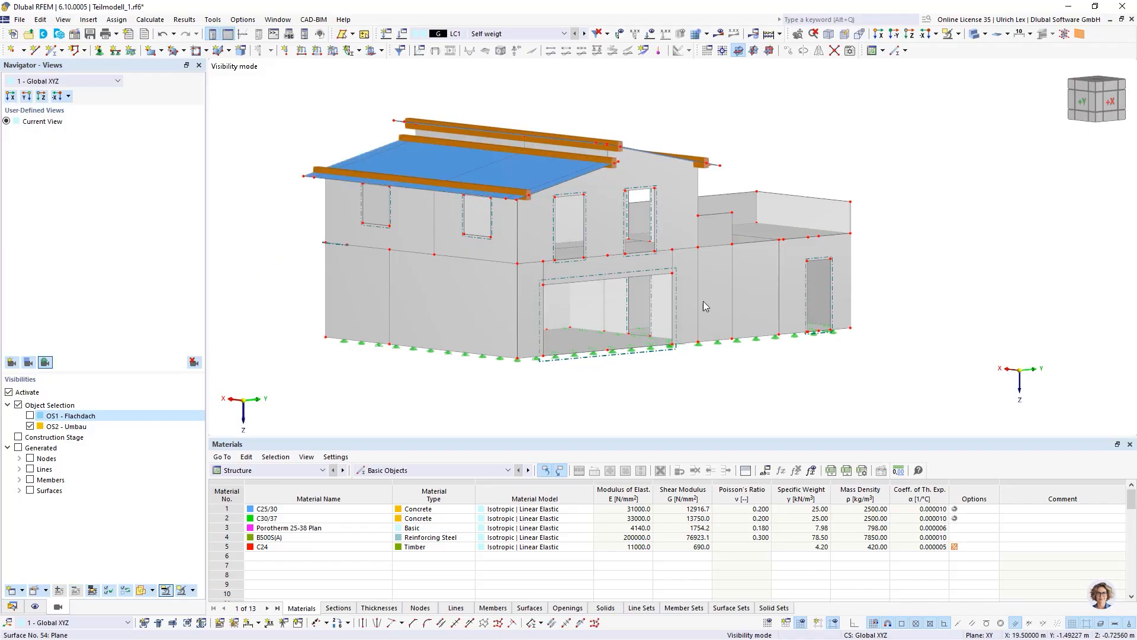
{"action": "middle_click_drag", "start_coordinate": [885, 139], "coordinate": [824, 142], "text": "ctrl"}
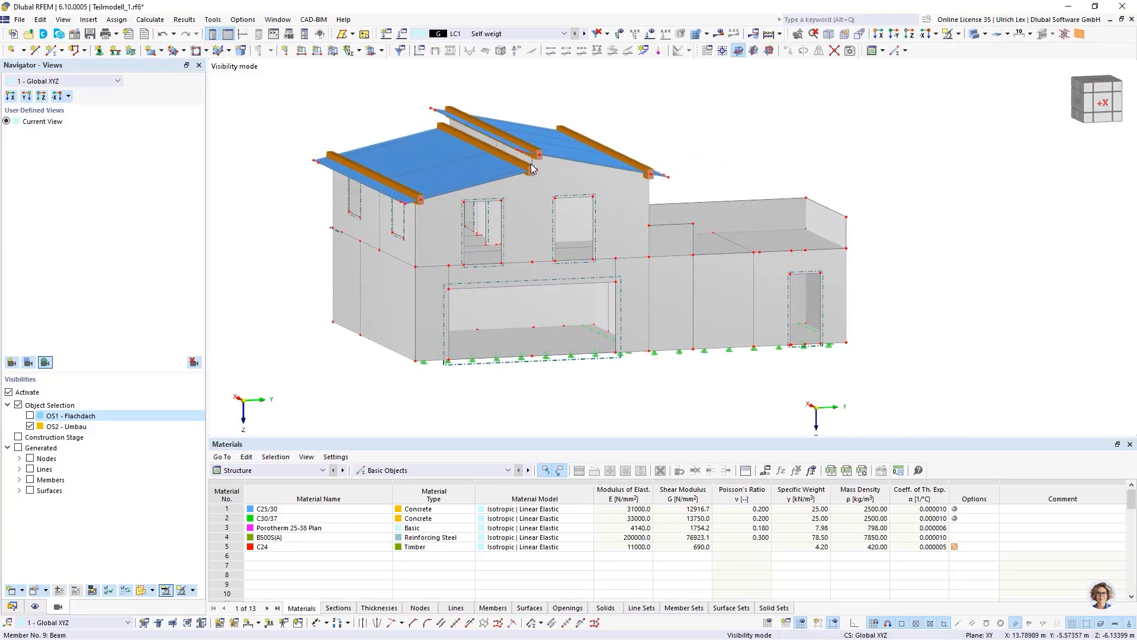
{"action": "left_click", "coordinate": [556, 179]}
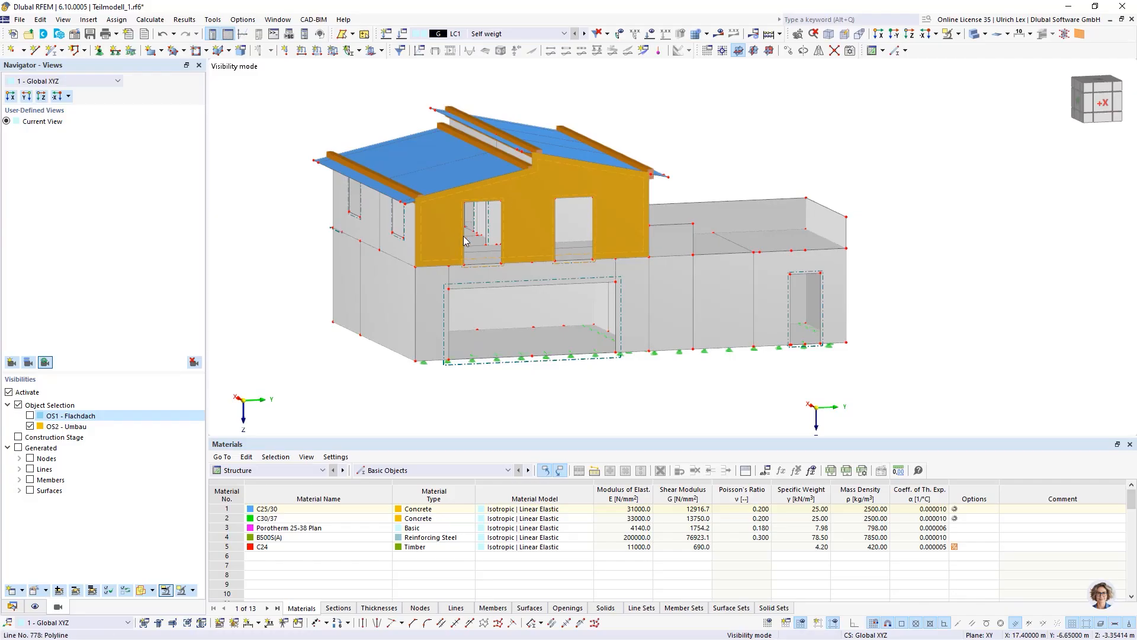
{"action": "left_click", "coordinate": [703, 140]}
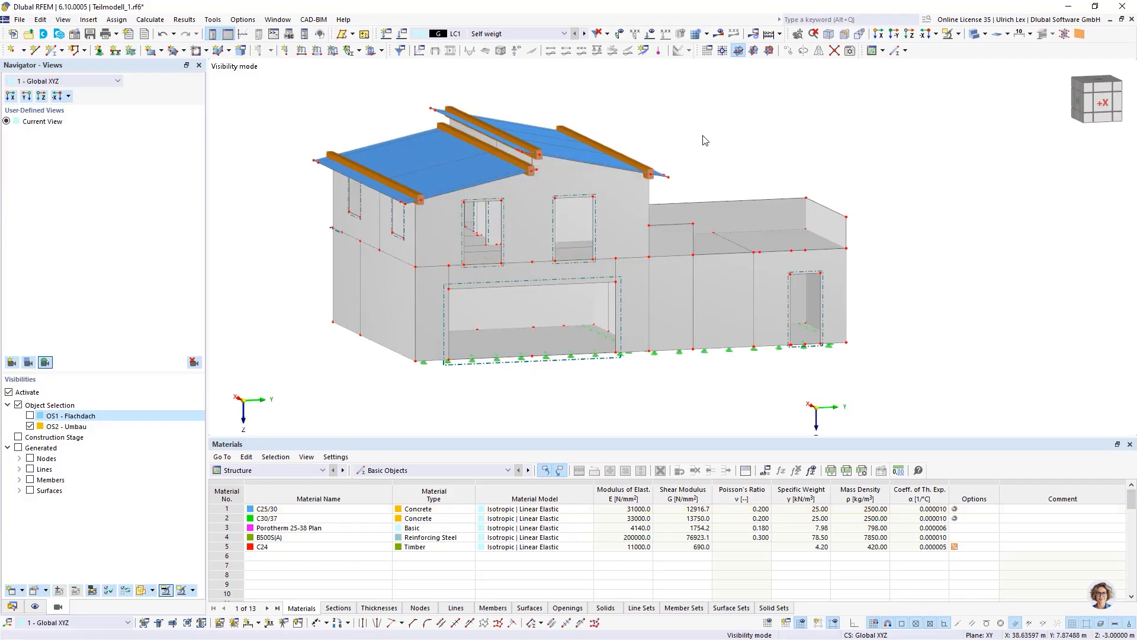
- Display only the OS1 - Flachdach object selection to view the flat-roof state, and switch back to OS2 - Umbau
{"action": "left_click", "coordinate": [30, 416]}
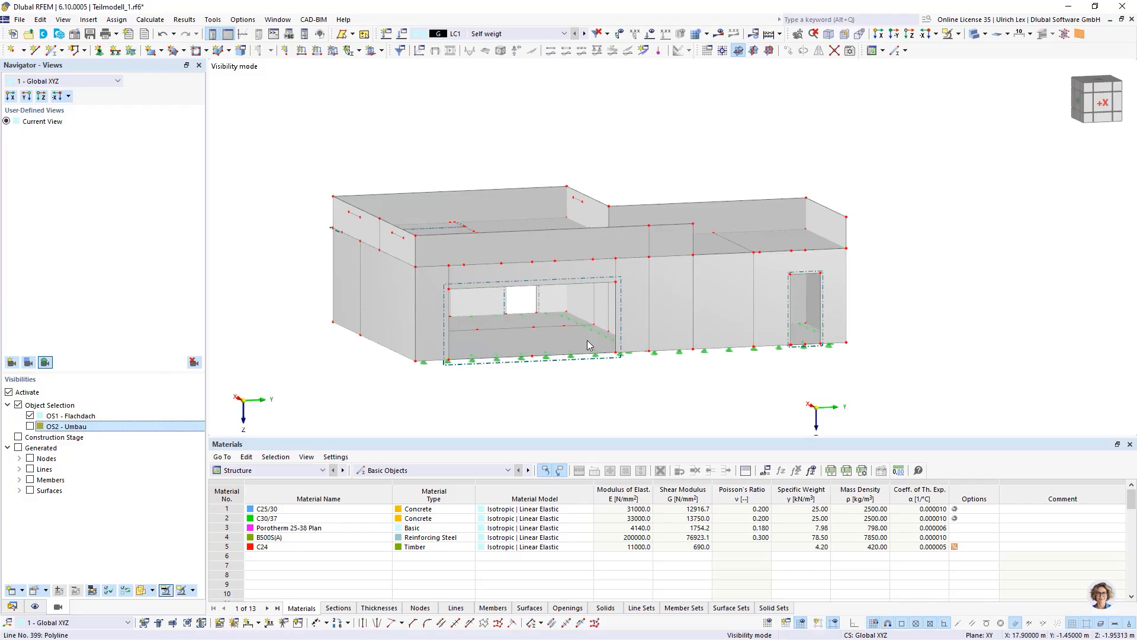
{"action": "mouse_move", "coordinate": [548, 344]}
{"action": "mouse_move", "coordinate": [391, 167]}
{"action": "middle_mouse_down", "text": "ctrl"}
{"action": "mouse_move", "coordinate": [434, 178]}
{"action": "mouse_move", "coordinate": [437, 190]}
{"action": "mouse_move", "coordinate": [330, 201]}
{"action": "mouse_move", "coordinate": [322, 167]}
{"action": "mouse_move", "coordinate": [472, 139]}
{"action": "mouse_move", "coordinate": [472, 165]}
{"action": "mouse_move", "coordinate": [426, 180]}
{"action": "mouse_move", "coordinate": [406, 167]}
{"action": "middle_mouse_up", "text": "ctrl"}
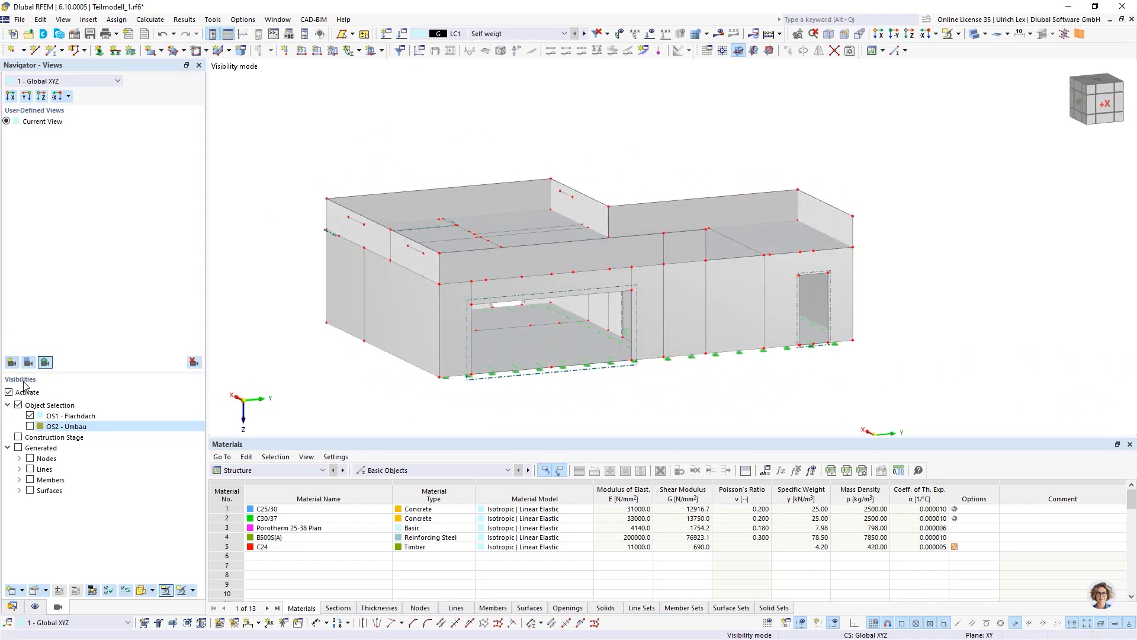
{"action": "left_click", "coordinate": [30, 426]}
{"action": "left_click", "coordinate": [29, 415]}
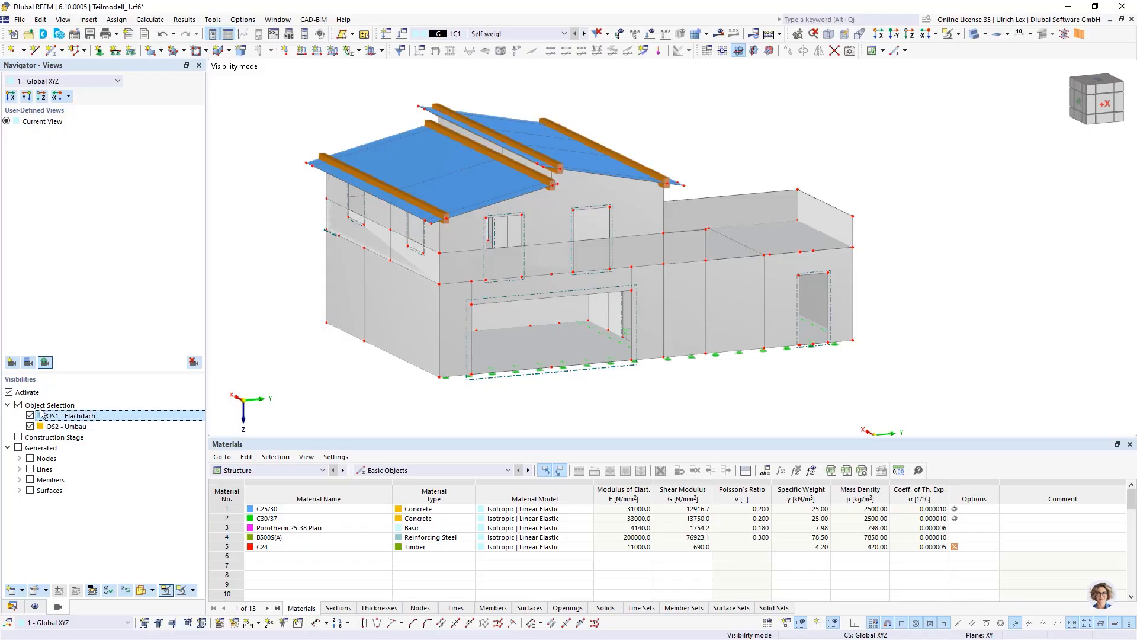
- Isolate the upper-storey walls and pitched roof selected in the +X view, and invert the visibility to show the rest of the model
{"action": "middle_click_drag", "start_coordinate": [669, 396], "coordinate": [615, 363], "text": "ctrl"}
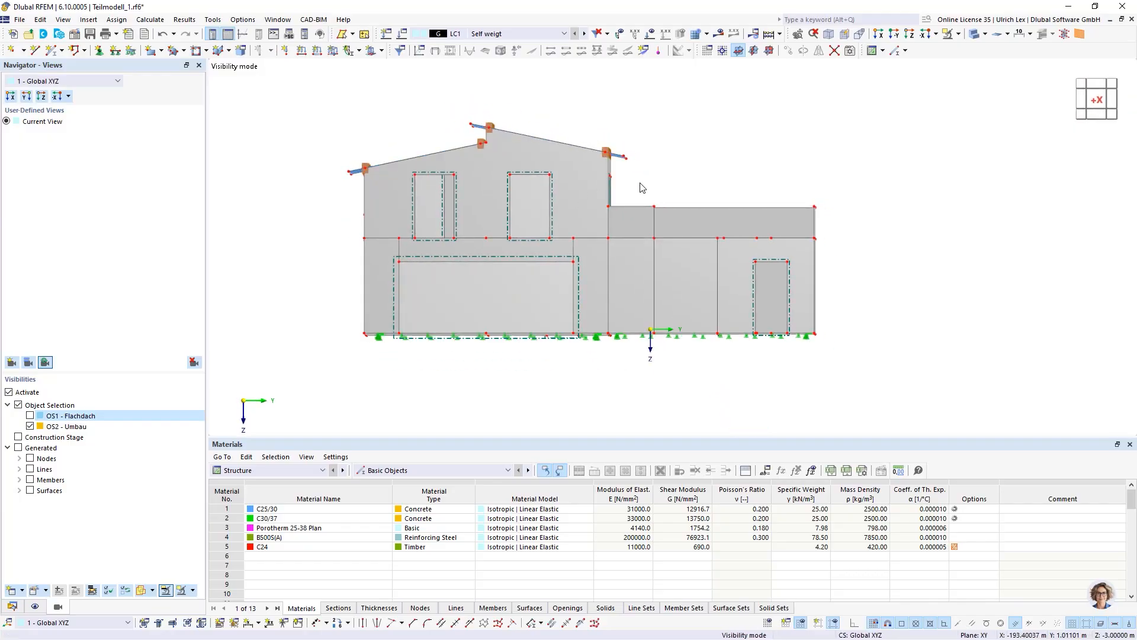
{"action": "left_click_drag", "start_coordinate": [650, 185], "coordinate": [307, 109]}
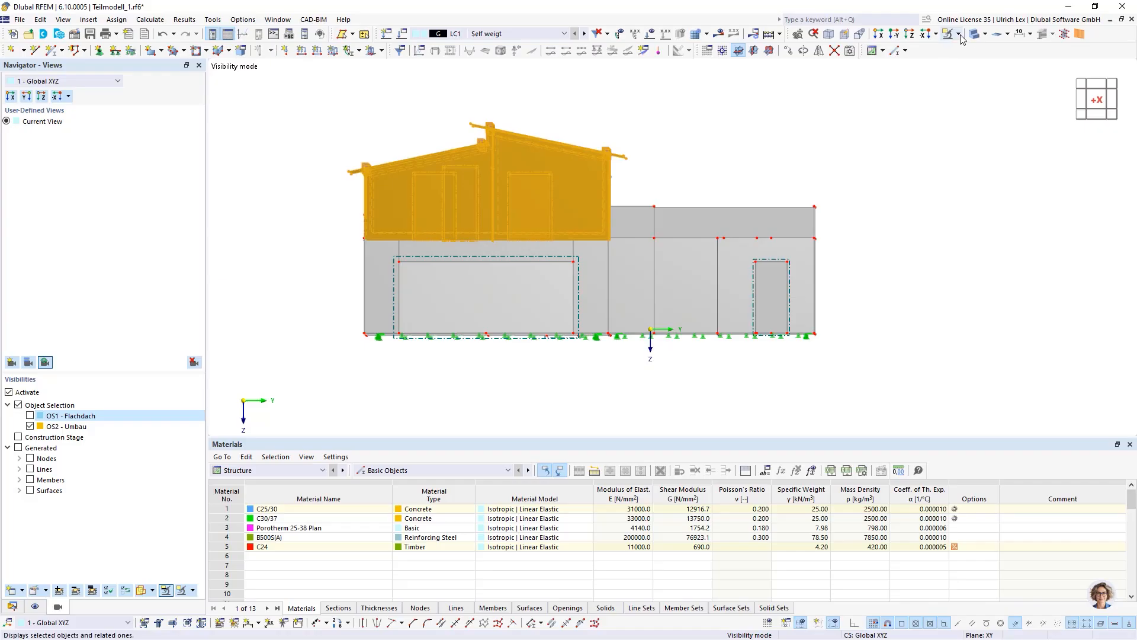
{"action": "left_click", "coordinate": [985, 34]}
{"action": "left_click", "coordinate": [1007, 49]}
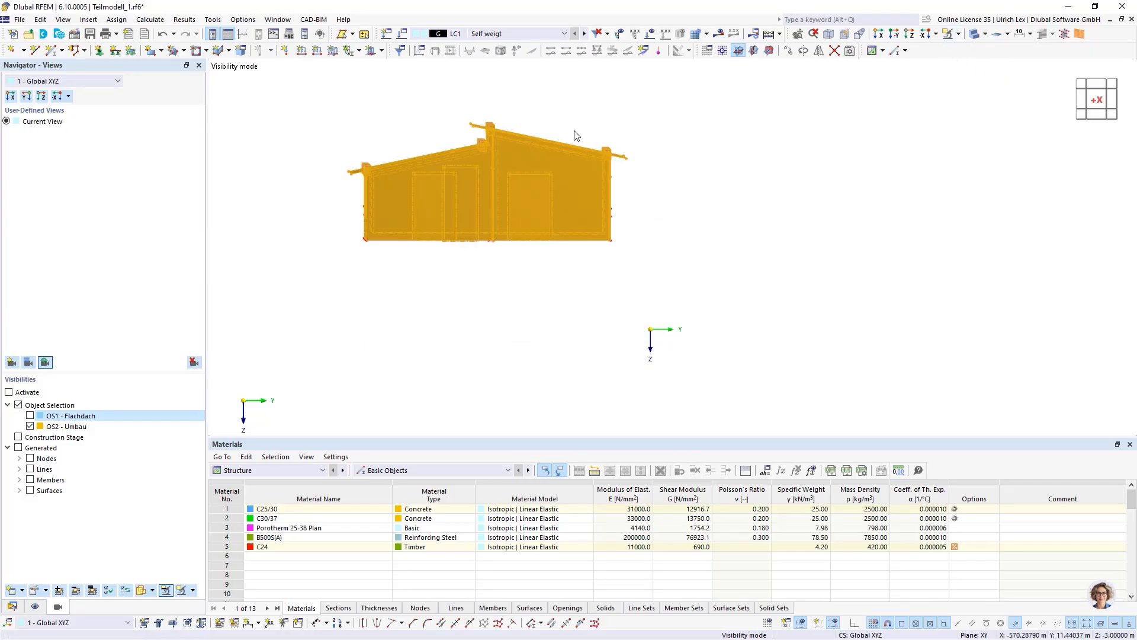
{"action": "left_click", "coordinate": [959, 34]}
{"action": "left_click", "coordinate": [977, 119]}
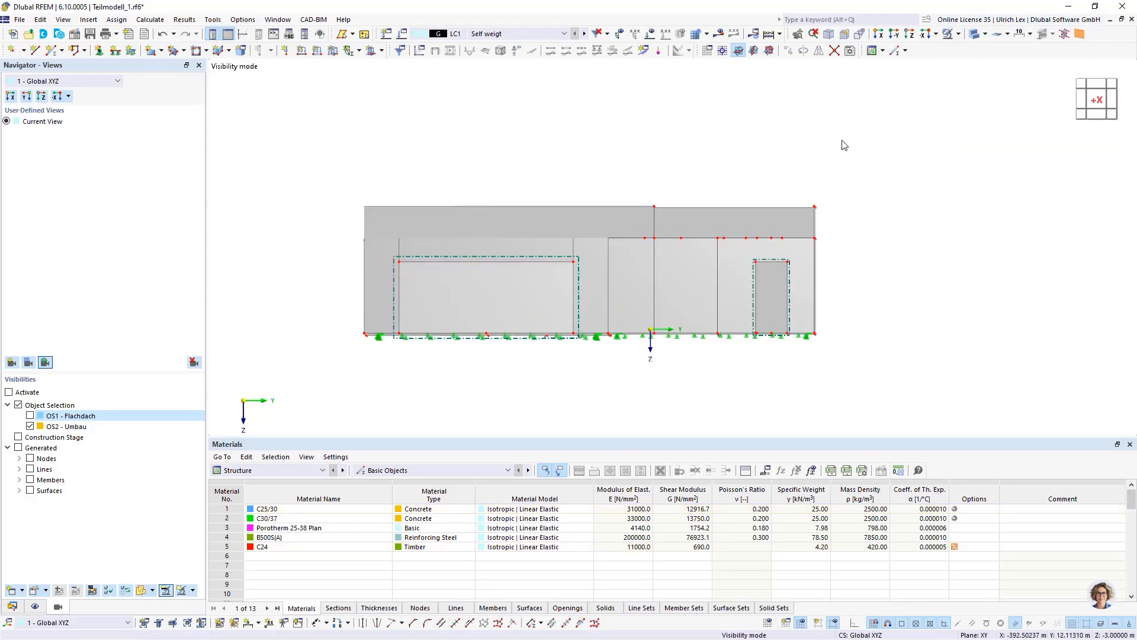
- Examine the building without the upper storey from several sides, selecting a large wall surface to inspect it
{"action": "middle_click_drag", "start_coordinate": [583, 132], "coordinate": [686, 254], "text": "ctrl"}
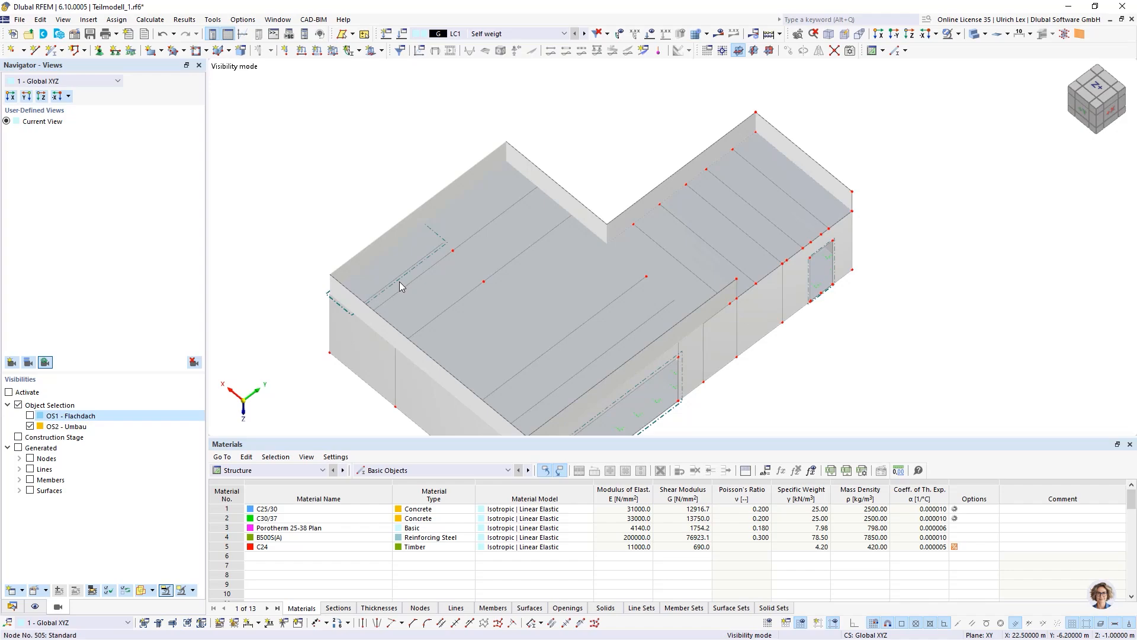
{"action": "scroll", "coordinate": [368, 119], "scroll_direction": "down", "scroll_amount": 1}
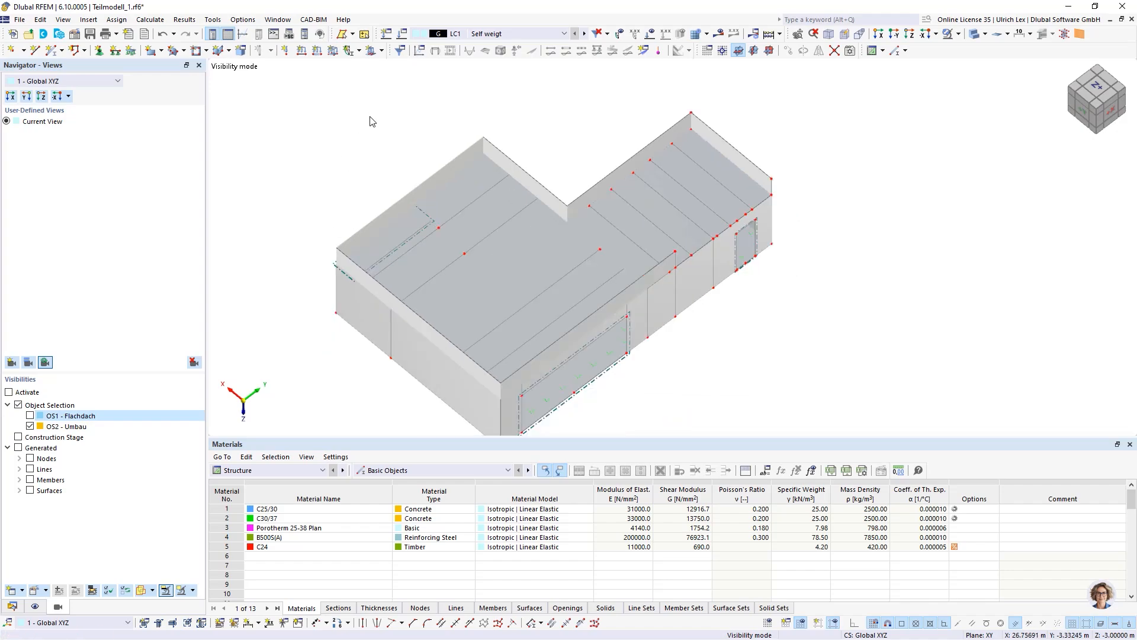
{"action": "middle_click_drag", "start_coordinate": [693, 398], "coordinate": [635, 292], "text": "ctrl"}
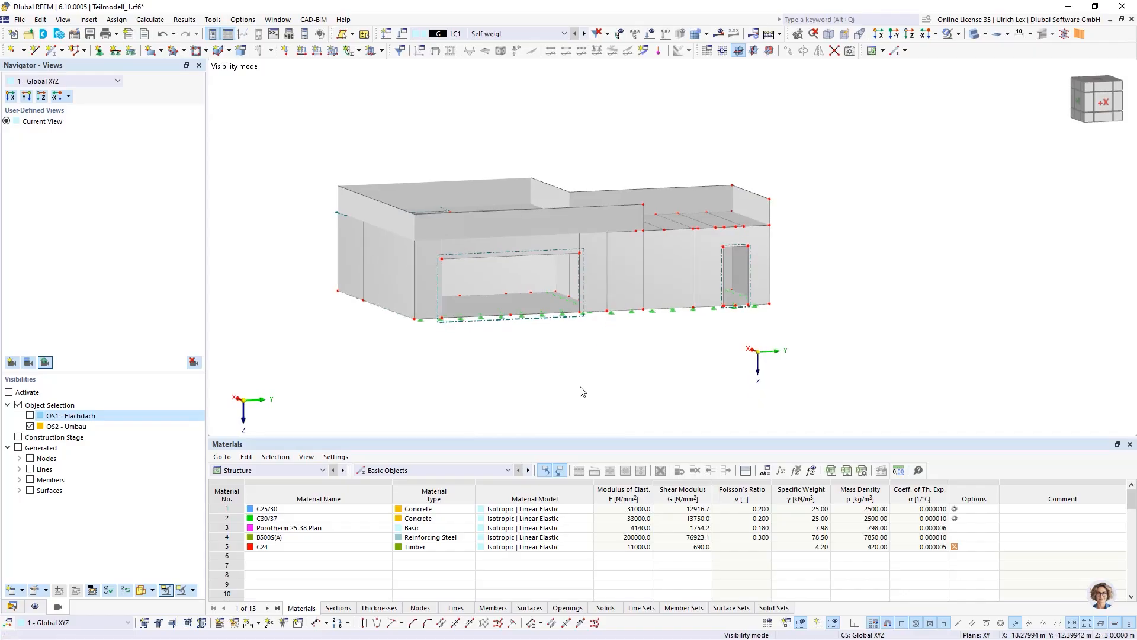
{"action": "left_click", "coordinate": [524, 279]}
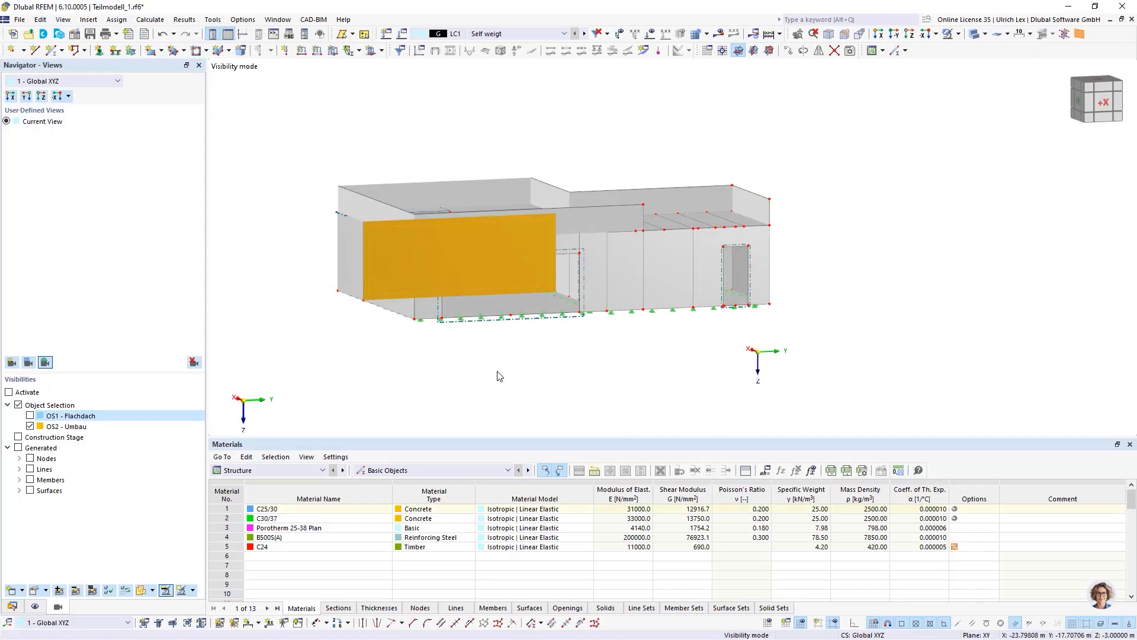
{"action": "middle_click_drag", "start_coordinate": [499, 377], "coordinate": [521, 407], "text": "ctrl"}
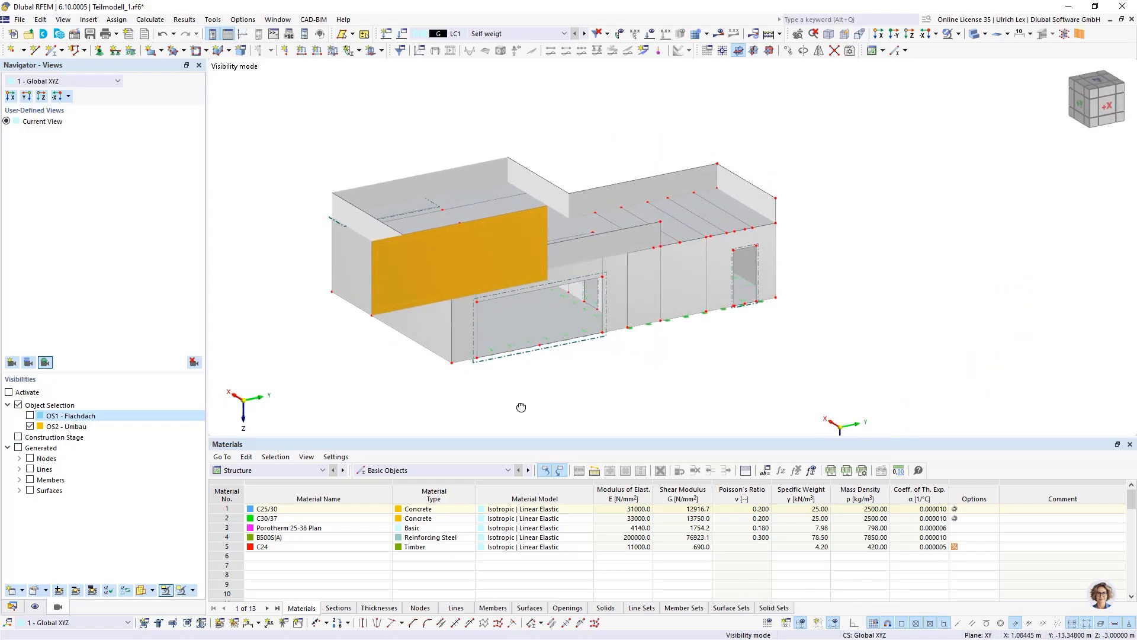
{"action": "scroll", "coordinate": [523, 405], "scroll_direction": "up", "scroll_amount": 8}
{"action": "scroll", "coordinate": [567, 378], "scroll_direction": "down", "scroll_amount": 2}
{"action": "scroll", "coordinate": [568, 380], "scroll_direction": "down", "scroll_amount": 5}
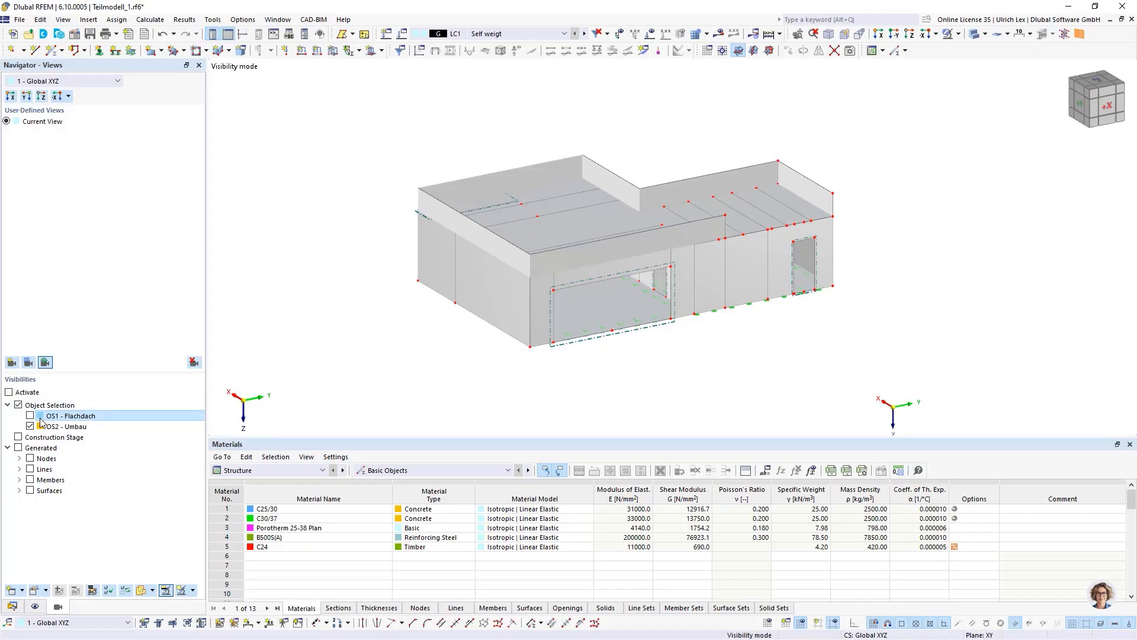
- Reactivate the visibilities so that the OS2 - Umbau object selection is displayed
{"action": "left_click", "coordinate": [9, 392]}
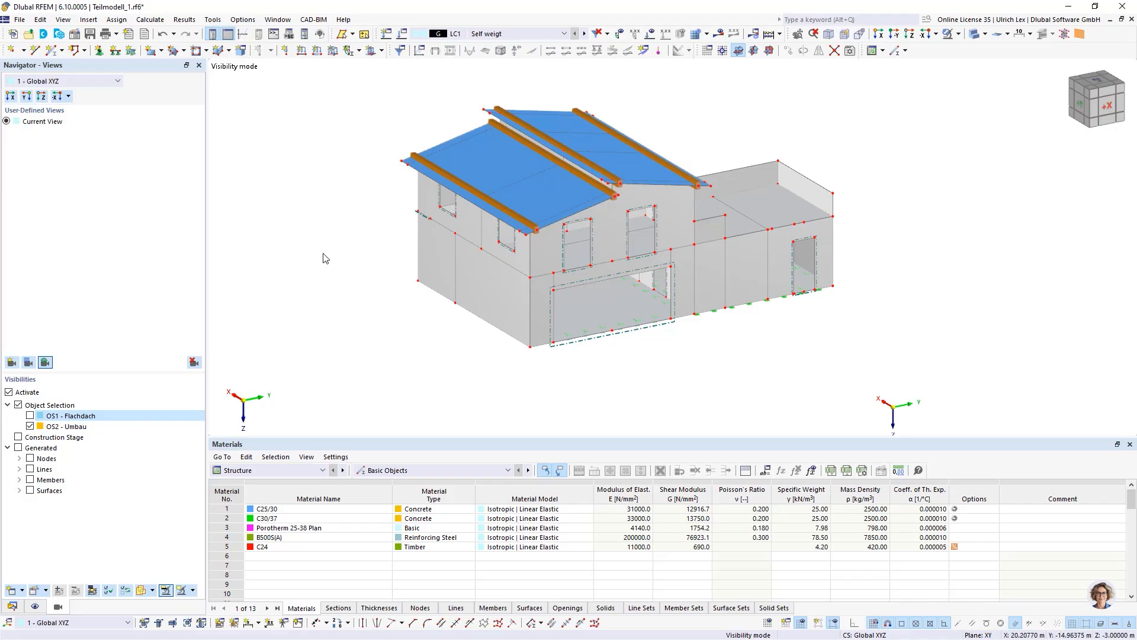
{"action": "mouse_move", "coordinate": [909, 287]}
{"action": "middle_mouse_down", "text": "ctrl"}
{"action": "mouse_move", "coordinate": [878, 300]}
{"action": "mouse_move", "coordinate": [651, 283]}
{"action": "mouse_move", "coordinate": [908, 267]}
{"action": "mouse_move", "coordinate": [934, 285]}
{"action": "mouse_move", "coordinate": [924, 298]}
{"action": "middle_mouse_up", "text": "ctrl"}
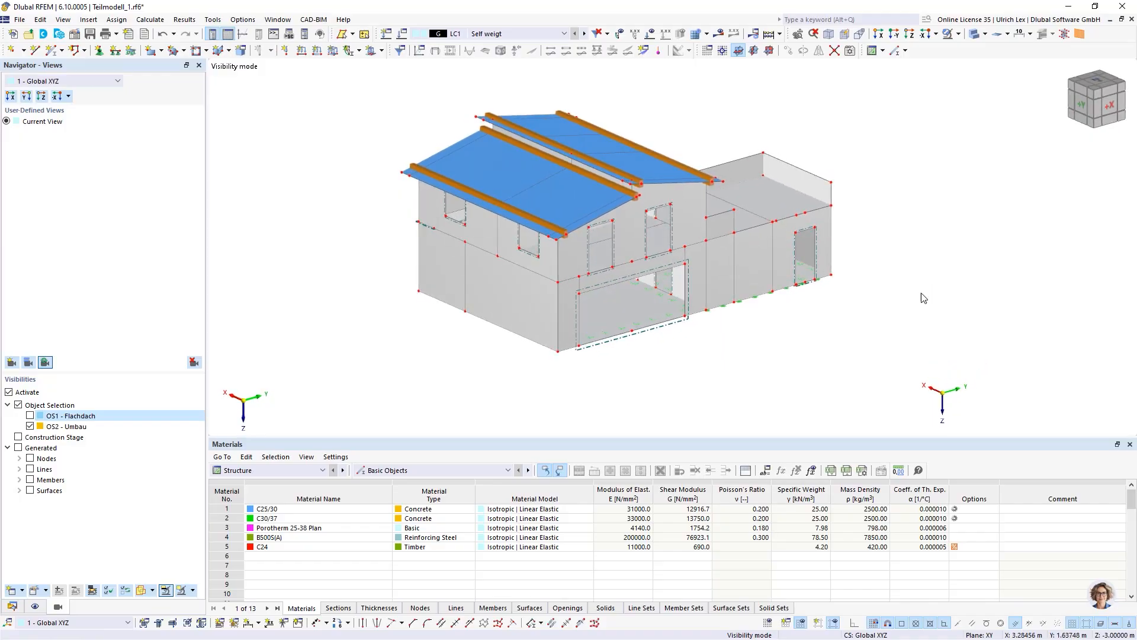
{"action": "right_click", "coordinate": [924, 298]}
{"action": "left_click", "coordinate": [826, 106]}
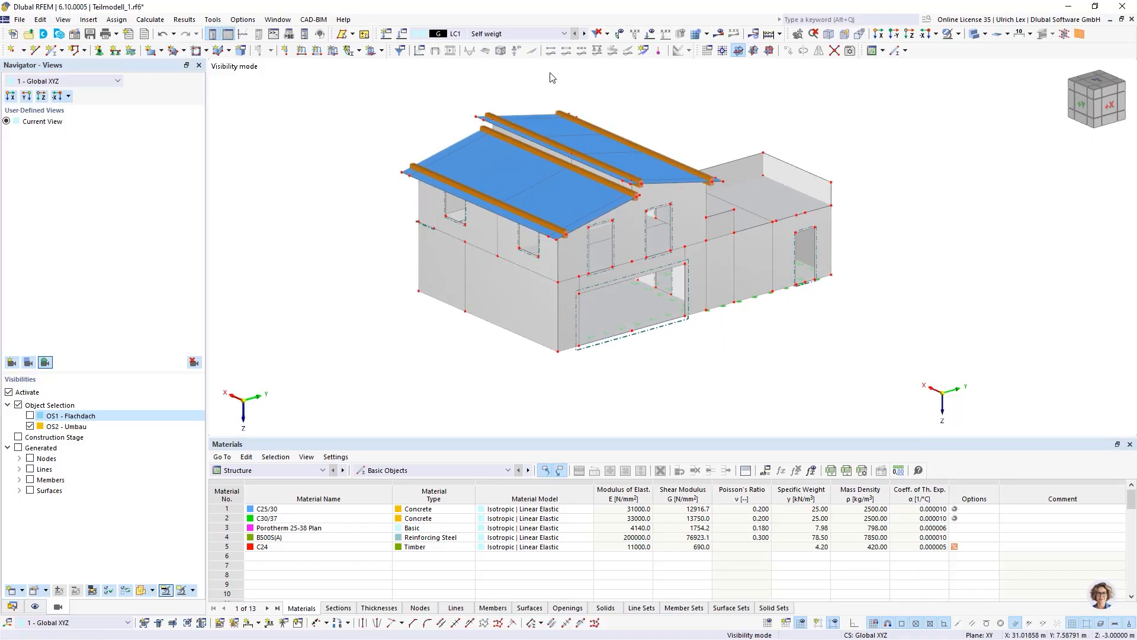
- Open the load cases and combinations and enter the comment ST1 + ST2 for load case LC1
{"action": "left_click", "coordinate": [403, 34]}
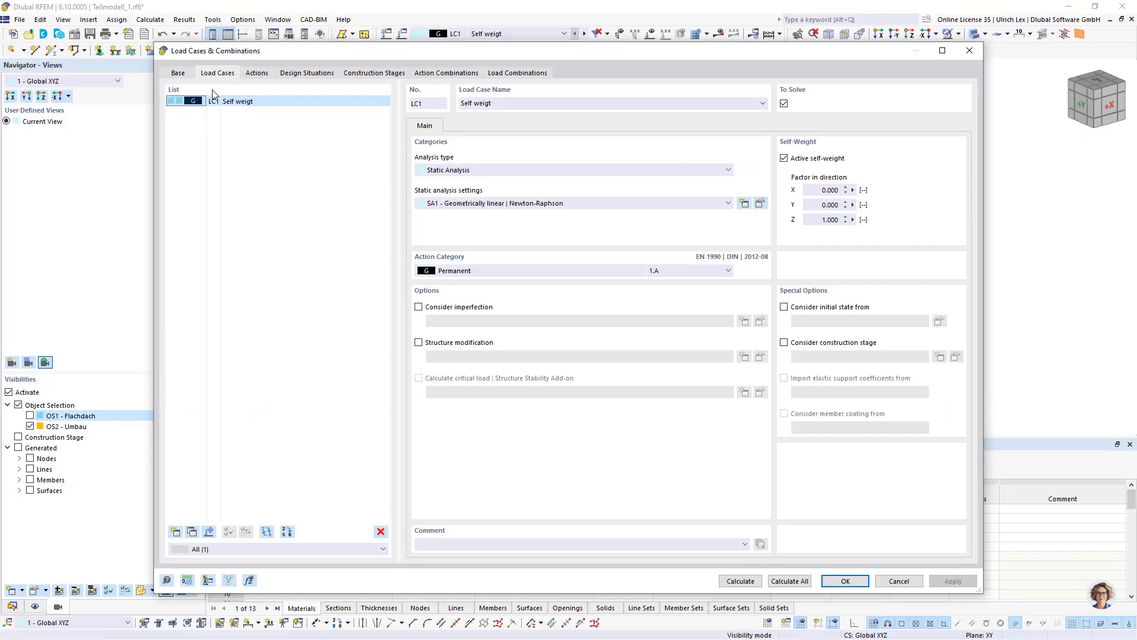
{"action": "left_click_drag", "start_coordinate": [381, 53], "coordinate": [396, 35]}
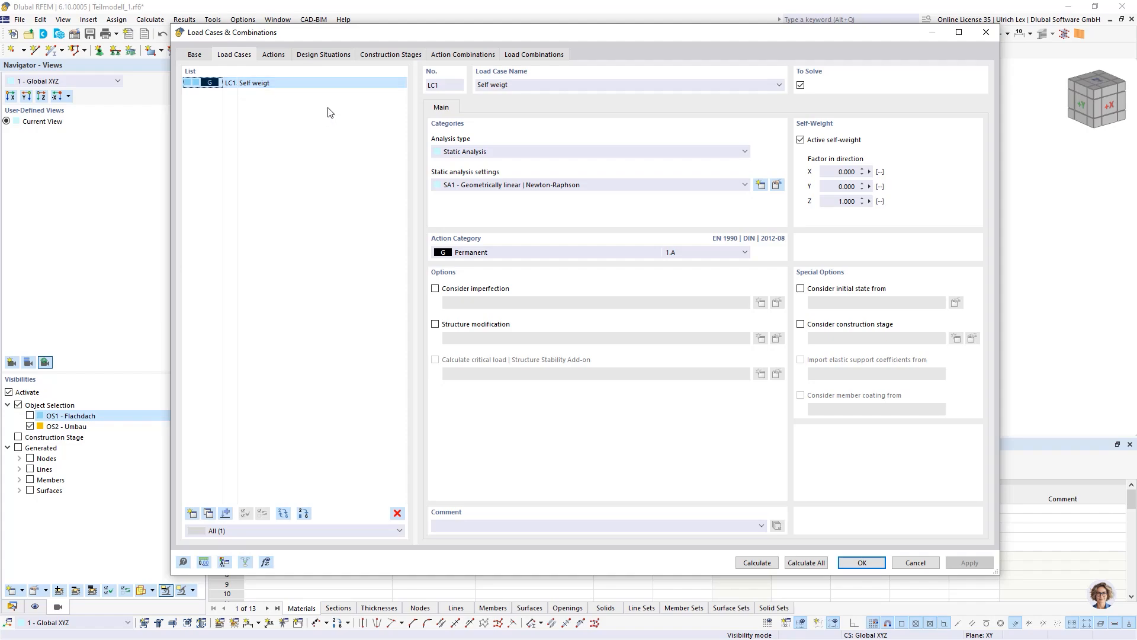
{"action": "left_click_drag", "start_coordinate": [383, 34], "coordinate": [427, 36]}
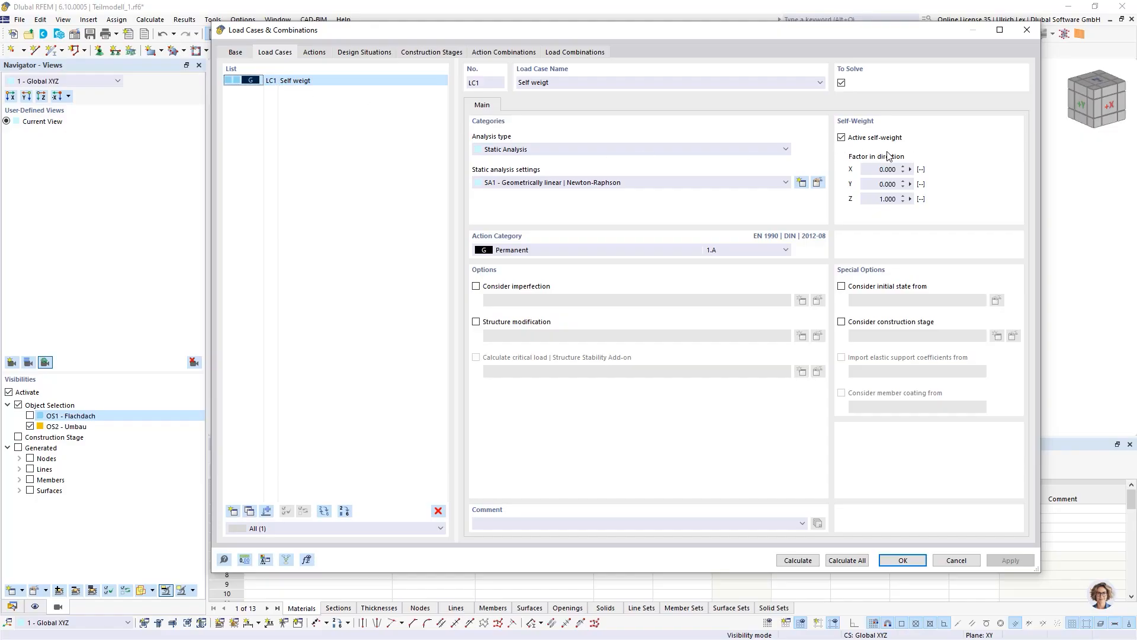
{"action": "left_click", "coordinate": [518, 520]}
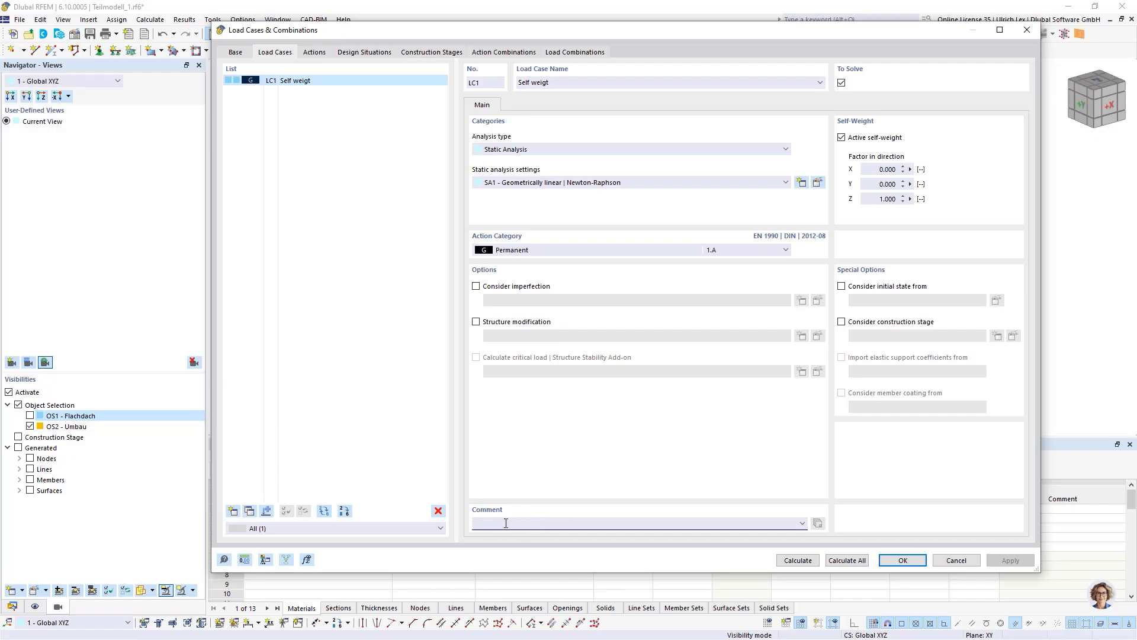
{"action": "type", "text": "St"}
{"action": "type", "text": "T"}
{"action": "type", "text": "1"}
{"action": "type", "text": " +"}
{"action": "type", "text": " S"}
{"action": "key", "text": "BackSpace"}
{"action": "key", "text": "BackSpace"}
{"action": "left_click", "coordinate": [395, 437]}
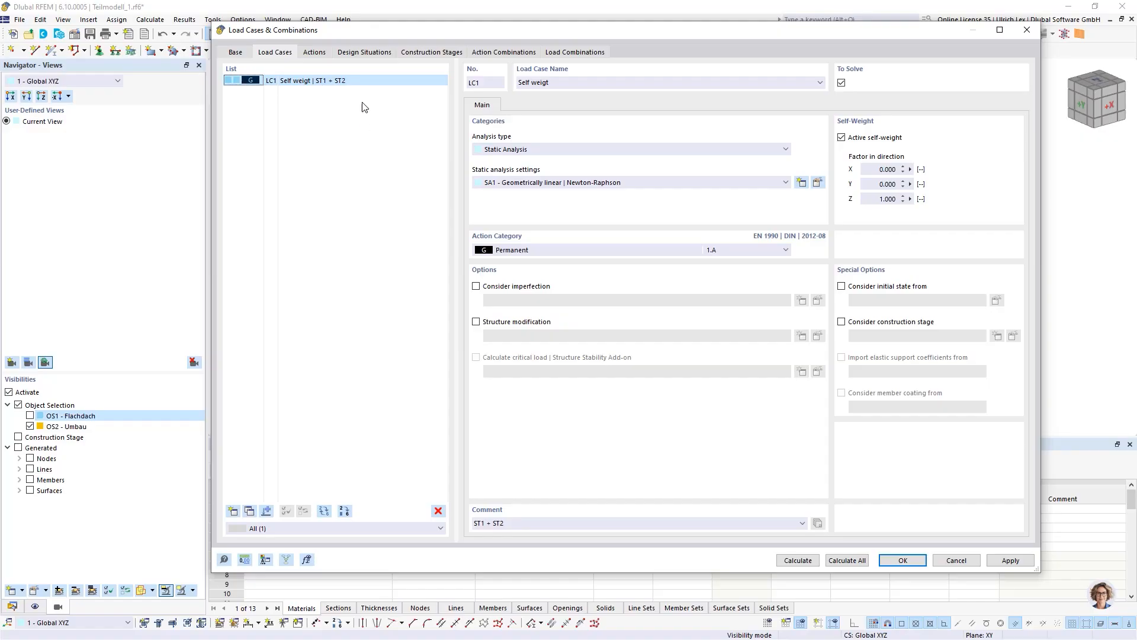
- Create load case LC2 named Garage with the comment ST1
{"action": "left_click", "coordinate": [233, 513]}
{"action": "left_click", "coordinate": [233, 513]}
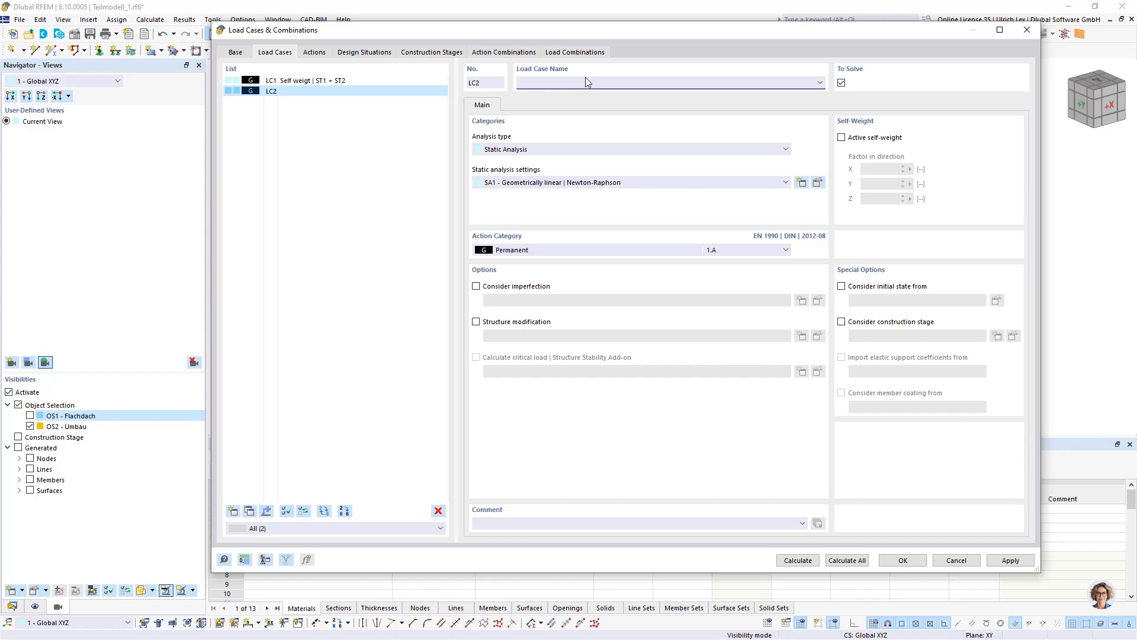
{"action": "type", "text": "Garage"}
{"action": "left_click", "coordinate": [564, 523]}
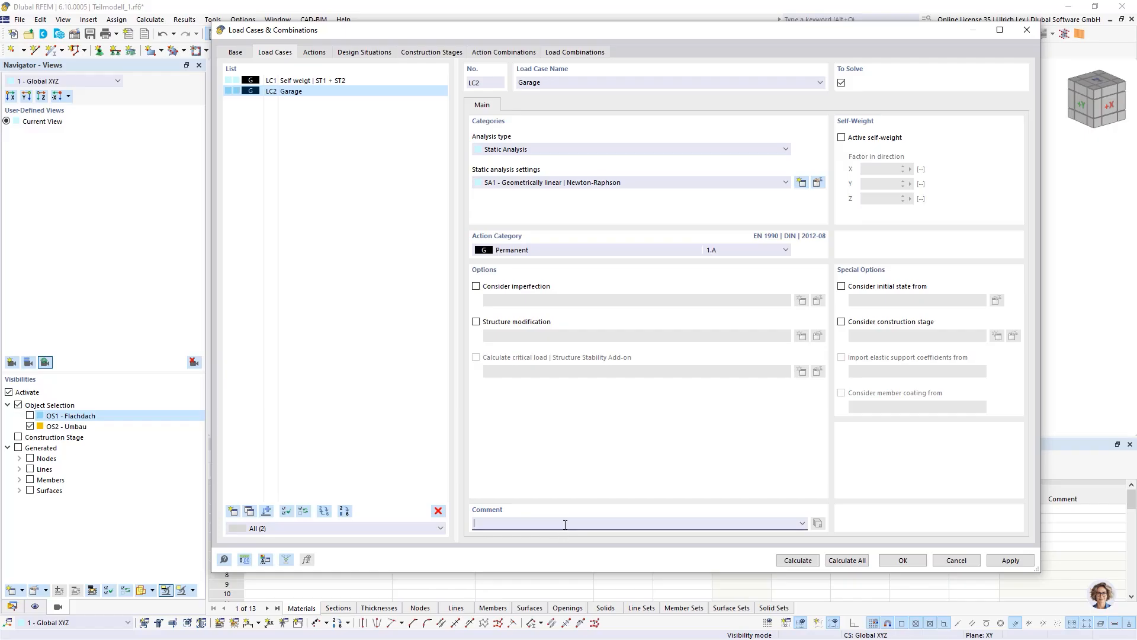
{"action": "type", "text": "St1"}
{"action": "key", "text": "BackSpace"}
{"action": "key", "text": "BackSpace"}
{"action": "type", "text": "T1"}
{"action": "left_click", "coordinate": [358, 363]}
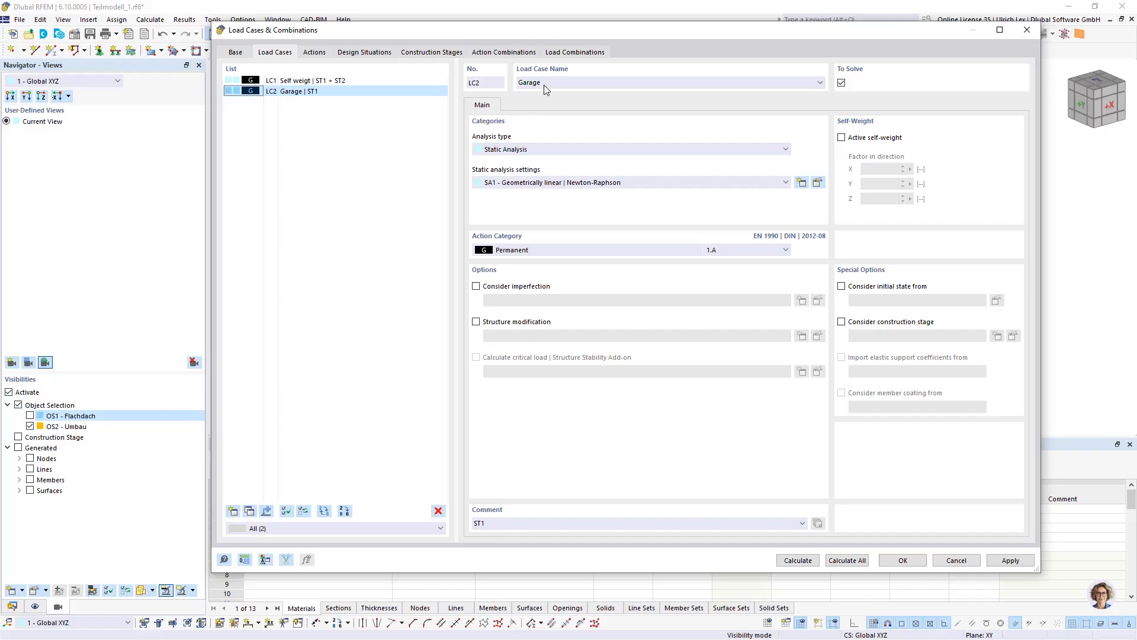
- Rename load case LC2 as Garage (Living) and change its comment to ST2
{"action": "left_click", "coordinate": [586, 85]}
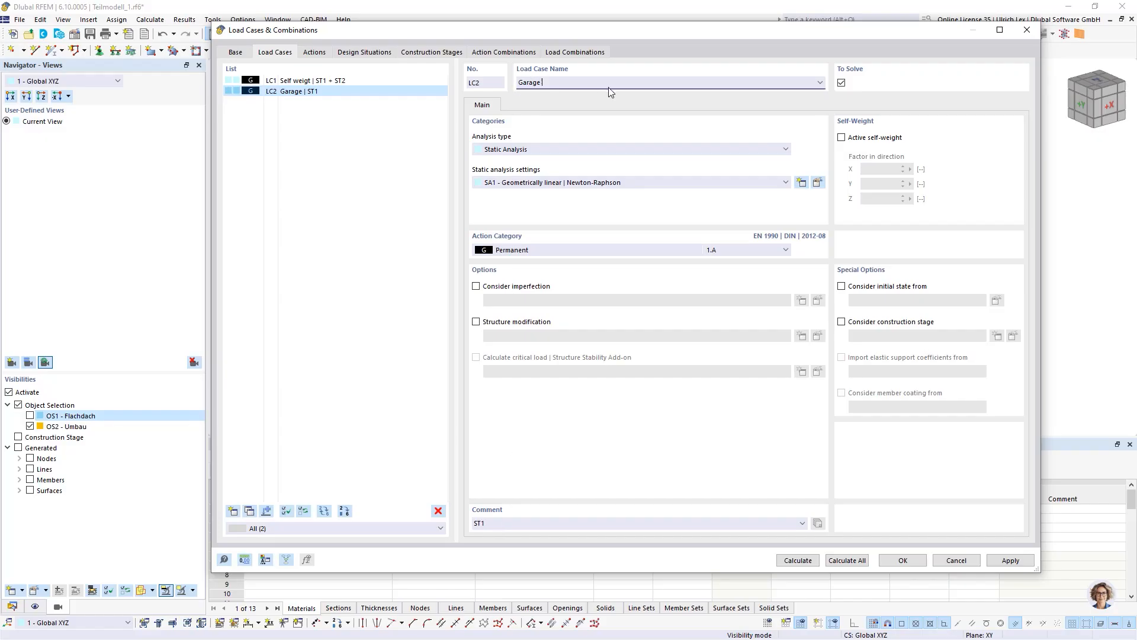
{"action": "type", "text": "(Living"}
{"action": "left_click", "coordinate": [489, 522]}
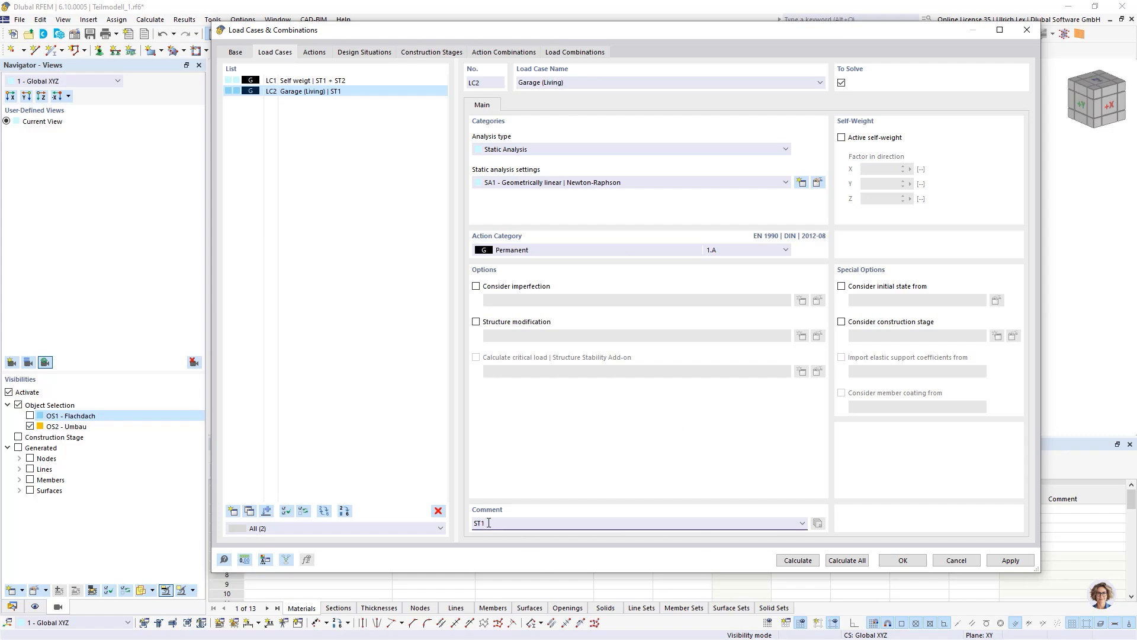
{"action": "type", "text": "2"}
{"action": "left_click", "coordinate": [421, 398]}
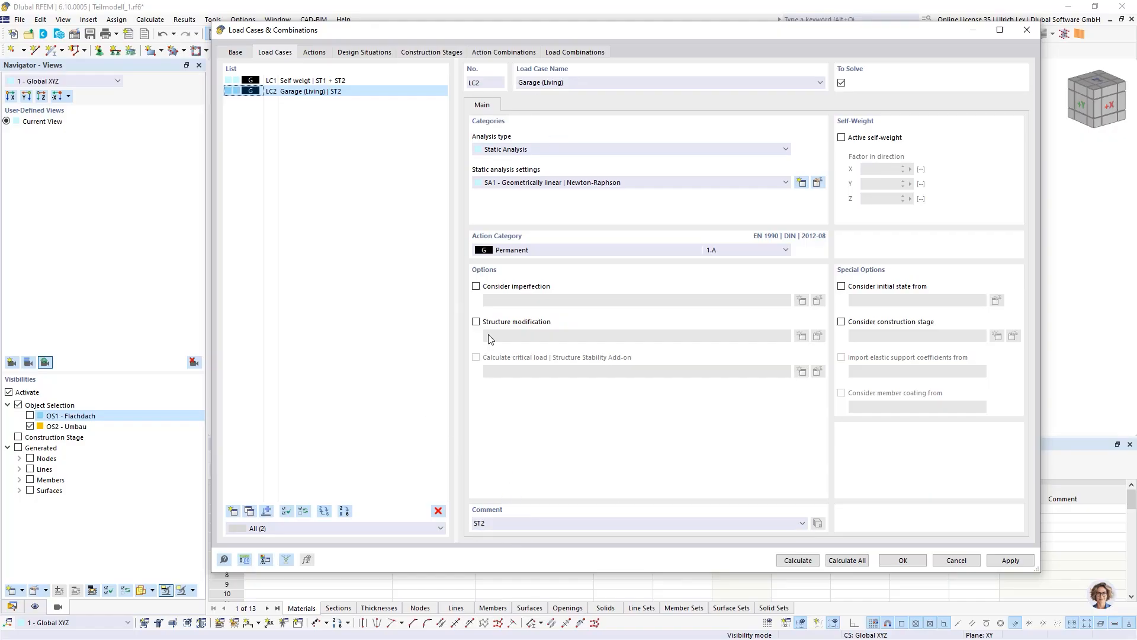
- Restore the name Garage and the comment ST1 for load case LC2
{"action": "left_click_drag", "start_coordinate": [541, 82], "coordinate": [597, 95]}
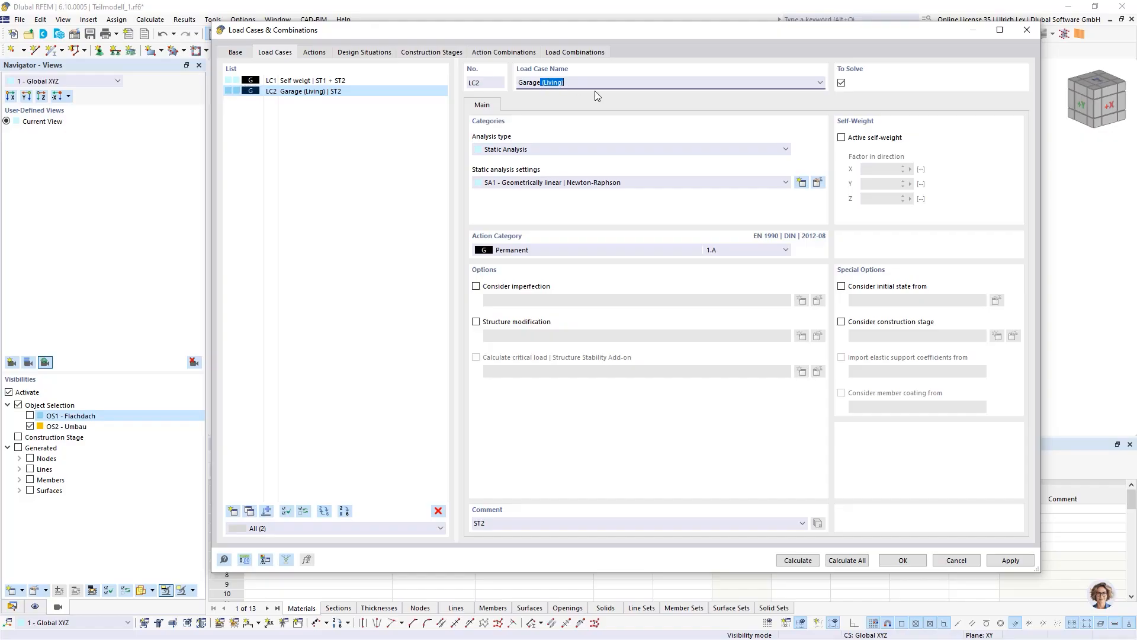
{"action": "key", "text": "BackSpace"}
{"action": "left_click", "coordinate": [488, 523]}
{"action": "key", "text": "BackSpace"}
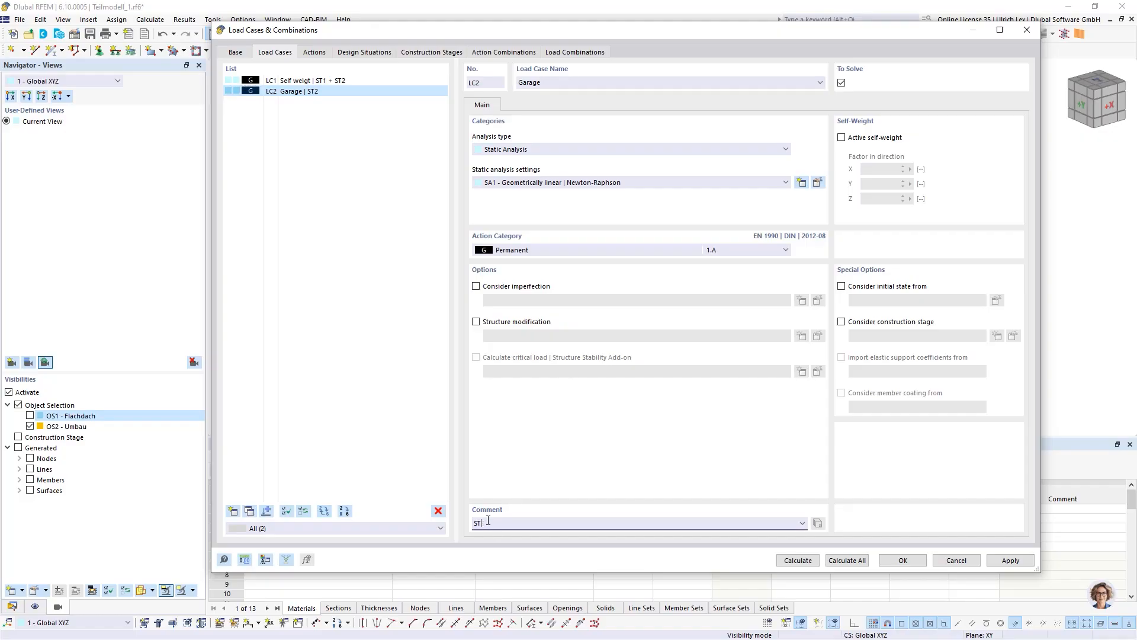
{"action": "type", "text": "1"}
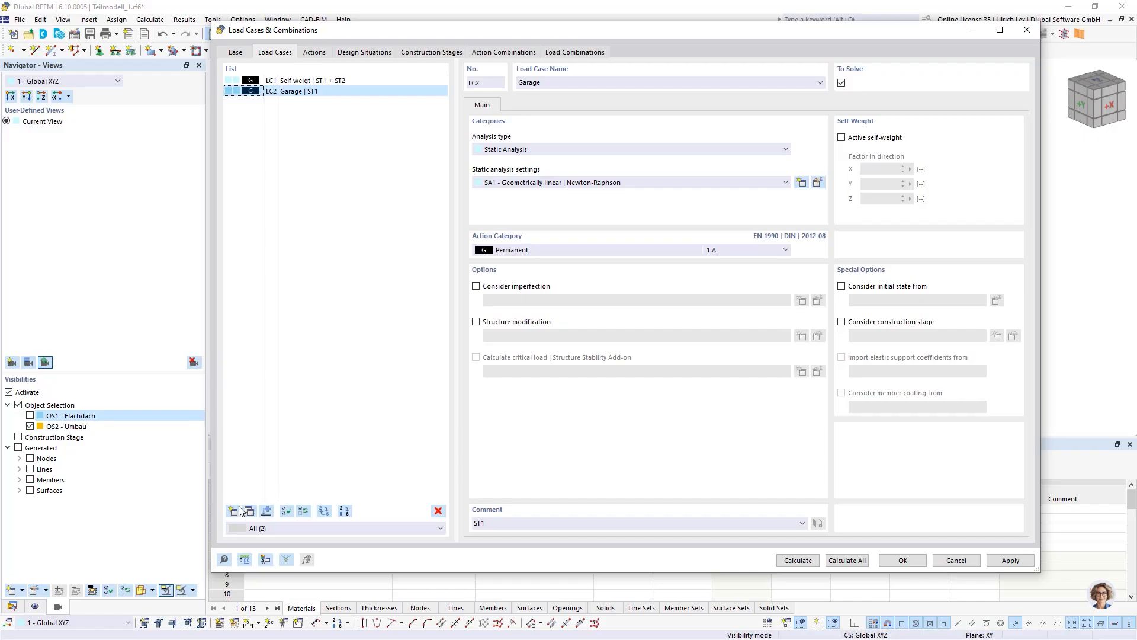
- Create load case LC3 named Garage (Living Room) with the comment ST2
{"action": "left_click", "coordinate": [232, 511]}
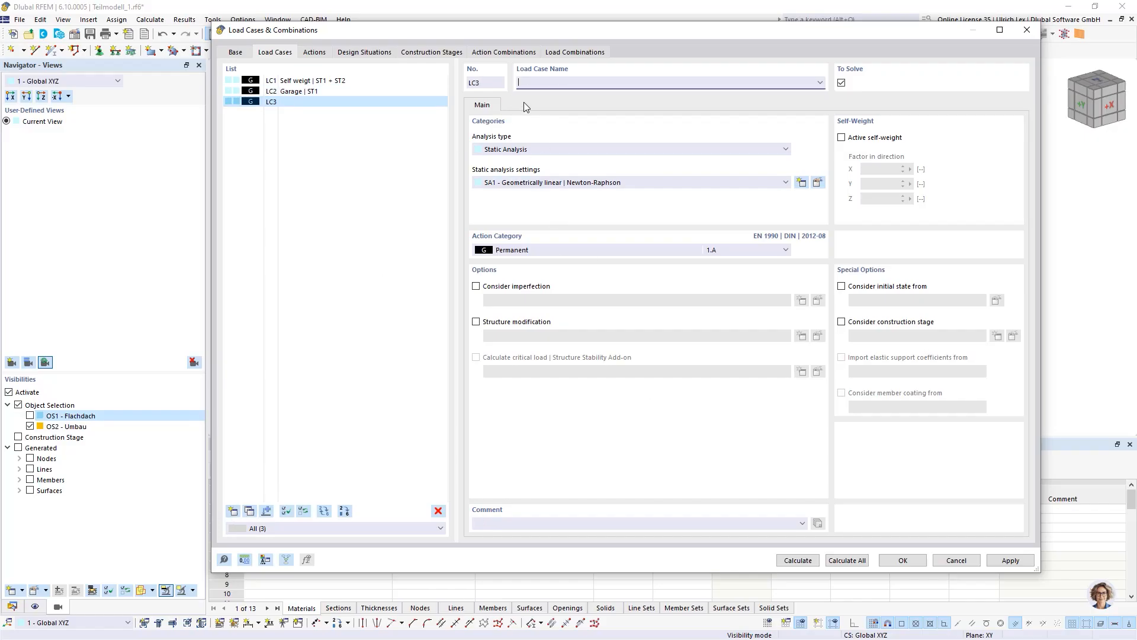
{"action": "type", "text": "Garage"}
{"action": "type", "text": "(Living Room"}
{"action": "left_click", "coordinate": [565, 524]}
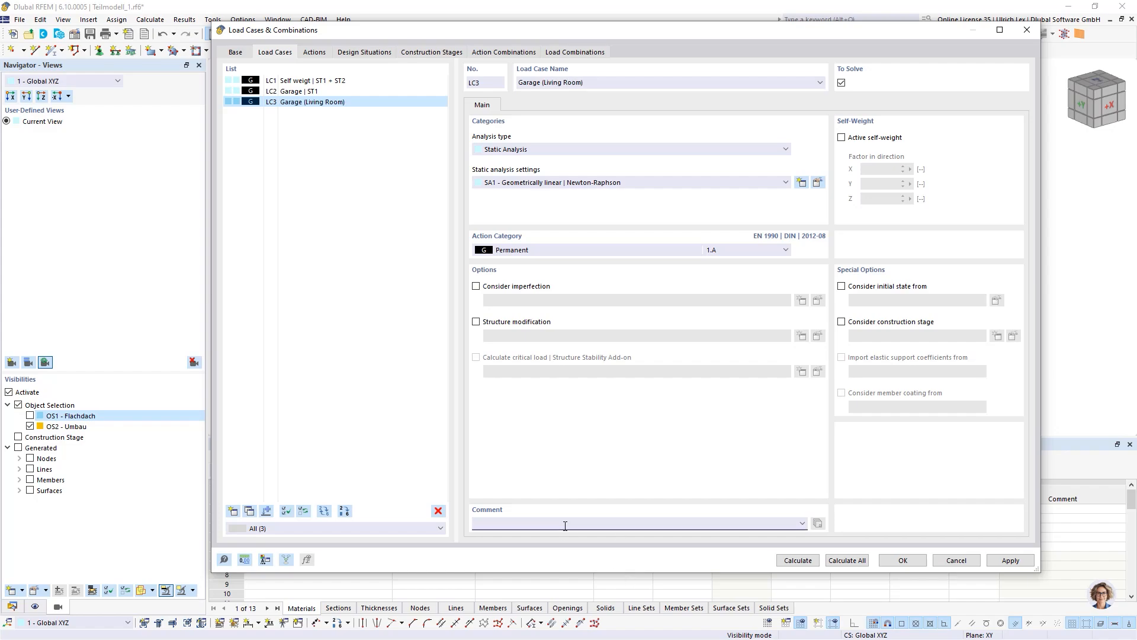
{"action": "type", "text": "ST2"}
{"action": "left_click", "coordinate": [415, 459]}
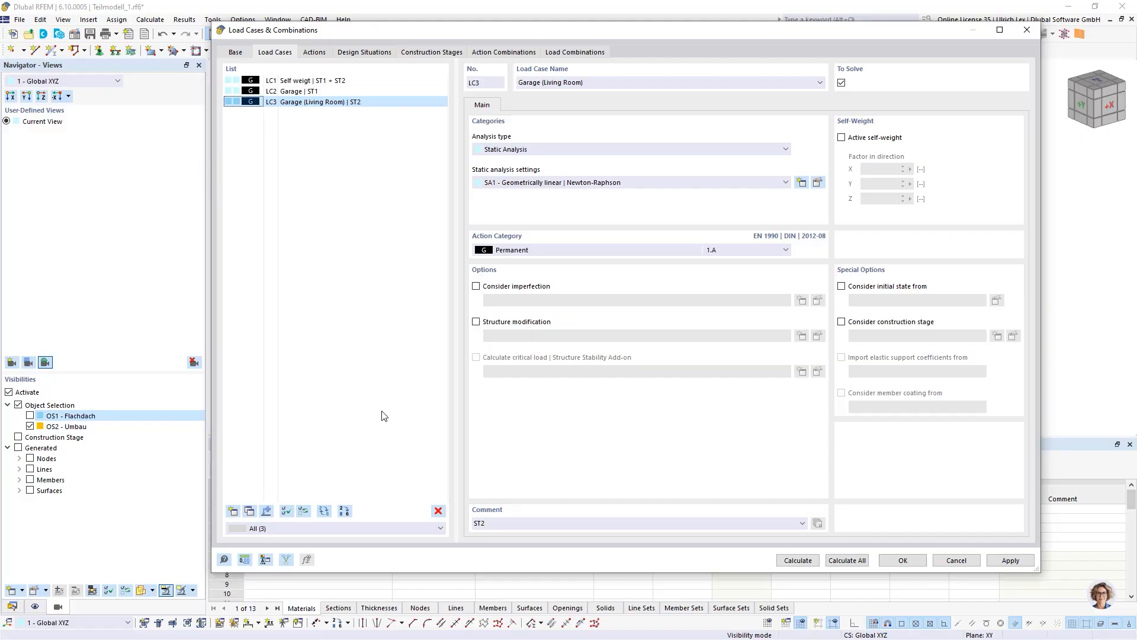
- Create load case LC4 named Roof with the comment ST2
{"action": "left_click", "coordinate": [233, 511]}
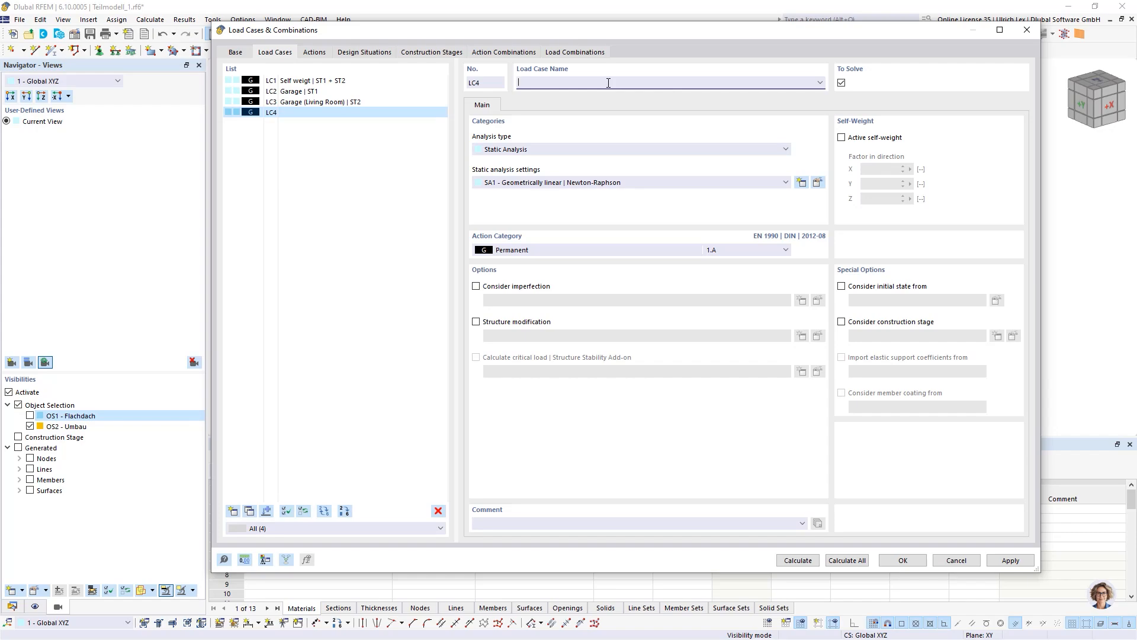
{"action": "type", "text": "Roof"}
{"action": "left_click", "coordinate": [522, 524]}
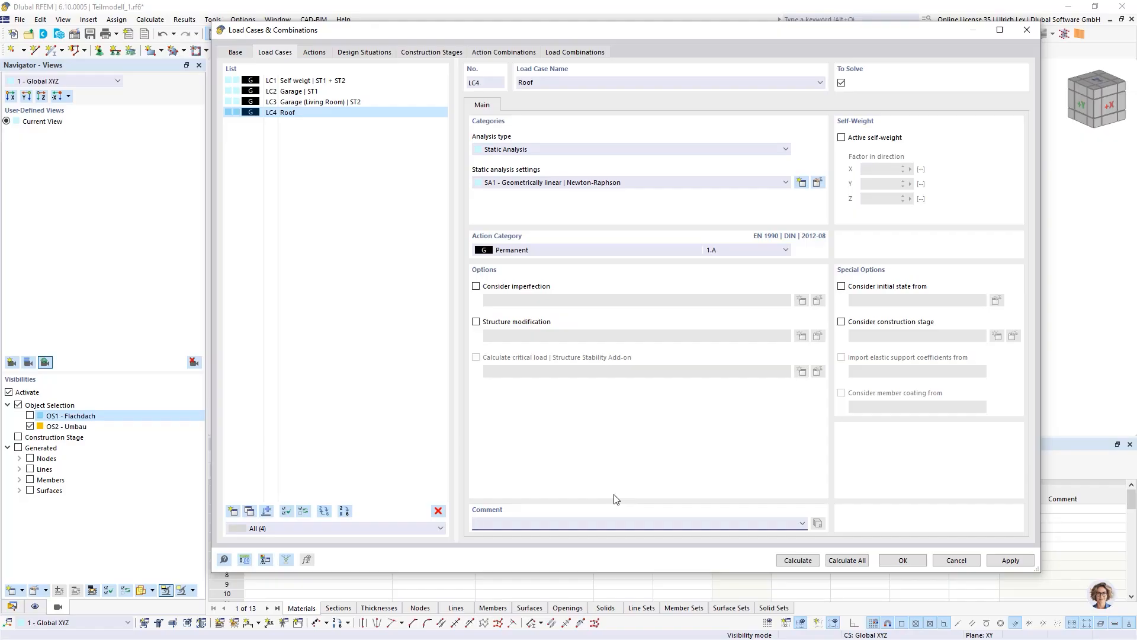
{"action": "type", "text": "ST2"}
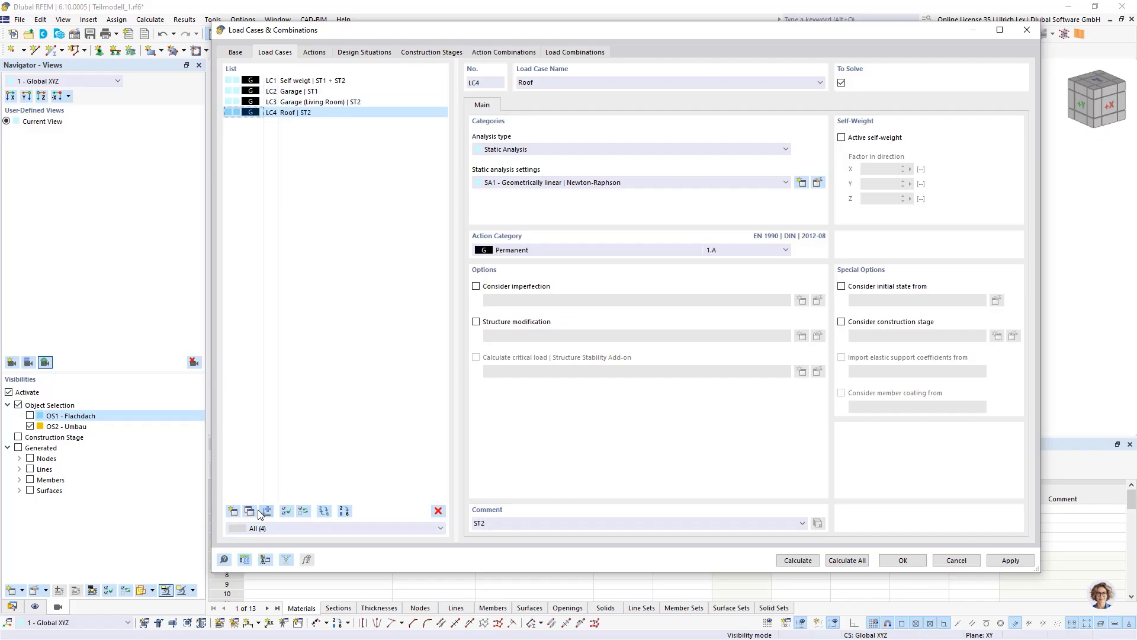
- Create load case LC5 named Garage with action category Imposed loads - category A: domestic, residential areas and the comment ST1
{"action": "left_click", "coordinate": [233, 511]}
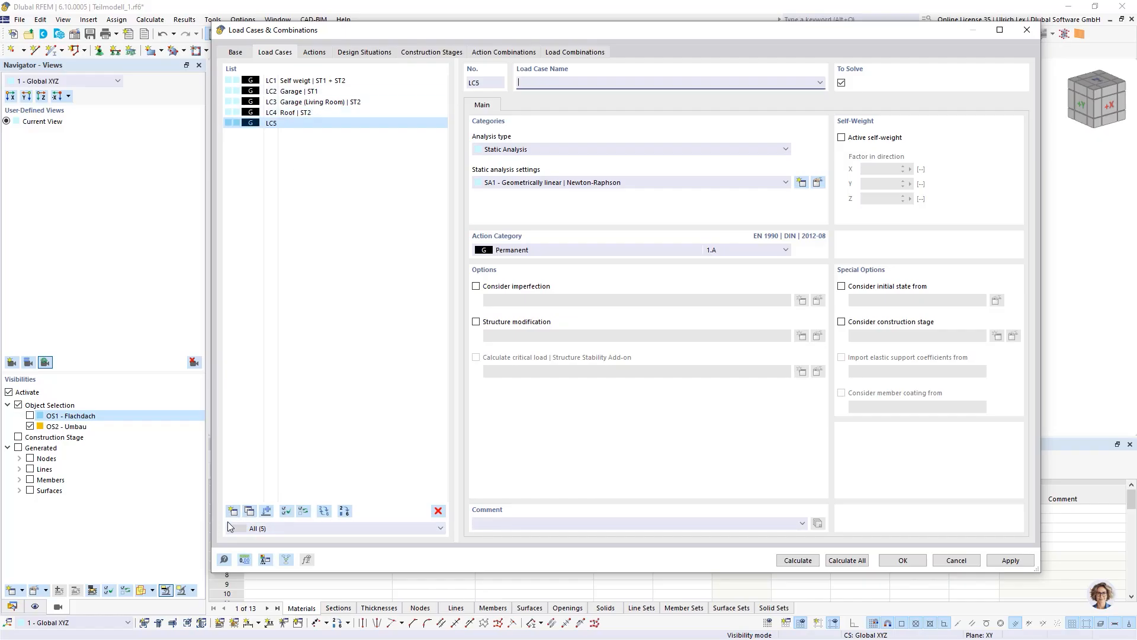
{"action": "left_click", "coordinate": [604, 250]}
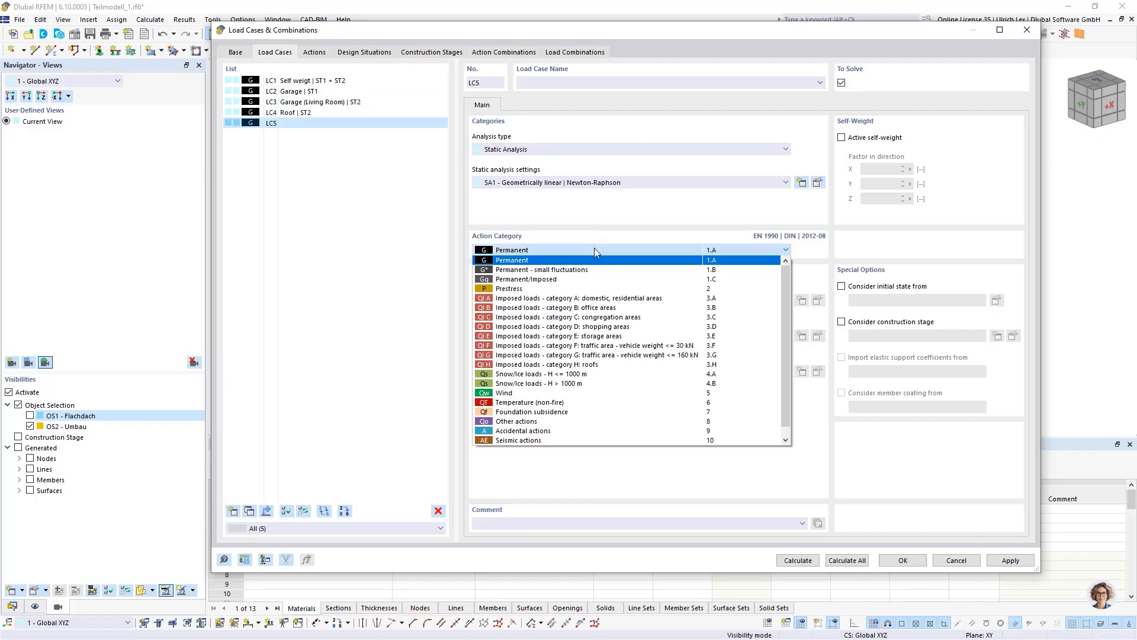
{"action": "left_click", "coordinate": [652, 299]}
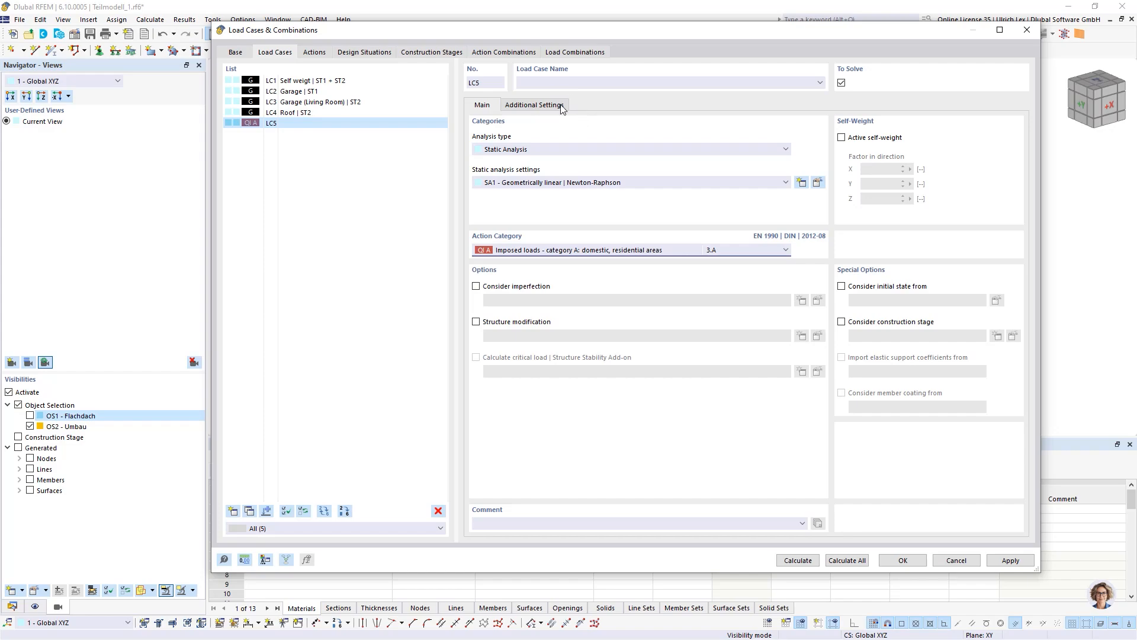
{"action": "left_click", "coordinate": [557, 83]}
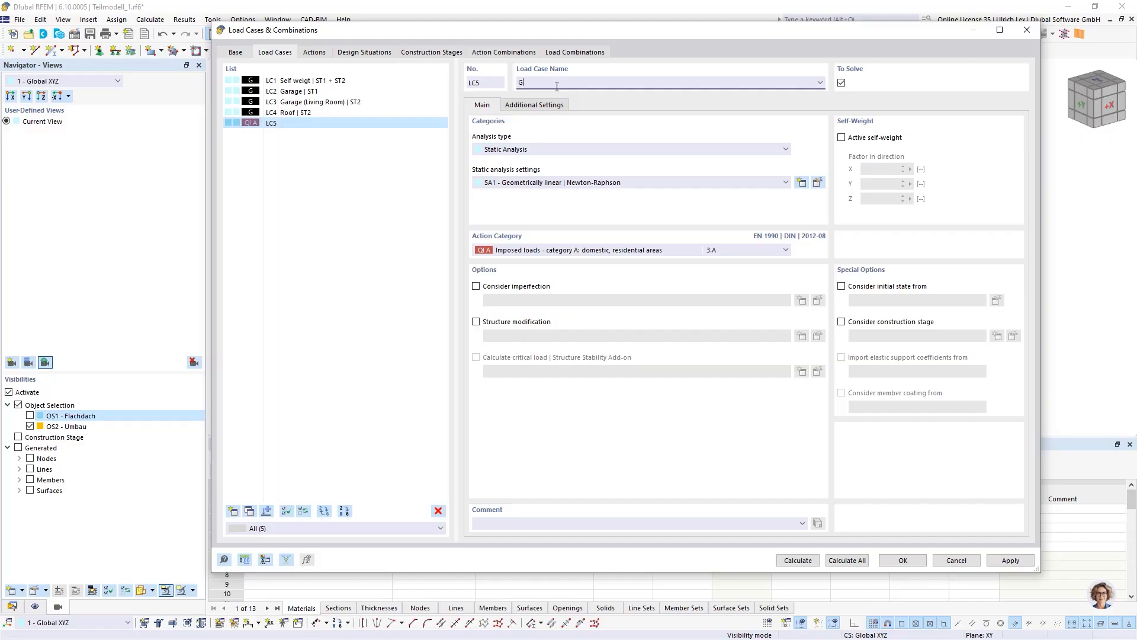
{"action": "type", "text": "Garager"}
{"action": "left_click", "coordinate": [536, 521]}
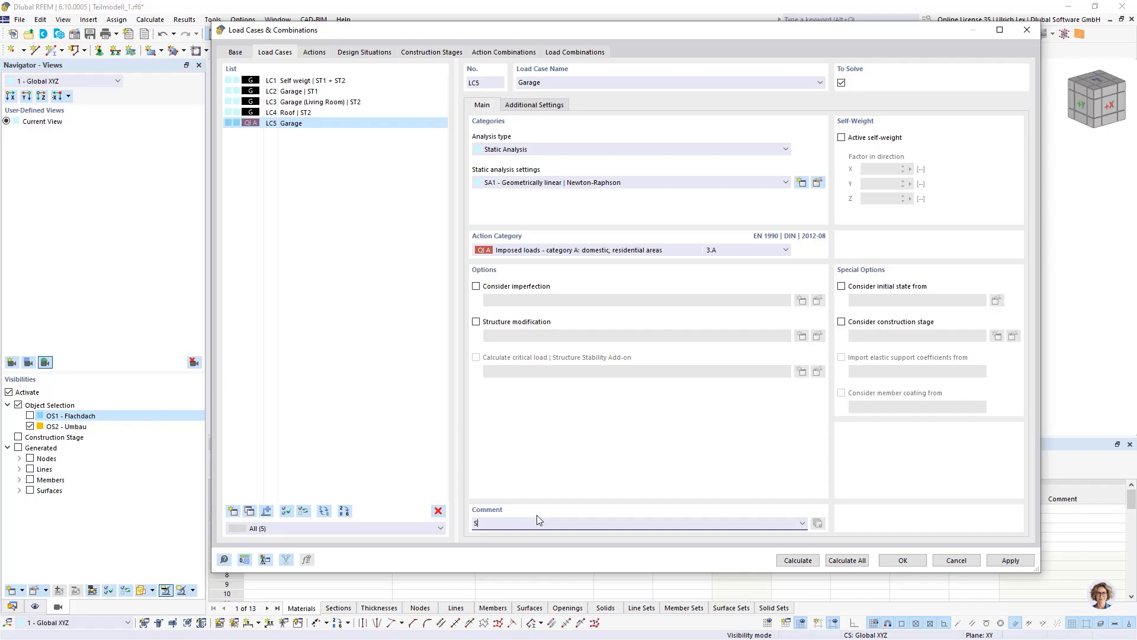
{"action": "type", "text": "ST1"}
- Copy load case LC5 with the comment ST2 for the copy, and set LC5's action category to Imposed loads - category H: roofs
{"action": "left_click", "coordinate": [251, 513]}
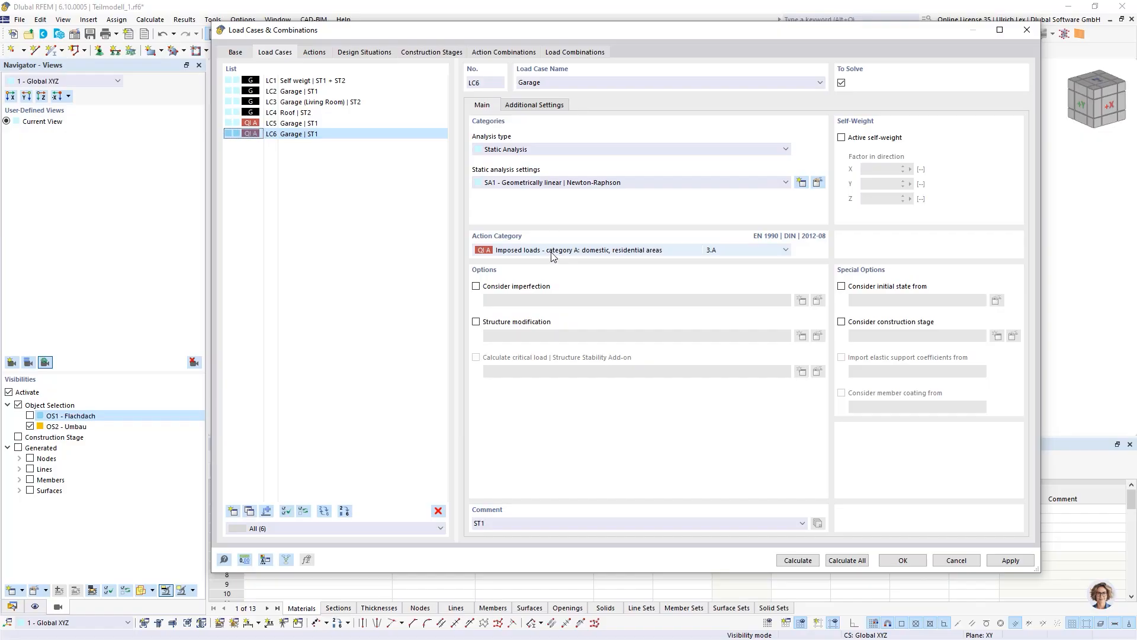
{"action": "left_click", "coordinate": [526, 525]}
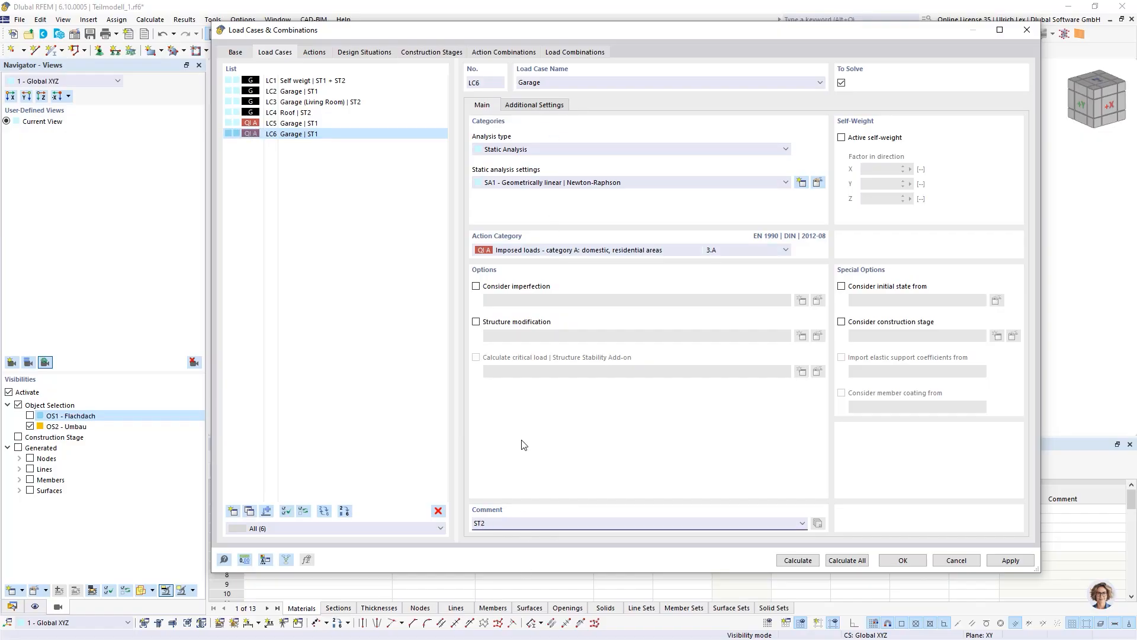
{"action": "left_click", "coordinate": [299, 123]}
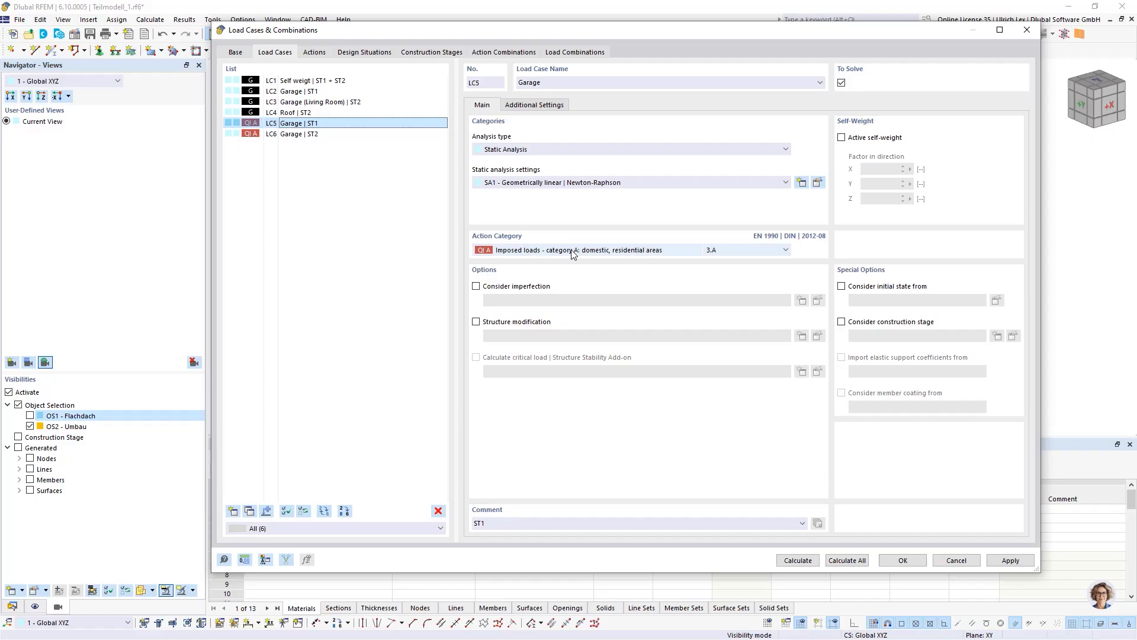
{"action": "left_click", "coordinate": [572, 251]}
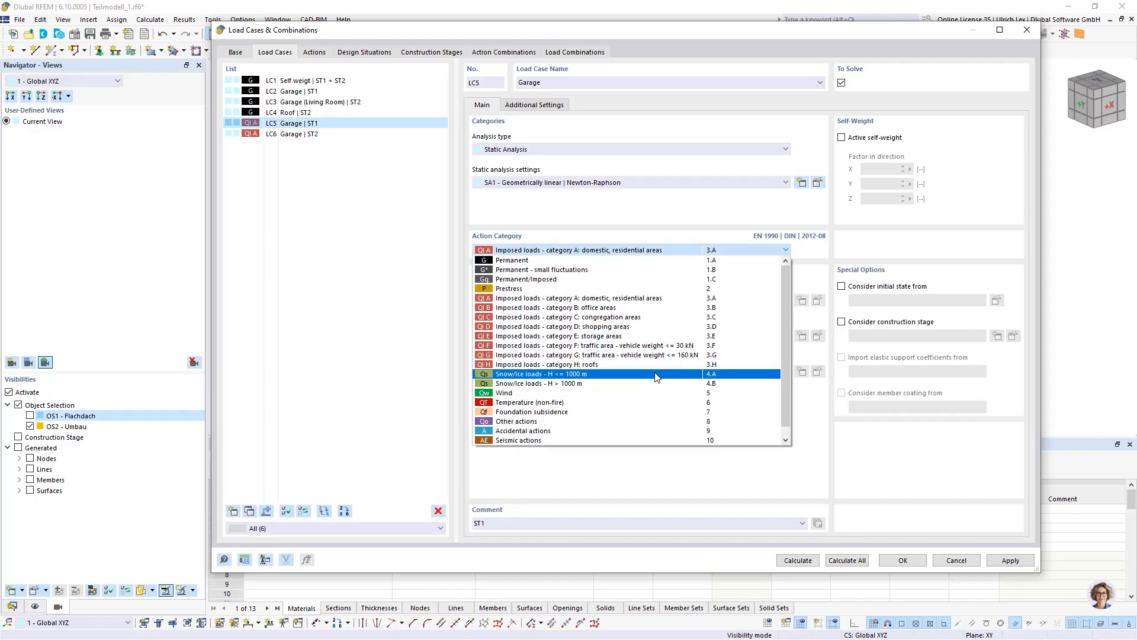
{"action": "left_click", "coordinate": [619, 366]}
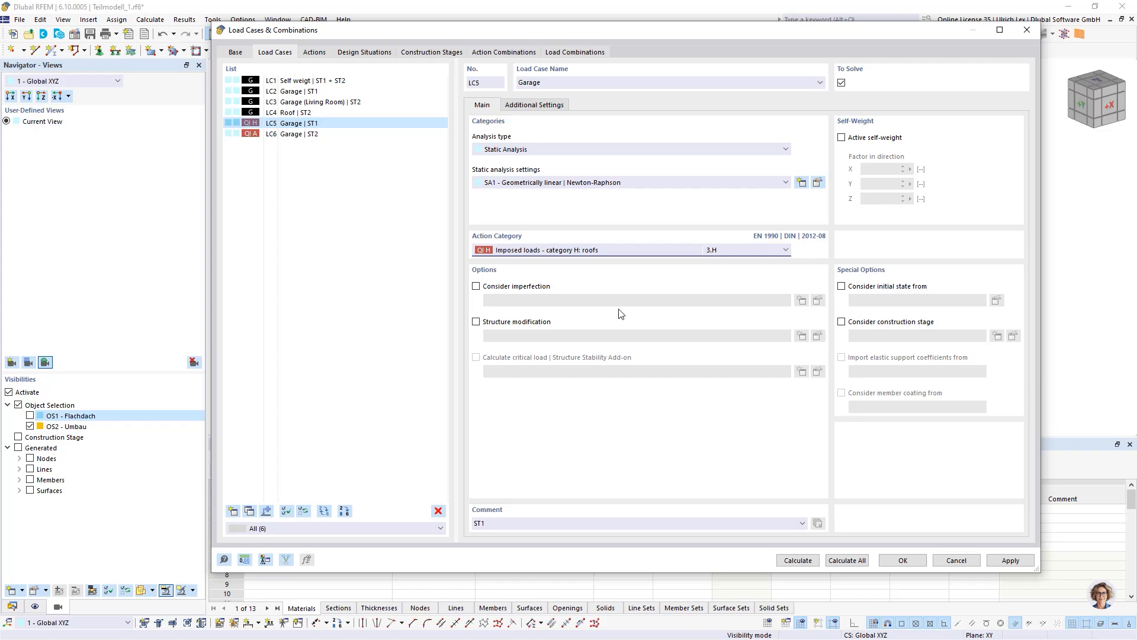
{"action": "left_click", "coordinate": [313, 134]}
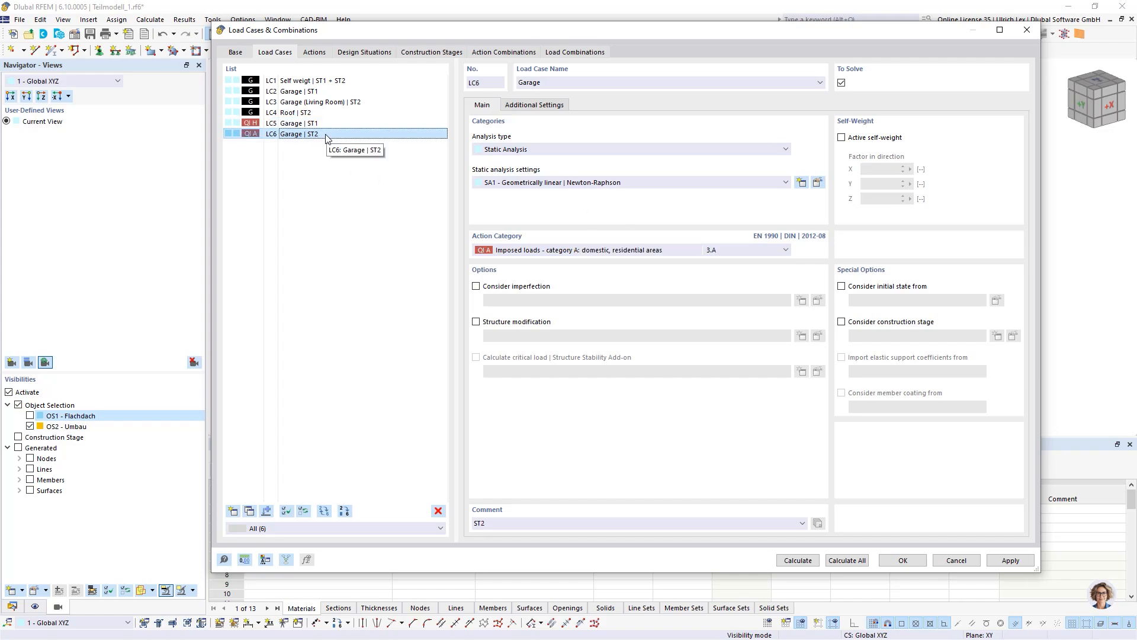
{"action": "left_click", "coordinate": [379, 174]}
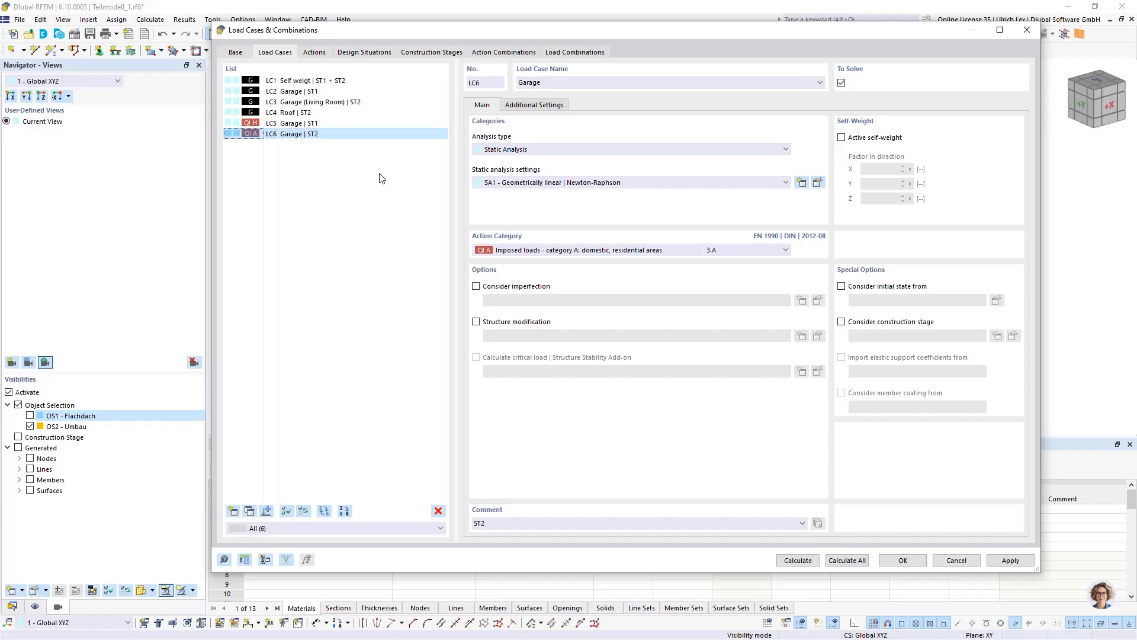
- Create load case LC7 named Roof with action category Snow/Ice loads - H <= 1000 m and comment ST2, and accept the load cases
{"action": "left_click", "coordinate": [233, 510]}
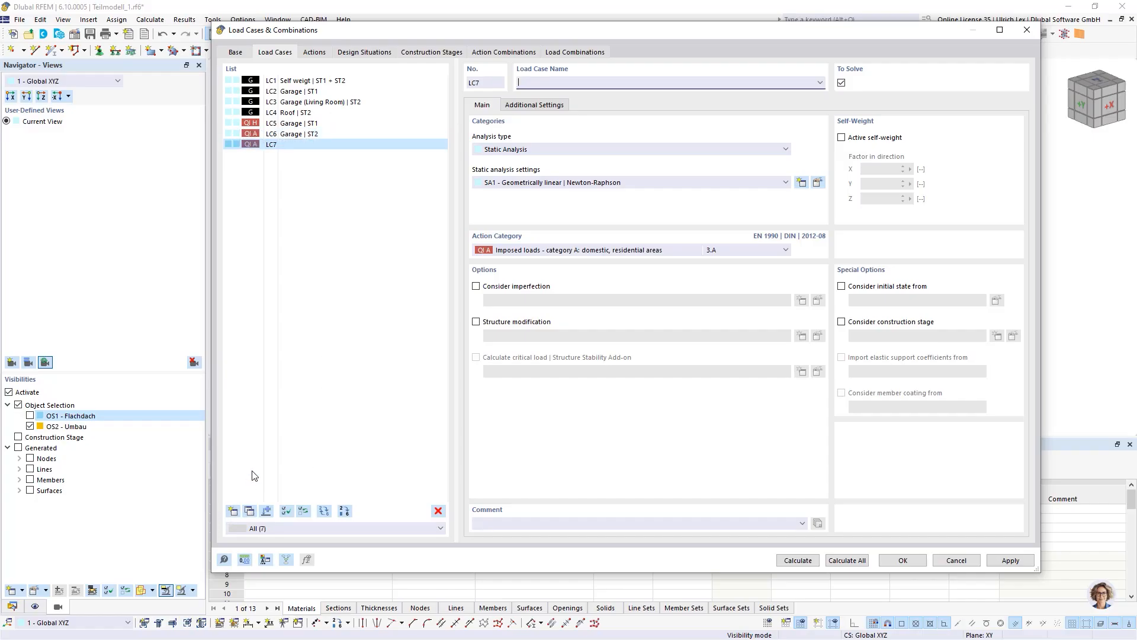
{"action": "left_click", "coordinate": [563, 251]}
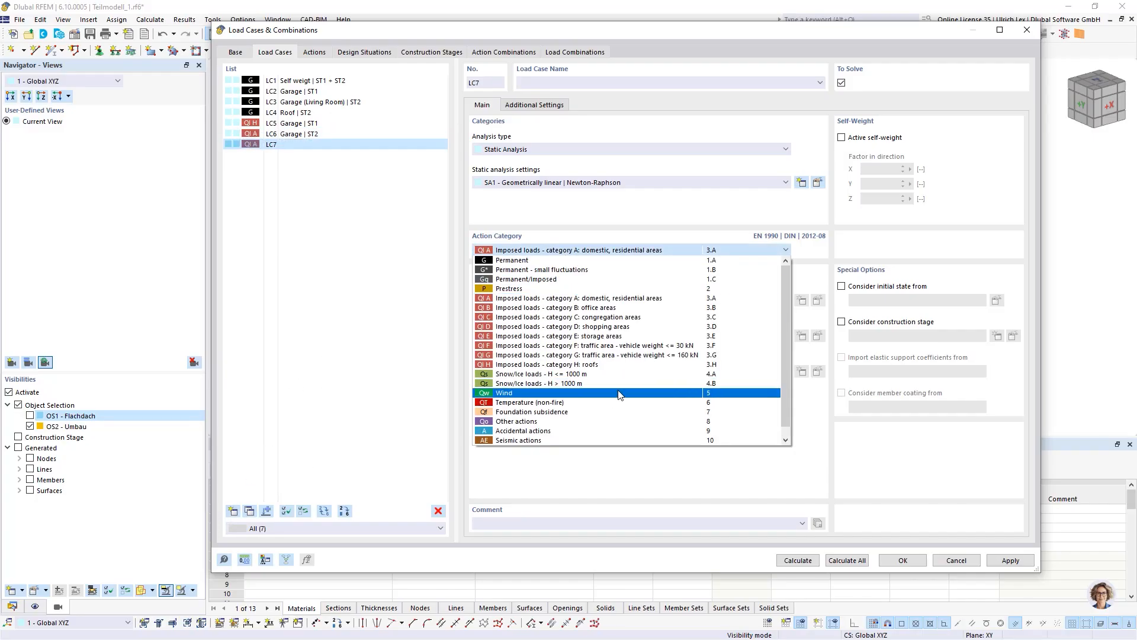
{"action": "left_click", "coordinate": [619, 374]}
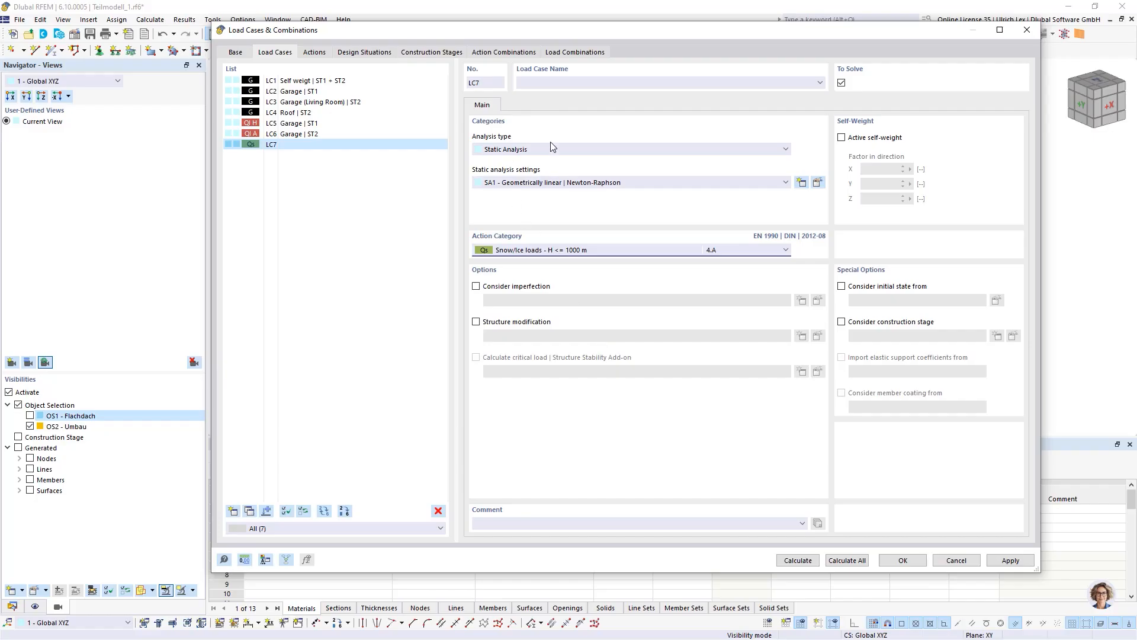
{"action": "left_click", "coordinate": [570, 81]}
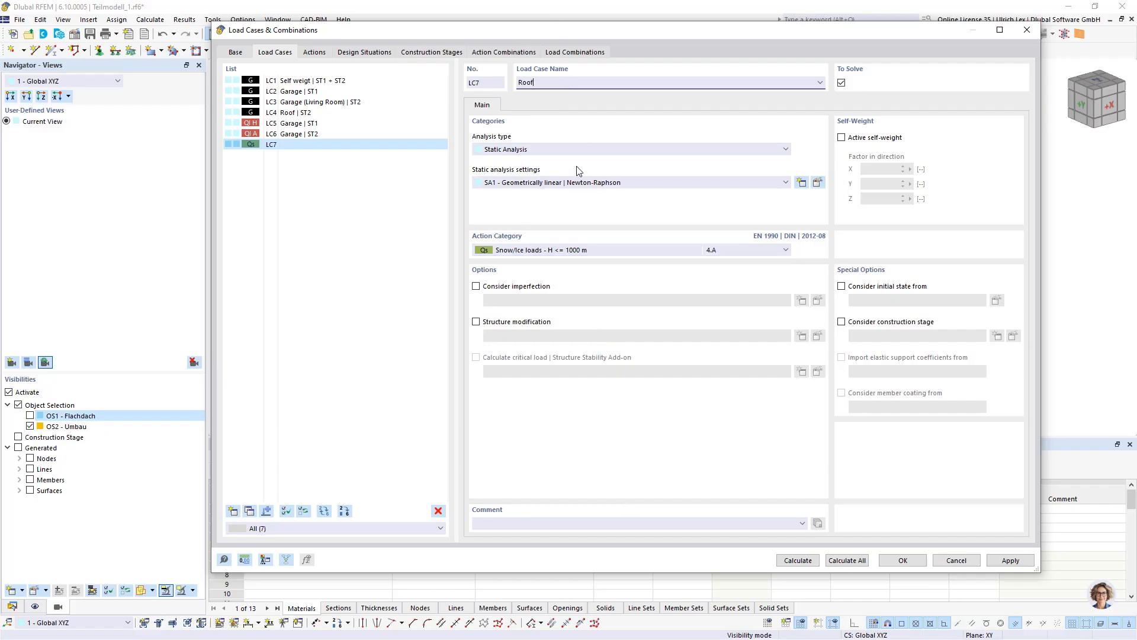
{"action": "left_click", "coordinate": [582, 519]}
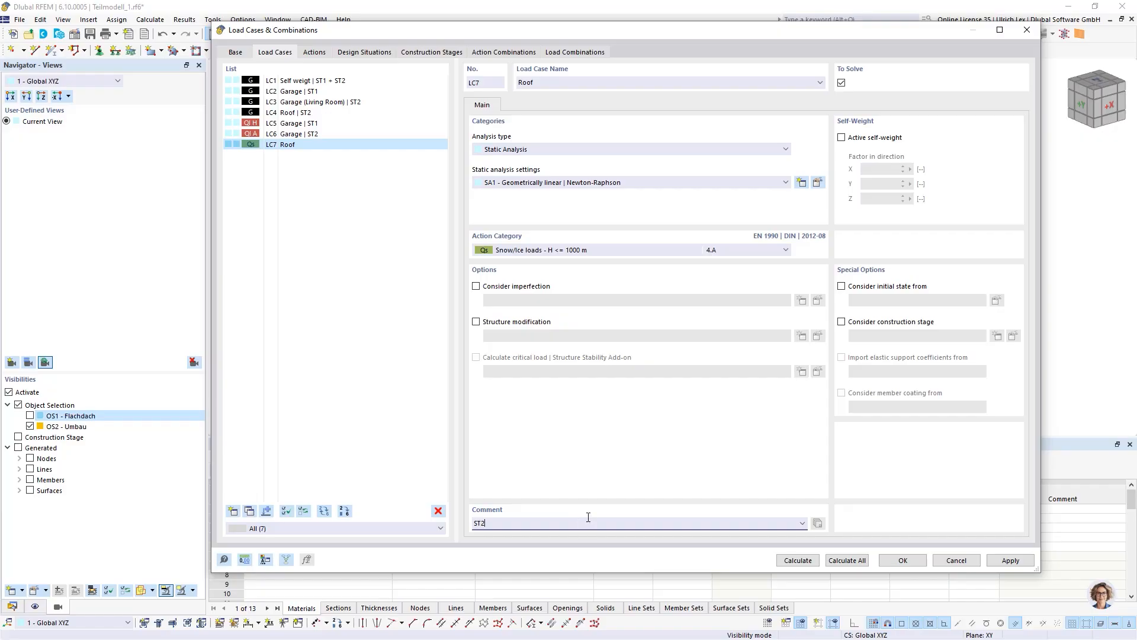
{"action": "left_click", "coordinate": [372, 297]}
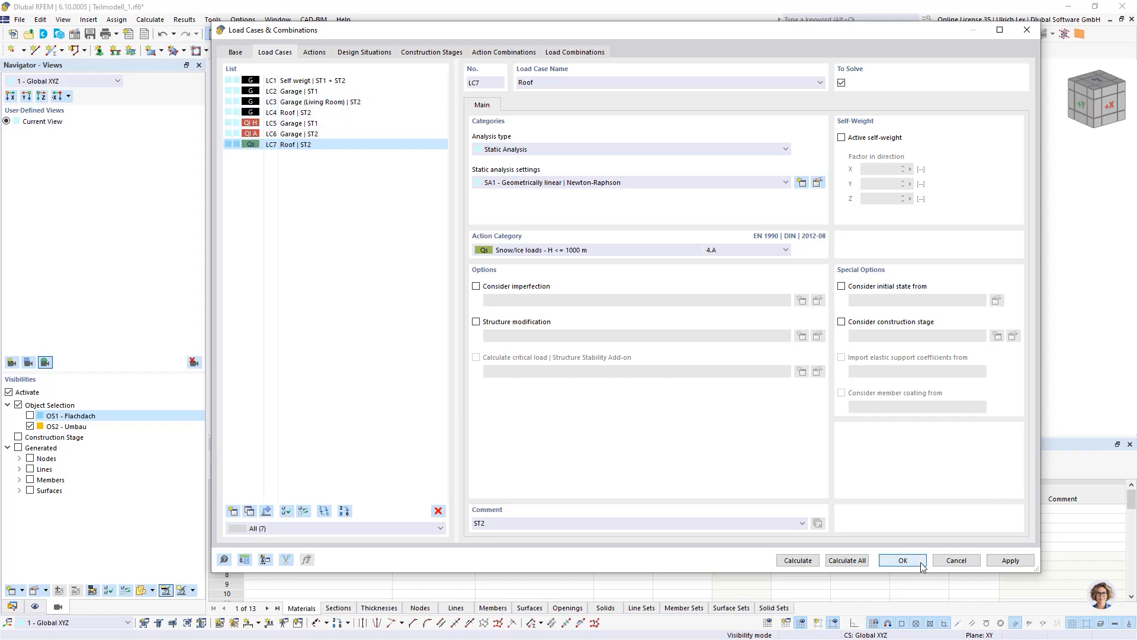
{"action": "left_click", "coordinate": [903, 560]}
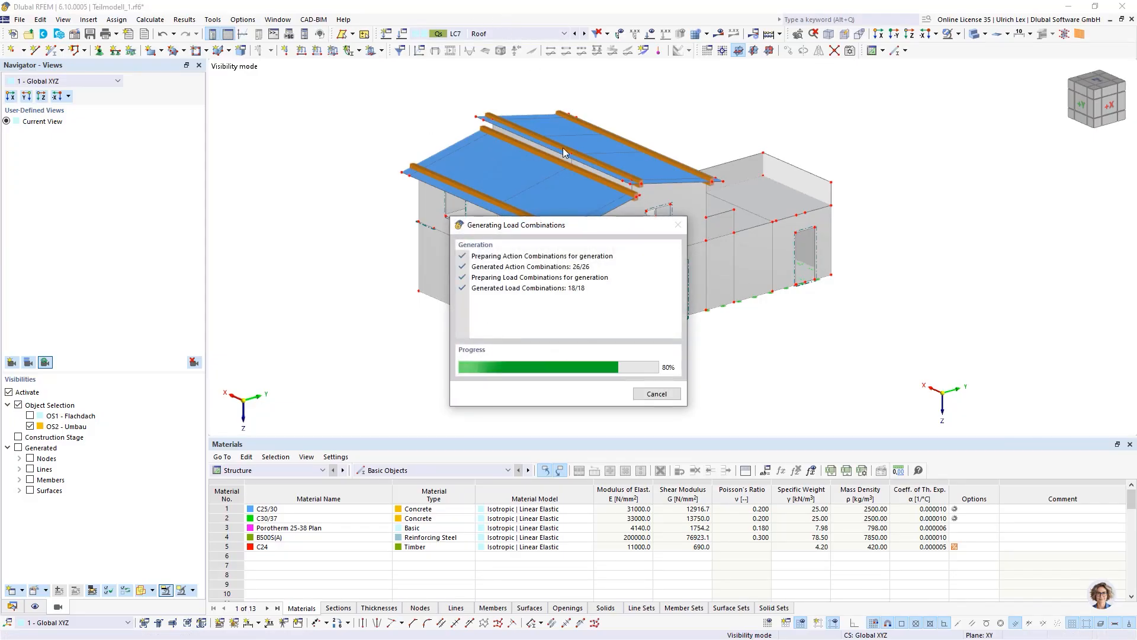
- Make load case LC2 Garage active and display object selection OS1 - Flachdach instead of OS2 - Umbau
{"action": "left_click", "coordinate": [534, 34]}
{"action": "left_click", "coordinate": [557, 47]}
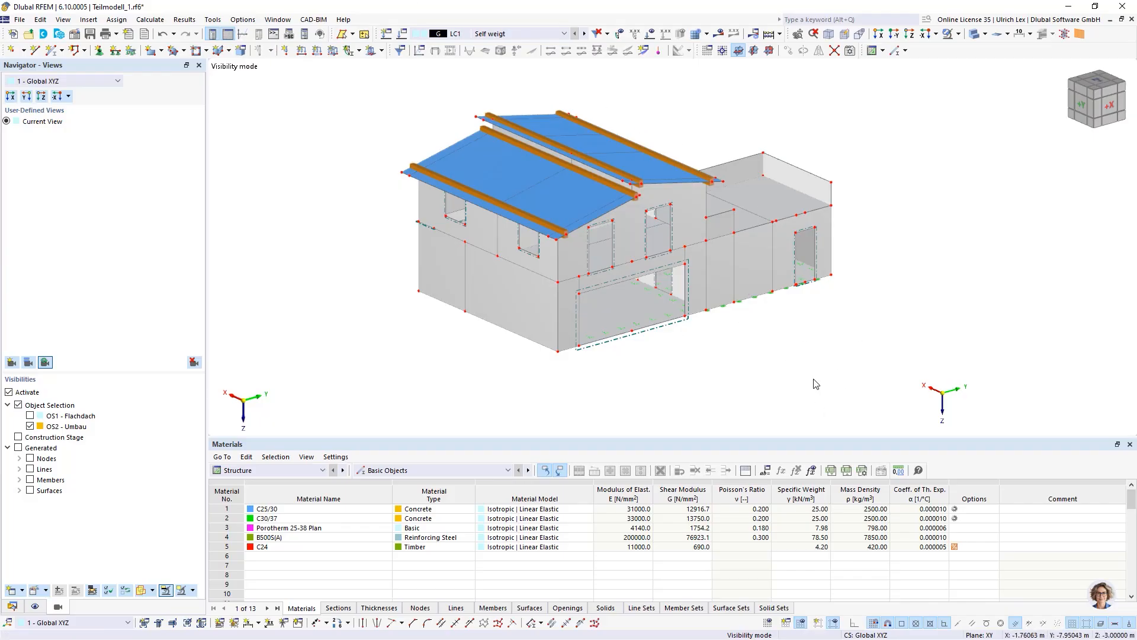
{"action": "middle_click_drag", "start_coordinate": [816, 384], "coordinate": [807, 351], "text": "ctrl"}
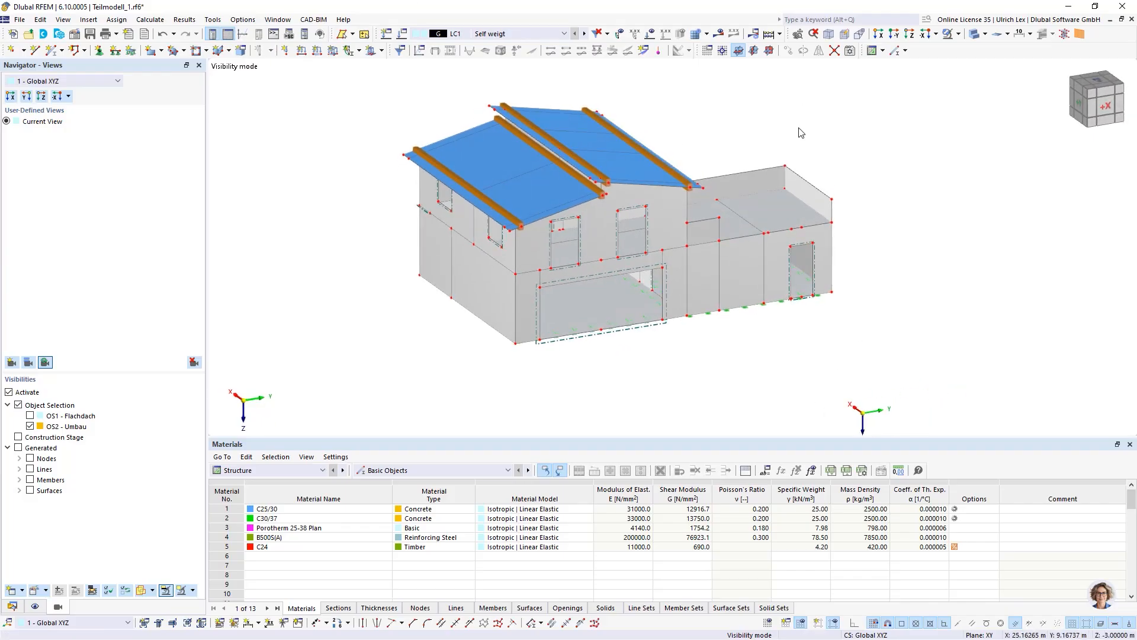
{"action": "scroll", "coordinate": [801, 132], "scroll_direction": "up", "scroll_amount": 1}
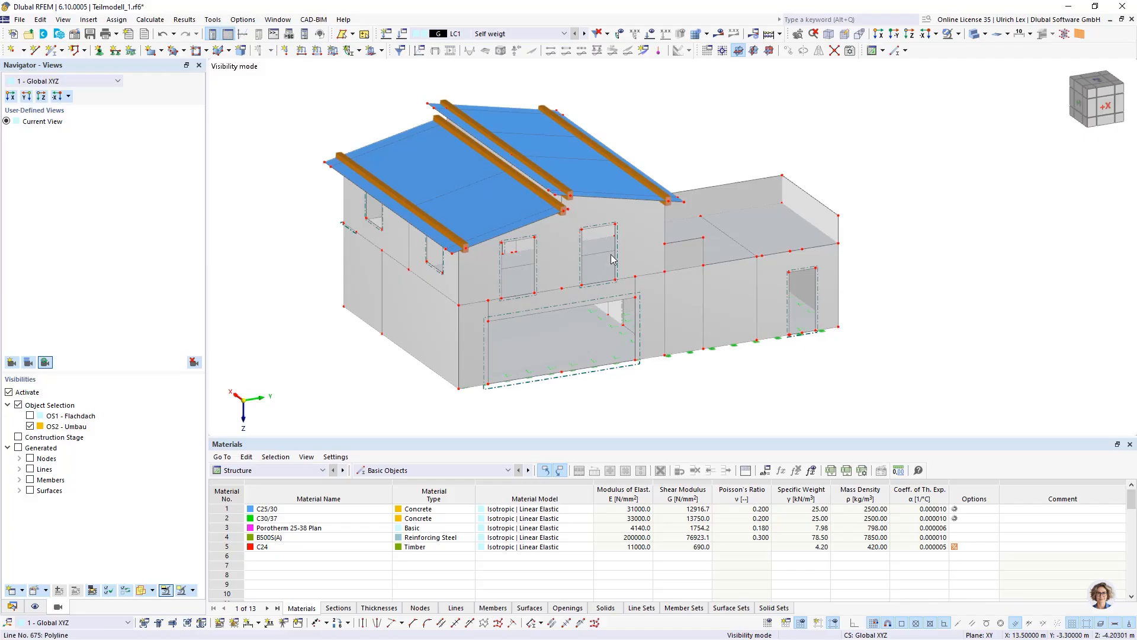
{"action": "left_click", "coordinate": [585, 34]}
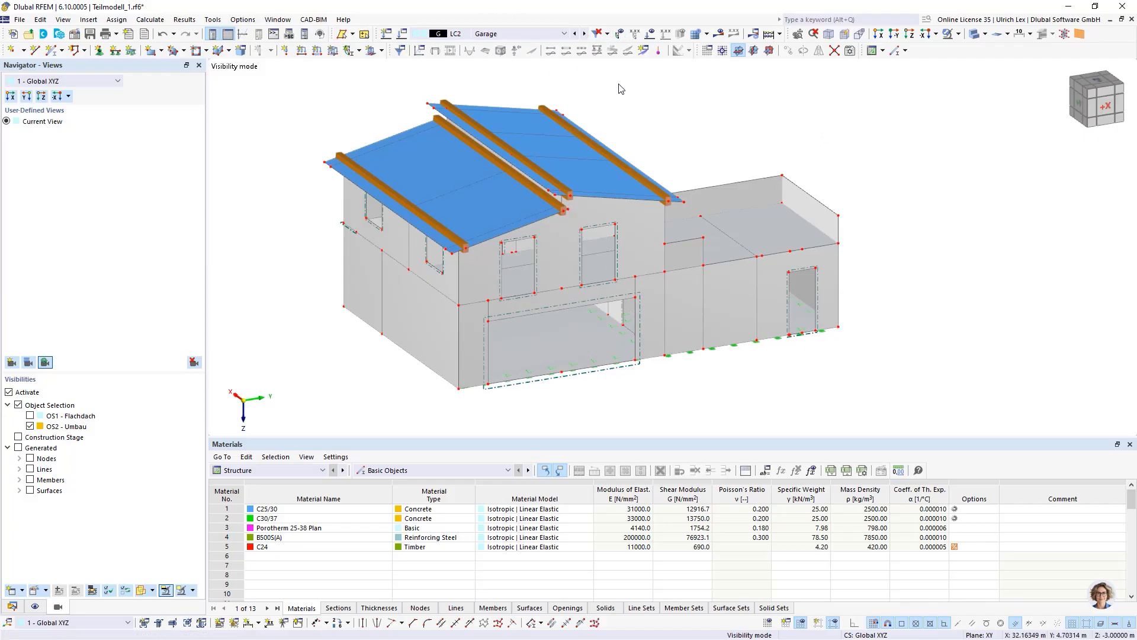
{"action": "left_click", "coordinate": [30, 416]}
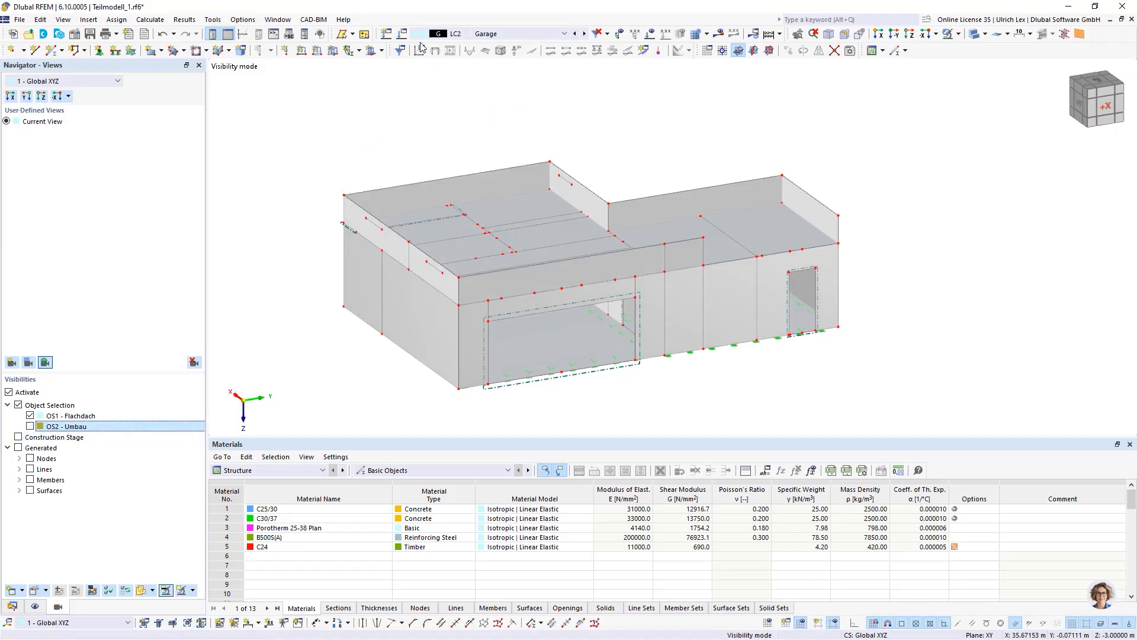
- Apply a uniform surface load of 2.30 kN/m² in load case LC2 Garage to flat-roof surfaces 6, 7 and 57
{"action": "left_click", "coordinate": [334, 51]}
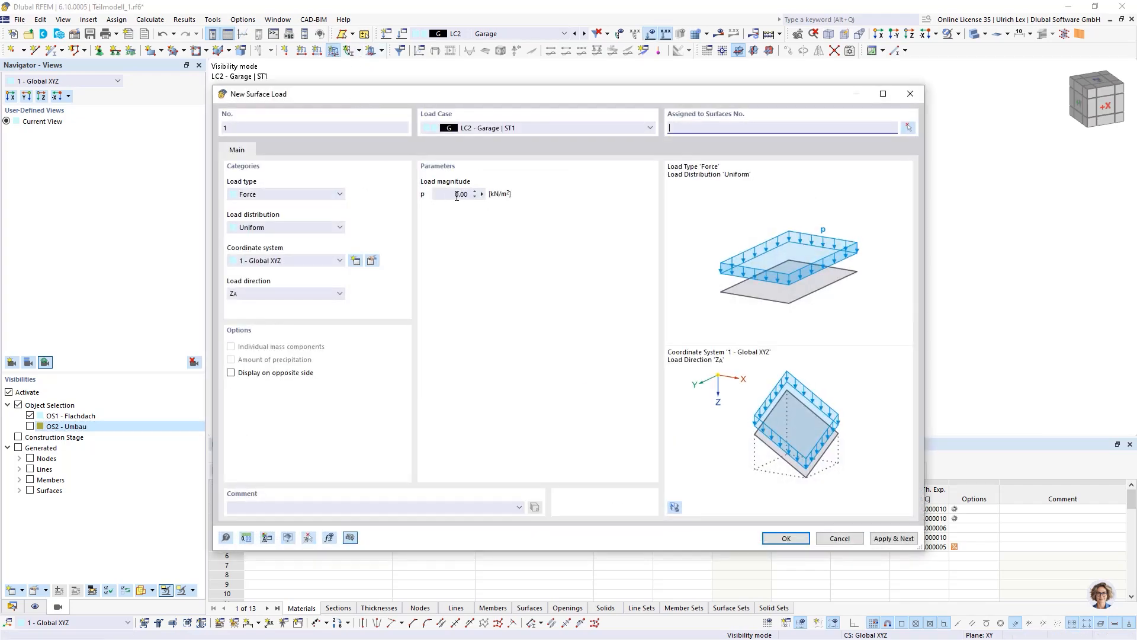
{"action": "left_click", "coordinate": [457, 196]}
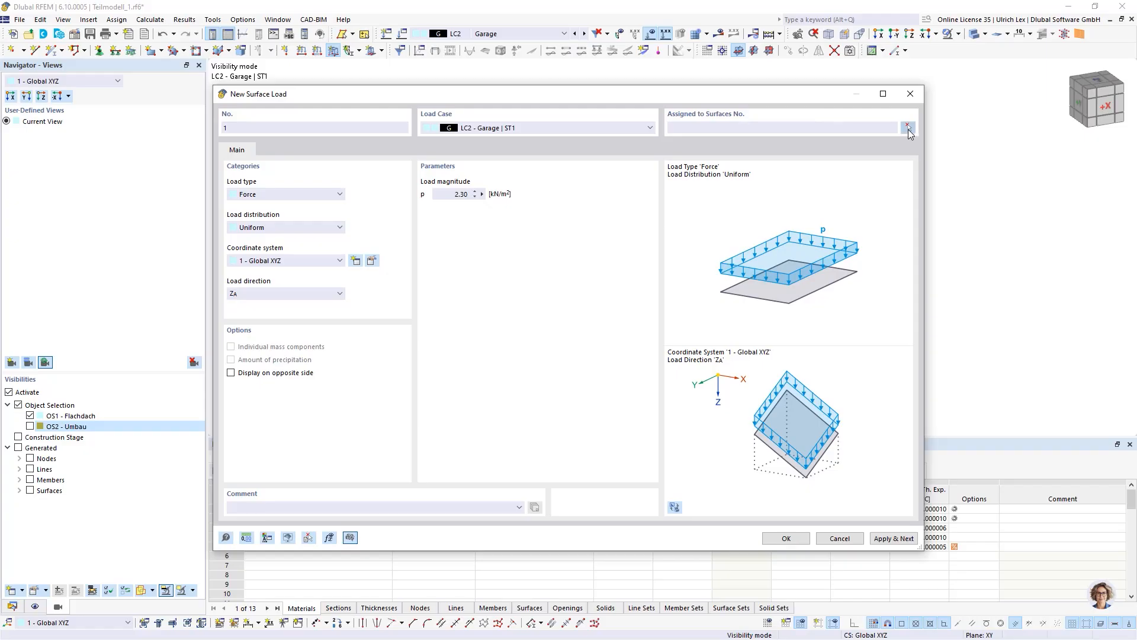
{"action": "left_click", "coordinate": [908, 128]}
{"action": "left_click", "coordinate": [418, 216]}
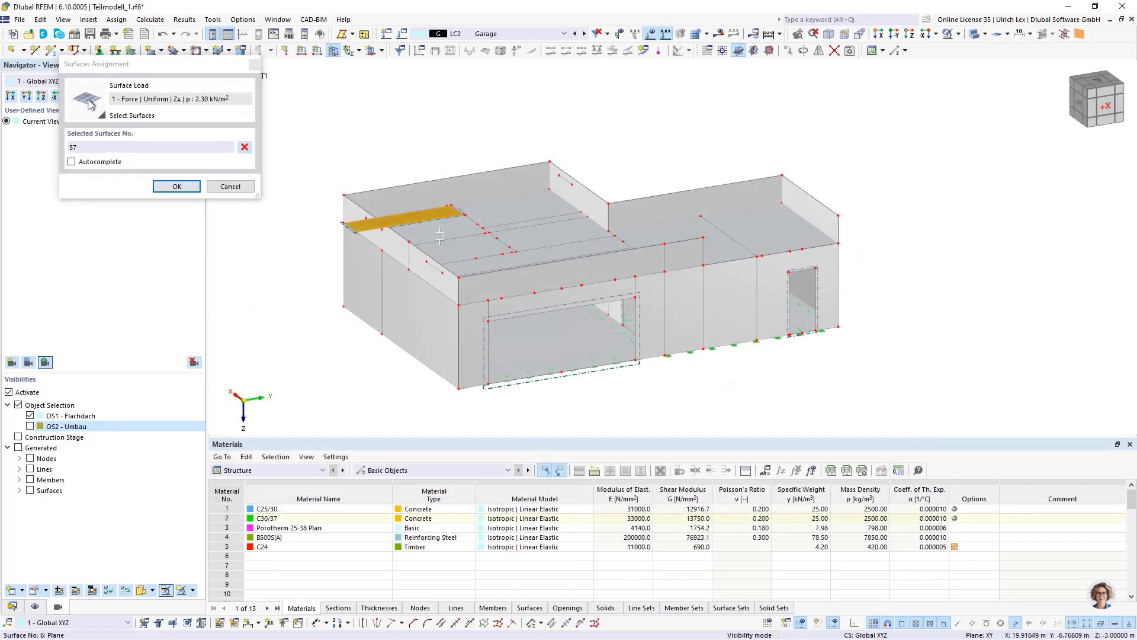
{"action": "left_click", "coordinate": [439, 231]}
{"action": "left_click", "coordinate": [758, 240]}
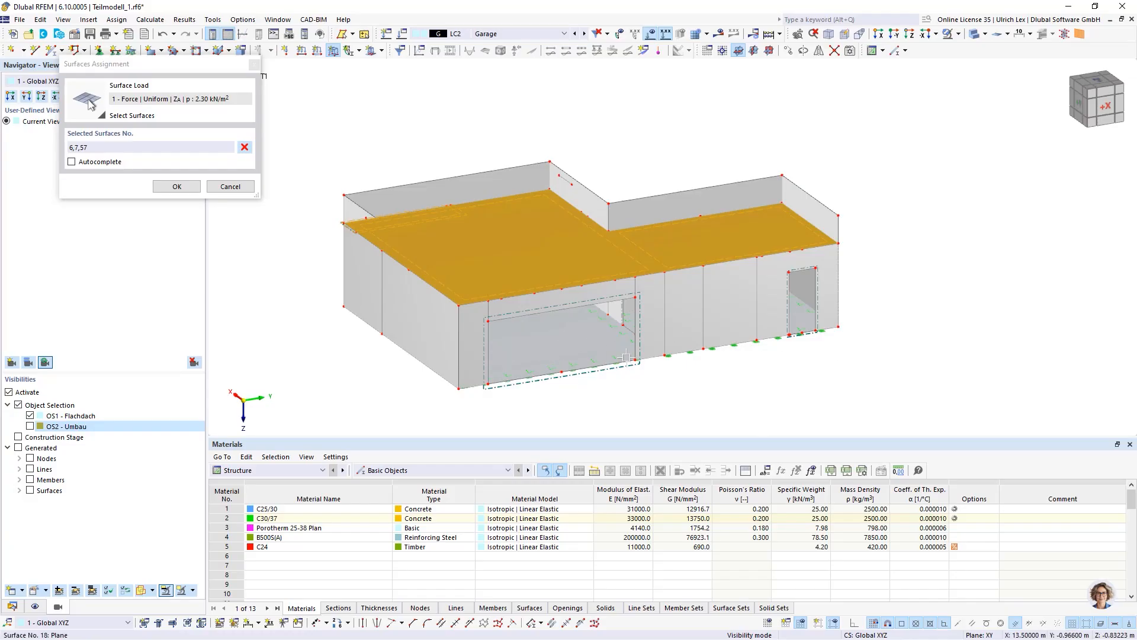
{"action": "left_click", "coordinate": [177, 186]}
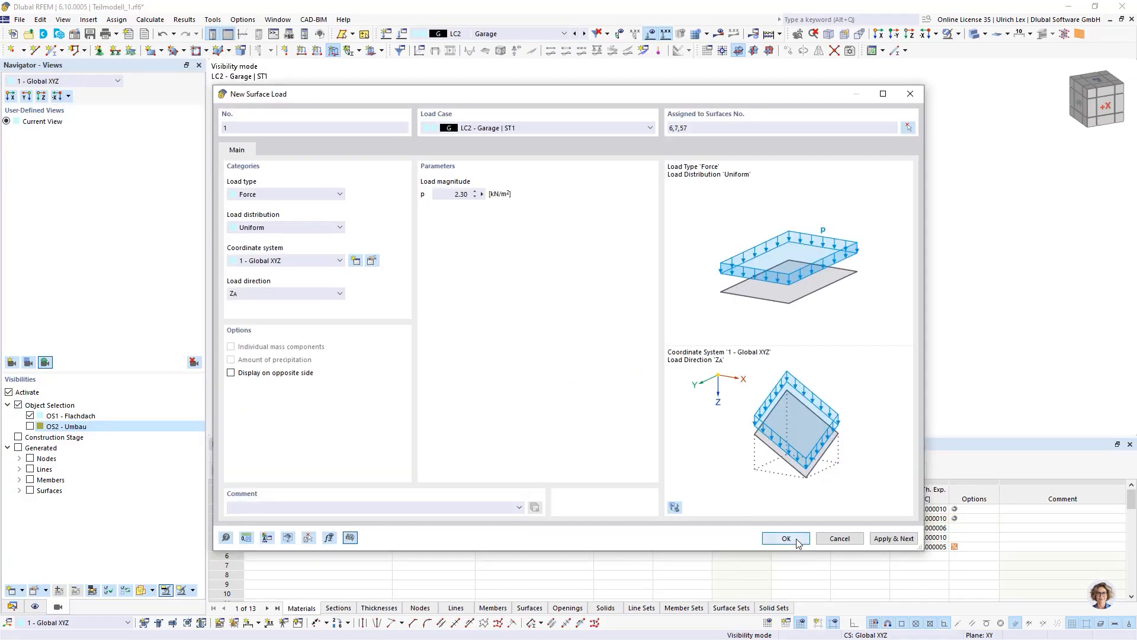
{"action": "left_click", "coordinate": [788, 539]}
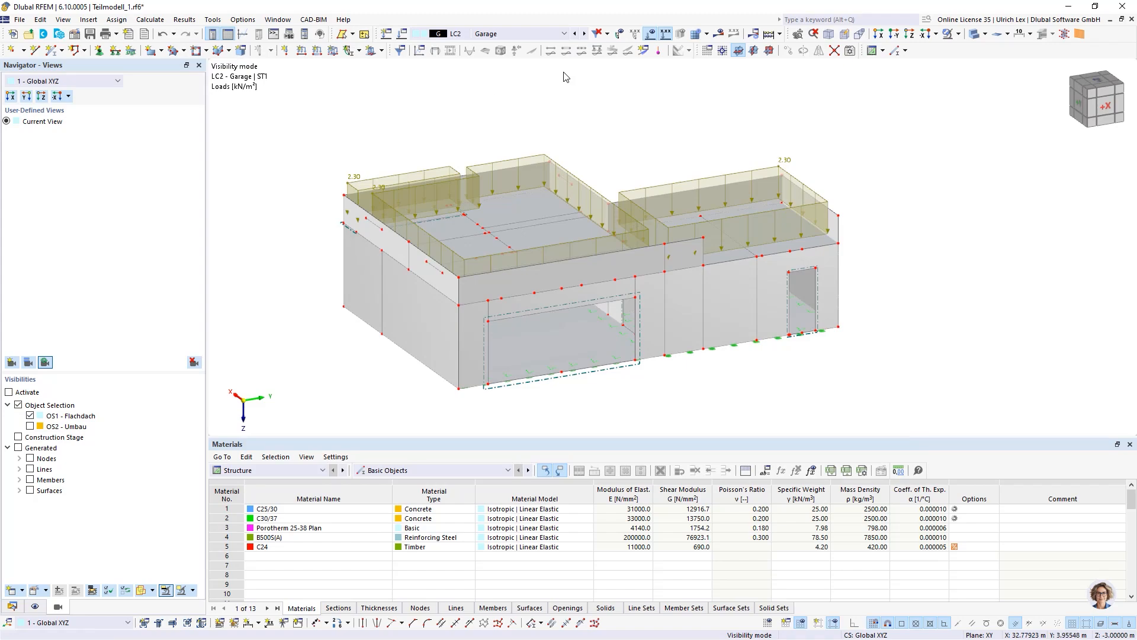
- In load case LC3 Garage (Living Room), apply a uniform surface load of 1.45 kN/m² to surface 6 and continue with another load
{"action": "left_click", "coordinate": [585, 34]}
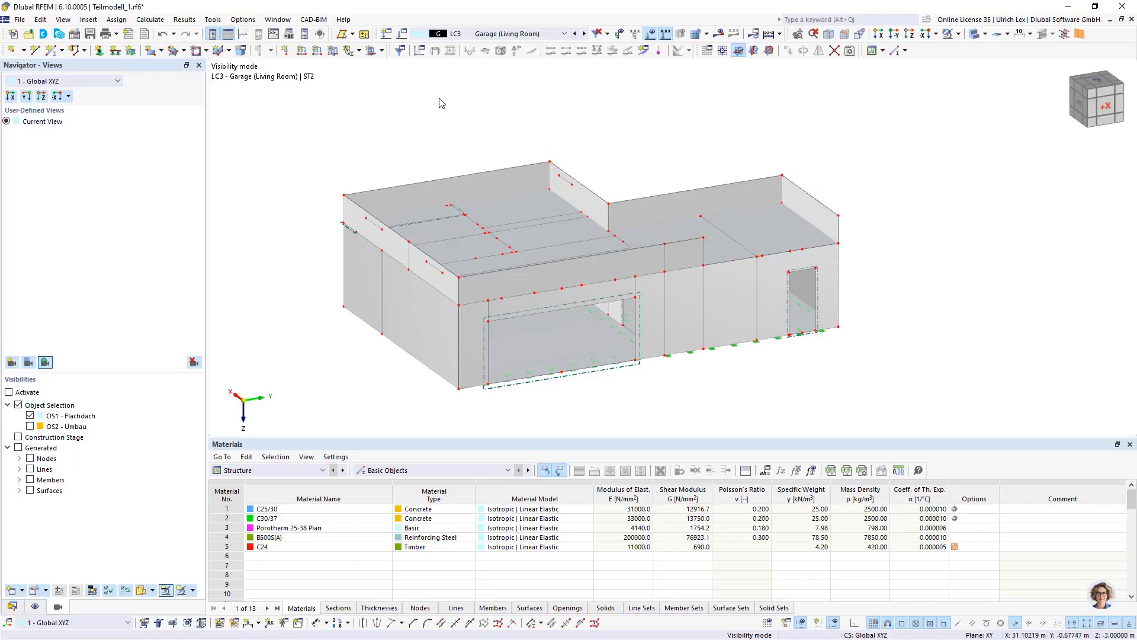
{"action": "left_click", "coordinate": [333, 52]}
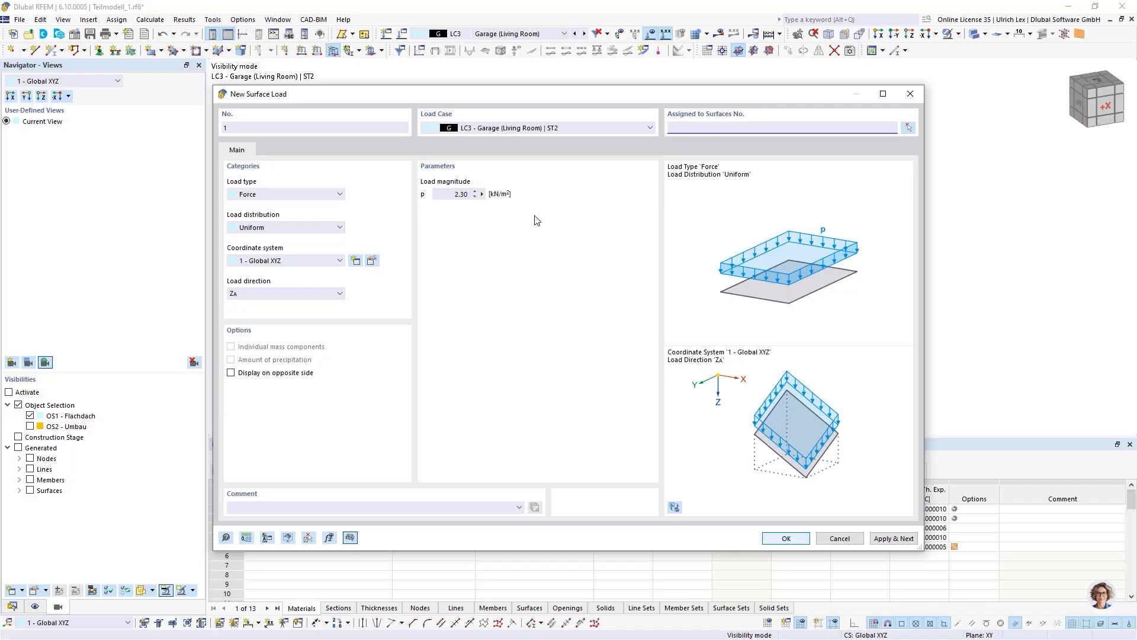
{"action": "left_click", "coordinate": [457, 193]}
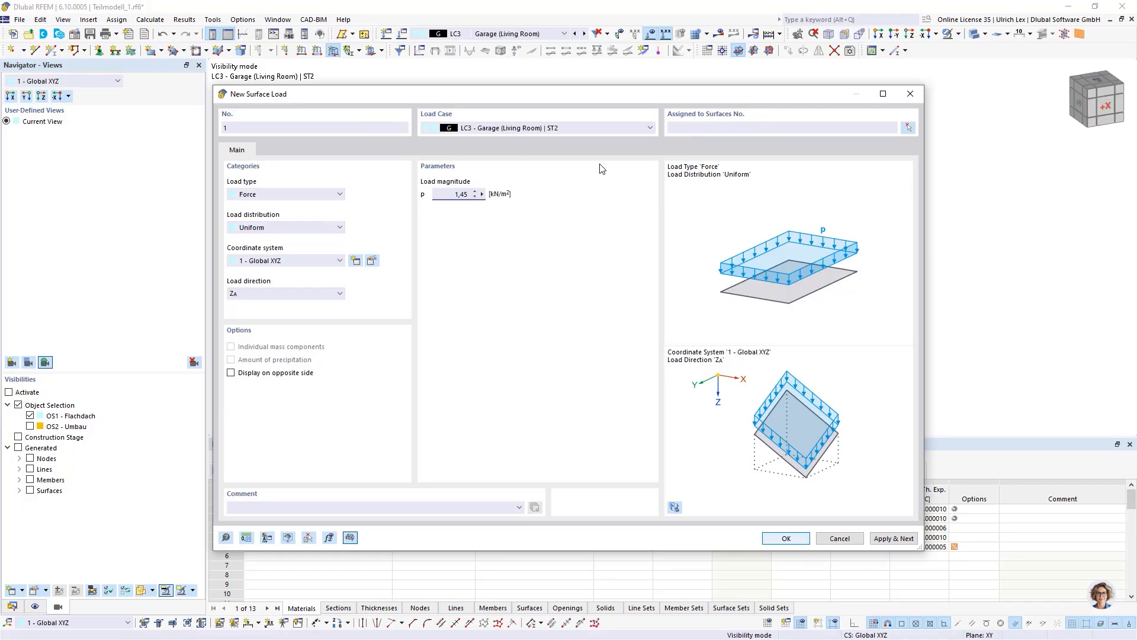
{"action": "left_click", "coordinate": [910, 129]}
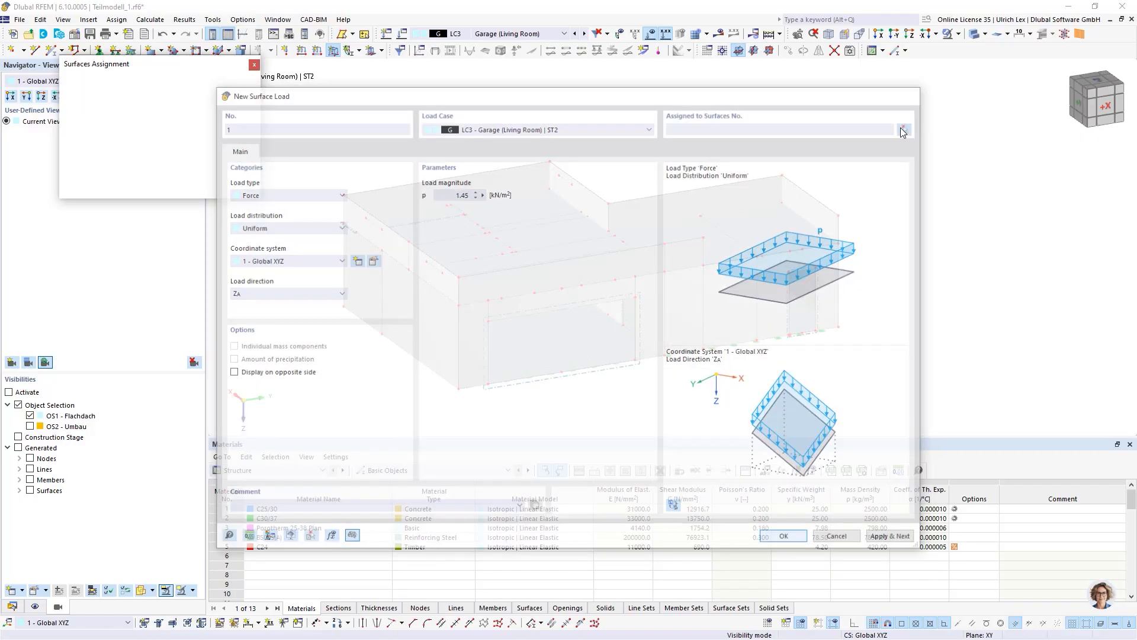
{"action": "left_click", "coordinate": [462, 274]}
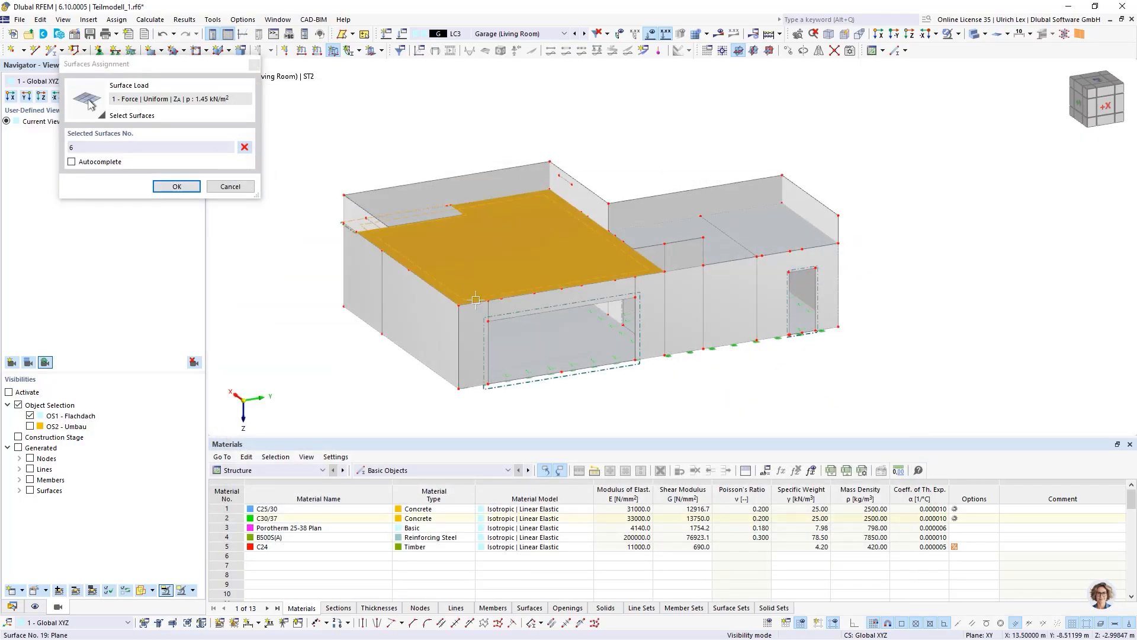
{"action": "left_click", "coordinate": [177, 187]}
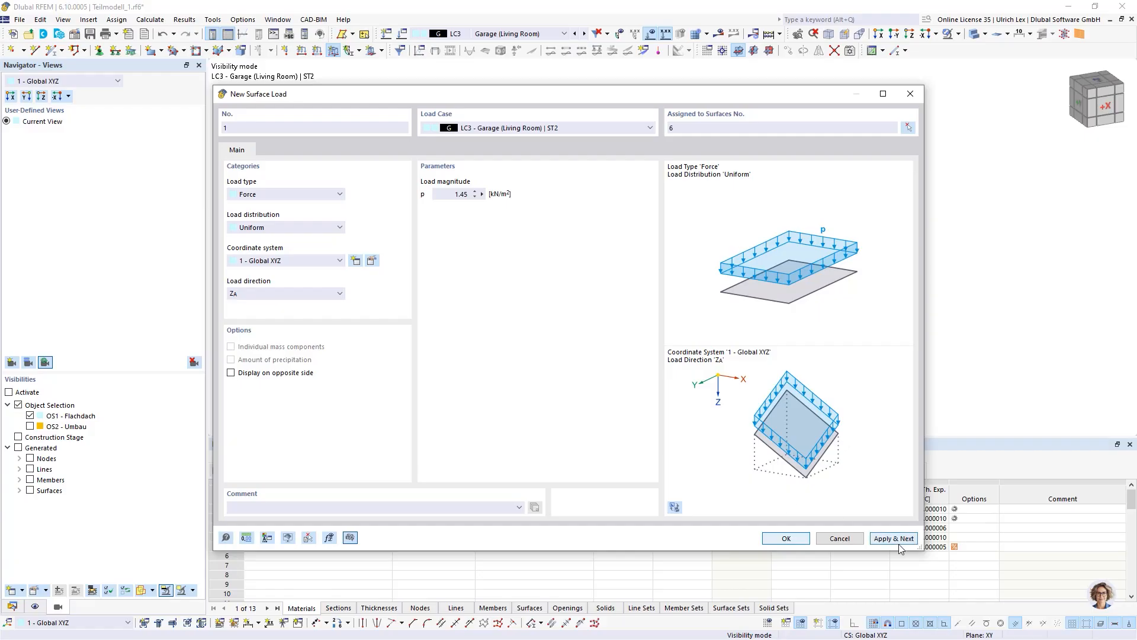
{"action": "left_click", "coordinate": [894, 538]}
- Add a second uniform surface load of 2.30 kN/m² to surface 7 in load case LC3 and accept it
{"action": "left_click", "coordinate": [711, 129]}
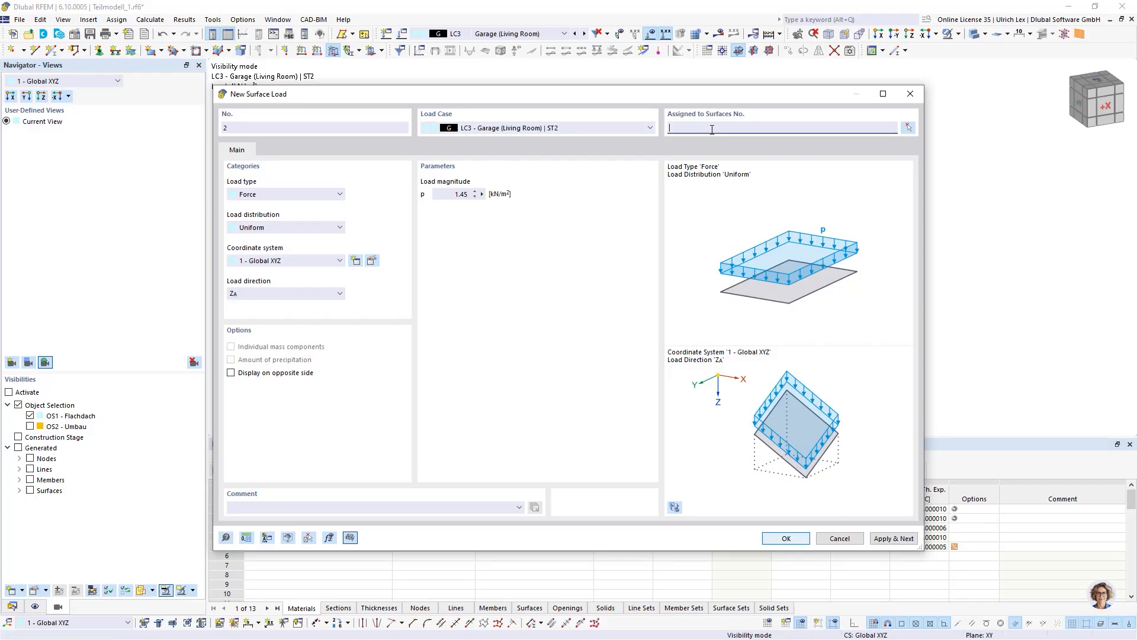
{"action": "left_click", "coordinate": [454, 196]}
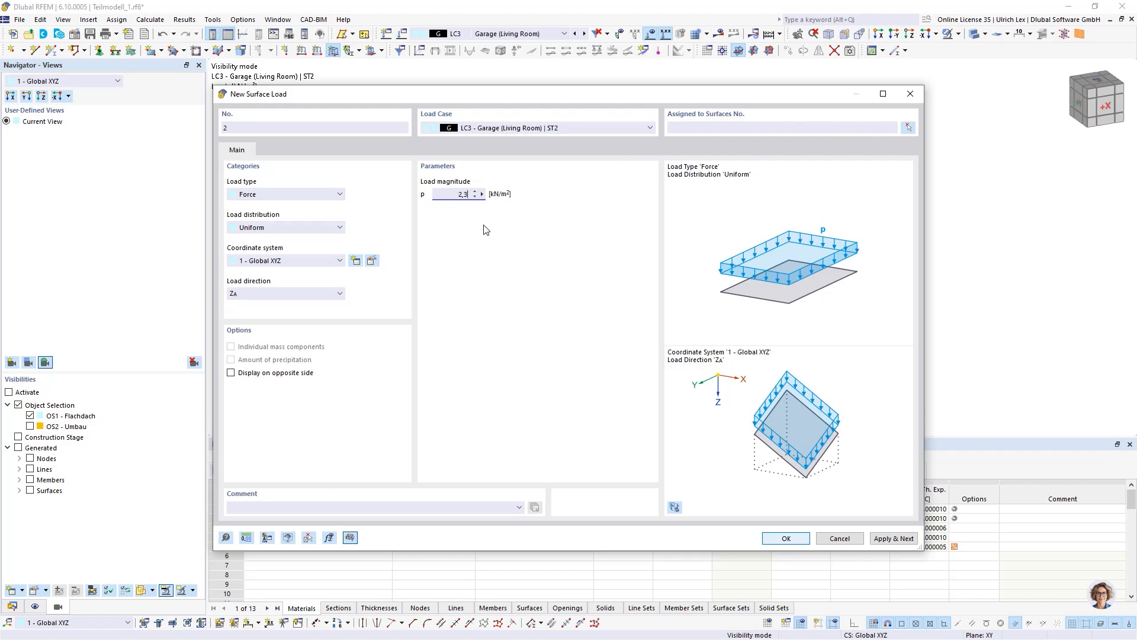
{"action": "left_click", "coordinate": [909, 127]}
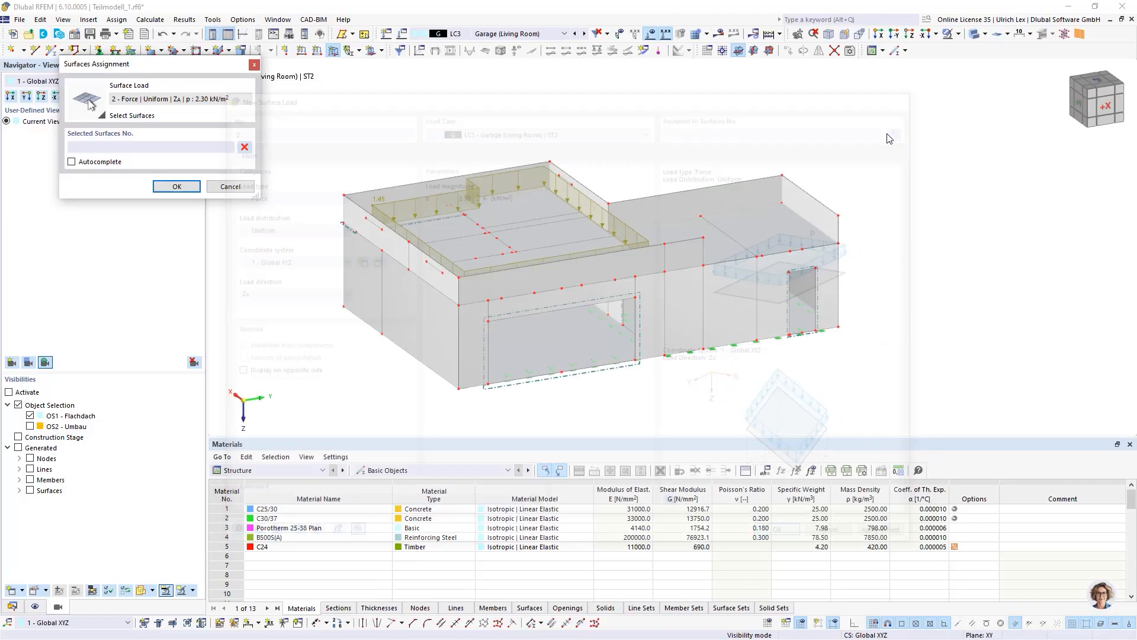
{"action": "left_click", "coordinate": [755, 228]}
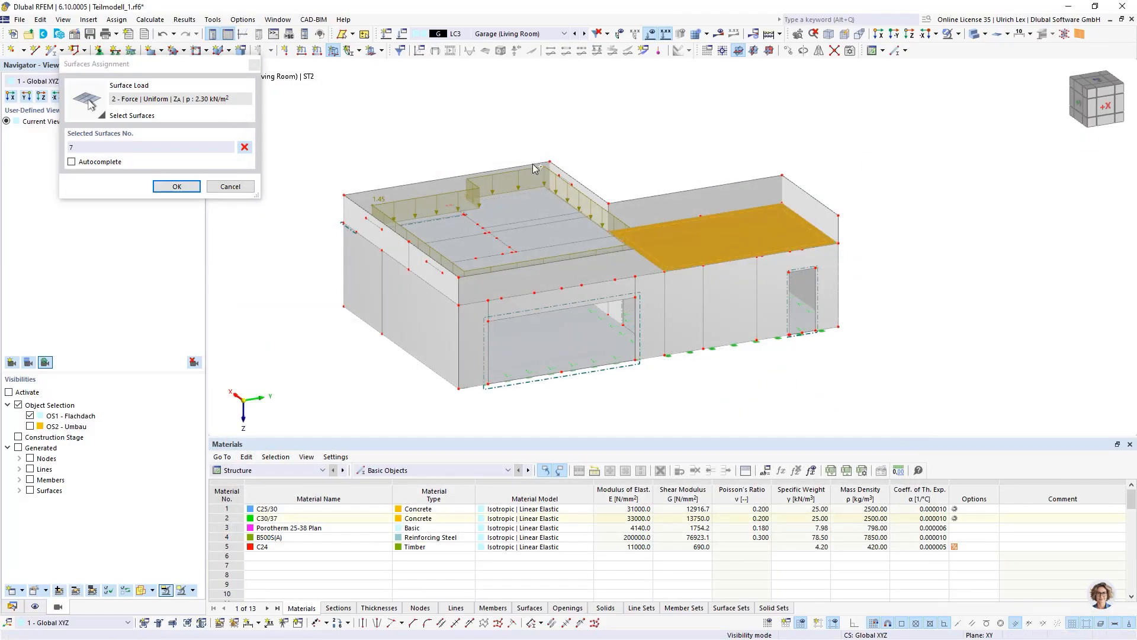
{"action": "left_click", "coordinate": [176, 188]}
{"action": "left_click", "coordinate": [176, 187]}
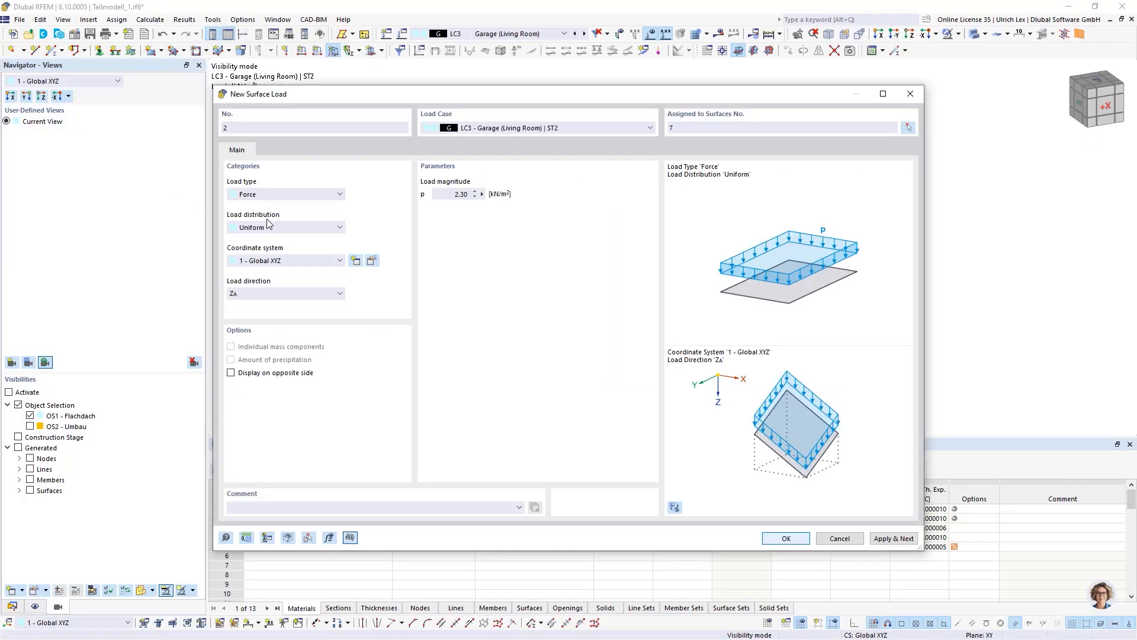
{"action": "left_click", "coordinate": [782, 537]}
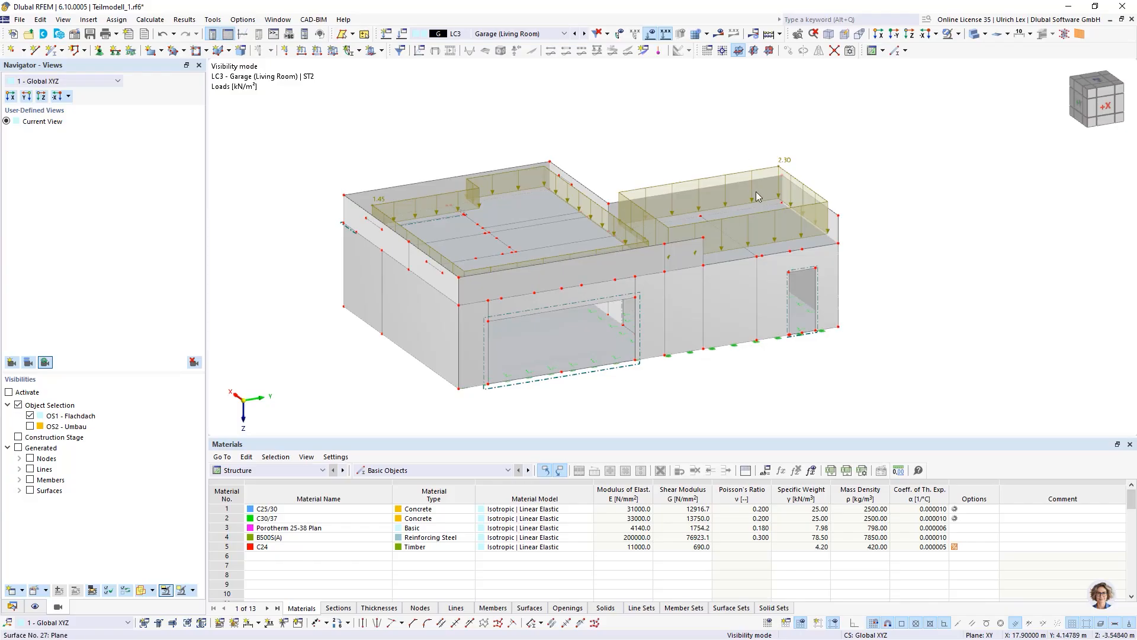
- Make load case LC4 Roof active and check its definition in the load case settings without changing it
{"action": "left_click", "coordinate": [564, 34]}
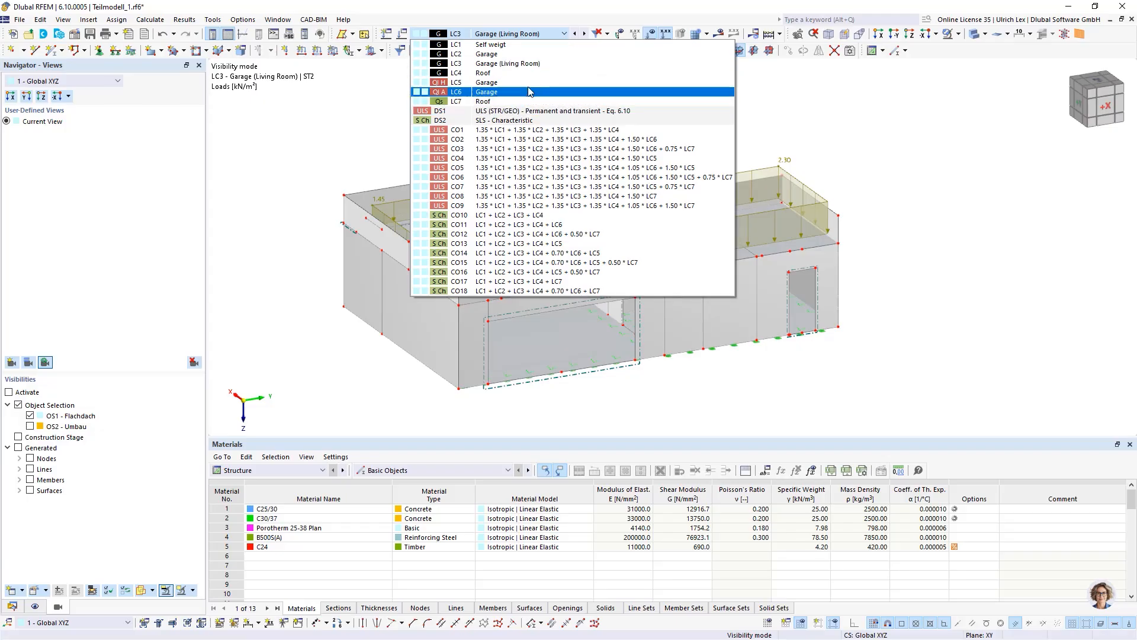
{"action": "left_click", "coordinate": [542, 73]}
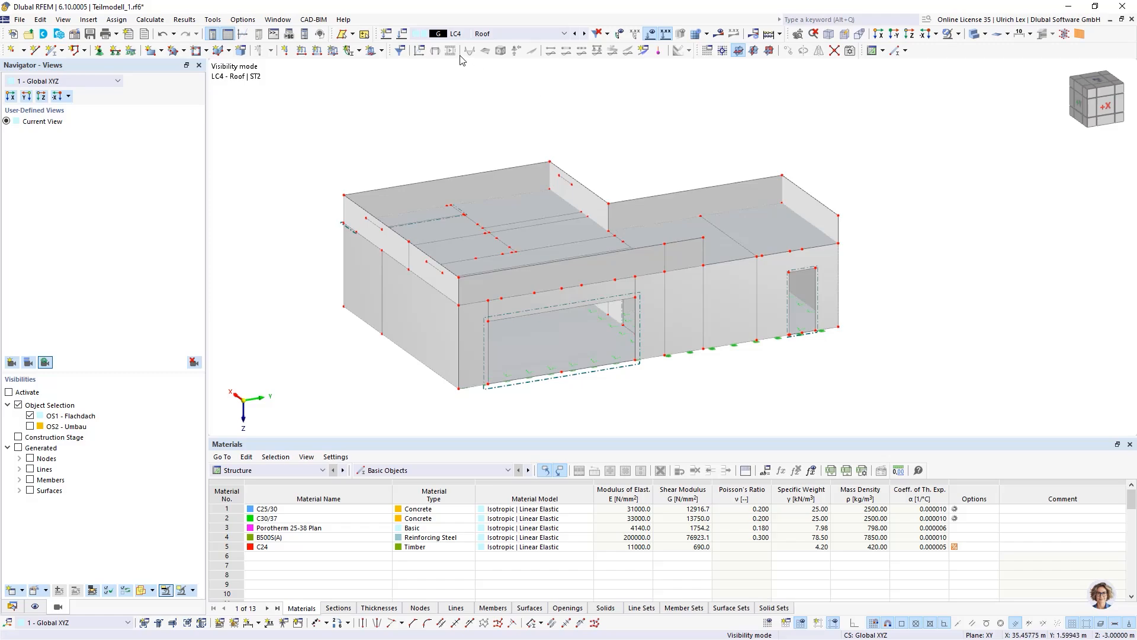
{"action": "left_click", "coordinate": [402, 37]}
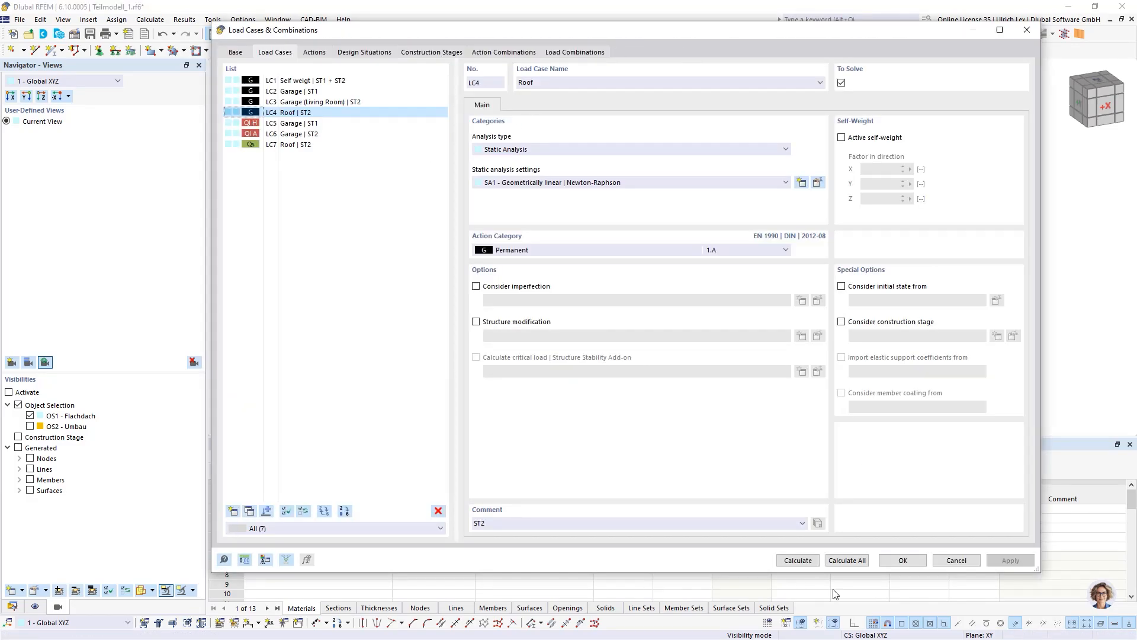
{"action": "left_click", "coordinate": [956, 560]}
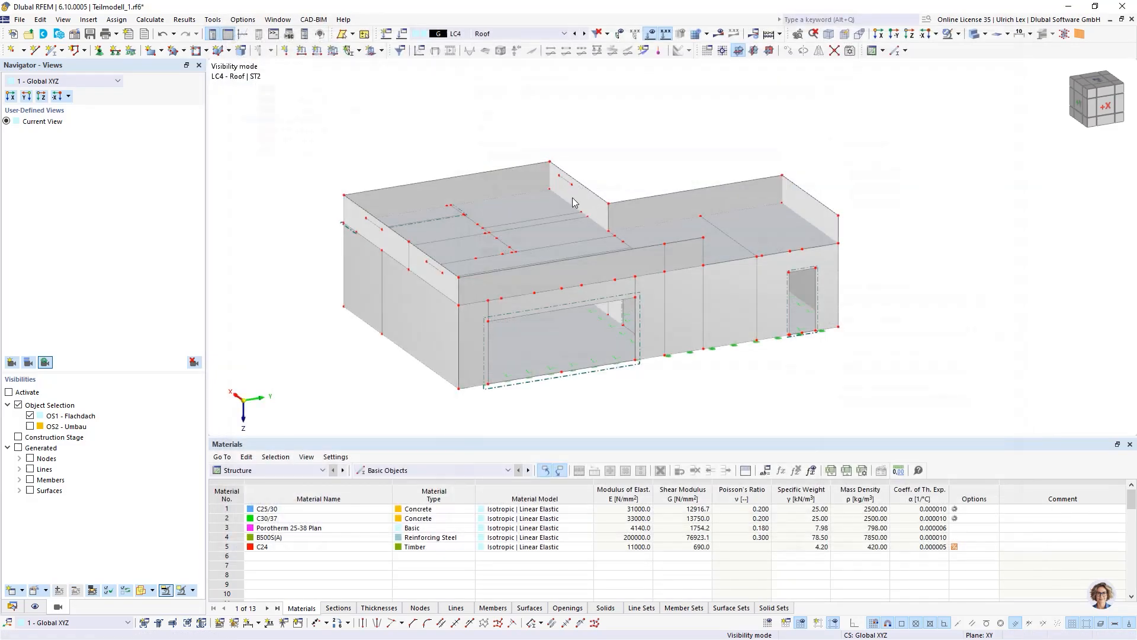
- Start a 1.90 kN/m² surface load in LC4 and display object selection OS2 - Umbau instead of OS1 - Flachdach for picking surfaces
{"action": "left_click", "coordinate": [332, 50]}
{"action": "left_click_drag", "start_coordinate": [494, 201], "coordinate": [510, 207]}
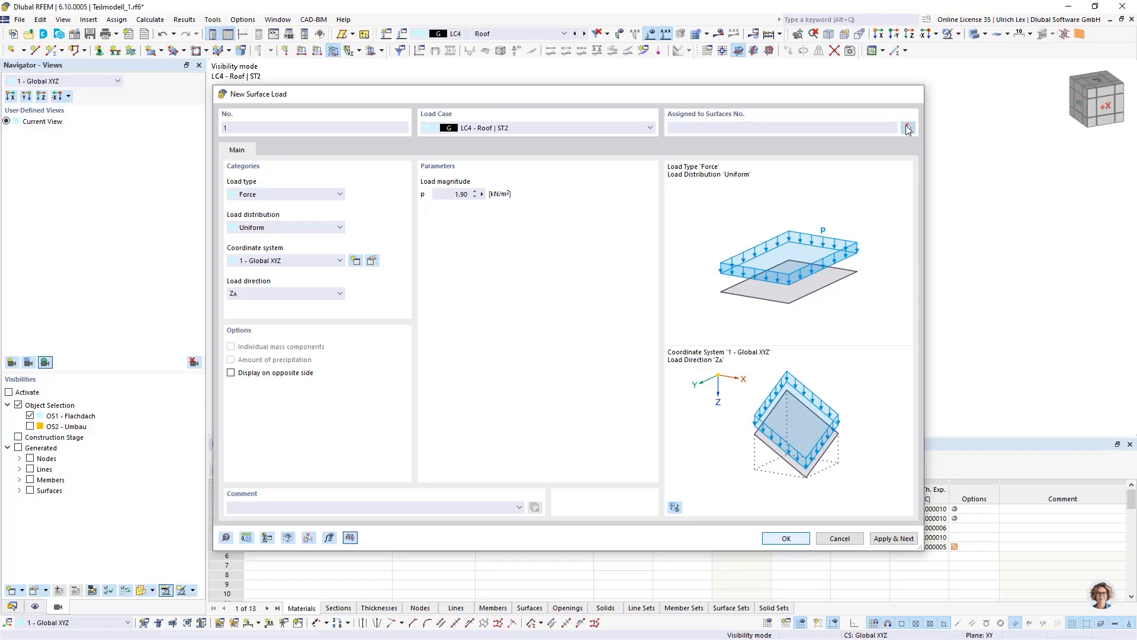
{"action": "left_click", "coordinate": [908, 127]}
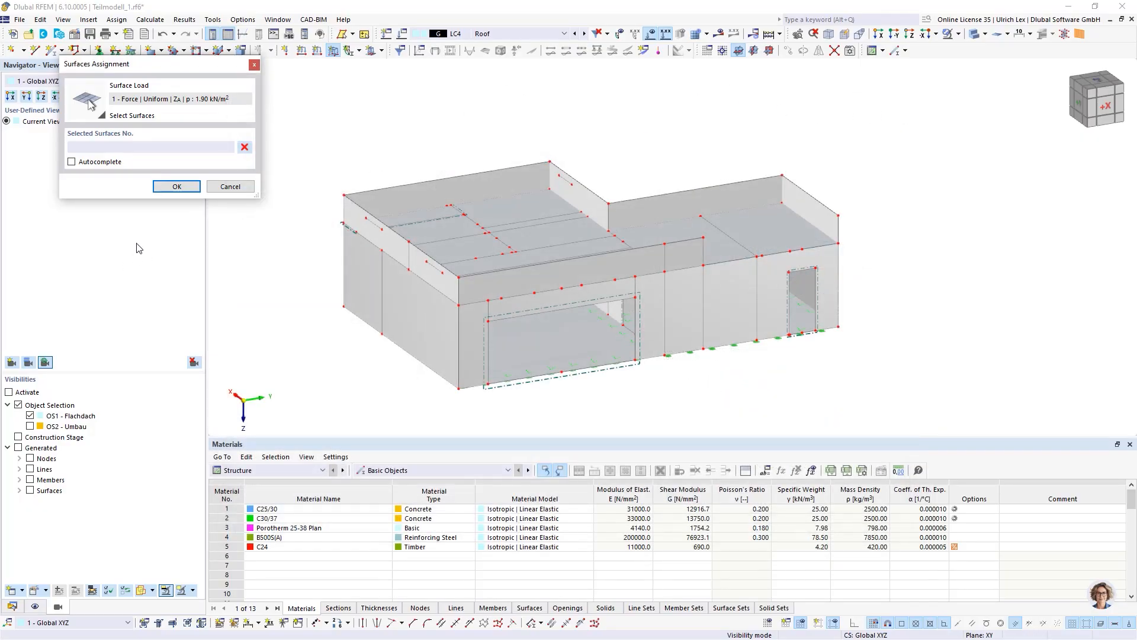
{"action": "left_click", "coordinate": [30, 426]}
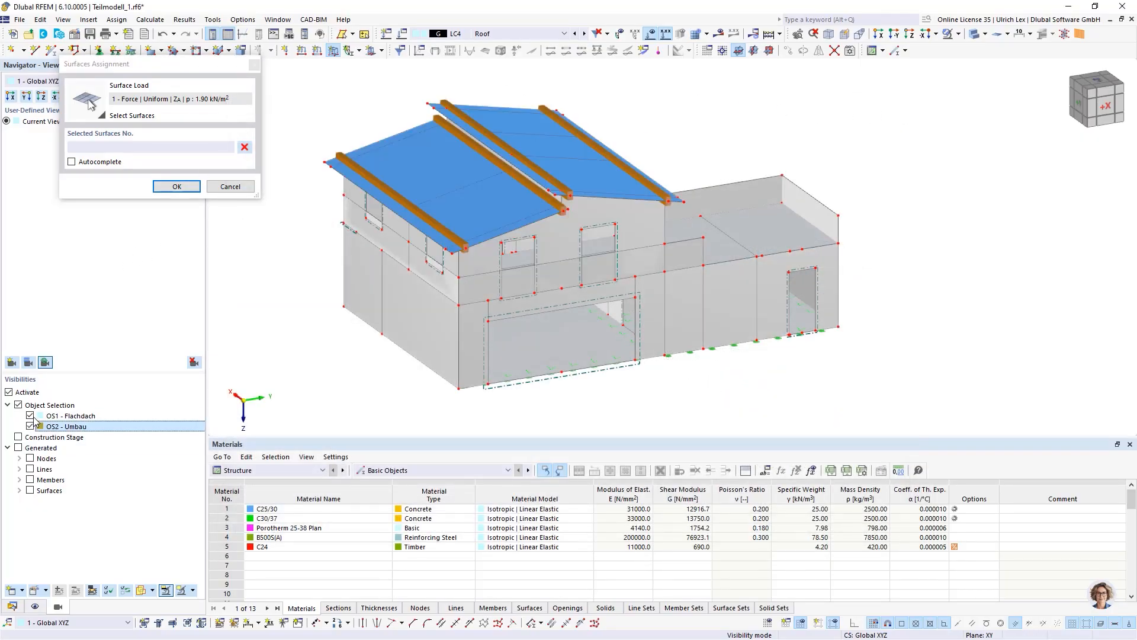
{"action": "left_click", "coordinate": [30, 415]}
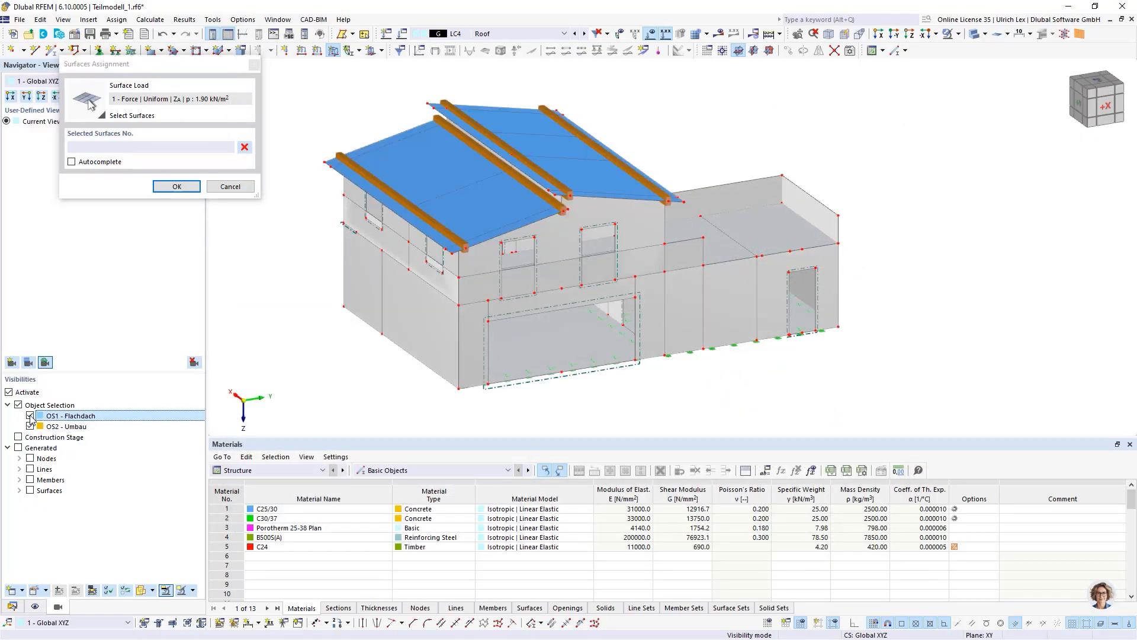
- Assign the roof load to pitched roof surfaces 43 and 44, keep load direction ZA, and accept it
{"action": "left_click", "coordinate": [412, 148]}
{"action": "left_click", "coordinate": [518, 125]}
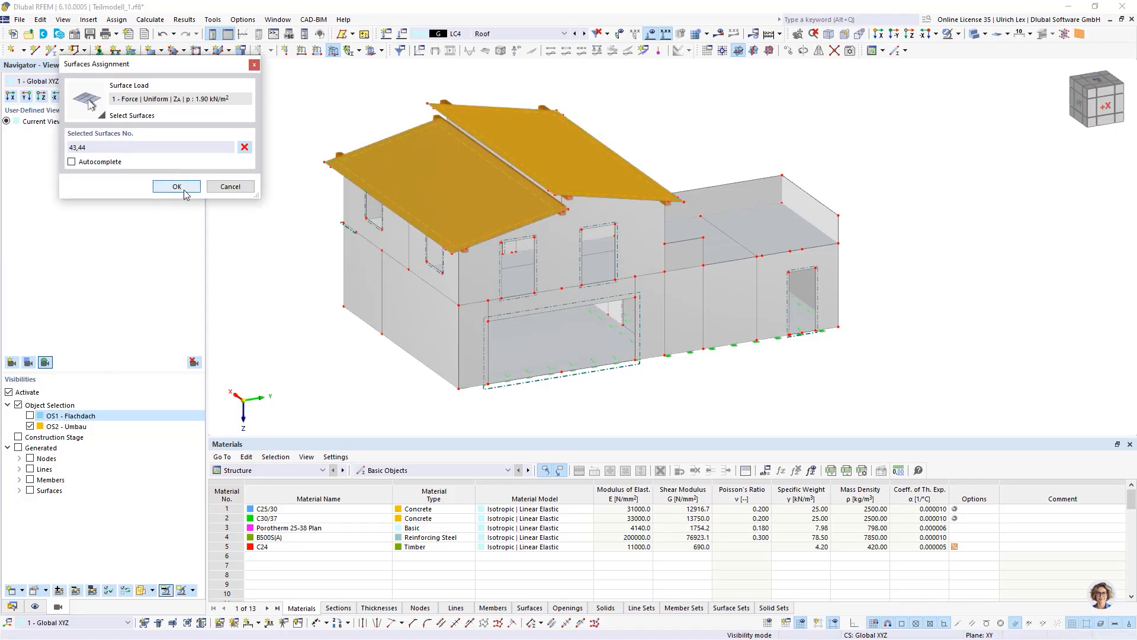
{"action": "left_click", "coordinate": [177, 186]}
{"action": "left_click", "coordinate": [332, 295]}
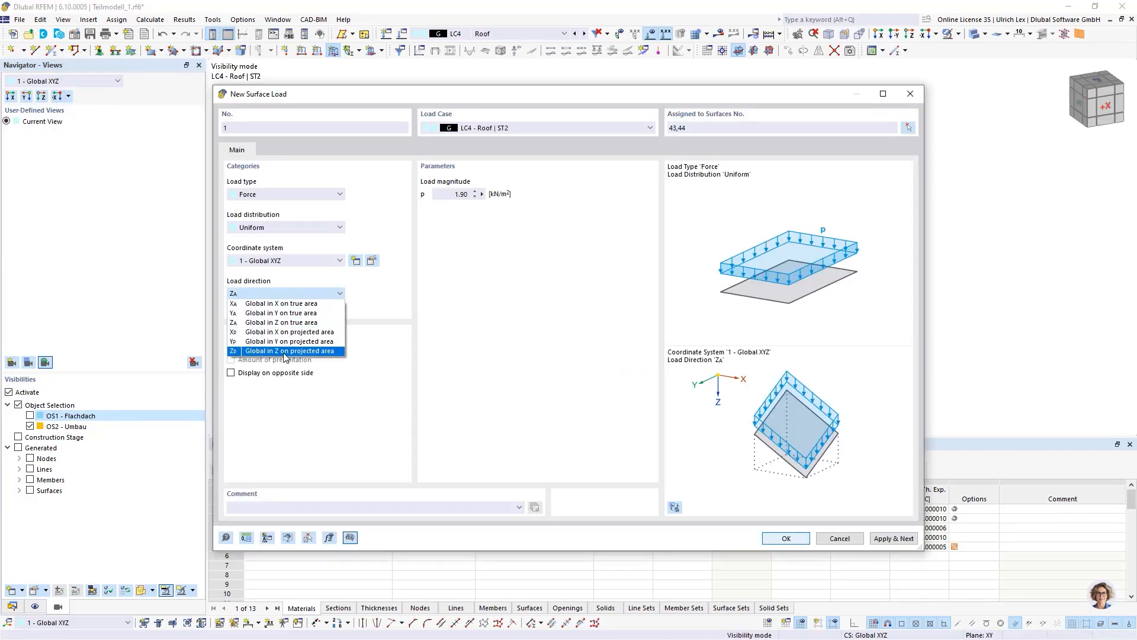
{"action": "left_click", "coordinate": [507, 257]}
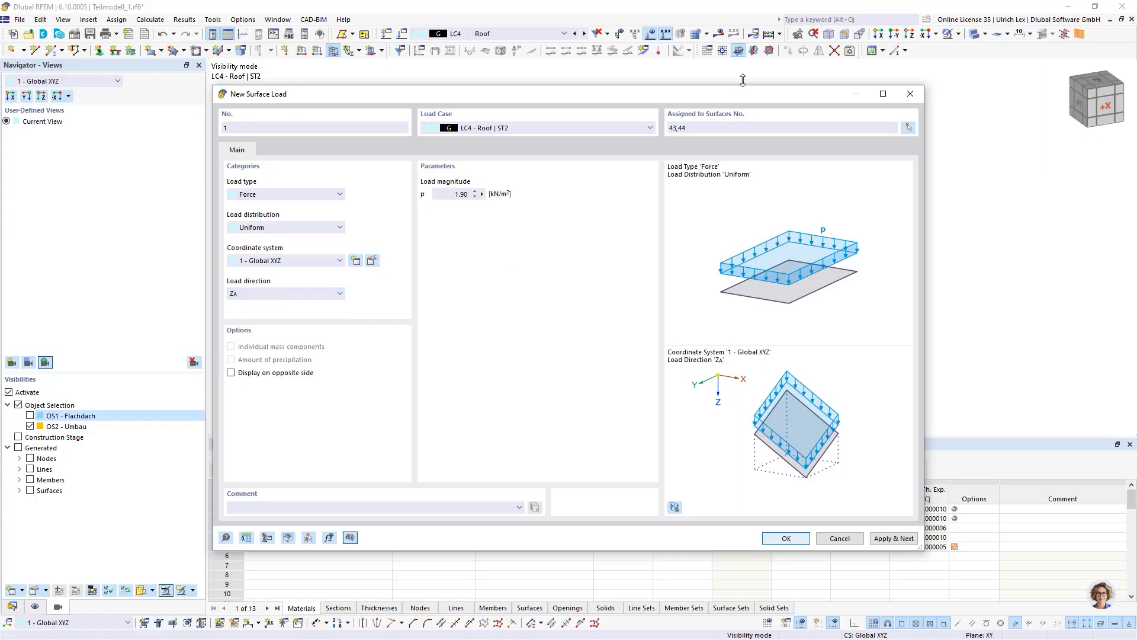
{"action": "left_click", "coordinate": [786, 538]}
- Make load case LC5 Garage active
{"action": "scroll", "coordinate": [936, 266], "scroll_direction": "down", "scroll_amount": 2}
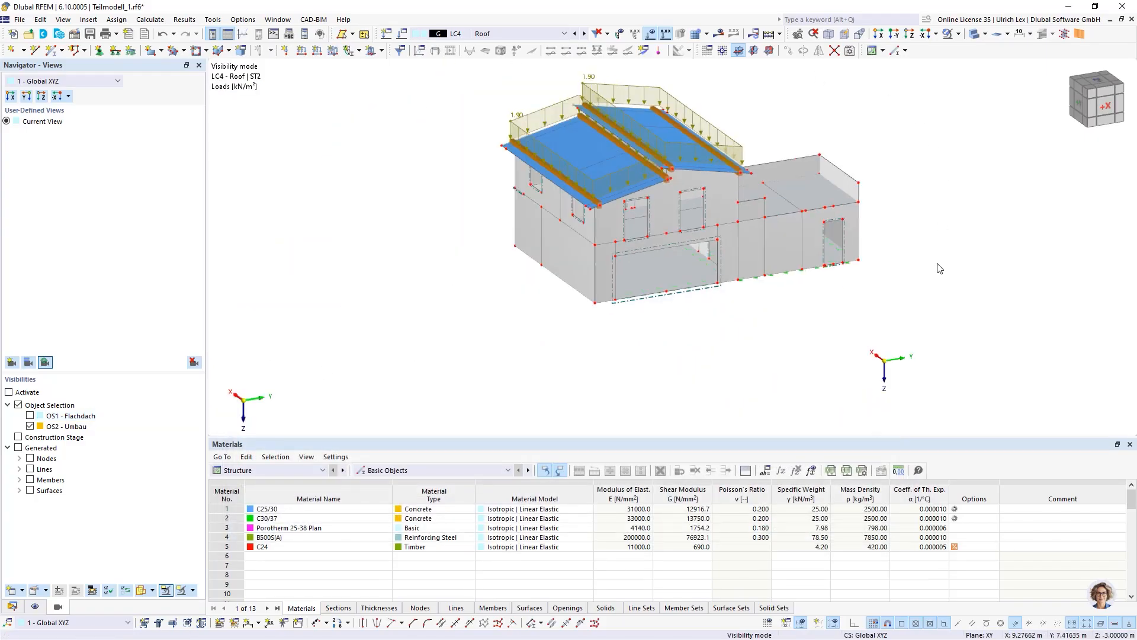
{"action": "middle_click_drag", "start_coordinate": [965, 354], "coordinate": [971, 320], "text": "ctrl"}
{"action": "right_click", "coordinate": [972, 320]}
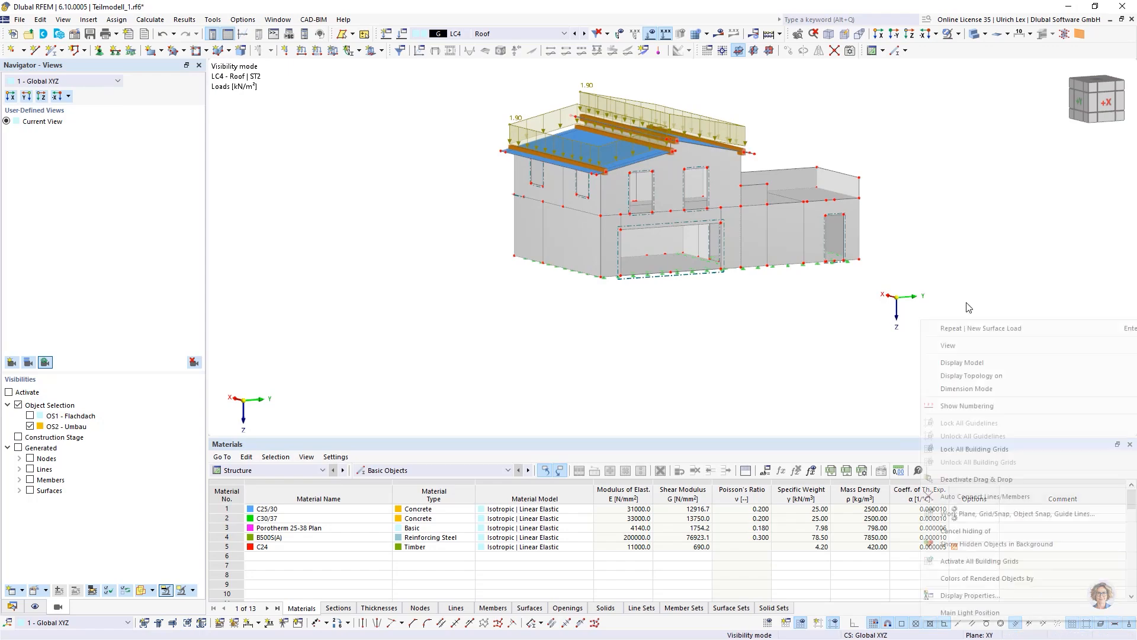
{"action": "left_click", "coordinate": [677, 84]}
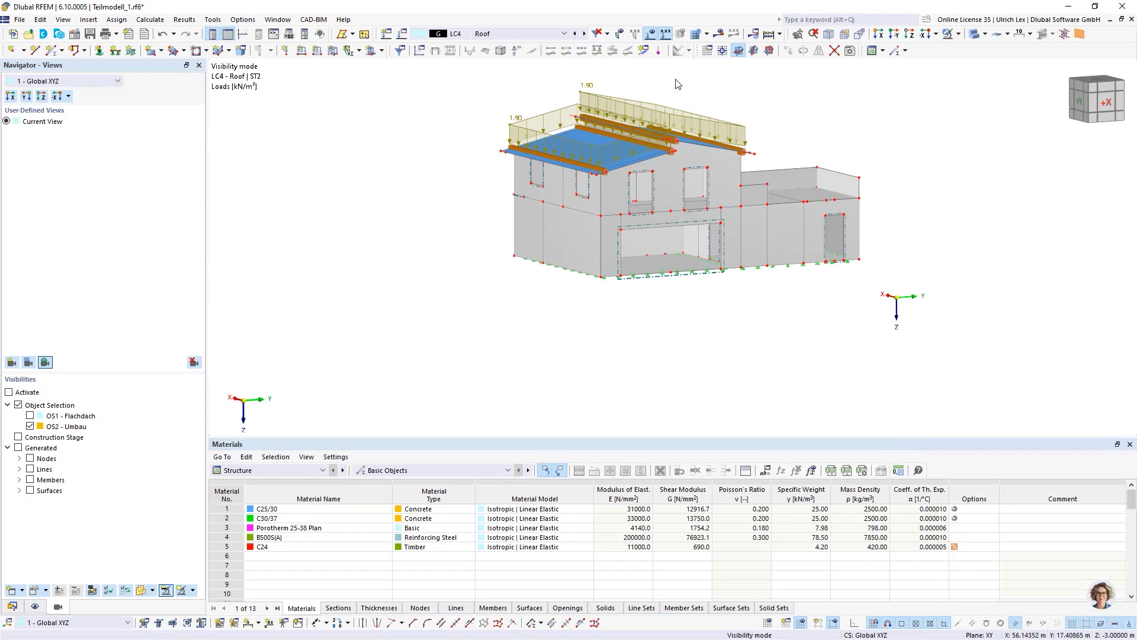
{"action": "left_click", "coordinate": [564, 34]}
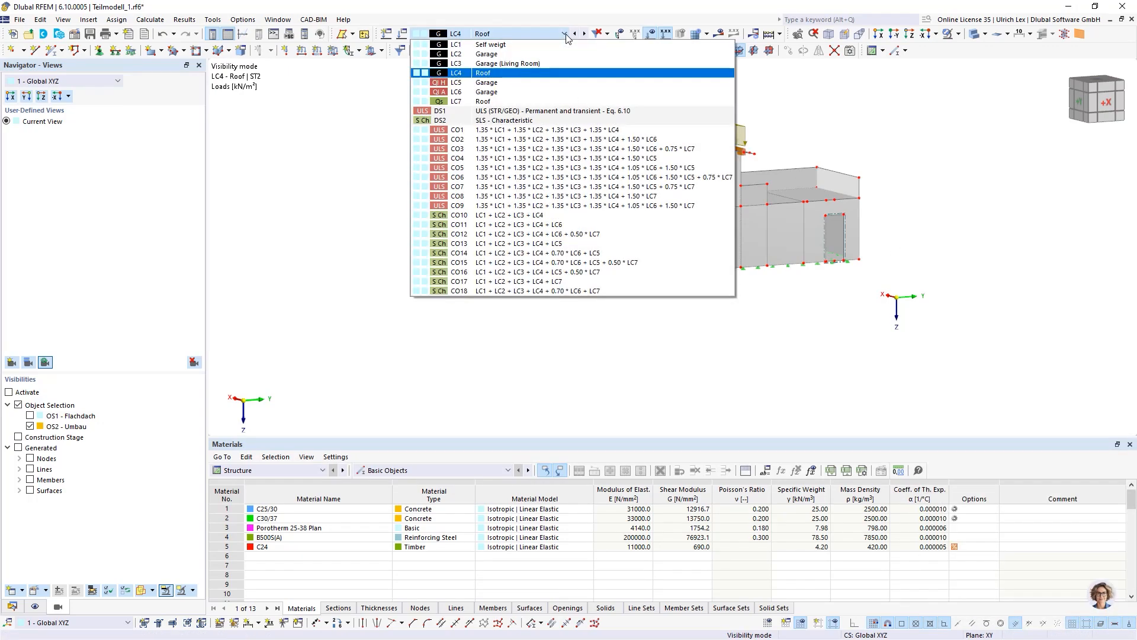
{"action": "left_click", "coordinate": [566, 35]}
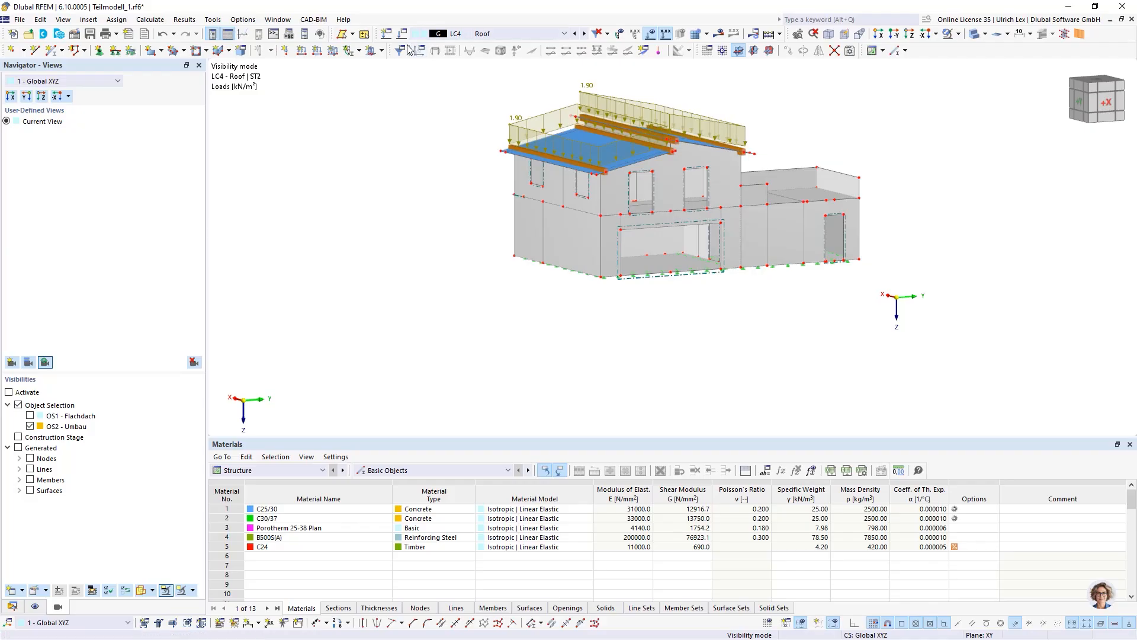
{"action": "left_click", "coordinate": [584, 35]}
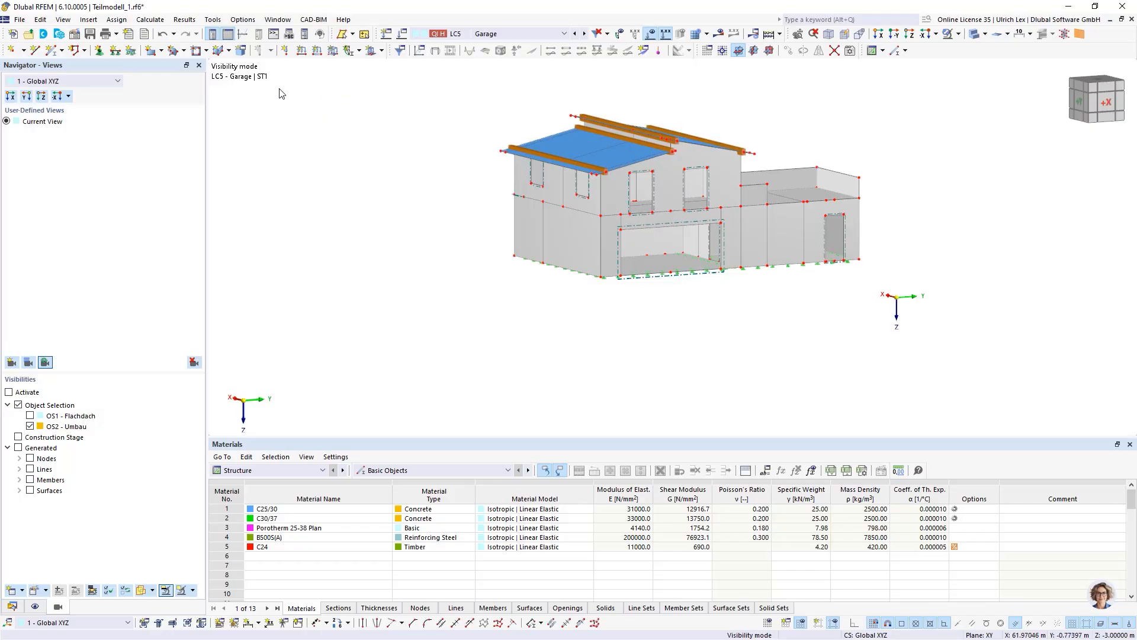
- Start a 4.00 kN/m² surface load in LC5 and display object selection OS1 - Flachdach instead of OS2 - Umbau for picking surfaces
{"action": "left_click", "coordinate": [333, 51]}
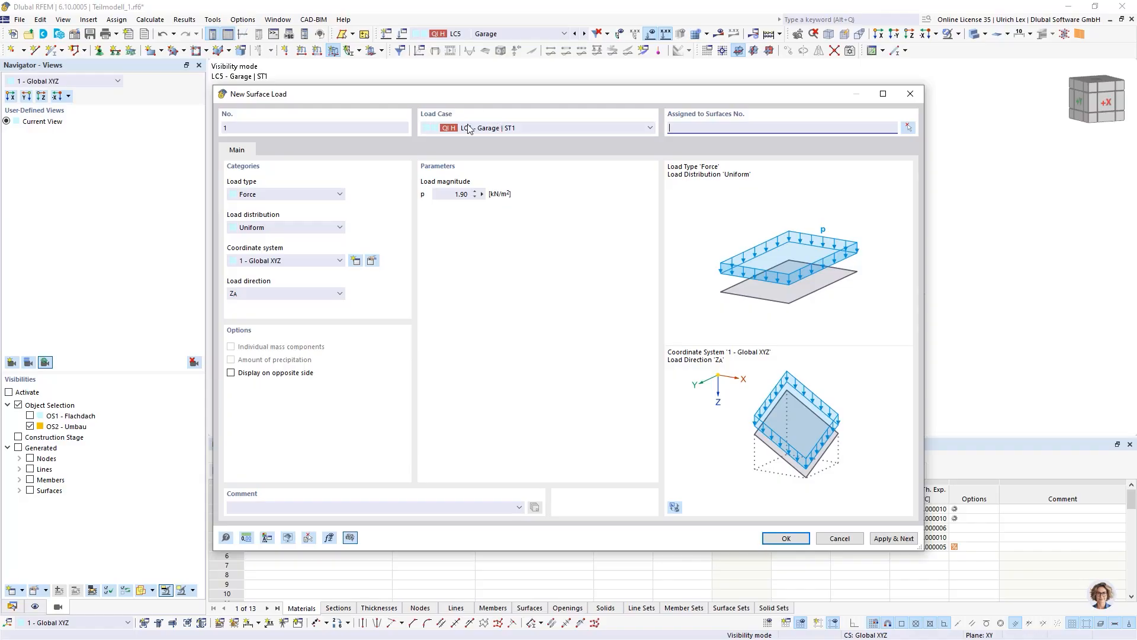
{"action": "left_click", "coordinate": [498, 195]}
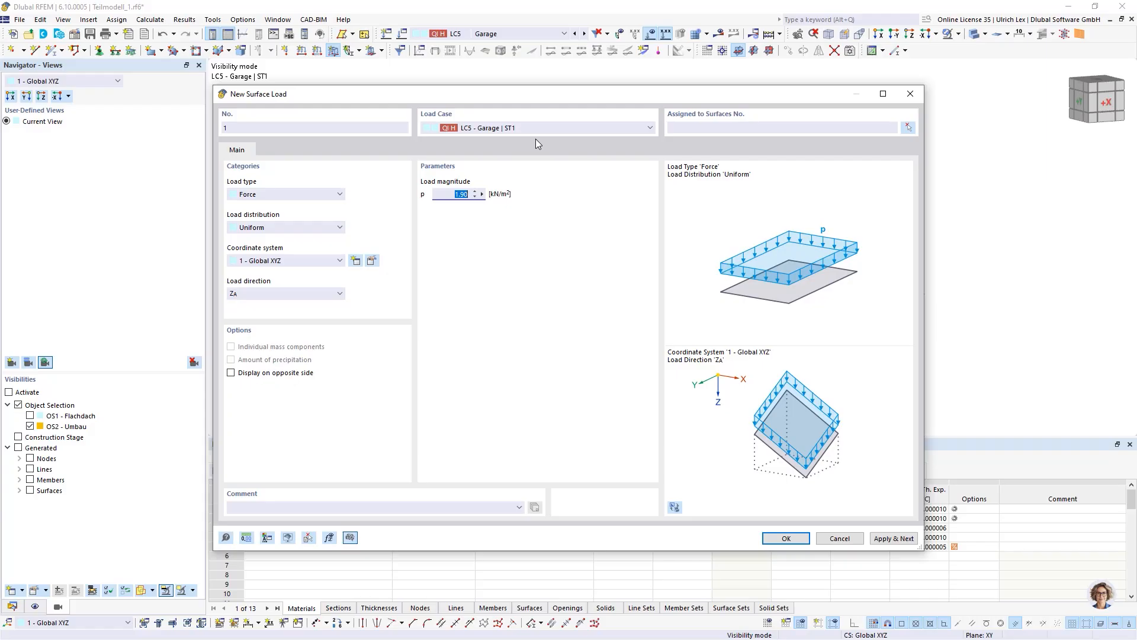
{"action": "type", "text": "4"}
{"action": "left_click", "coordinate": [555, 230]}
{"action": "left_click", "coordinate": [907, 128]}
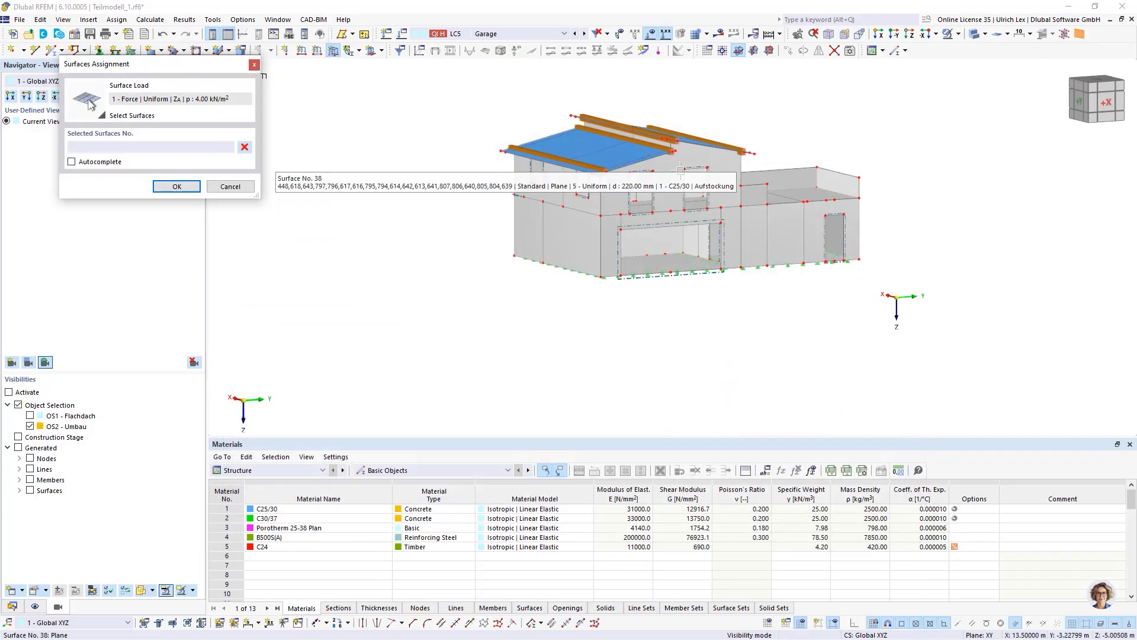
{"action": "left_click", "coordinate": [30, 415]}
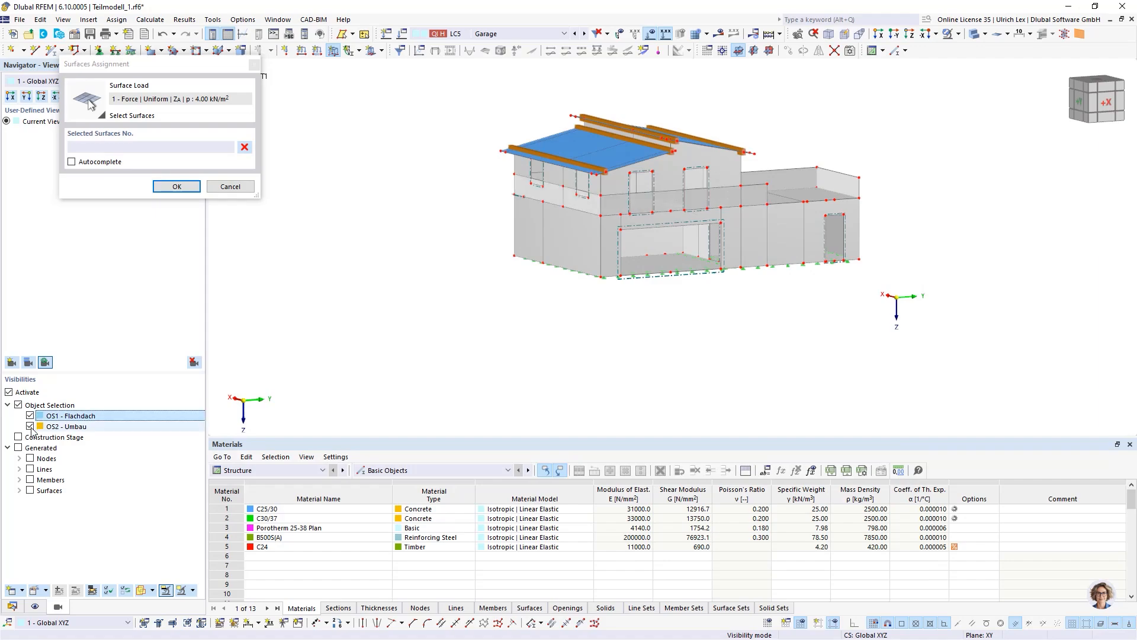
{"action": "left_click", "coordinate": [30, 425]}
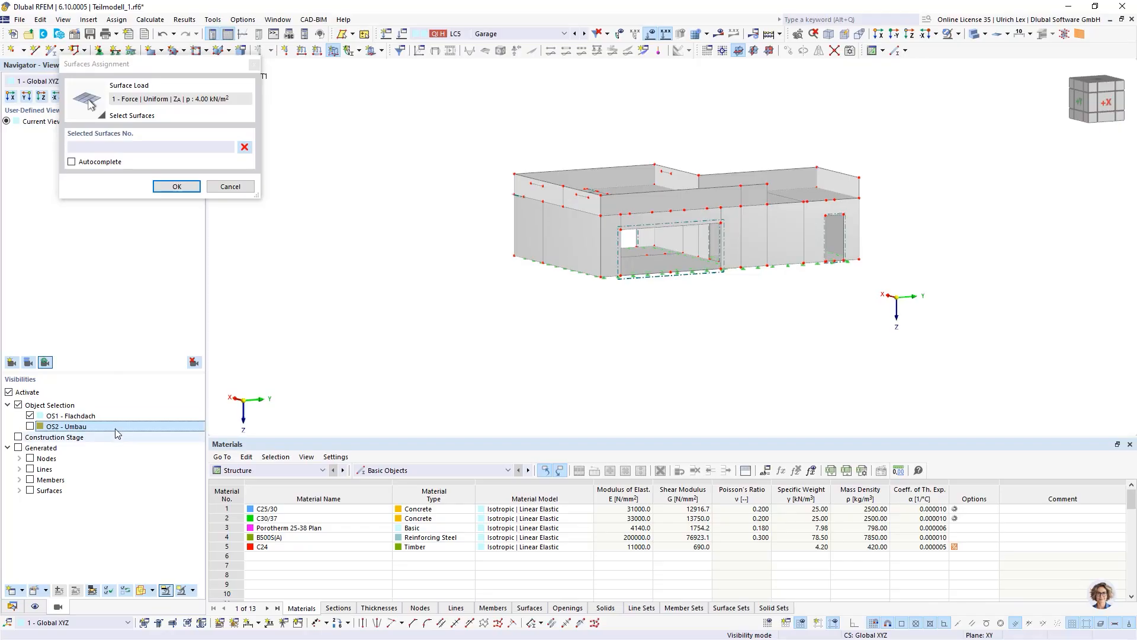
- Assign the LC5 garage load to flat-roof slab surfaces 6, 7 and 57 and accept it
{"action": "scroll", "coordinate": [391, 305], "scroll_direction": "down", "scroll_amount": 1}
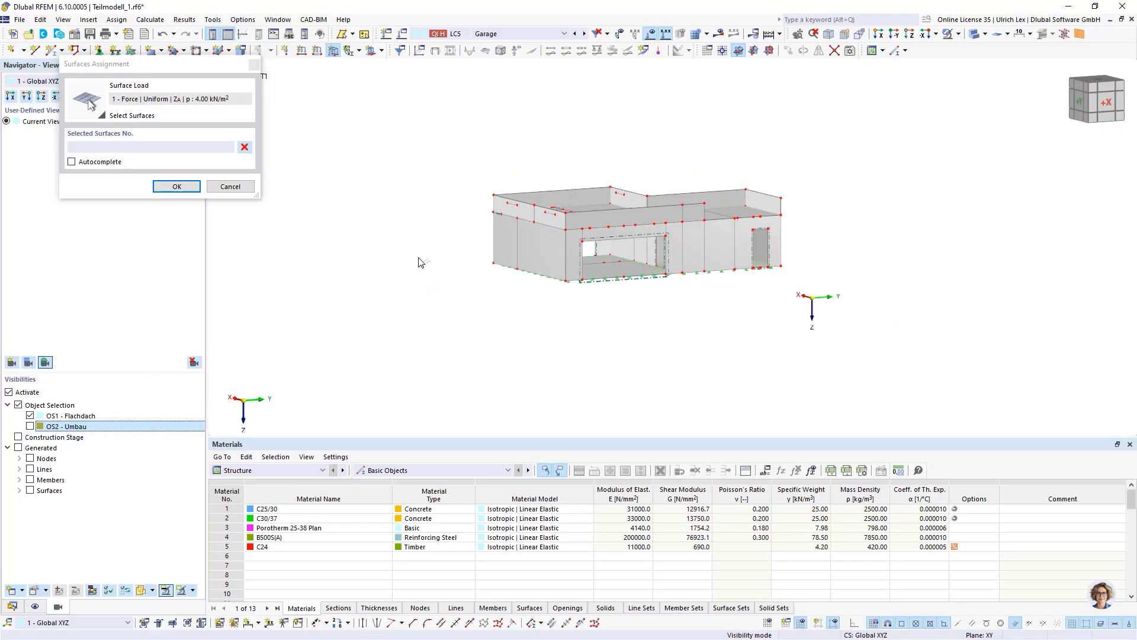
{"action": "middle_click_drag", "start_coordinate": [420, 258], "coordinate": [424, 339], "text": "ctrl"}
{"action": "scroll", "coordinate": [424, 339], "scroll_direction": "up", "scroll_amount": 1}
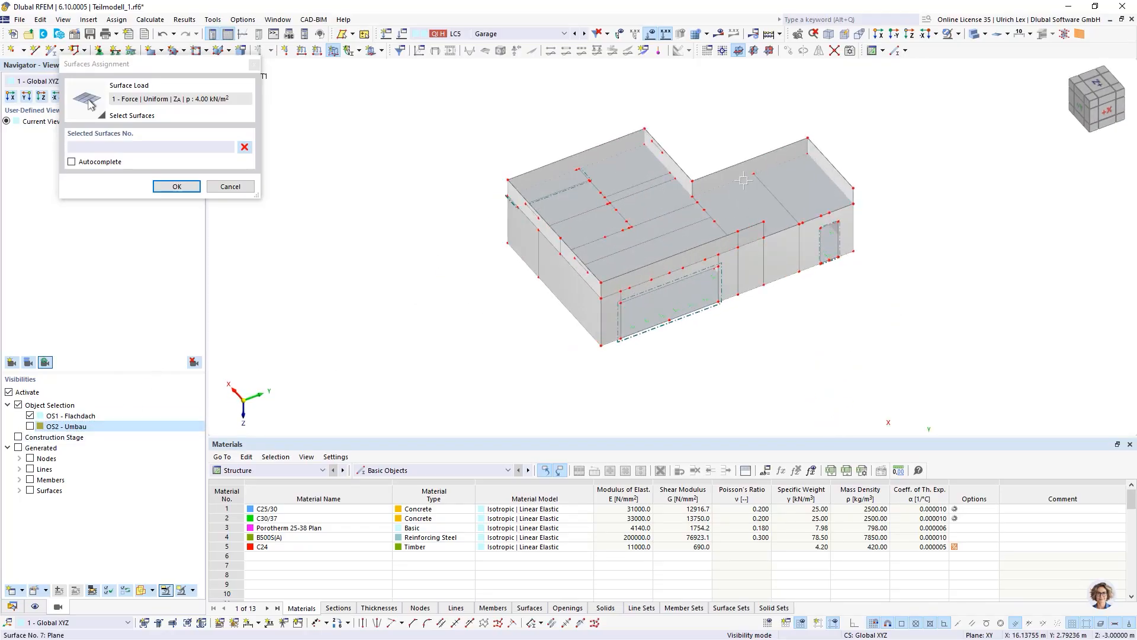
{"action": "scroll", "coordinate": [806, 189], "scroll_direction": "up", "scroll_amount": 2}
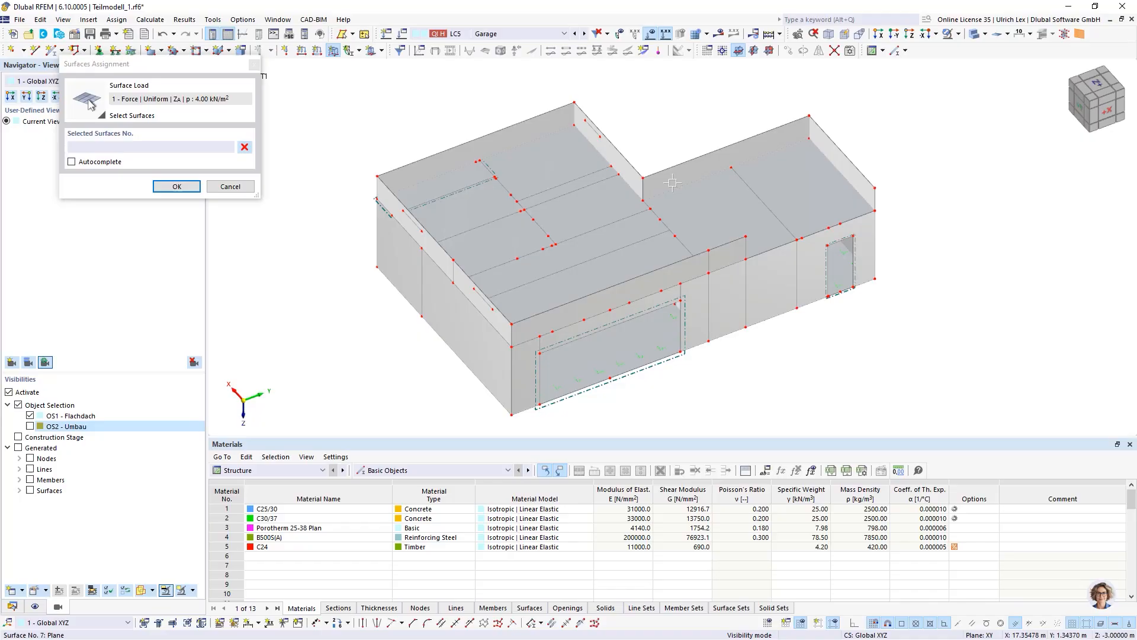
{"action": "left_click", "coordinate": [466, 181]}
{"action": "left_click", "coordinate": [487, 207]}
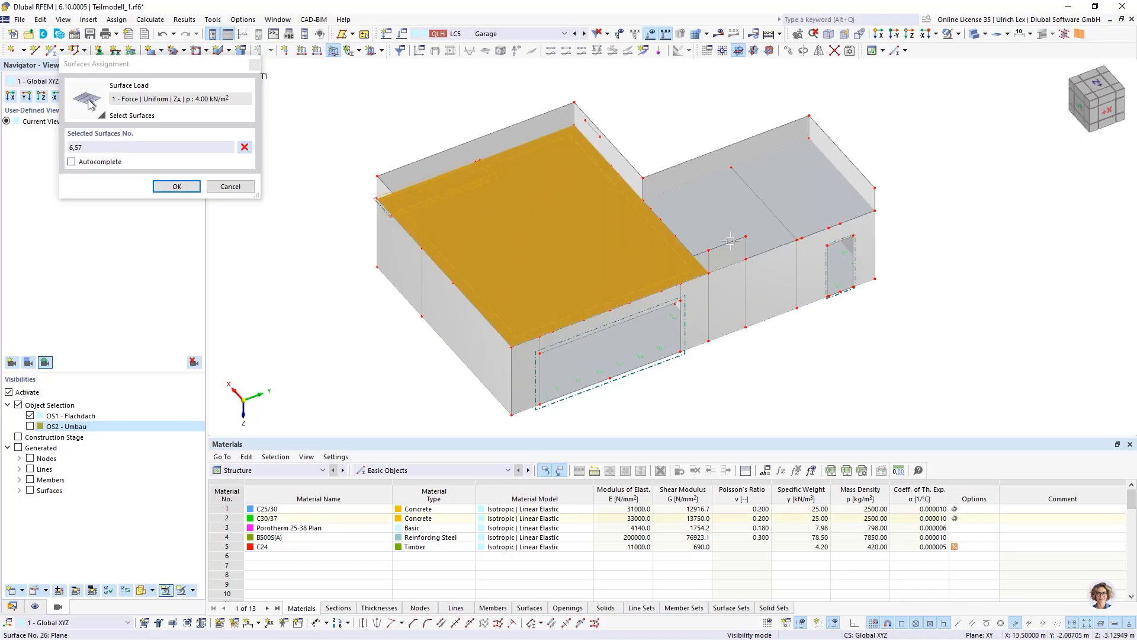
{"action": "left_click", "coordinate": [681, 267]}
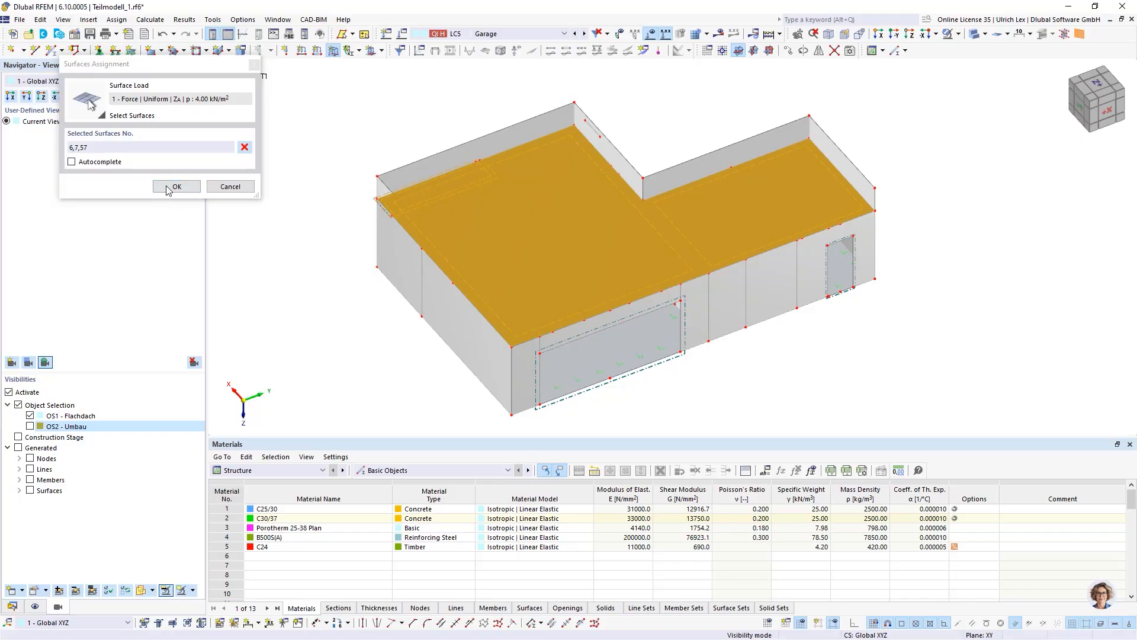
{"action": "left_click", "coordinate": [193, 189]}
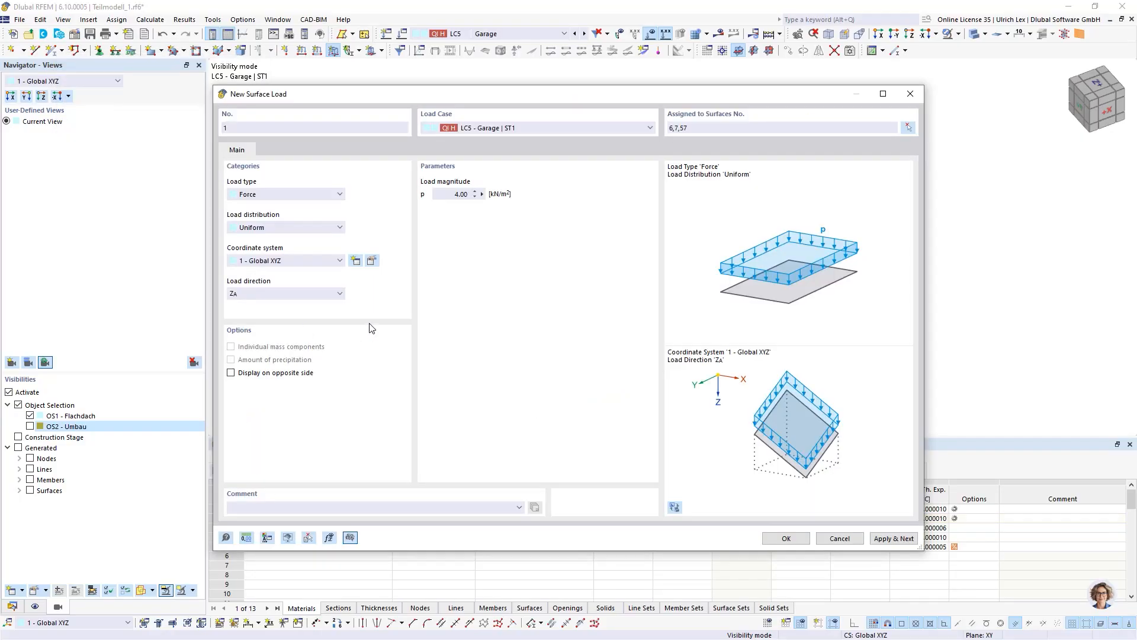
{"action": "left_click", "coordinate": [787, 538]}
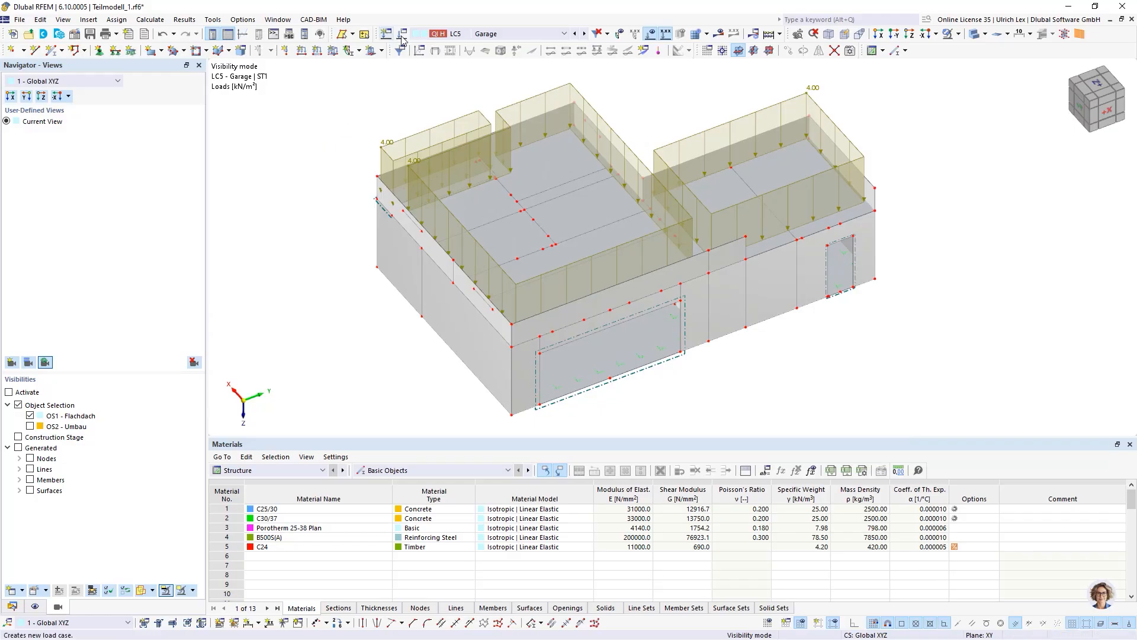
- Make load case LC6 Garage active and apply a 4.00 kN/m² surface load to slab surface 7, continuing with another load
{"action": "left_click", "coordinate": [585, 34]}
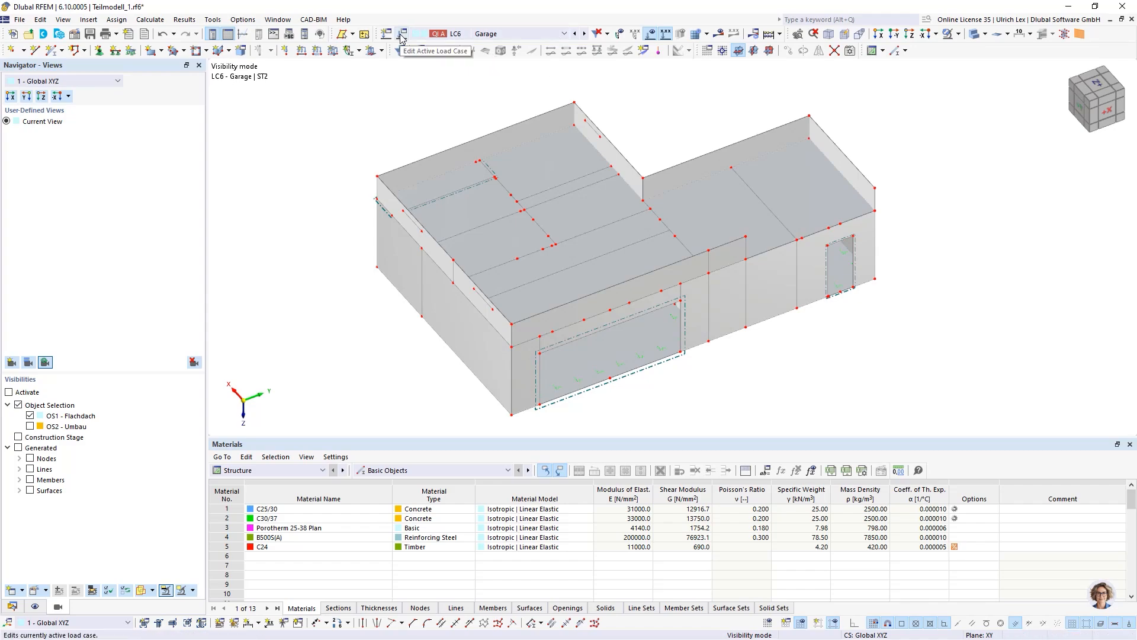
{"action": "left_click", "coordinate": [333, 50]}
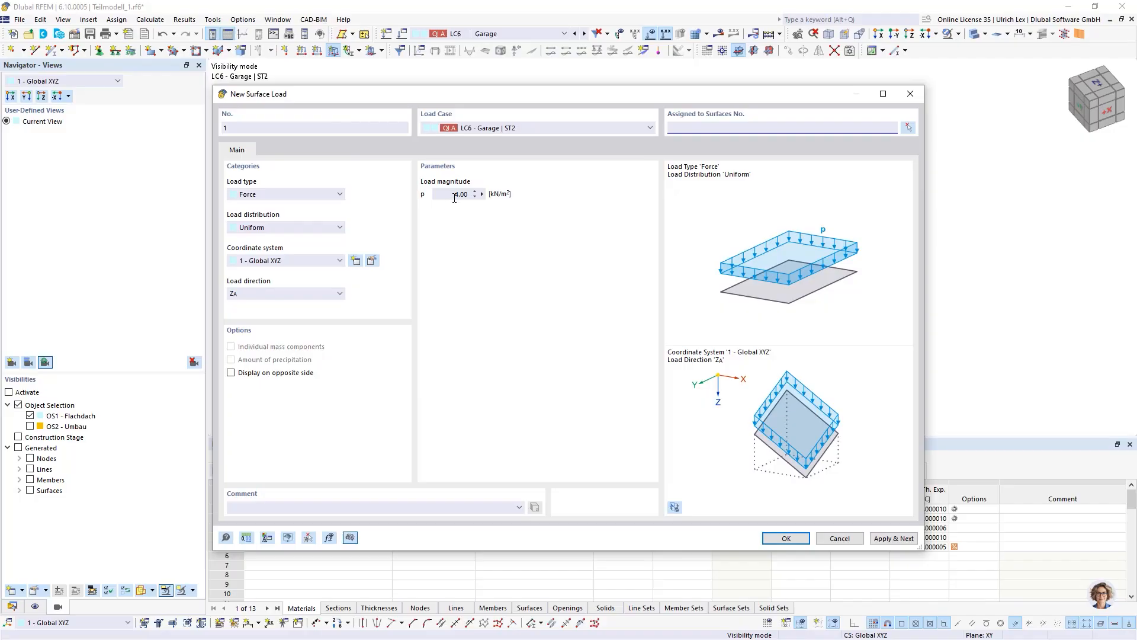
{"action": "left_click", "coordinate": [908, 128]}
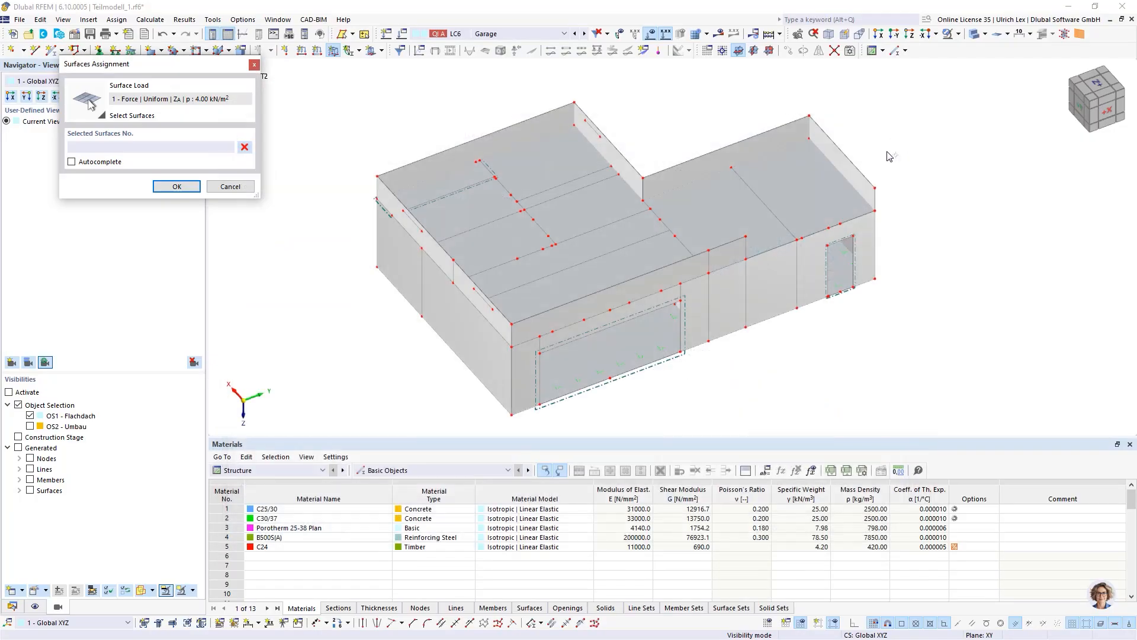
{"action": "left_click", "coordinate": [809, 188]}
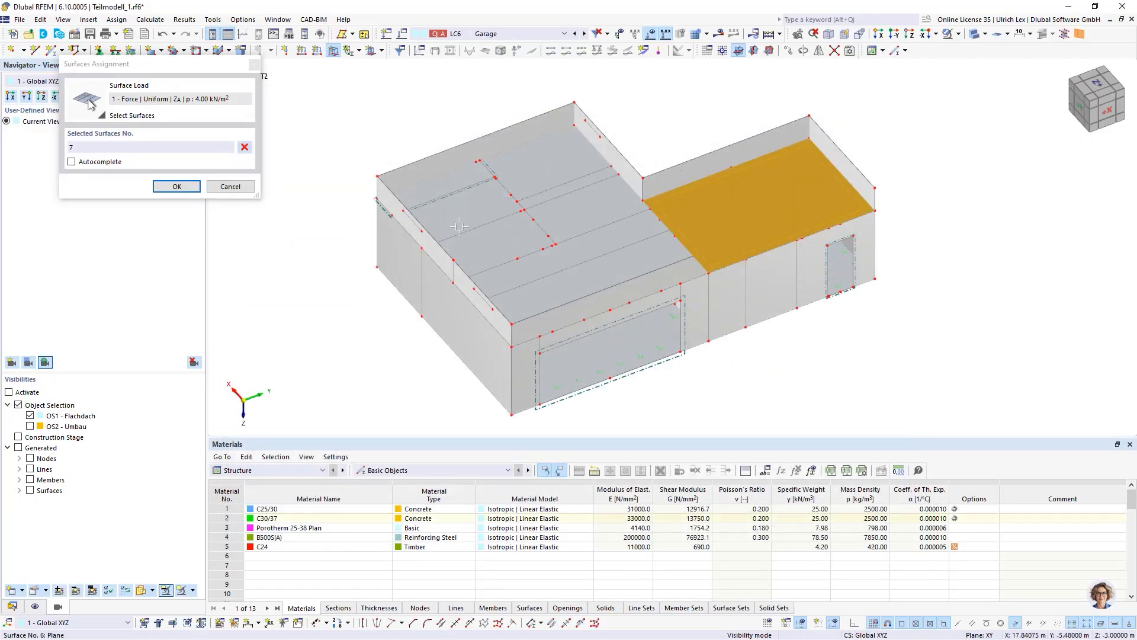
{"action": "left_click", "coordinate": [164, 186]}
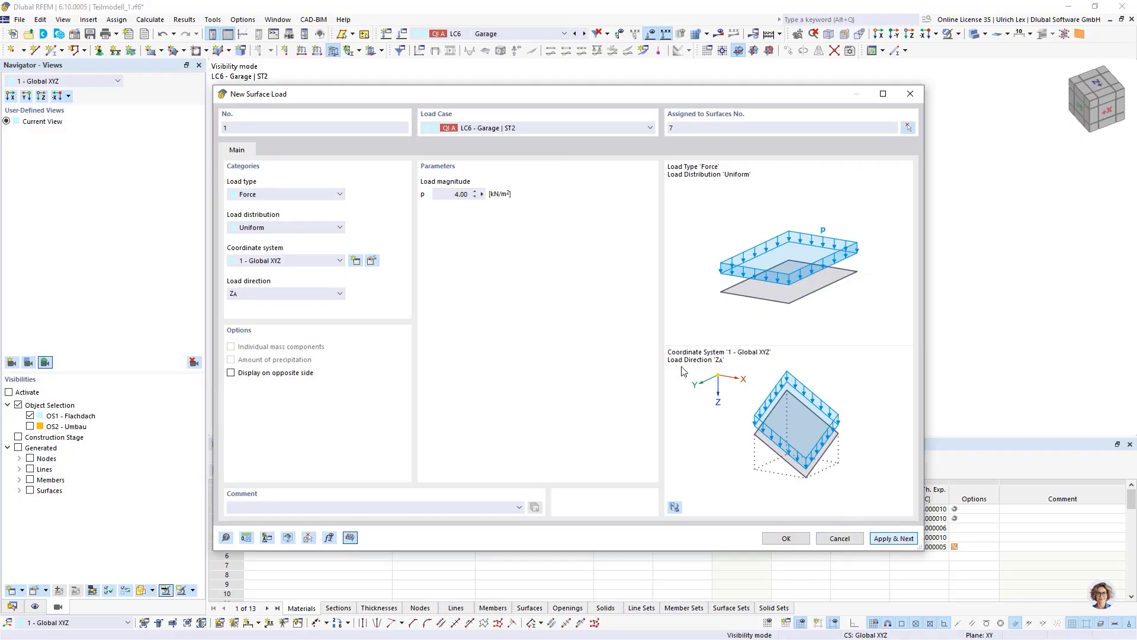
{"action": "key", "text": "Return"}
- Add a second surface load of 1.50 kN/m² in LC6 on the larger slab, surface 6, and accept it
{"action": "left_click", "coordinate": [908, 128]}
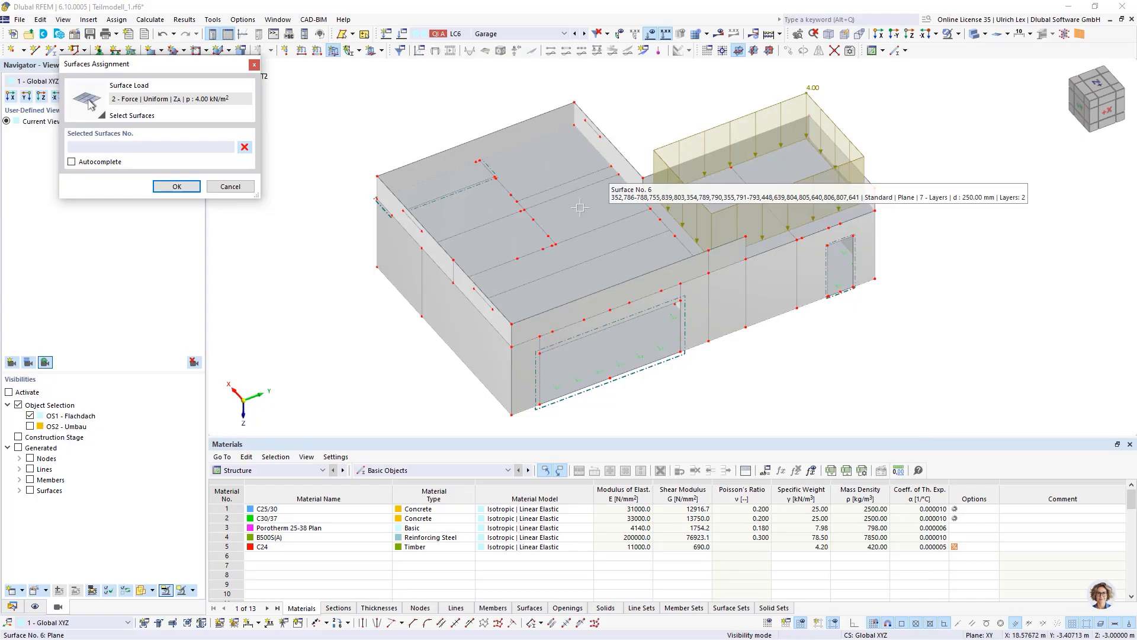
{"action": "left_click", "coordinate": [574, 202]}
{"action": "left_click", "coordinate": [177, 186]}
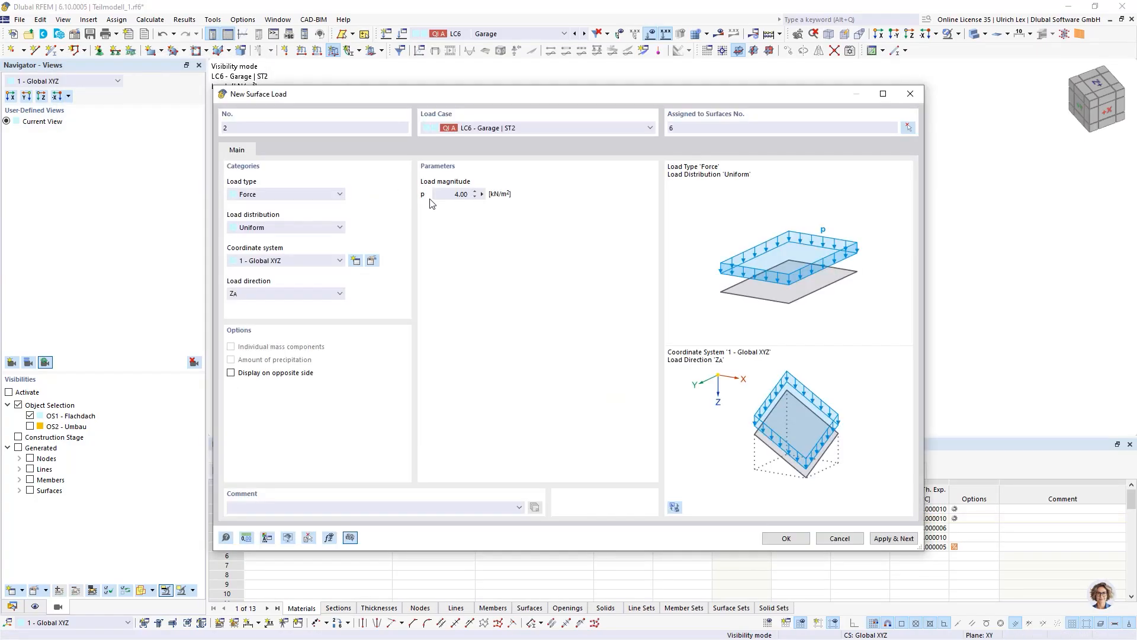
{"action": "double_click", "coordinate": [461, 193]}
{"action": "key", "text": "Tab"}
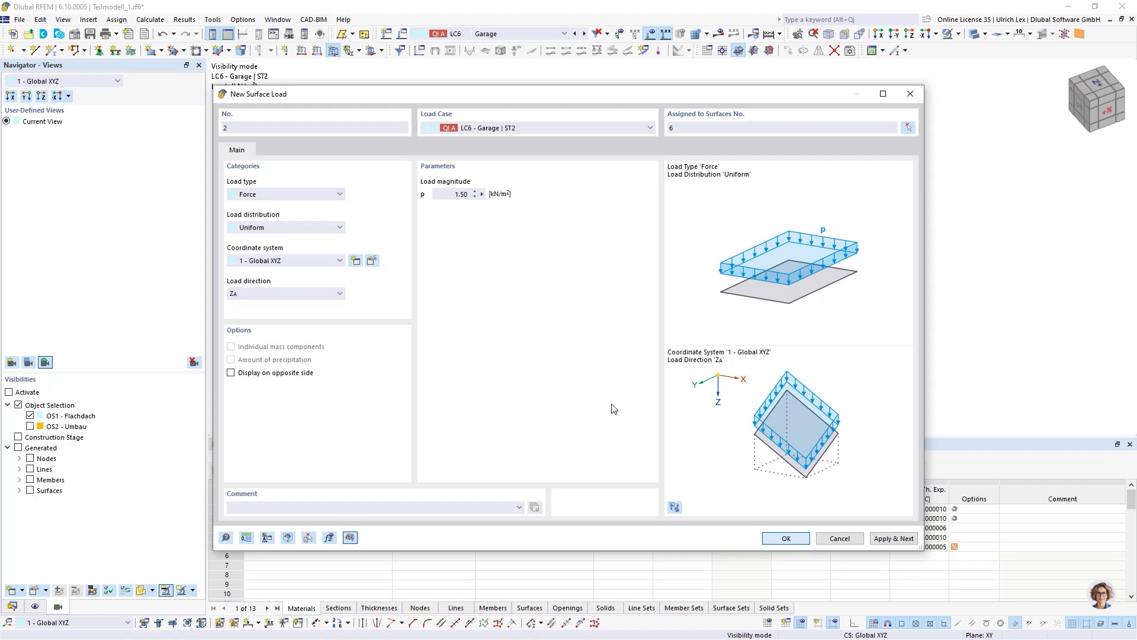
{"action": "key", "text": "Return"}
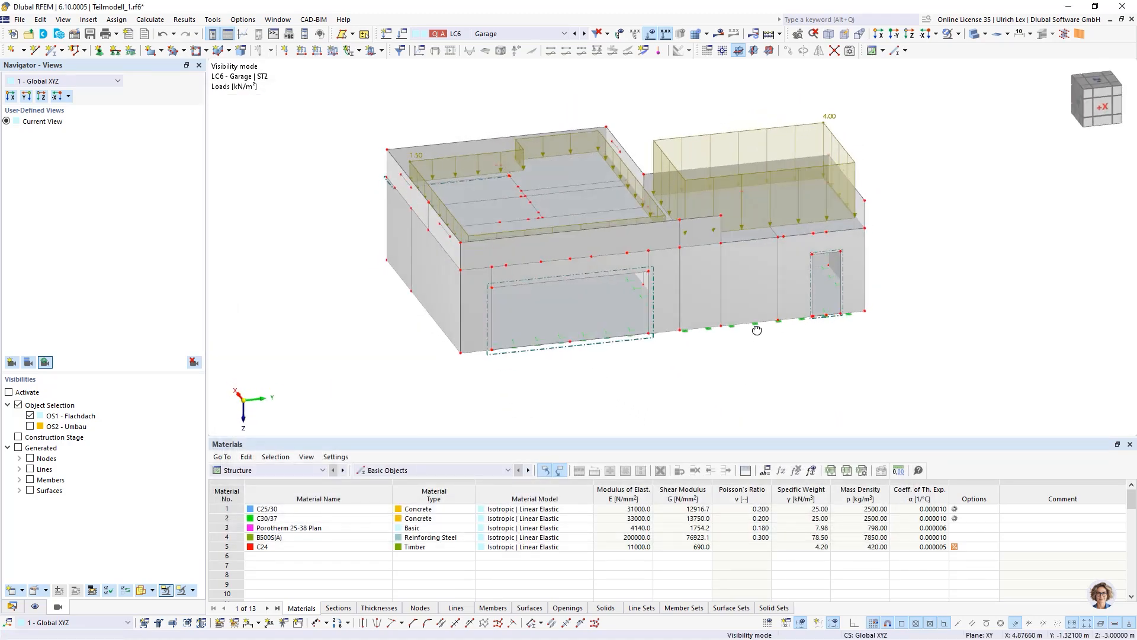
- Make load case LC7 Roof active and start a 2.20 kN/m² surface load acting globally in Z on the projected area
{"action": "middle_click_drag", "start_coordinate": [757, 330], "coordinate": [830, 343], "text": "ctrl"}
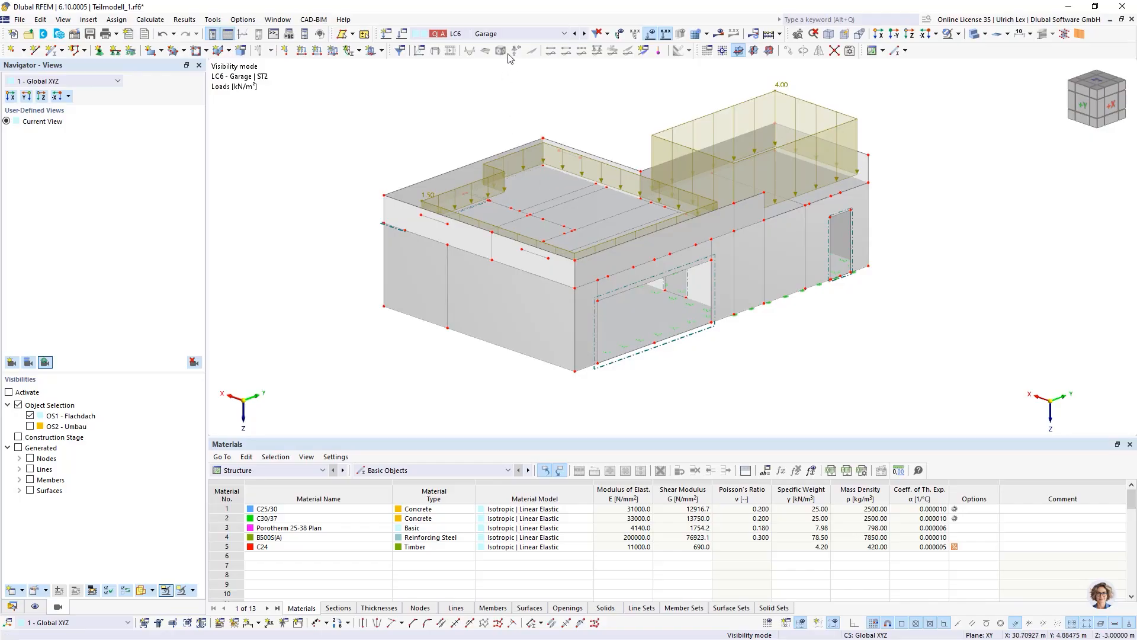
{"action": "left_click", "coordinate": [515, 34]}
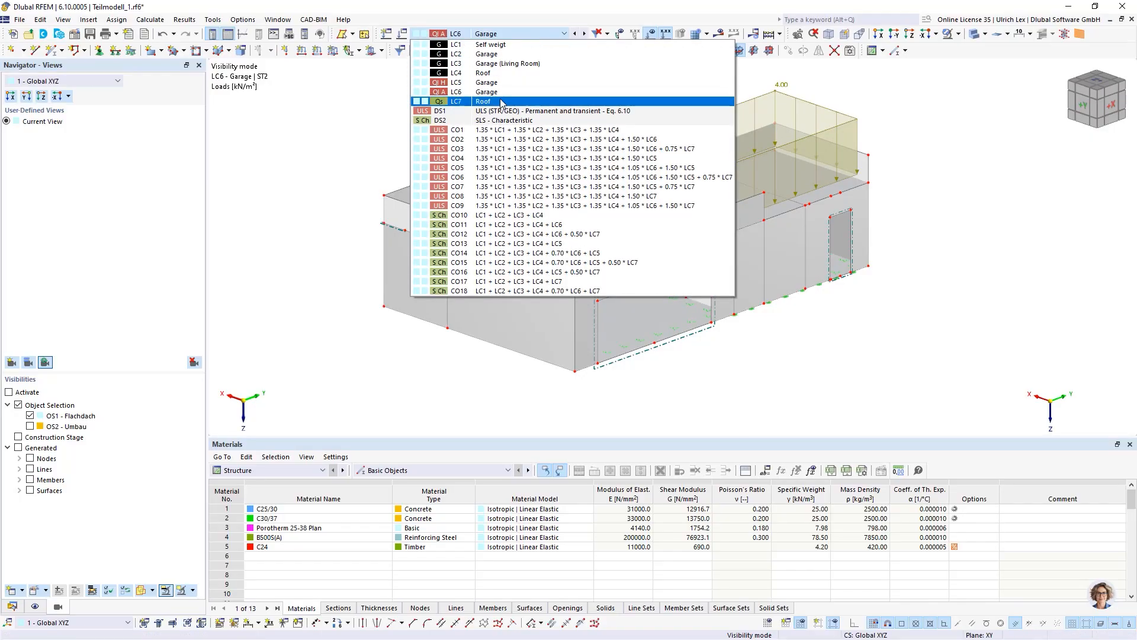
{"action": "left_click", "coordinate": [500, 101]}
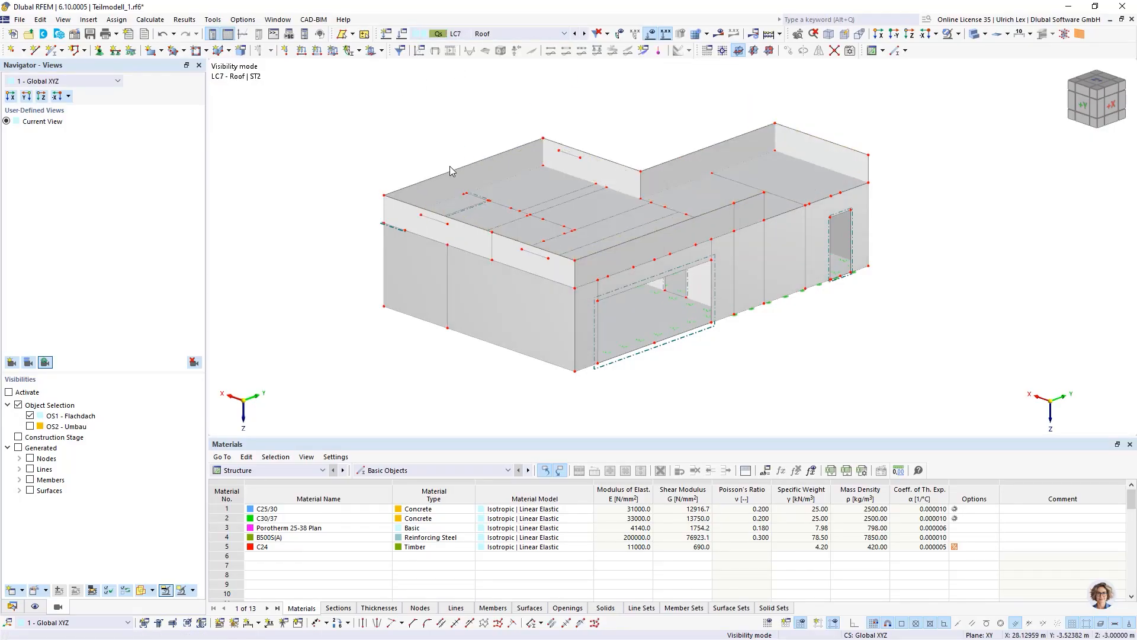
{"action": "scroll", "coordinate": [850, 373], "scroll_direction": "down", "scroll_amount": 1}
{"action": "middle_click_drag", "start_coordinate": [889, 368], "coordinate": [840, 382], "text": "ctrl"}
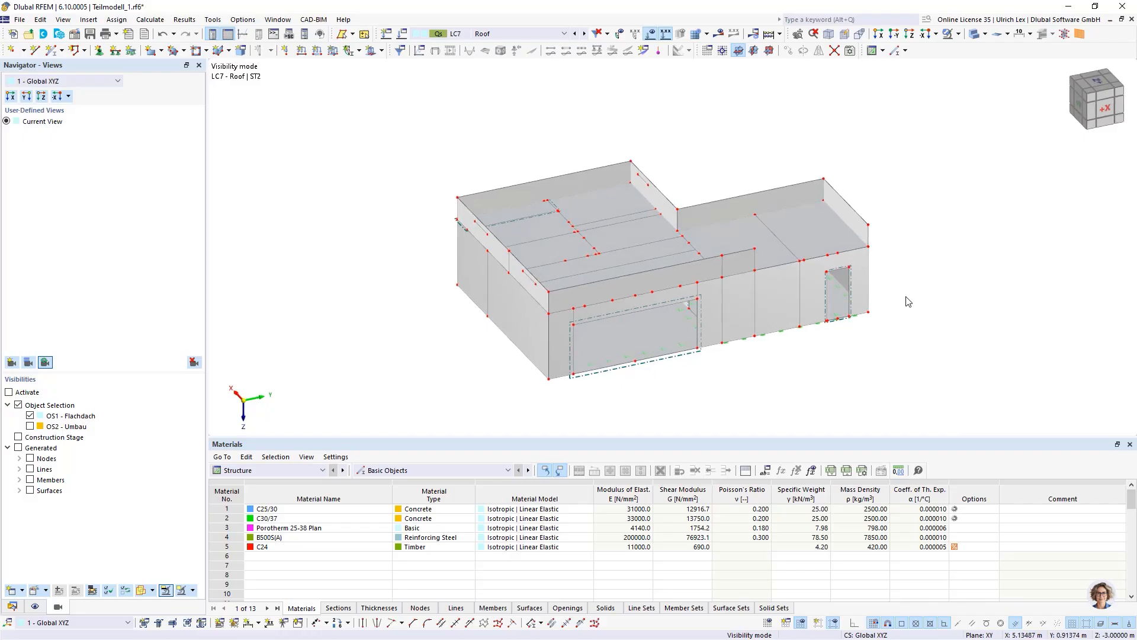
{"action": "scroll", "coordinate": [906, 296], "scroll_direction": "up", "scroll_amount": 2}
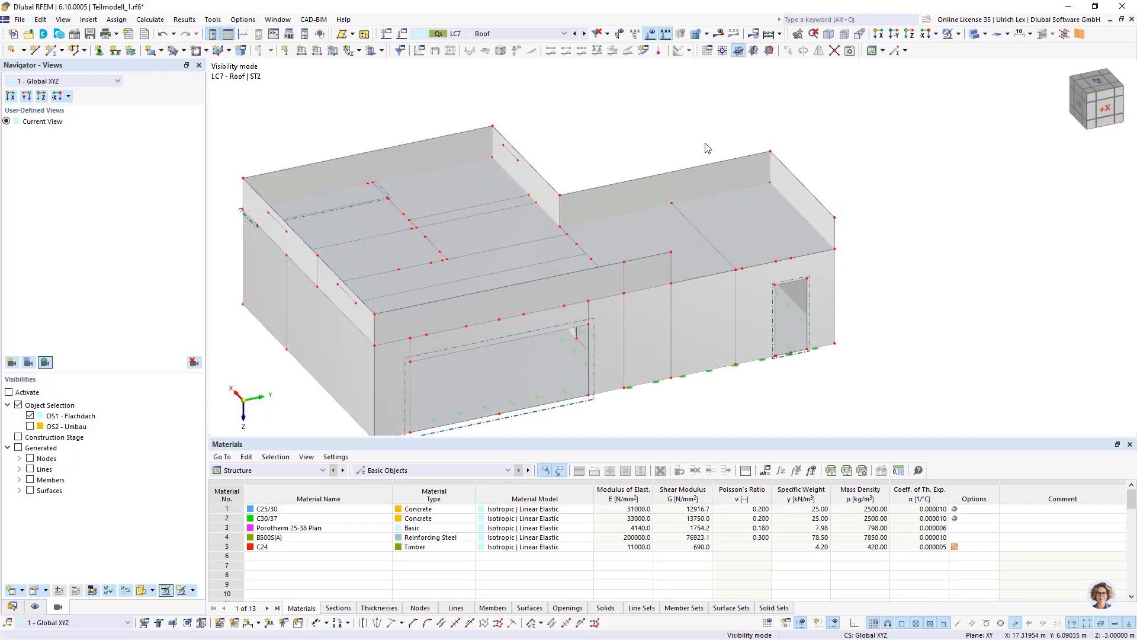
{"action": "left_click", "coordinate": [334, 51]}
{"action": "left_click", "coordinate": [461, 195]}
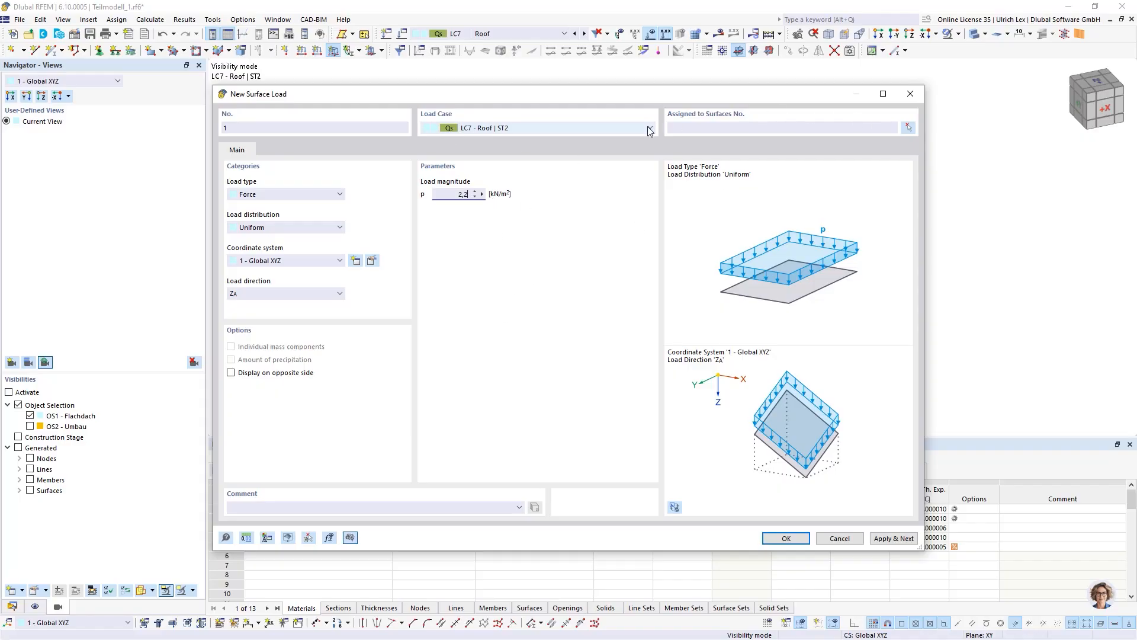
{"action": "left_click", "coordinate": [311, 295]}
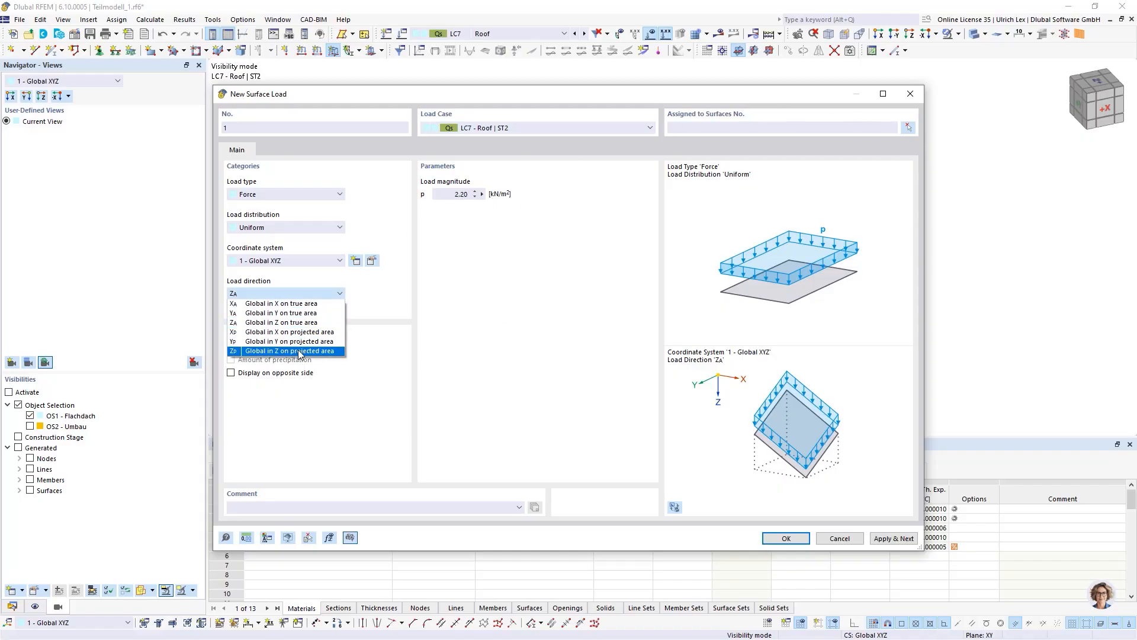
{"action": "left_click", "coordinate": [284, 349]}
- Show only the OS2 - Umbau object selection while preparing to assign surfaces to the LC7 roof load
{"action": "left_click", "coordinate": [902, 128]}
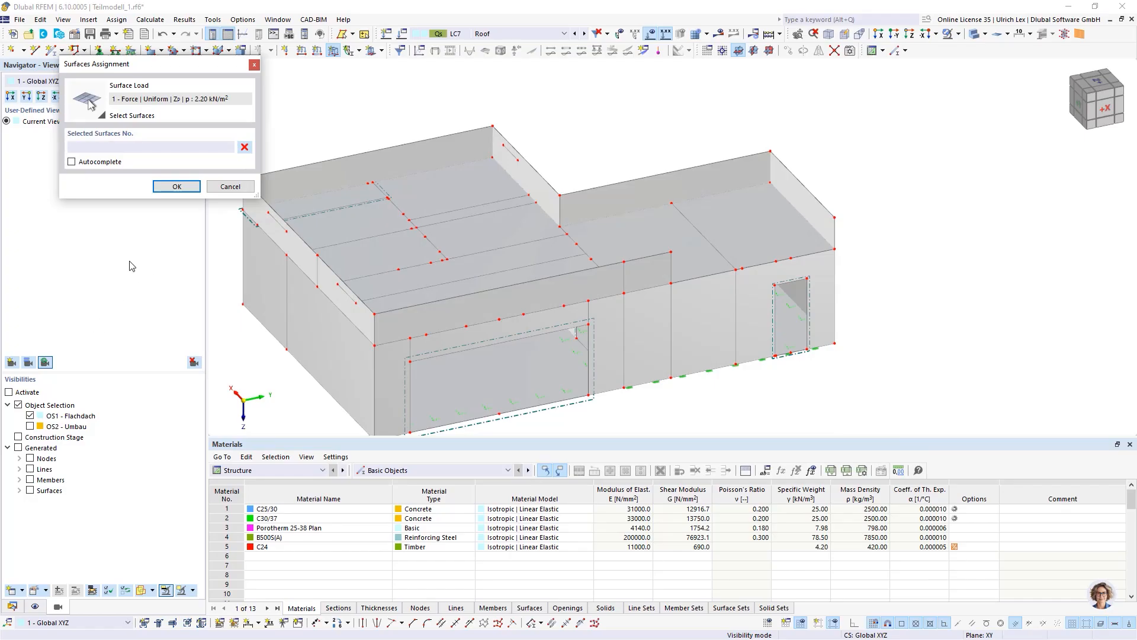
{"action": "left_click", "coordinate": [29, 426]}
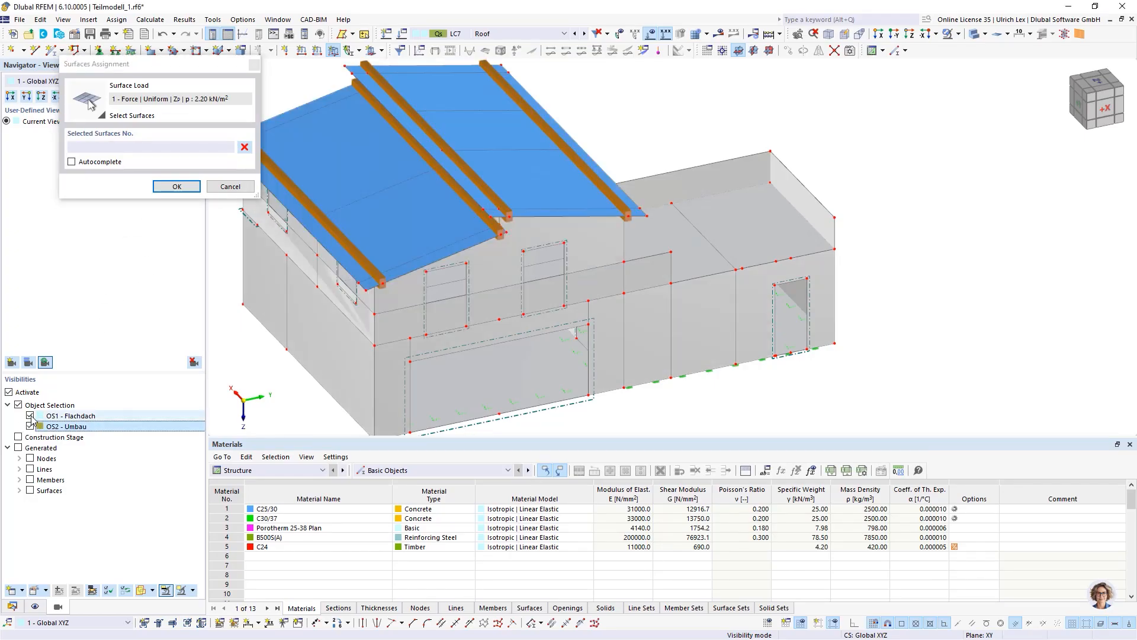
{"action": "left_click", "coordinate": [29, 415]}
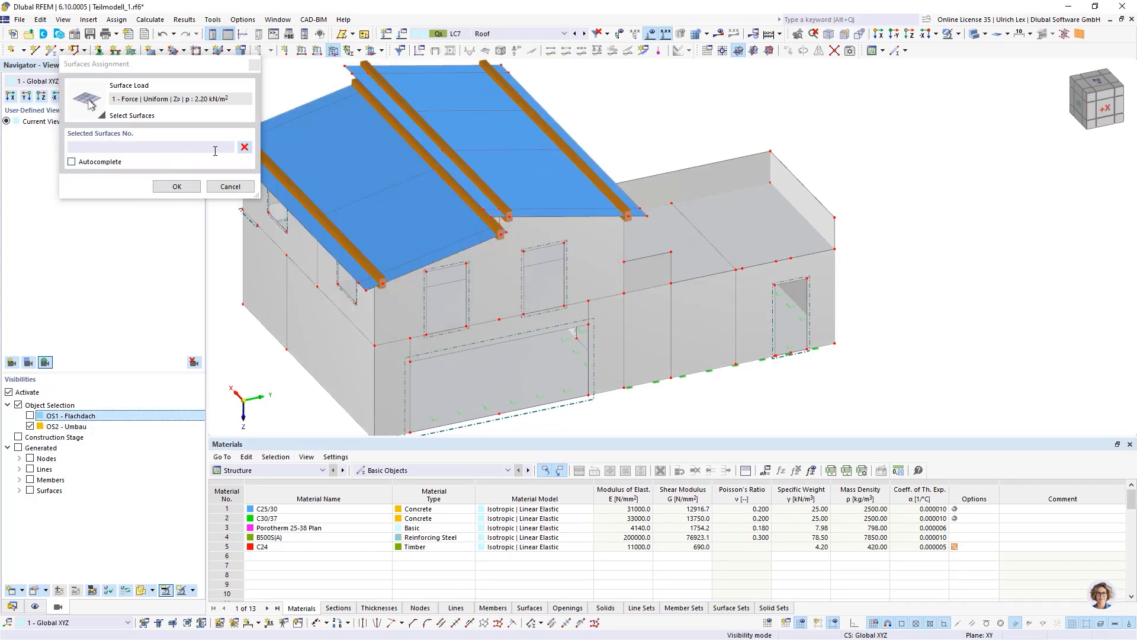
{"action": "left_click", "coordinate": [177, 186]}
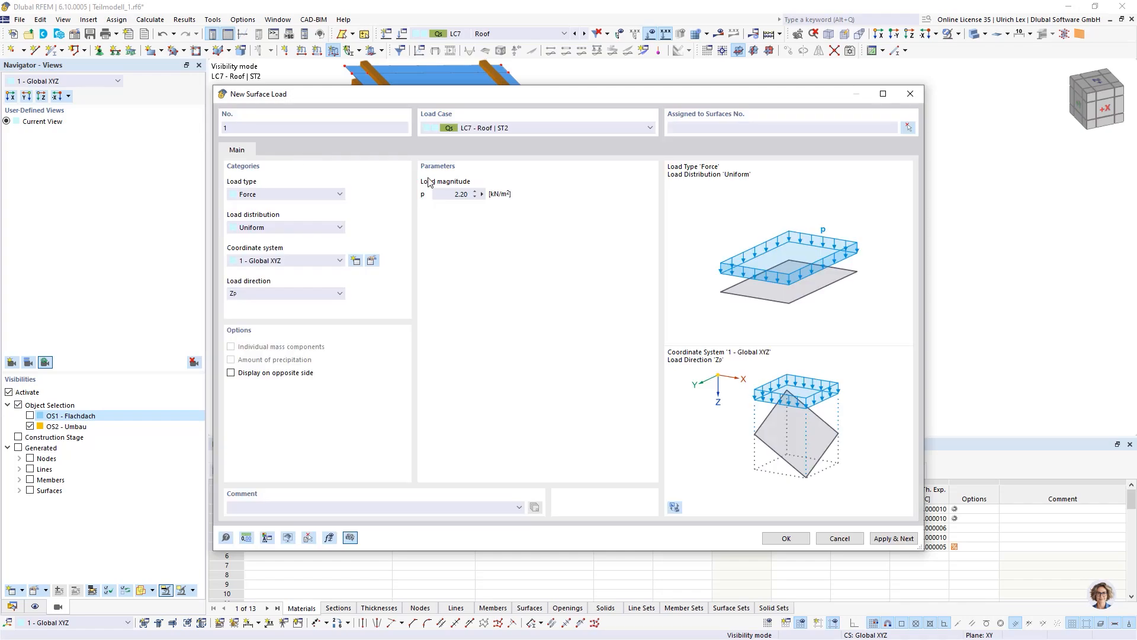
- Assign the 2.20 kN/m² LC7 roof load to the two pitched roof surfaces, 43 and 44, and accept it
{"action": "left_click", "coordinate": [907, 128]}
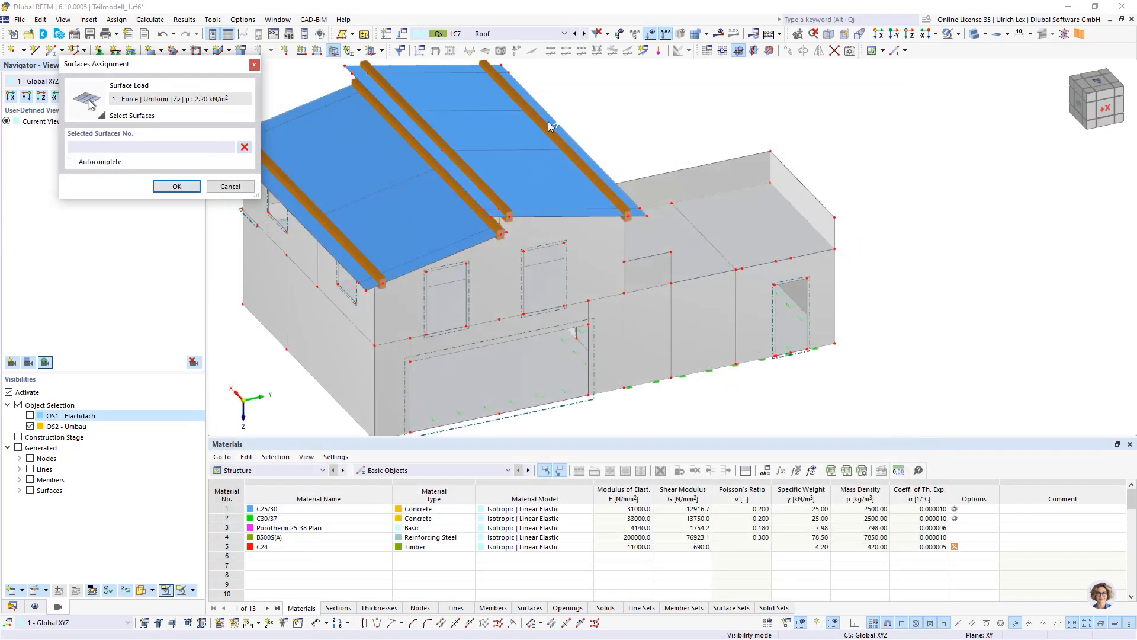
{"action": "left_click", "coordinate": [359, 167]}
{"action": "left_click", "coordinate": [462, 125]}
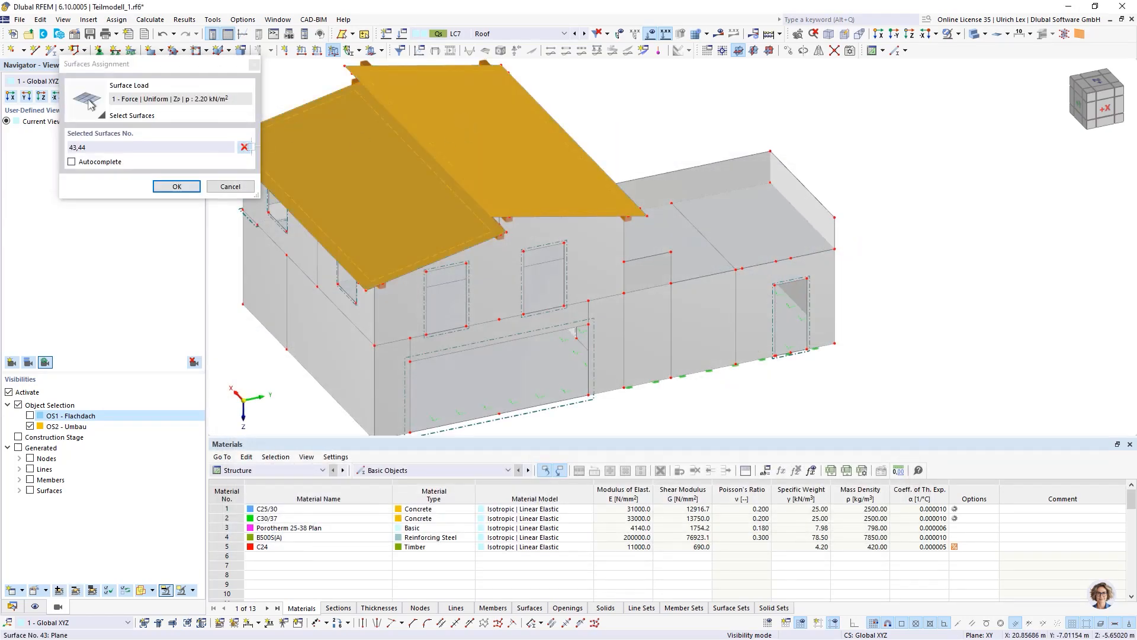
{"action": "left_click", "coordinate": [177, 186]}
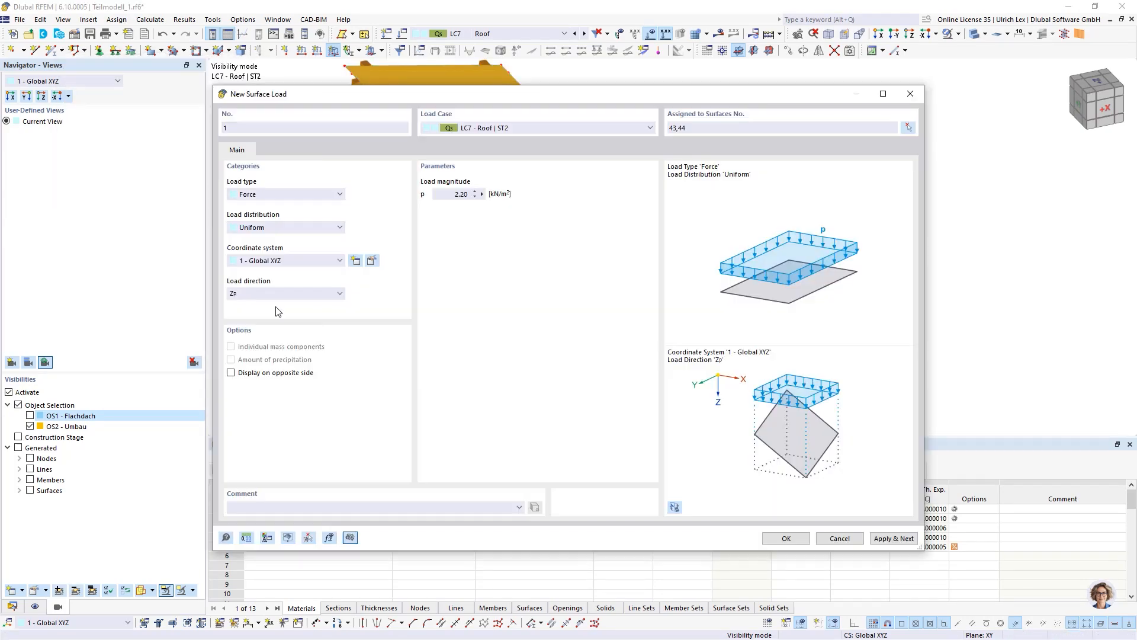
{"action": "left_click", "coordinate": [799, 539]}
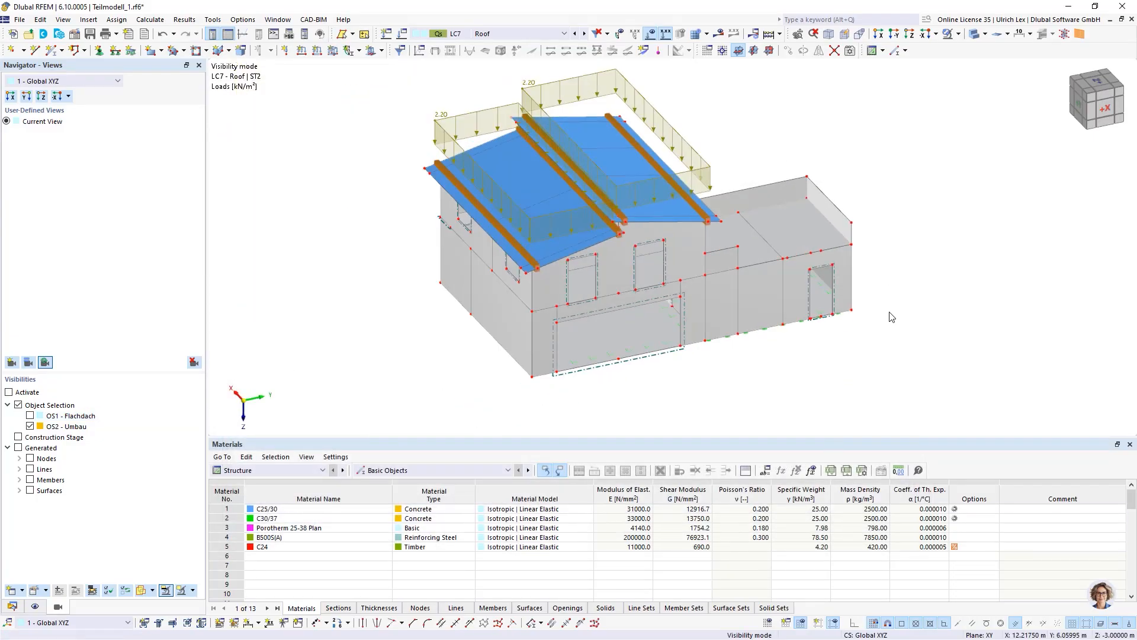
{"action": "scroll", "coordinate": [892, 317], "scroll_direction": "down", "scroll_amount": 1}
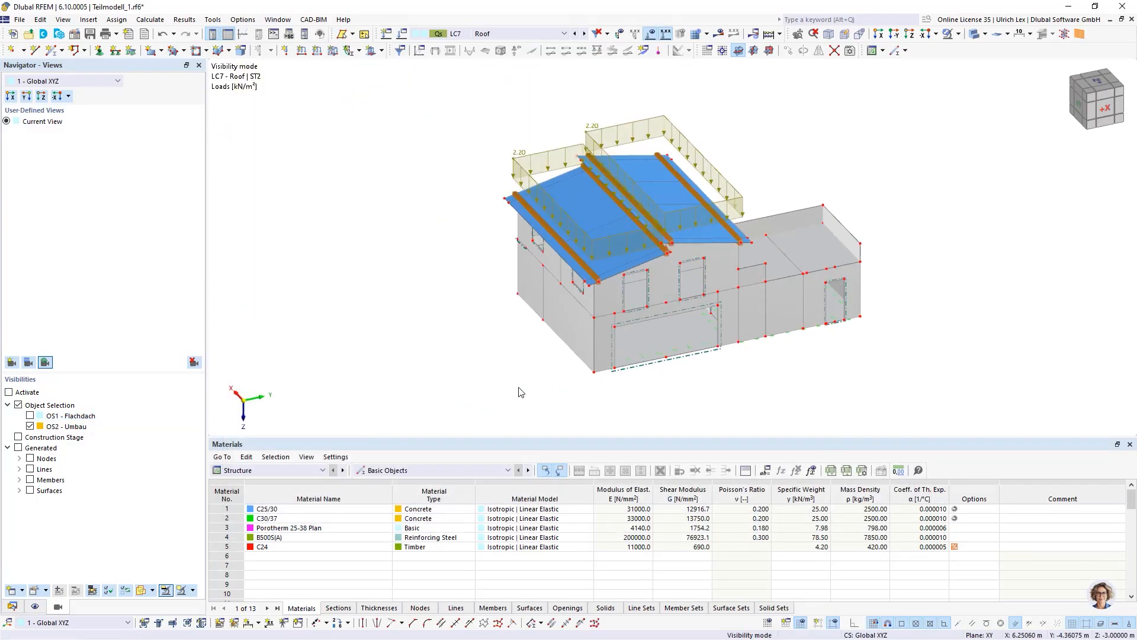
- Look through the load wizards available in the model data and view the loaded roof from another angle
{"action": "left_click", "coordinate": [13, 606]}
{"action": "scroll", "coordinate": [45, 426], "scroll_direction": "down", "scroll_amount": 2}
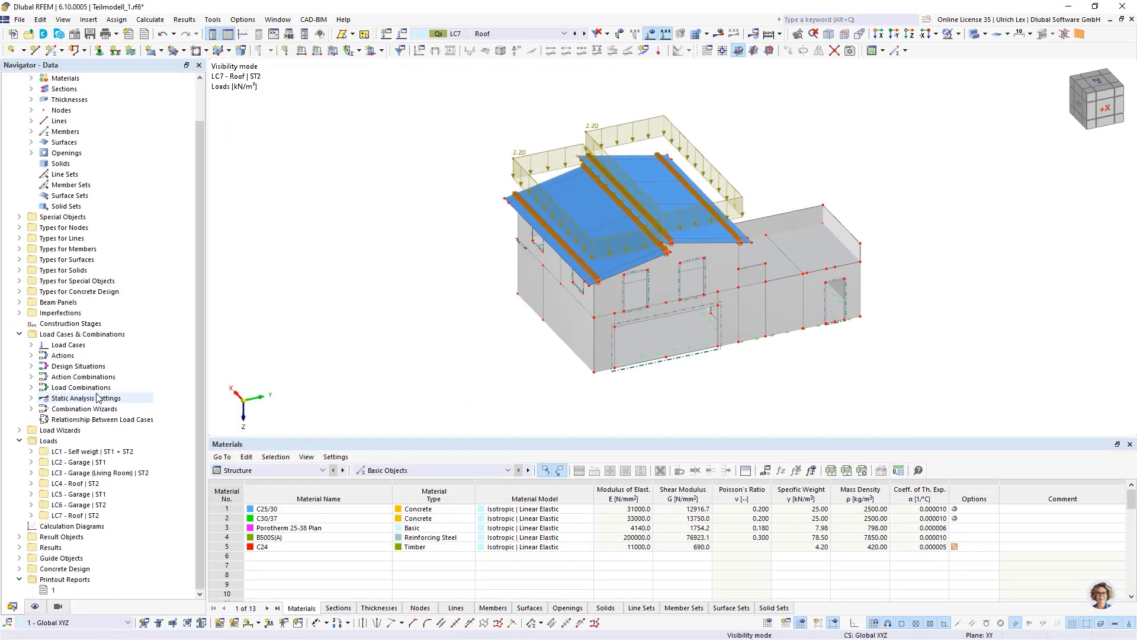
{"action": "left_click", "coordinate": [20, 430]}
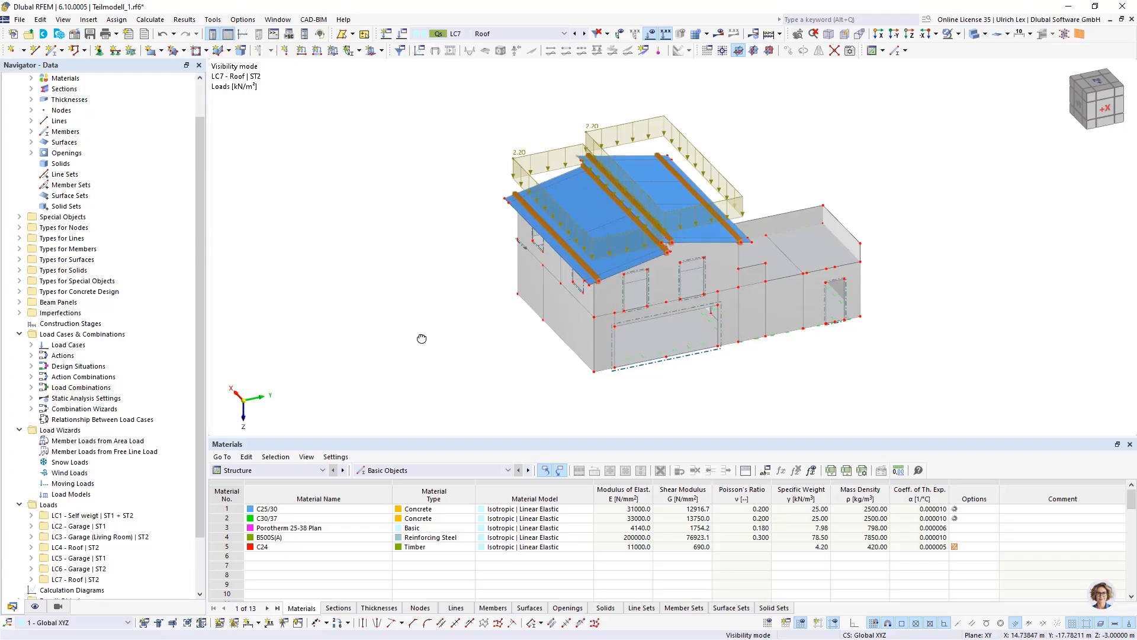
{"action": "middle_click_drag", "start_coordinate": [423, 344], "coordinate": [444, 327], "text": "ctrl"}
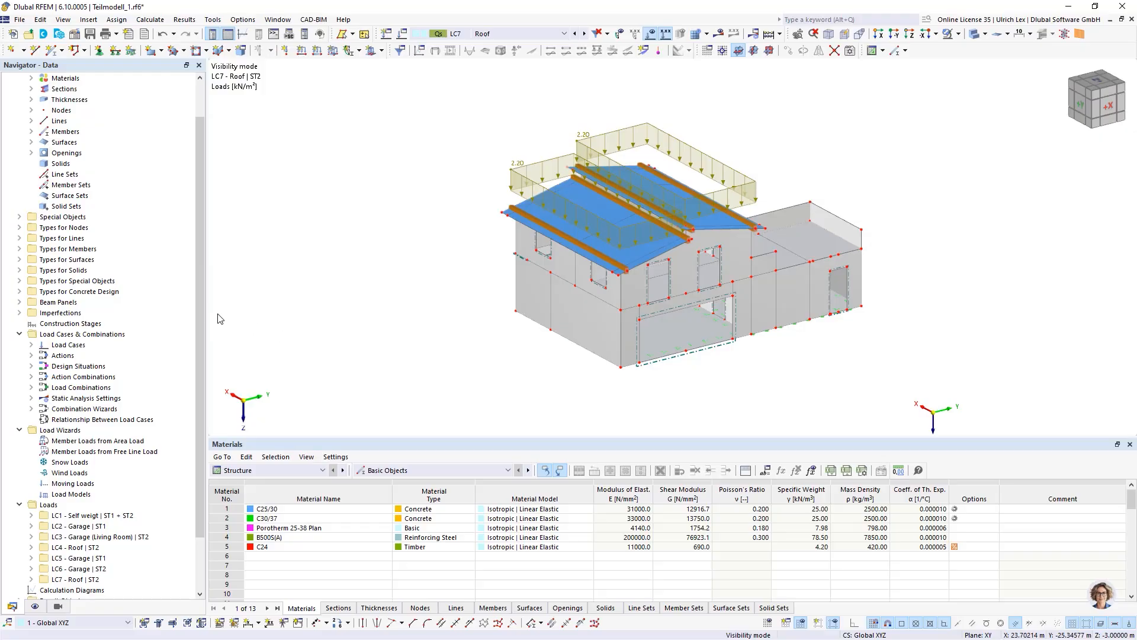
- Check in the Teilmodell_1 base data which add-ons are activated, including Construction Stages Analysis, and close without changes
{"action": "scroll", "coordinate": [91, 315], "scroll_direction": "up", "scroll_amount": 2}
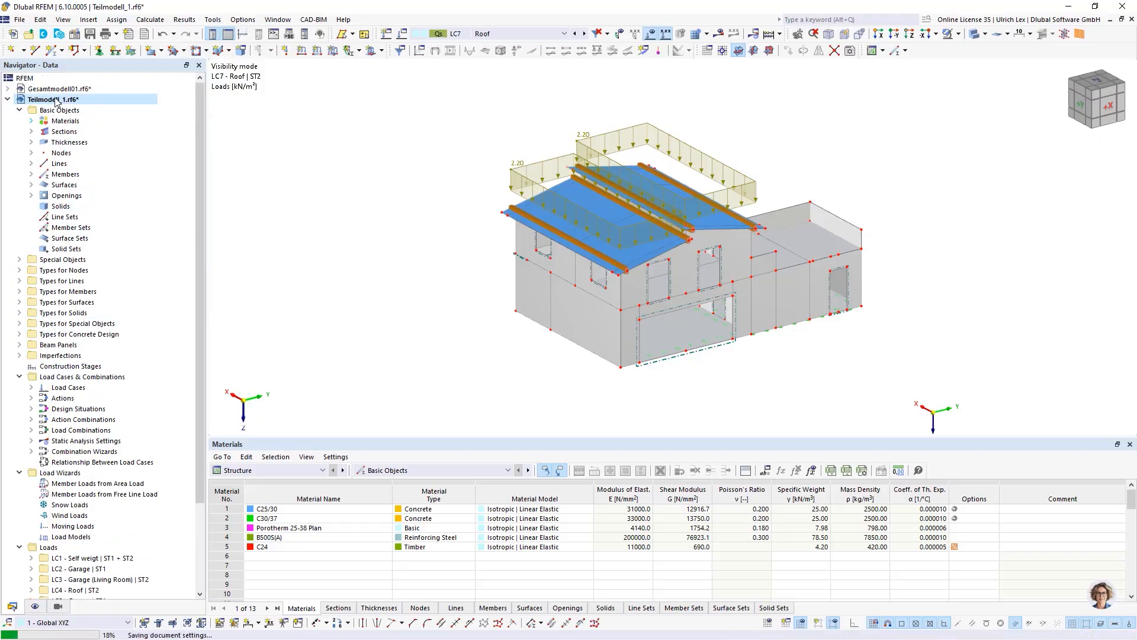
{"action": "right_click", "coordinate": [56, 101]}
{"action": "left_click", "coordinate": [82, 112]}
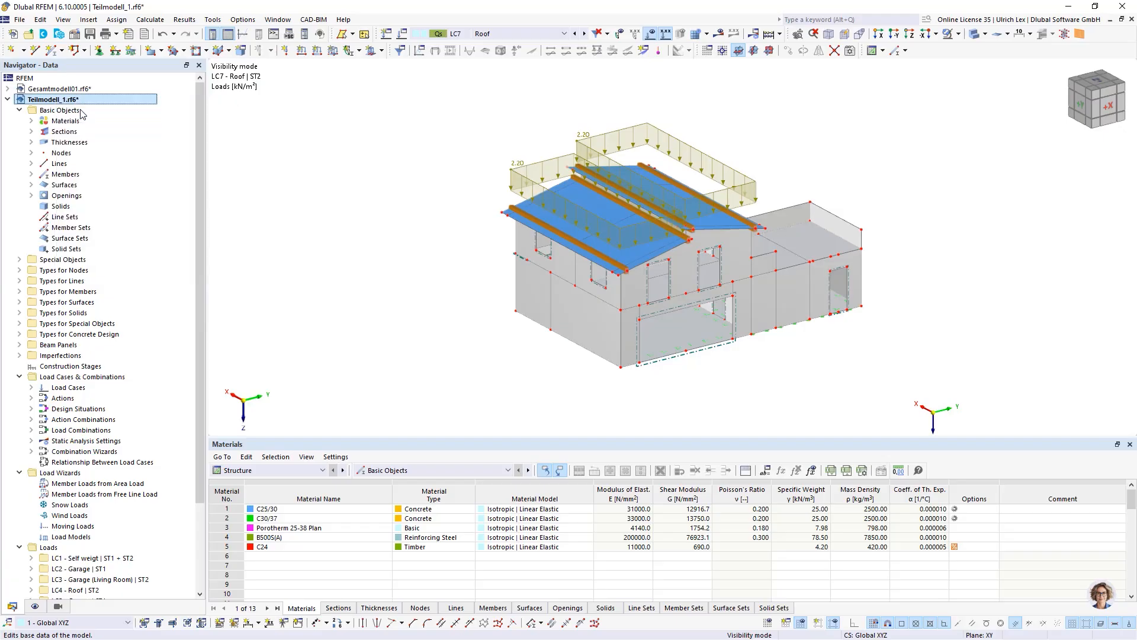
{"action": "left_click", "coordinate": [311, 73]}
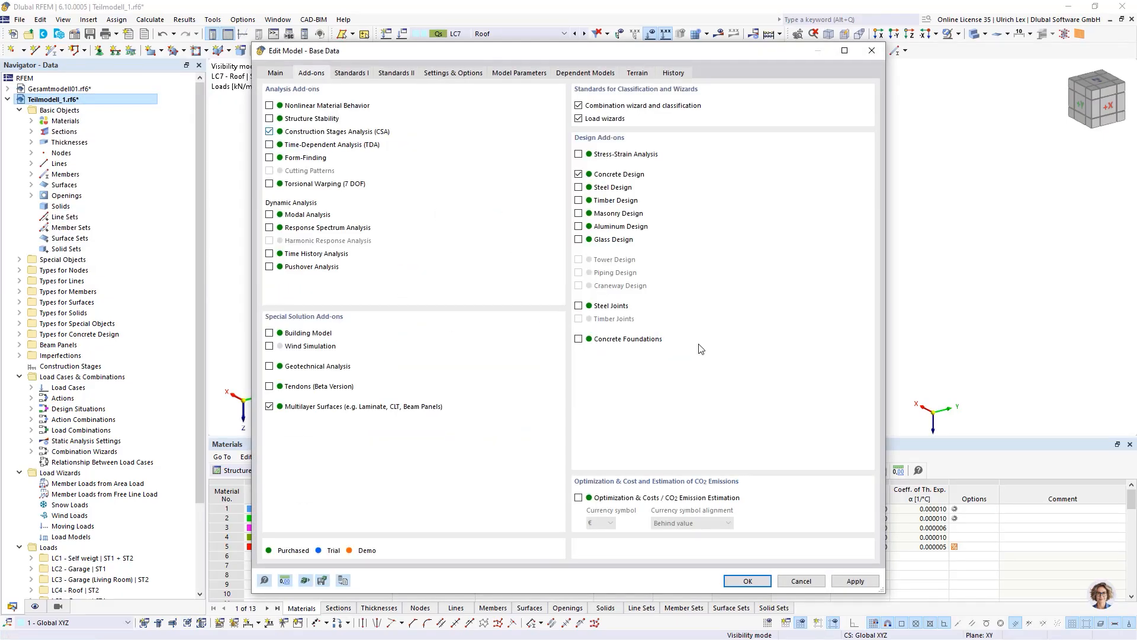
{"action": "left_click", "coordinate": [801, 580]}
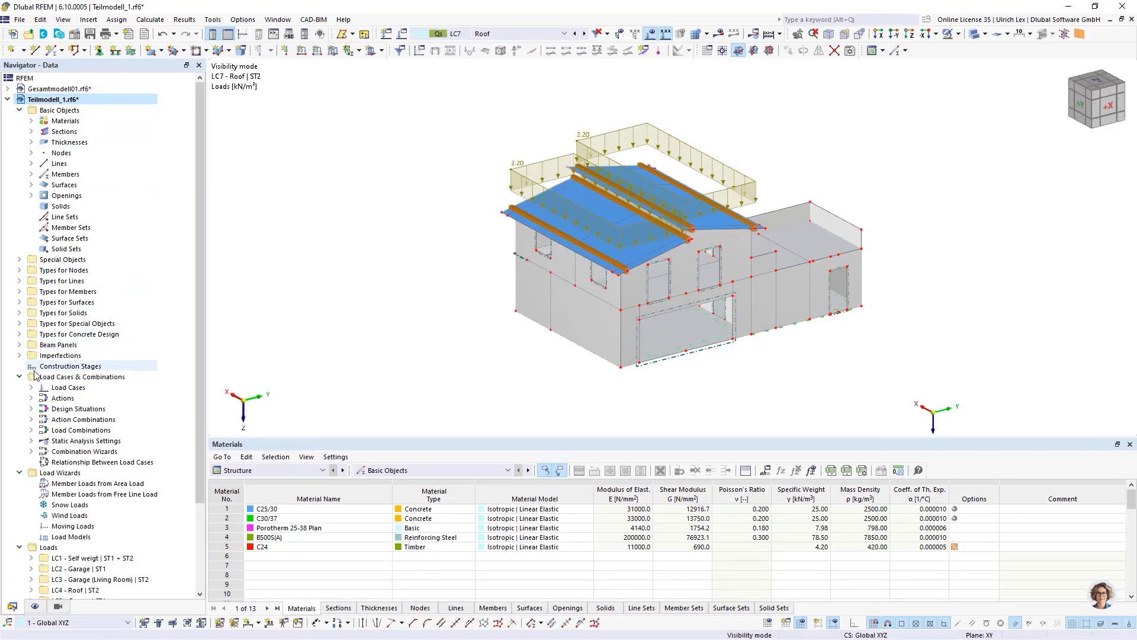
- Create the first construction stage, CS1, and enable surface changes for it
{"action": "right_click", "coordinate": [98, 367]}
{"action": "left_click", "coordinate": [121, 387]}
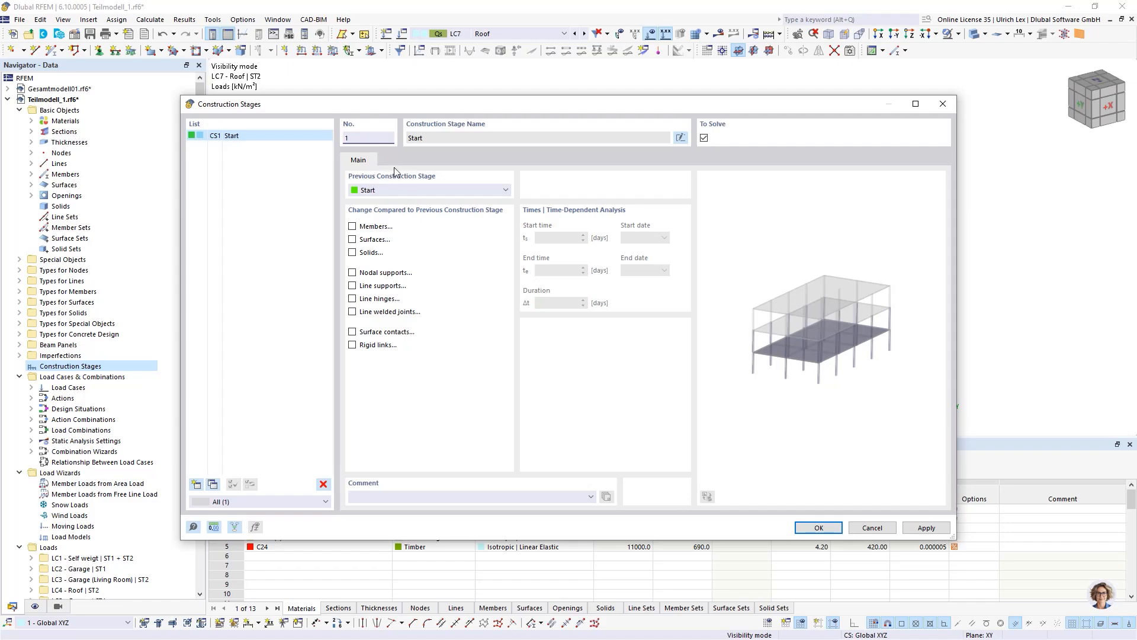
{"action": "left_click_drag", "start_coordinate": [501, 106], "coordinate": [522, 102]}
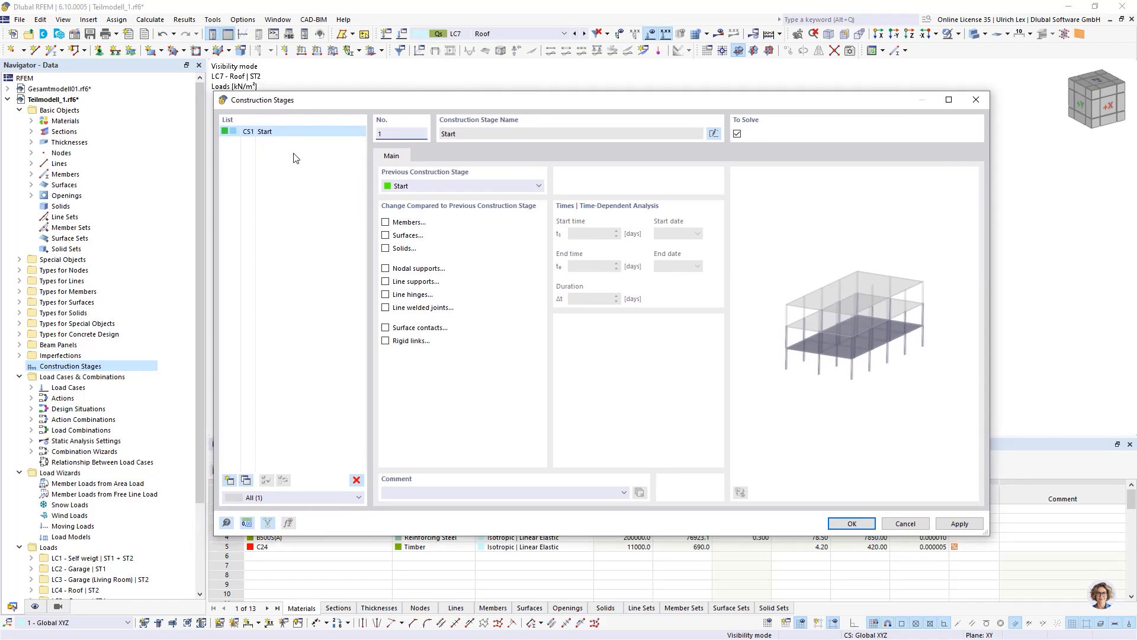
{"action": "left_click", "coordinate": [386, 235]}
{"action": "left_click", "coordinate": [428, 156]}
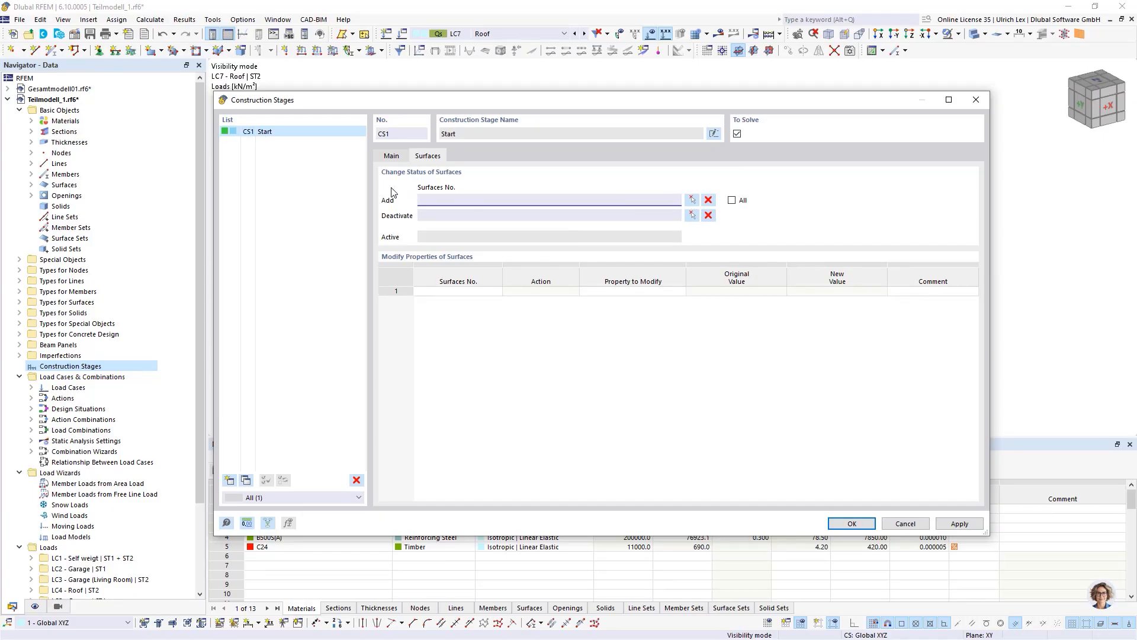
{"action": "left_click", "coordinate": [392, 157]}
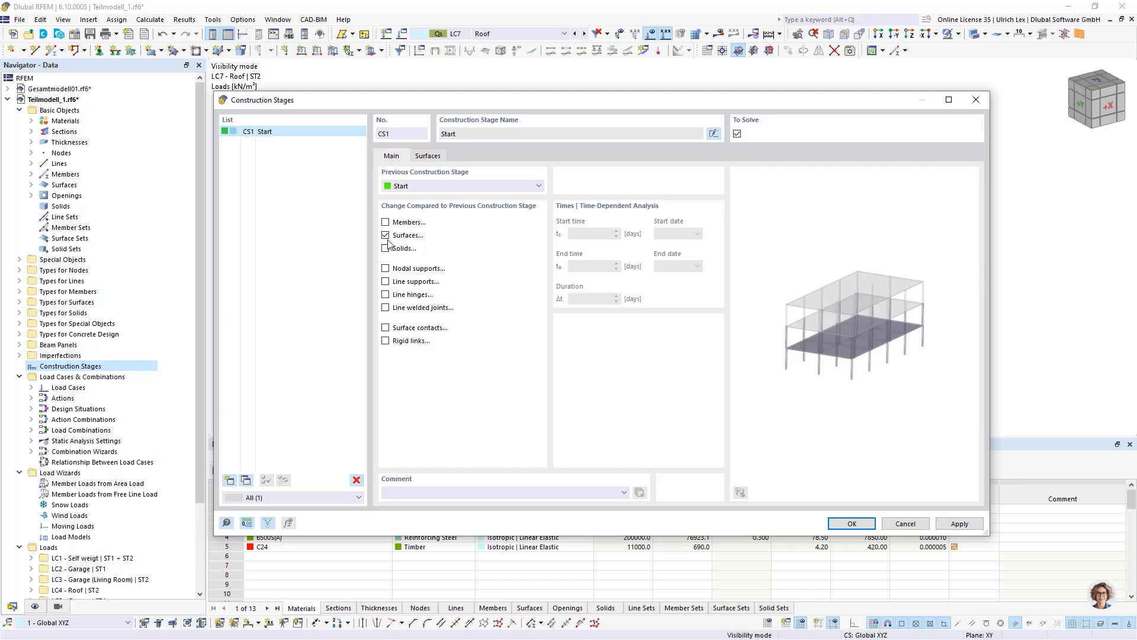
{"action": "left_click", "coordinate": [427, 157]}
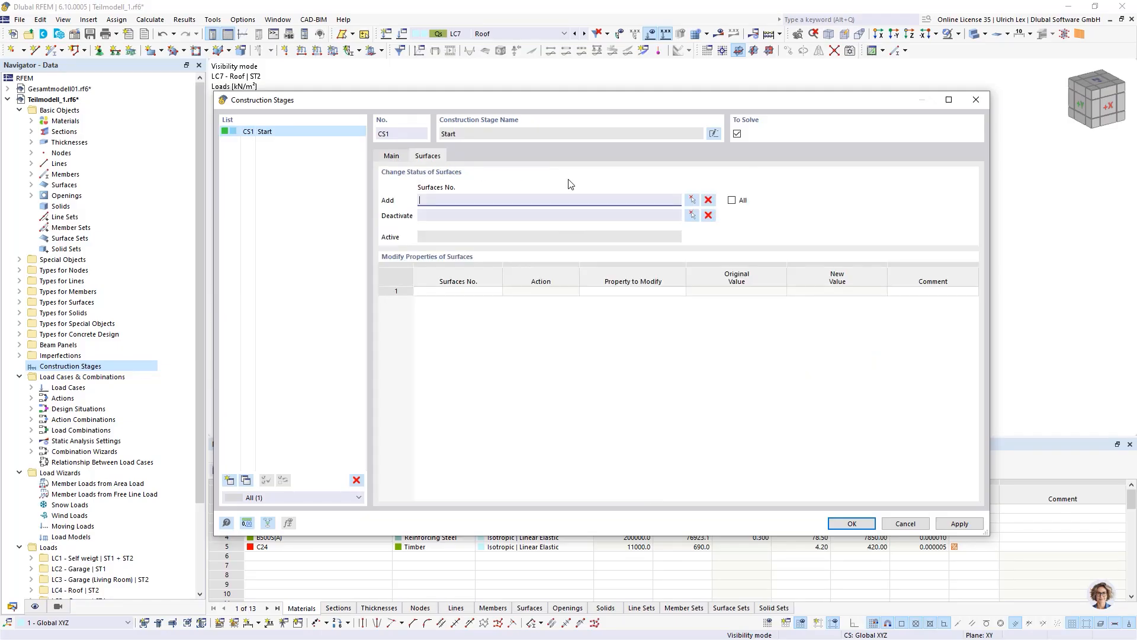
- Display only OS1 - Flachdach and add all its surfaces (2,3,6,7,13-22,24-29,50,57) to construction stage CS1
{"action": "left_click", "coordinate": [691, 199]}
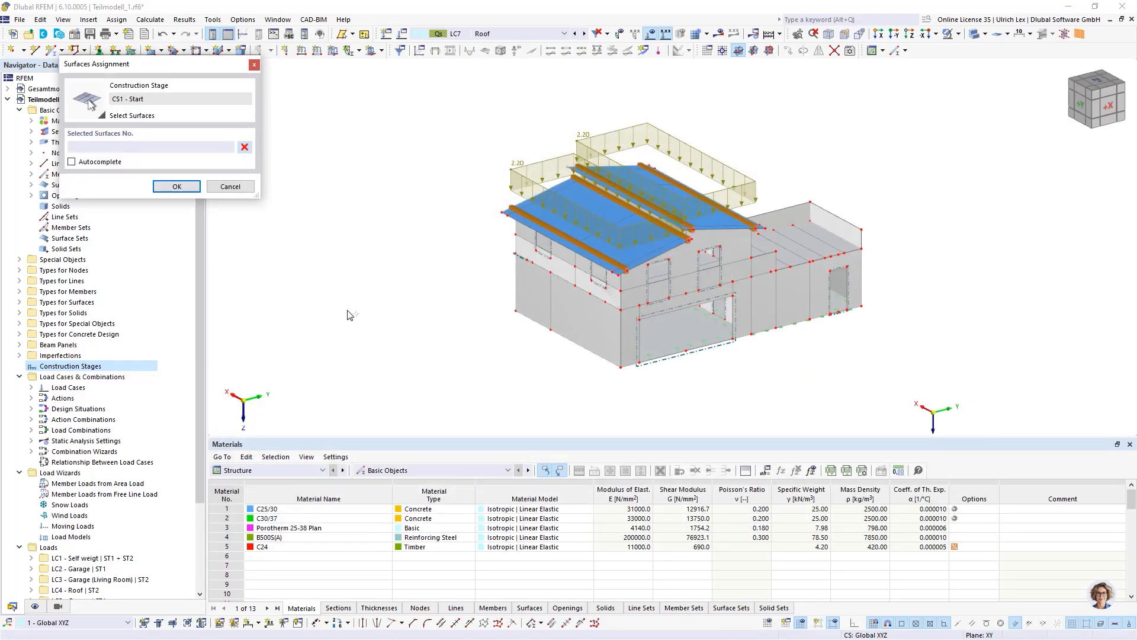
{"action": "left_click", "coordinate": [57, 606]}
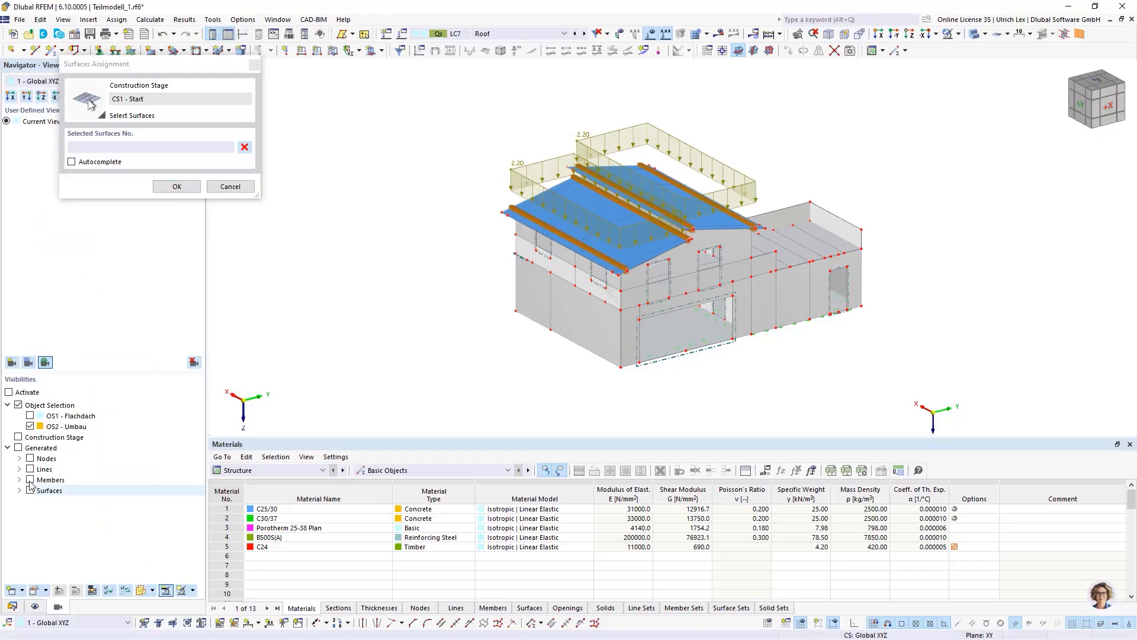
{"action": "left_click", "coordinate": [18, 405]}
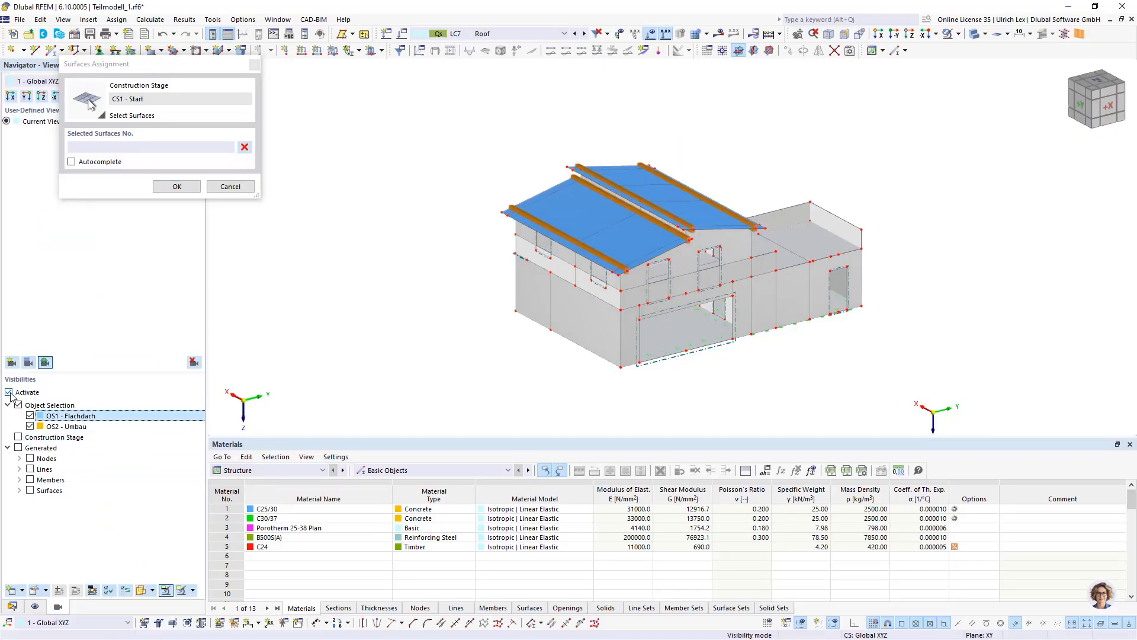
{"action": "left_click", "coordinate": [30, 426]}
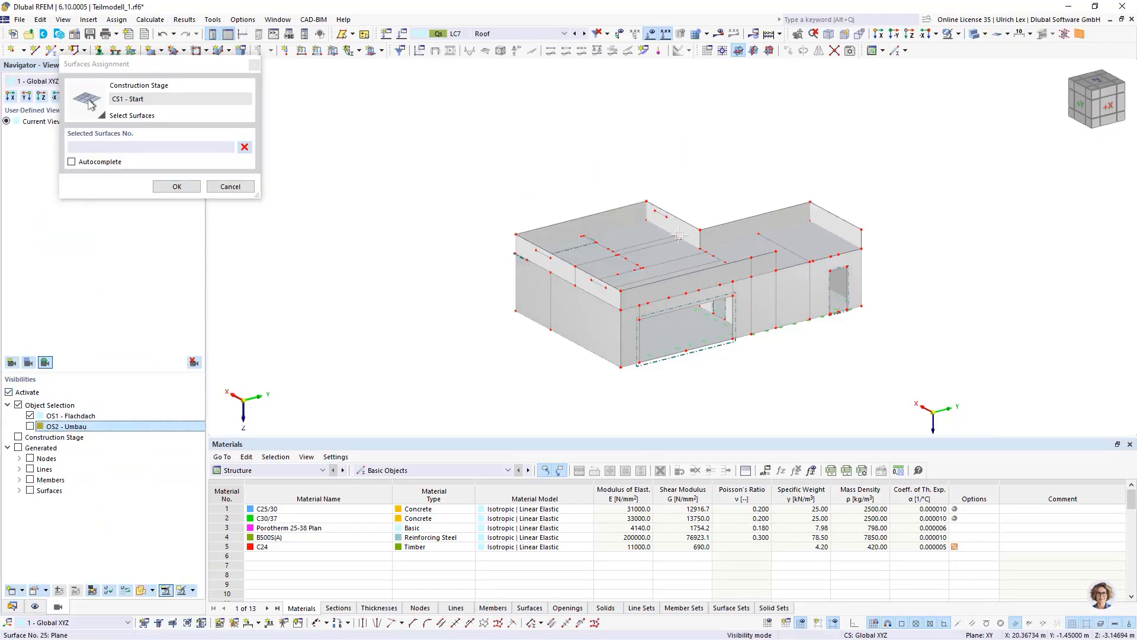
{"action": "left_click_drag", "start_coordinate": [417, 132], "coordinate": [889, 397]}
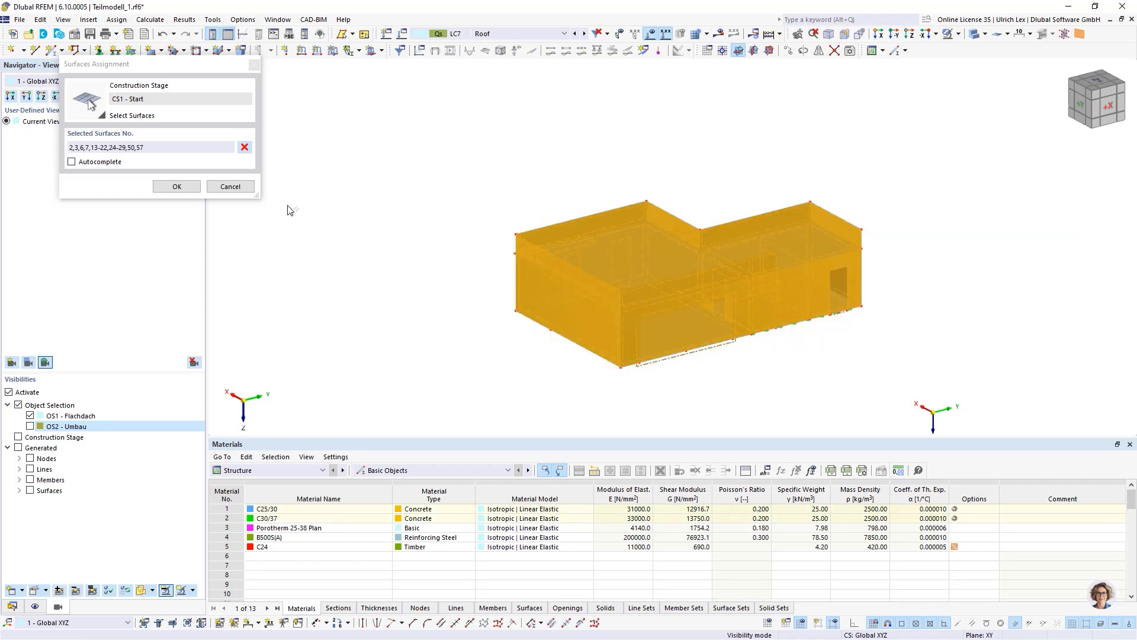
{"action": "left_click", "coordinate": [177, 187]}
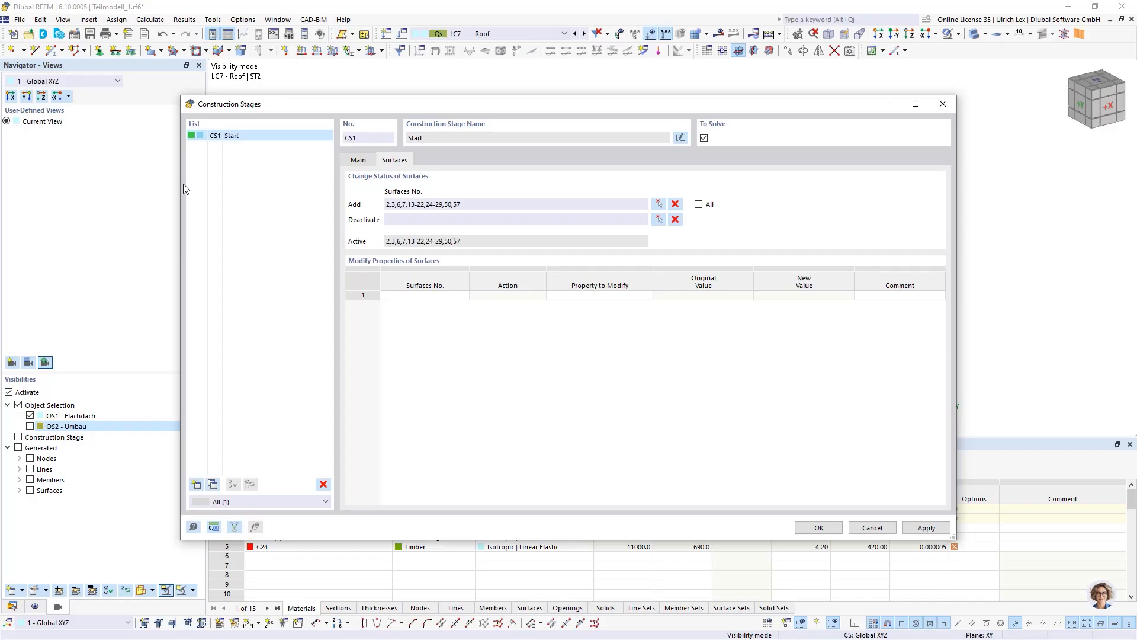
{"action": "left_click", "coordinate": [357, 160]}
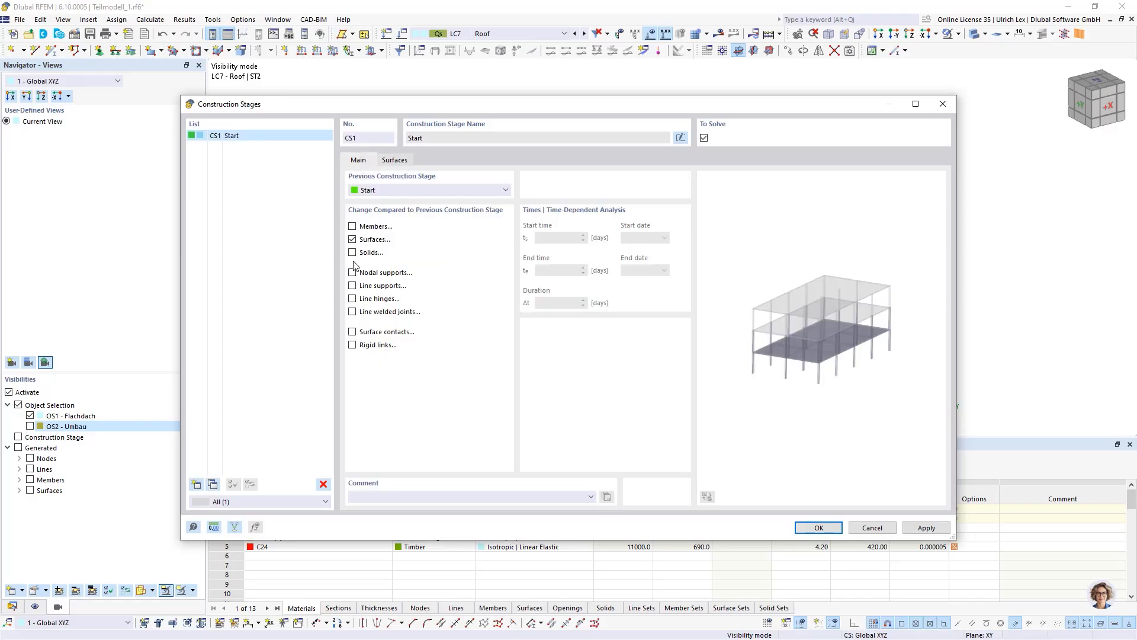
{"action": "left_click", "coordinate": [353, 226]}
{"action": "left_click", "coordinate": [405, 161]}
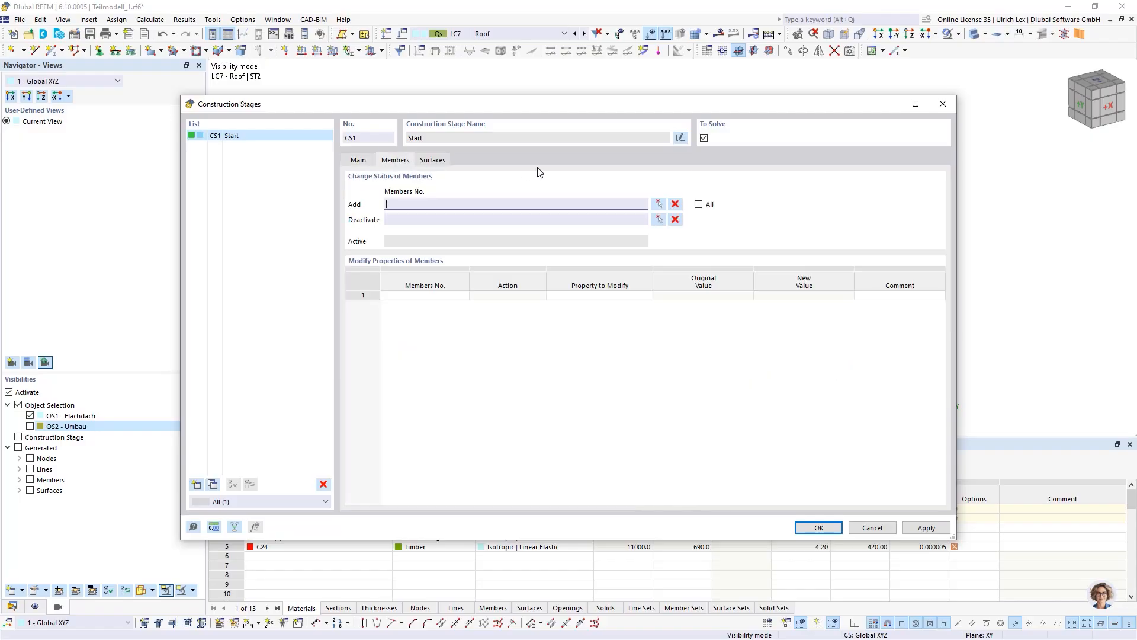
{"action": "left_click", "coordinate": [699, 205]}
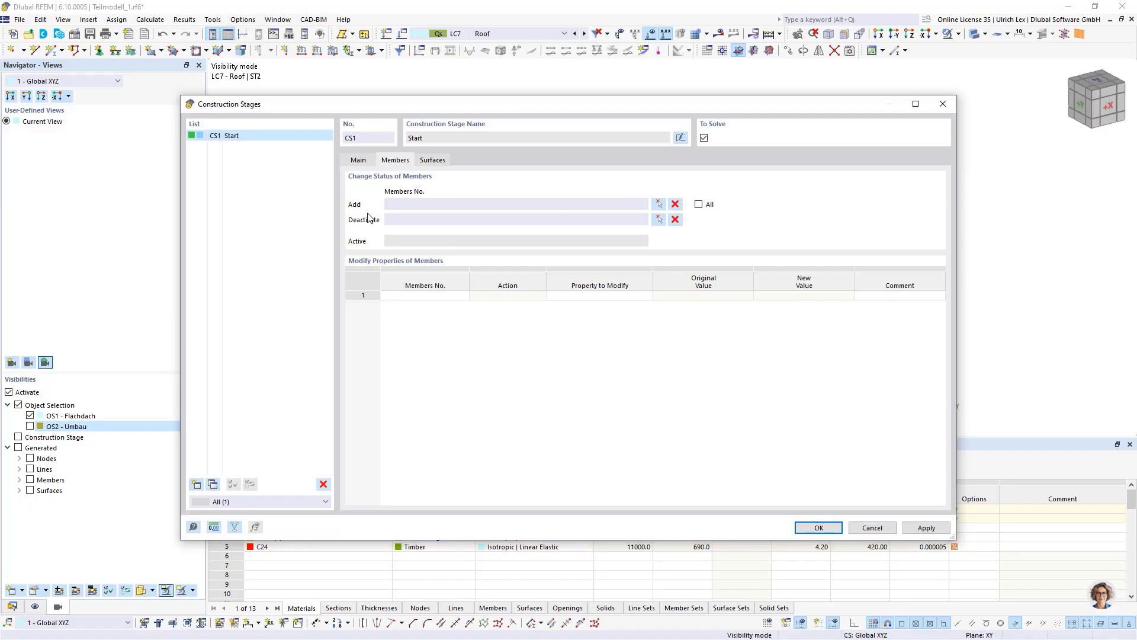
{"action": "left_click", "coordinate": [366, 161]}
{"action": "left_click", "coordinate": [352, 227]}
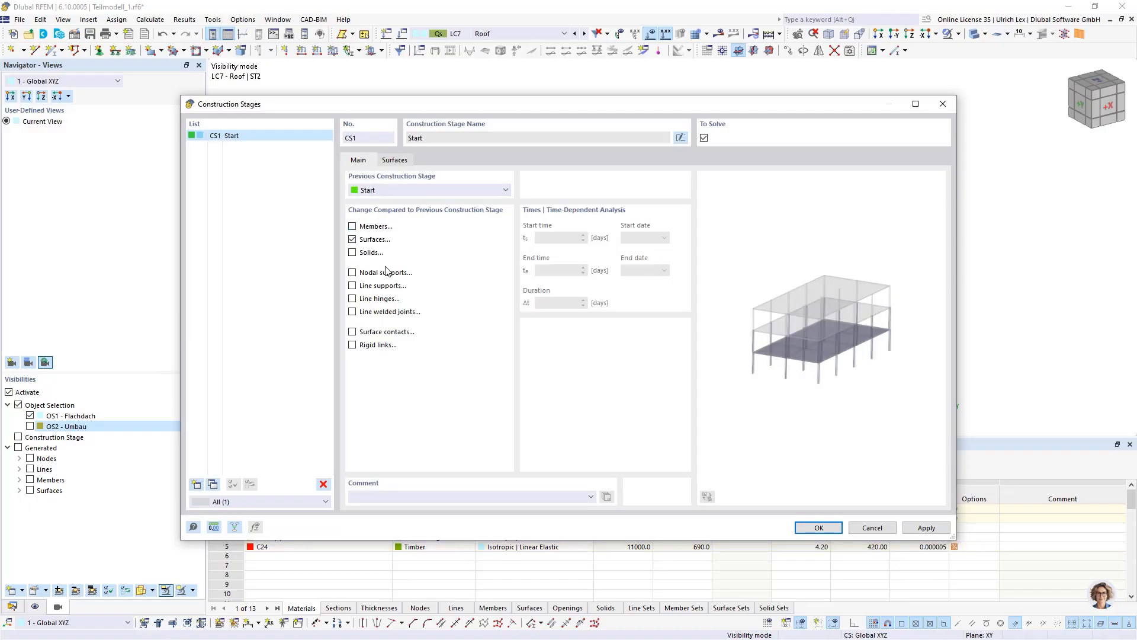
- Enable nodal support changes for CS1 and add all nodal supports
{"action": "left_click", "coordinate": [352, 273]}
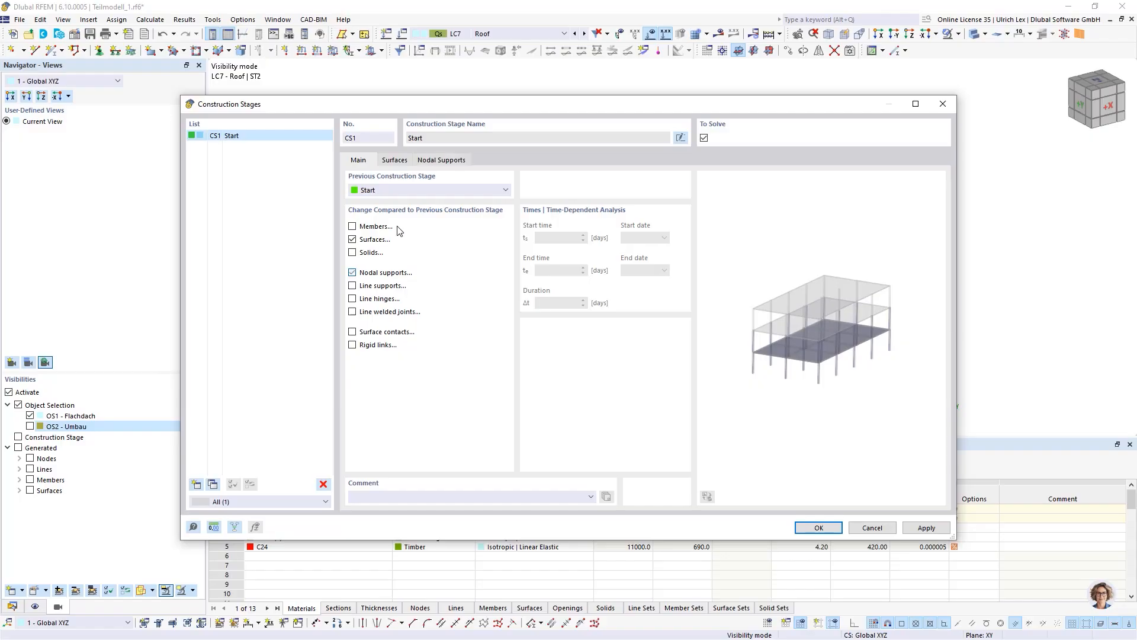
{"action": "left_click", "coordinate": [443, 159]}
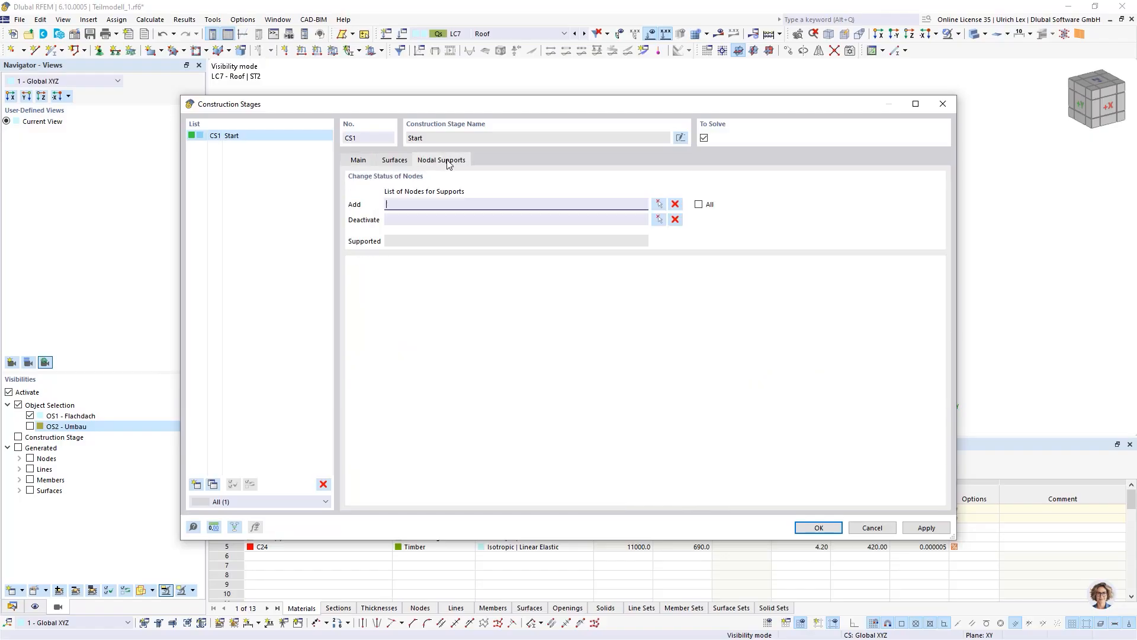
{"action": "left_click", "coordinate": [699, 205]}
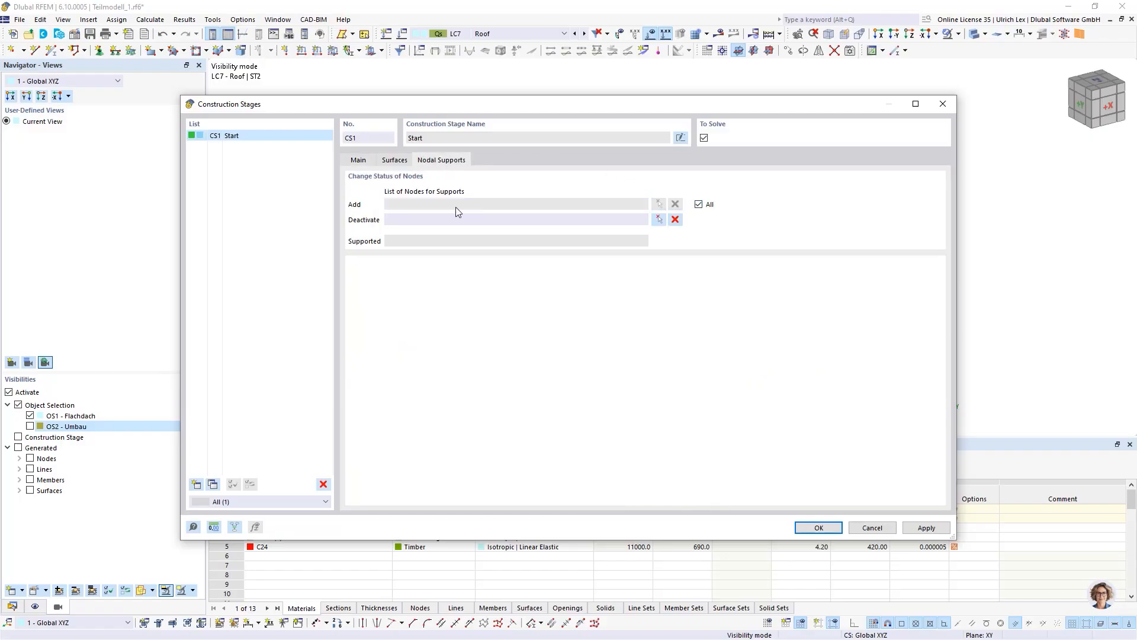
{"action": "left_click", "coordinate": [362, 162]}
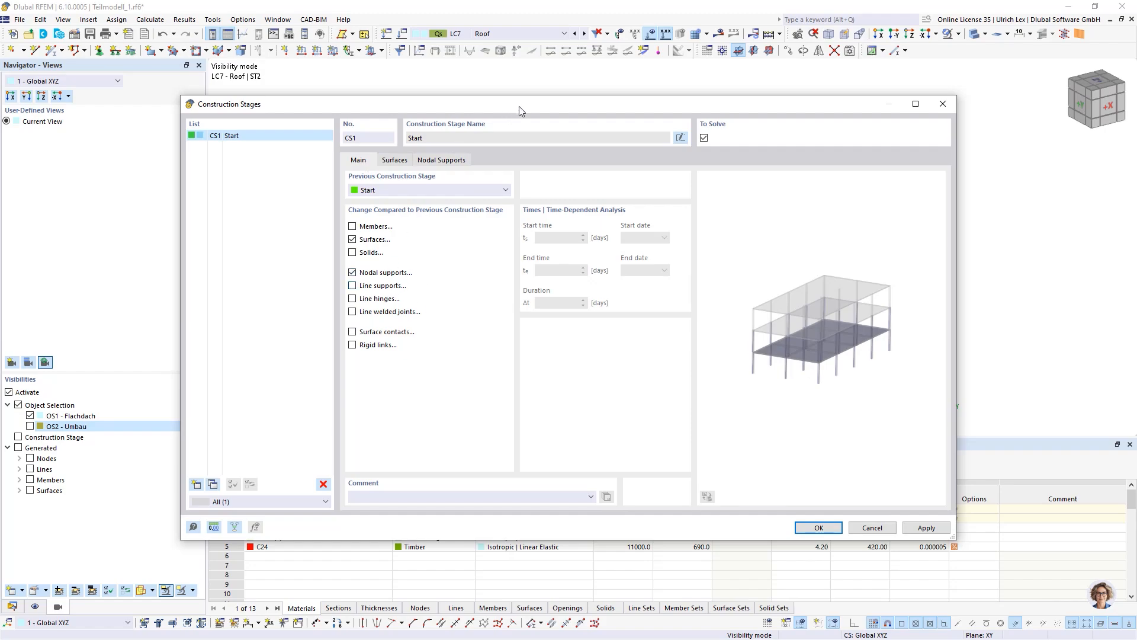
- Review the surfaces assigned to CS1 and create a second construction stage, CS2, following CS1
{"action": "left_click_drag", "start_coordinate": [519, 105], "coordinate": [497, 376]}
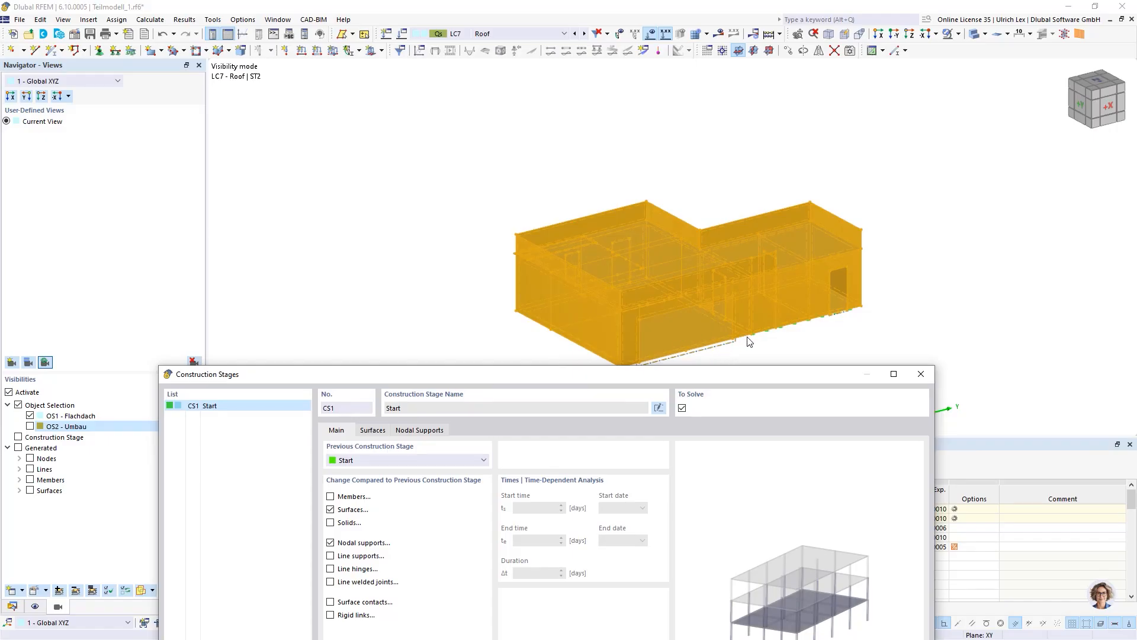
{"action": "left_click_drag", "start_coordinate": [739, 377], "coordinate": [738, 123]}
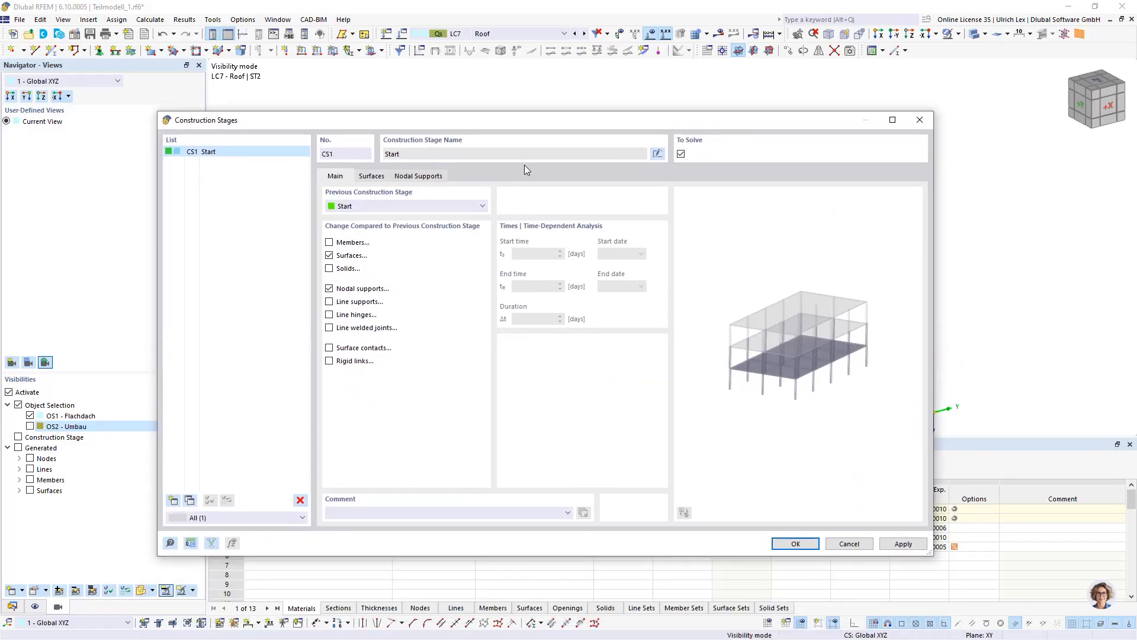
{"action": "left_click", "coordinate": [373, 177]}
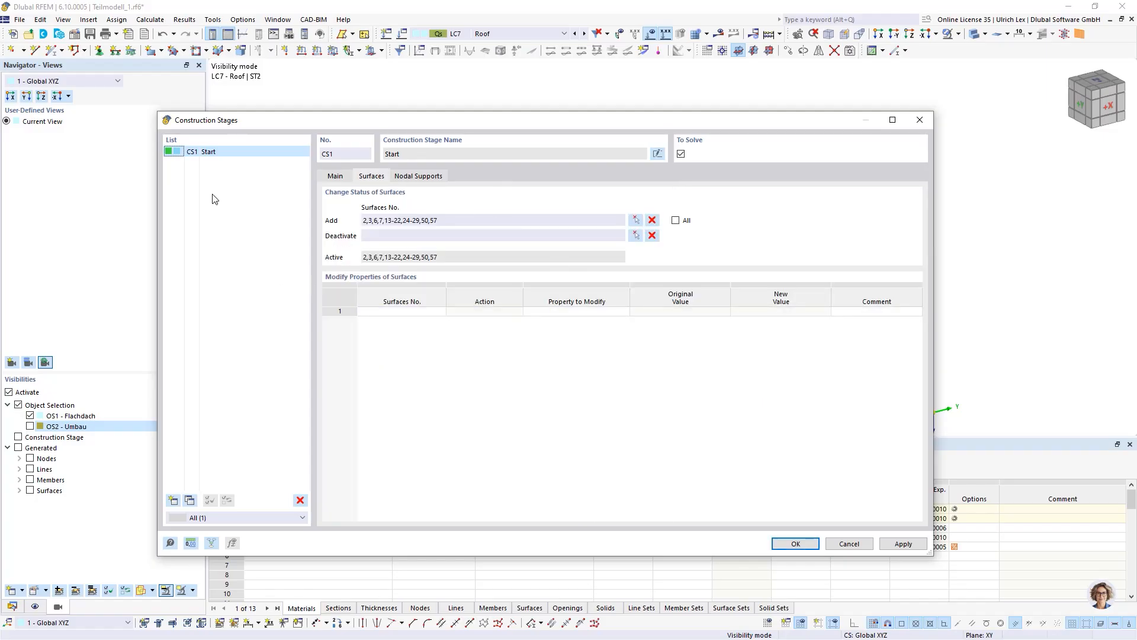
{"action": "left_click_drag", "start_coordinate": [355, 121], "coordinate": [345, 85]}
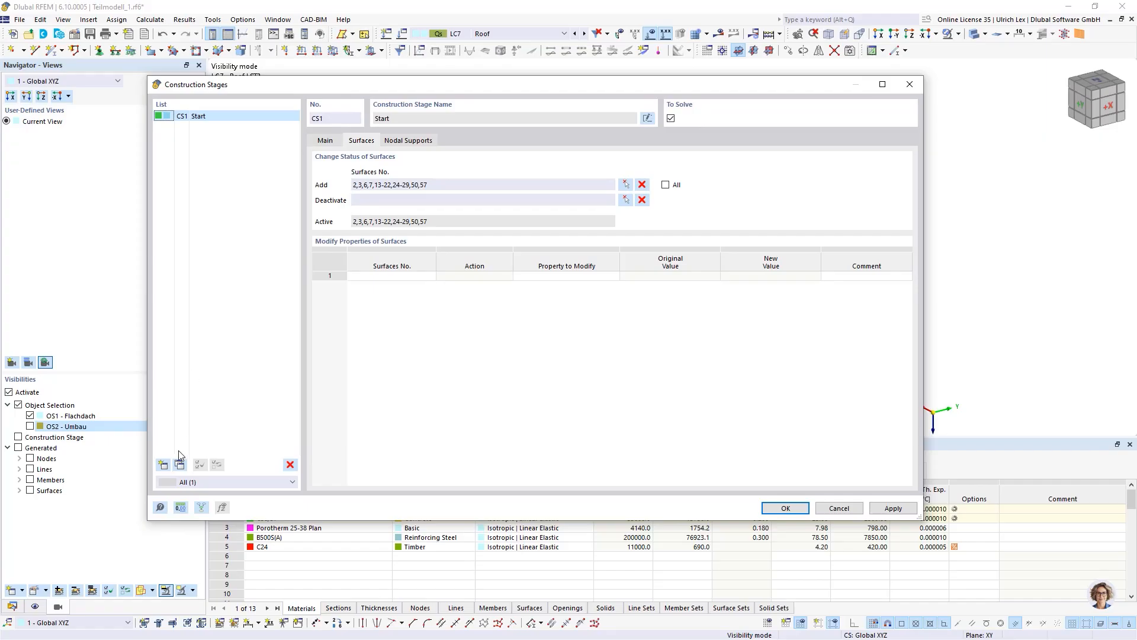
{"action": "left_click", "coordinate": [163, 466]}
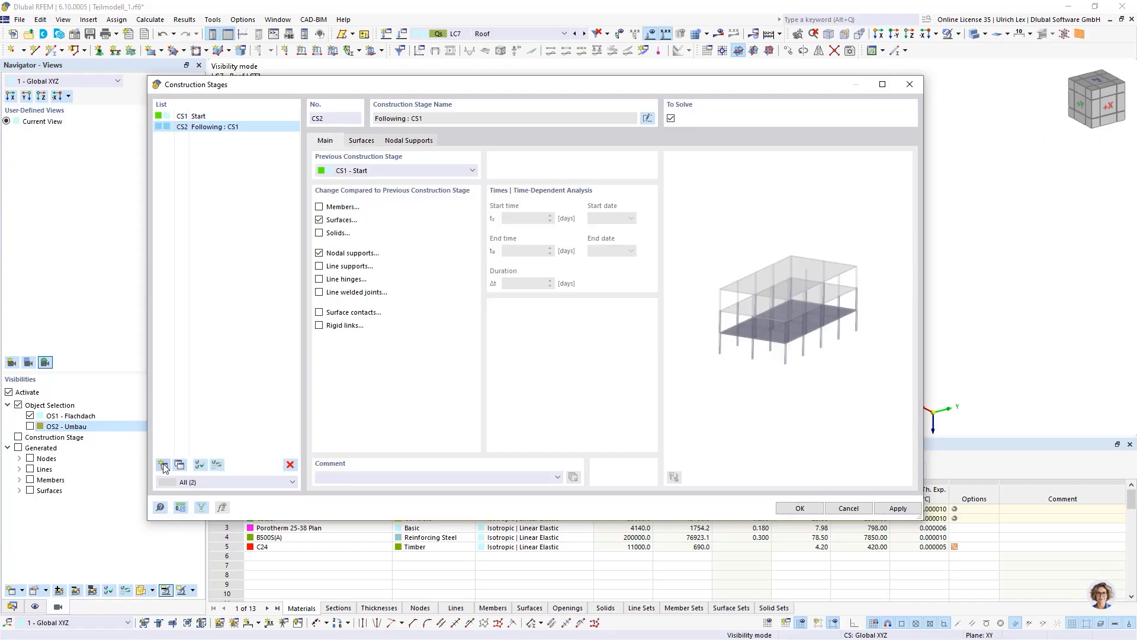
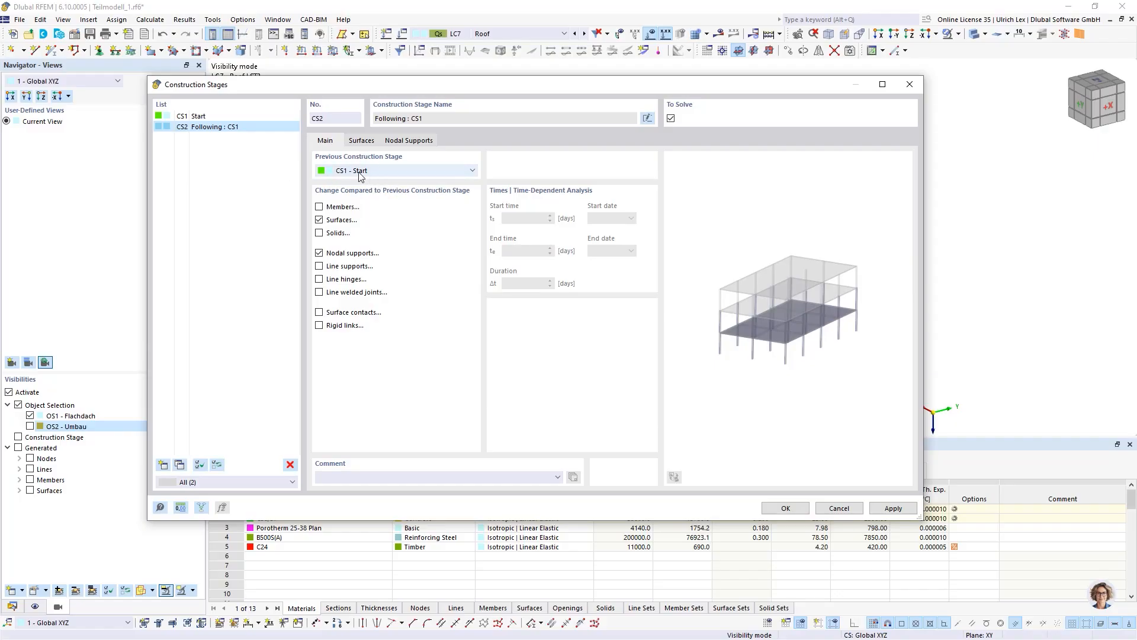
- Deactivate the parapet surfaces 22 and 24-26 around the main flat roof in construction stage CS2
{"action": "left_click", "coordinate": [363, 140]}
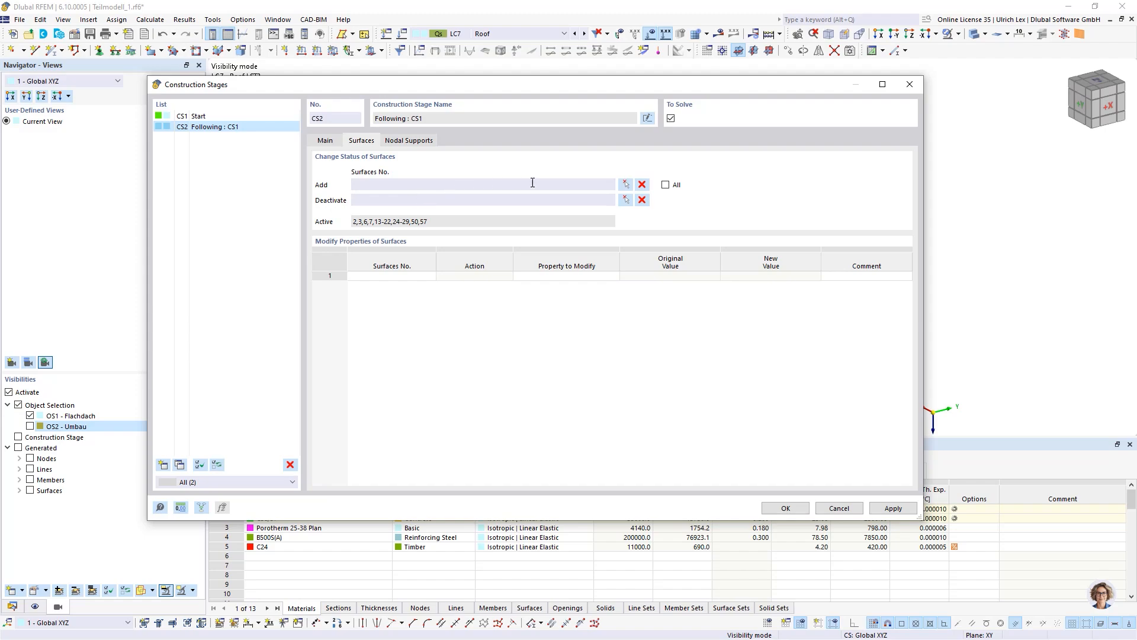
{"action": "left_click", "coordinate": [625, 201]}
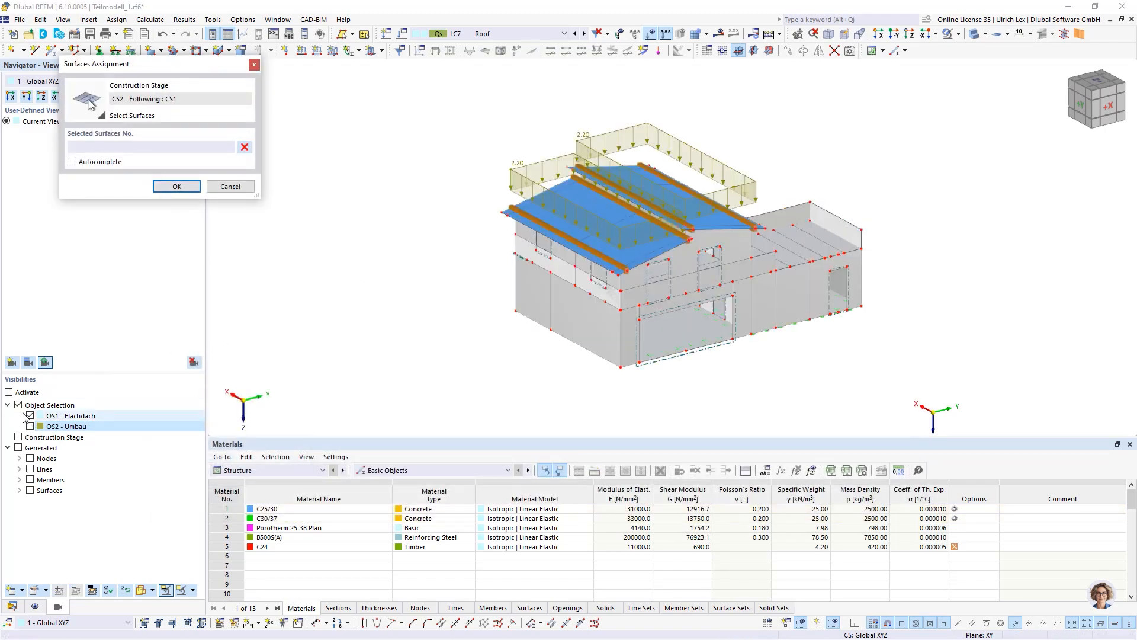
{"action": "left_click", "coordinate": [9, 392]}
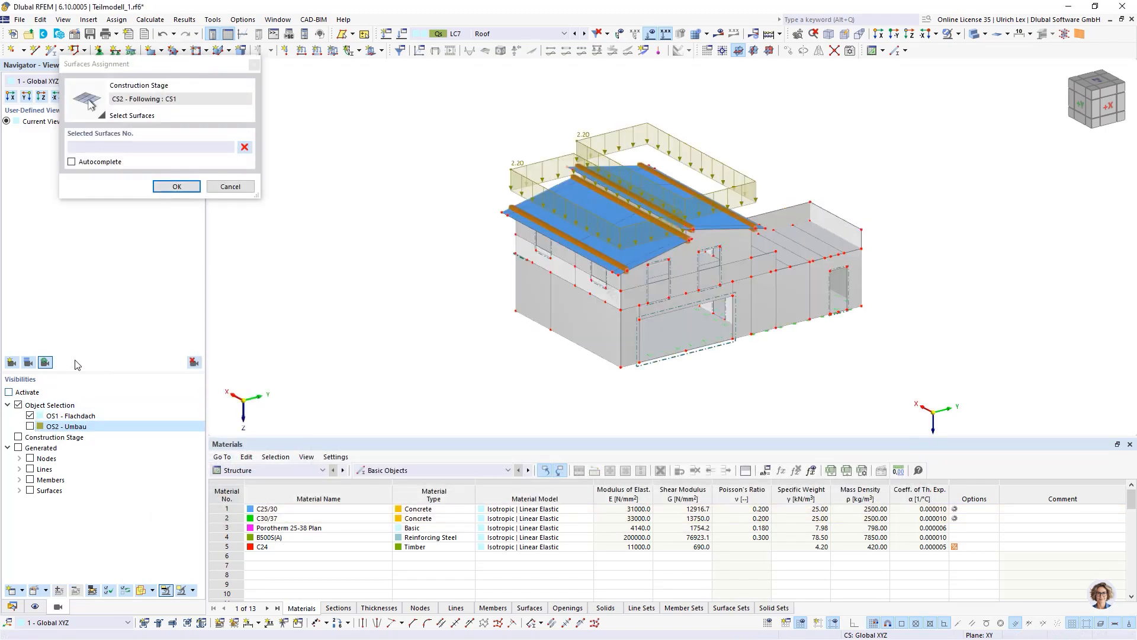
{"action": "scroll", "coordinate": [708, 283], "scroll_direction": "up", "scroll_amount": 3}
{"action": "left_click", "coordinate": [710, 282]}
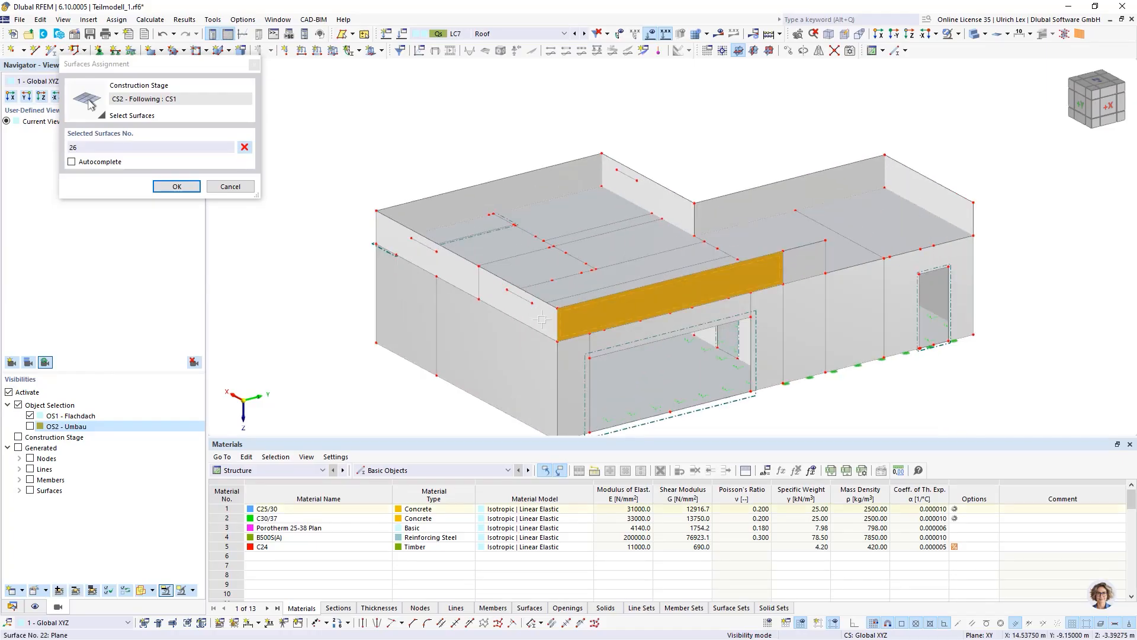
{"action": "left_click", "coordinate": [468, 269]}
{"action": "left_click", "coordinate": [450, 206]}
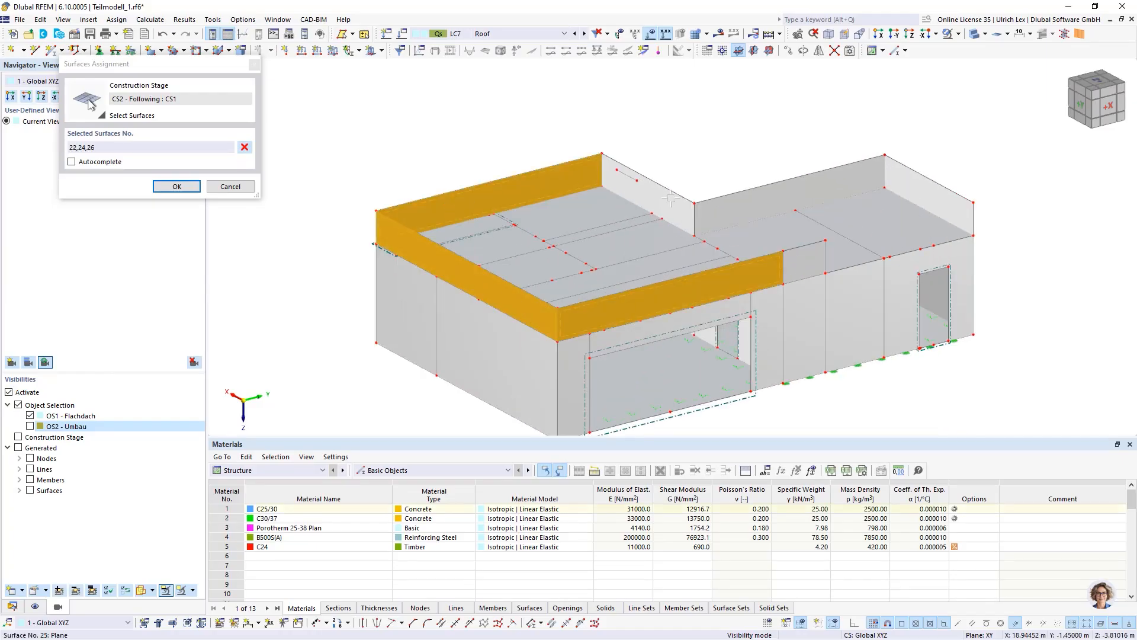
{"action": "left_click", "coordinate": [647, 183]}
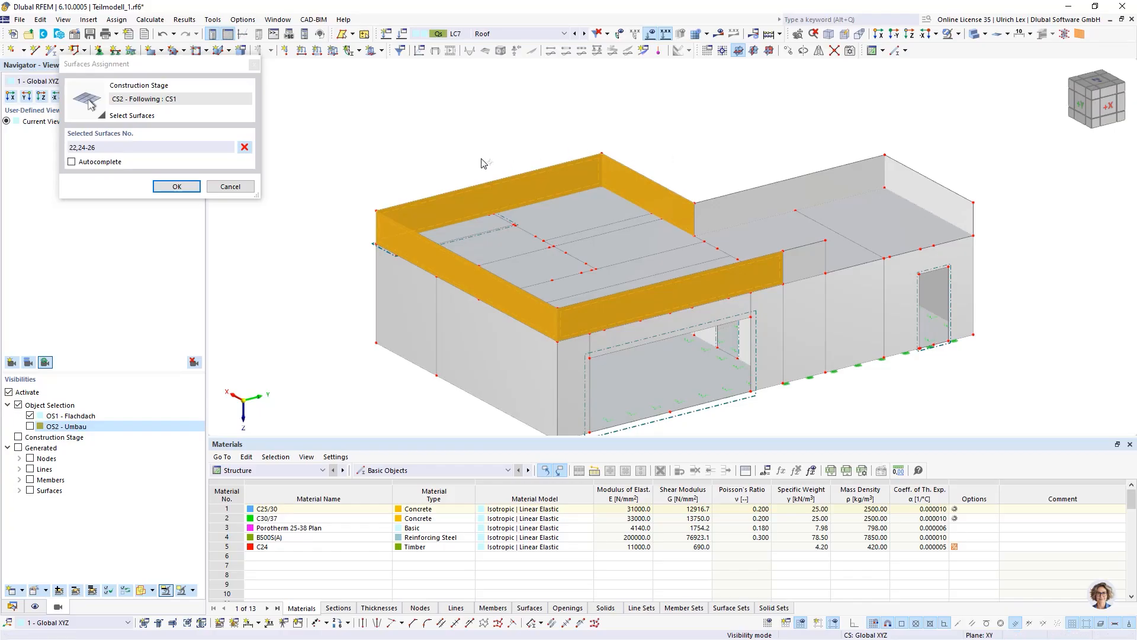
{"action": "left_click", "coordinate": [217, 187]}
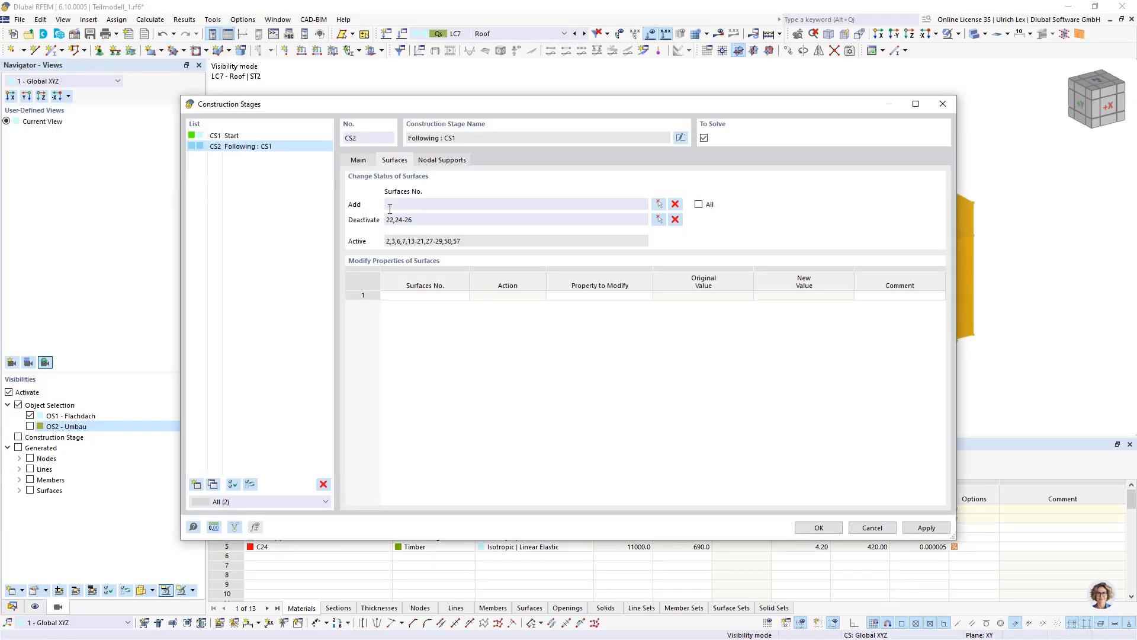
- Open the selection of surfaces to add to CS2, display only OS2 - Umbau, and pick upper-storey outer walls 37 and 38
{"action": "left_click", "coordinate": [658, 204]}
{"action": "left_click", "coordinate": [30, 426]}
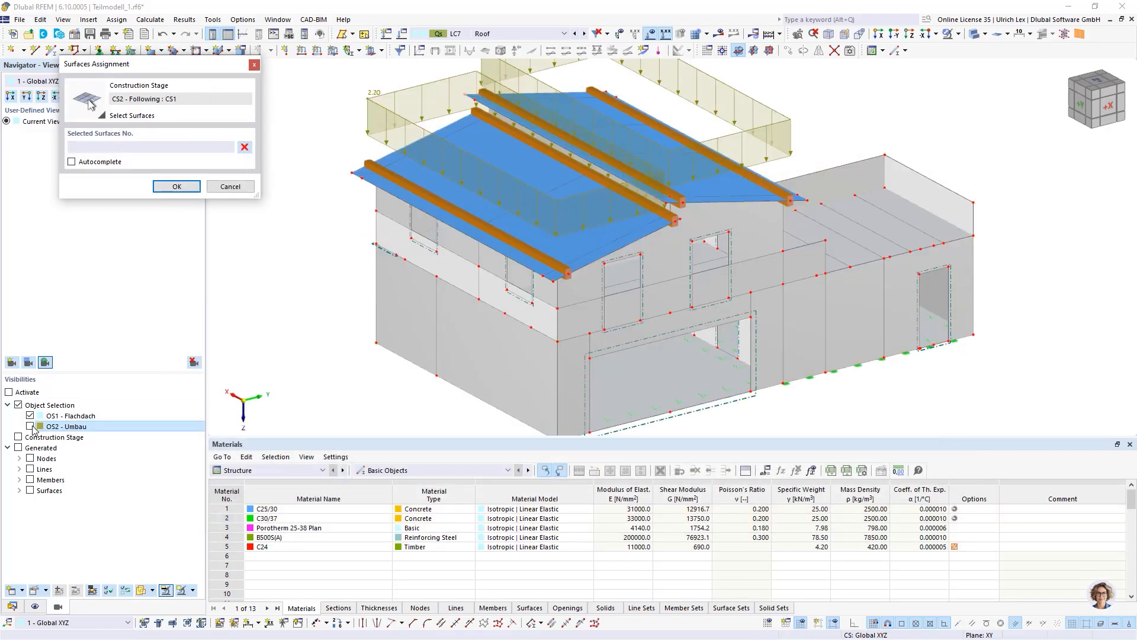
{"action": "left_click", "coordinate": [30, 415]}
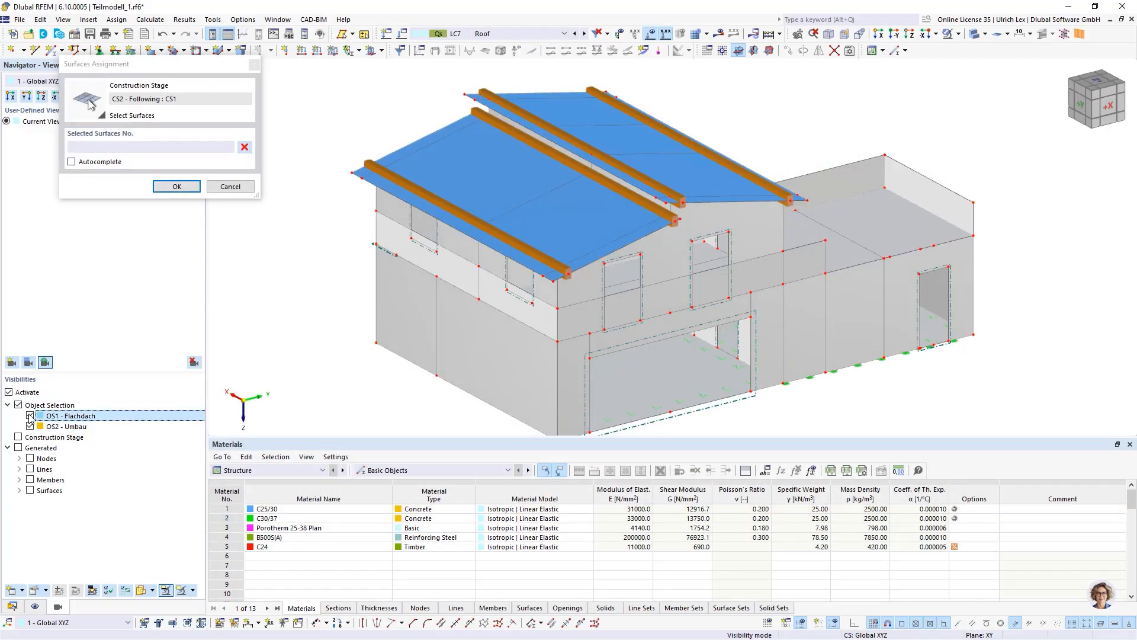
{"action": "left_click", "coordinate": [598, 301]}
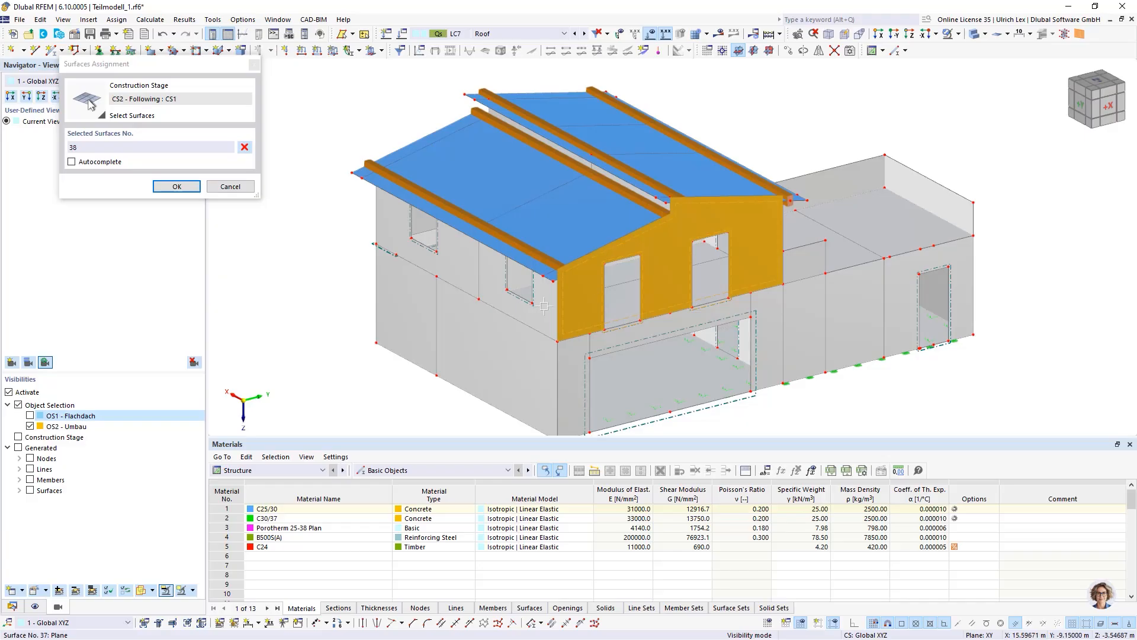
{"action": "left_click", "coordinate": [453, 278]}
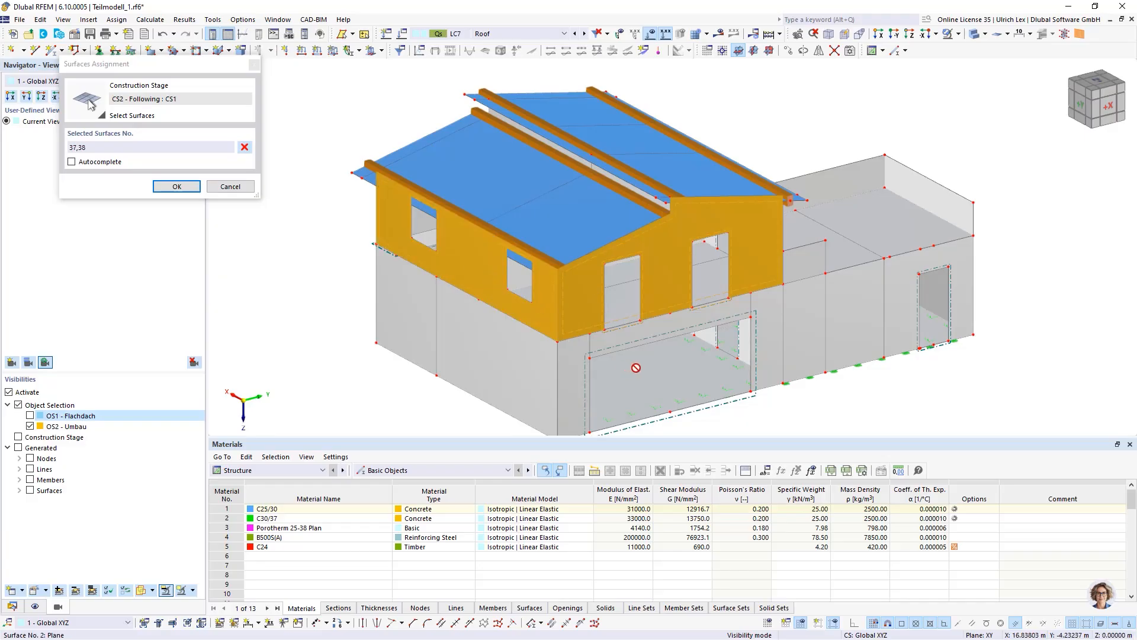
- Extend the CS2 surface selection with upper-storey outer walls 39, 40 and 41 and inner wall 56
{"action": "middle_click_drag", "start_coordinate": [636, 368], "coordinate": [609, 332], "text": "ctrl"}
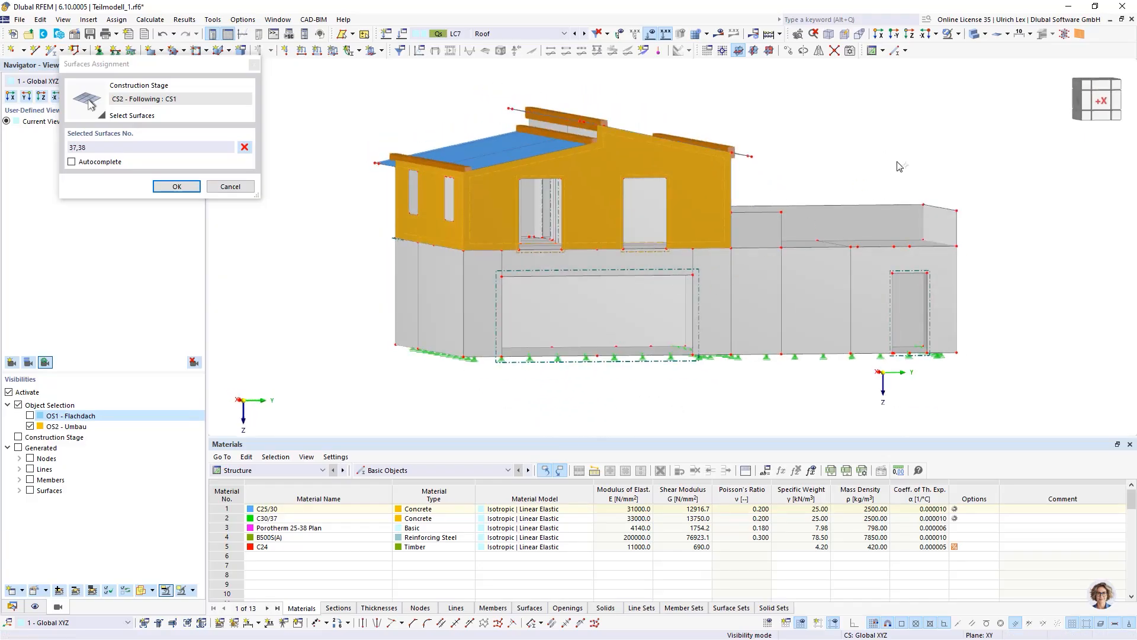
{"action": "middle_click_drag", "start_coordinate": [901, 165], "coordinate": [778, 174], "text": "ctrl"}
{"action": "scroll", "coordinate": [611, 193], "scroll_direction": "up", "scroll_amount": 1}
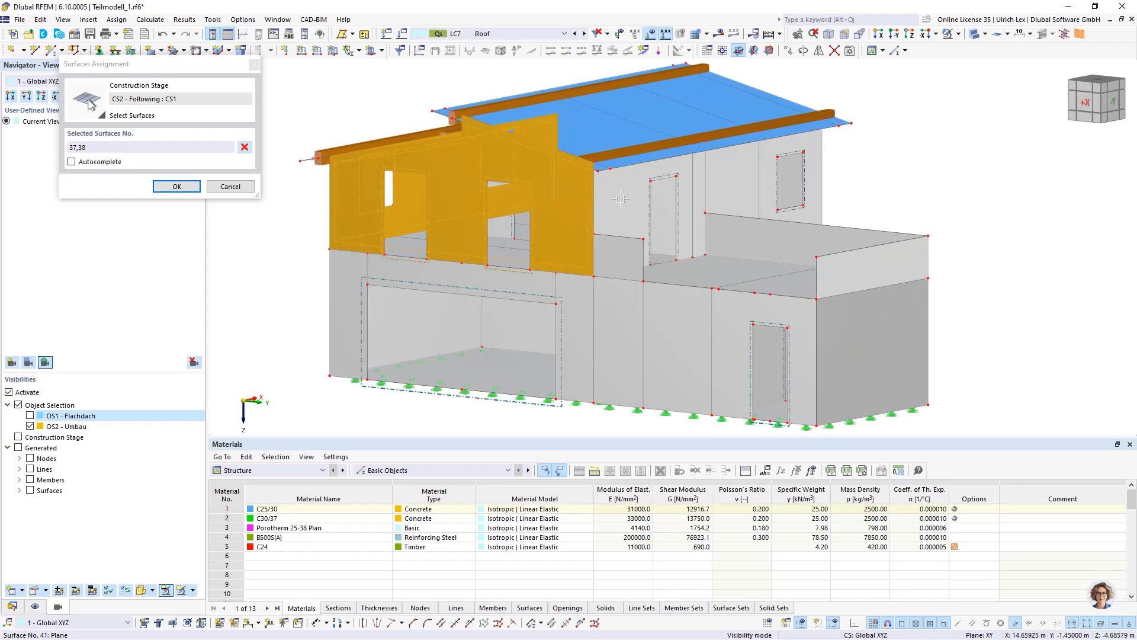
{"action": "left_click", "coordinate": [612, 193]}
{"action": "left_click", "coordinate": [738, 175]}
{"action": "middle_click_drag", "start_coordinate": [738, 174], "coordinate": [672, 211], "text": "ctrl"}
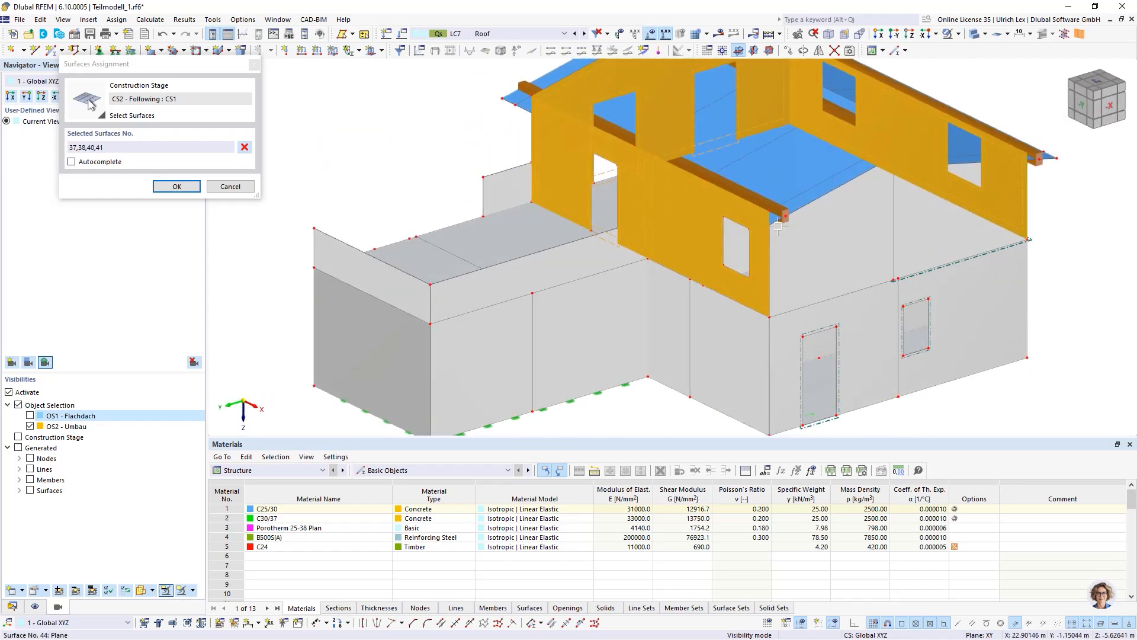
{"action": "left_click", "coordinate": [812, 248]}
{"action": "left_click", "coordinate": [738, 257]}
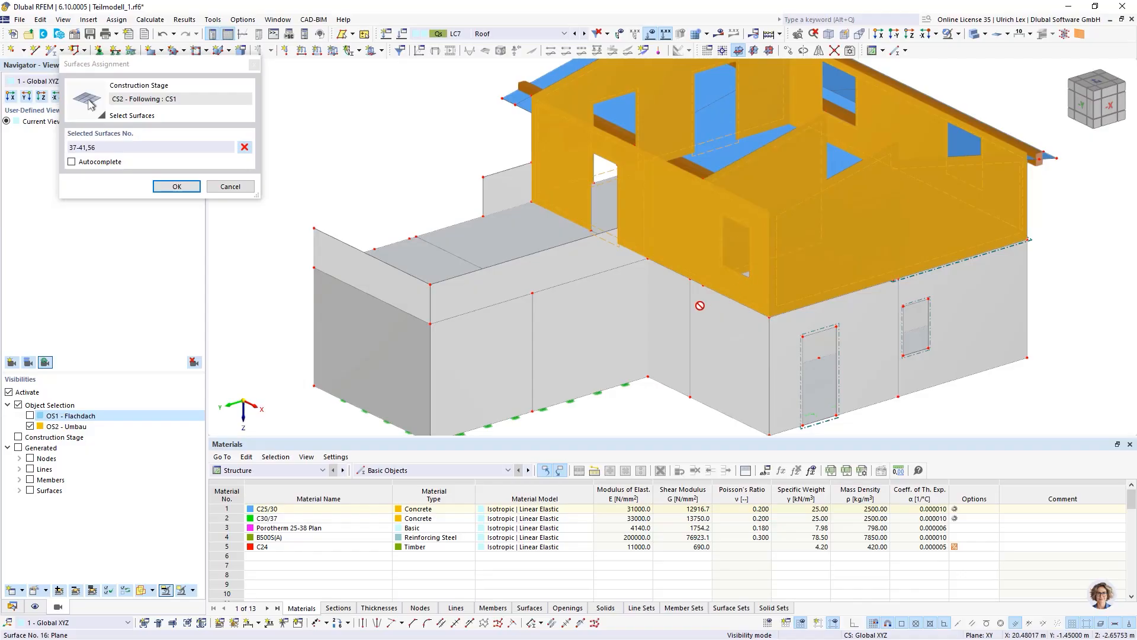
- Pick the upper-storey inner walls 55 and 53 through the window and door openings for the CS2 surface selection
{"action": "middle_click_drag", "start_coordinate": [710, 316], "coordinate": [790, 285], "text": "ctrl"}
{"action": "scroll", "coordinate": [807, 203], "scroll_direction": "up", "scroll_amount": 6}
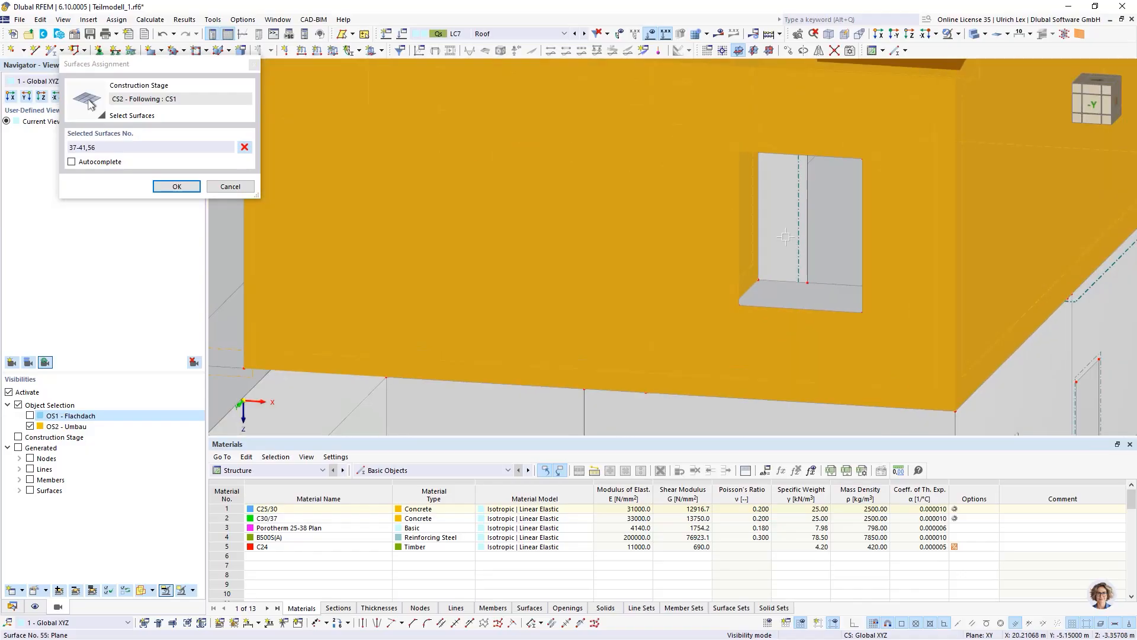
{"action": "left_click", "coordinate": [792, 243]}
{"action": "scroll", "coordinate": [724, 234], "scroll_direction": "down", "scroll_amount": 7}
{"action": "middle_click_drag", "start_coordinate": [712, 256], "coordinate": [932, 303], "text": "ctrl"}
{"action": "scroll", "coordinate": [539, 272], "scroll_direction": "up", "scroll_amount": 8}
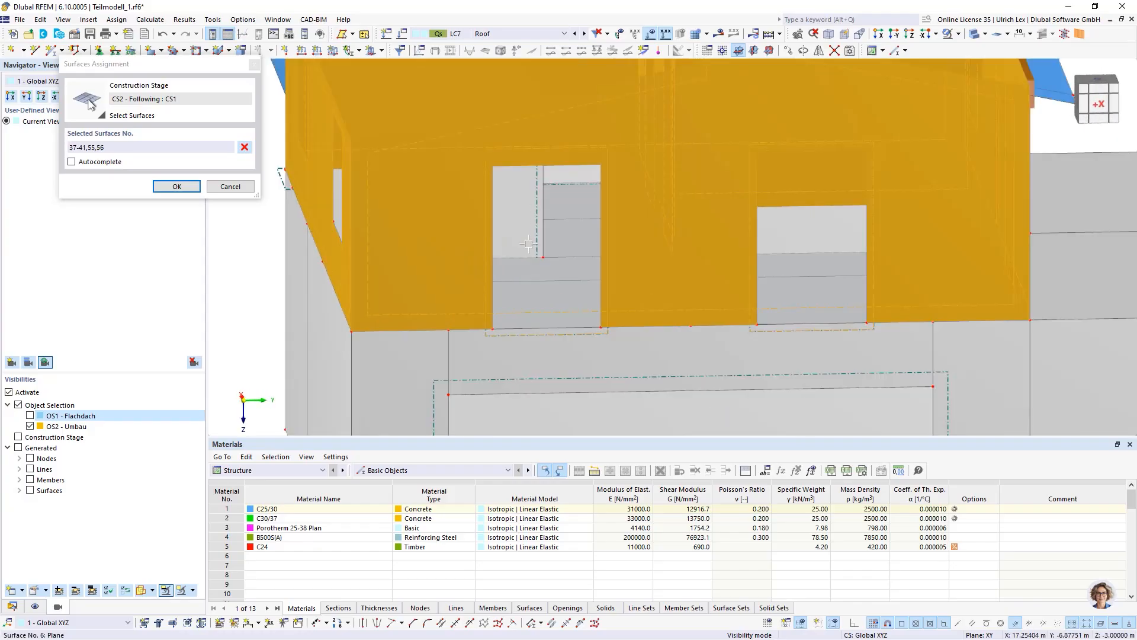
{"action": "left_click", "coordinate": [513, 176]}
{"action": "scroll", "coordinate": [536, 228], "scroll_direction": "down", "scroll_amount": 8}
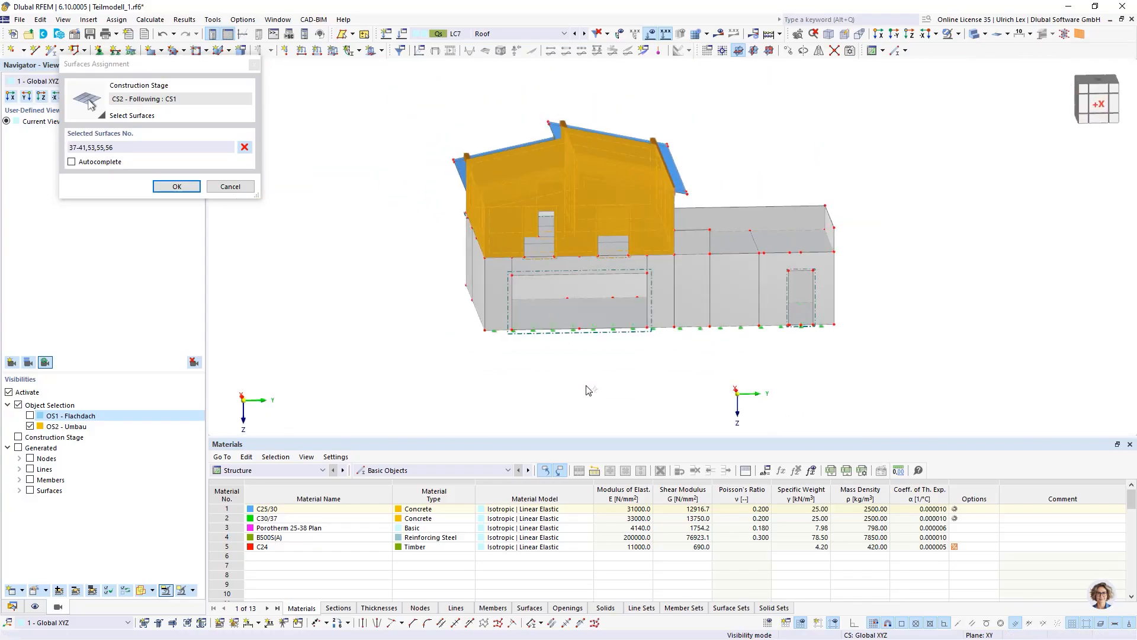
- Include the ground-floor wall surface 54 and assign the complete selection, 37-41 and 53-56, as surfaces added in CS2
{"action": "middle_click_drag", "start_coordinate": [589, 388], "coordinate": [608, 368], "text": "ctrl"}
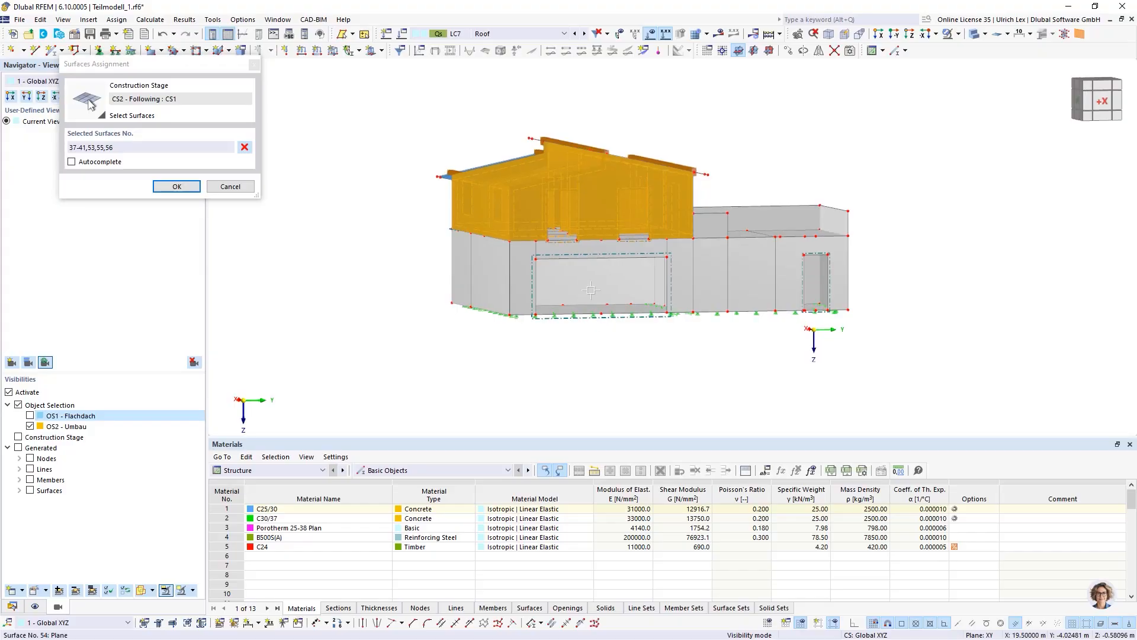
{"action": "scroll", "coordinate": [601, 284], "scroll_direction": "up", "scroll_amount": 5}
{"action": "left_click", "coordinate": [598, 268]}
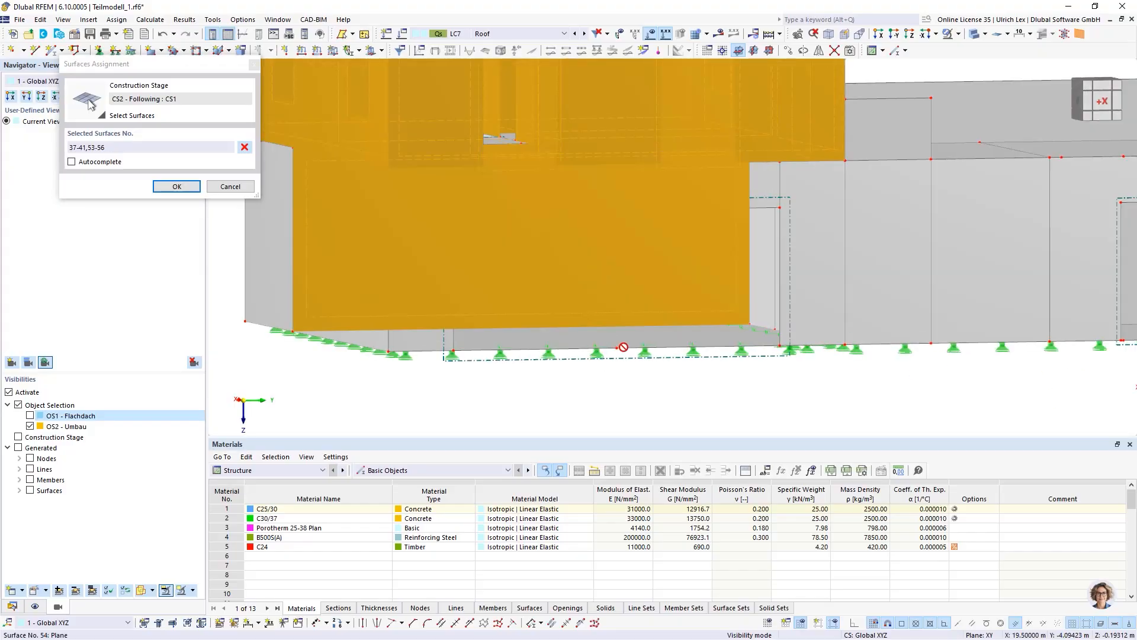
{"action": "scroll", "coordinate": [598, 268], "scroll_direction": "down", "scroll_amount": 8}
{"action": "middle_click_drag", "start_coordinate": [573, 382], "coordinate": [655, 386], "text": "ctrl"}
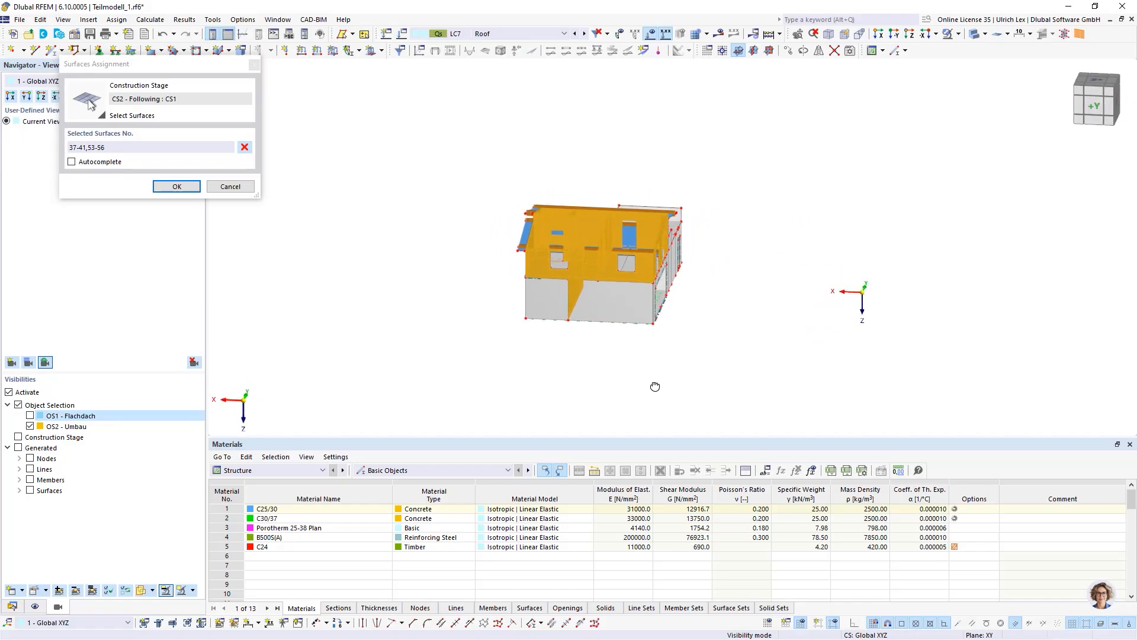
{"action": "scroll", "coordinate": [670, 287], "scroll_direction": "up", "scroll_amount": 4}
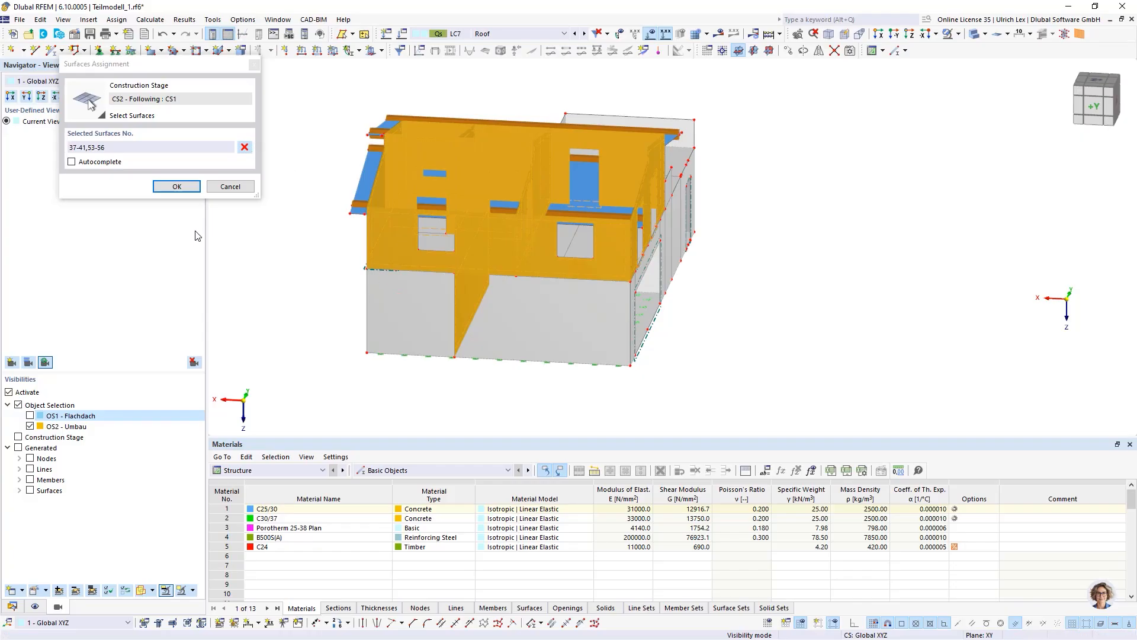
{"action": "left_click_drag", "start_coordinate": [182, 65], "coordinate": [266, 89]}
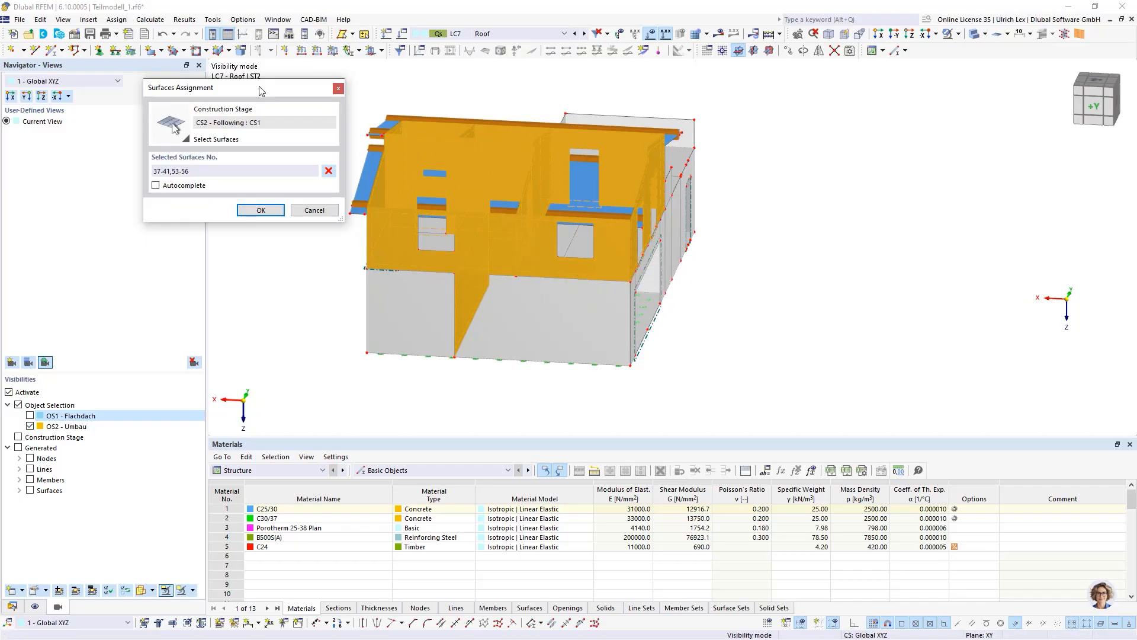
{"action": "left_click_drag", "start_coordinate": [256, 90], "coordinate": [219, 122]}
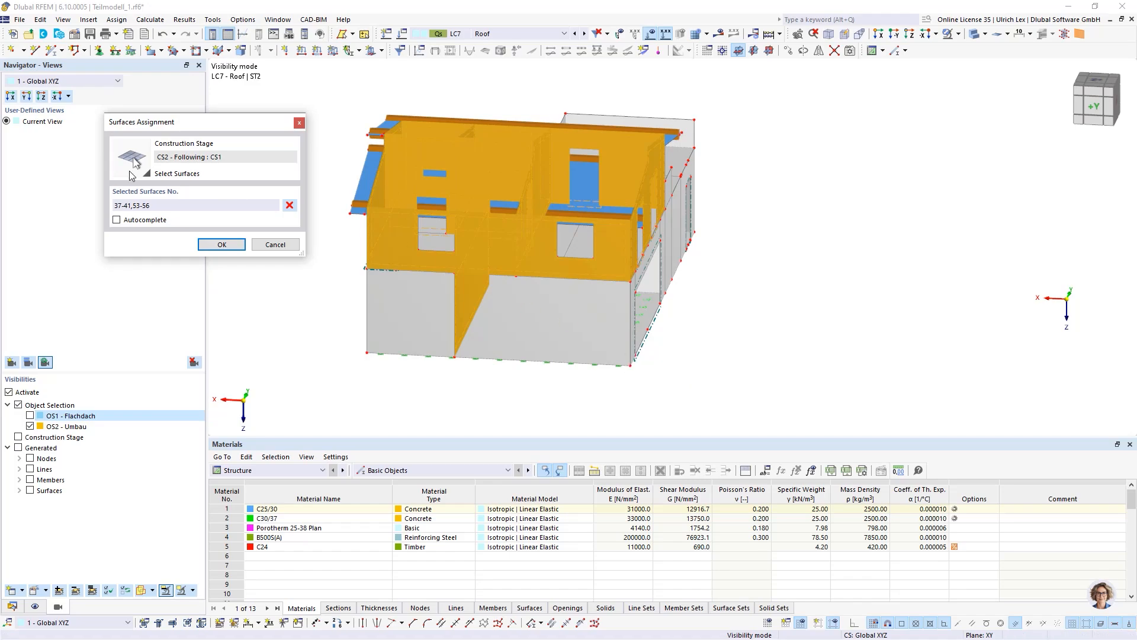
{"action": "left_click", "coordinate": [221, 245]}
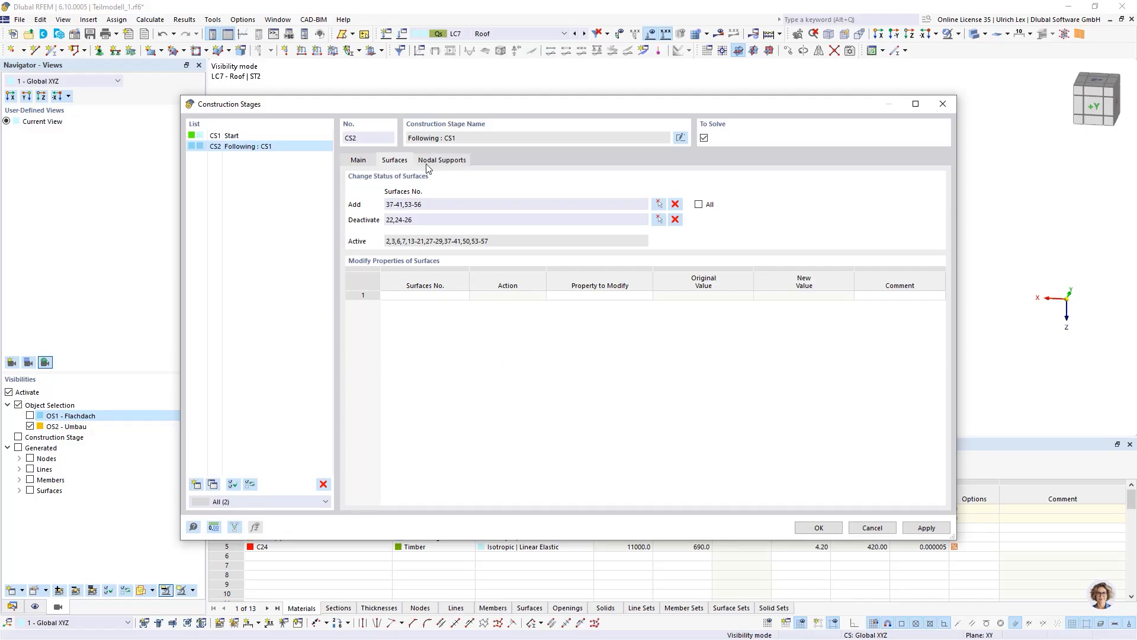
- Enable member changes for CS2 and add all members to this stage
{"action": "left_click", "coordinate": [365, 165]}
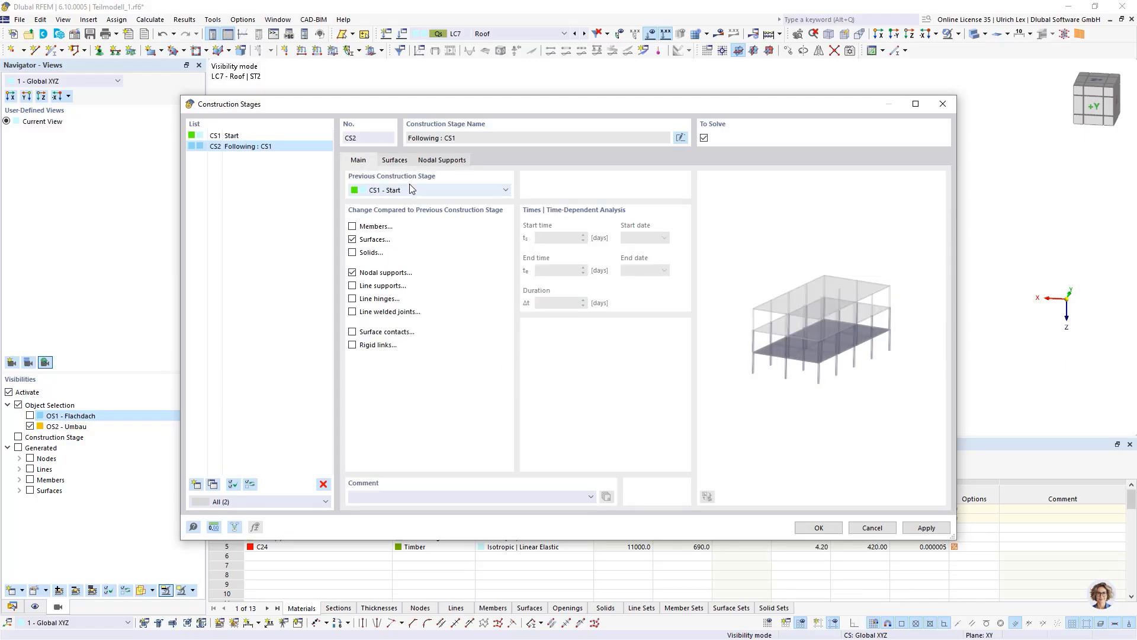
{"action": "left_click", "coordinate": [352, 226]}
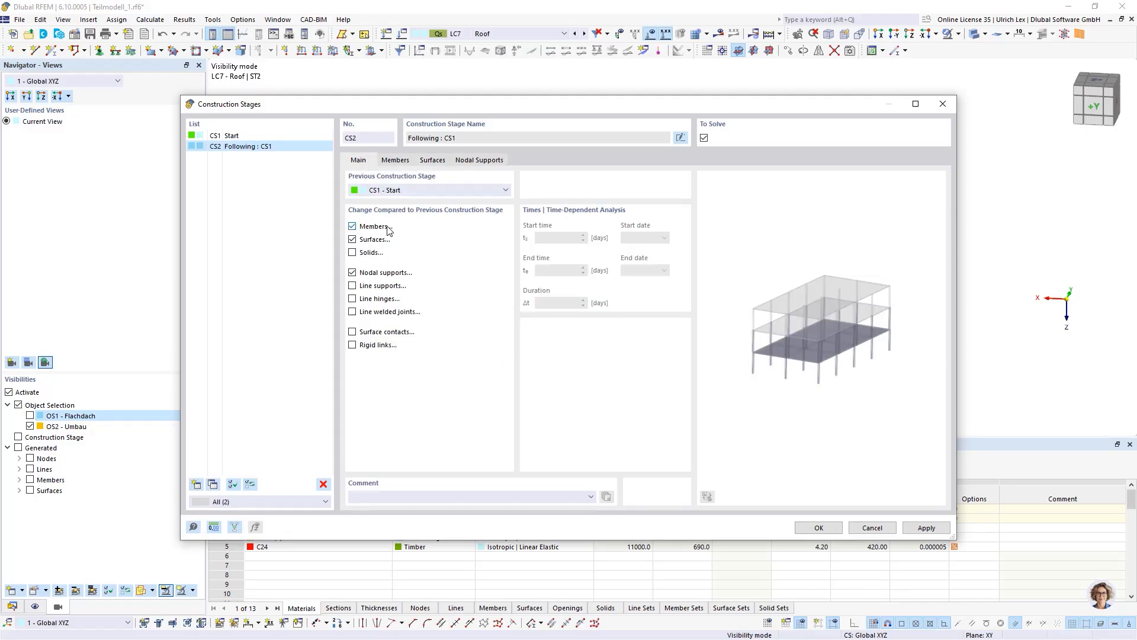
{"action": "left_click", "coordinate": [396, 161]}
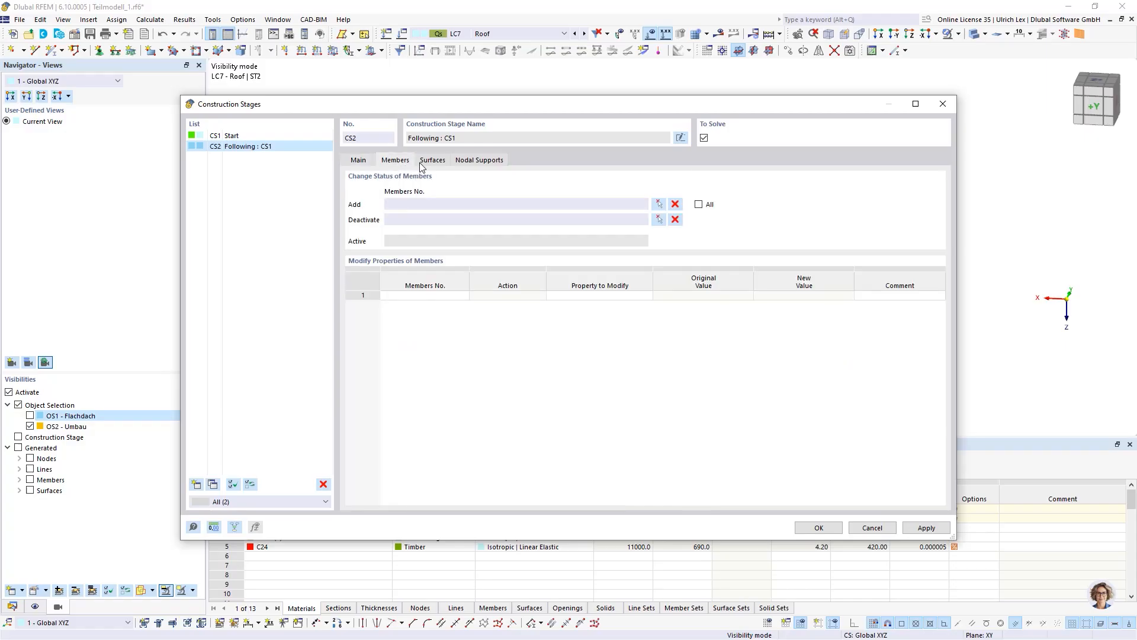
{"action": "left_click", "coordinate": [699, 204]}
{"action": "left_click", "coordinate": [359, 160]}
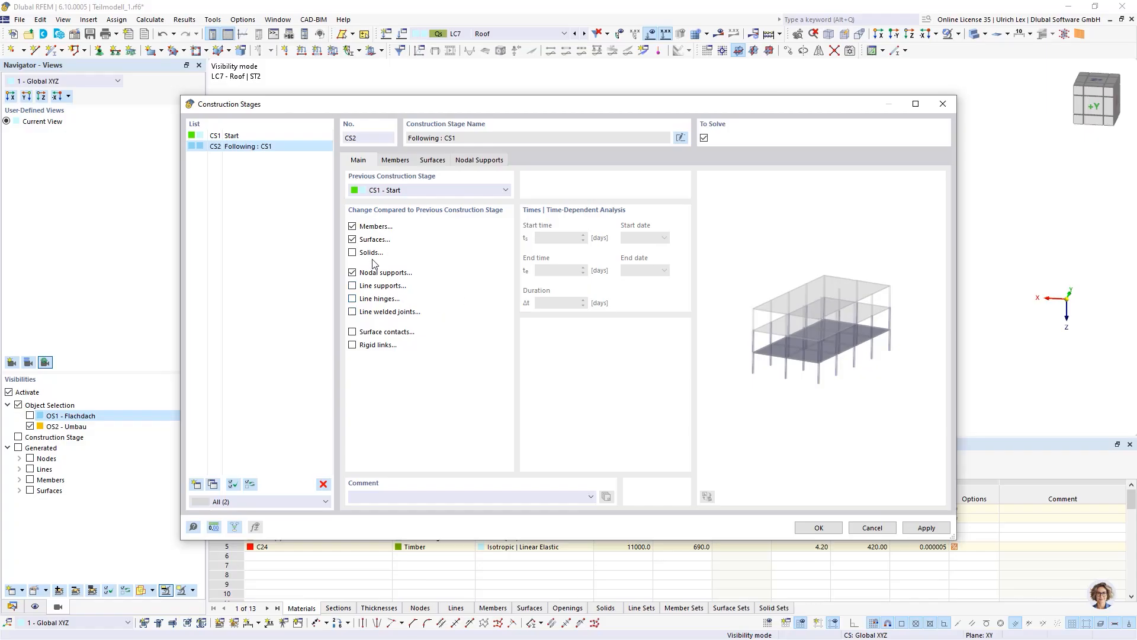
- Save the CS2 definition and expand the construction stages of Teilmodell_1 in the model data tree
{"action": "left_click", "coordinate": [818, 527]}
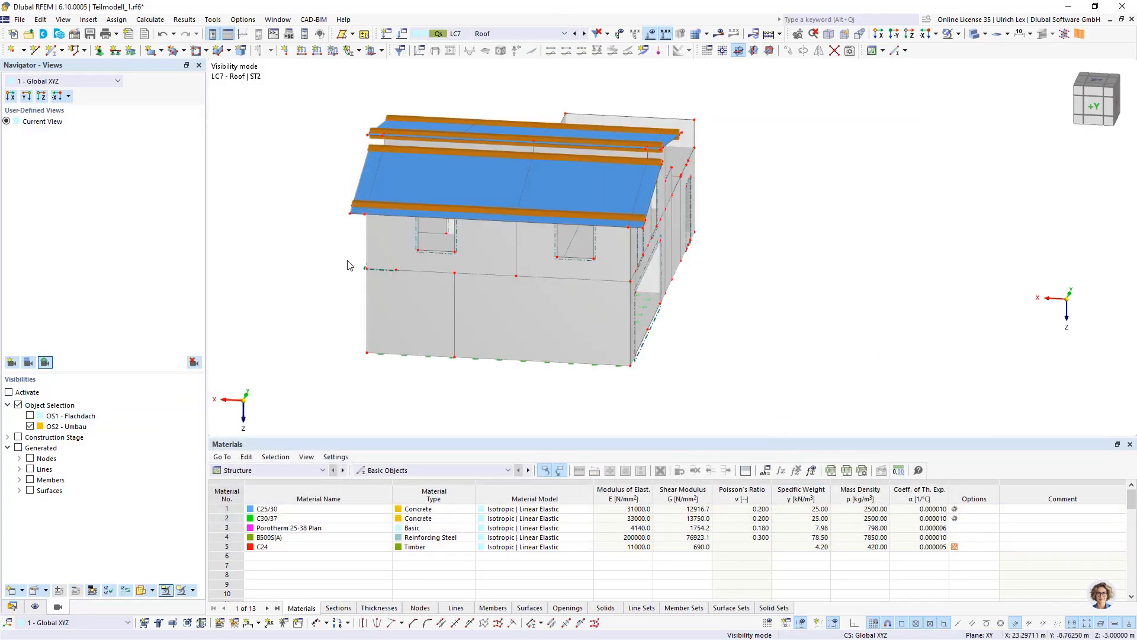
{"action": "left_click", "coordinate": [13, 606]}
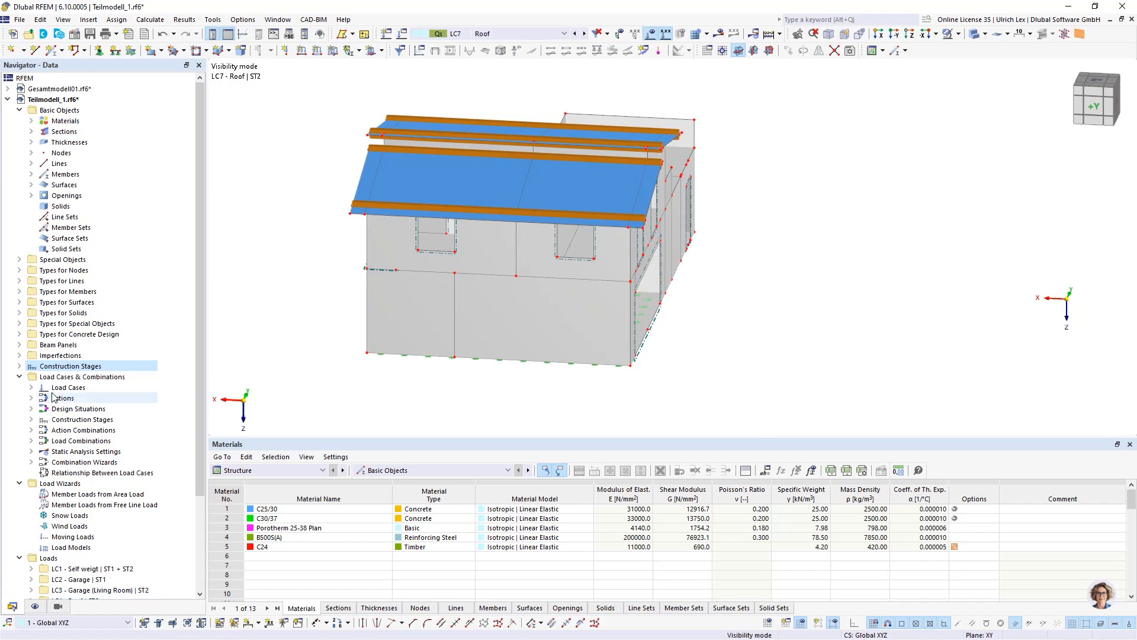
{"action": "left_click", "coordinate": [20, 366]}
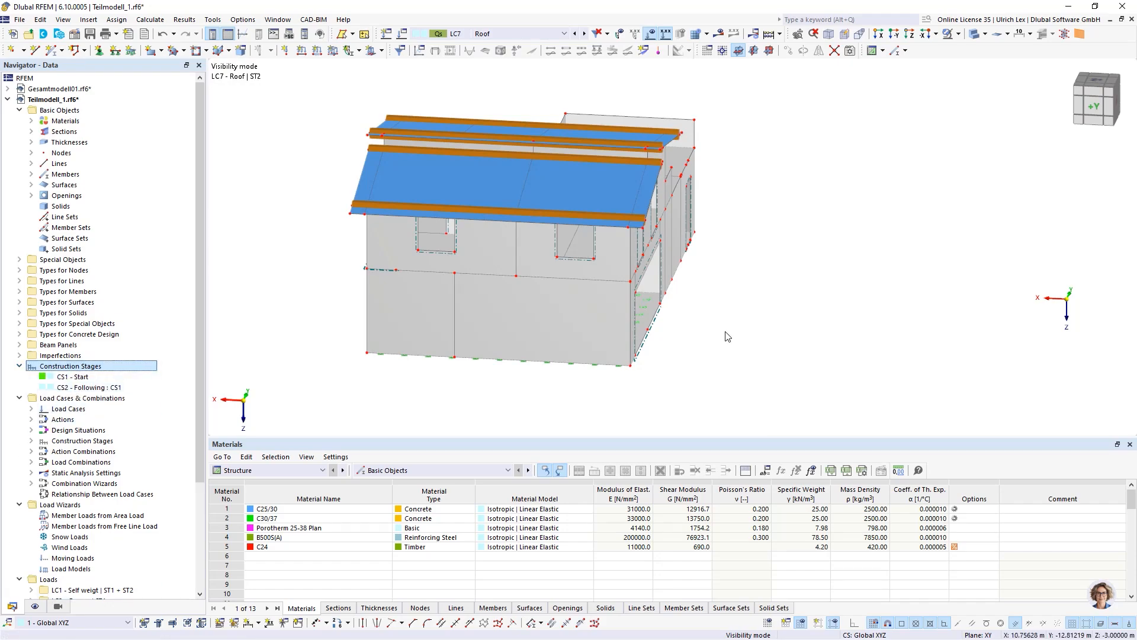
- Display construction stage CS1 and switch off the object selection visibility so that only the construction stage filter applies
{"action": "left_click", "coordinate": [565, 33]}
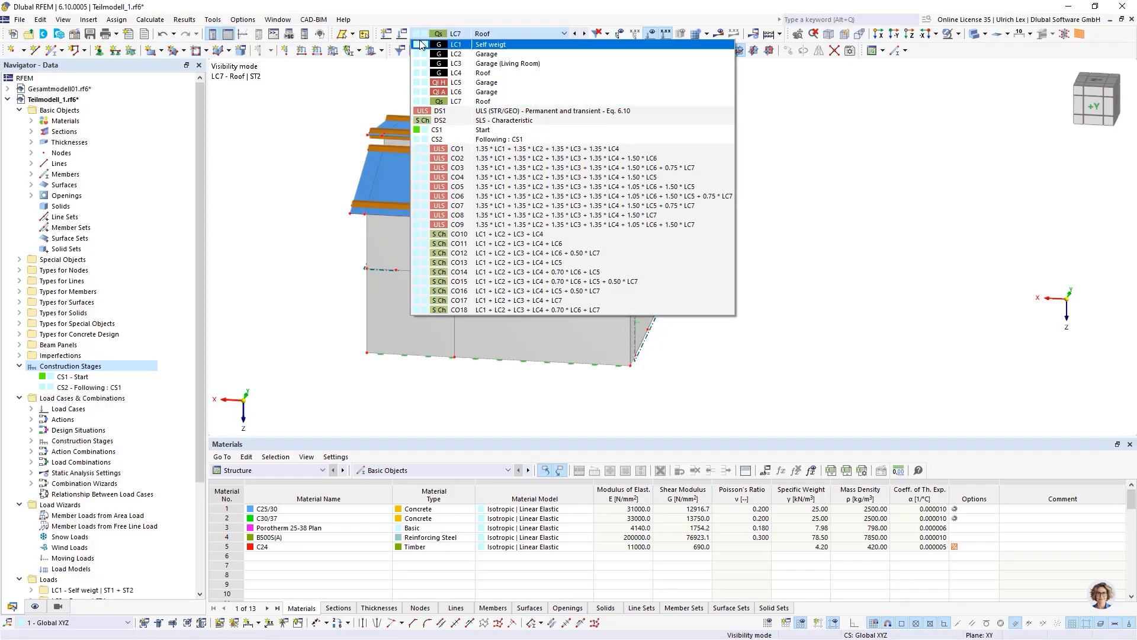
{"action": "left_click", "coordinate": [547, 130]}
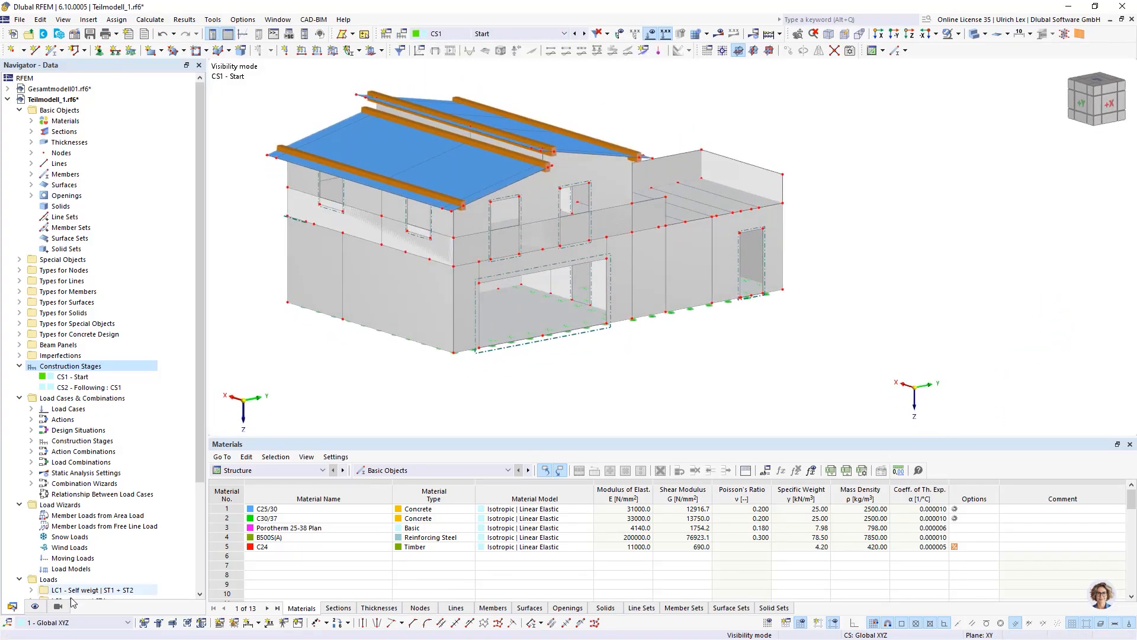
{"action": "left_click", "coordinate": [55, 607]}
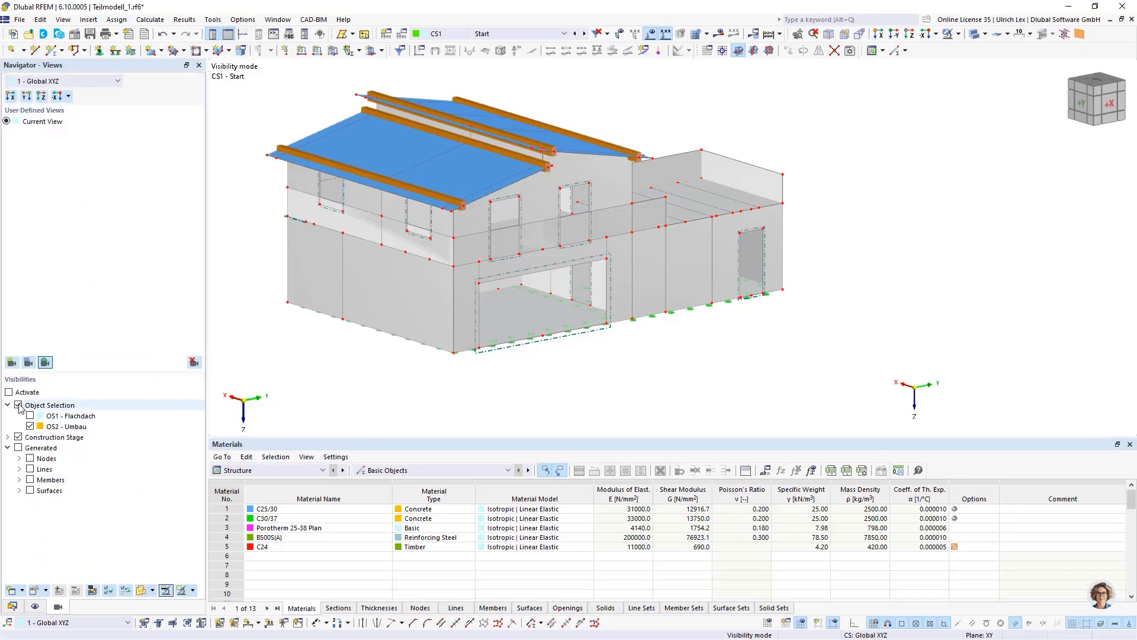
{"action": "left_click", "coordinate": [18, 405]}
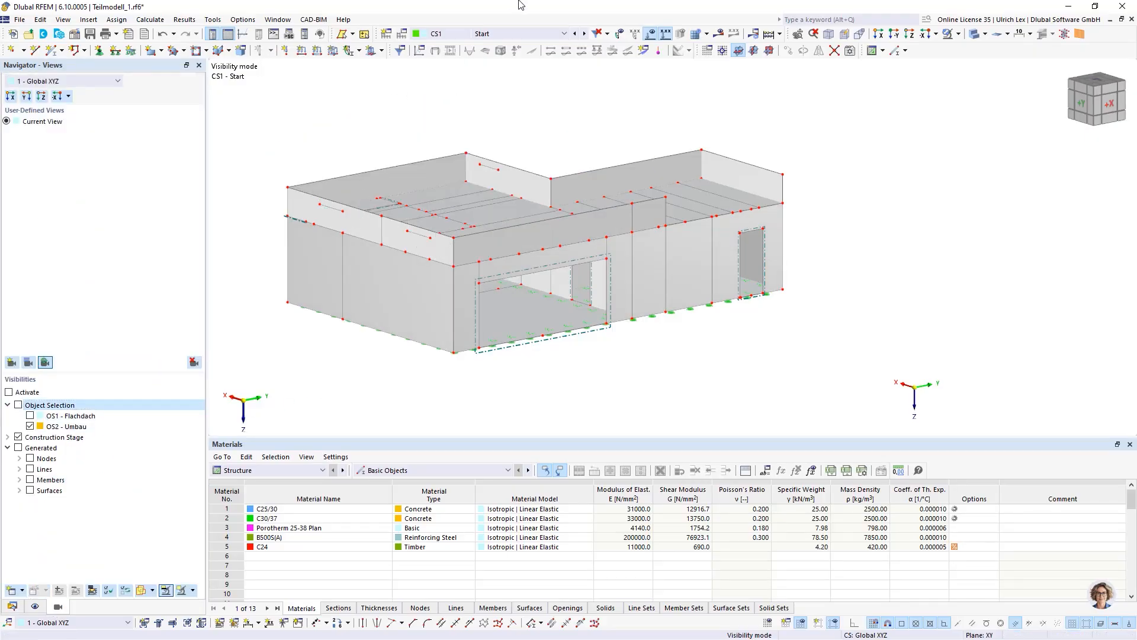
- Switch the display to load case LC6 and back to construction stage CS1 to compare the shown structure
{"action": "left_click", "coordinate": [552, 34]}
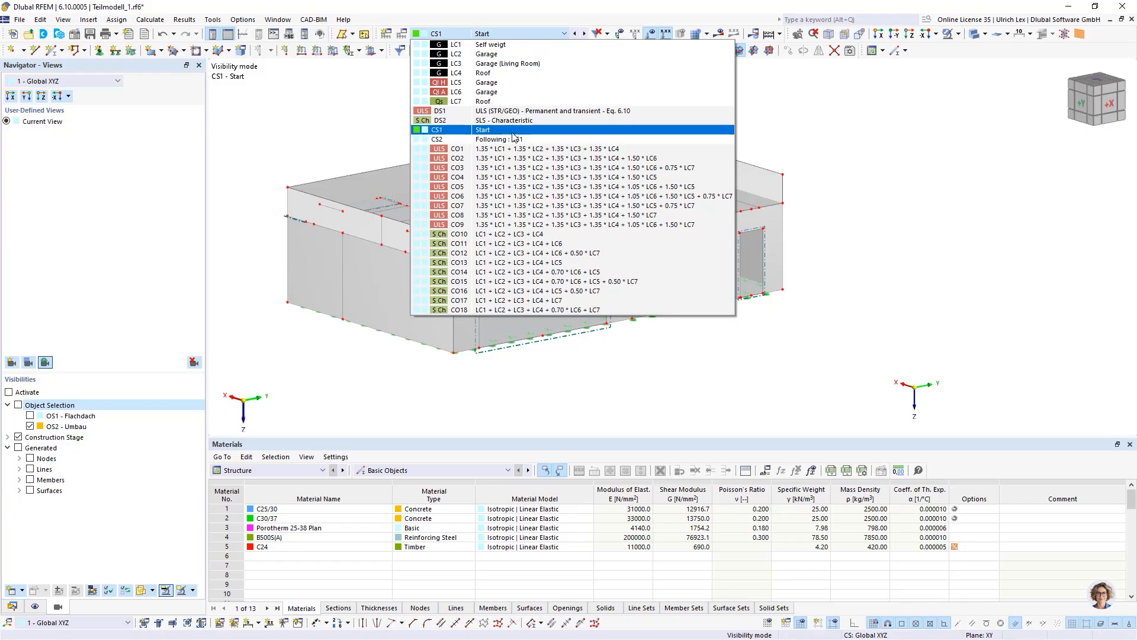
{"action": "left_click", "coordinate": [520, 92]}
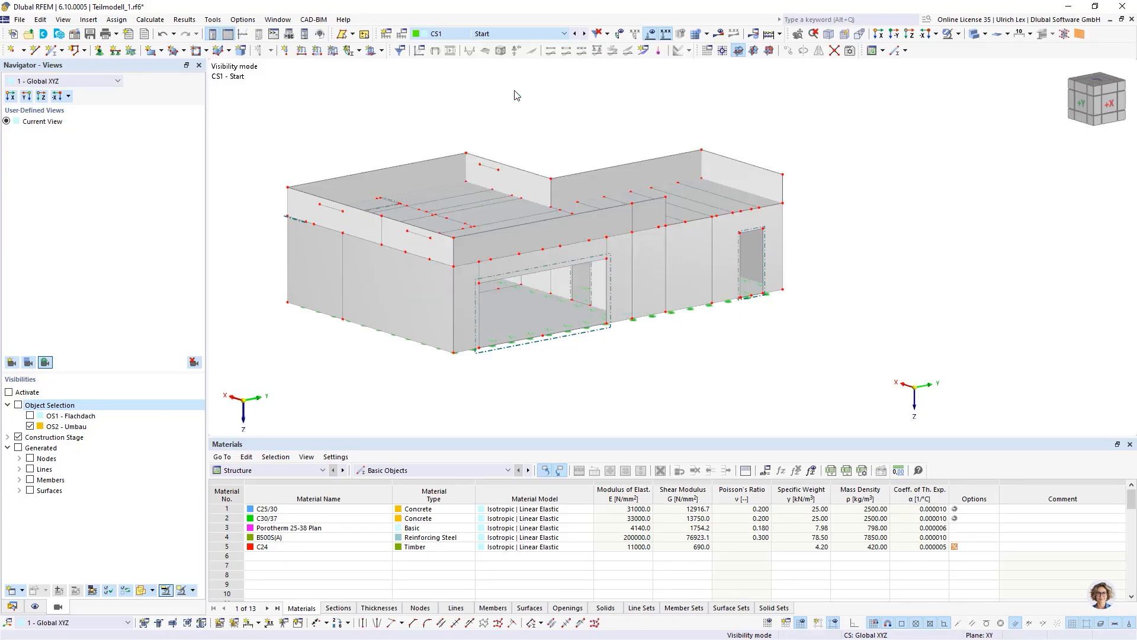
{"action": "left_click", "coordinate": [530, 34]}
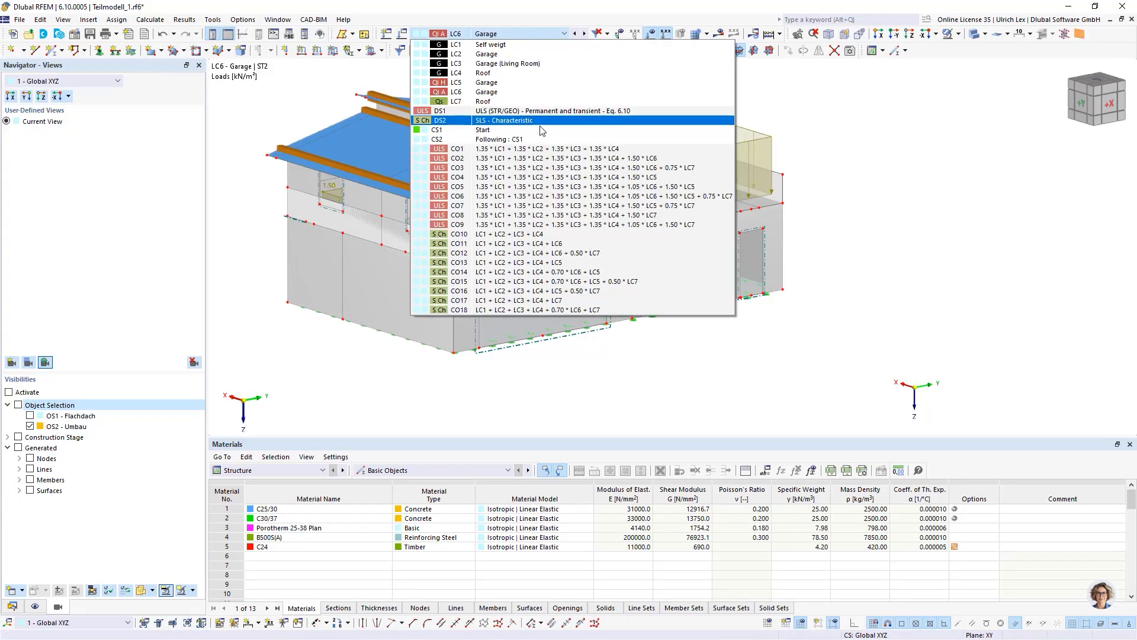
{"action": "left_click", "coordinate": [542, 127]}
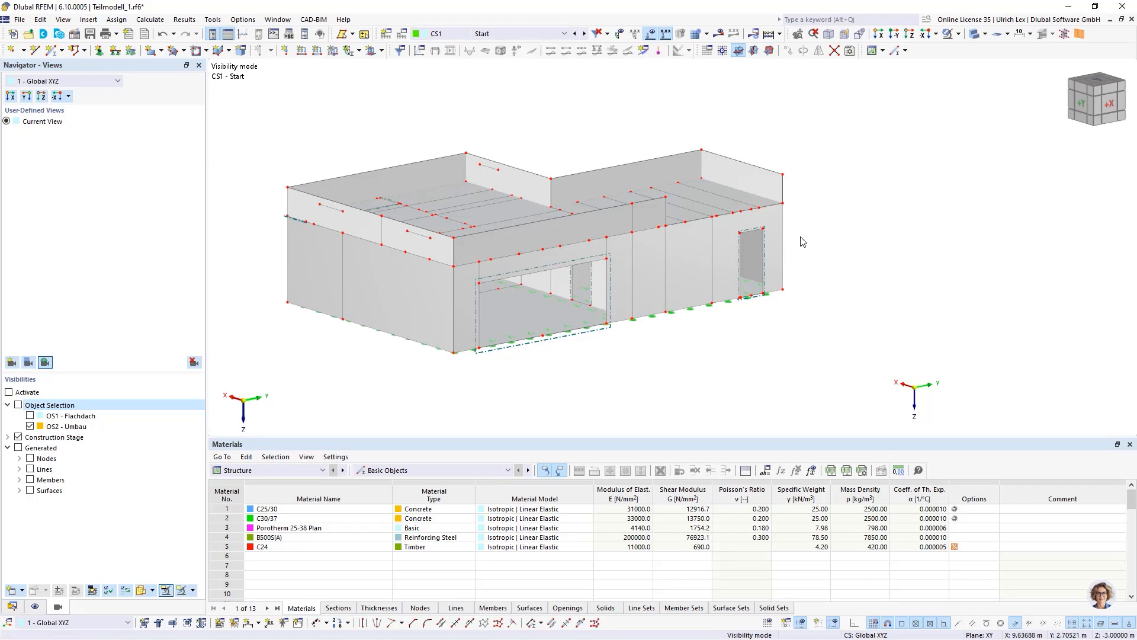
- Display construction stage CS2 and examine its upper storey, roof and floor strip 57 for missing or wrongly active surfaces
{"action": "middle_click_drag", "start_coordinate": [886, 232], "coordinate": [793, 205], "text": "ctrl"}
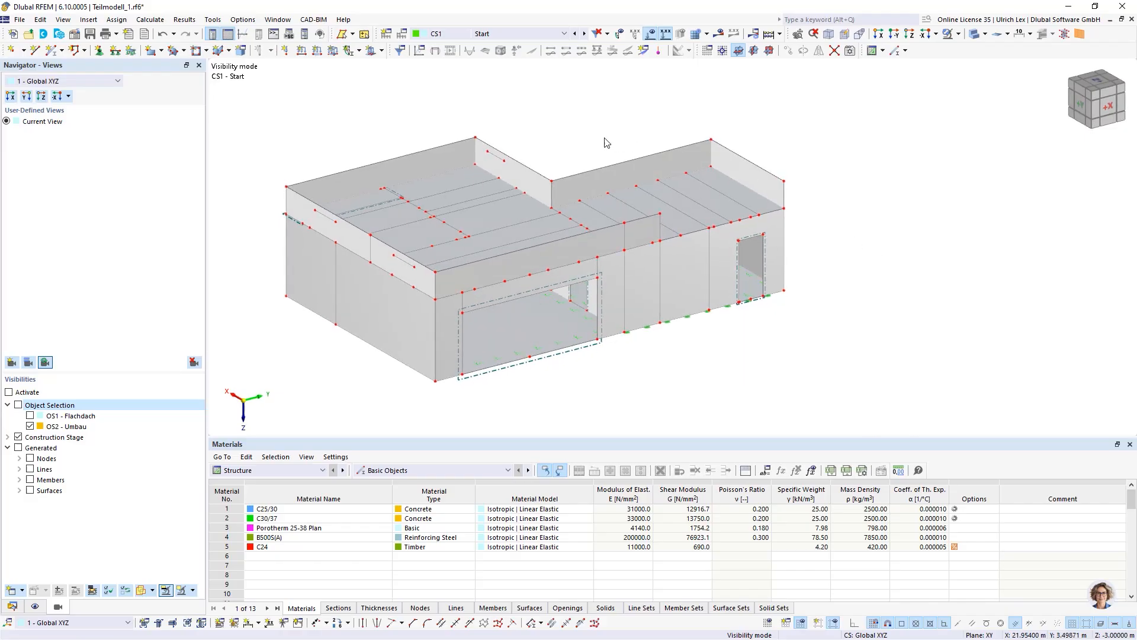
{"action": "left_click", "coordinate": [584, 34]}
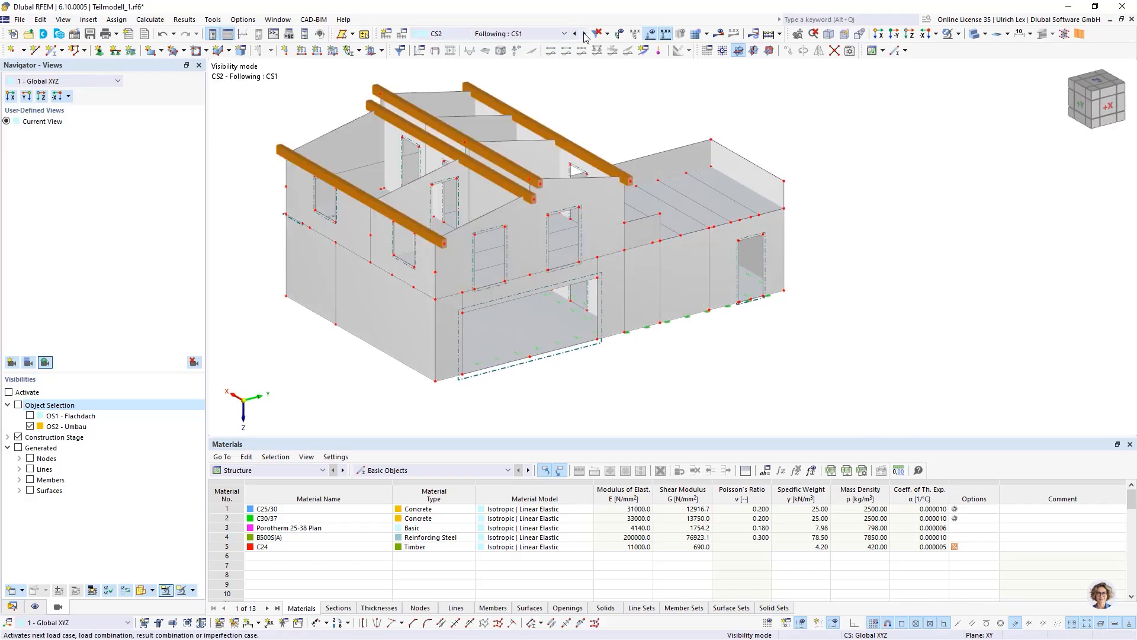
{"action": "middle_click_drag", "start_coordinate": [623, 355], "coordinate": [655, 406], "text": "ctrl"}
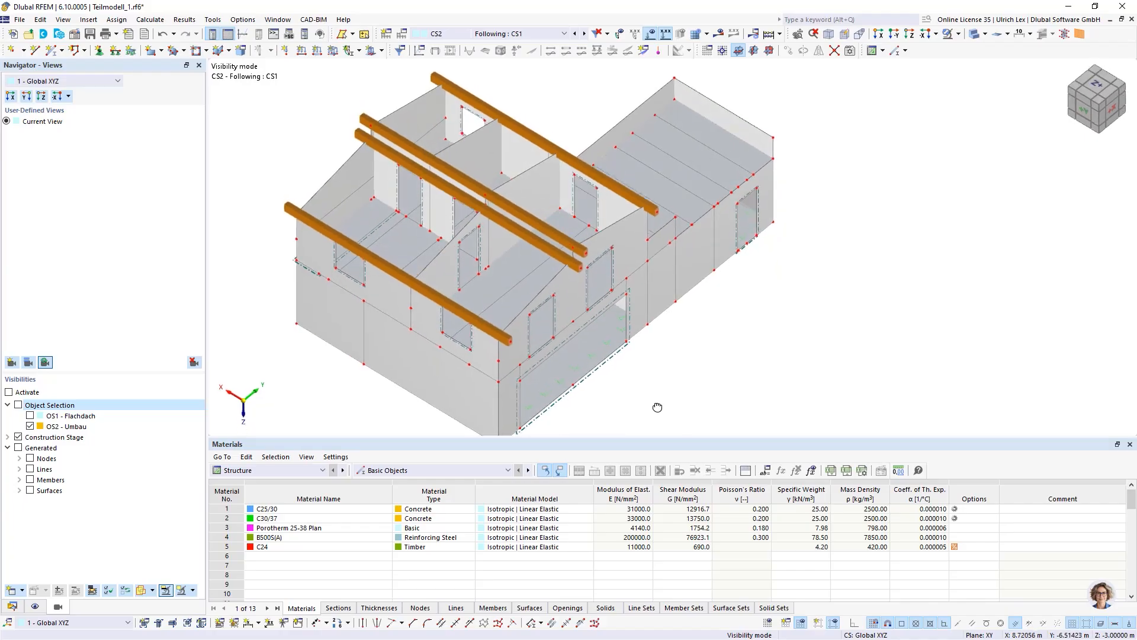
{"action": "middle_click_drag", "start_coordinate": [442, 200], "coordinate": [450, 175], "text": "ctrl"}
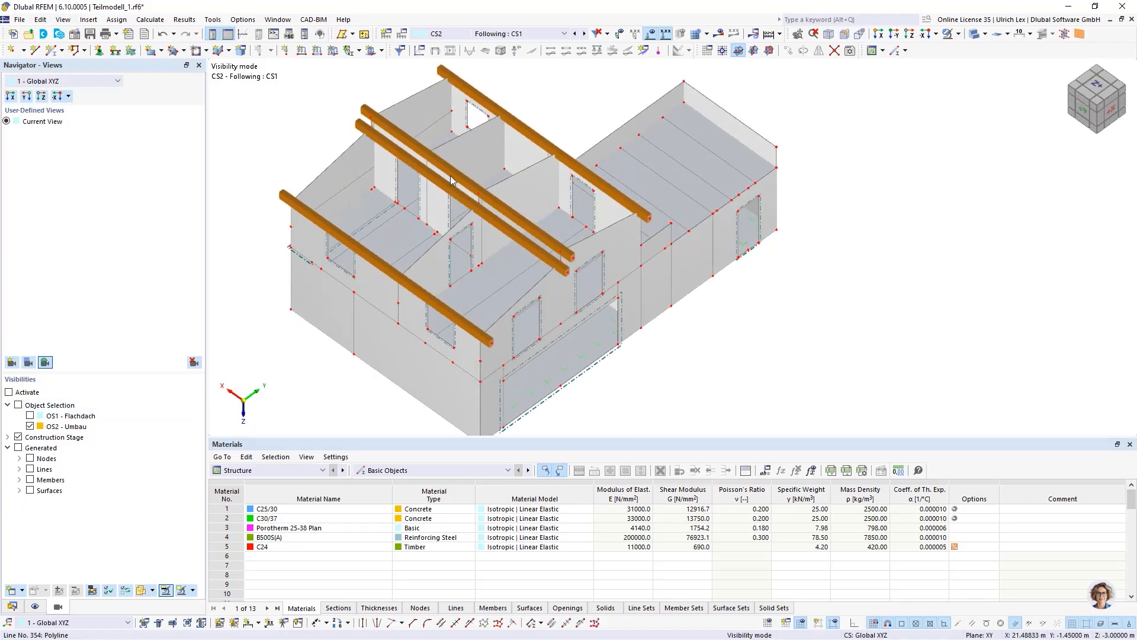
{"action": "left_click", "coordinate": [366, 212]}
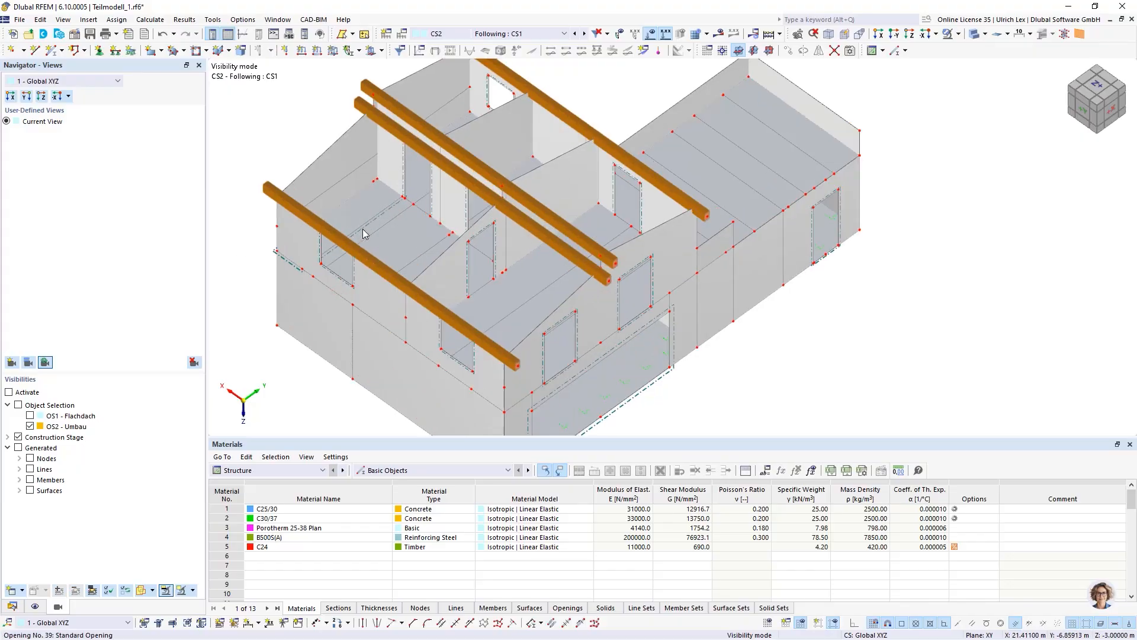
{"action": "scroll", "coordinate": [397, 183], "scroll_direction": "up", "scroll_amount": 5}
{"action": "left_click", "coordinate": [424, 164]}
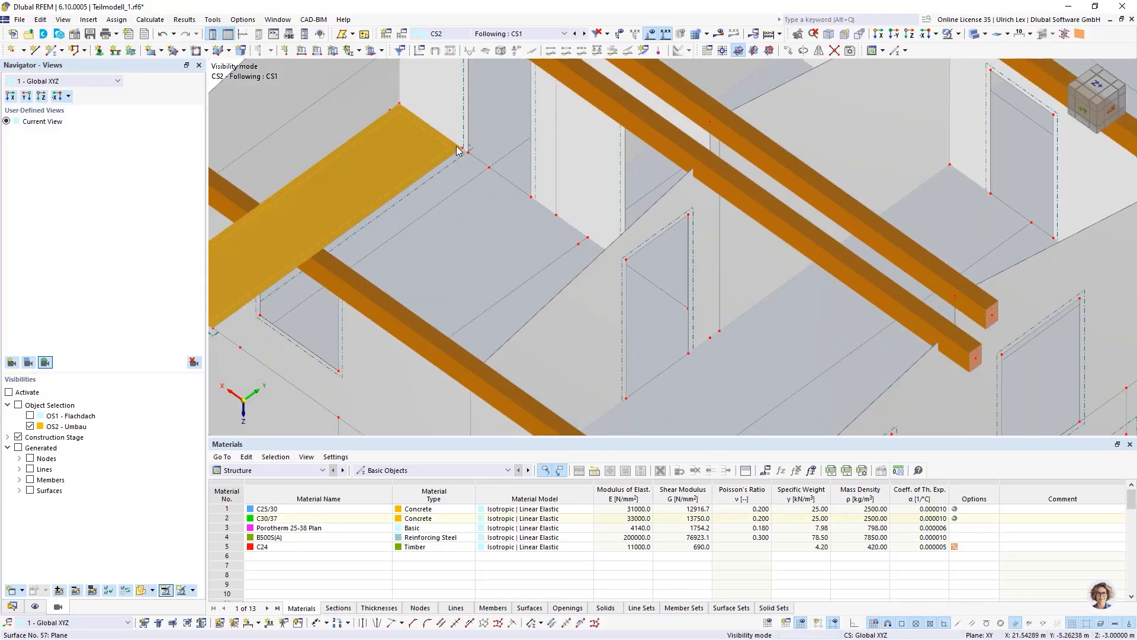
{"action": "scroll", "coordinate": [429, 157], "scroll_direction": "down", "scroll_amount": 5}
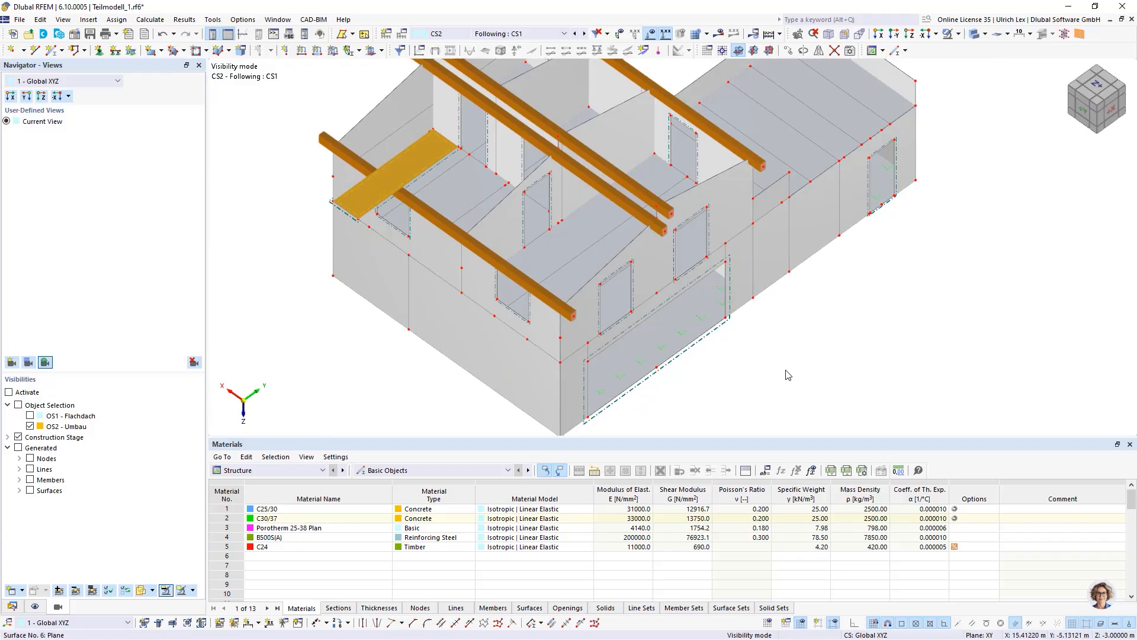
{"action": "middle_click_drag", "start_coordinate": [817, 368], "coordinate": [780, 329], "text": "ctrl"}
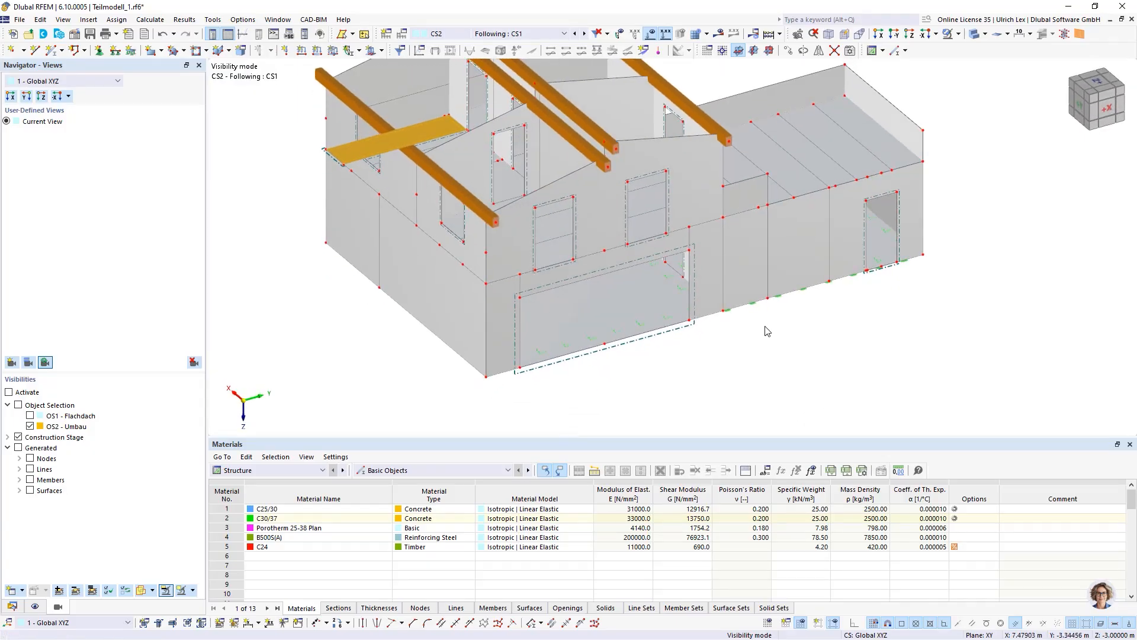
{"action": "scroll", "coordinate": [767, 330], "scroll_direction": "down", "scroll_amount": 2}
{"action": "left_click", "coordinate": [813, 129]}
{"action": "scroll", "coordinate": [812, 126], "scroll_direction": "up", "scroll_amount": 2}
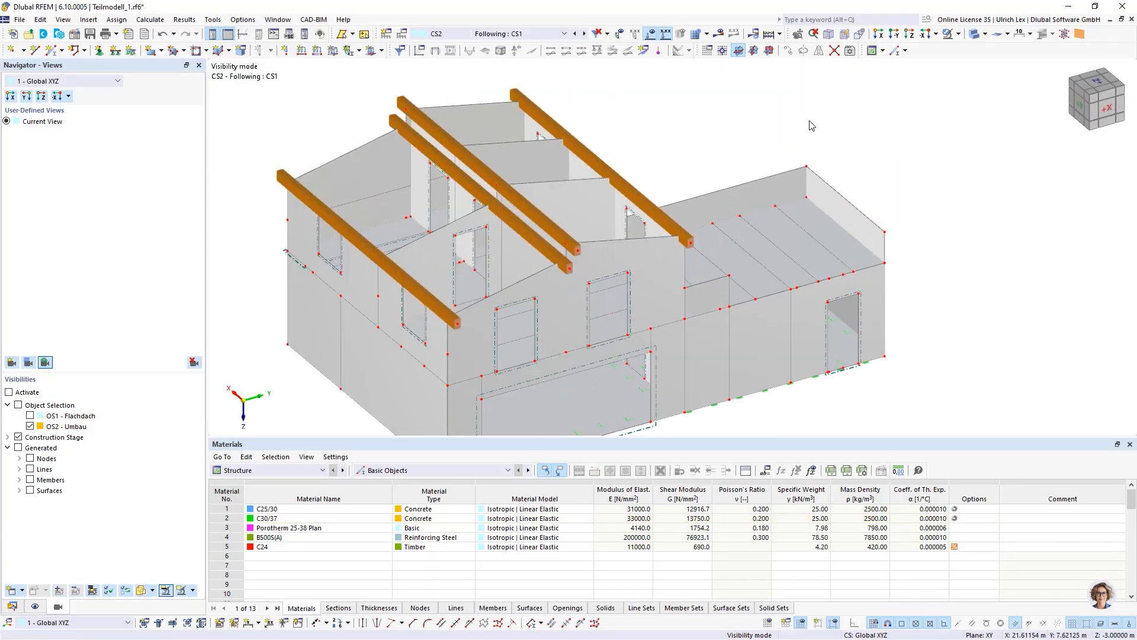
- Edit construction stage CS2 and include roof surfaces 43 and 44 in its added surfaces
{"action": "left_click", "coordinate": [12, 605]}
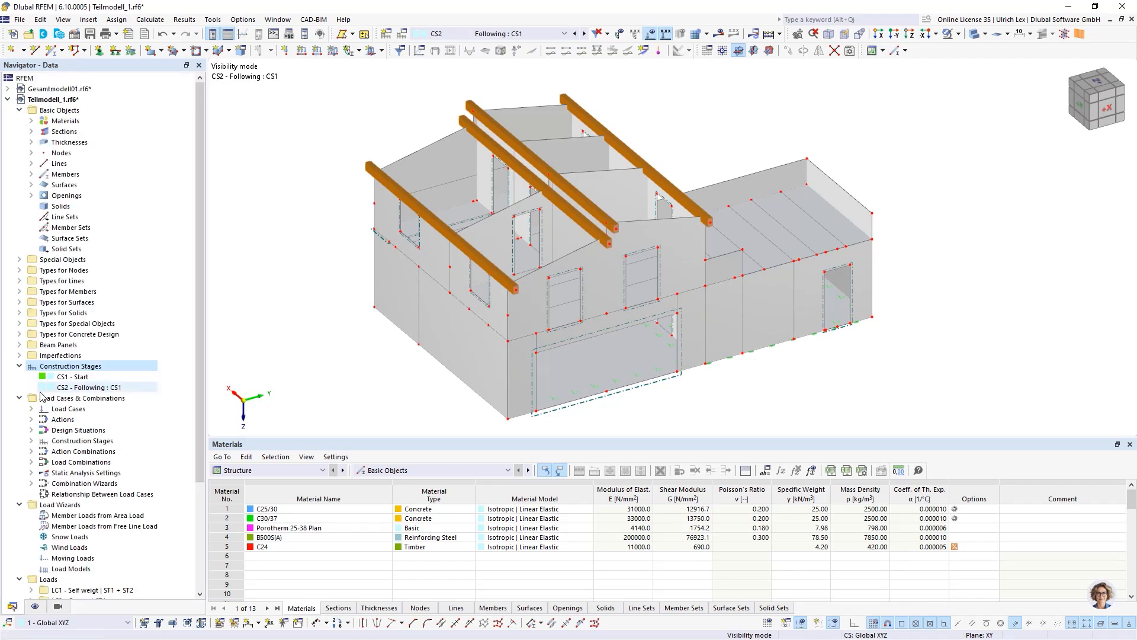
{"action": "double_click", "coordinate": [82, 388]}
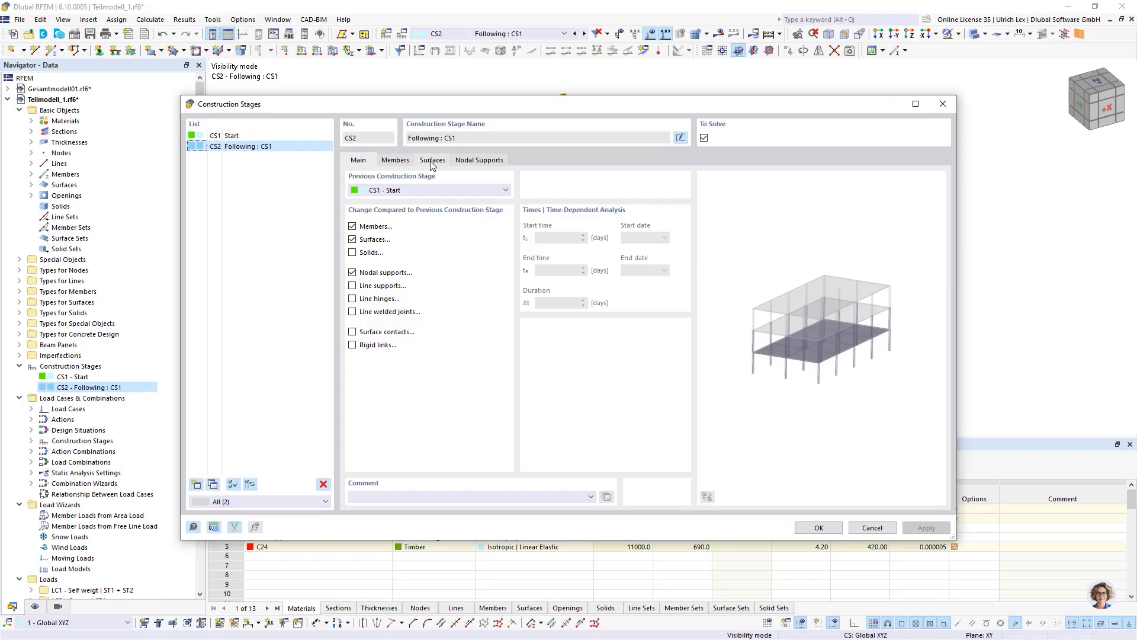
{"action": "left_click", "coordinate": [433, 161]}
{"action": "left_click", "coordinate": [658, 204]}
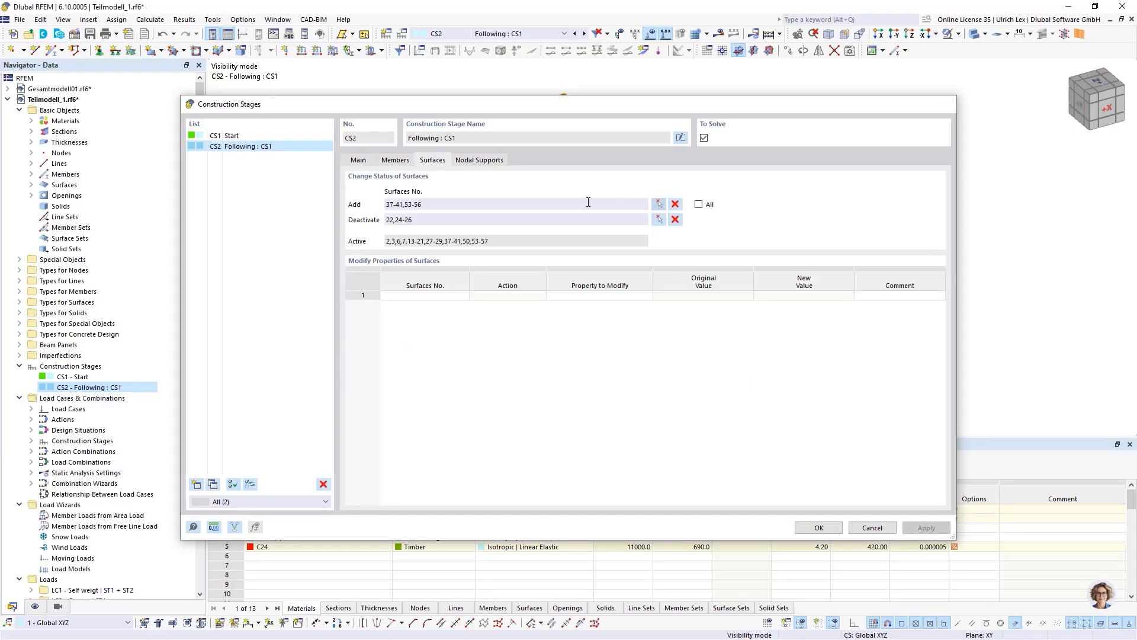
{"action": "scroll", "coordinate": [398, 137], "scroll_direction": "up", "scroll_amount": 4}
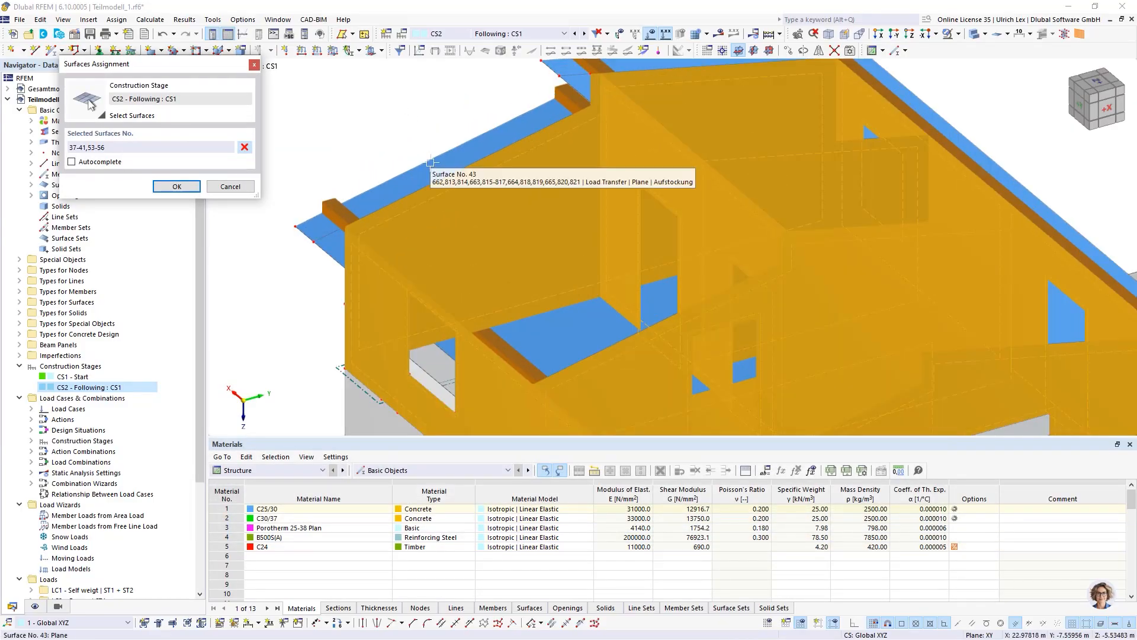
{"action": "left_click", "coordinate": [425, 163]}
{"action": "scroll", "coordinate": [433, 193], "scroll_direction": "down", "scroll_amount": 4}
{"action": "scroll", "coordinate": [532, 137], "scroll_direction": "up", "scroll_amount": 4}
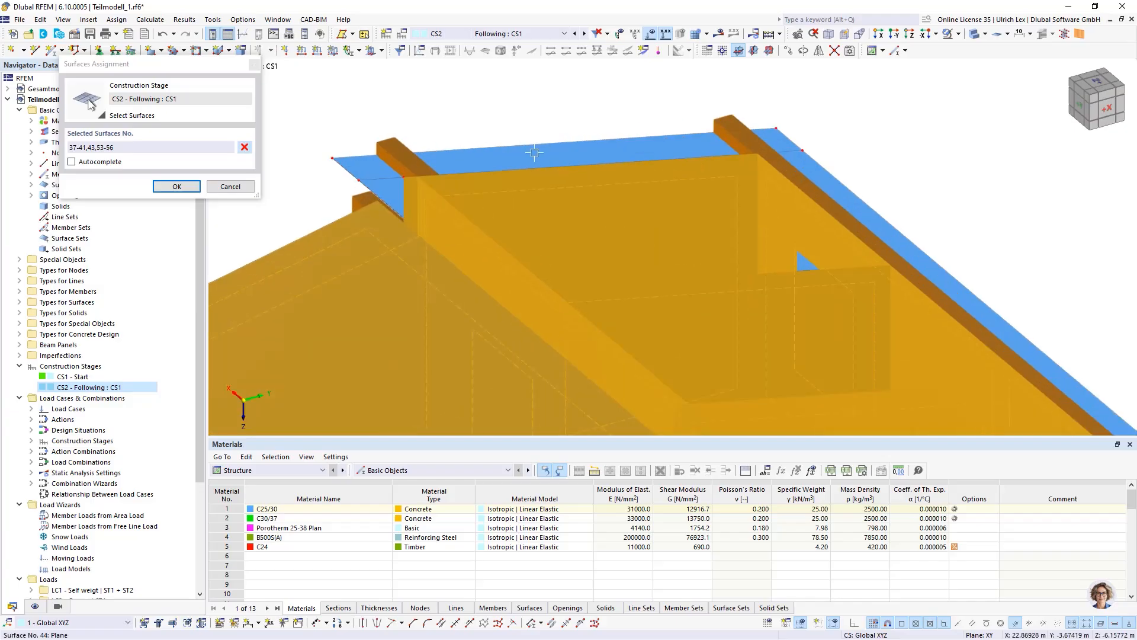
{"action": "left_click", "coordinate": [531, 137]}
{"action": "scroll", "coordinate": [586, 120], "scroll_direction": "down", "scroll_amount": 2}
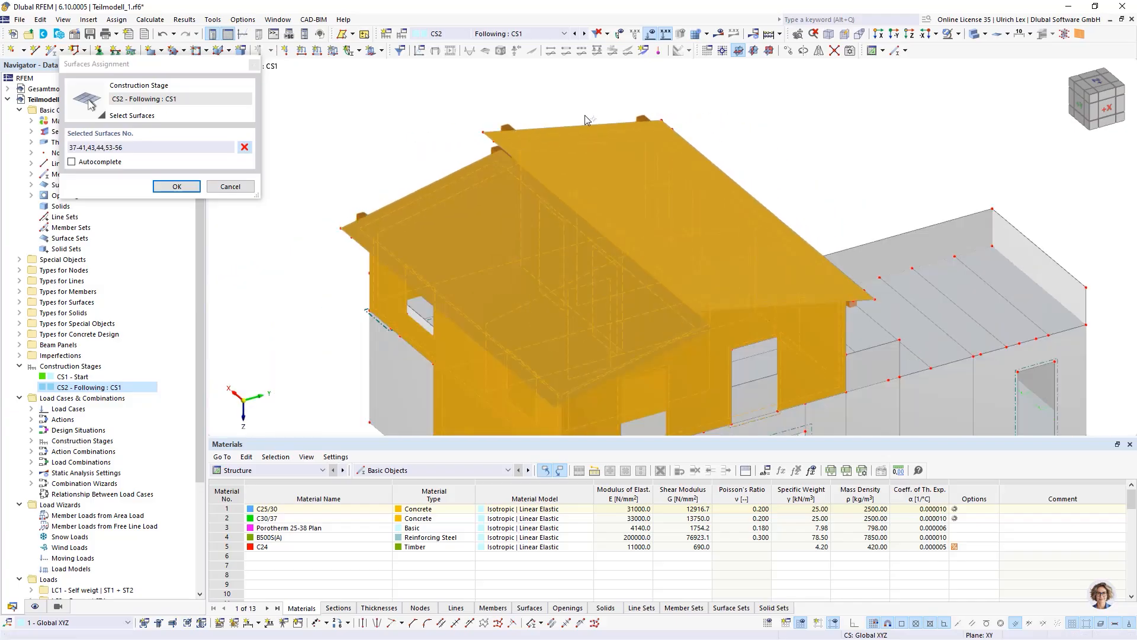
{"action": "left_click", "coordinate": [187, 187]}
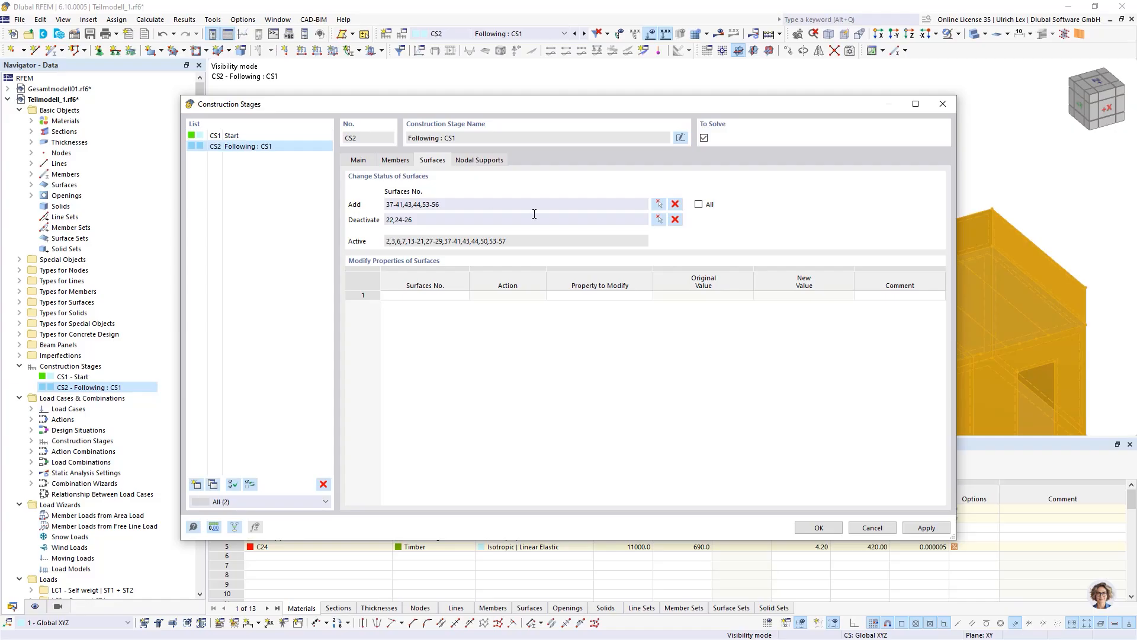
- Include floor strip surface 57 in the surfaces deactivated in CS2 and save the construction stage
{"action": "left_click", "coordinate": [659, 219]}
{"action": "scroll", "coordinate": [419, 317], "scroll_direction": "up", "scroll_amount": 3}
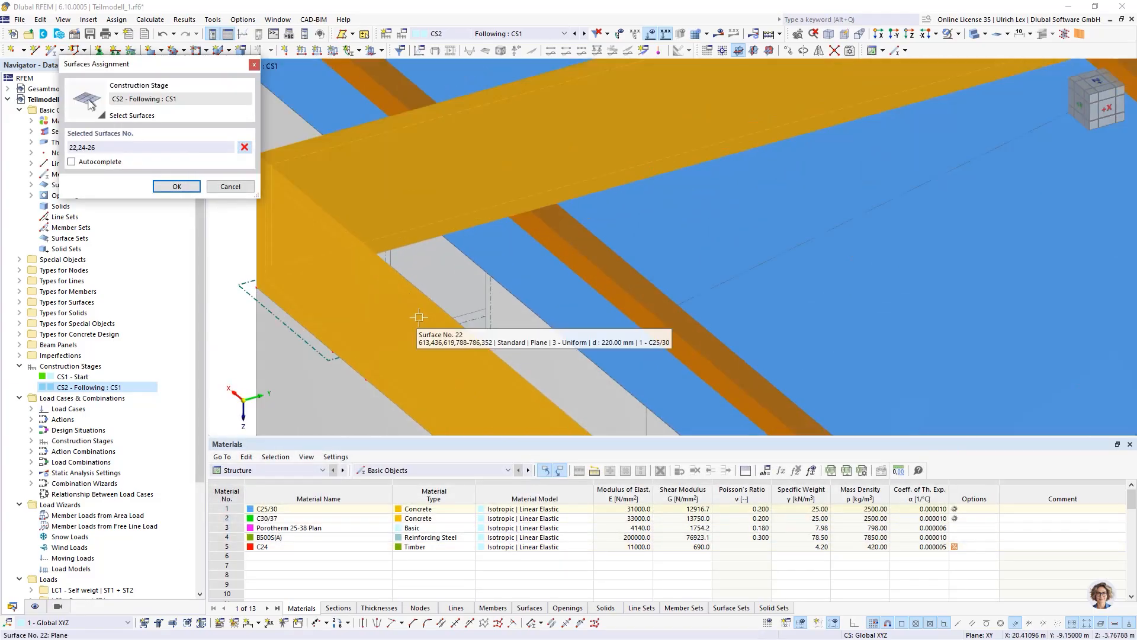
{"action": "scroll", "coordinate": [419, 317], "scroll_direction": "up", "scroll_amount": 1}
{"action": "left_click", "coordinate": [472, 292]}
{"action": "scroll", "coordinate": [341, 308], "scroll_direction": "down", "scroll_amount": 6}
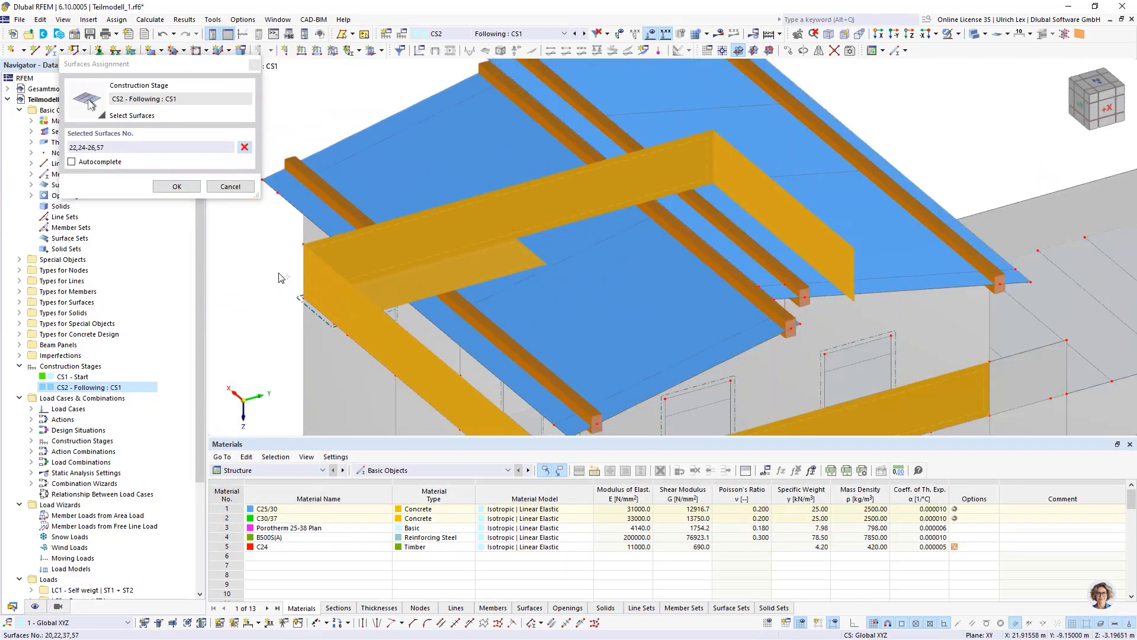
{"action": "scroll", "coordinate": [278, 274], "scroll_direction": "down", "scroll_amount": 1}
{"action": "middle_click_drag", "start_coordinate": [247, 256], "coordinate": [267, 213], "text": "ctrl"}
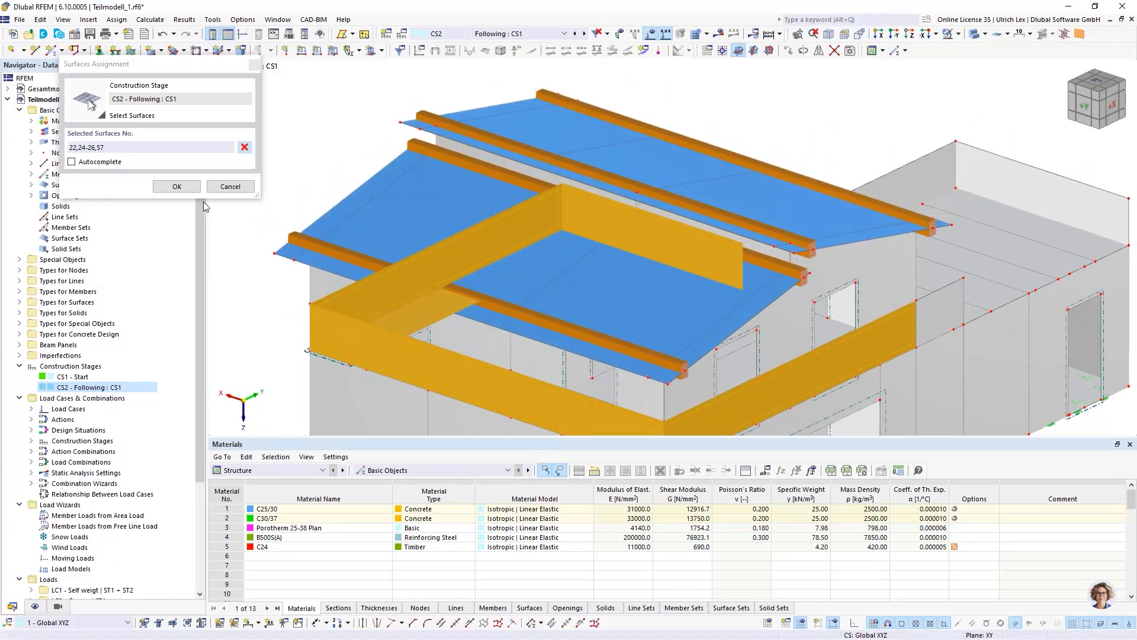
{"action": "left_click", "coordinate": [177, 186]}
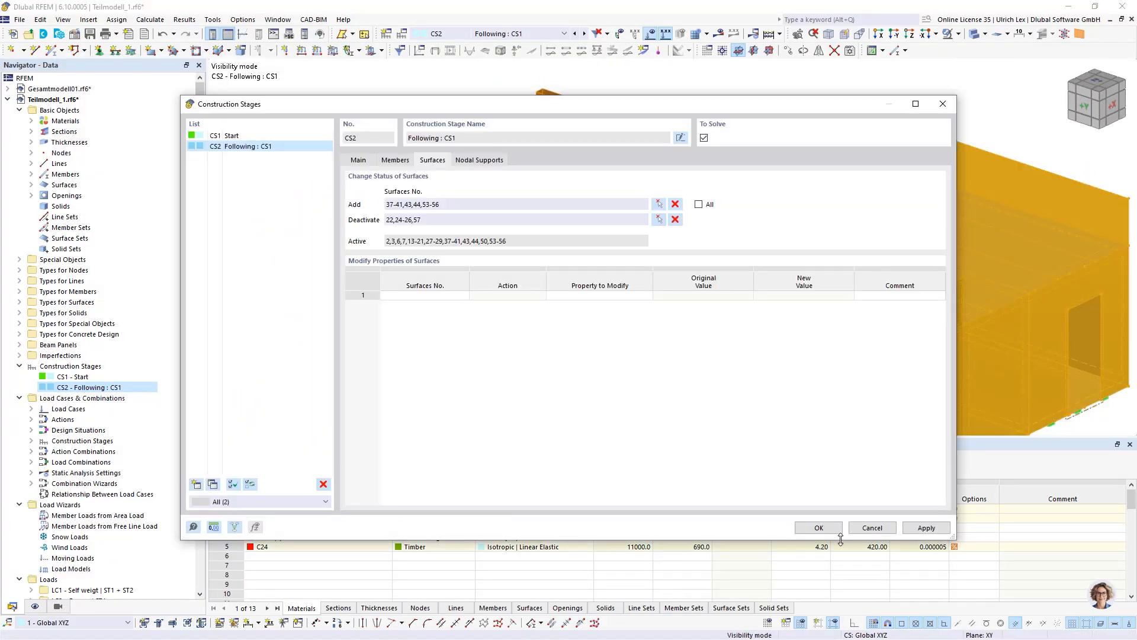
{"action": "key", "text": "Return"}
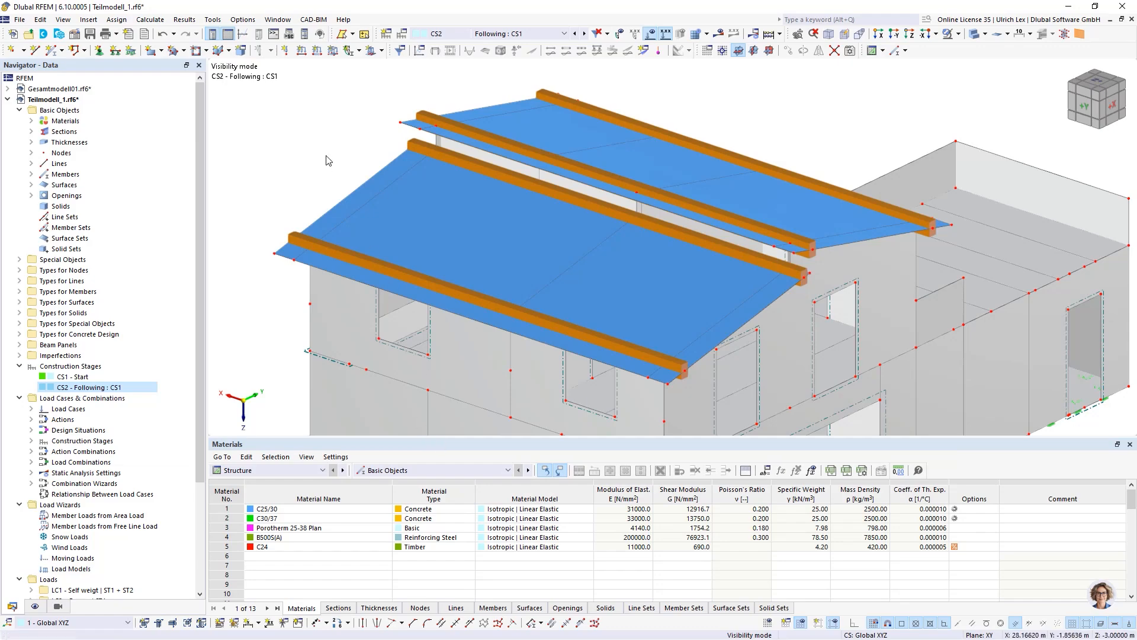
- Inspect the updated CS2 model from outside and through the upper-storey window near deactivated surface 57
{"action": "scroll", "coordinate": [486, 112], "scroll_direction": "down", "scroll_amount": 4}
{"action": "middle_click_drag", "start_coordinate": [913, 394], "coordinate": [883, 371], "text": "ctrl"}
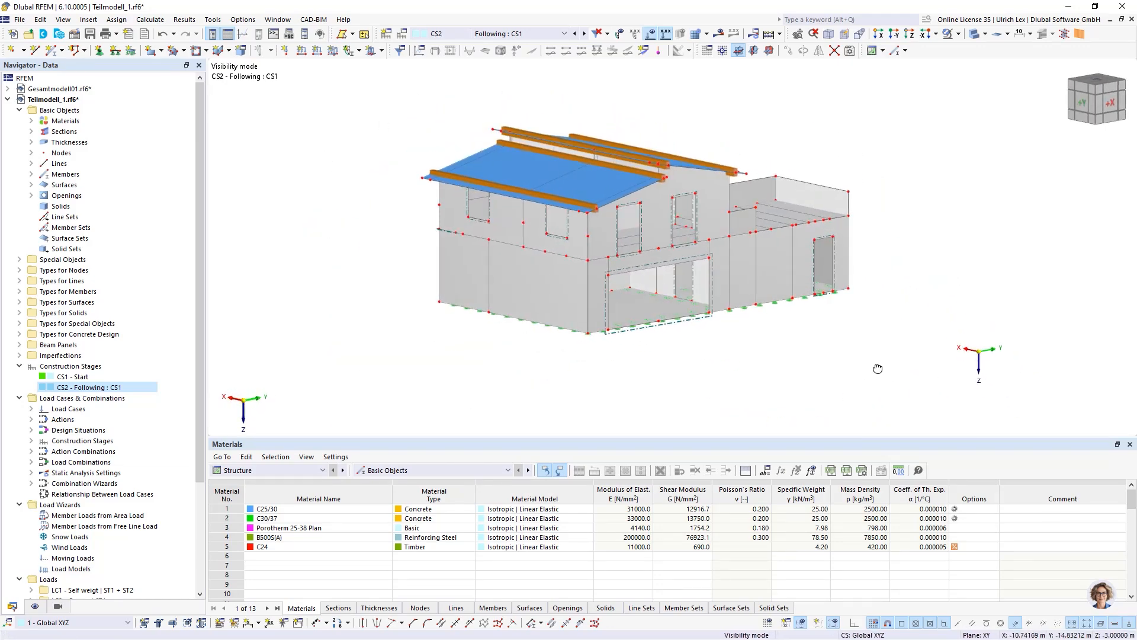
{"action": "middle_click_drag", "start_coordinate": [533, 361], "coordinate": [599, 387], "text": "ctrl"}
{"action": "scroll", "coordinate": [517, 238], "scroll_direction": "up", "scroll_amount": 6}
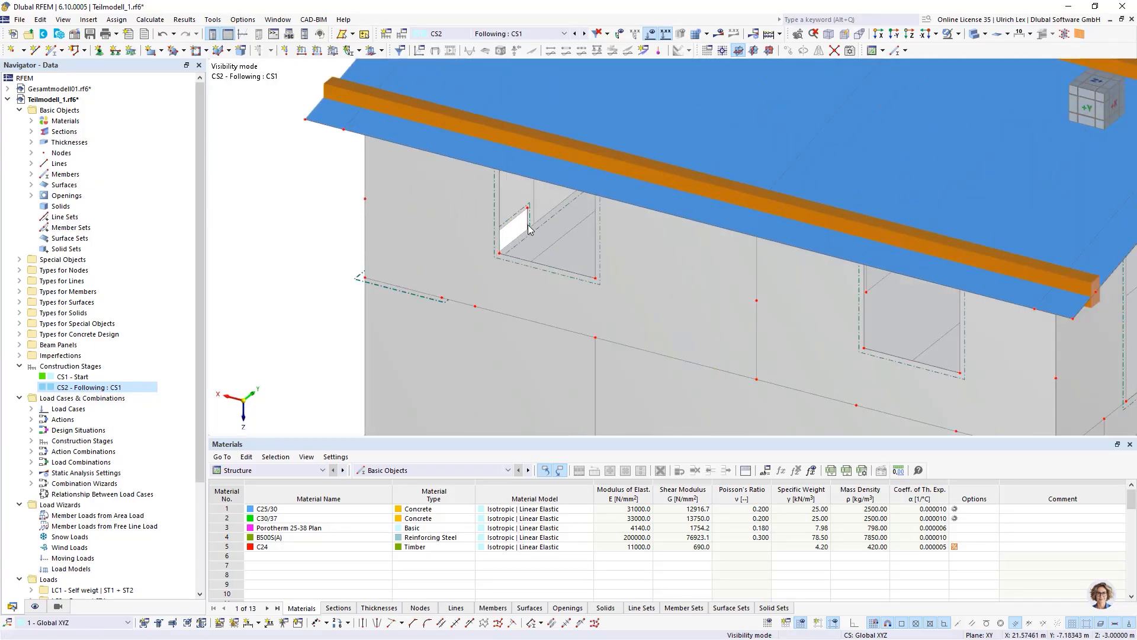
{"action": "scroll", "coordinate": [498, 230], "scroll_direction": "down", "scroll_amount": 6}
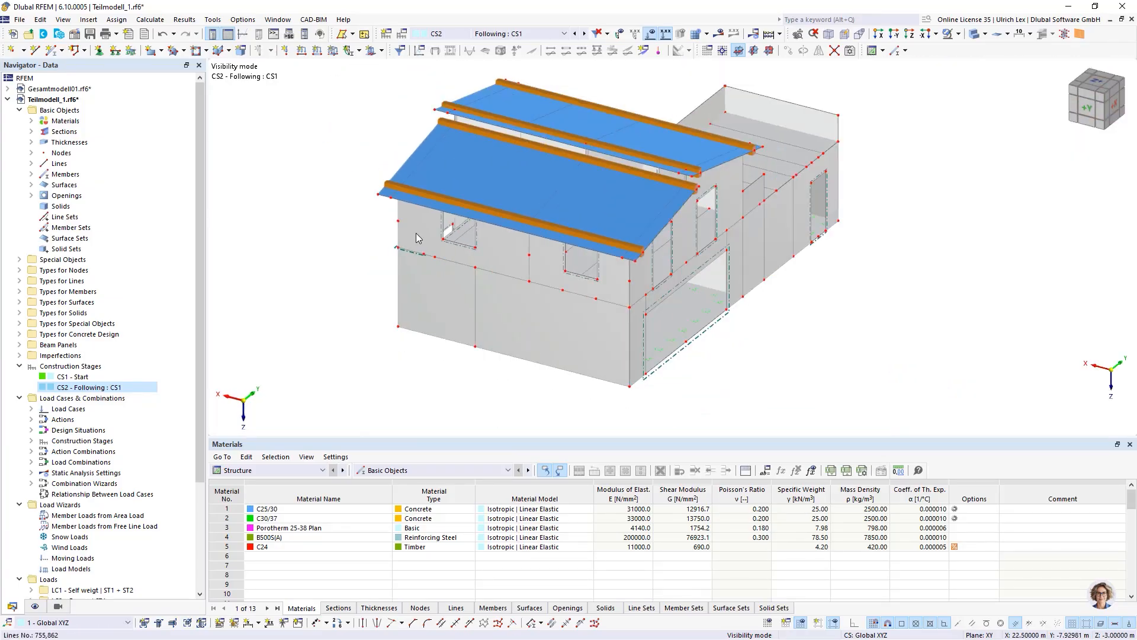
- Display construction stage CS1 and inspect its flat-roof model from several sides
{"action": "left_click", "coordinate": [575, 34]}
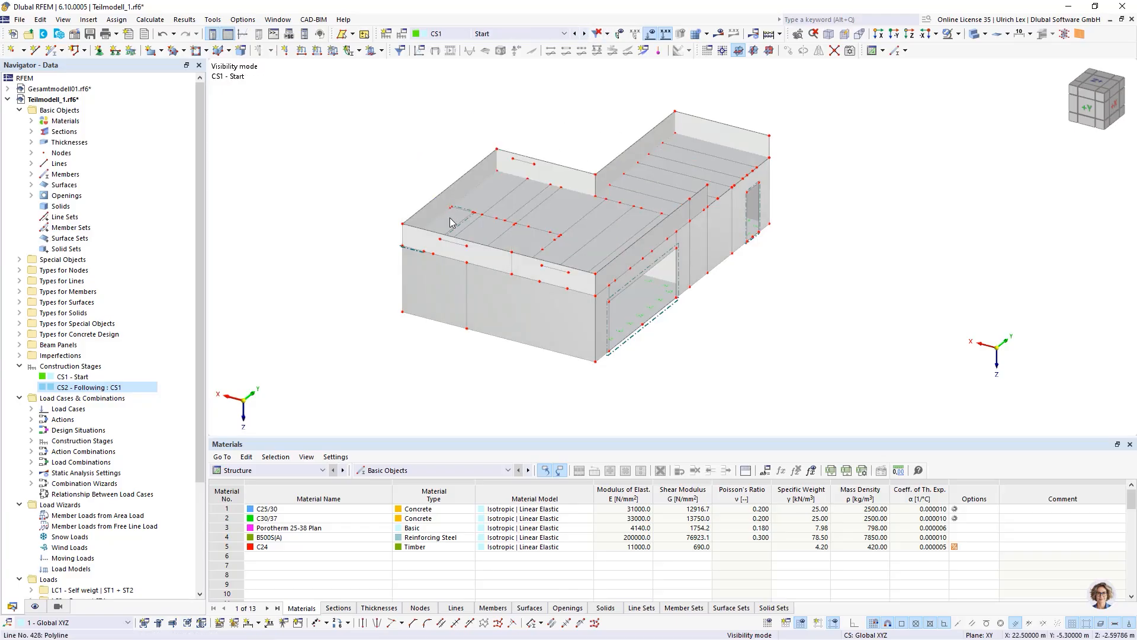
{"action": "scroll", "coordinate": [652, 323], "scroll_direction": "down", "scroll_amount": 1}
{"action": "middle_click_drag", "start_coordinate": [785, 342], "coordinate": [721, 353], "text": "ctrl"}
{"action": "scroll", "coordinate": [750, 143], "scroll_direction": "up", "scroll_amount": 2}
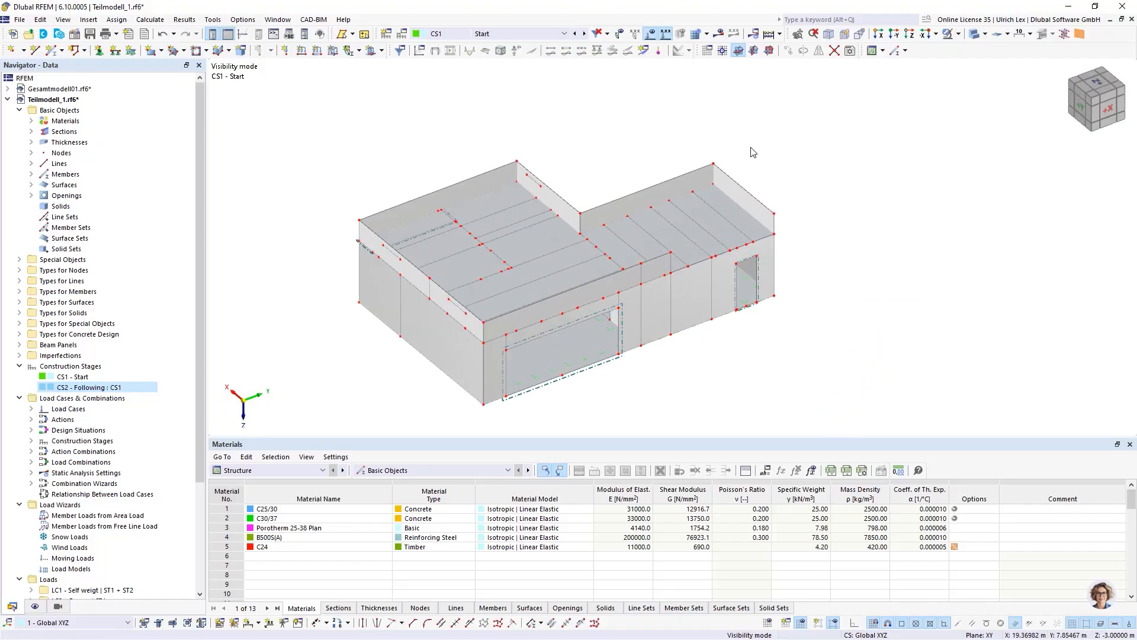
{"action": "scroll", "coordinate": [752, 122], "scroll_direction": "down", "scroll_amount": 2}
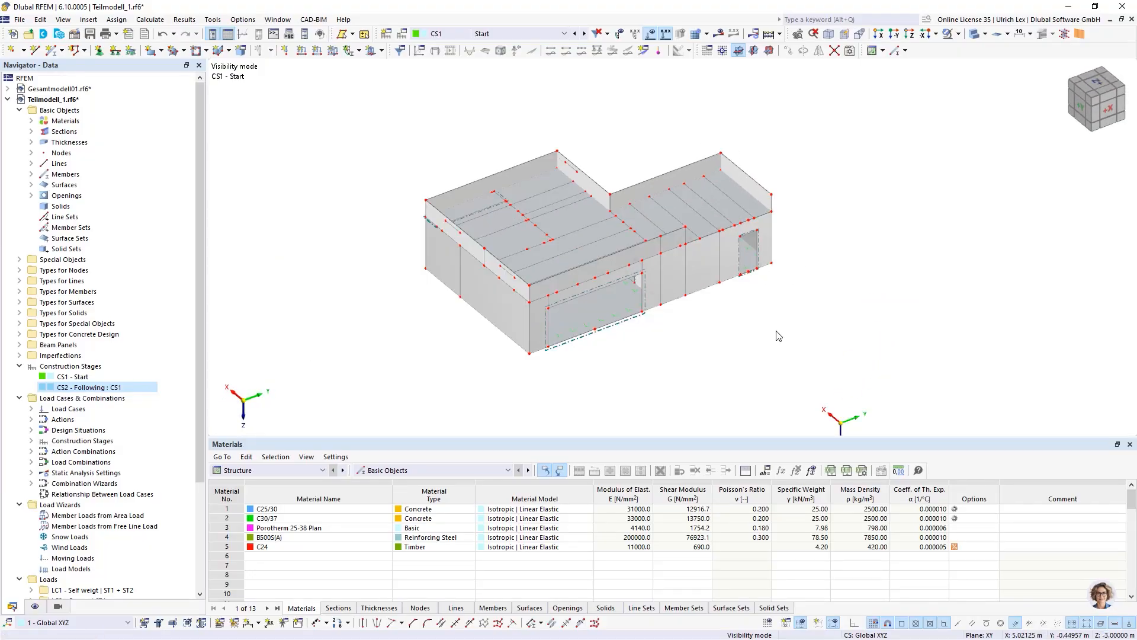
{"action": "middle_click_drag", "start_coordinate": [774, 330], "coordinate": [757, 310], "text": "ctrl"}
{"action": "scroll", "coordinate": [830, 192], "scroll_direction": "up", "scroll_amount": 1}
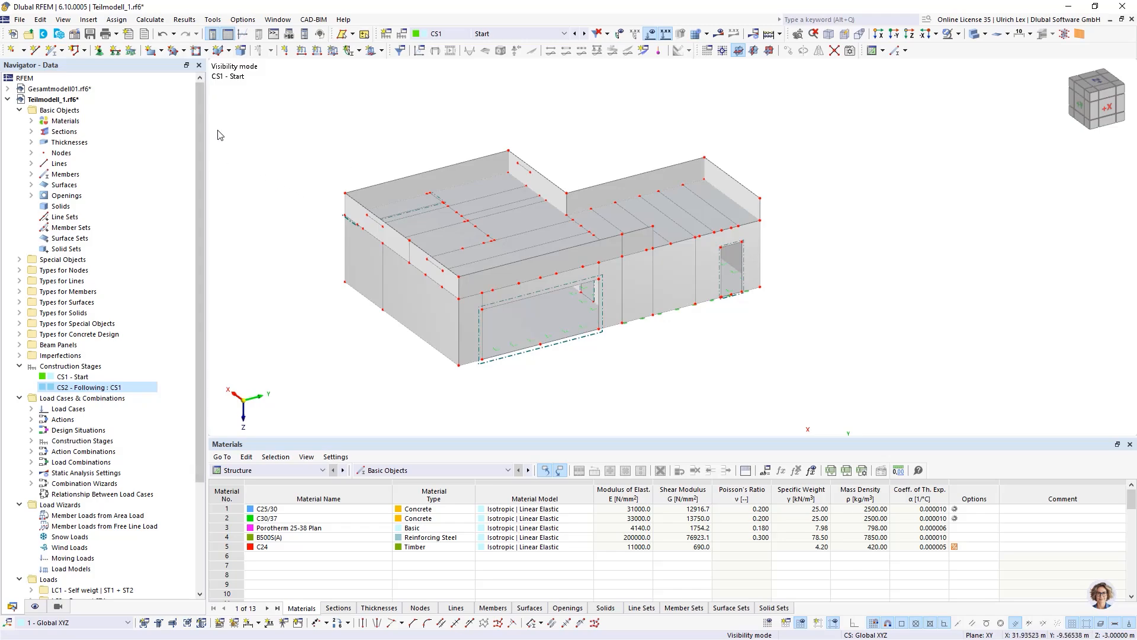
- Open the model's mesh settings at the general options for the target length of finite elements
{"action": "left_click", "coordinate": [150, 20]}
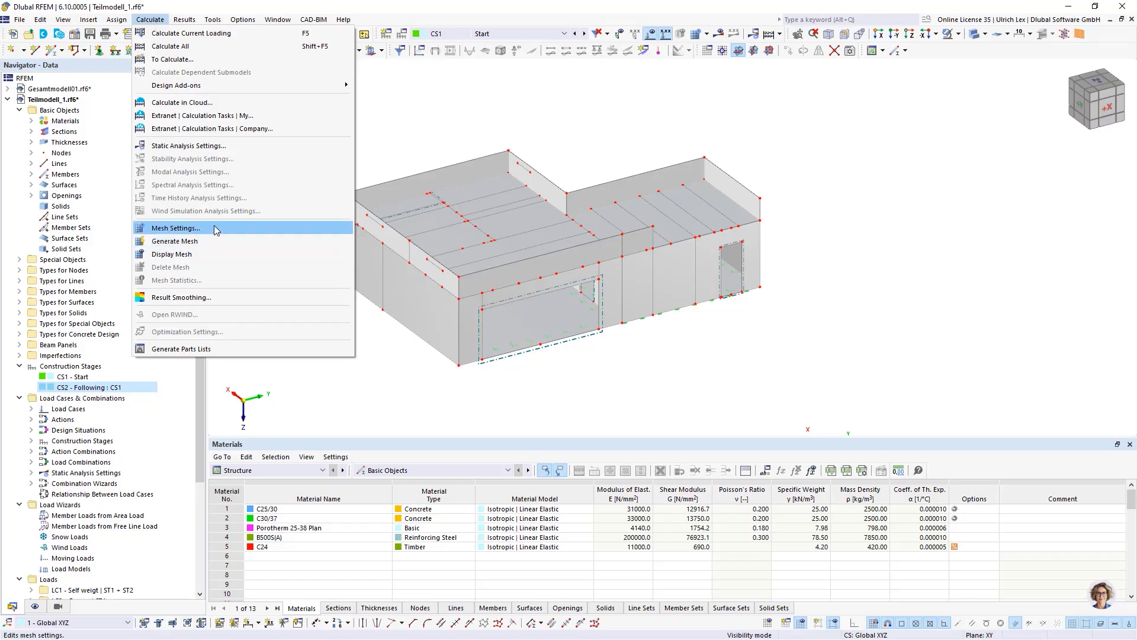
{"action": "left_click", "coordinate": [205, 228]}
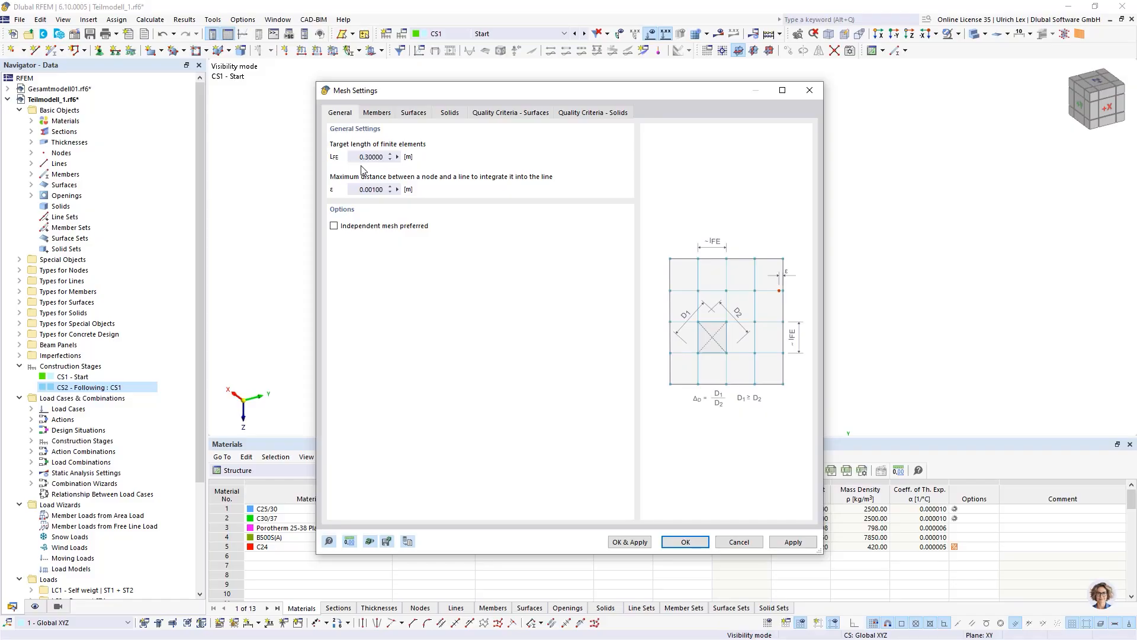
- Apply the current mesh settings to generate the finite element mesh and display it on the model
{"action": "left_click_drag", "start_coordinate": [515, 92], "coordinate": [536, 90]}
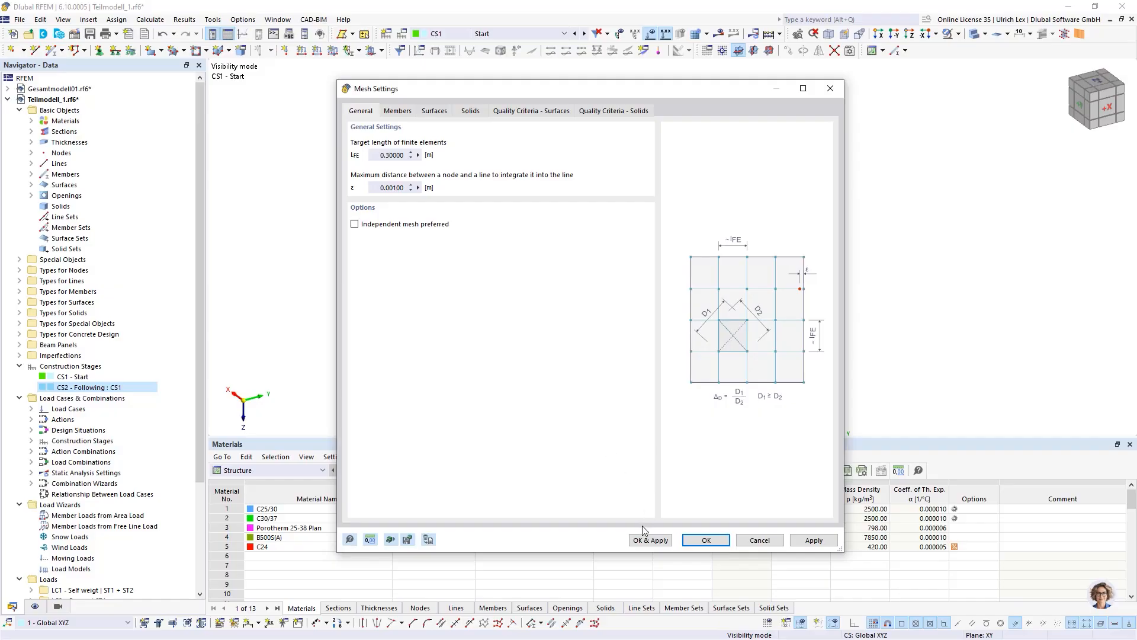
{"action": "left_click", "coordinate": [659, 543]}
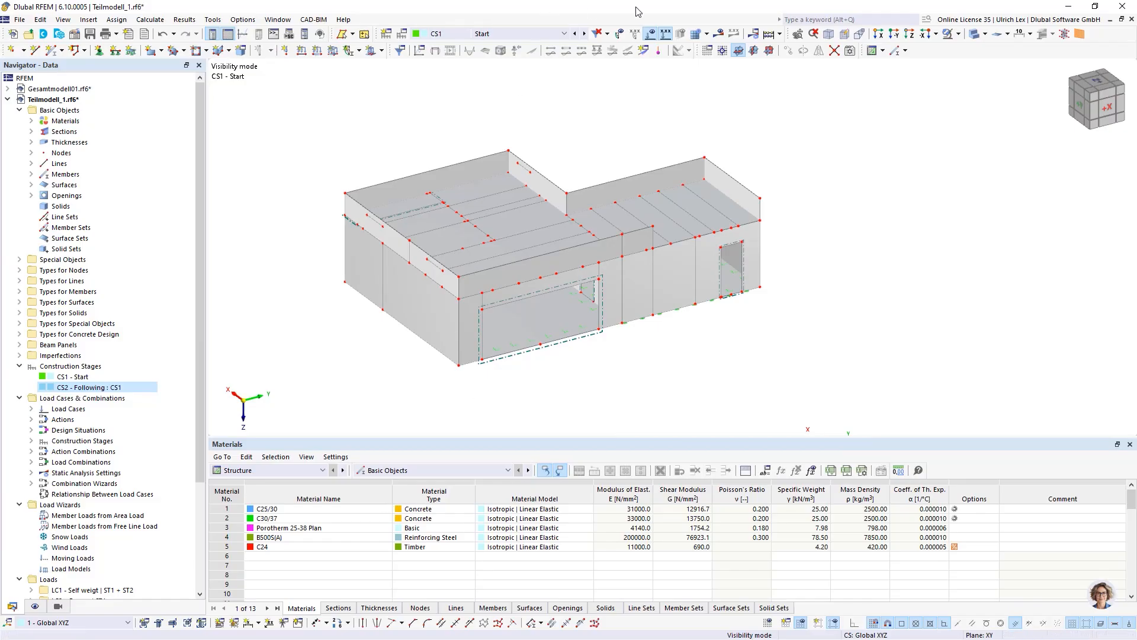
{"action": "left_click", "coordinate": [707, 34]}
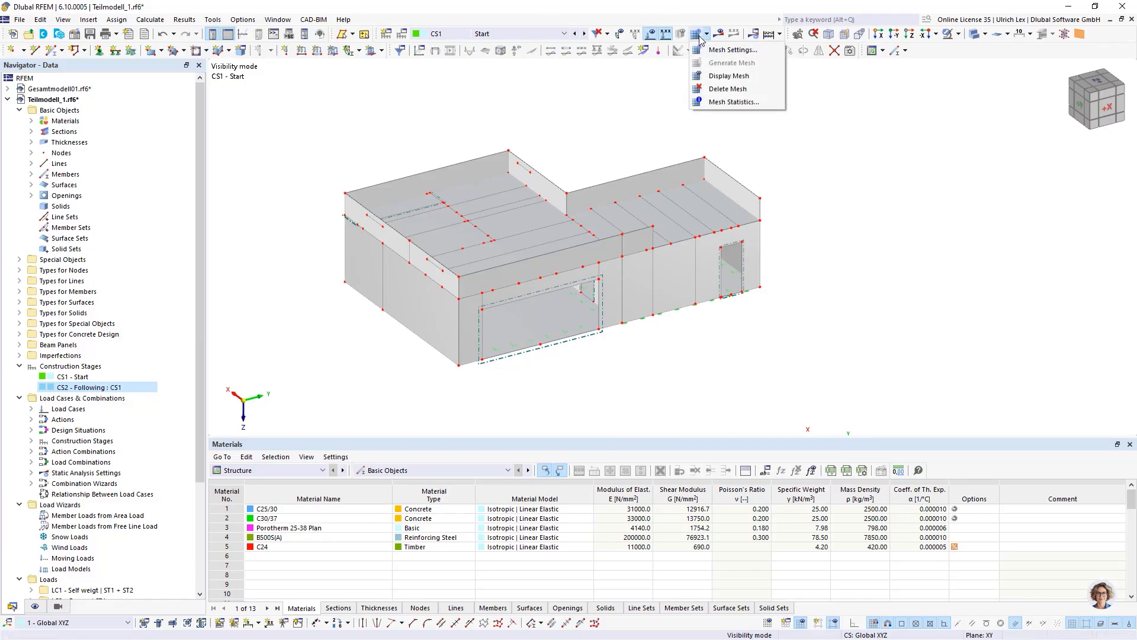
{"action": "left_click", "coordinate": [729, 76]}
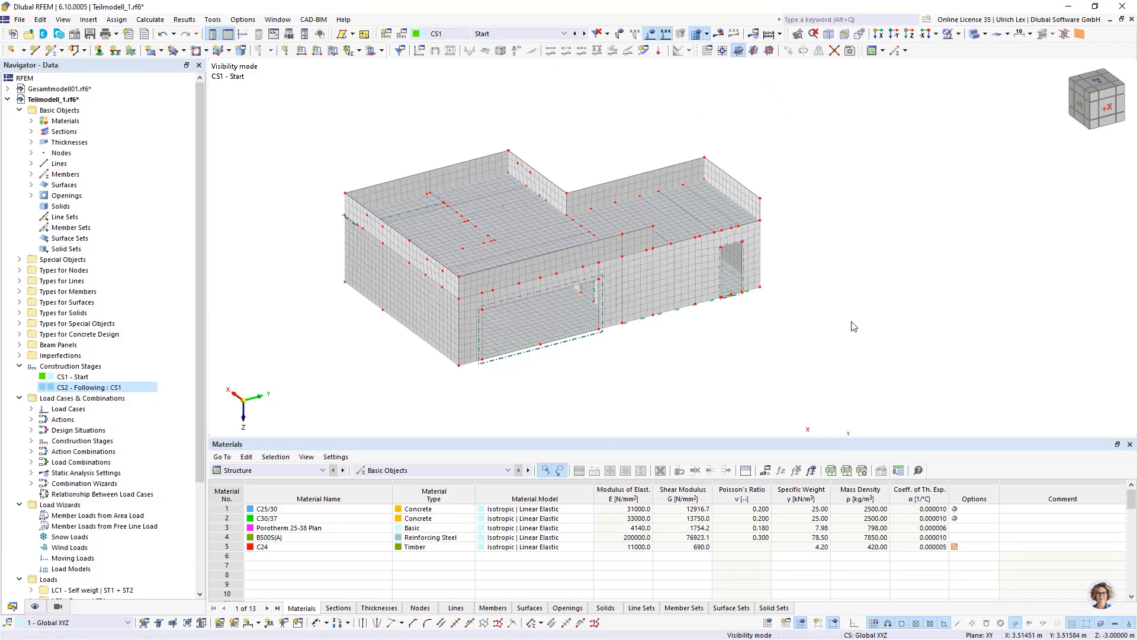
{"action": "middle_click_drag", "start_coordinate": [850, 322], "coordinate": [888, 311], "text": "ctrl"}
{"action": "middle_click_drag", "start_coordinate": [901, 308], "coordinate": [827, 308], "text": "ctrl"}
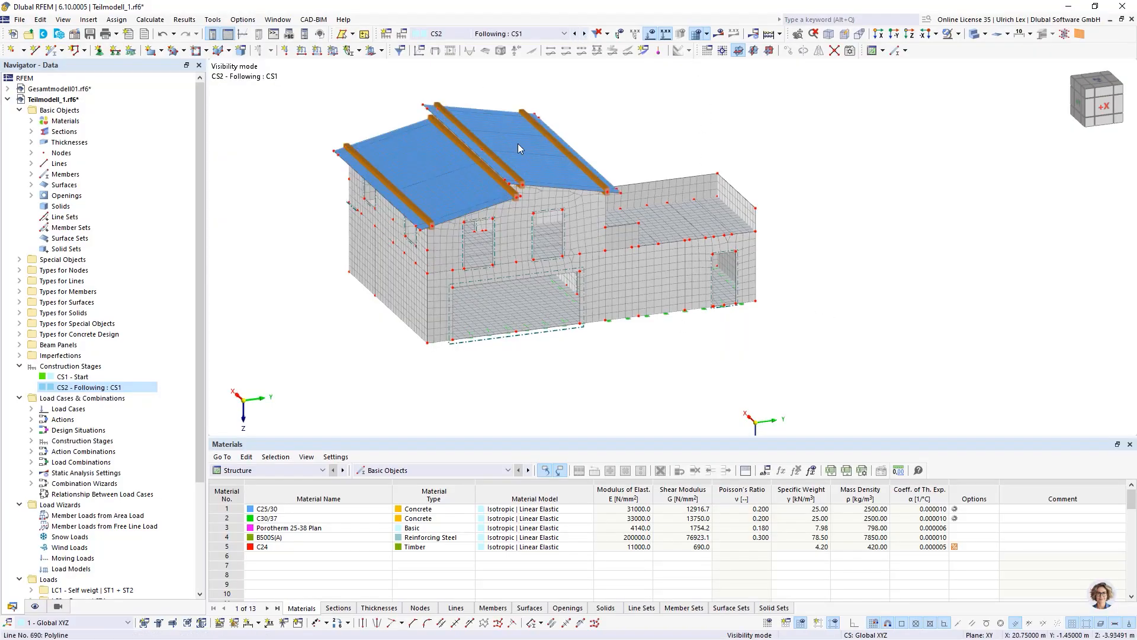
{"action": "middle_click_drag", "start_coordinate": [573, 362], "coordinate": [472, 369], "text": "ctrl"}
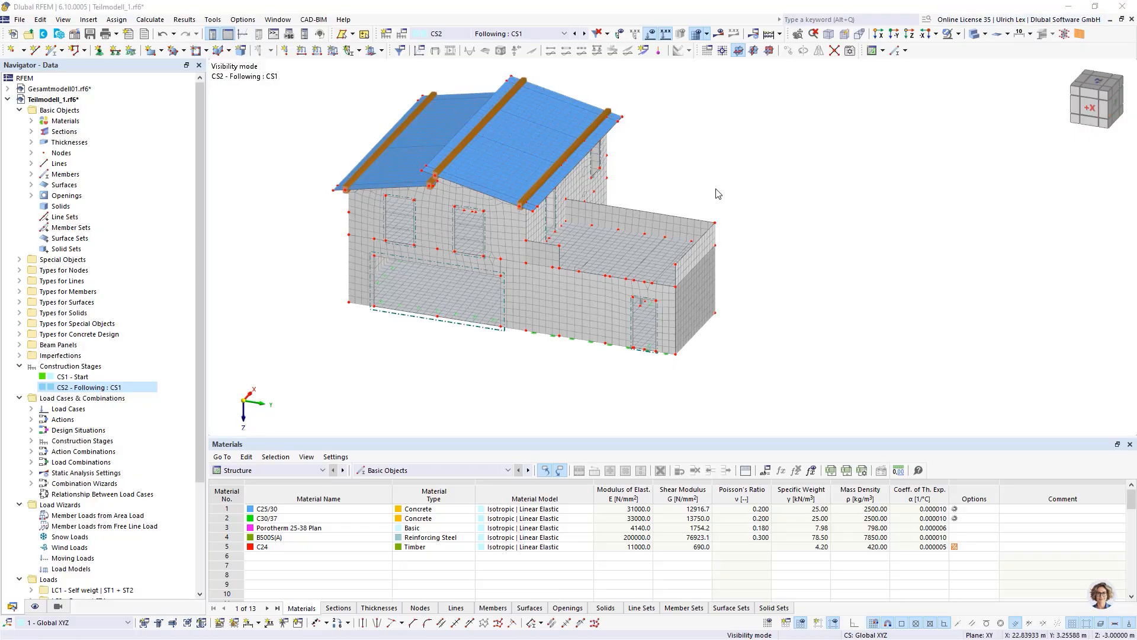
- Assign load cases LC1 (Self weigt), LC2 (Garage) and LC5 (Garage) to construction stage CS1
{"action": "left_click", "coordinate": [403, 37]}
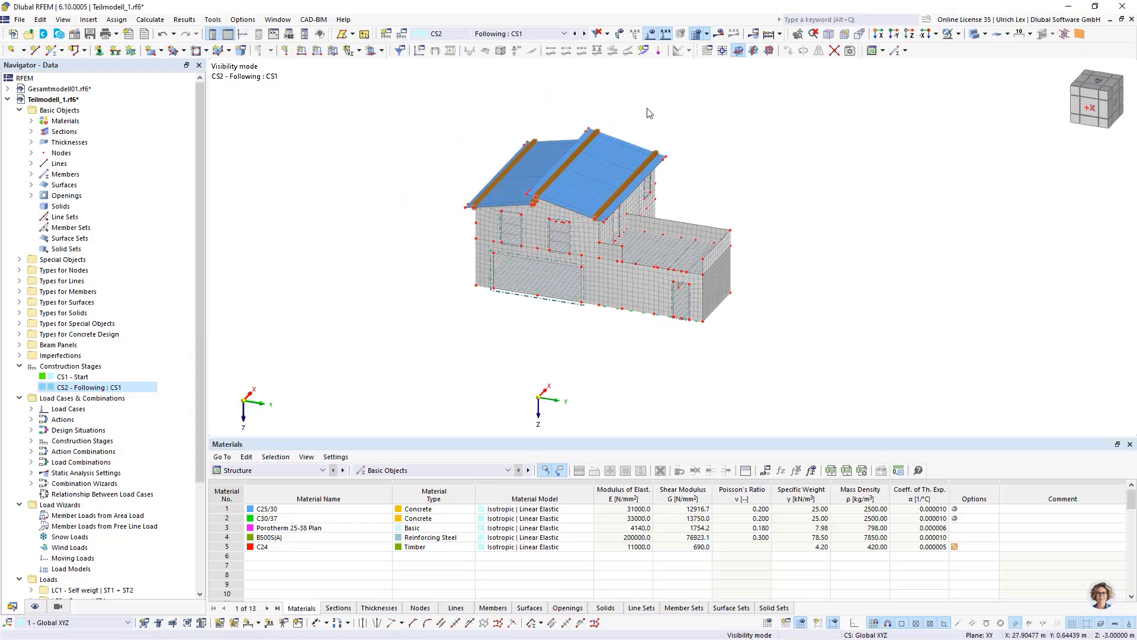
{"action": "left_click", "coordinate": [403, 36]}
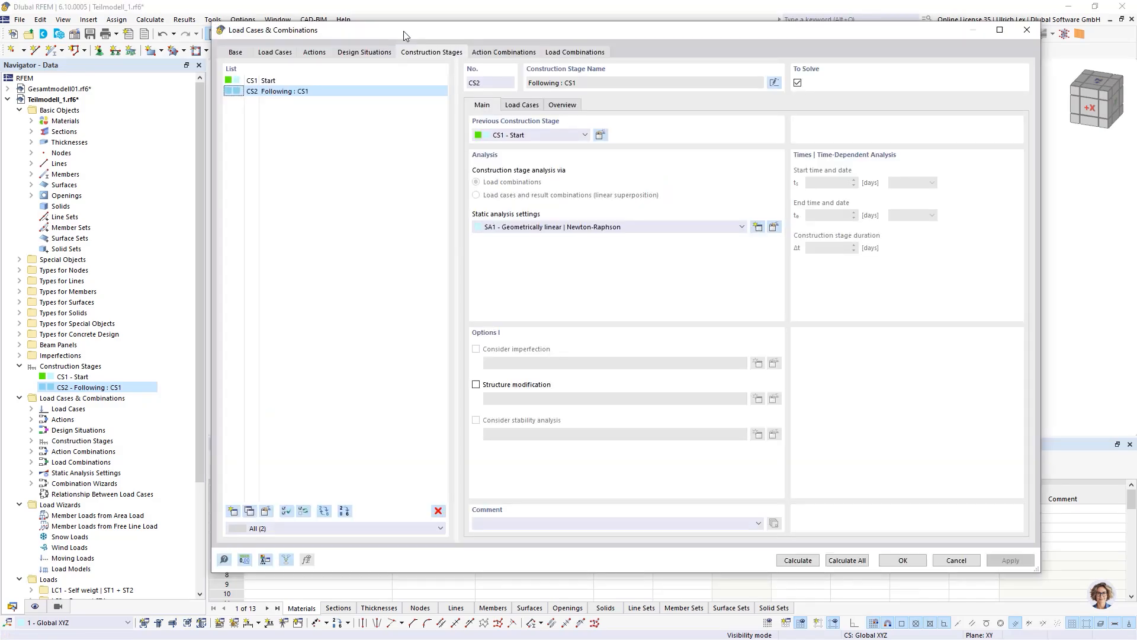
{"action": "left_click_drag", "start_coordinate": [403, 31], "coordinate": [375, 36]}
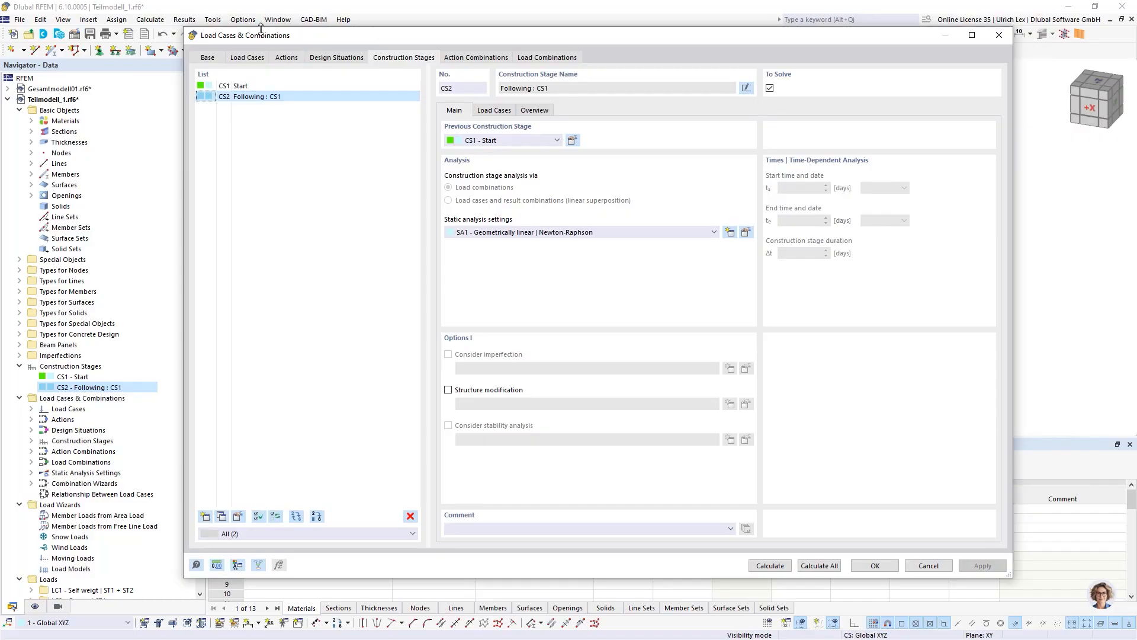
{"action": "left_click", "coordinate": [248, 59]}
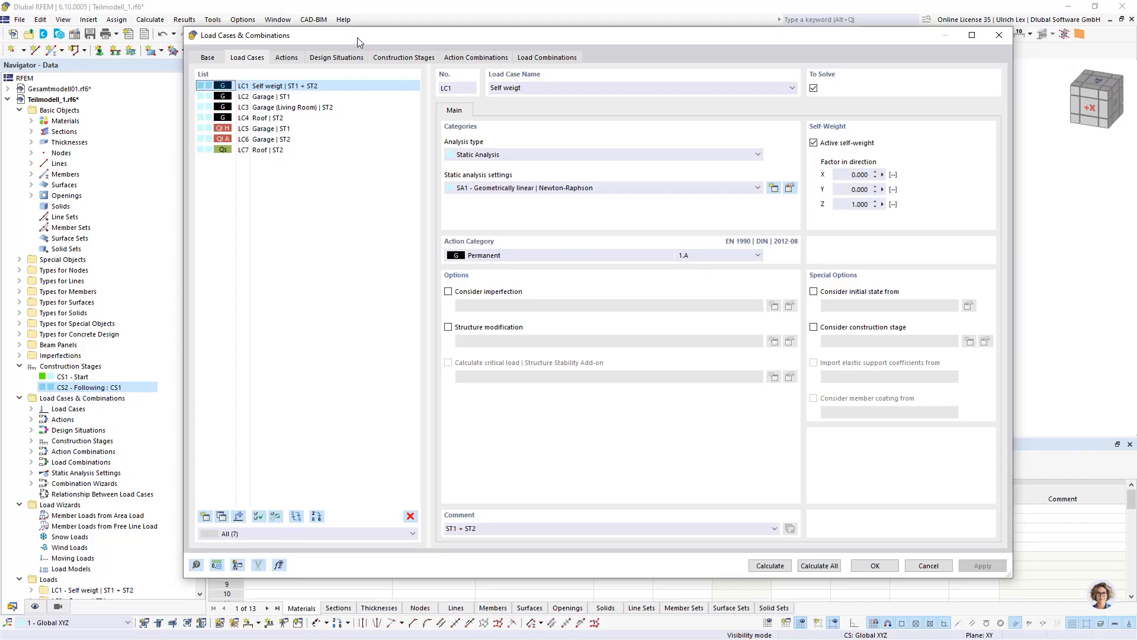
{"action": "left_click_drag", "start_coordinate": [357, 37], "coordinate": [338, 29]}
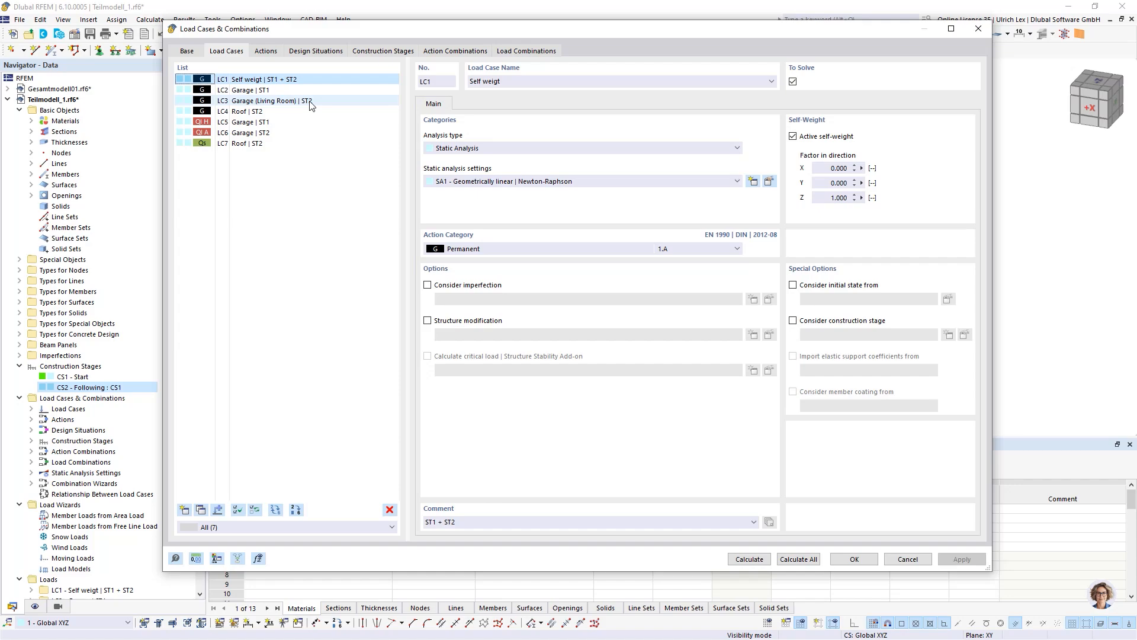
{"action": "left_click", "coordinate": [394, 52]}
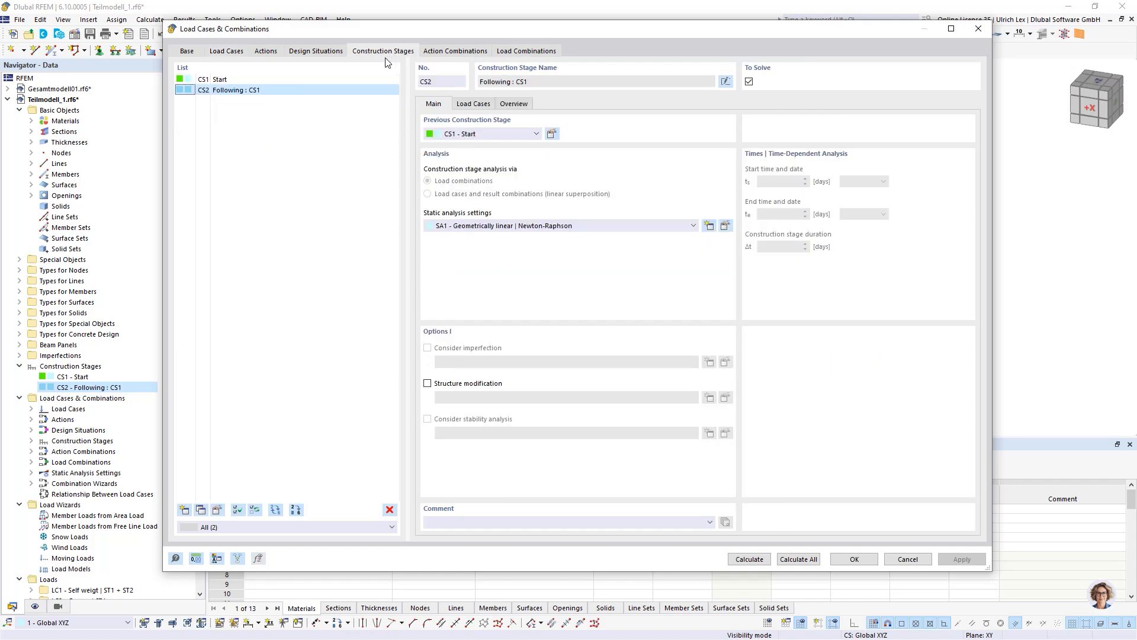
{"action": "left_click", "coordinate": [237, 80]}
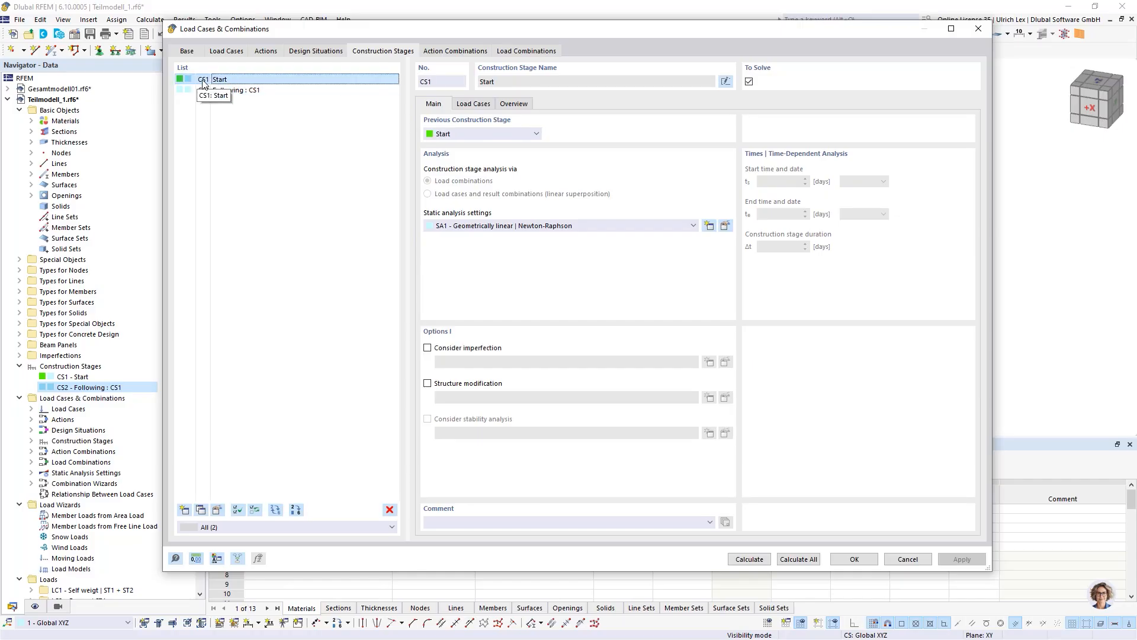
{"action": "left_click", "coordinate": [474, 104]}
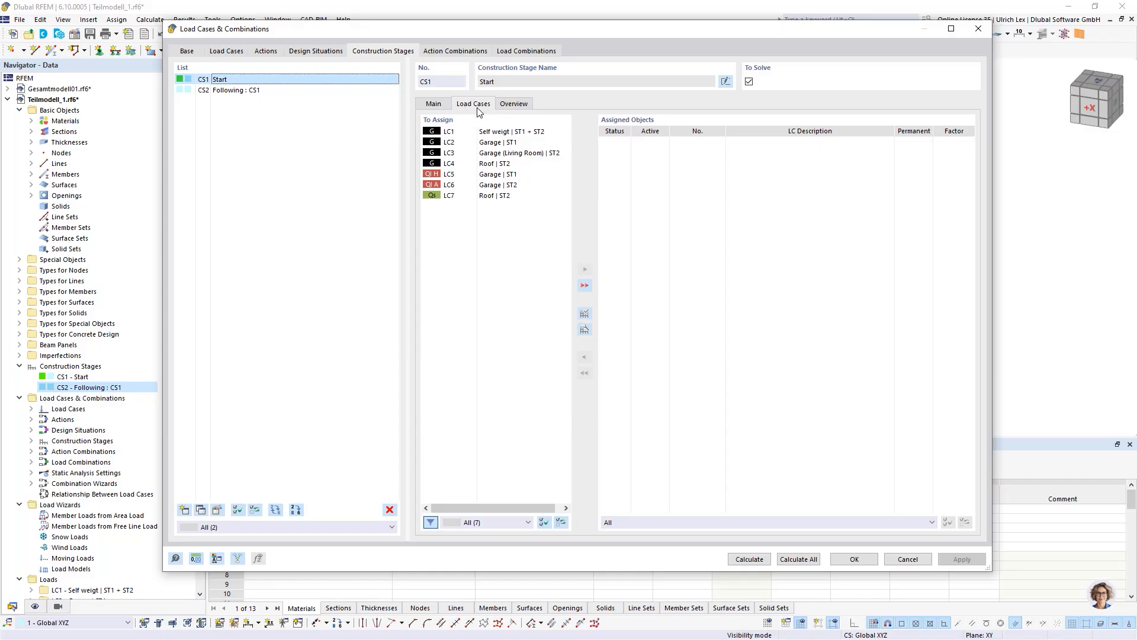
{"action": "double_click", "coordinate": [533, 133]}
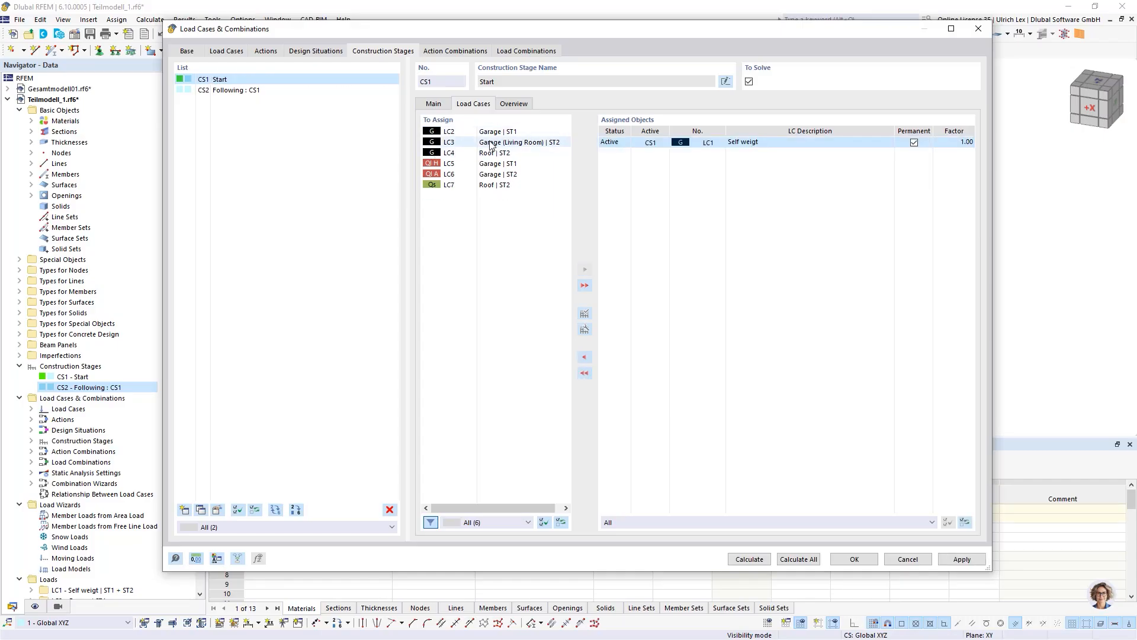
{"action": "double_click", "coordinate": [495, 133]}
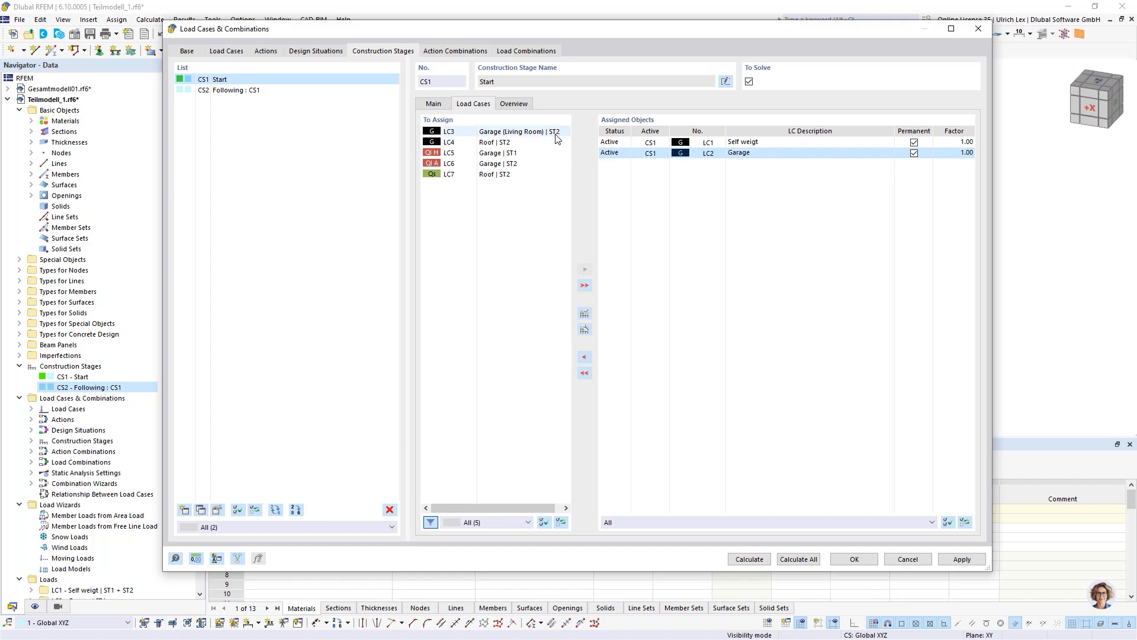
{"action": "left_click", "coordinate": [465, 154]}
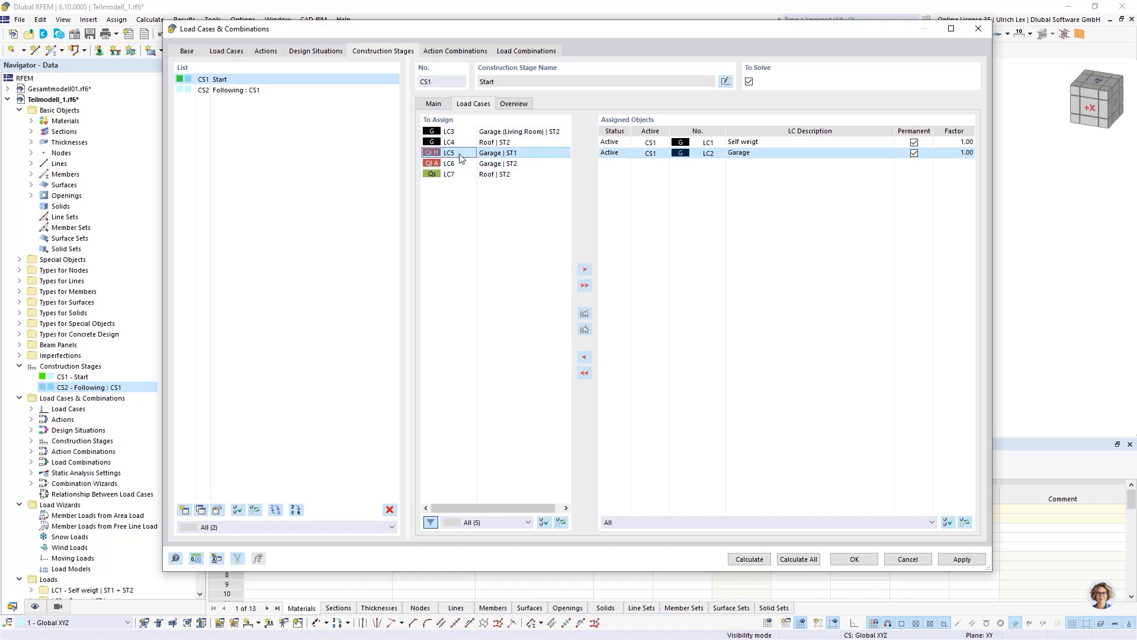
{"action": "double_click", "coordinate": [461, 154]}
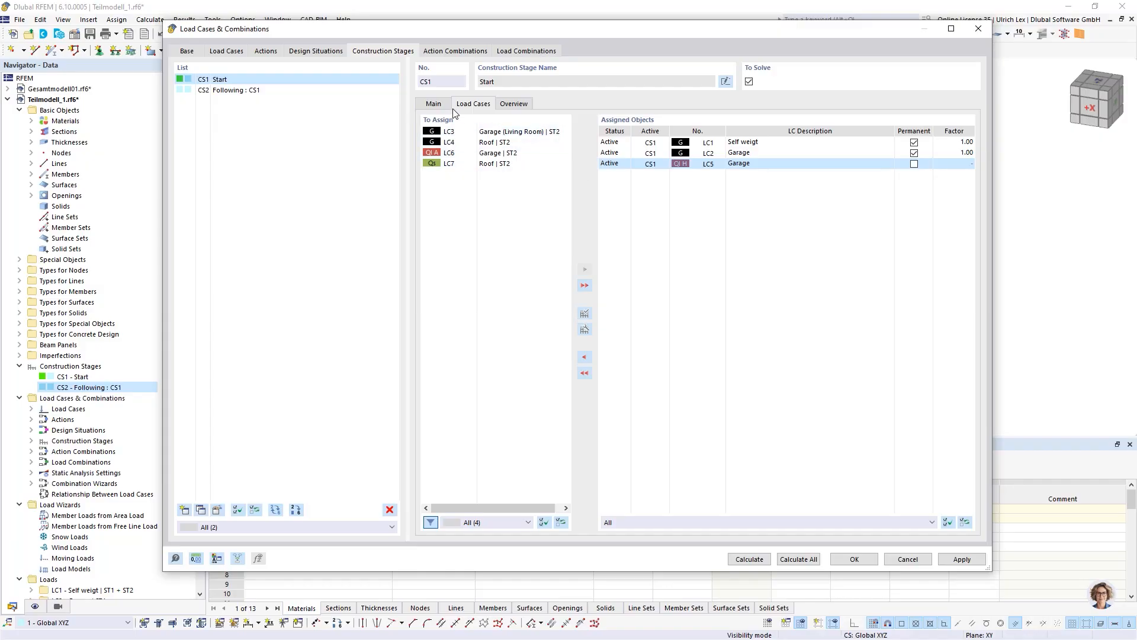
- Assign load cases LC3 (Garage (Living Room)), LC4 (Roof), LC6 (Garage) and LC7 (Roof) to construction stage CS2
{"action": "left_click", "coordinate": [435, 104]}
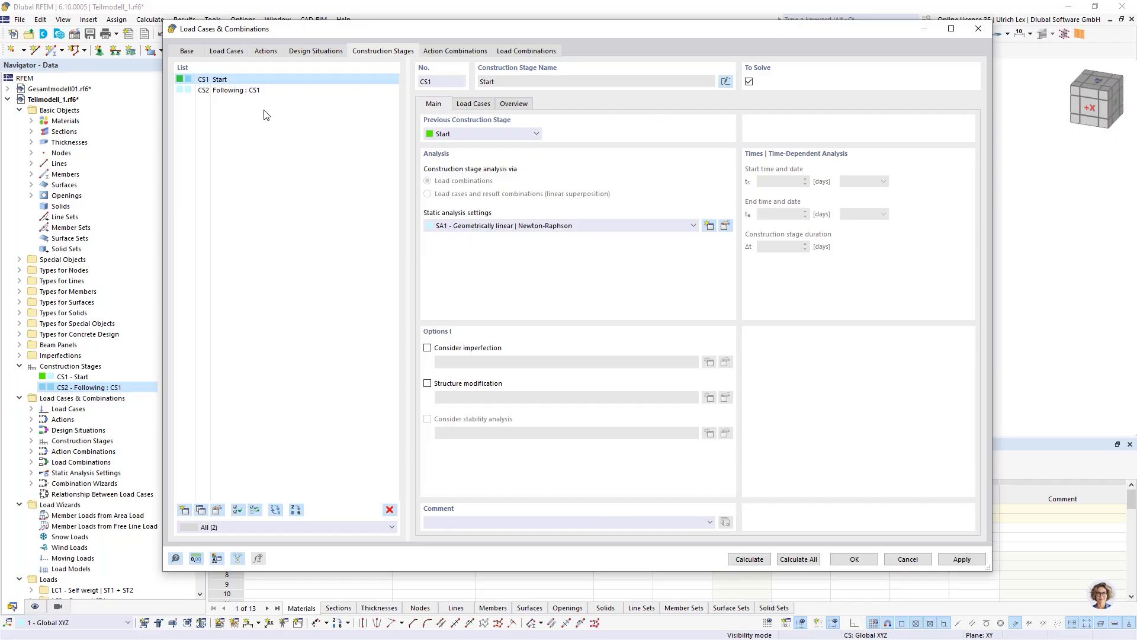
{"action": "left_click", "coordinate": [223, 92]}
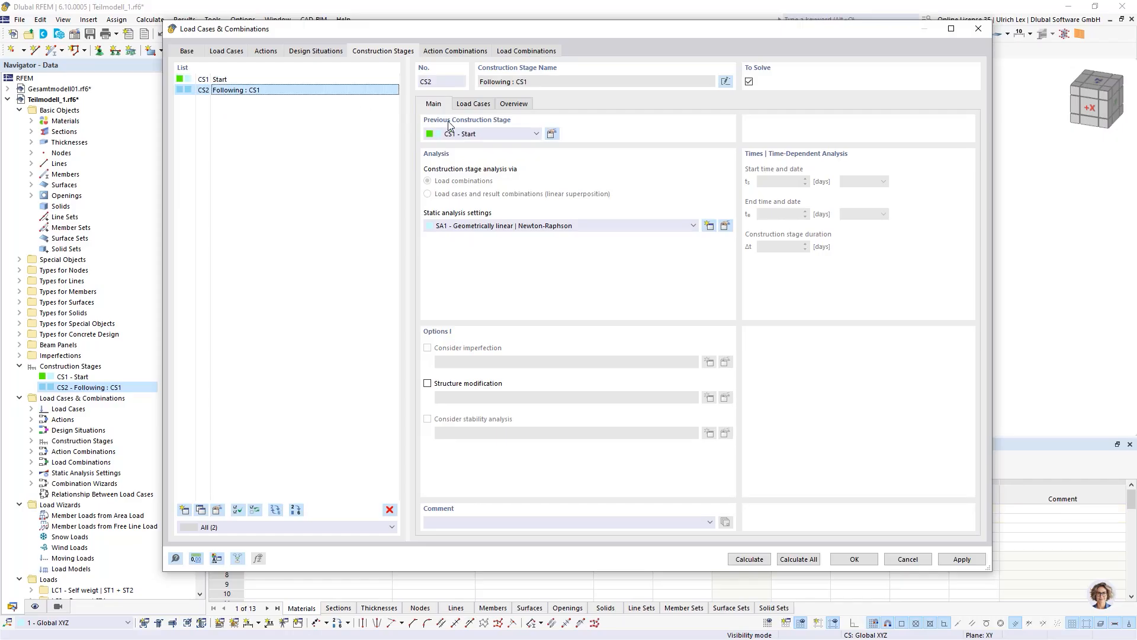
{"action": "left_click", "coordinate": [465, 105]}
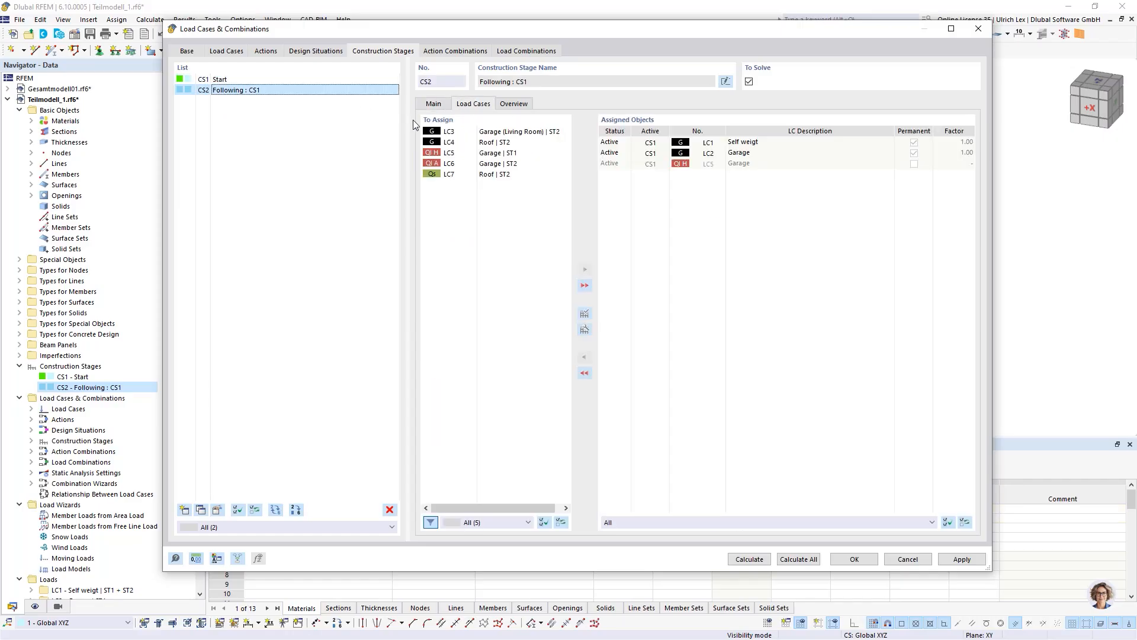
{"action": "double_click", "coordinate": [462, 132]}
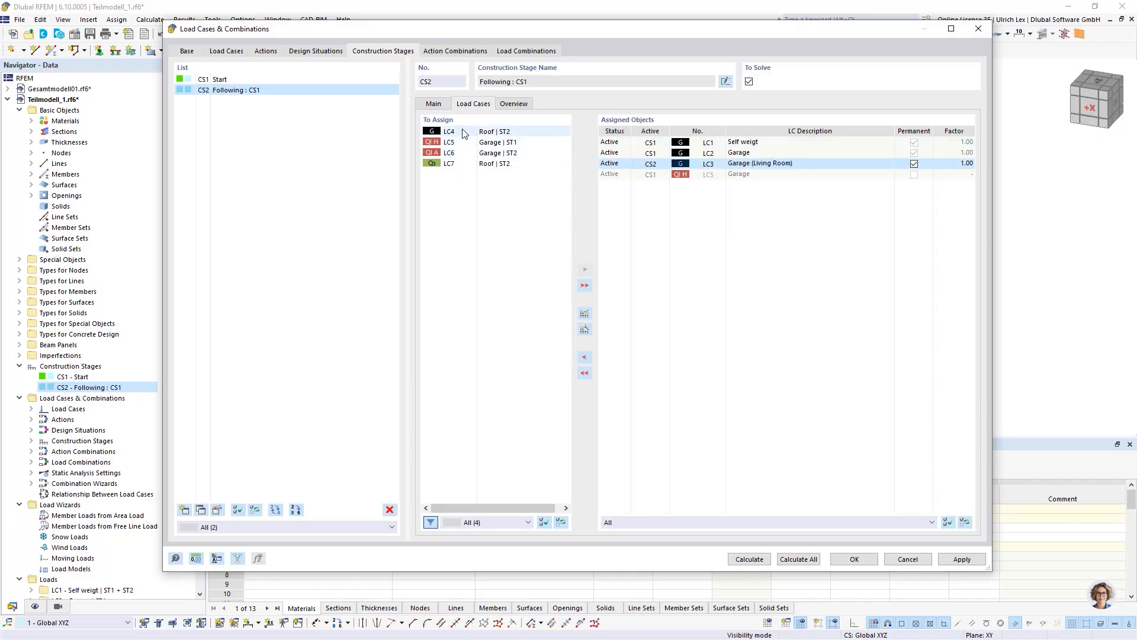
{"action": "double_click", "coordinate": [457, 134]}
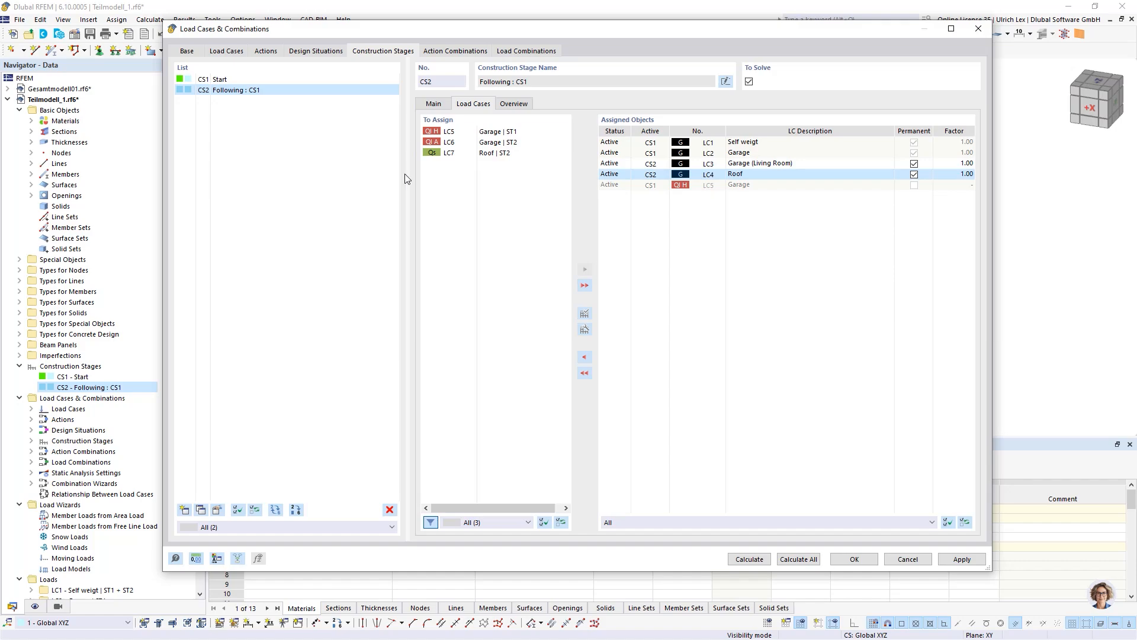
{"action": "double_click", "coordinate": [462, 142]}
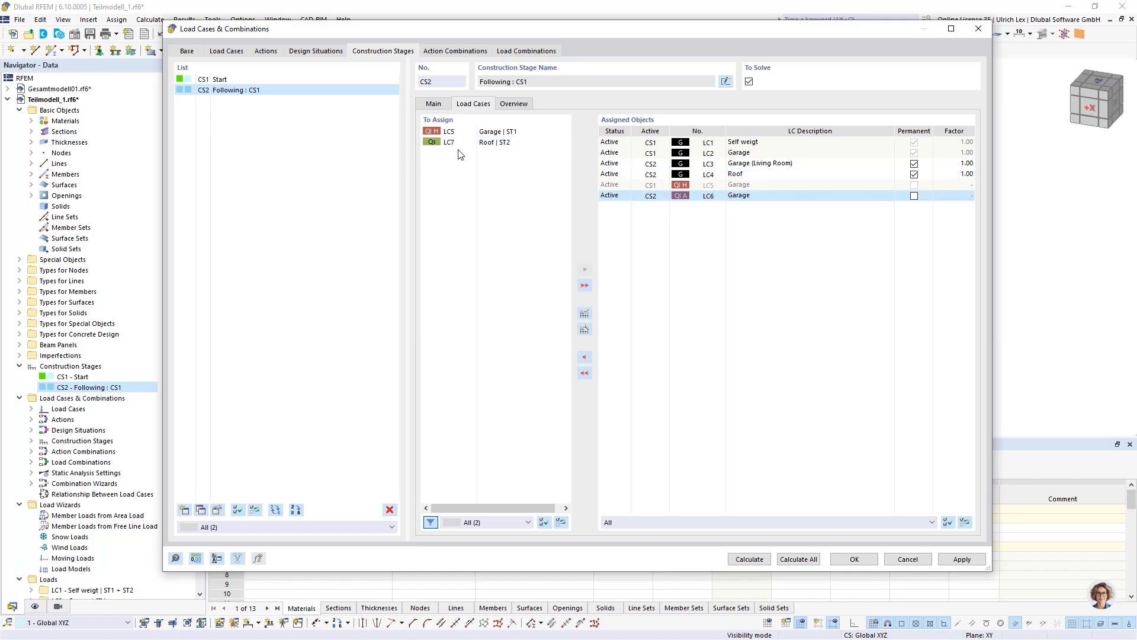
{"action": "double_click", "coordinate": [462, 143]}
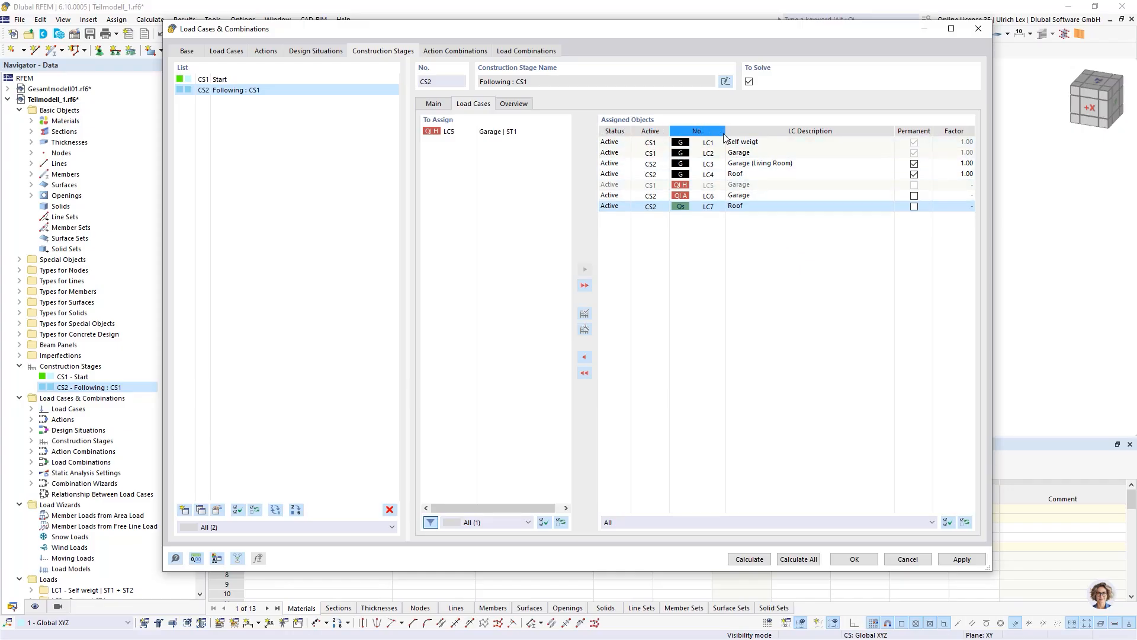
- Set the status of load case LC2 (Garage) to Inactive in construction stage CS2 and accept the load case assignments
{"action": "left_click", "coordinate": [769, 135]}
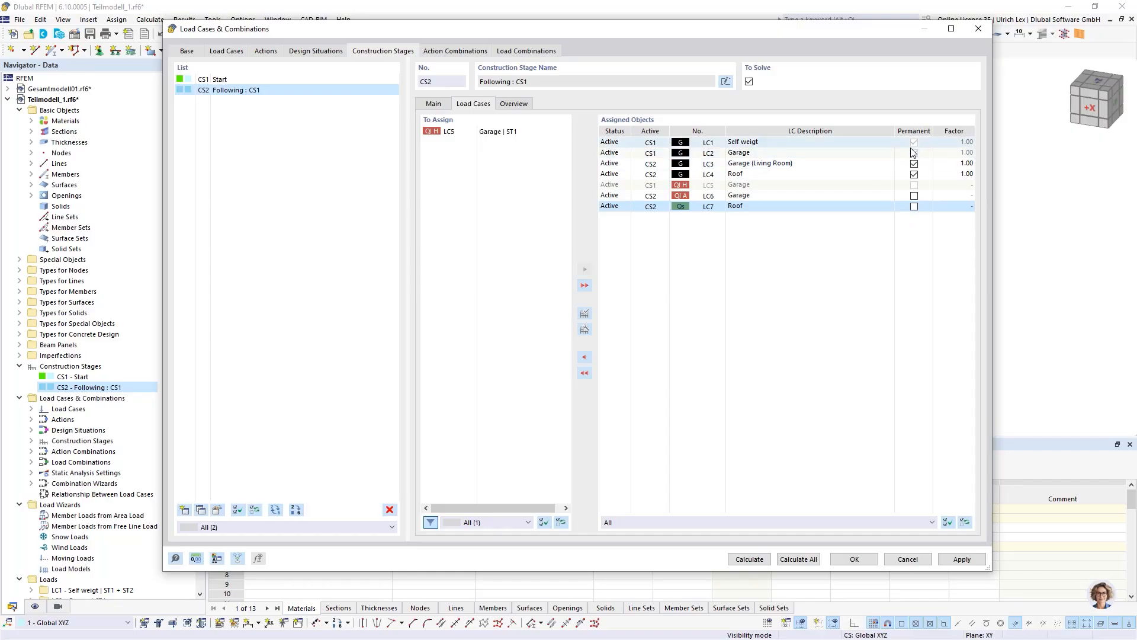
{"action": "left_click", "coordinate": [228, 83]}
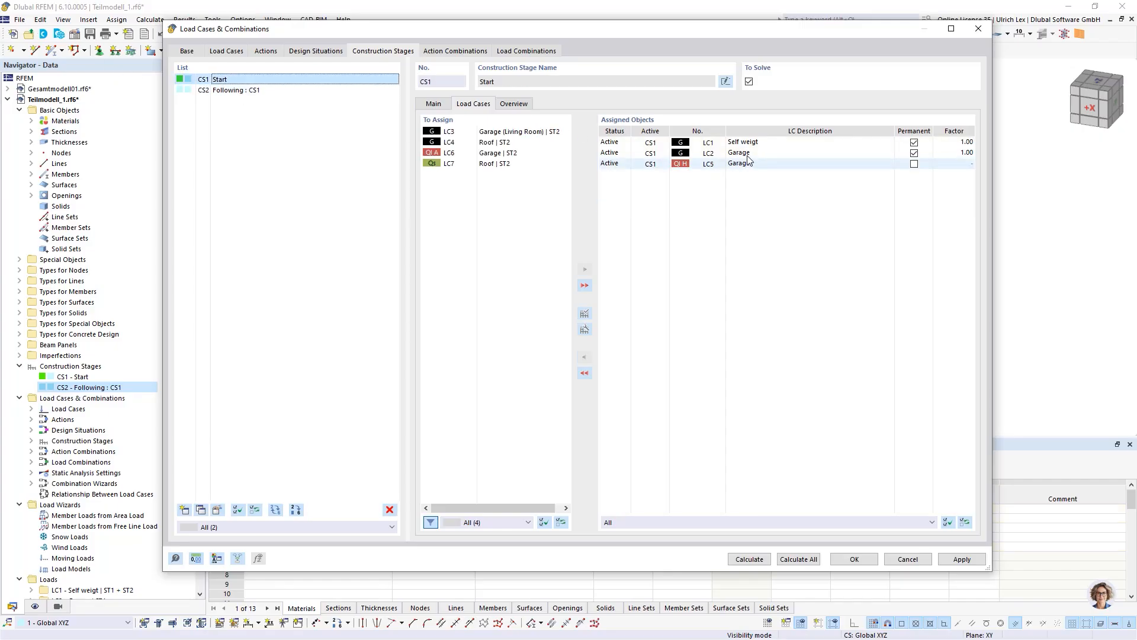
{"action": "left_click", "coordinate": [239, 90]}
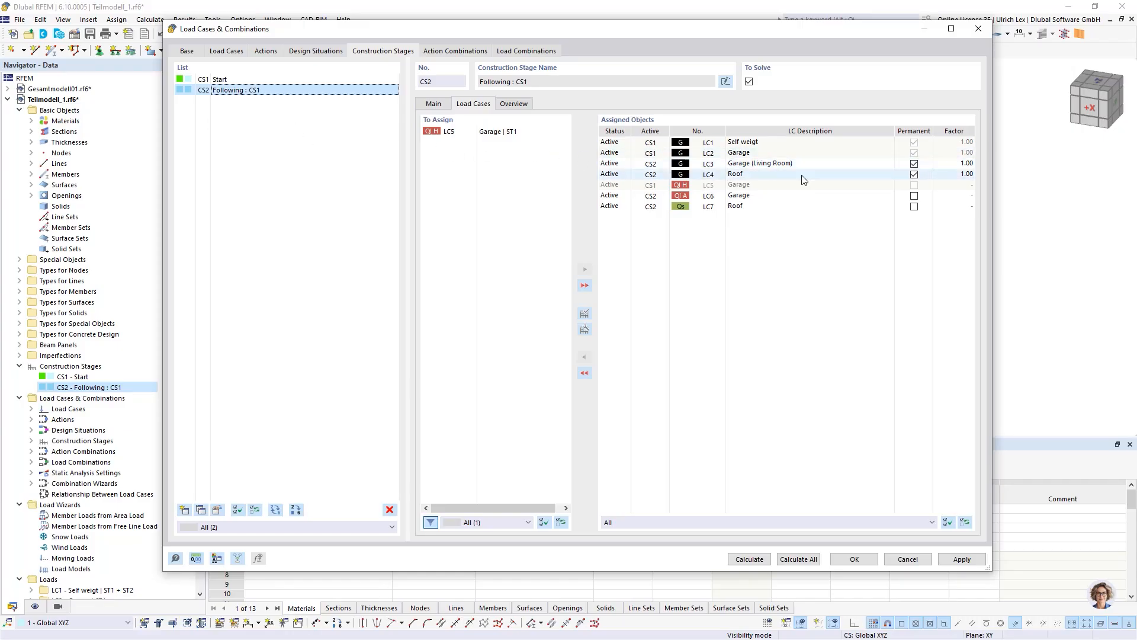
{"action": "left_click", "coordinate": [618, 154]}
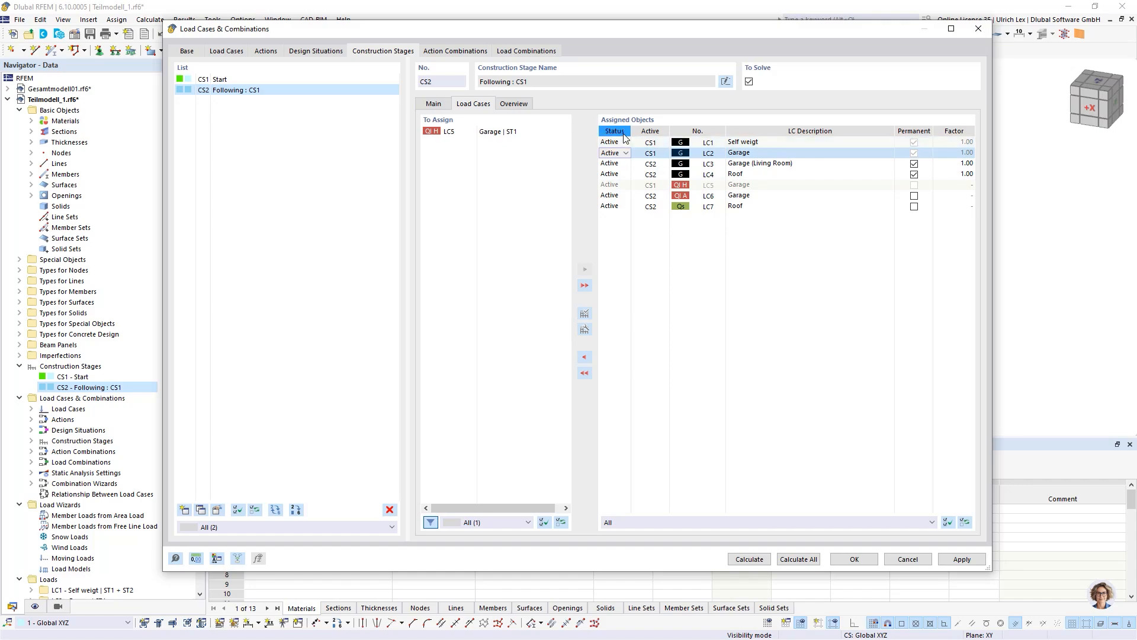
{"action": "left_click", "coordinate": [626, 154]}
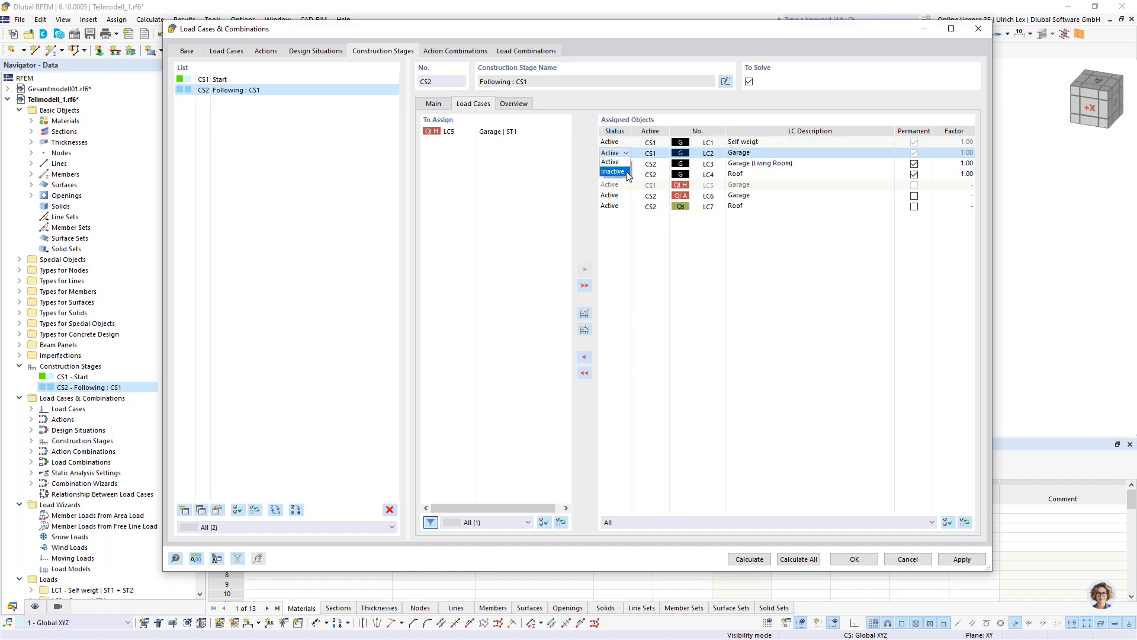
{"action": "left_click", "coordinate": [627, 173]}
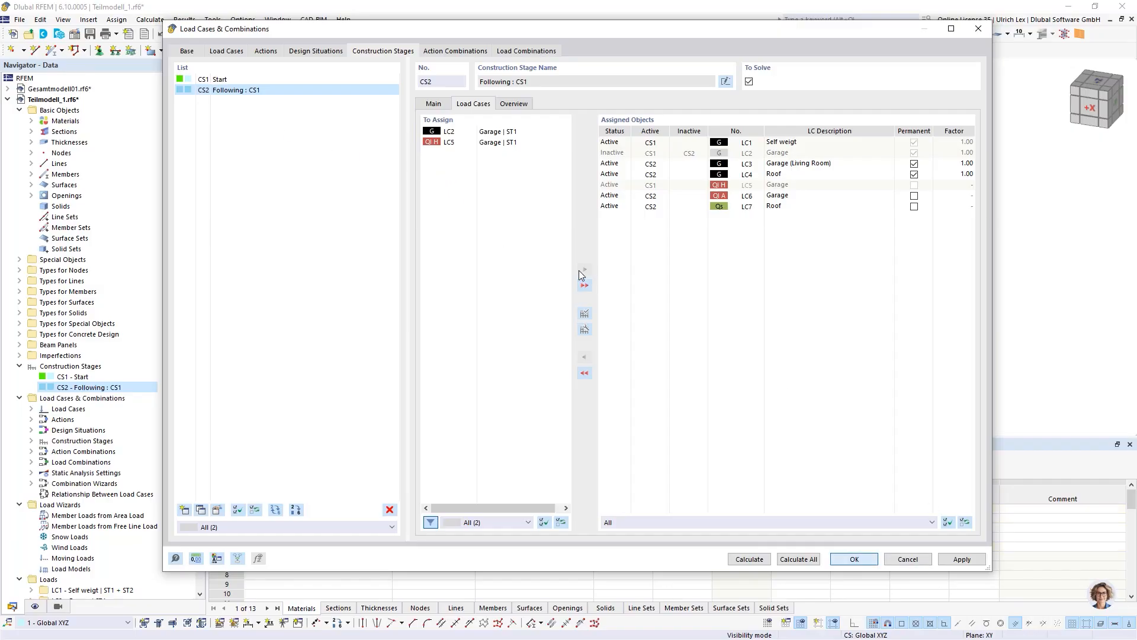
{"action": "key", "text": "Return"}
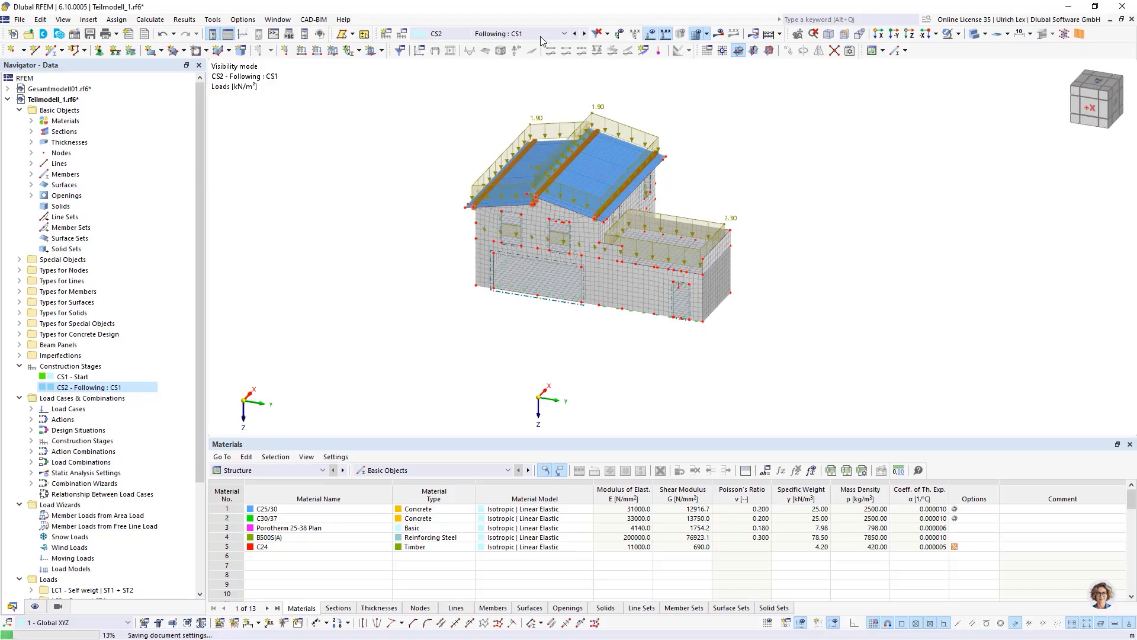
- Make construction stage CS1 the displayed stage and examine its loads on the model
{"action": "left_click", "coordinate": [539, 33]}
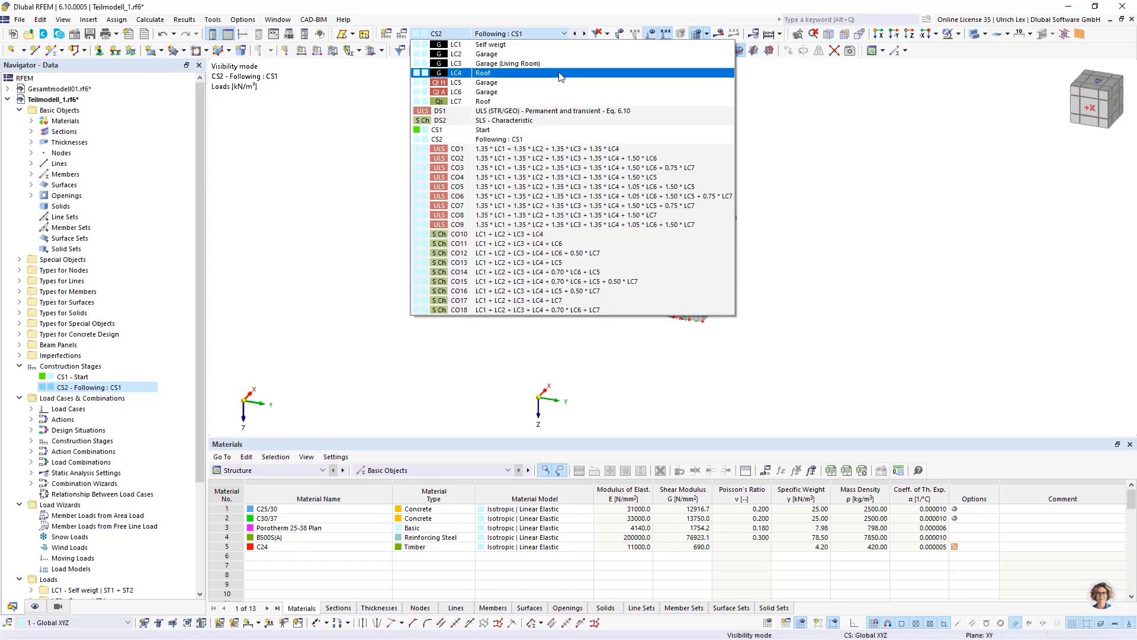
{"action": "left_click", "coordinate": [539, 130]}
{"action": "middle_click_drag", "start_coordinate": [650, 352], "coordinate": [670, 366], "text": "ctrl"}
{"action": "right_click", "coordinate": [670, 366]}
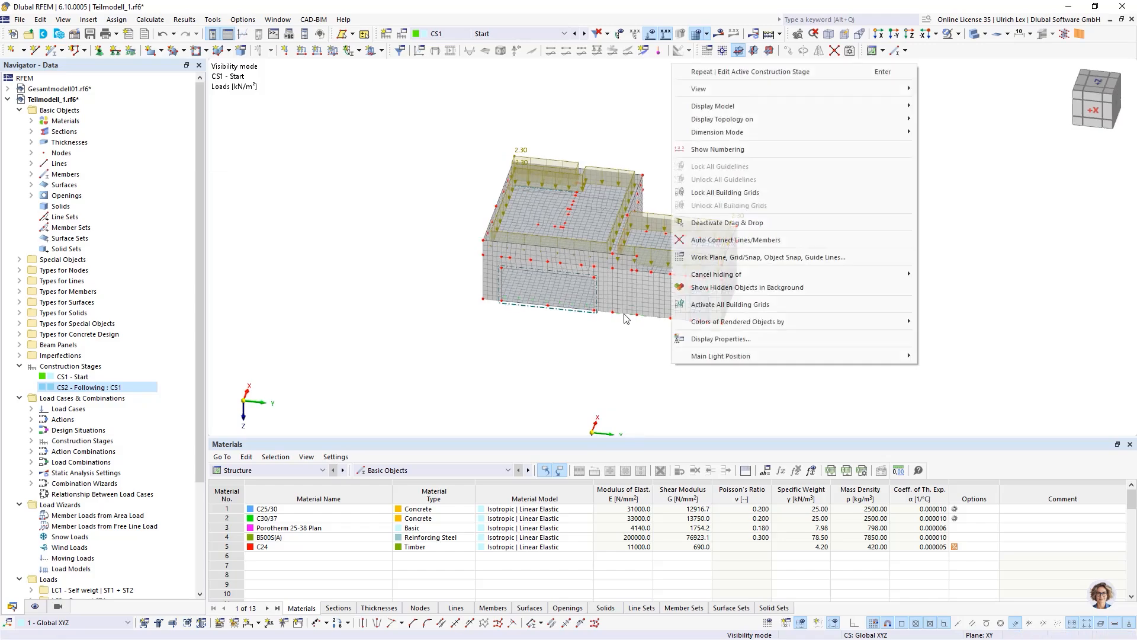
{"action": "left_click", "coordinate": [790, 406]}
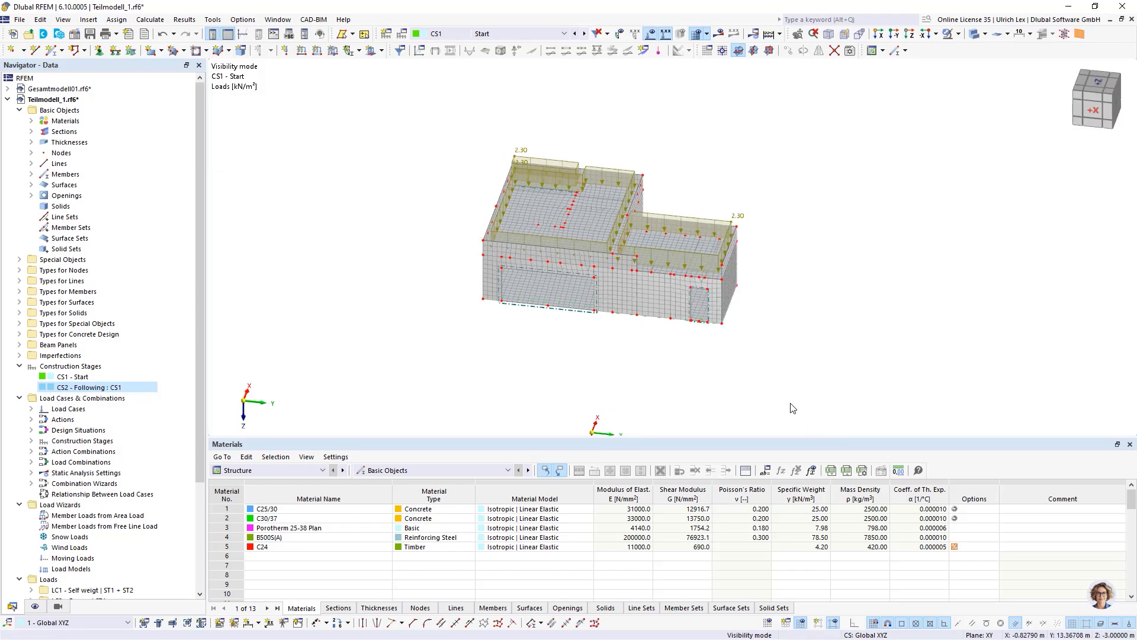
- Hide the FE mesh on the model and make construction stage CS2 the displayed stage
{"action": "left_click", "coordinate": [707, 34]}
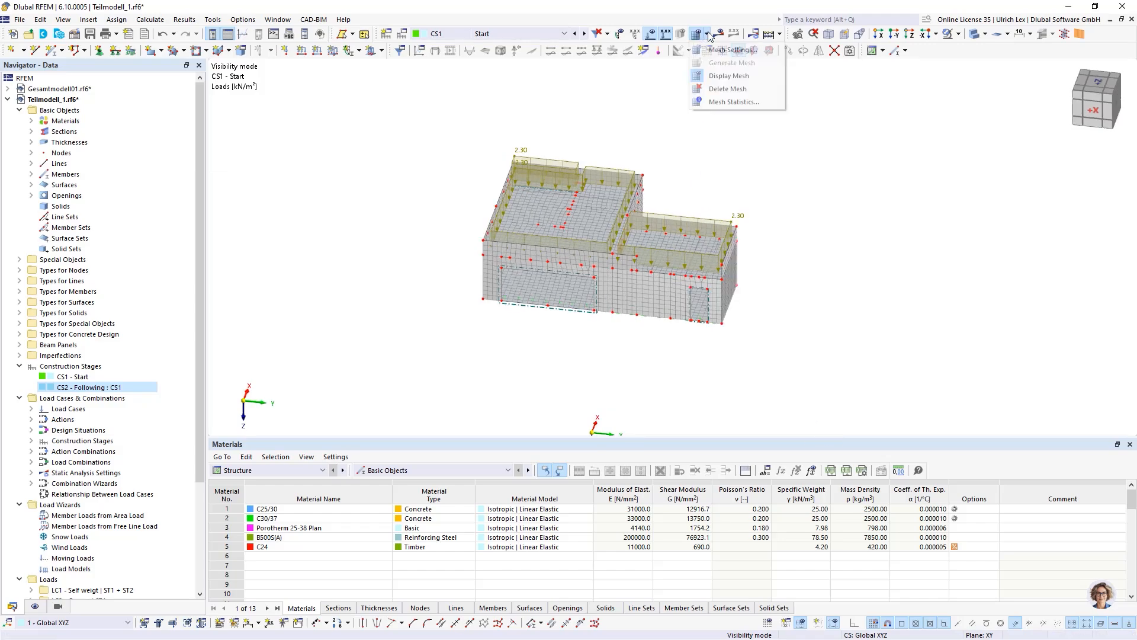
{"action": "left_click", "coordinate": [749, 76]}
{"action": "middle_click_drag", "start_coordinate": [802, 317], "coordinate": [767, 294], "text": "ctrl"}
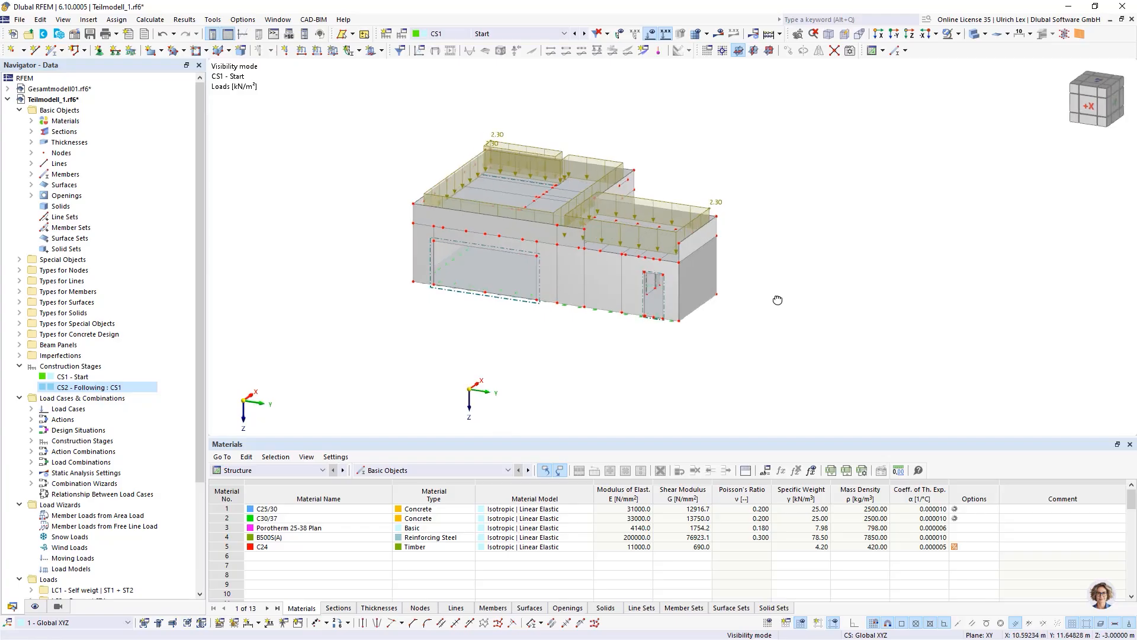
{"action": "scroll", "coordinate": [620, 135], "scroll_direction": "up", "scroll_amount": 1}
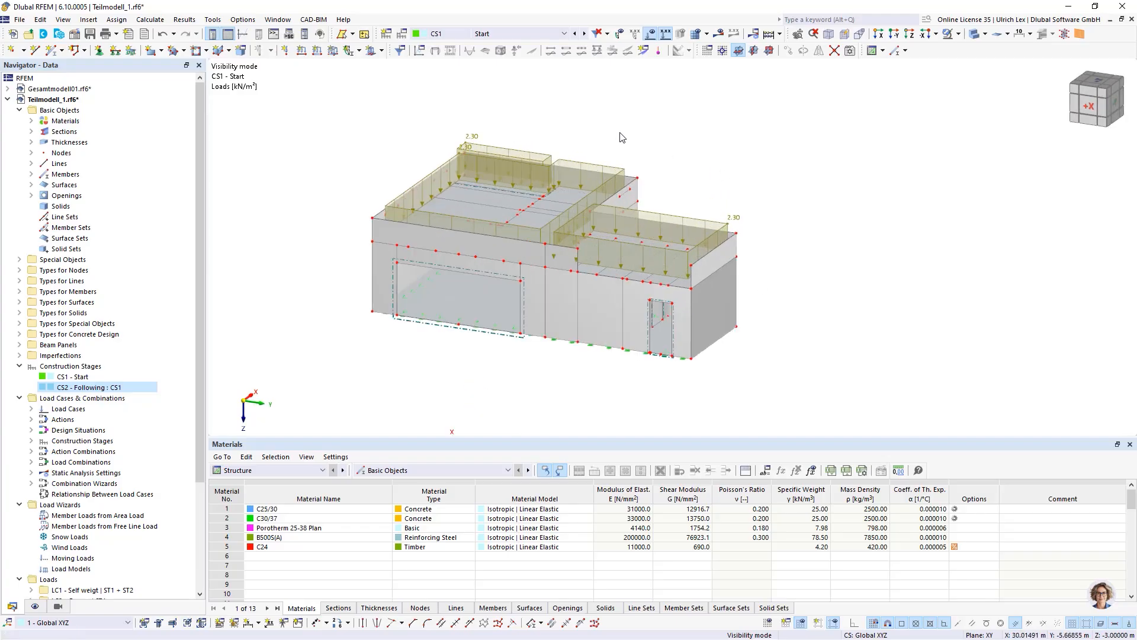
{"action": "left_click", "coordinate": [585, 34]}
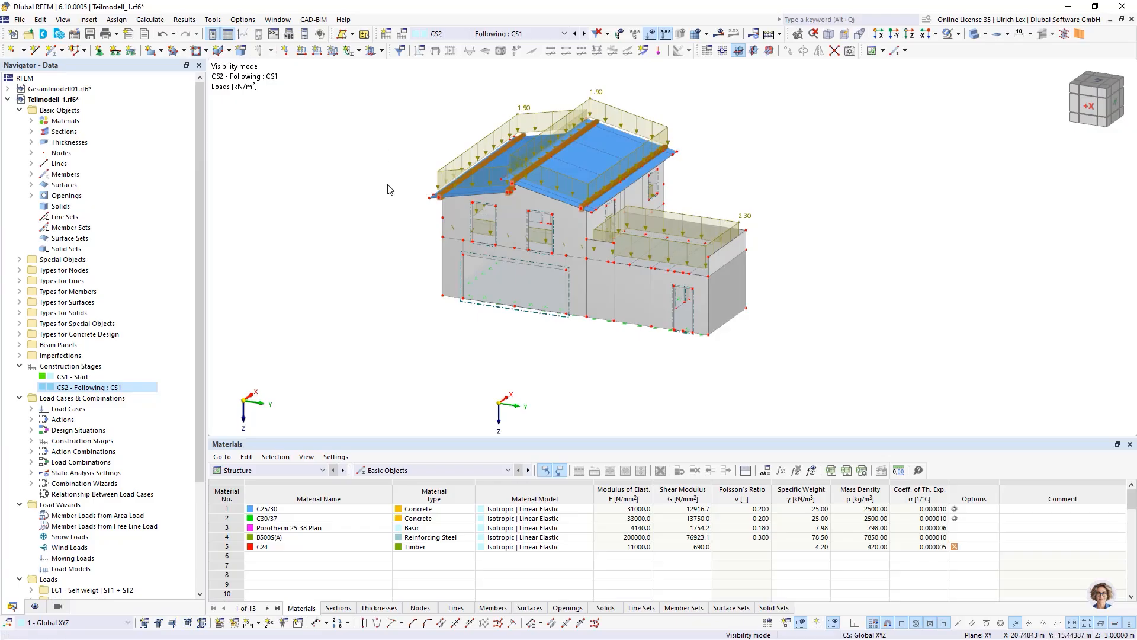
{"action": "mouse_move", "coordinate": [388, 189]}
{"action": "middle_mouse_down", "text": "ctrl"}
{"action": "mouse_move", "coordinate": [400, 165]}
{"action": "mouse_move", "coordinate": [381, 186]}
{"action": "middle_mouse_up", "text": "ctrl"}
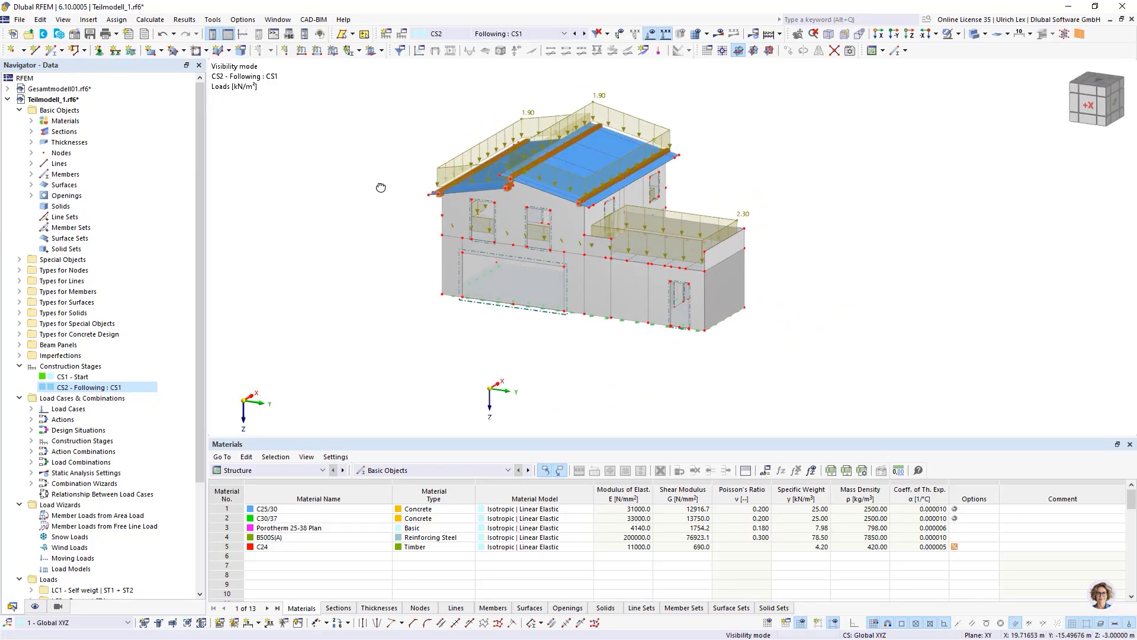
- Make the combination wizard of design situation DS1 consider an initial state, with construction stage CS1 assigned as the initial state
{"action": "left_click", "coordinate": [401, 34]}
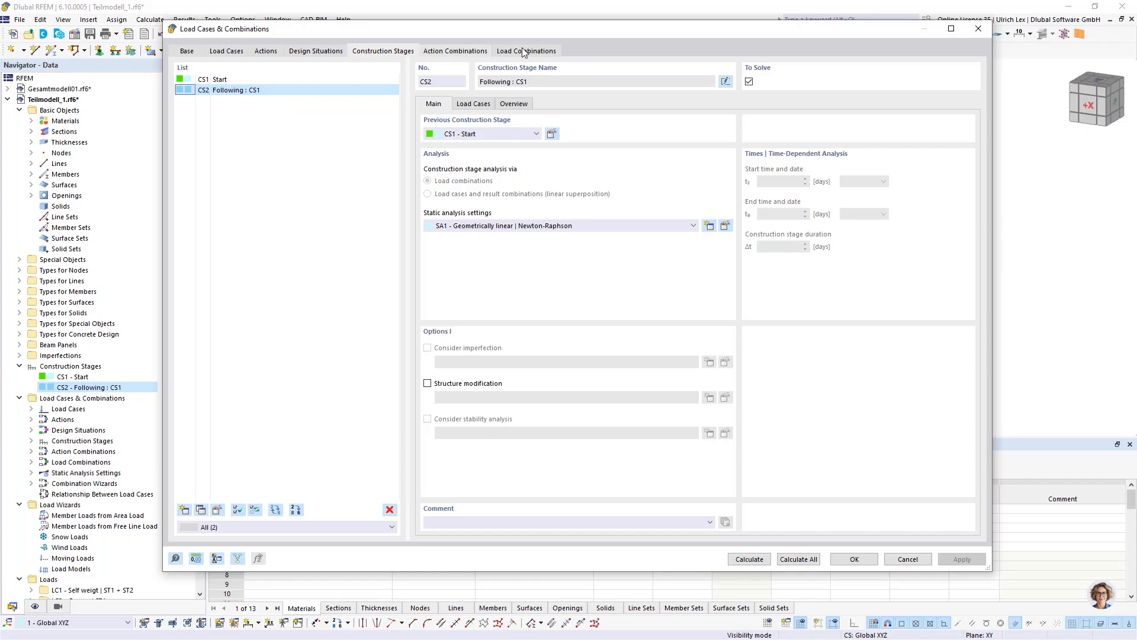
{"action": "mouse_move", "coordinate": [656, 30]}
{"action": "left_mouse_down"}
{"action": "mouse_move", "coordinate": [660, 39]}
{"action": "mouse_move", "coordinate": [636, 30]}
{"action": "left_mouse_up"}
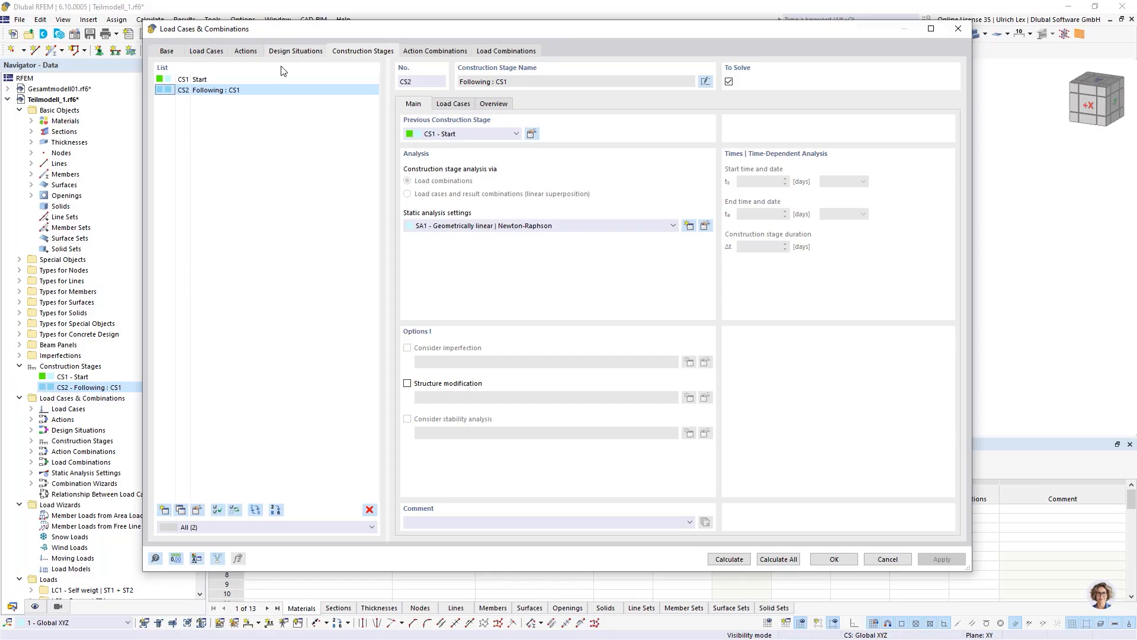
{"action": "left_click", "coordinate": [294, 51]}
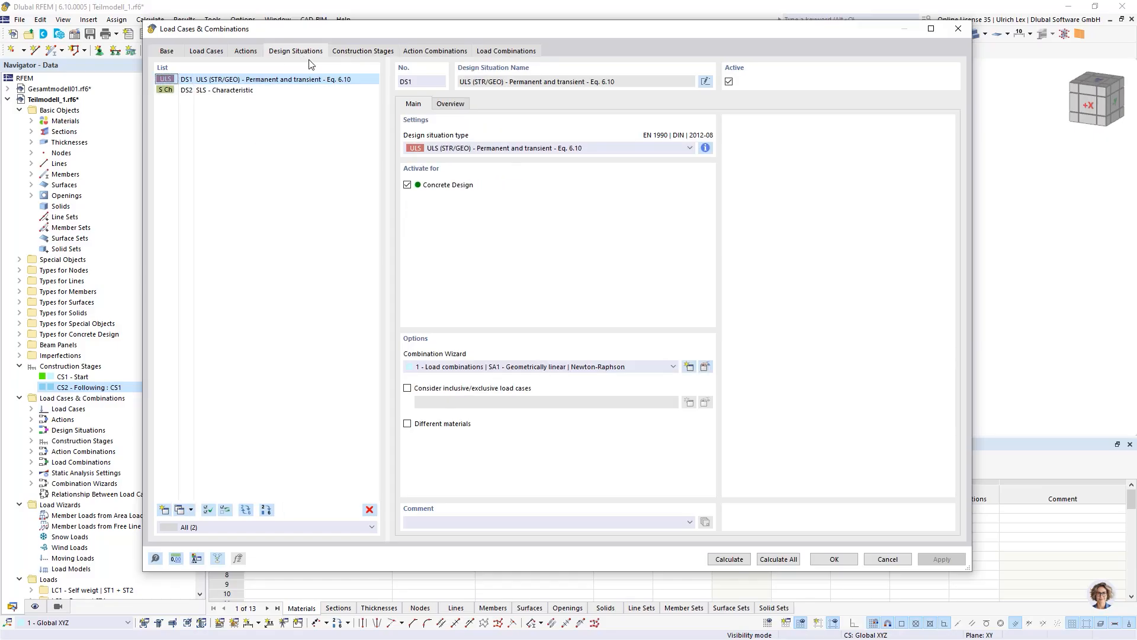
{"action": "left_click_drag", "start_coordinate": [383, 30], "coordinate": [374, 21]}
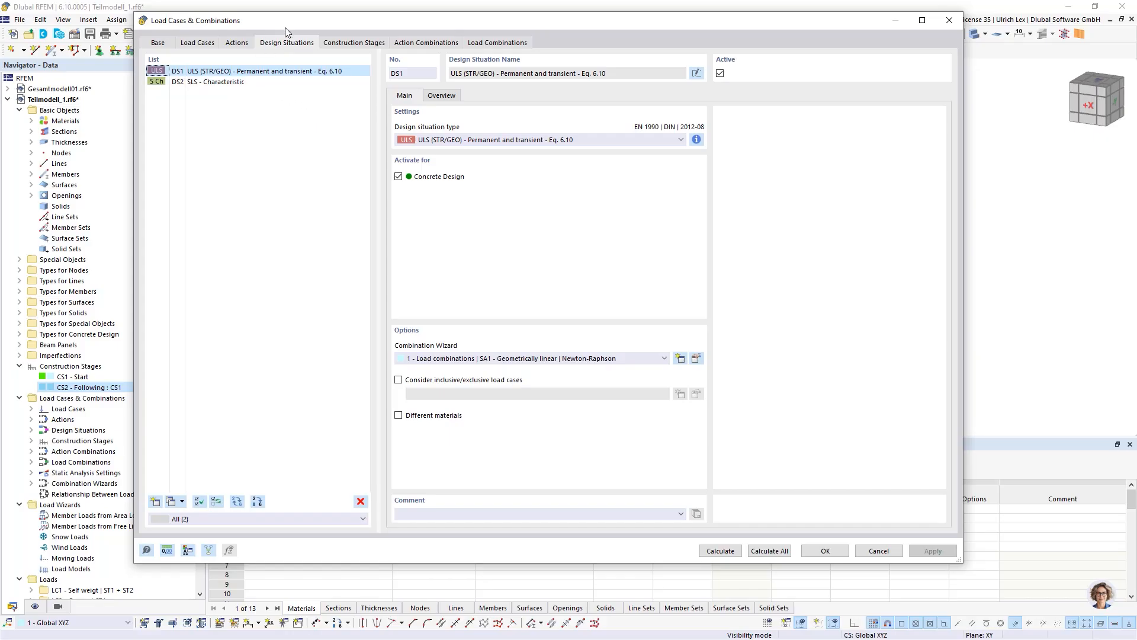
{"action": "left_click_drag", "start_coordinate": [297, 19], "coordinate": [325, 26]}
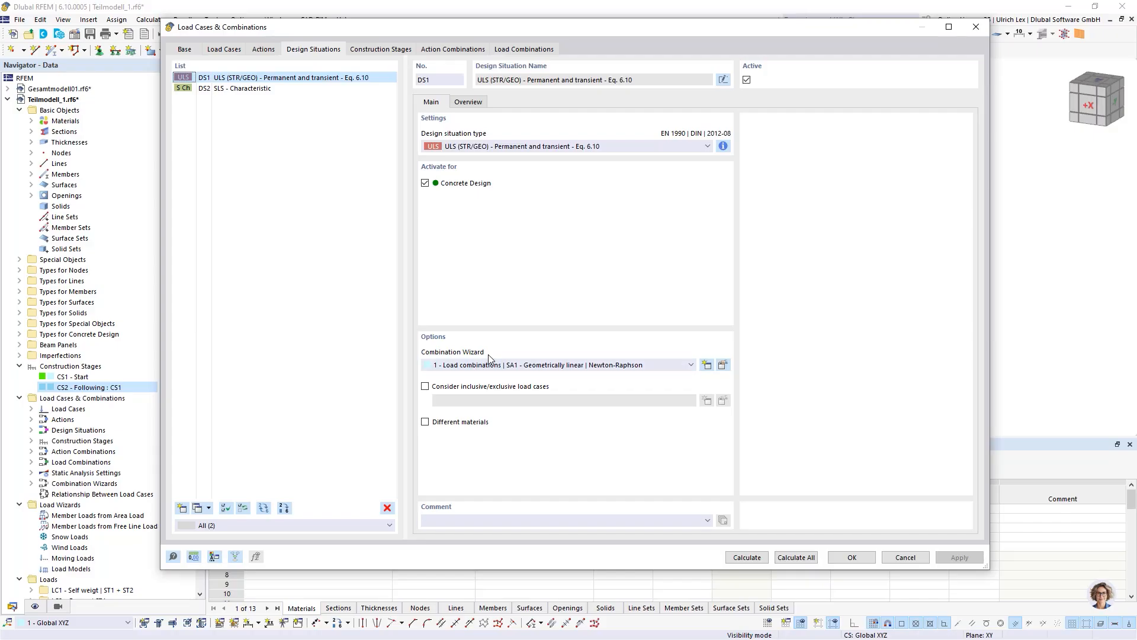
{"action": "left_click", "coordinate": [723, 365]}
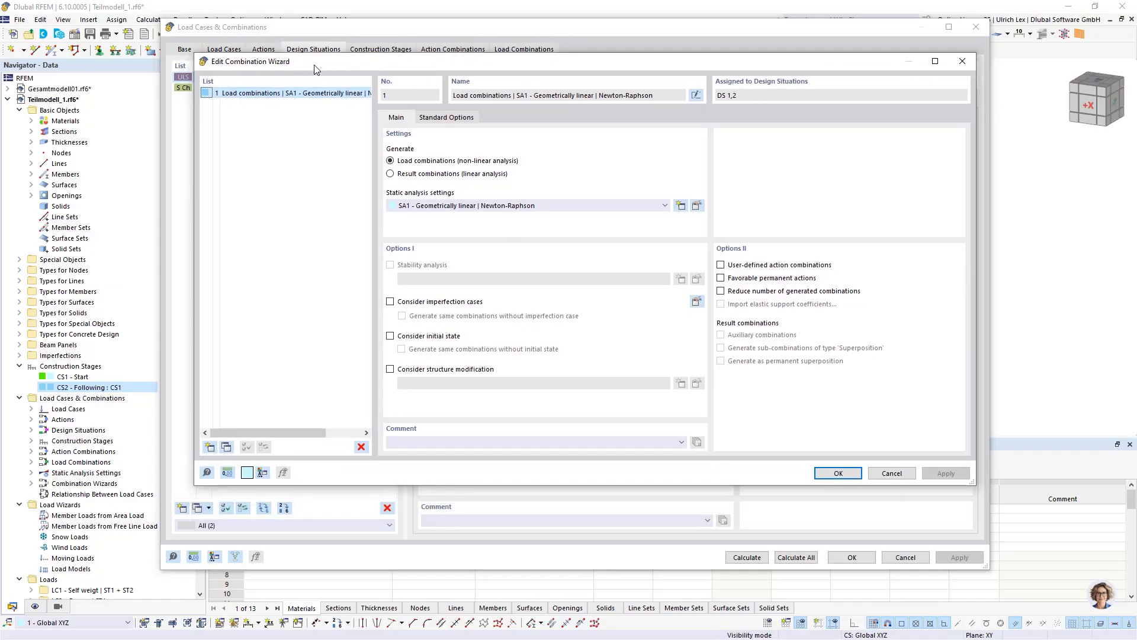
{"action": "left_click_drag", "start_coordinate": [314, 65], "coordinate": [389, 80]}
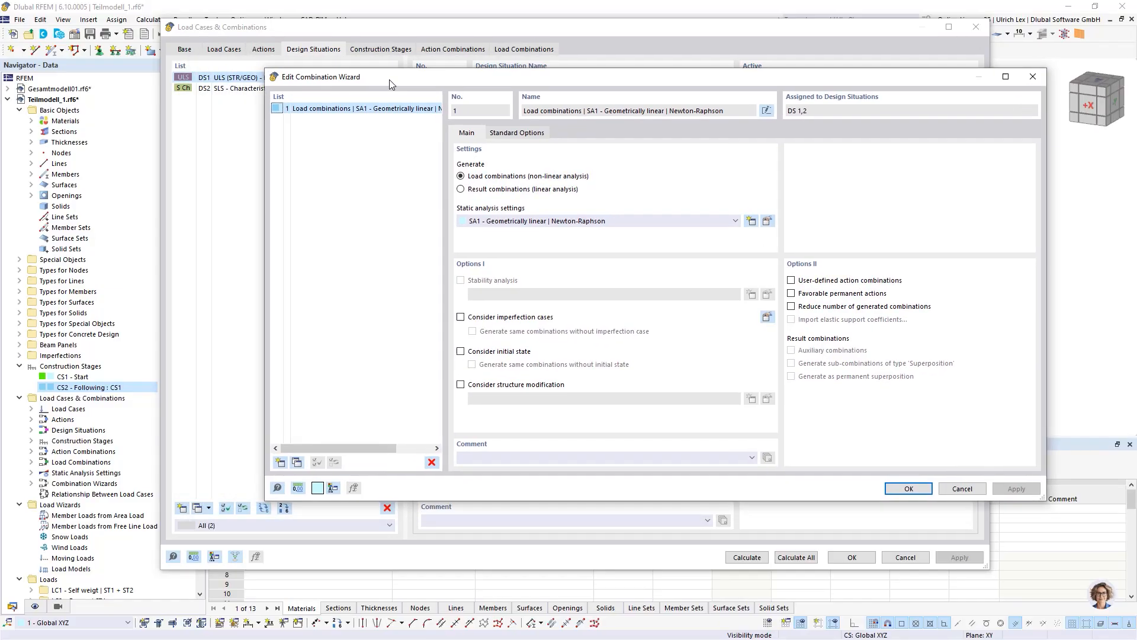
{"action": "left_click", "coordinate": [461, 352]}
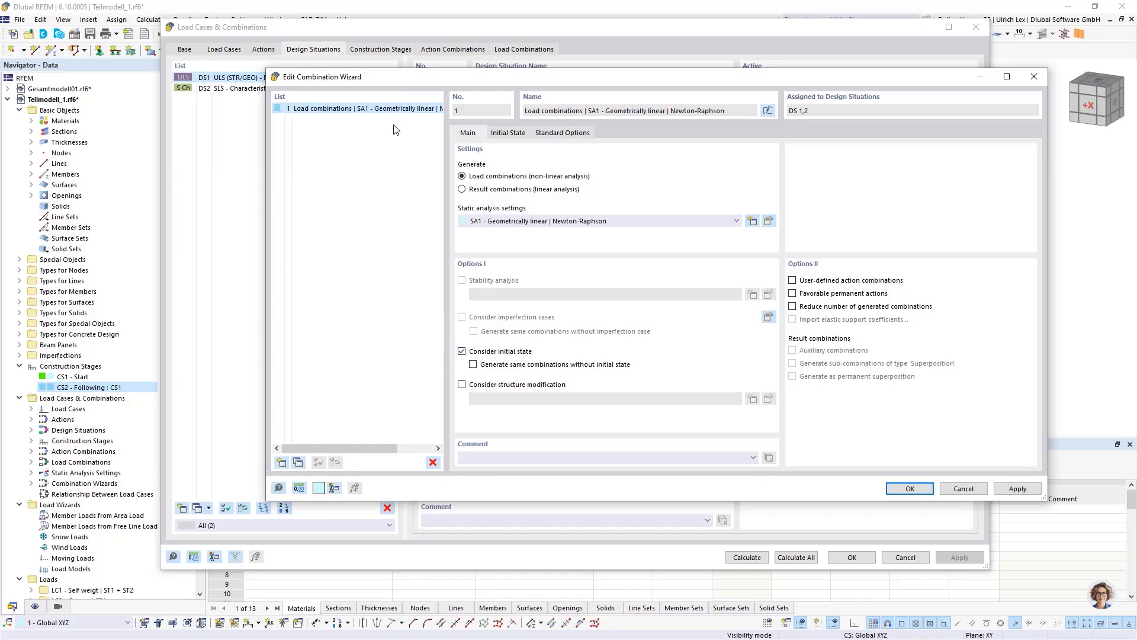
{"action": "left_click", "coordinate": [509, 133]}
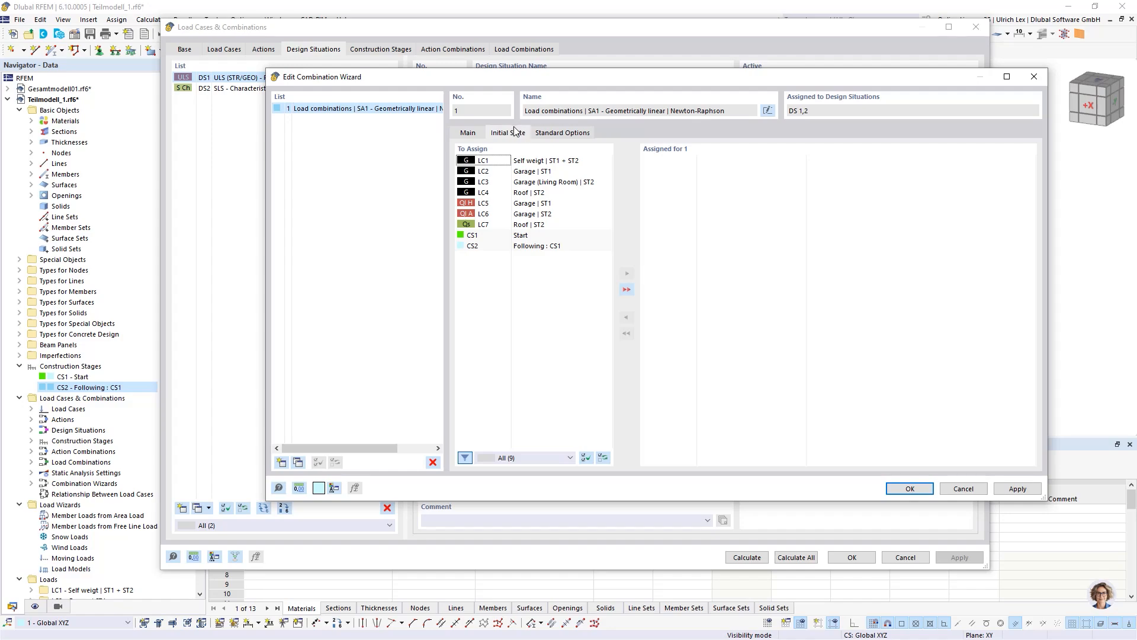
{"action": "double_click", "coordinate": [486, 237]}
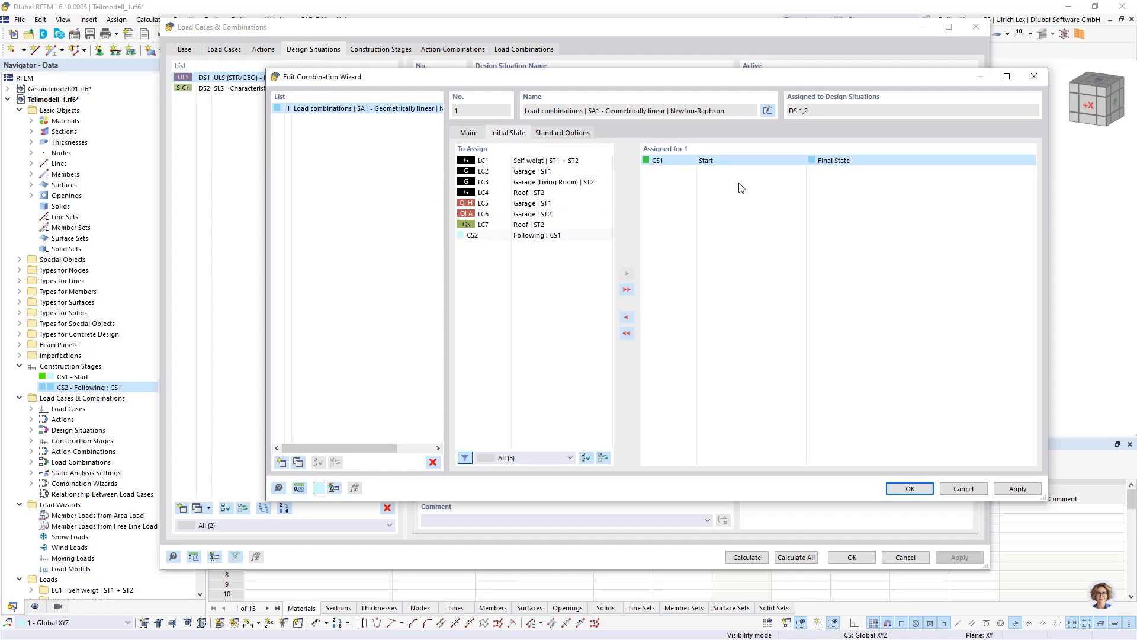
{"action": "left_click", "coordinate": [918, 489]}
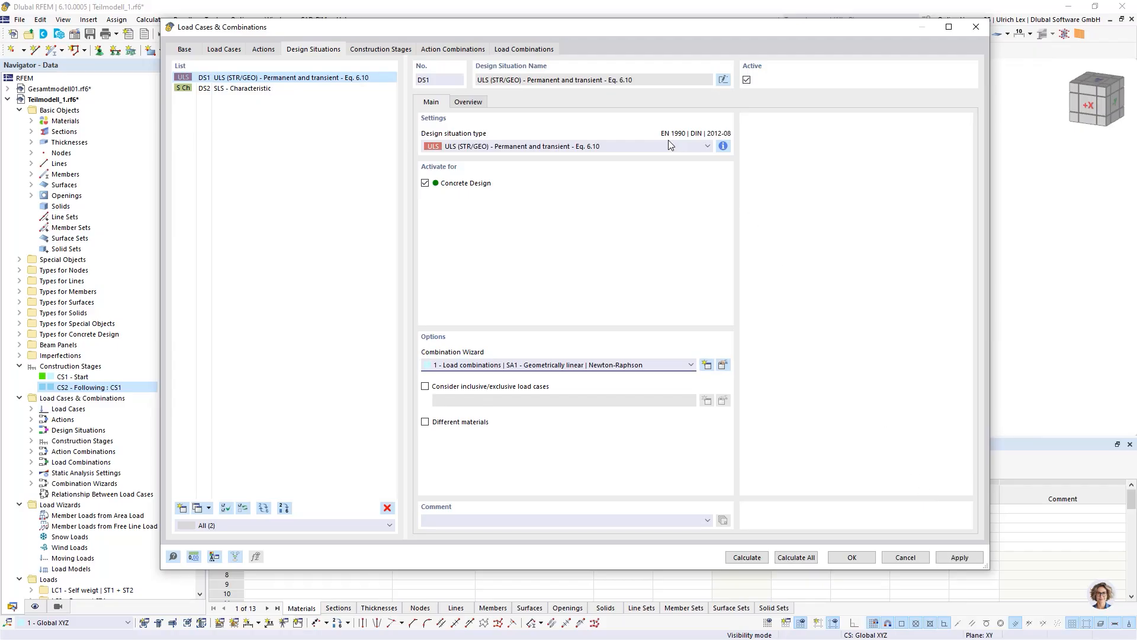
- Enter the comment ST1 for design situation DS1 and for its combination wizard 1
{"action": "left_click", "coordinate": [491, 520]}
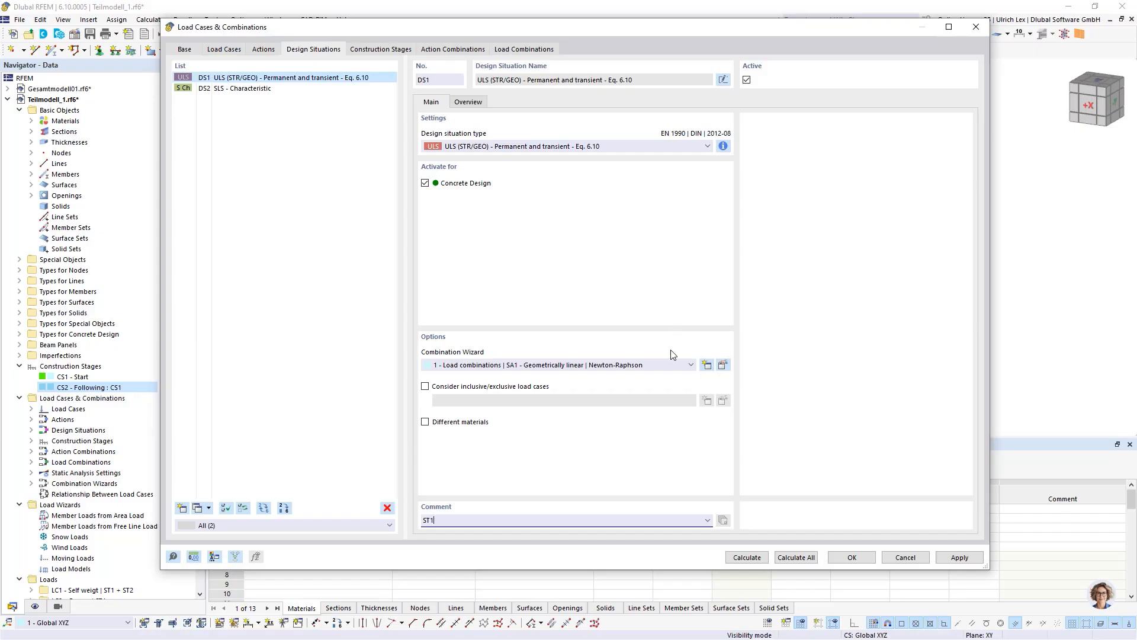
{"action": "left_click", "coordinate": [723, 365]}
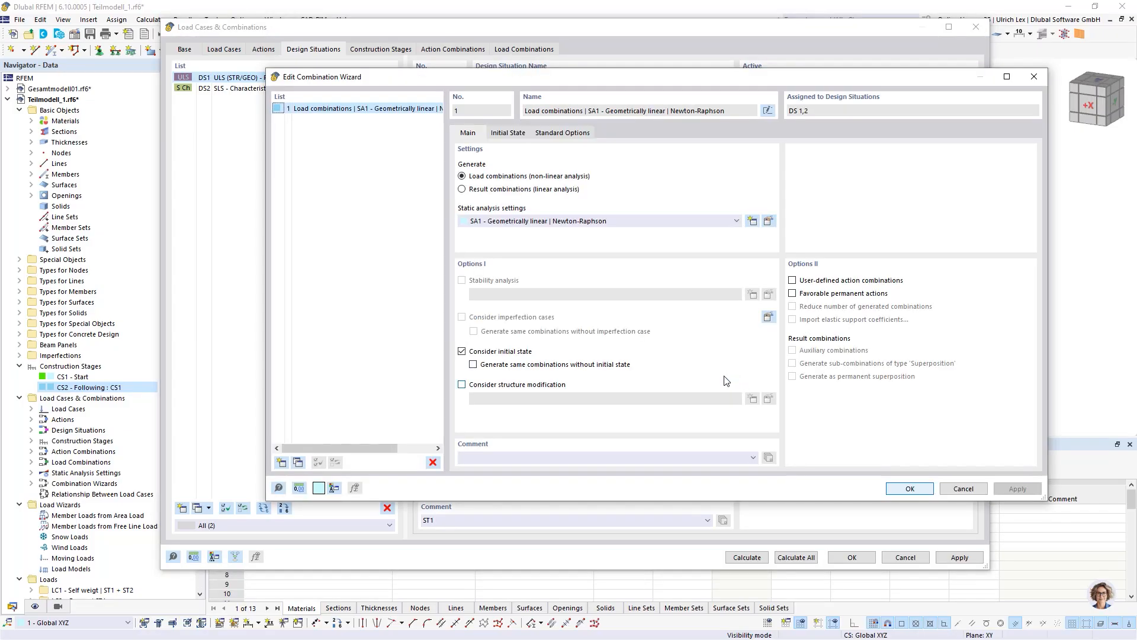
{"action": "left_click", "coordinate": [525, 456]}
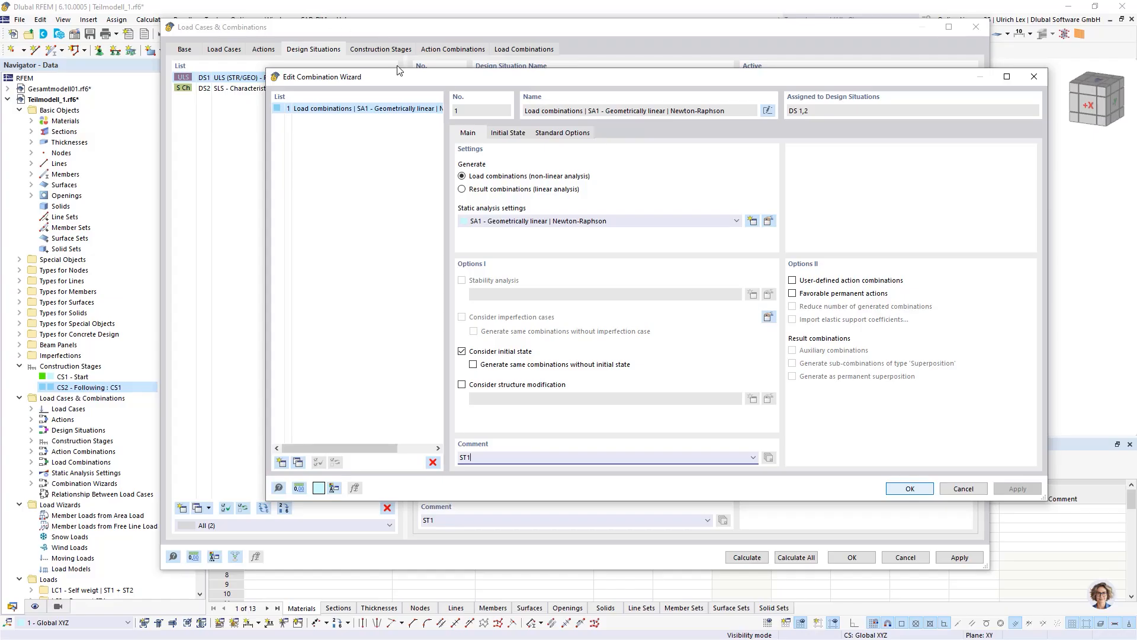
{"action": "left_click_drag", "start_coordinate": [453, 76], "coordinate": [430, 81]}
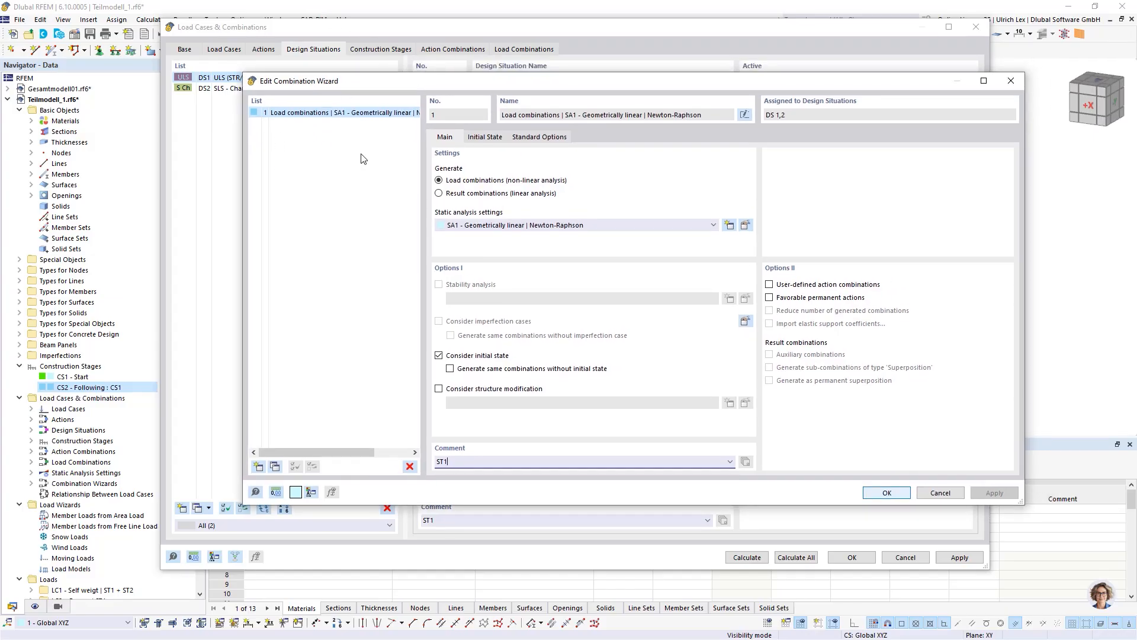
- Duplicate combination wizard 1, give the copy the comment ST2, and replace its initial state CS1 with construction stage CS2
{"action": "left_click", "coordinate": [274, 468]}
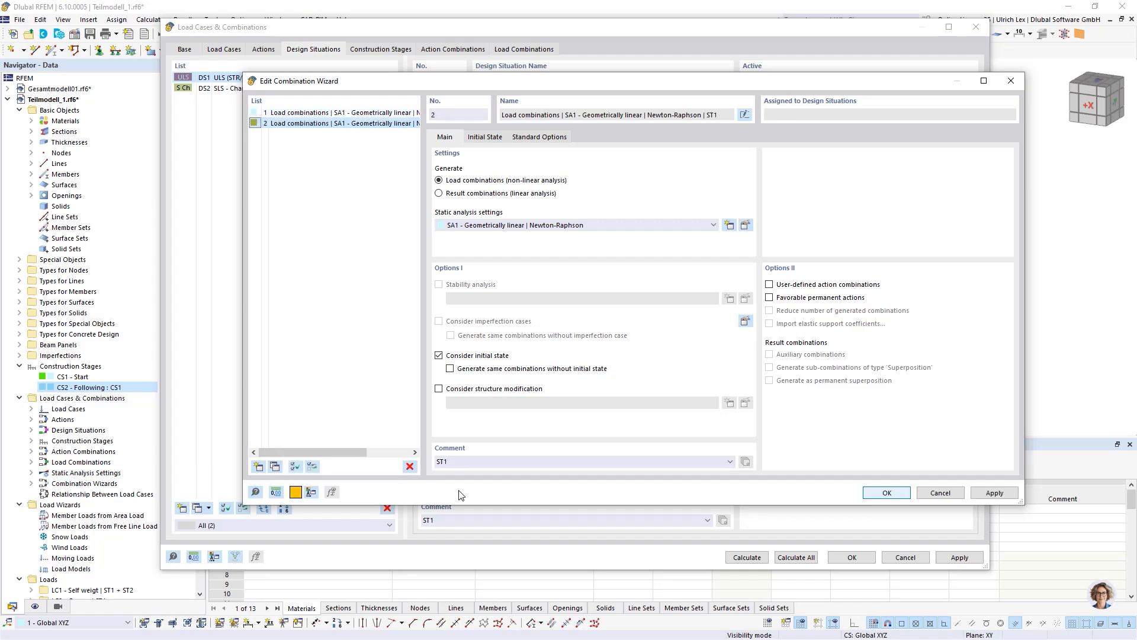
{"action": "left_click", "coordinate": [470, 461]}
{"action": "left_click", "coordinate": [496, 142]}
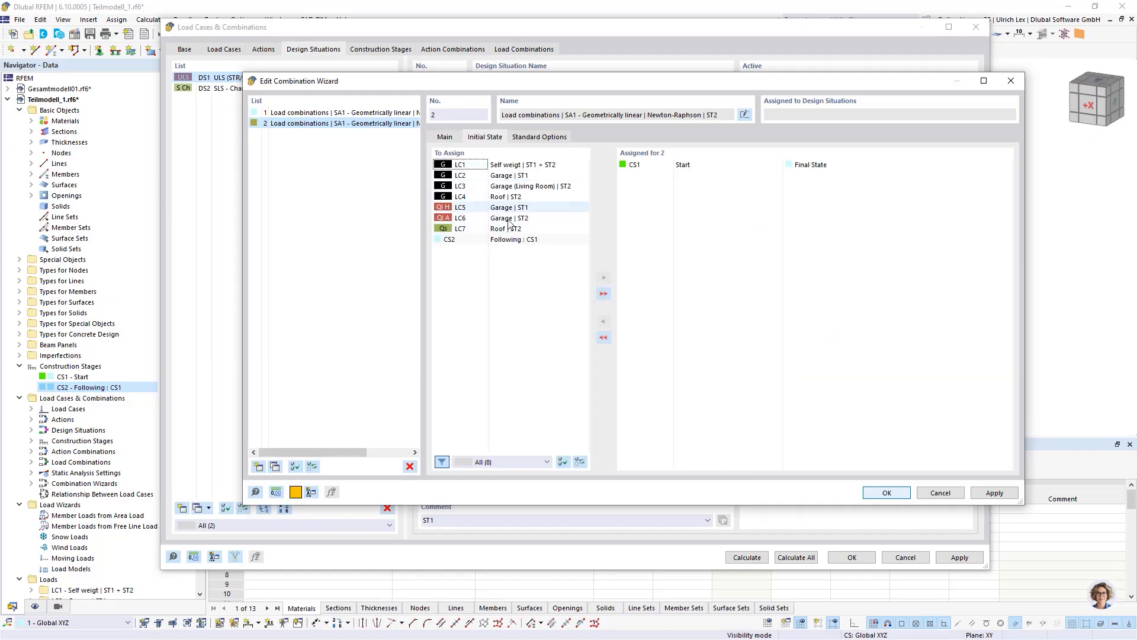
{"action": "double_click", "coordinate": [741, 168]}
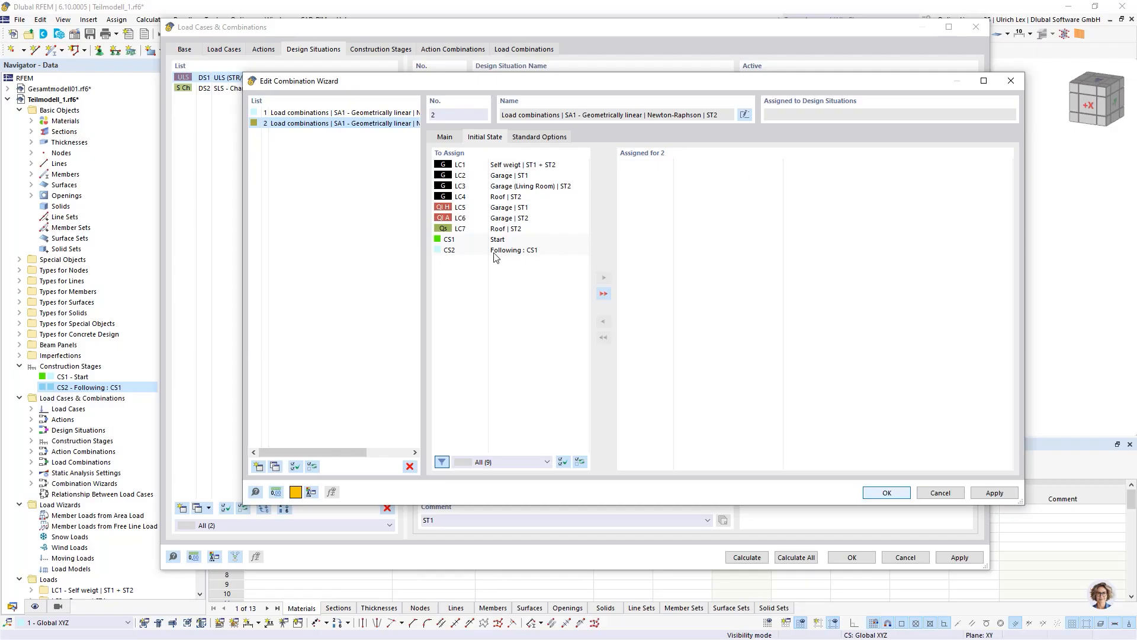
{"action": "double_click", "coordinate": [474, 253]}
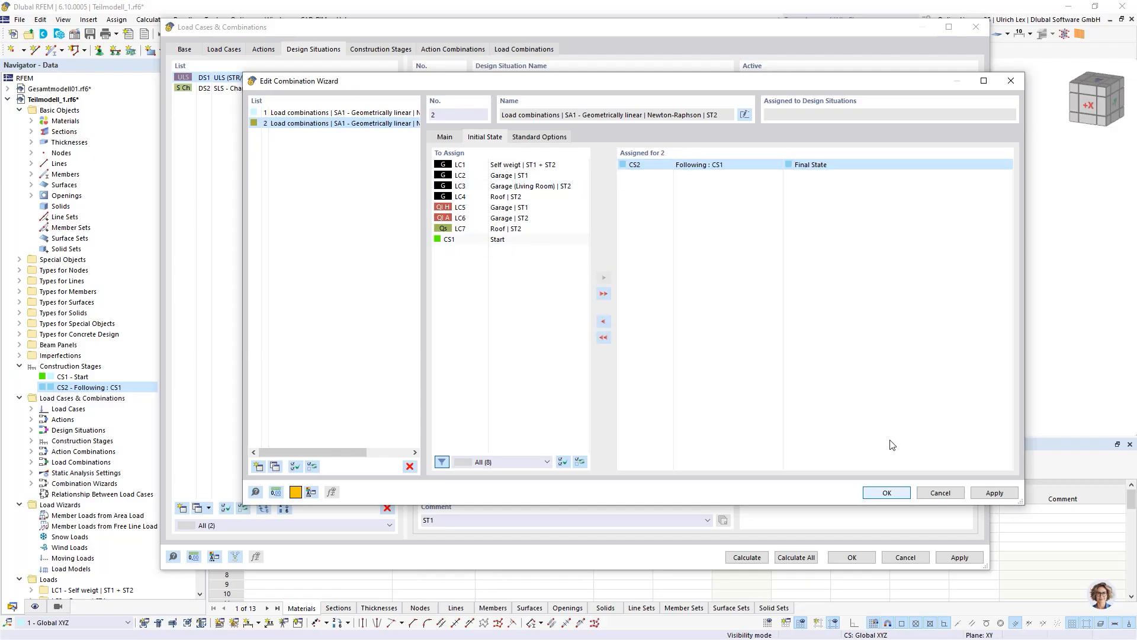
{"action": "left_click", "coordinate": [885, 493]}
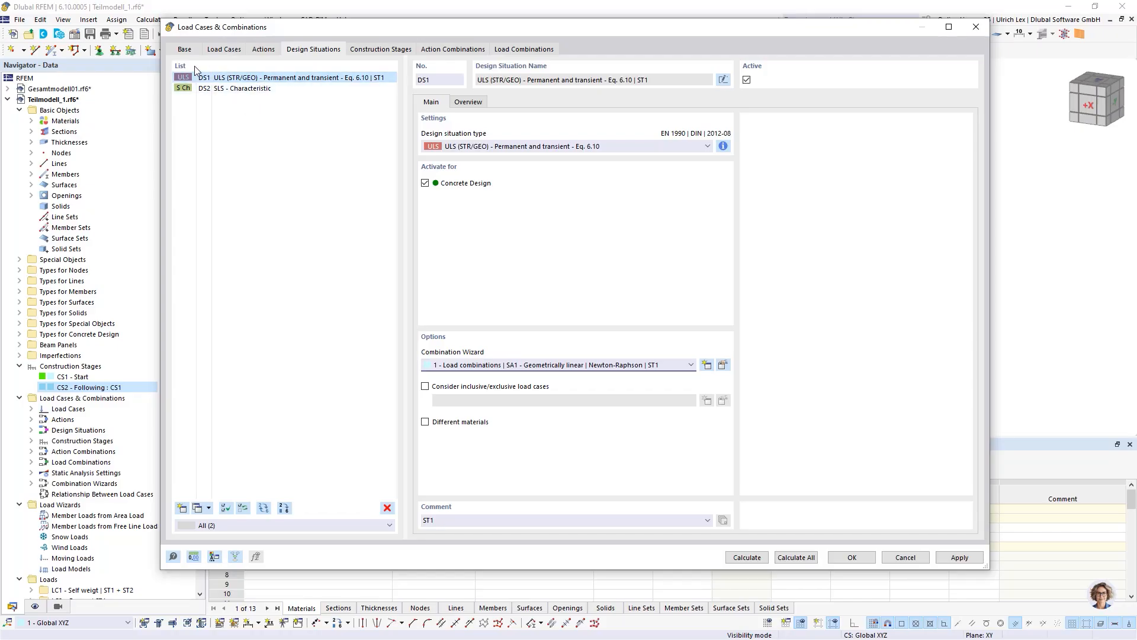
- Select combination wizard 1 (ST1) for design situations DS1 and DS2, and duplicate both design situations
{"action": "left_click", "coordinate": [205, 91], "text": "ctrl"}
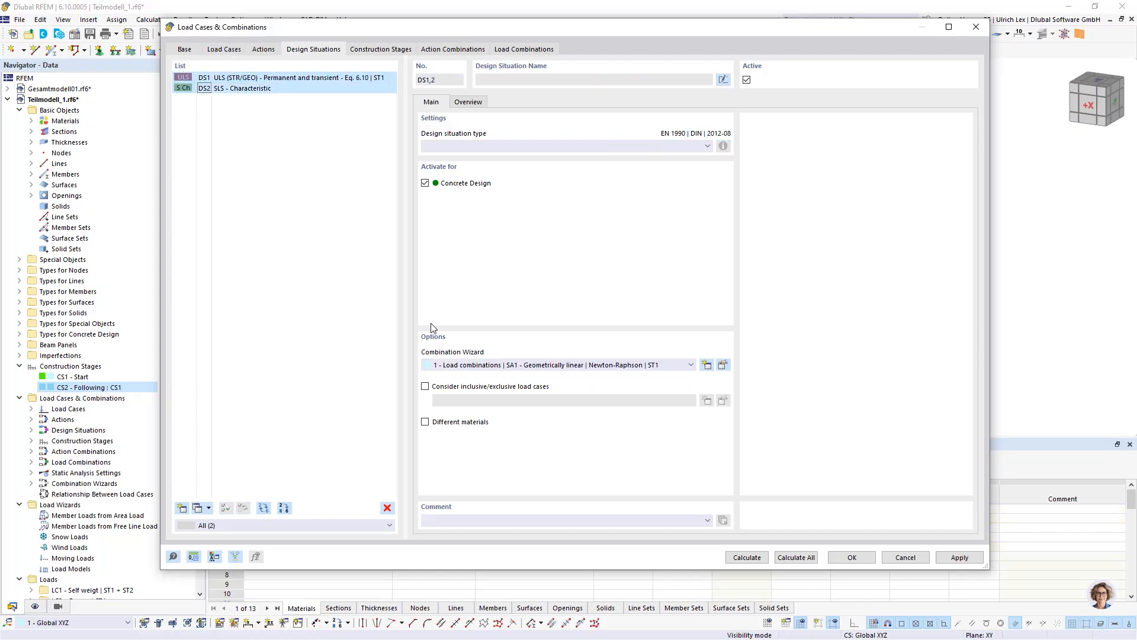
{"action": "left_click", "coordinate": [675, 366]}
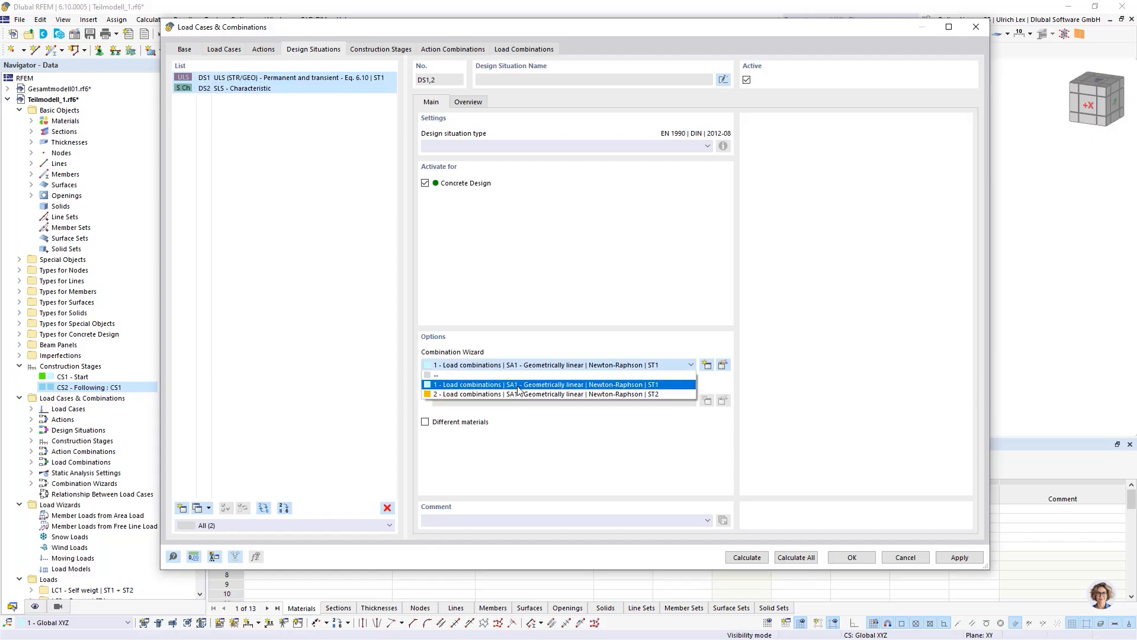
{"action": "left_click", "coordinate": [676, 387]}
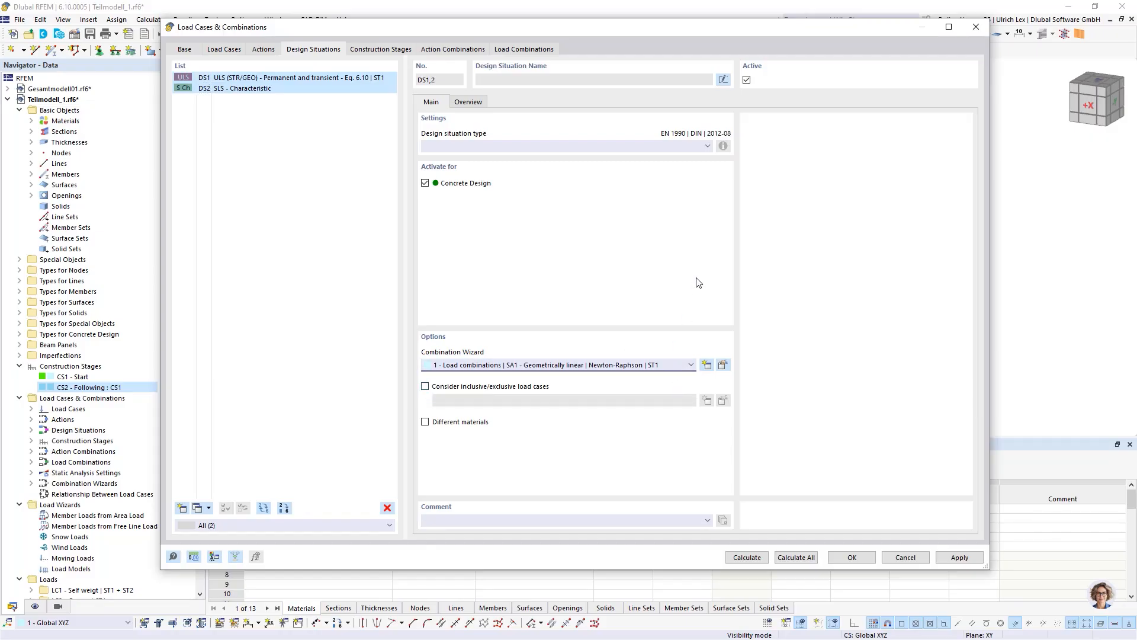
{"action": "left_click", "coordinate": [293, 203]}
{"action": "left_click", "coordinate": [280, 88]}
{"action": "left_click", "coordinate": [283, 79], "text": "shift"}
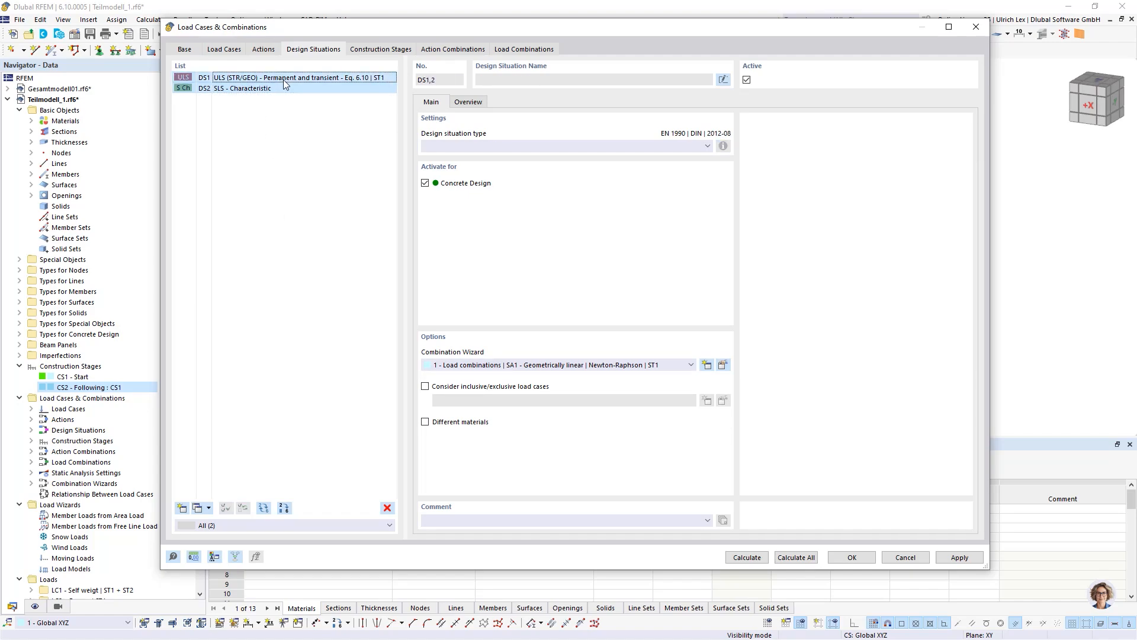
{"action": "left_click", "coordinate": [197, 508]}
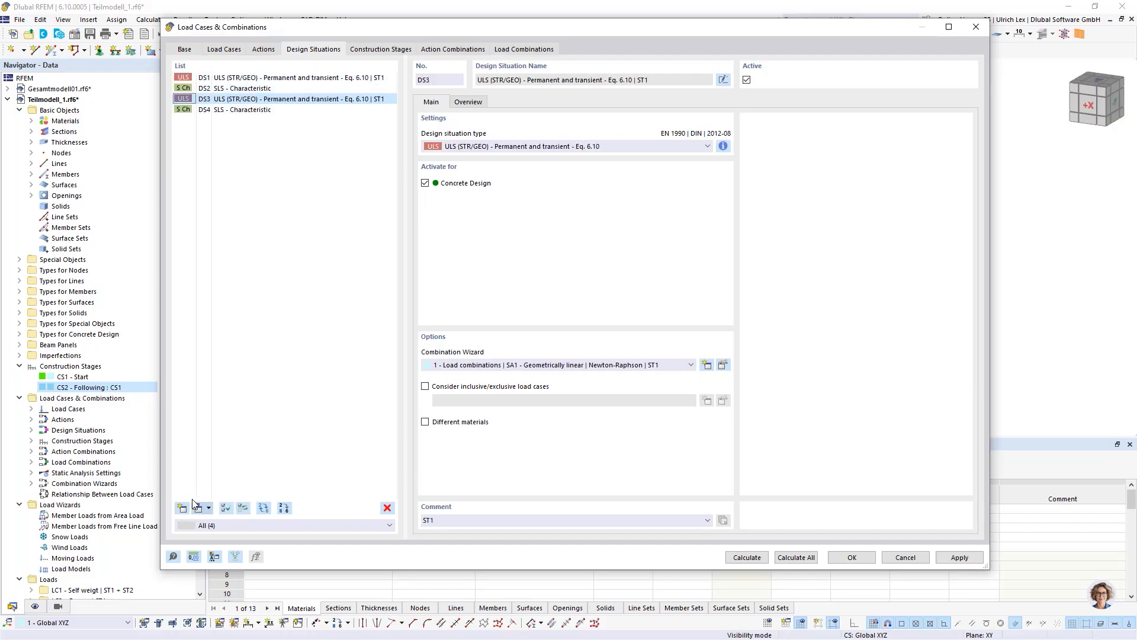
- Assign combination wizard 2 (ST2) to the copied design situations DS3 and DS4
{"action": "left_click", "coordinate": [247, 112], "text": "shift"}
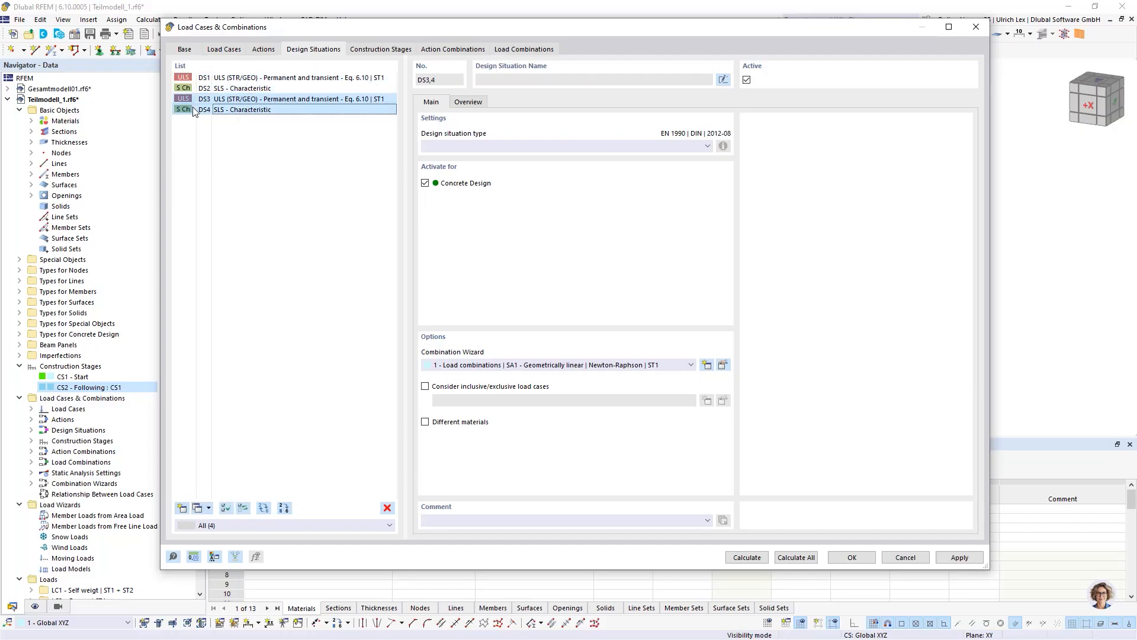
{"action": "left_click", "coordinate": [666, 366]}
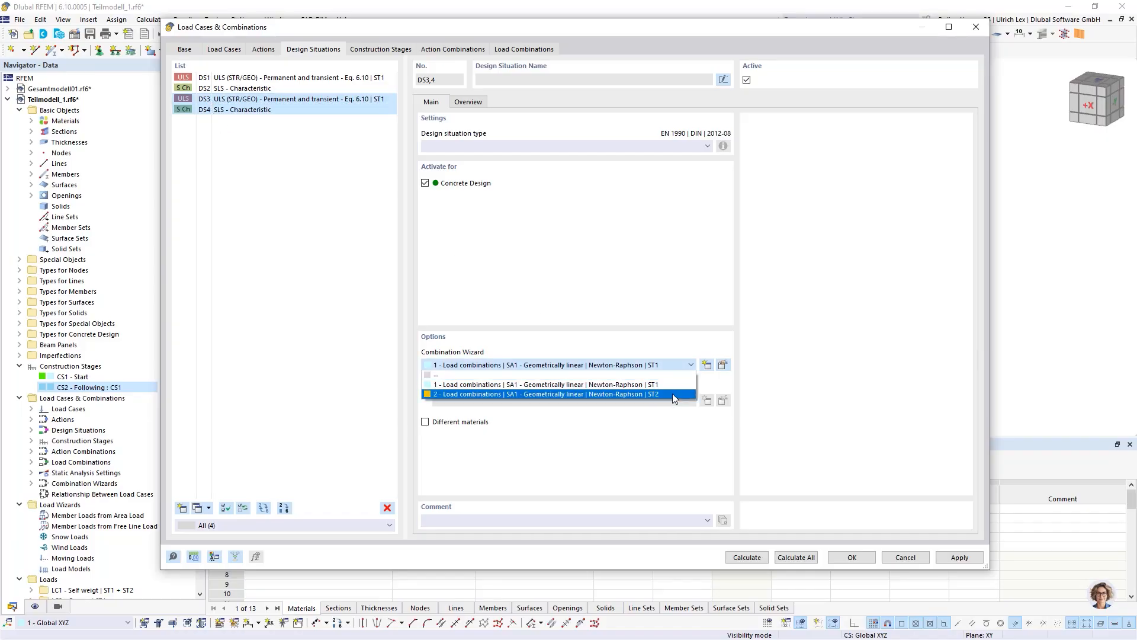
{"action": "left_click", "coordinate": [673, 393]}
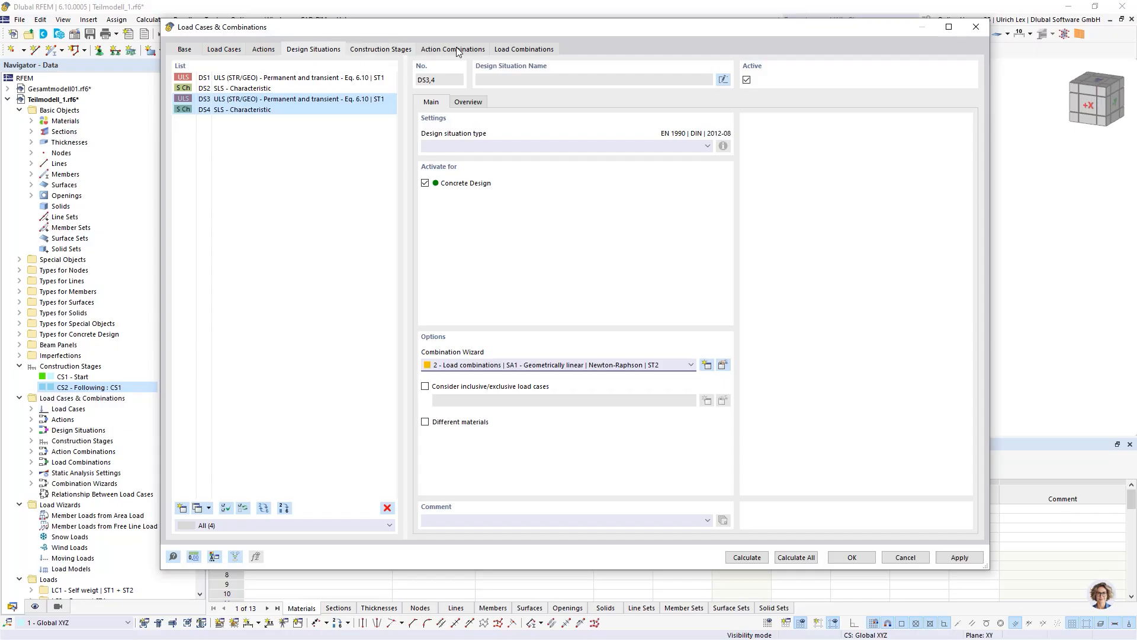
{"action": "left_click", "coordinate": [348, 163]}
- Review the generated load combinations of CS1 and CS2 with their initial states, and accept the load cases and combinations setup
{"action": "left_click", "coordinate": [533, 49]}
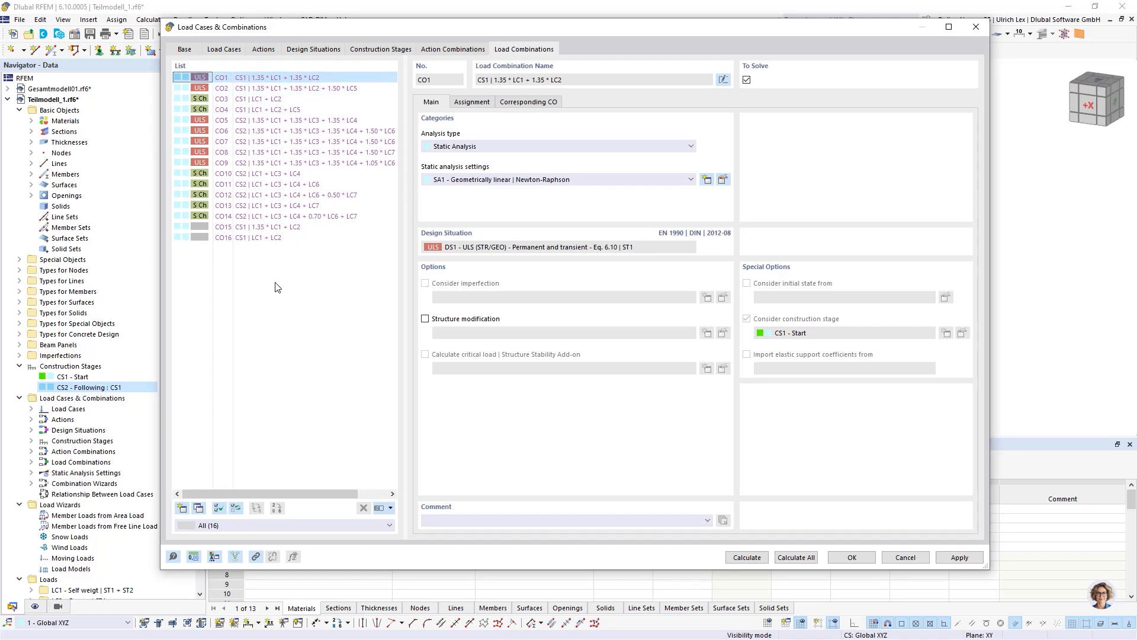
{"action": "left_click", "coordinate": [261, 113], "text": "shift"}
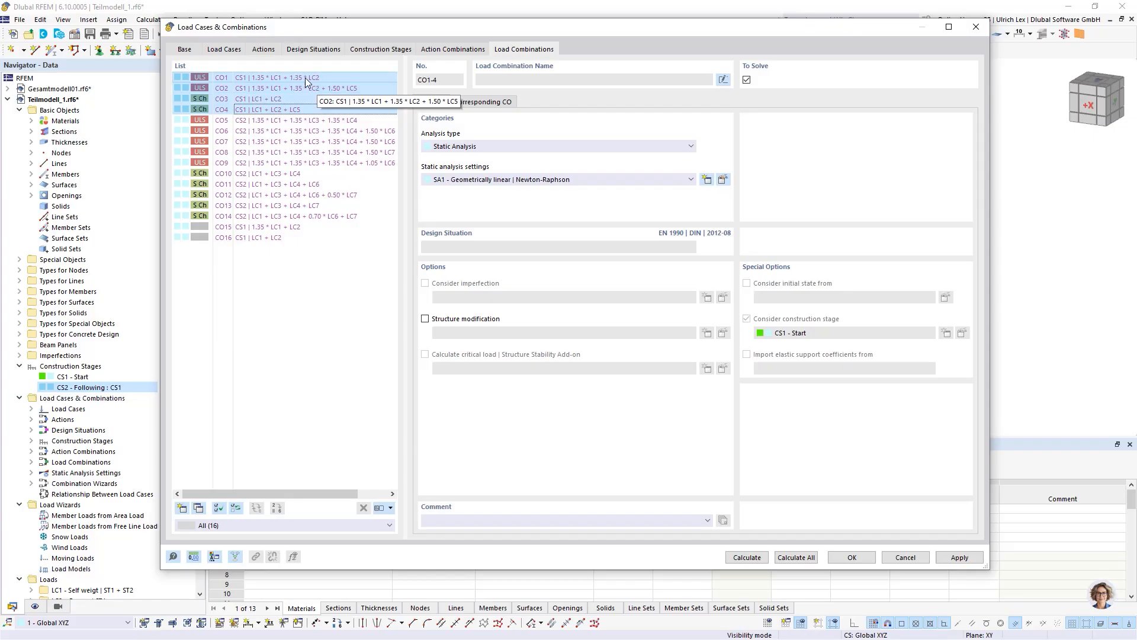
{"action": "left_click", "coordinate": [230, 120]}
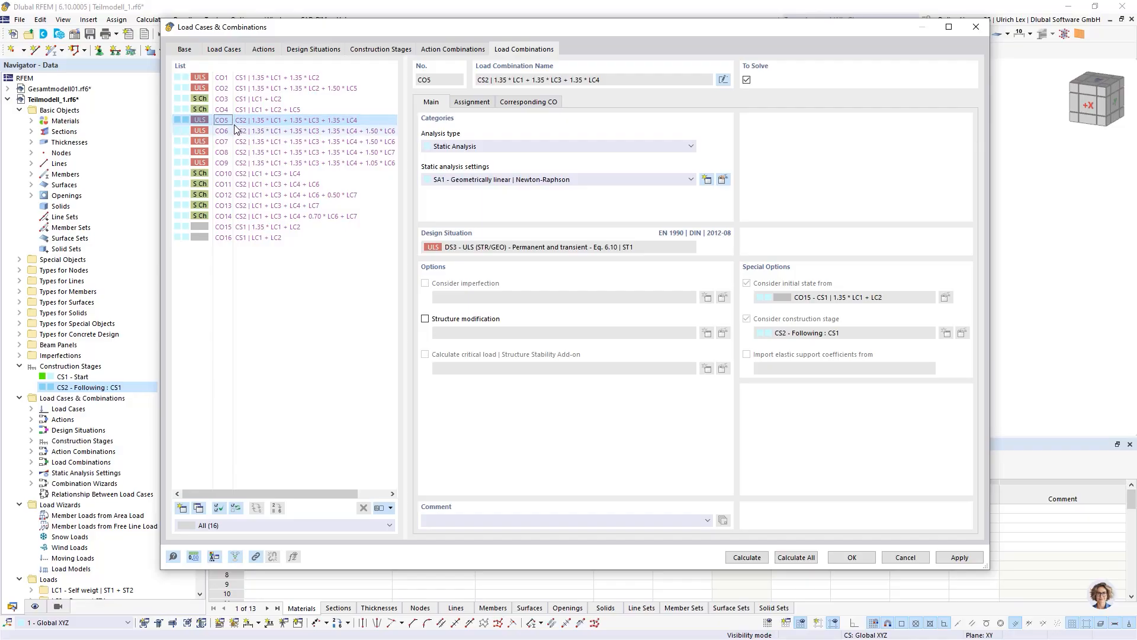
{"action": "left_click", "coordinate": [232, 217], "text": "shift"}
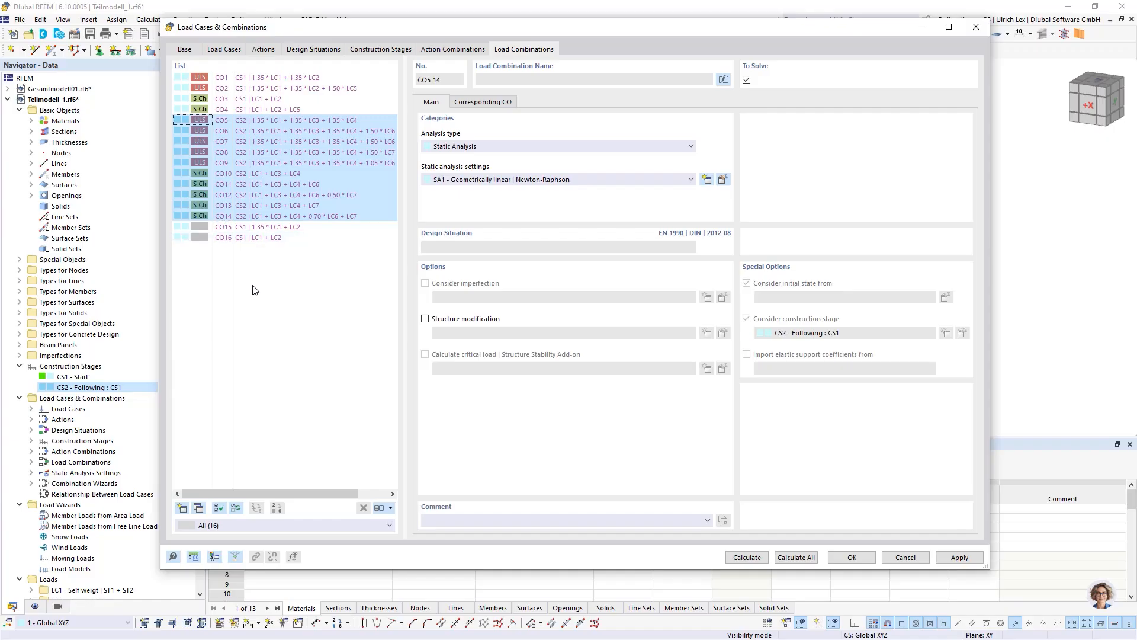
{"action": "left_click", "coordinate": [230, 230]}
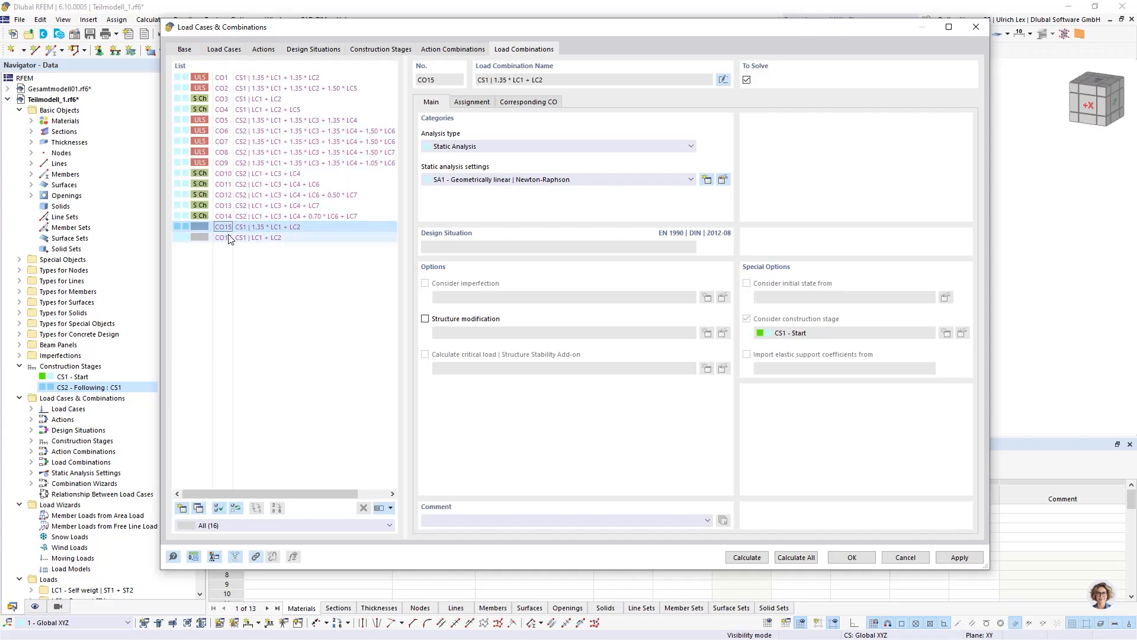
{"action": "left_click", "coordinate": [223, 218]}
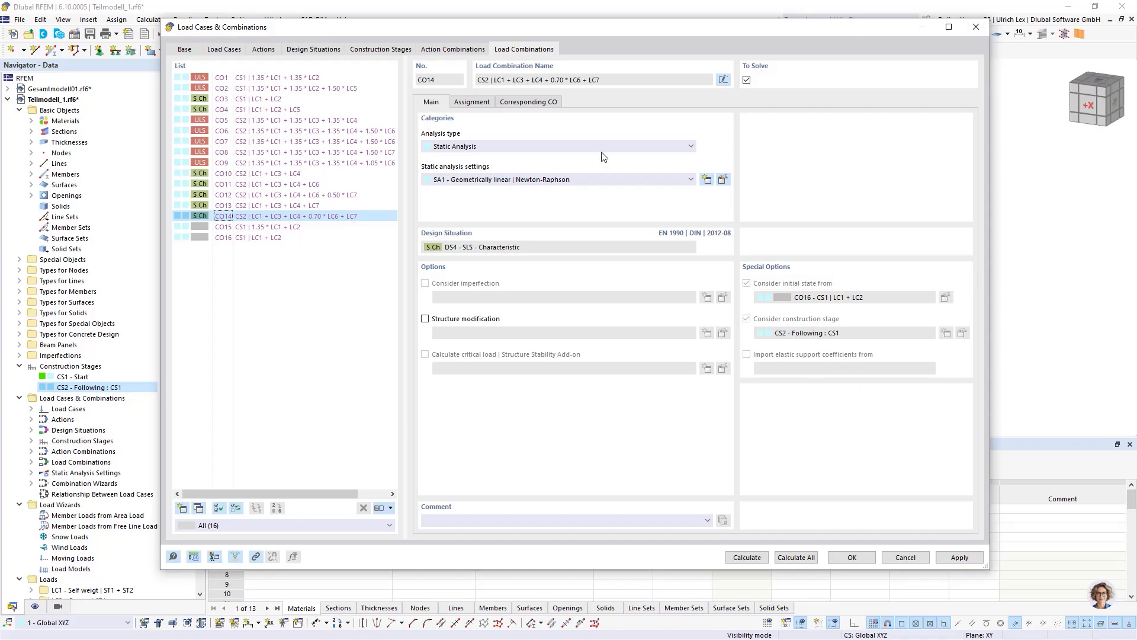
{"action": "left_click", "coordinate": [318, 50]}
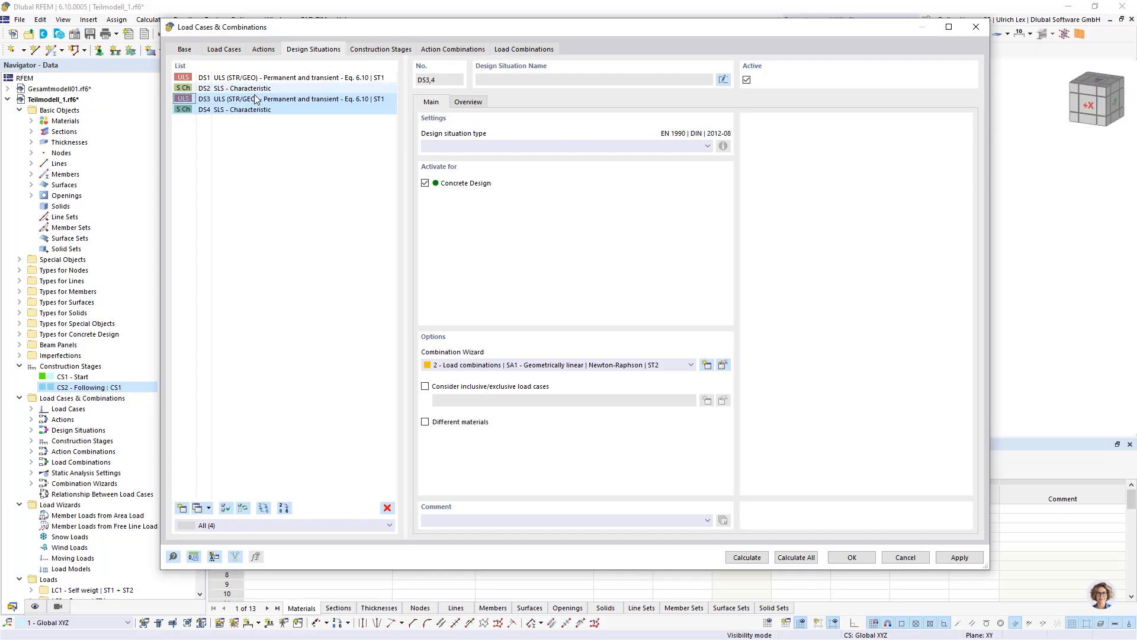
{"action": "left_click", "coordinate": [515, 50]}
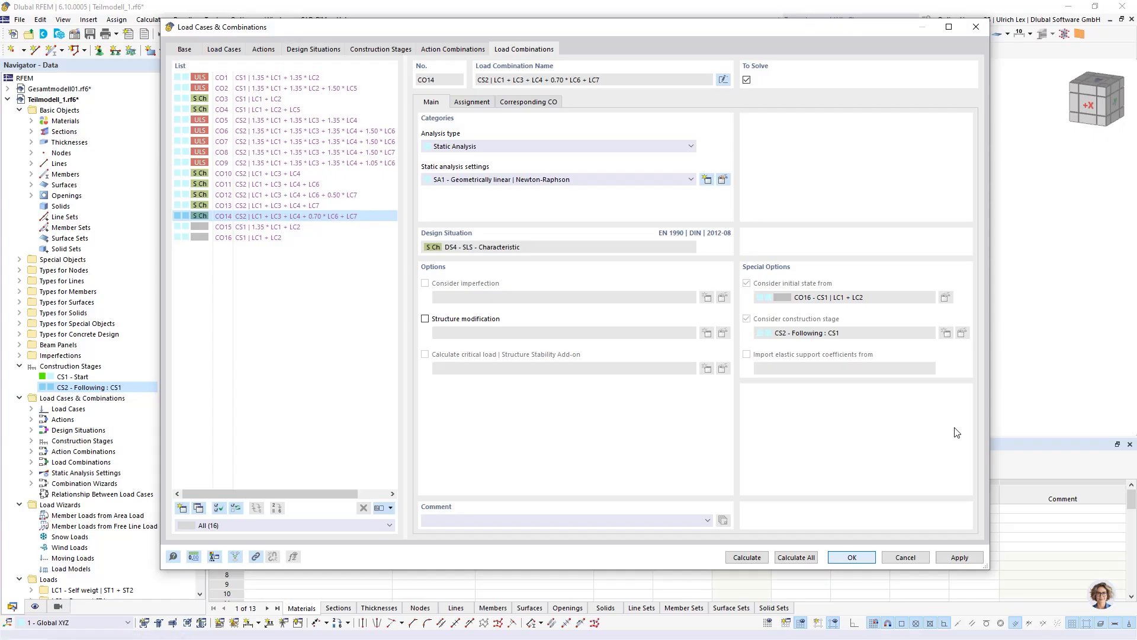
{"action": "key", "text": "Return"}
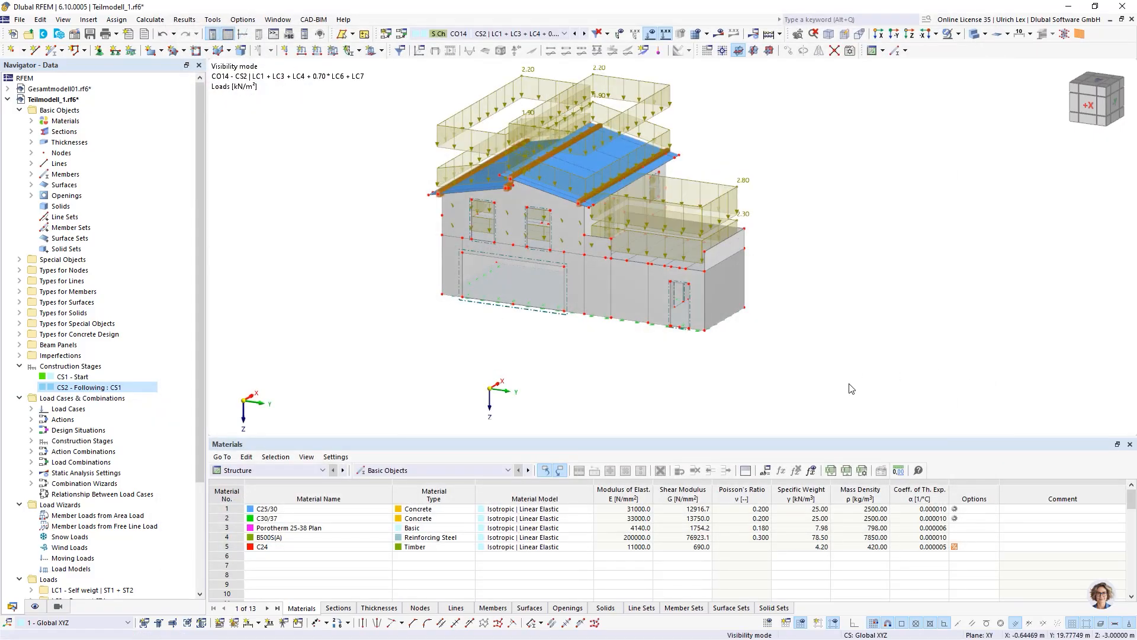
- Calculate load combination CO14
{"action": "left_click", "coordinate": [564, 34]}
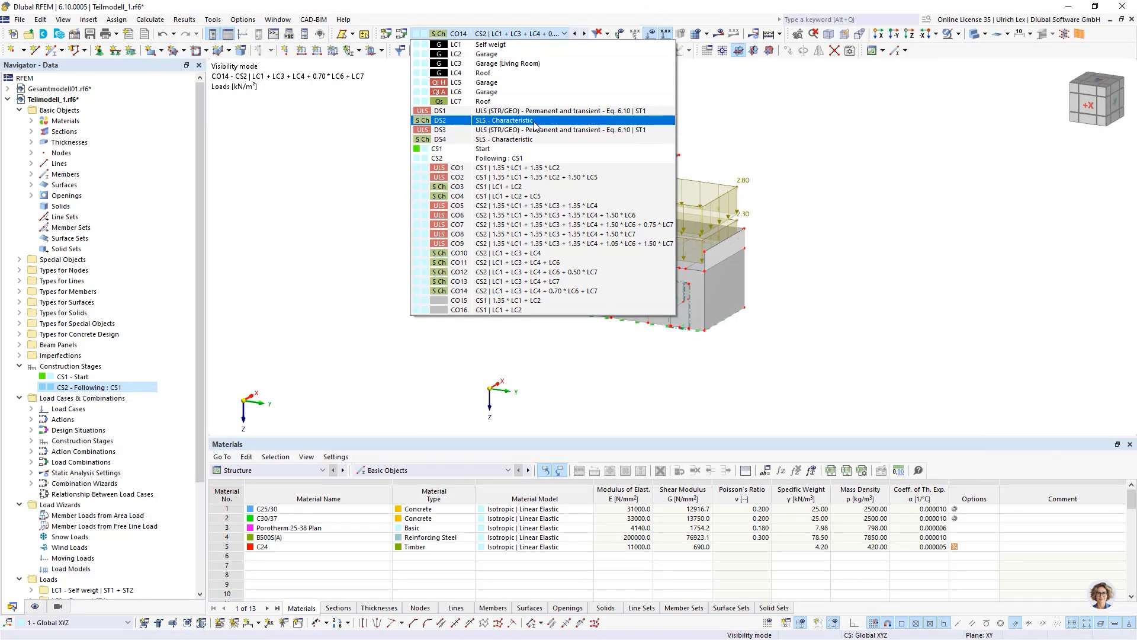
{"action": "left_click", "coordinate": [679, 132]}
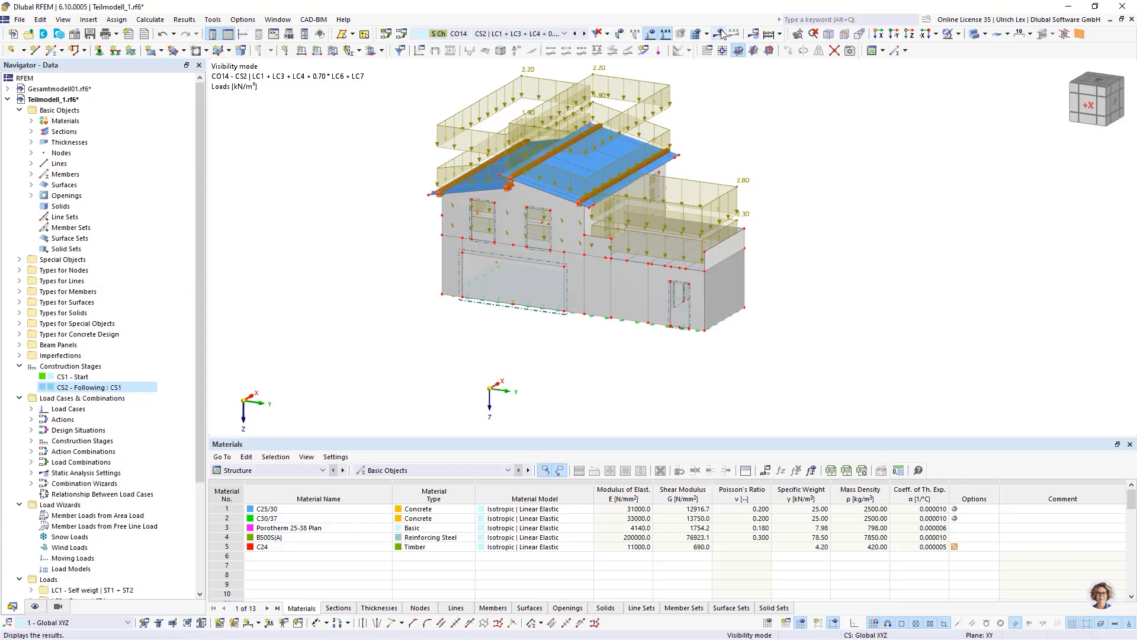
{"action": "left_click", "coordinate": [769, 33]}
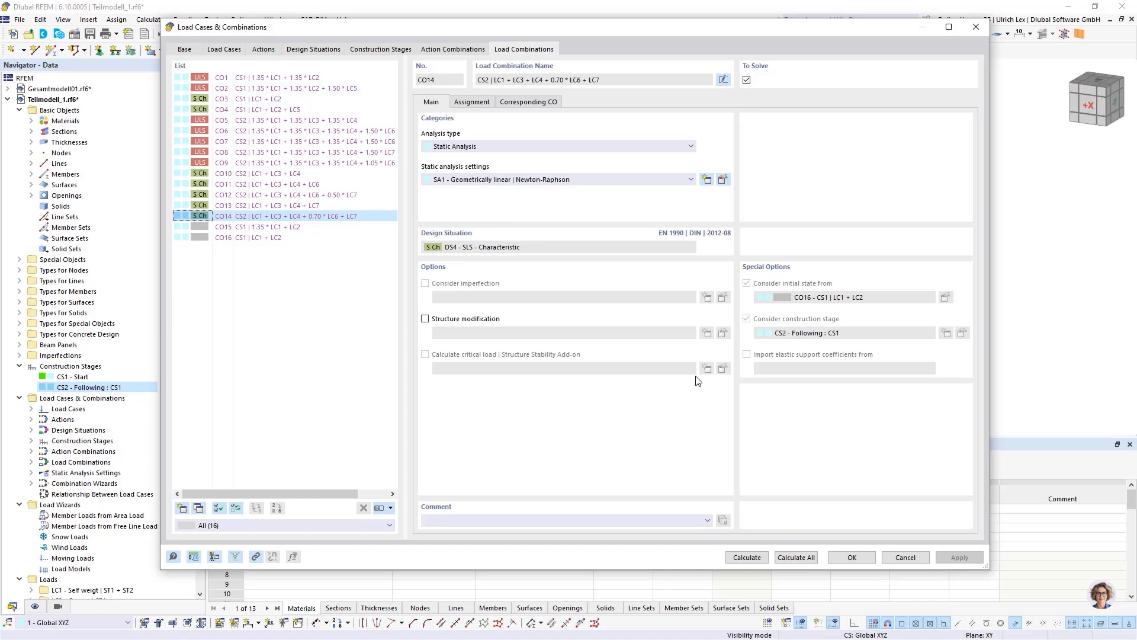
{"action": "left_click", "coordinate": [747, 557]}
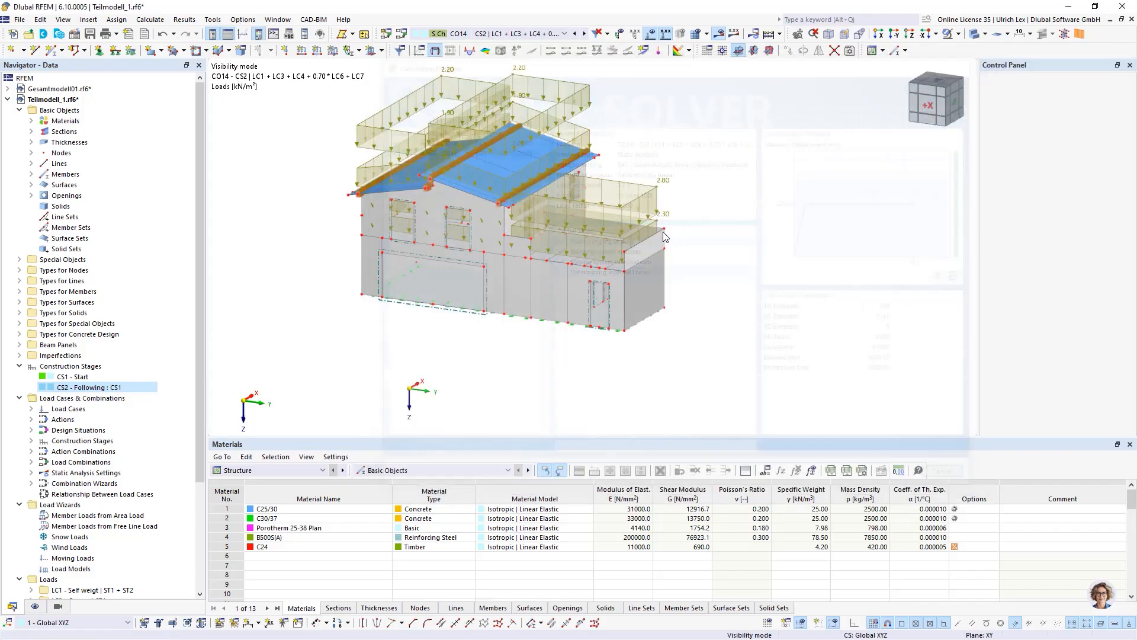
- Calculate all load cases, load combinations and construction stages, including the concrete design
{"action": "left_click", "coordinate": [401, 37]}
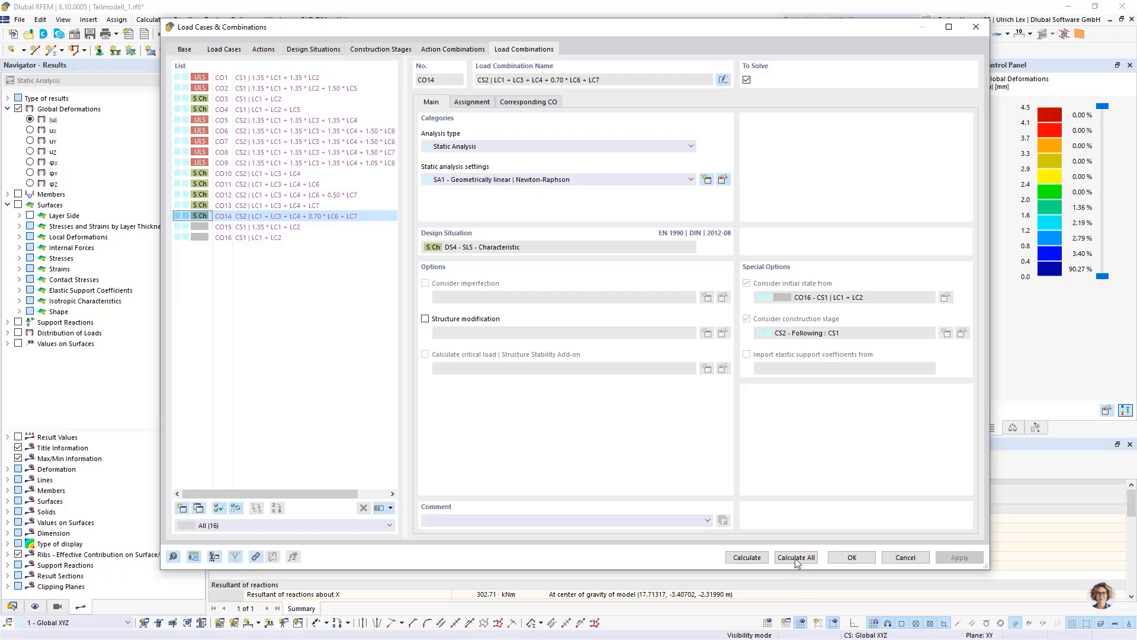
{"action": "left_click", "coordinate": [794, 558]}
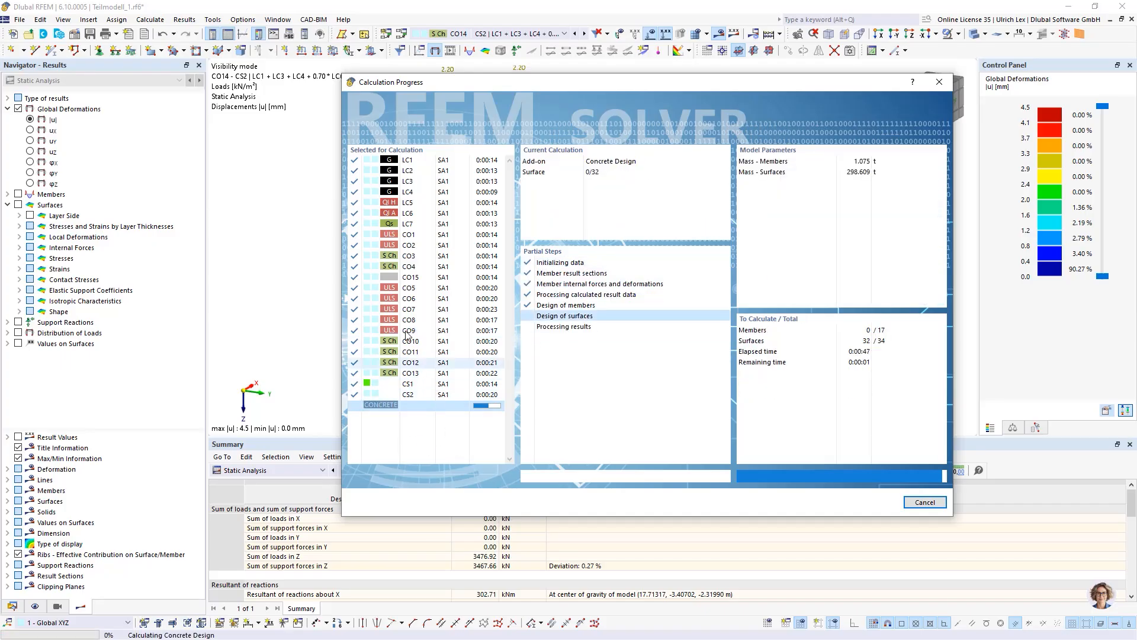
{"action": "left_click_drag", "start_coordinate": [574, 81], "coordinate": [571, 41]}
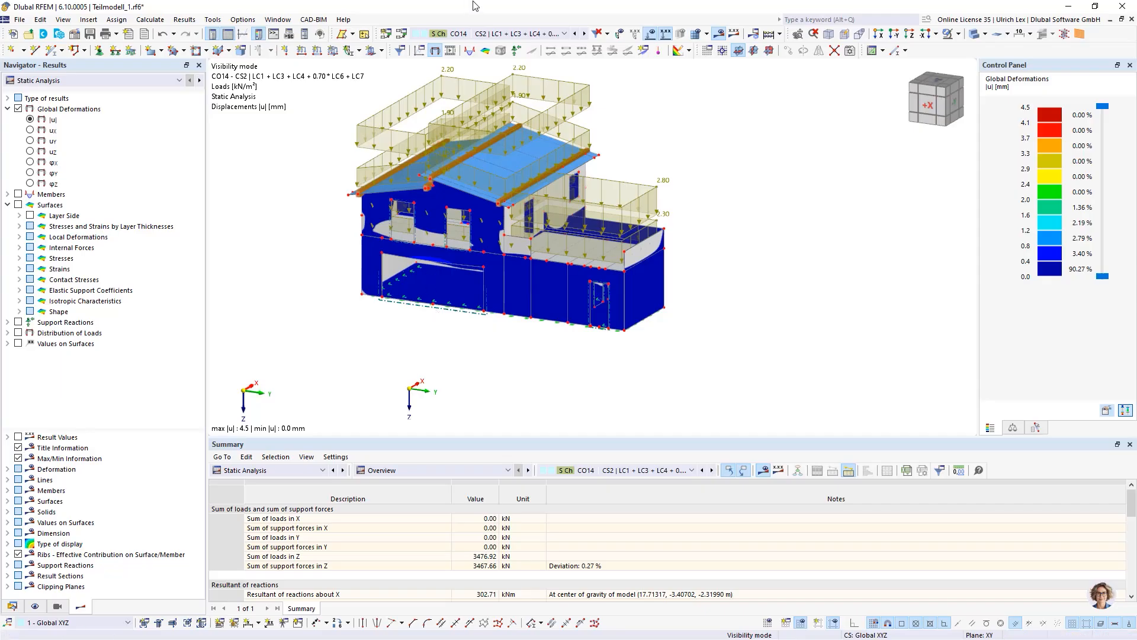
- Examine the global deformations of load combinations CO1 and CO2 and of construction stage CS2
{"action": "left_click", "coordinate": [564, 34]}
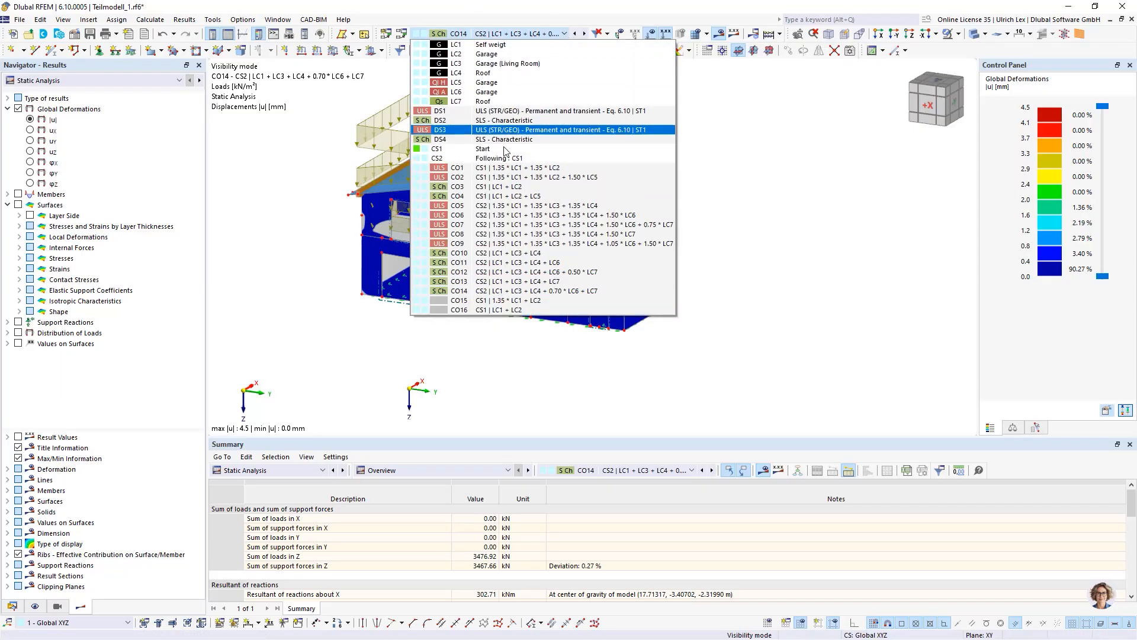
{"action": "left_click", "coordinate": [616, 178]}
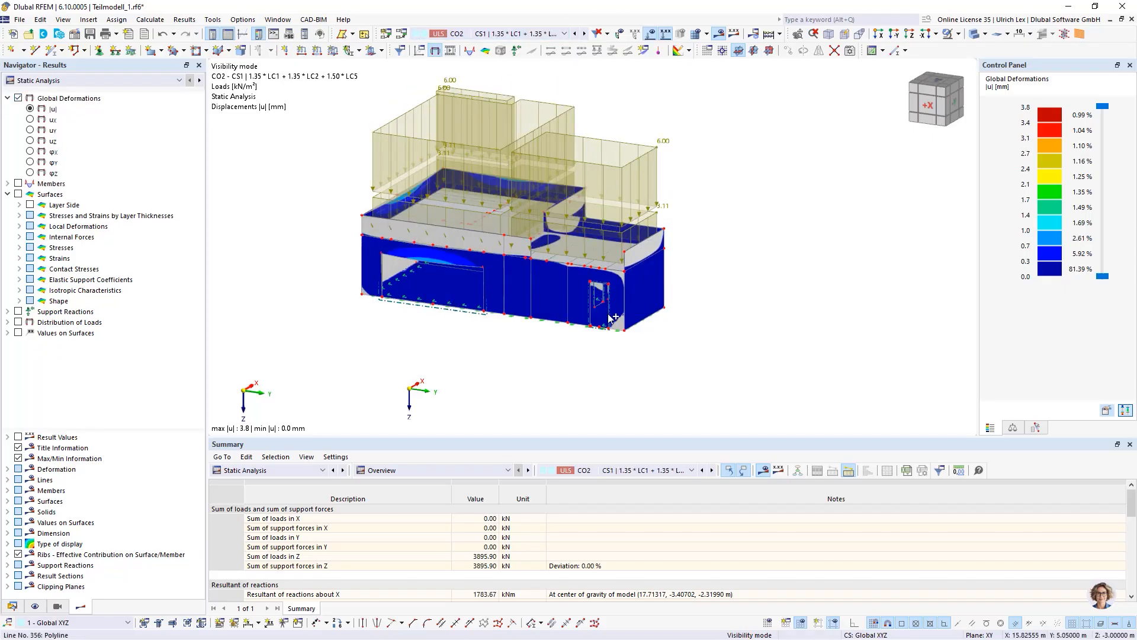
{"action": "mouse_move", "coordinate": [567, 373]}
{"action": "middle_mouse_down", "text": "ctrl"}
{"action": "mouse_move", "coordinate": [594, 360]}
{"action": "mouse_move", "coordinate": [584, 368]}
{"action": "middle_mouse_up", "text": "ctrl"}
{"action": "scroll", "coordinate": [587, 366], "scroll_direction": "up", "scroll_amount": 1}
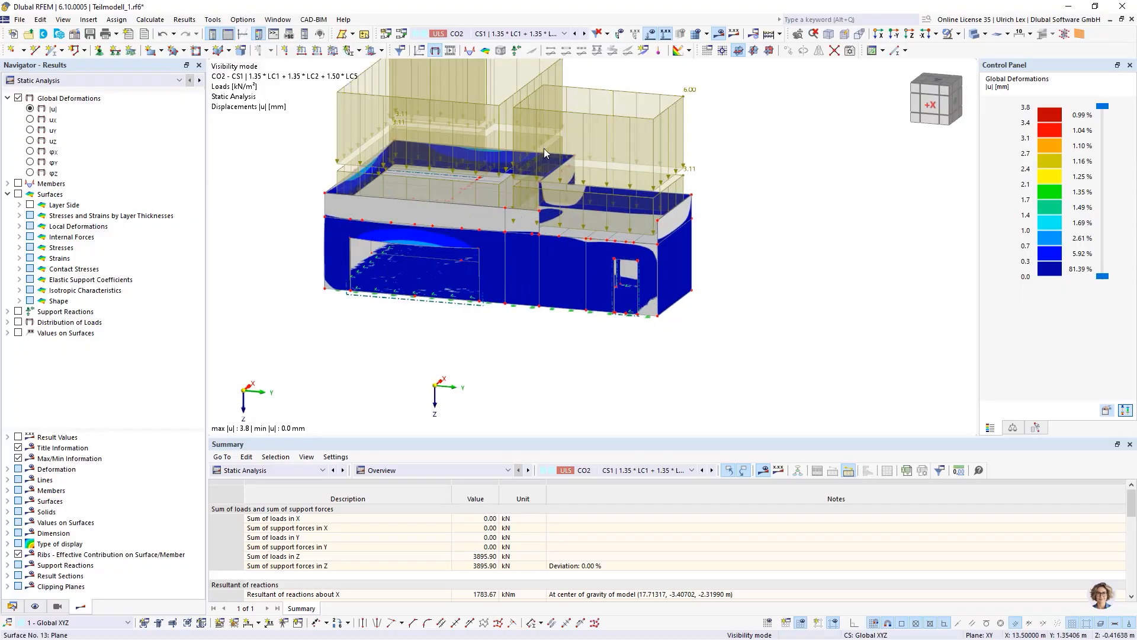
{"action": "scroll", "coordinate": [467, 38], "scroll_direction": "up", "scroll_amount": 1}
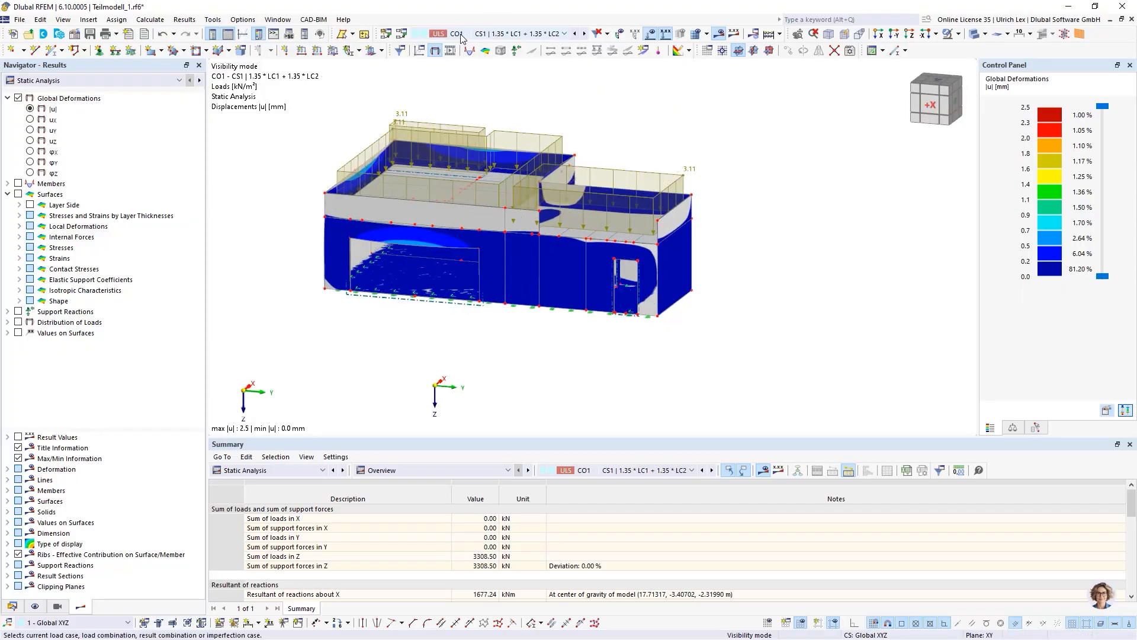
{"action": "scroll", "coordinate": [312, 131], "scroll_direction": "up", "scroll_amount": 2}
{"action": "scroll", "coordinate": [313, 134], "scroll_direction": "down", "scroll_amount": 1}
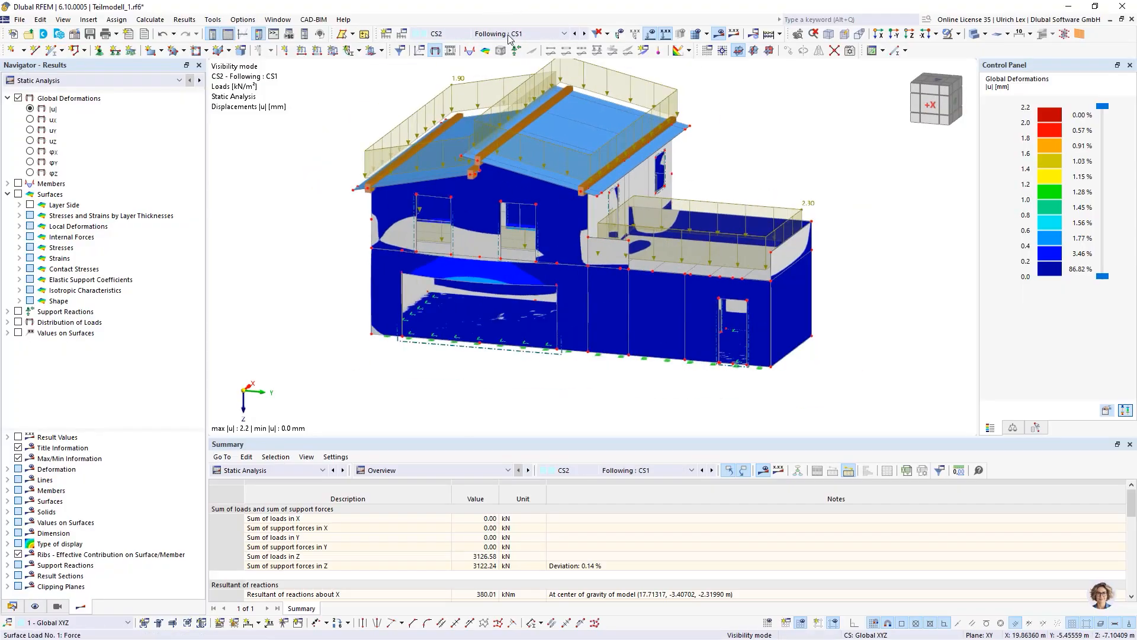
{"action": "left_click", "coordinate": [540, 37]}
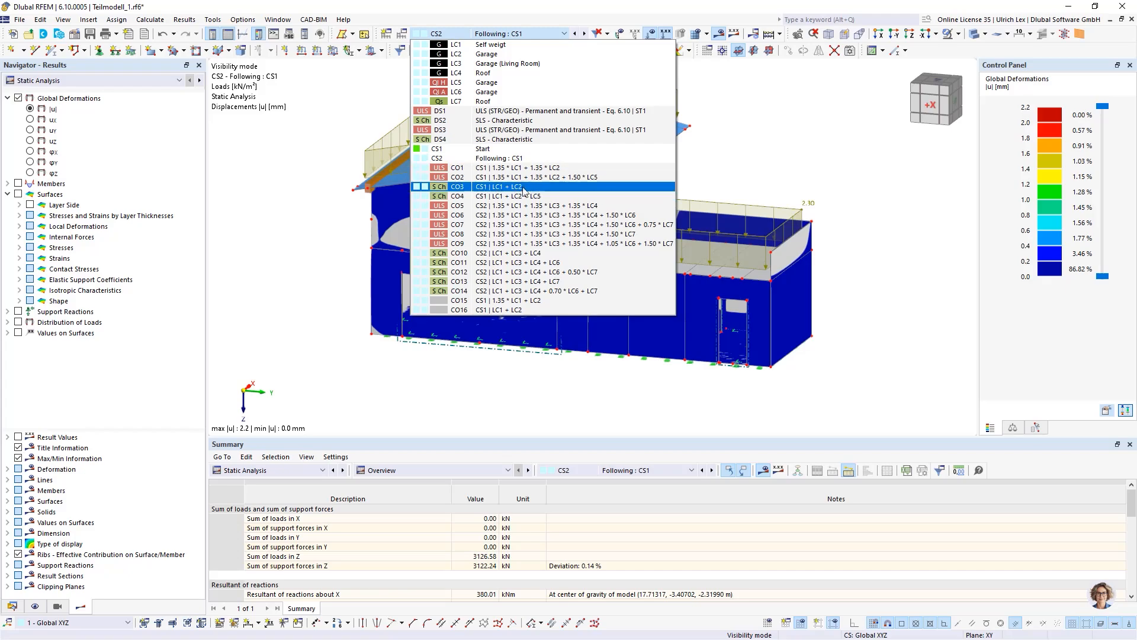
{"action": "key", "text": "Escape"}
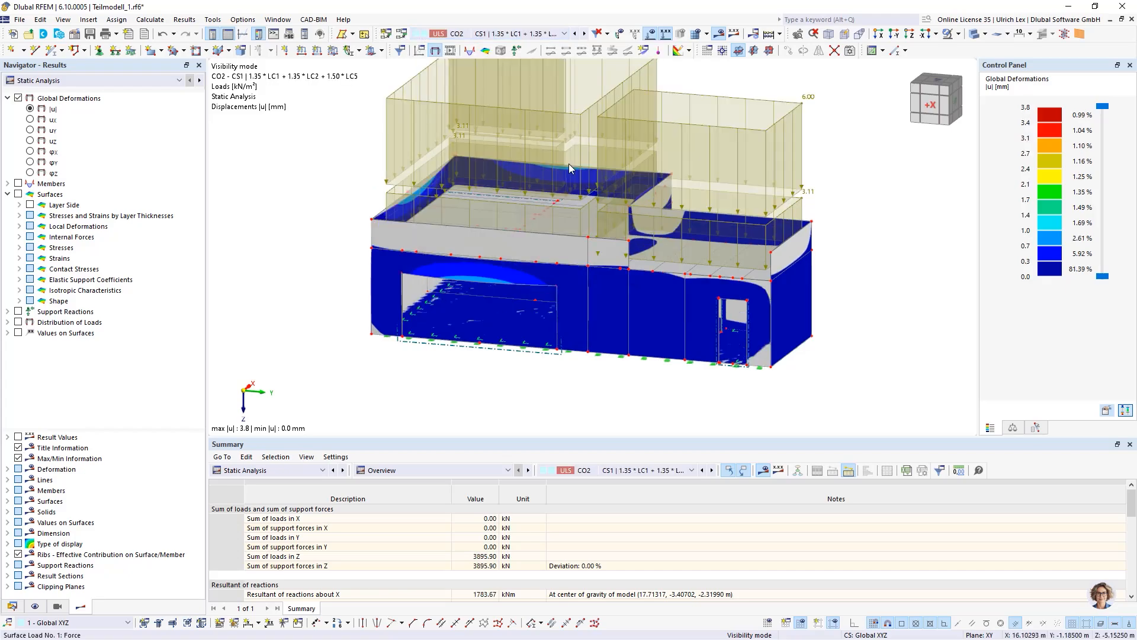
{"action": "scroll", "coordinate": [571, 394], "scroll_direction": "down", "scroll_amount": 1}
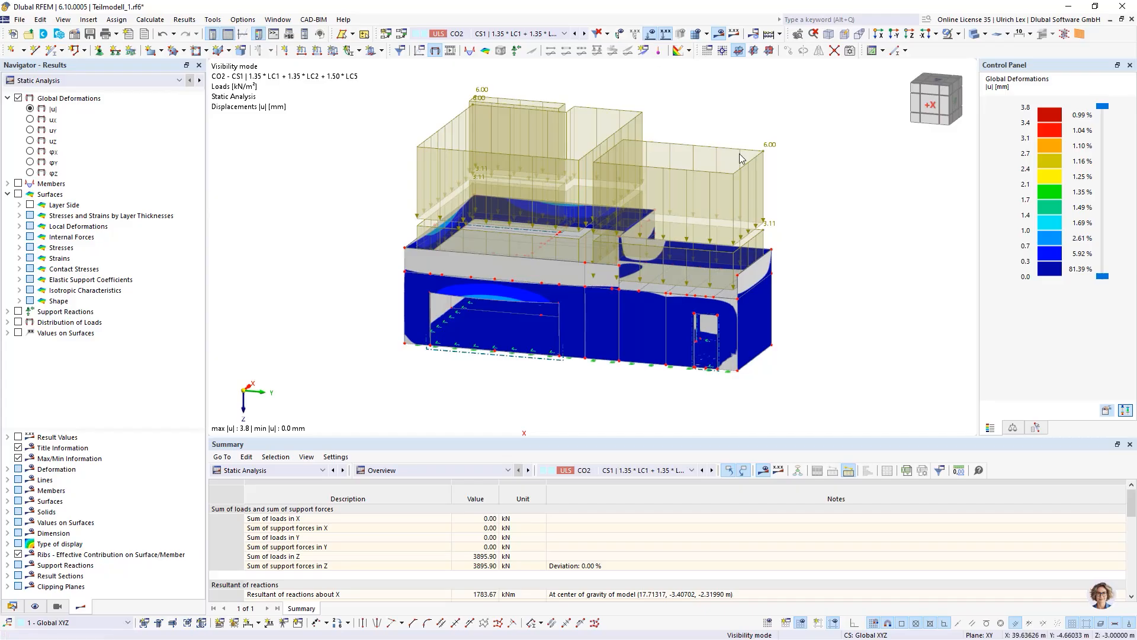
- Display the global deformations of load combination CO5 with the loads hidden and the model in wireframe display
{"action": "left_click", "coordinate": [650, 33]}
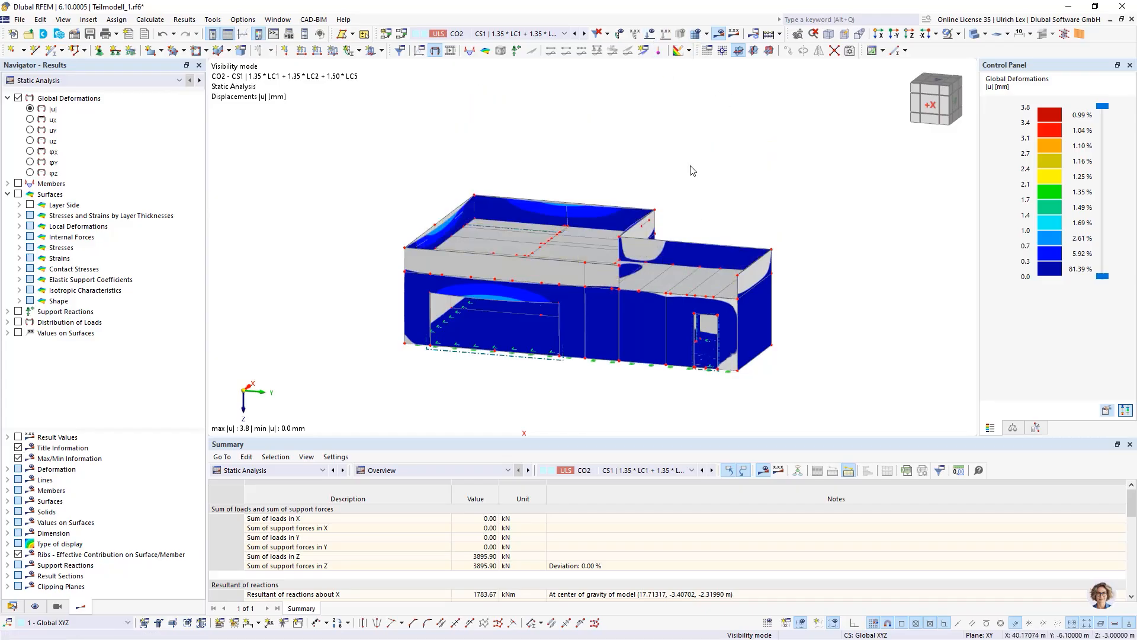
{"action": "left_click", "coordinate": [564, 34]}
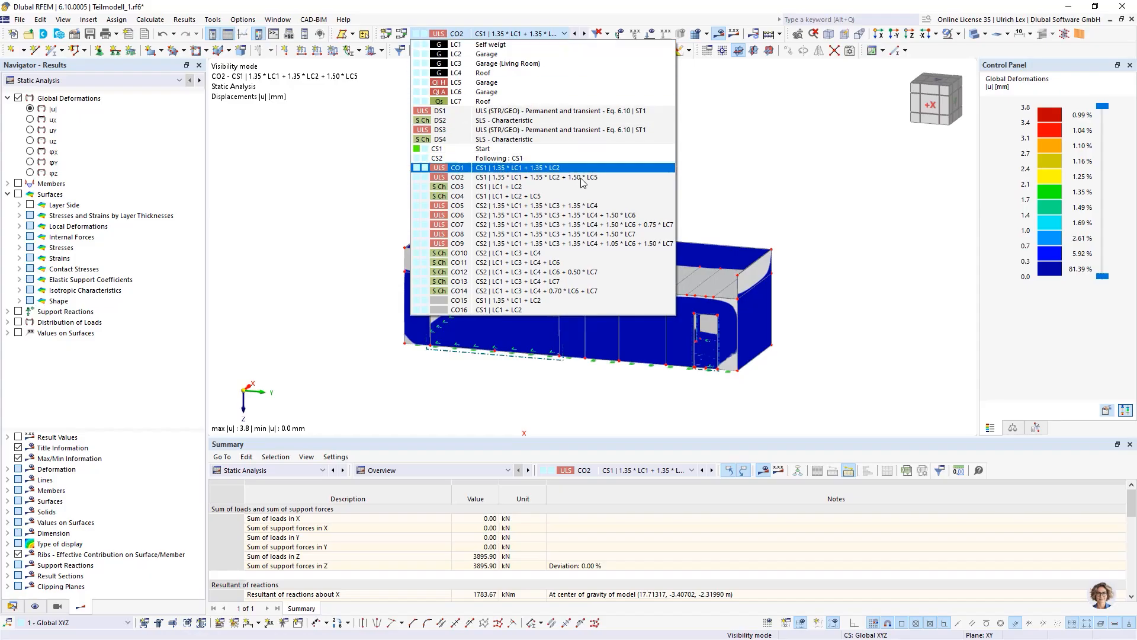
{"action": "left_click", "coordinate": [481, 207]}
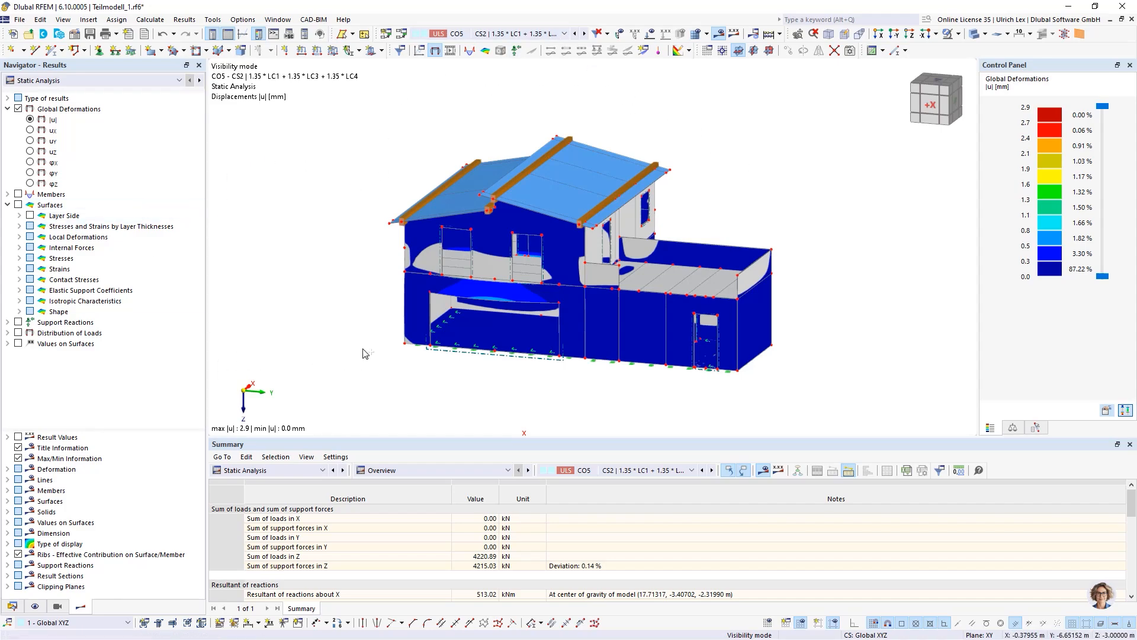
{"action": "left_click", "coordinate": [974, 34]}
{"action": "left_click", "coordinate": [975, 33]}
{"action": "middle_click_drag", "start_coordinate": [742, 190], "coordinate": [530, 353], "text": "ctrl"}
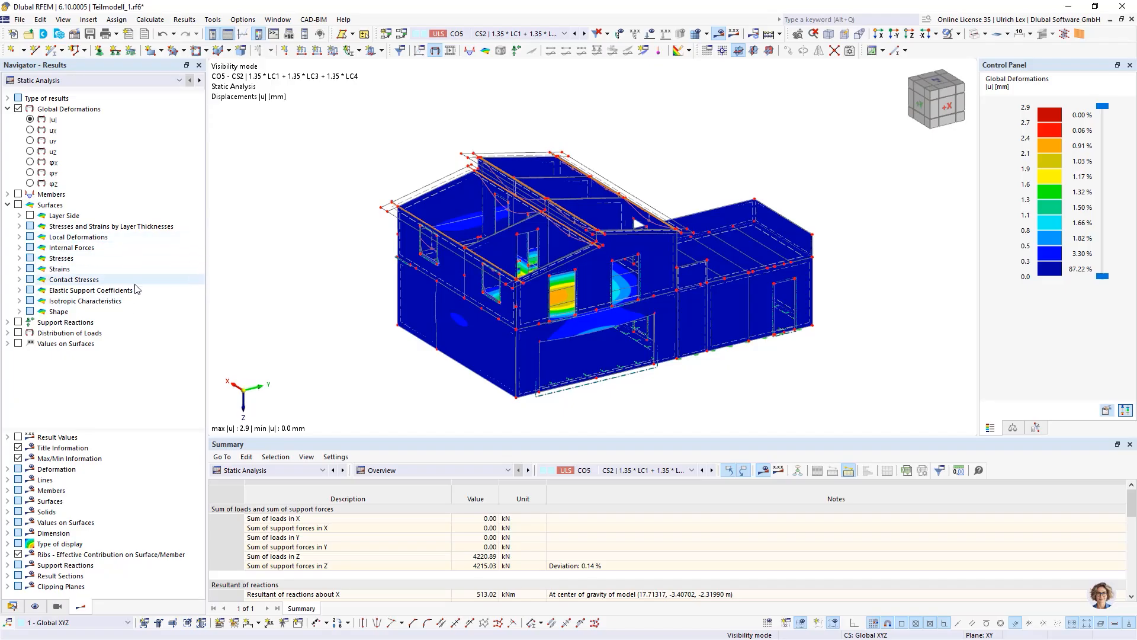
- Compare CO5's deformations as differences to the initial state with its final results, ending on the final results
{"action": "left_click", "coordinate": [8, 98]}
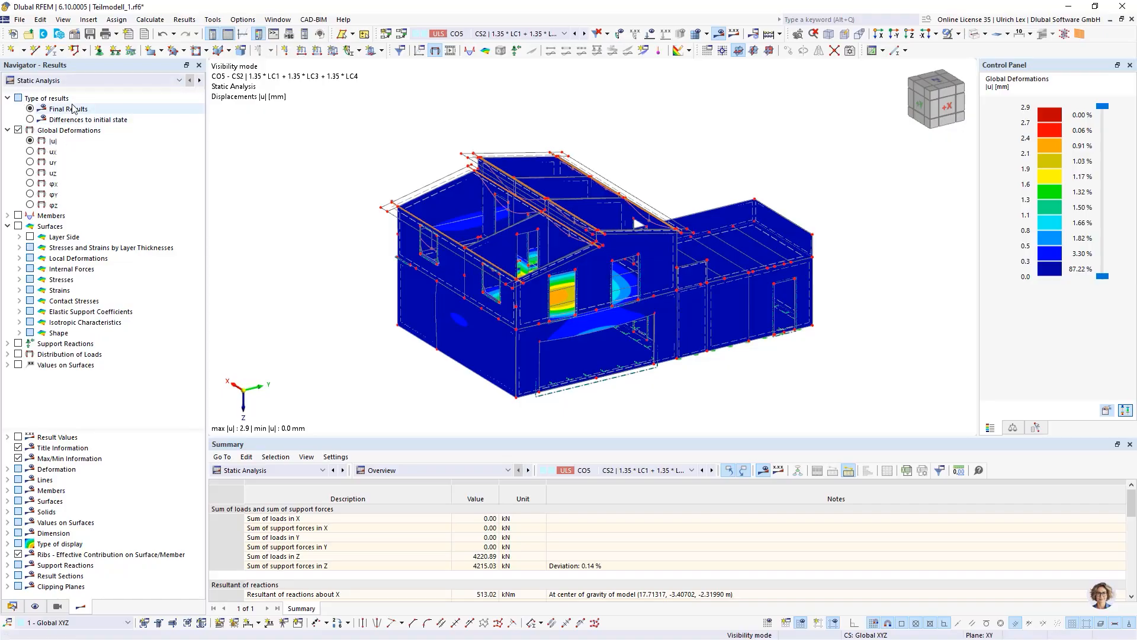
{"action": "left_click", "coordinate": [48, 119]}
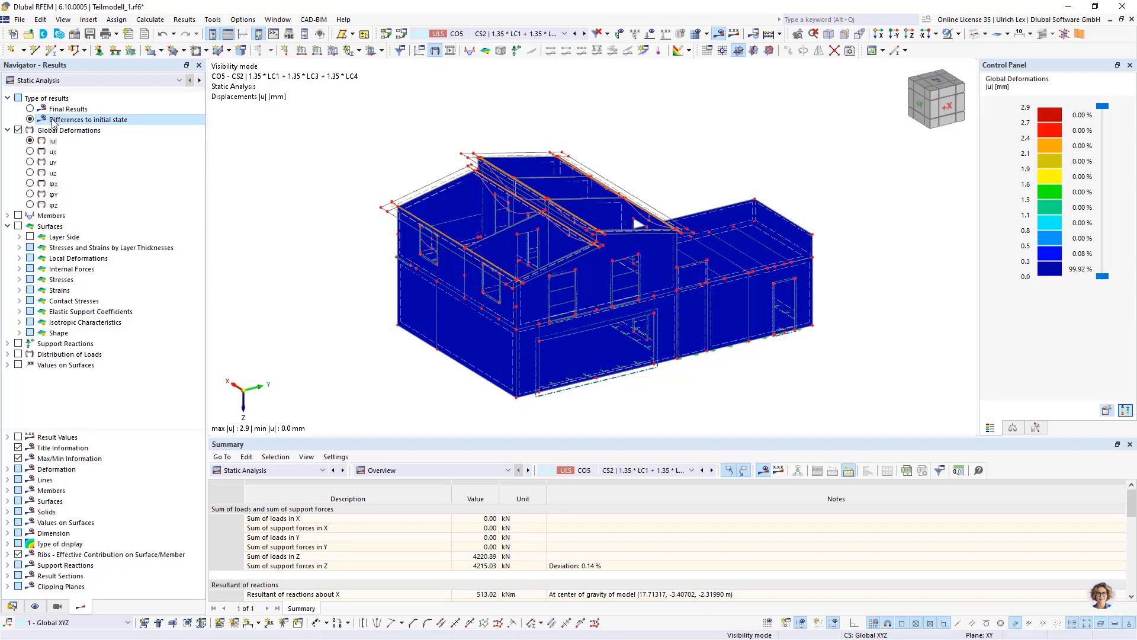
{"action": "left_click", "coordinate": [30, 109]}
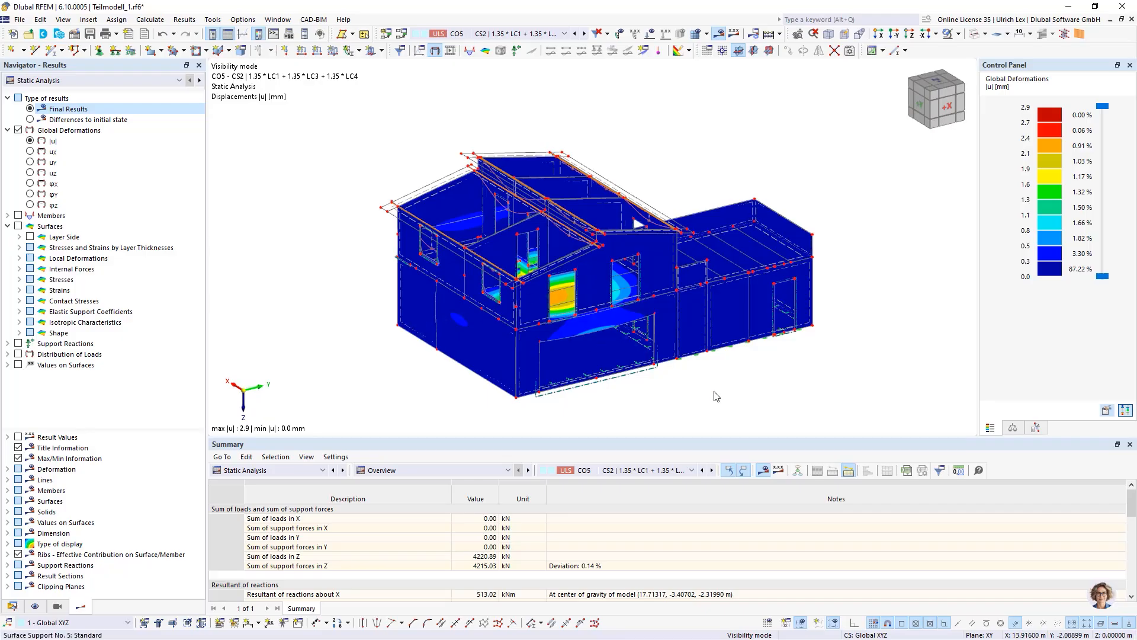
- Enlarge the results summary table and examine CO5's final deformations on the building more closely
{"action": "scroll", "coordinate": [629, 123], "scroll_direction": "up", "scroll_amount": 1}
{"action": "scroll", "coordinate": [629, 123], "scroll_direction": "up", "scroll_amount": 1}
{"action": "scroll", "coordinate": [629, 122], "scroll_direction": "down", "scroll_amount": 2}
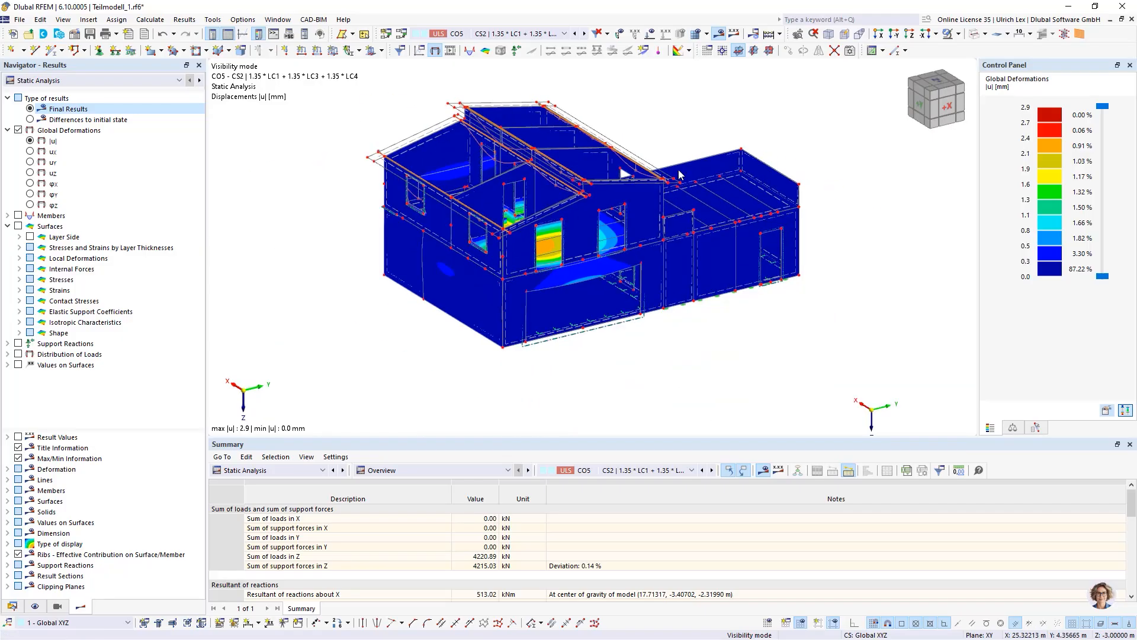
{"action": "scroll", "coordinate": [600, 249], "scroll_direction": "up", "scroll_amount": 1}
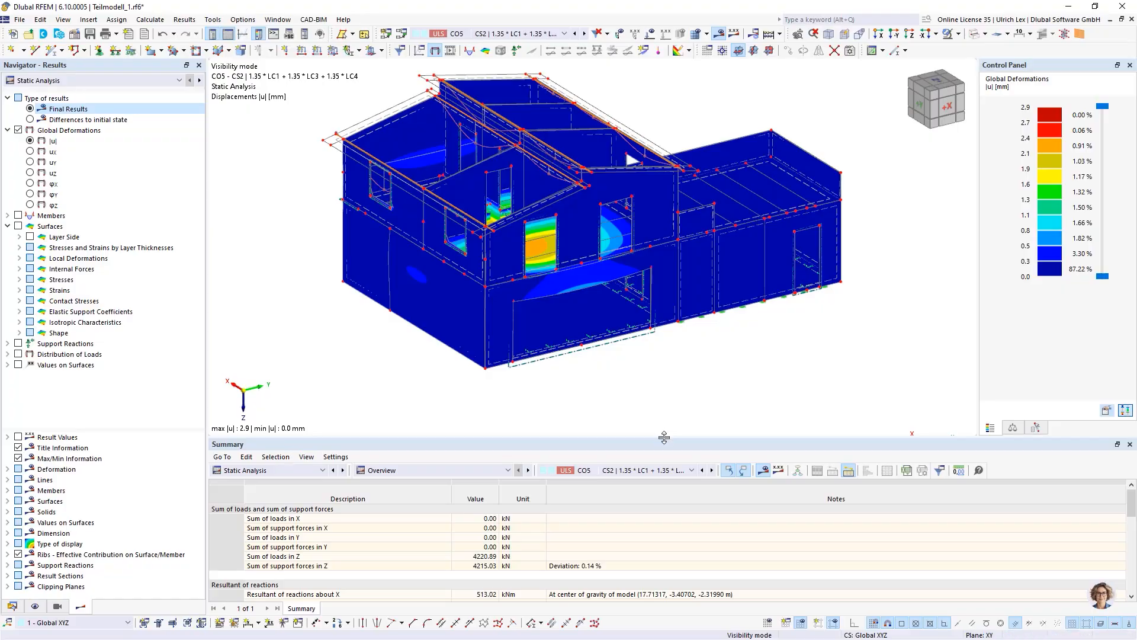
{"action": "left_click_drag", "start_coordinate": [662, 439], "coordinate": [664, 374]}
{"action": "scroll", "coordinate": [633, 142], "scroll_direction": "up", "scroll_amount": 1}
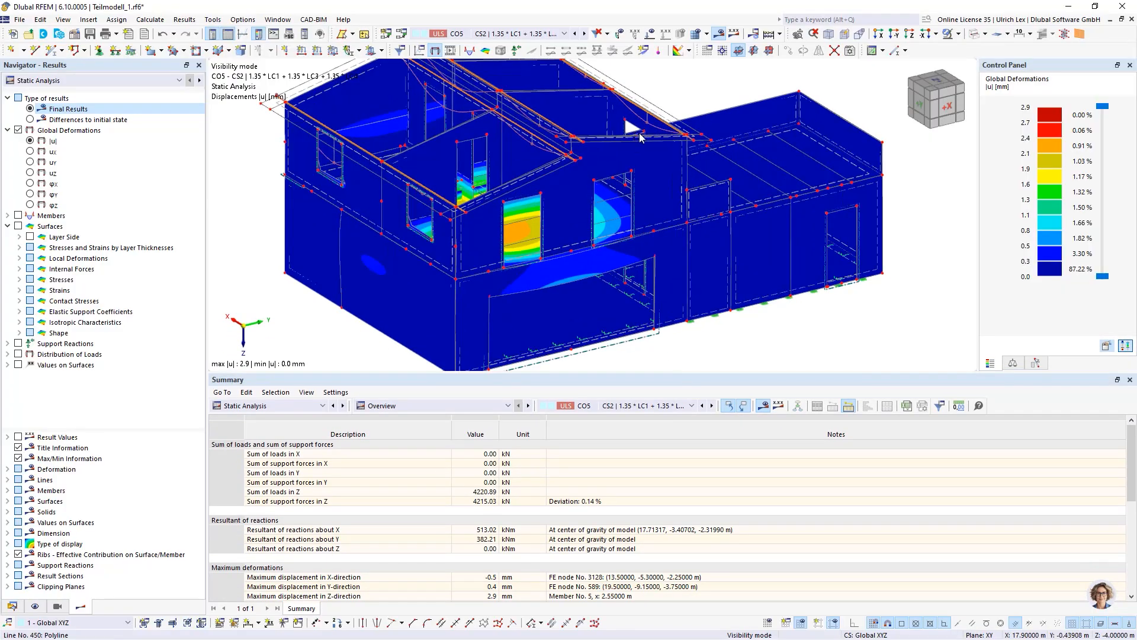
{"action": "middle_click_drag", "start_coordinate": [841, 352], "coordinate": [803, 343], "text": "ctrl"}
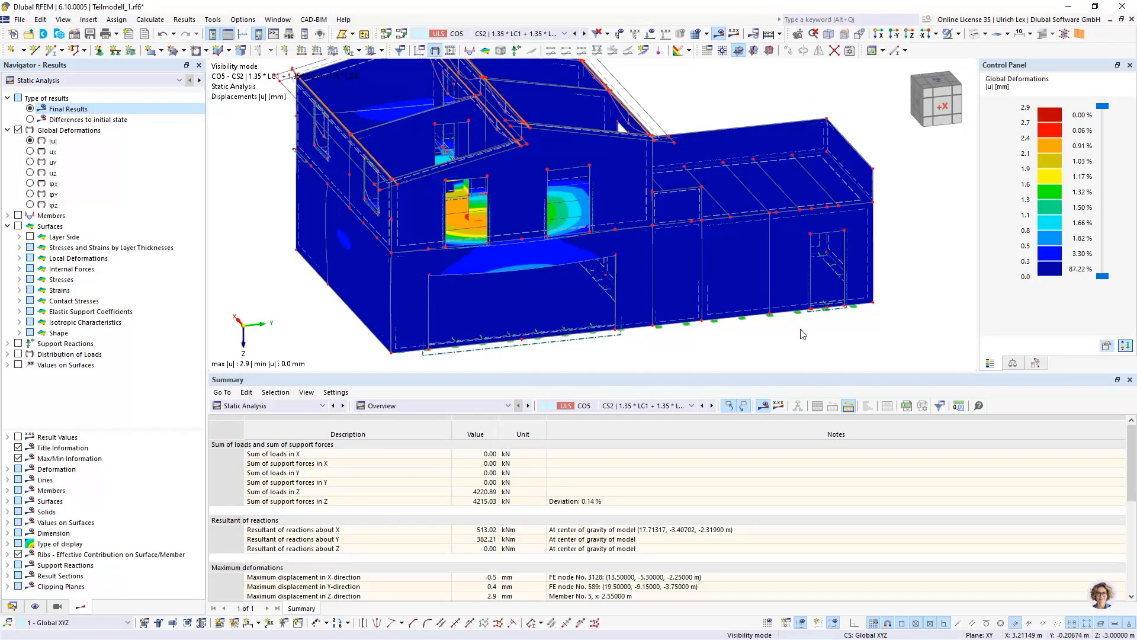
- Review the concrete design properties, surface reinforcement and design configurations of roof surface 7 without changing them
{"action": "scroll", "coordinate": [844, 254], "scroll_direction": "down", "scroll_amount": 1}
{"action": "scroll", "coordinate": [701, 229], "scroll_direction": "up", "scroll_amount": 2}
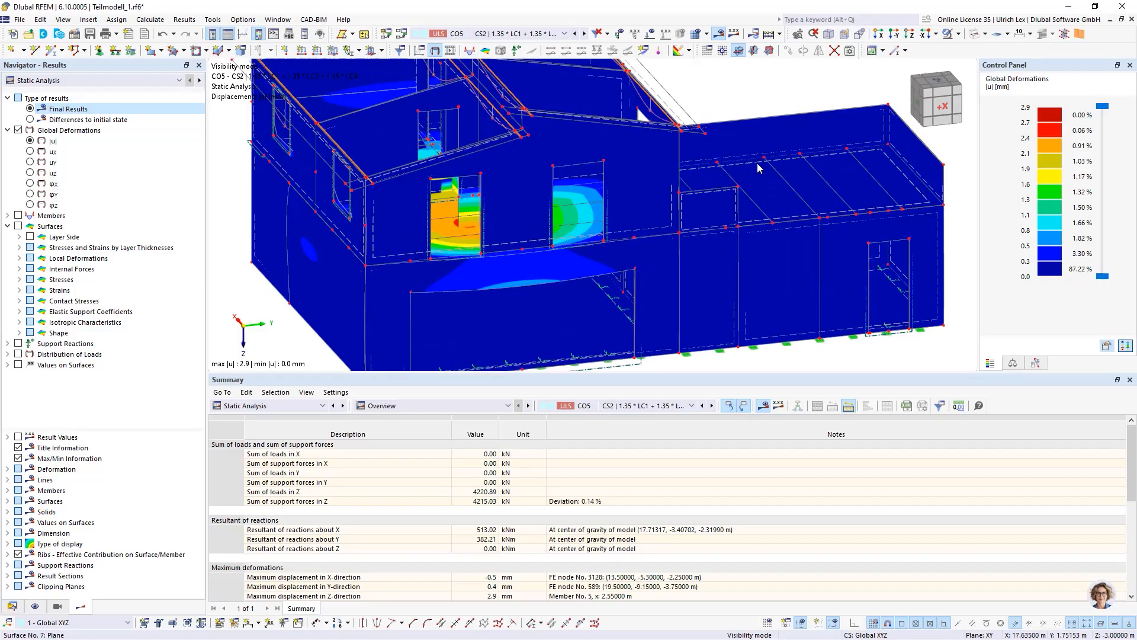
{"action": "scroll", "coordinate": [757, 167], "scroll_direction": "up", "scroll_amount": 2}
{"action": "double_click", "coordinate": [741, 180]}
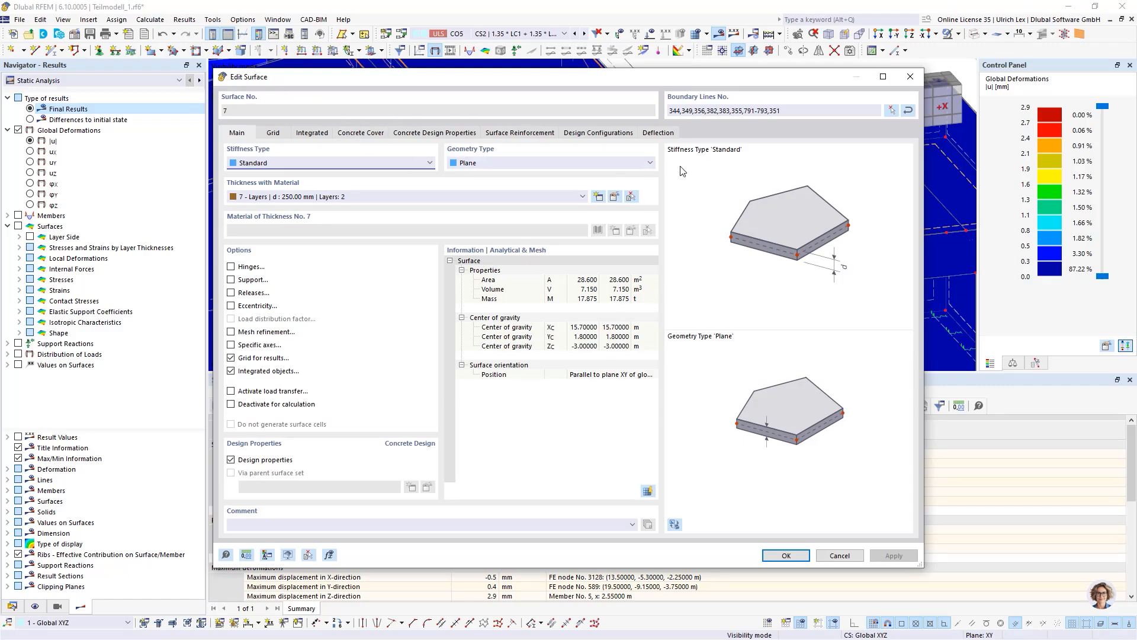
{"action": "left_click", "coordinate": [424, 133]}
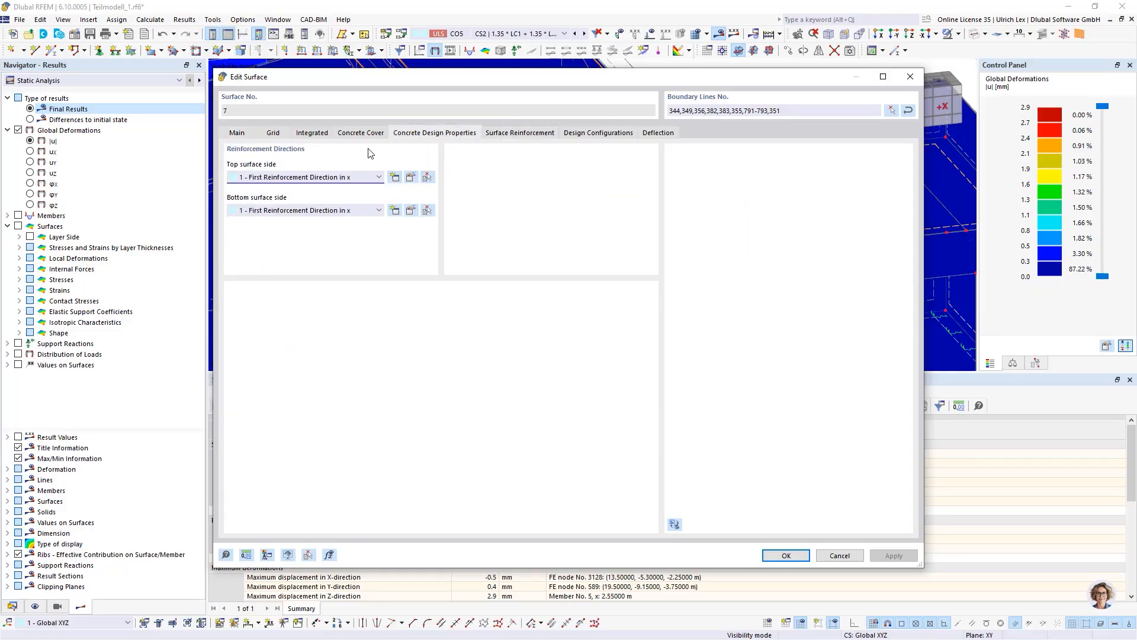
{"action": "left_click", "coordinate": [517, 134]}
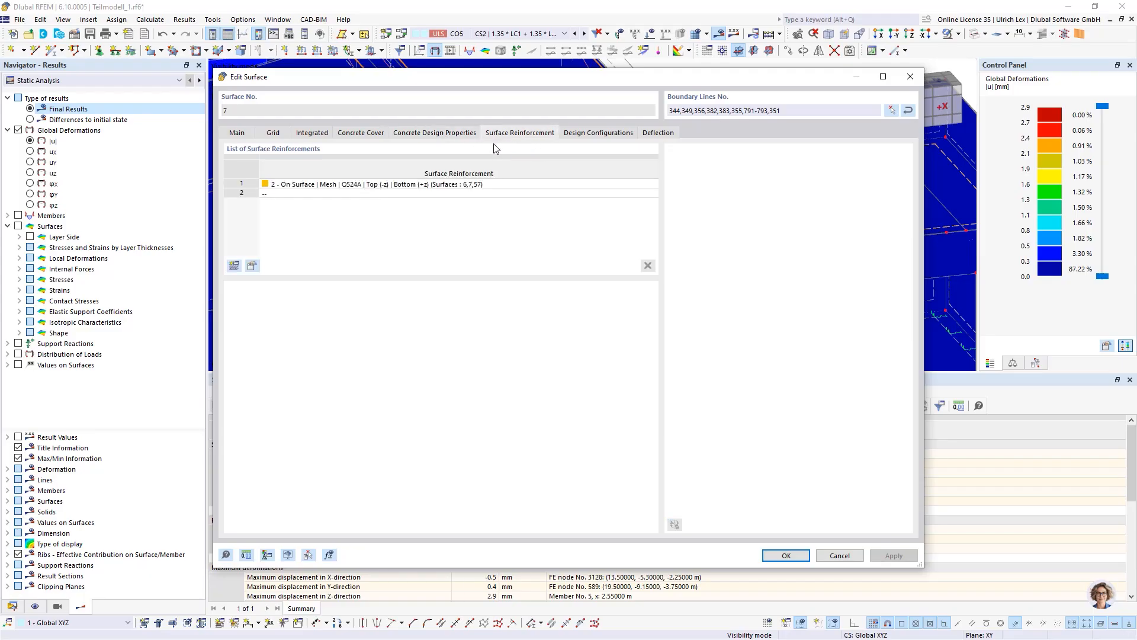
{"action": "left_click", "coordinate": [583, 137]}
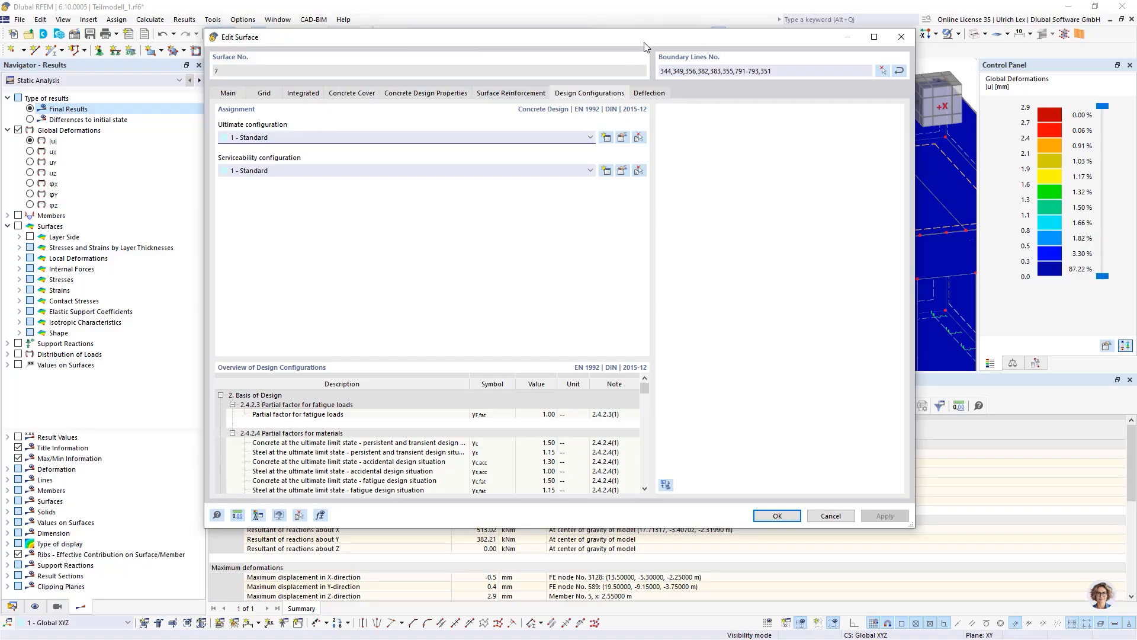
{"action": "left_click_drag", "start_coordinate": [652, 37], "coordinate": [708, 71]}
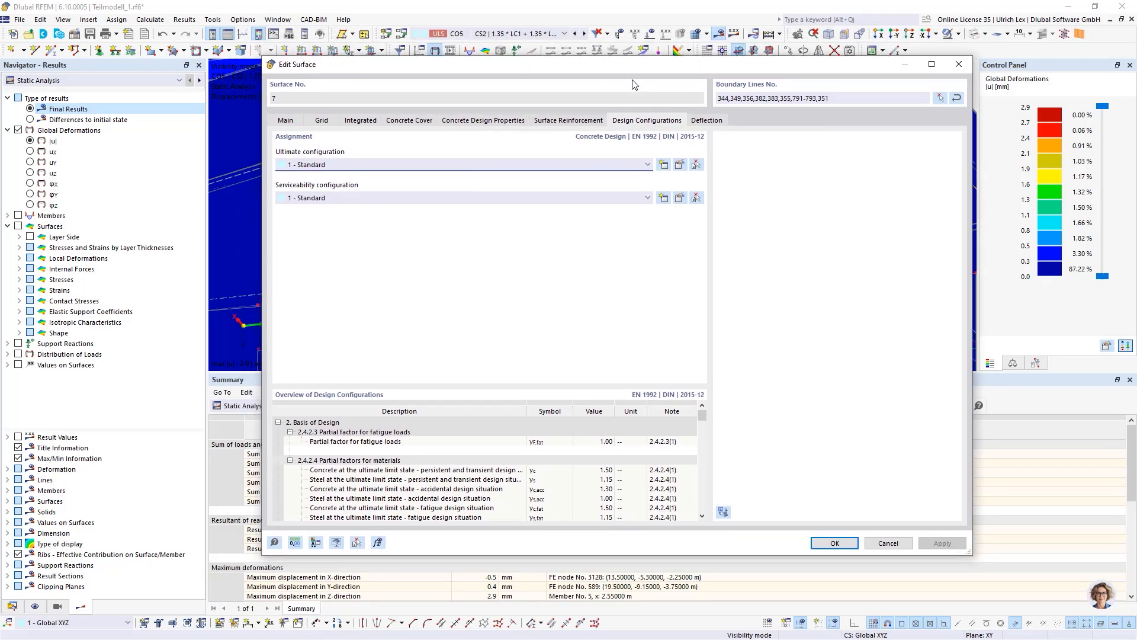
{"action": "mouse_move", "coordinate": [636, 68]}
{"action": "left_mouse_down"}
{"action": "mouse_move", "coordinate": [677, 77]}
{"action": "mouse_move", "coordinate": [674, 87]}
{"action": "mouse_move", "coordinate": [634, 86]}
{"action": "left_mouse_up"}
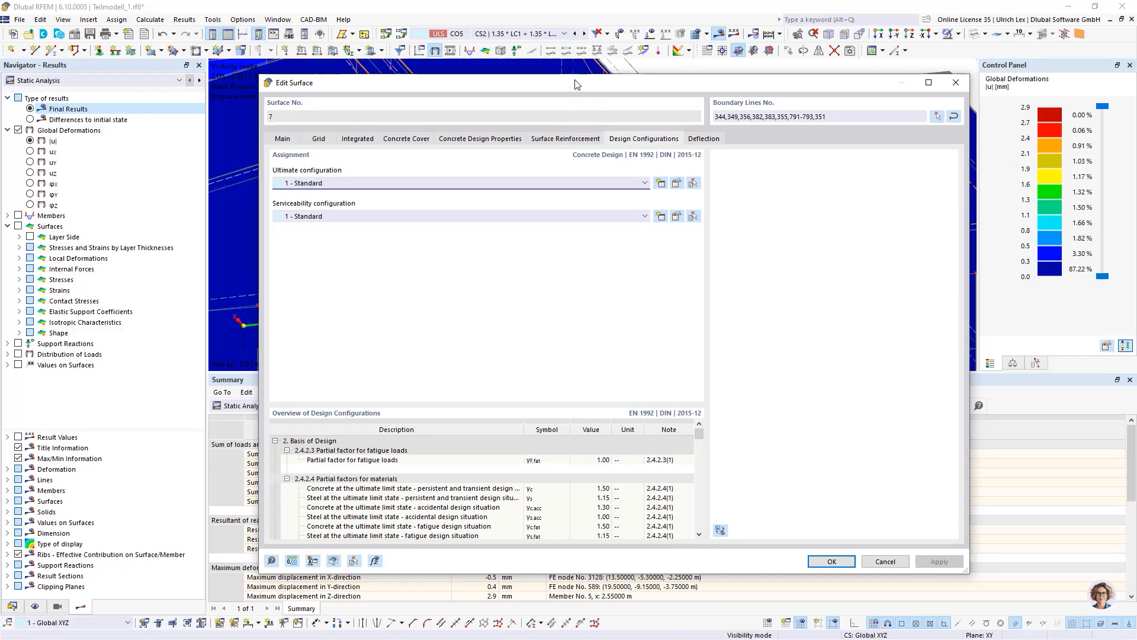
{"action": "left_click_drag", "start_coordinate": [577, 85], "coordinate": [566, 67]}
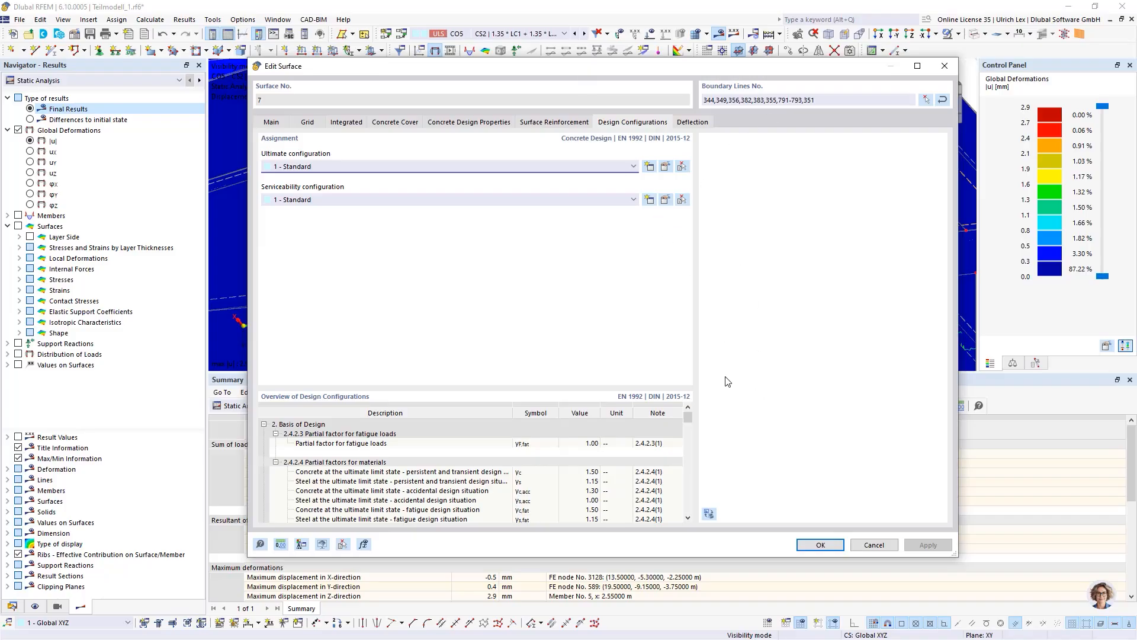
{"action": "left_click", "coordinate": [873, 542]}
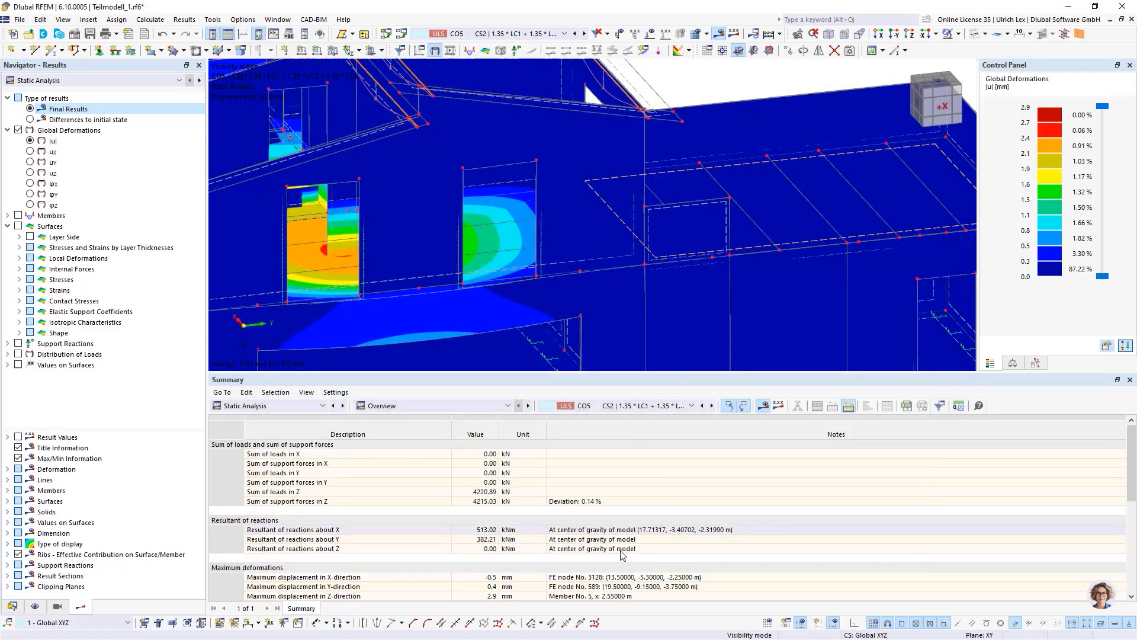
- Display the Concrete Design results with the design situations input table and enlarge the model view
{"action": "left_click", "coordinate": [275, 407]}
{"action": "left_click", "coordinate": [289, 494]}
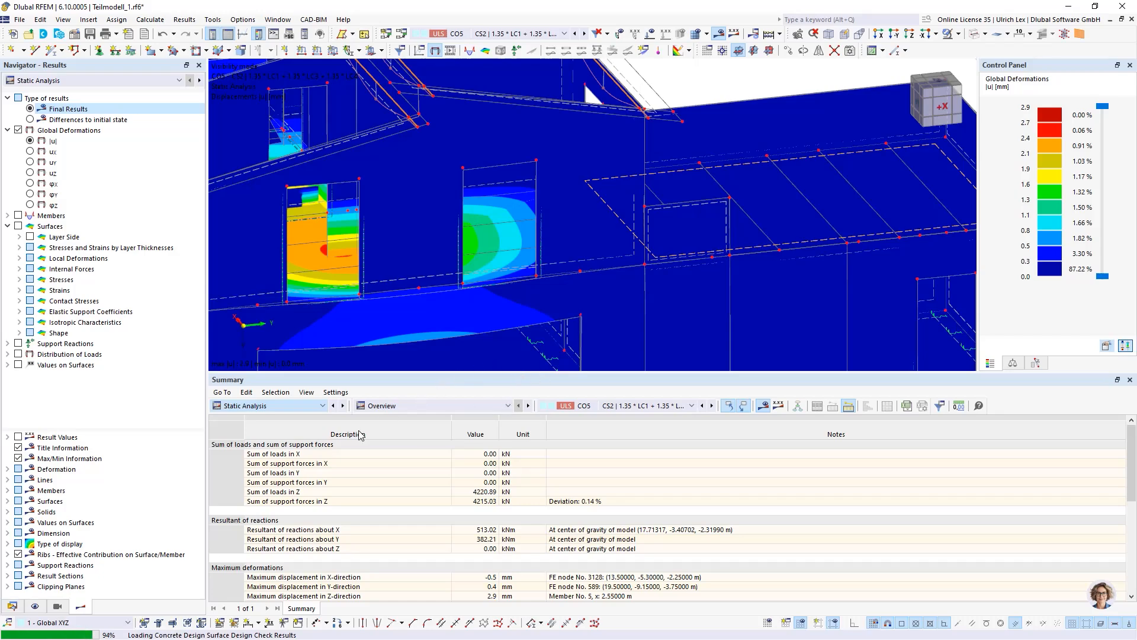
{"action": "left_click", "coordinate": [503, 409]}
{"action": "left_click", "coordinate": [501, 409]}
{"action": "left_click", "coordinate": [494, 408]}
{"action": "left_click", "coordinate": [481, 417]}
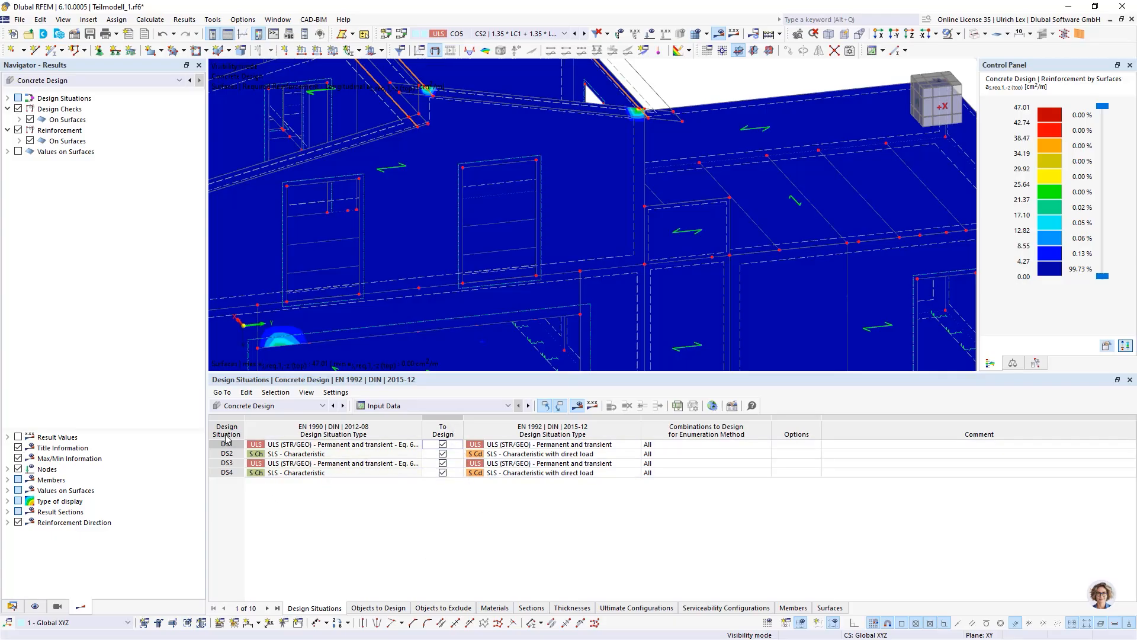
{"action": "left_click", "coordinate": [216, 455]}
{"action": "left_click_drag", "start_coordinate": [497, 374], "coordinate": [496, 431]}
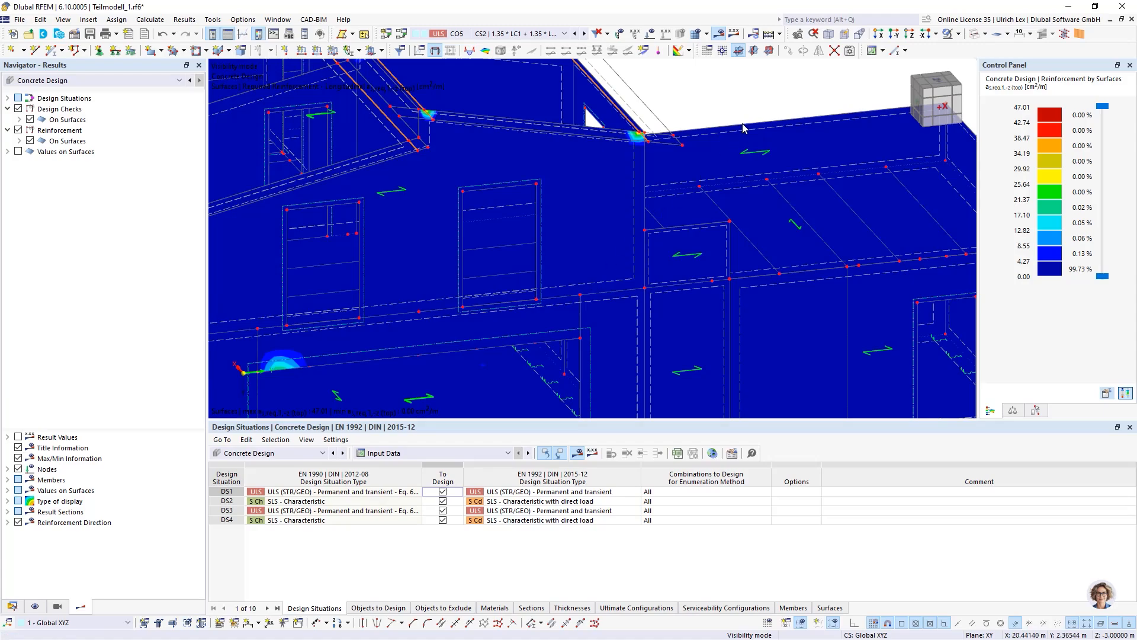
- Examine the required longitudinal top reinforcement on the surfaces of the whole building
{"action": "scroll", "coordinate": [760, 102], "scroll_direction": "down", "scroll_amount": 3}
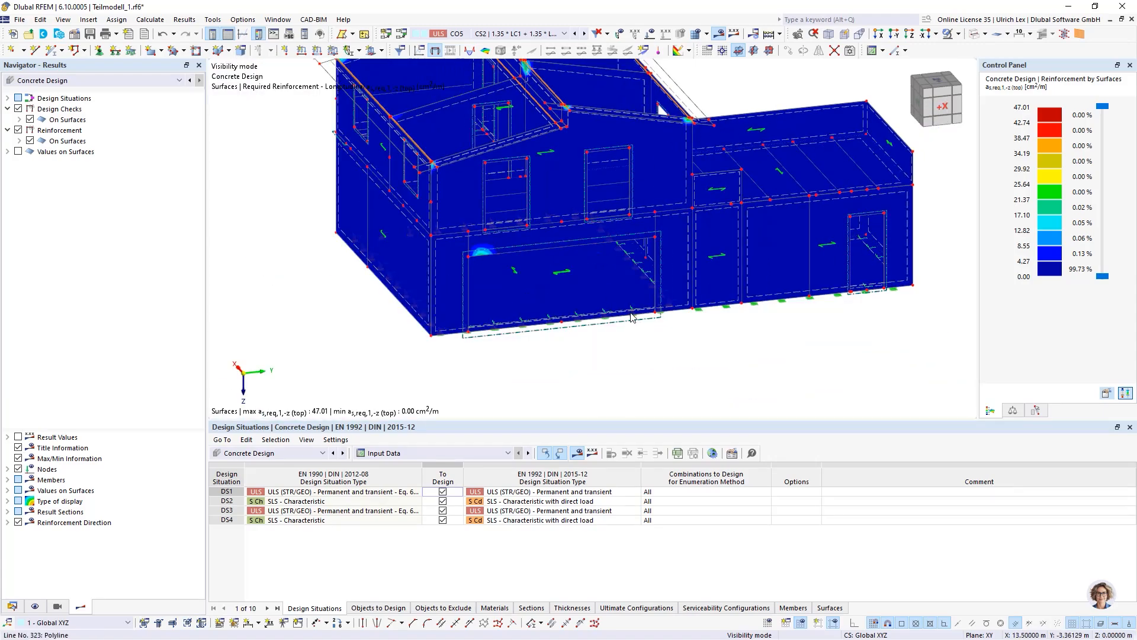
{"action": "left_click", "coordinate": [441, 520]}
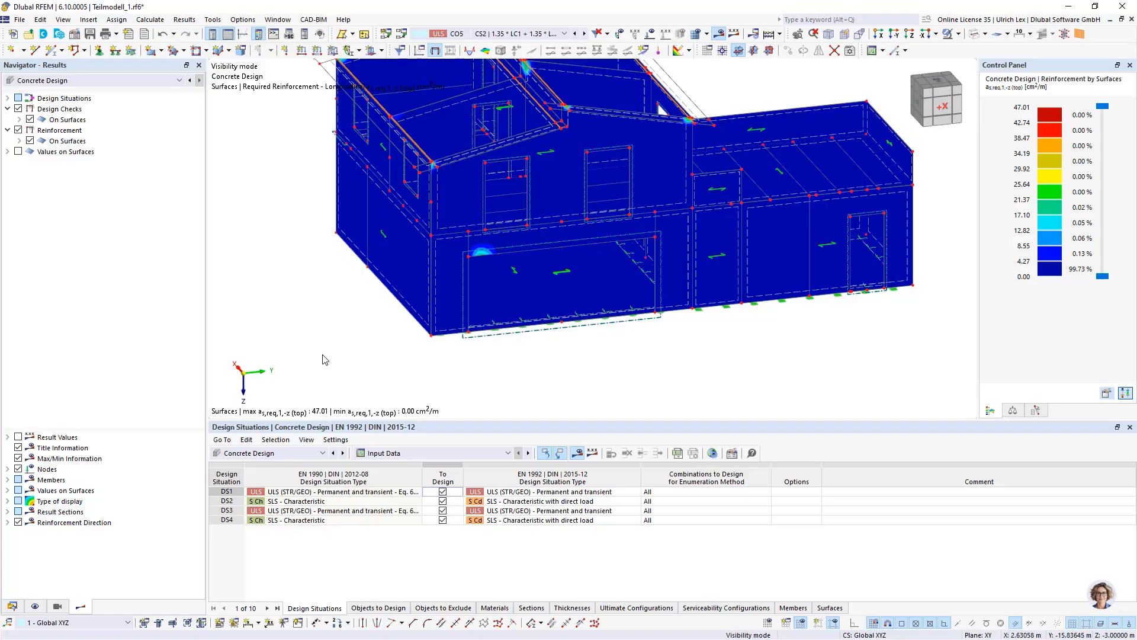
{"action": "scroll", "coordinate": [521, 409], "scroll_direction": "down", "scroll_amount": 1}
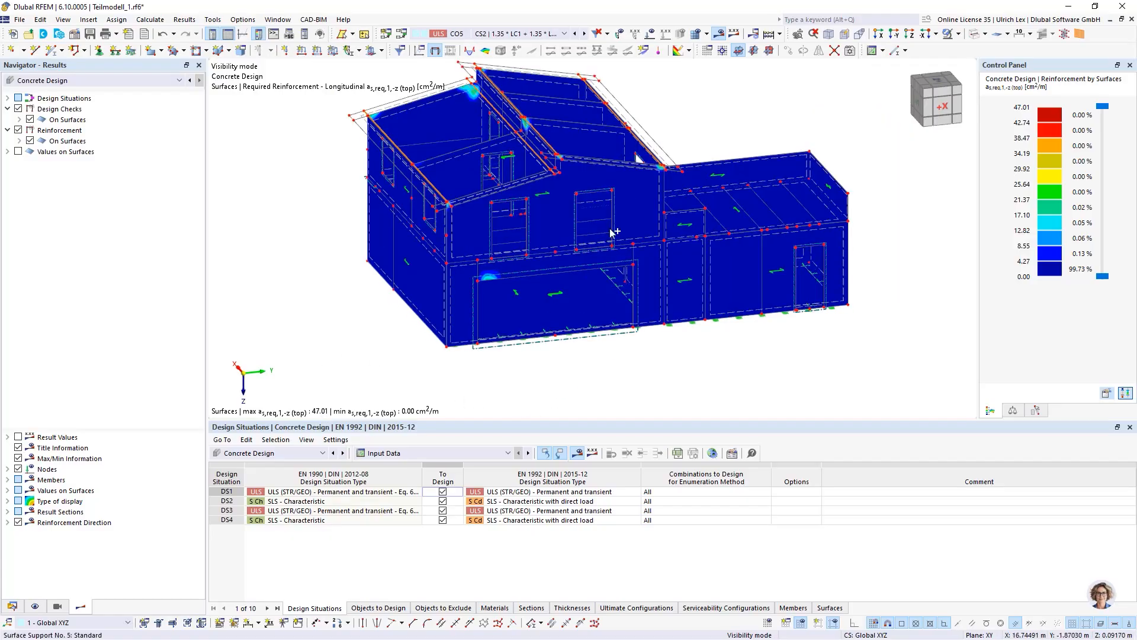
{"action": "scroll", "coordinate": [609, 232], "scroll_direction": "up", "scroll_amount": 2}
{"action": "scroll", "coordinate": [580, 337], "scroll_direction": "down", "scroll_amount": 2}
{"action": "middle_click_drag", "start_coordinate": [671, 395], "coordinate": [734, 347], "text": "ctrl"}
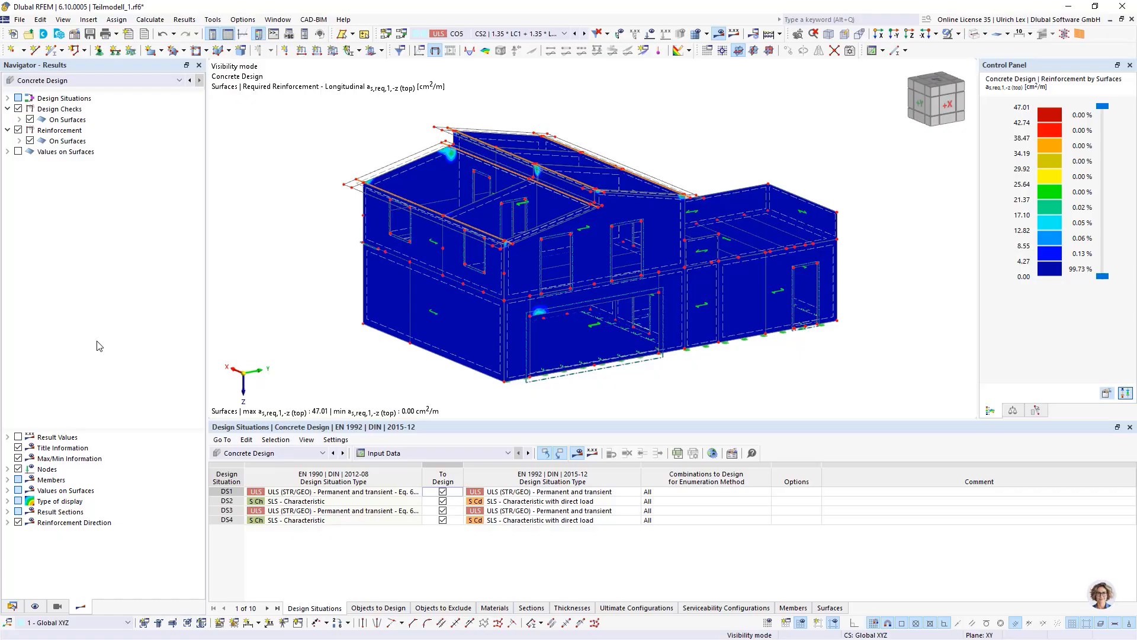
- Open printout report 1 of the model Teilmodell_1
{"action": "left_click", "coordinate": [12, 606]}
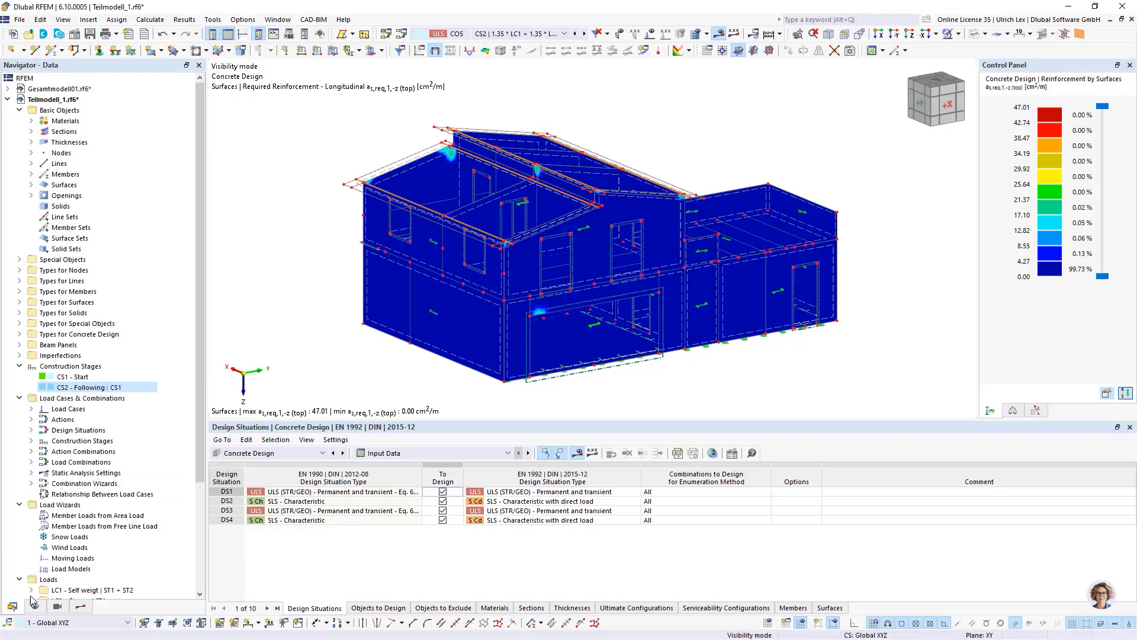
{"action": "scroll", "coordinate": [32, 531], "scroll_direction": "down", "scroll_amount": 5}
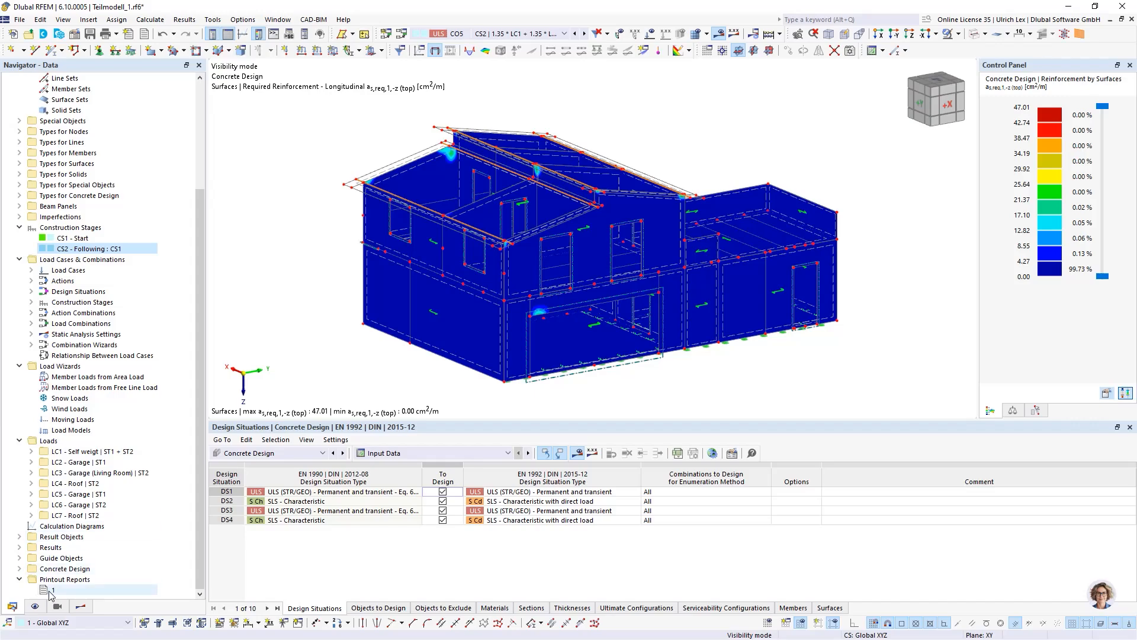
{"action": "right_click", "coordinate": [46, 594]}
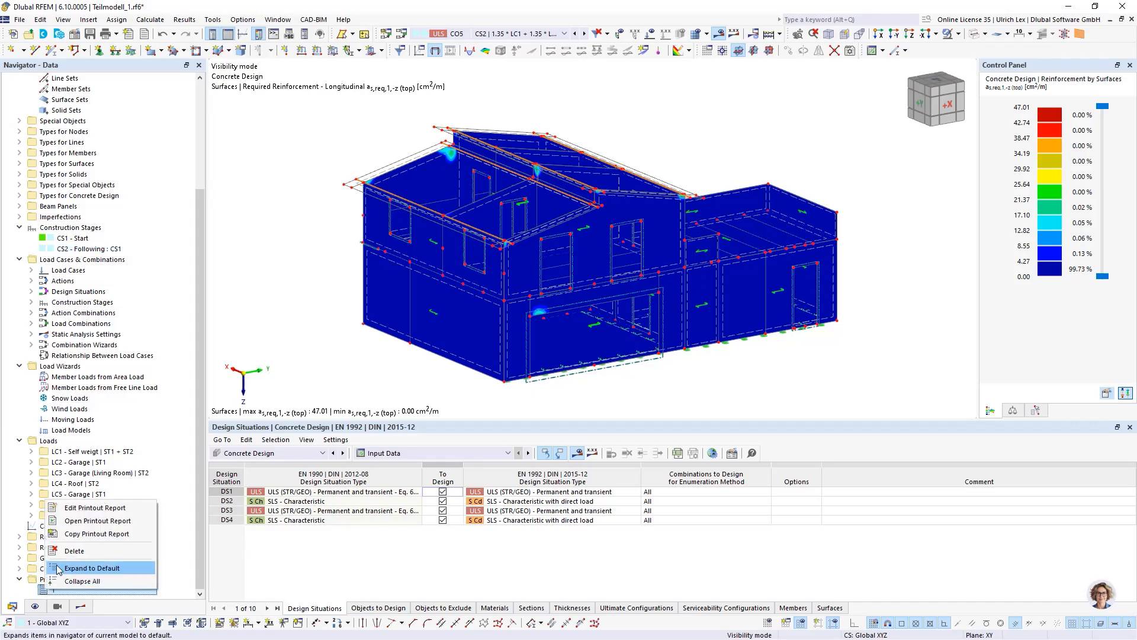
{"action": "left_click", "coordinate": [77, 525]}
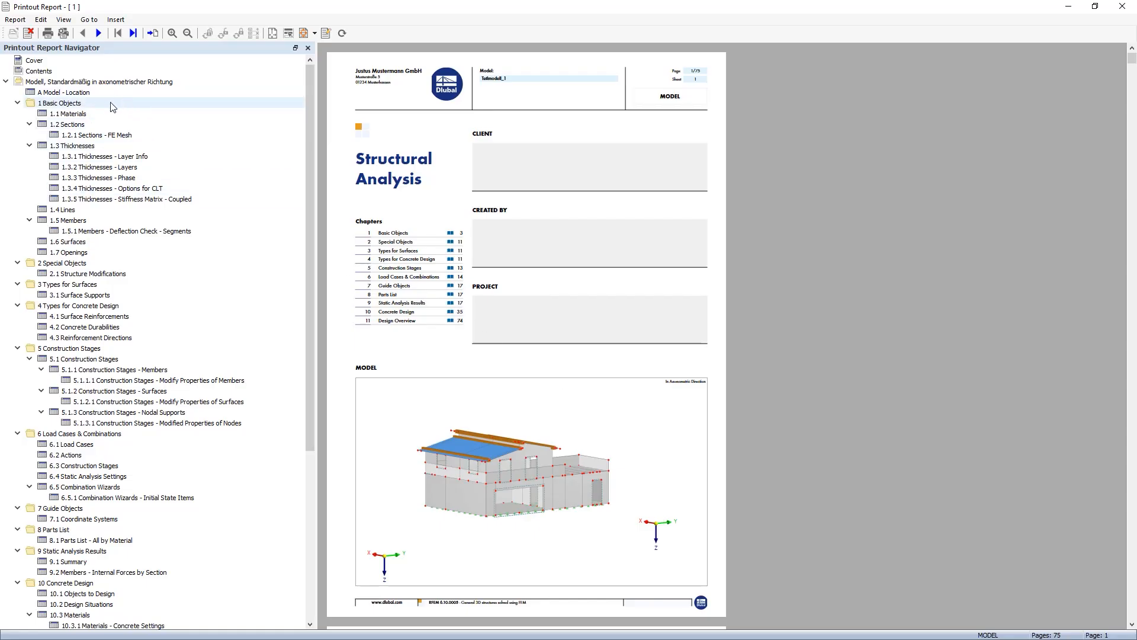
- Review the report's Construction Stages chapter, including its members, surfaces and nodal supports tables
{"action": "right_click", "coordinate": [105, 298]}
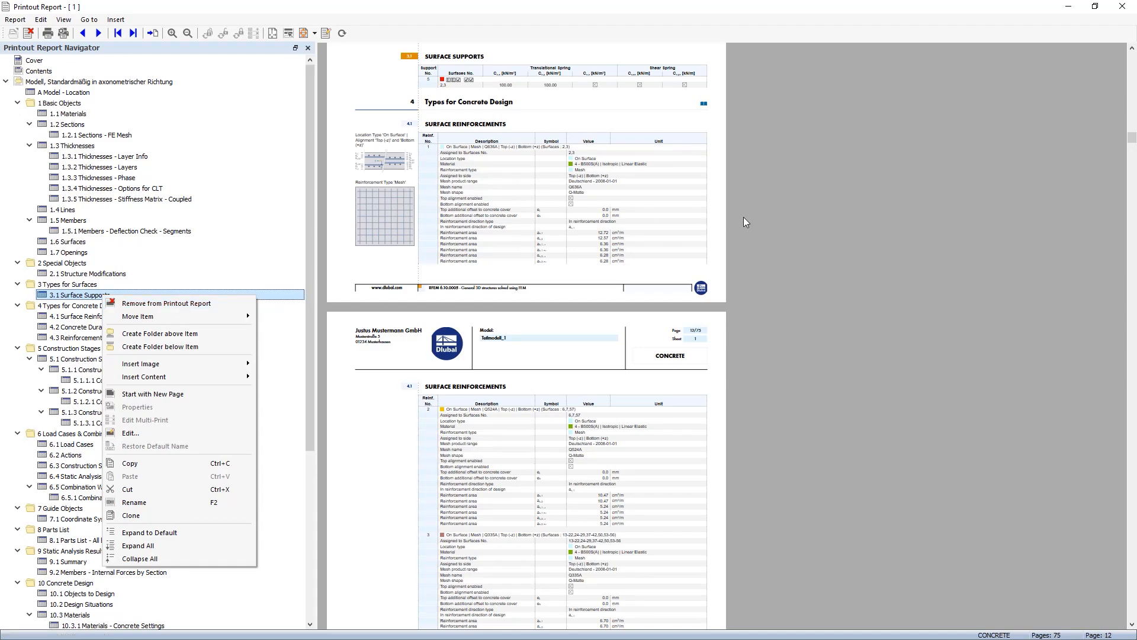
{"action": "left_click", "coordinate": [779, 222]}
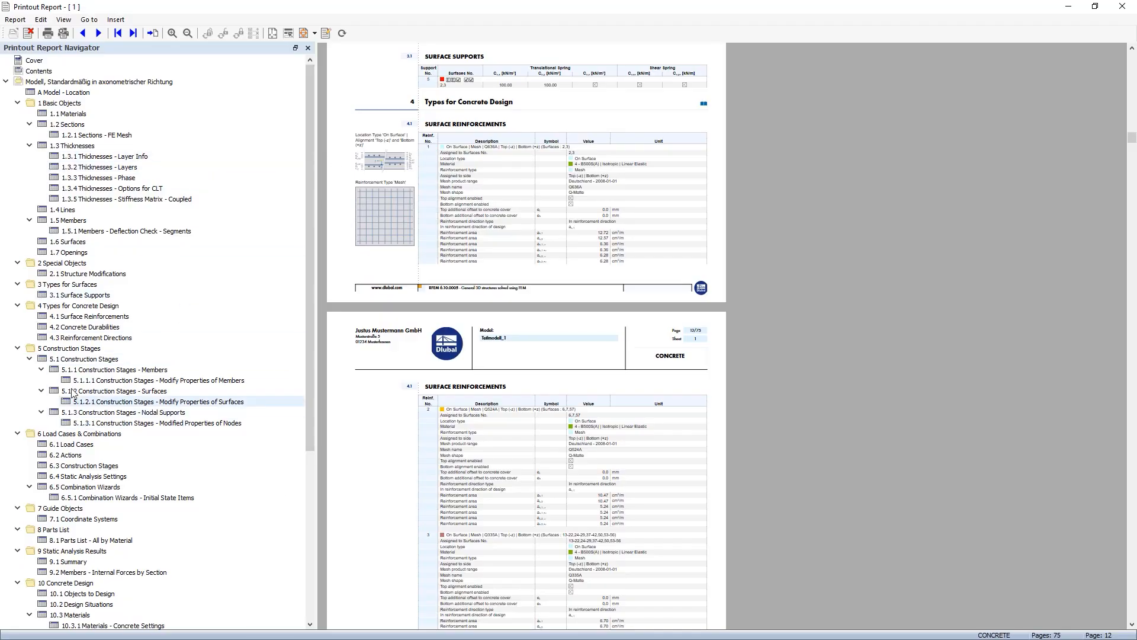
{"action": "left_click", "coordinate": [79, 360]}
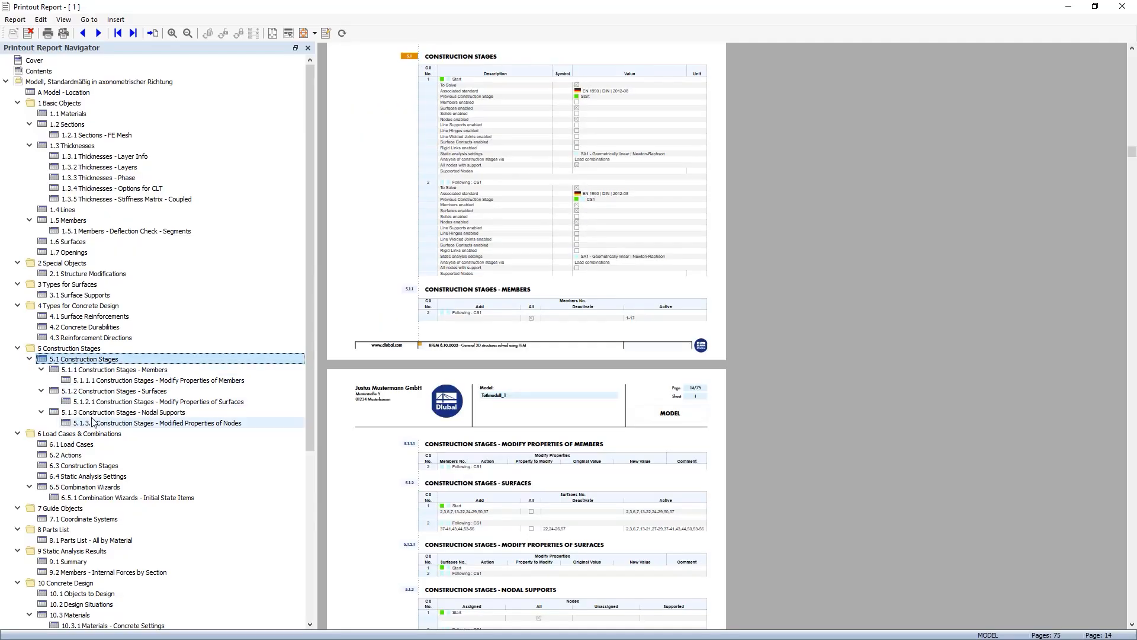
{"action": "scroll", "coordinate": [624, 216], "scroll_direction": "down", "scroll_amount": 1}
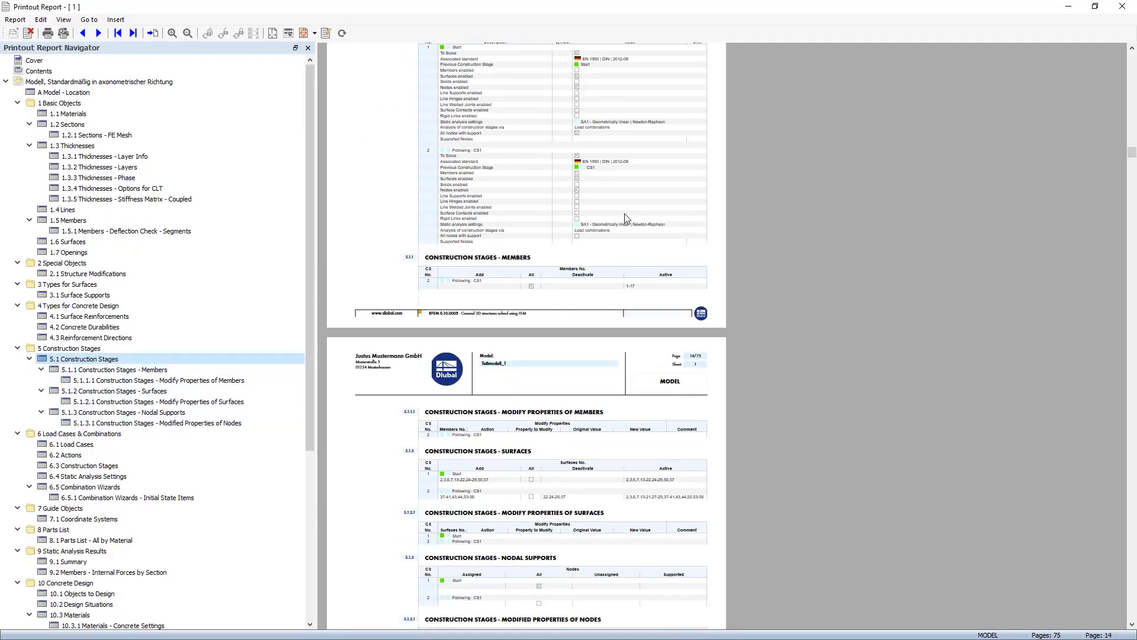
{"action": "scroll", "coordinate": [624, 214], "scroll_direction": "down", "scroll_amount": 6}
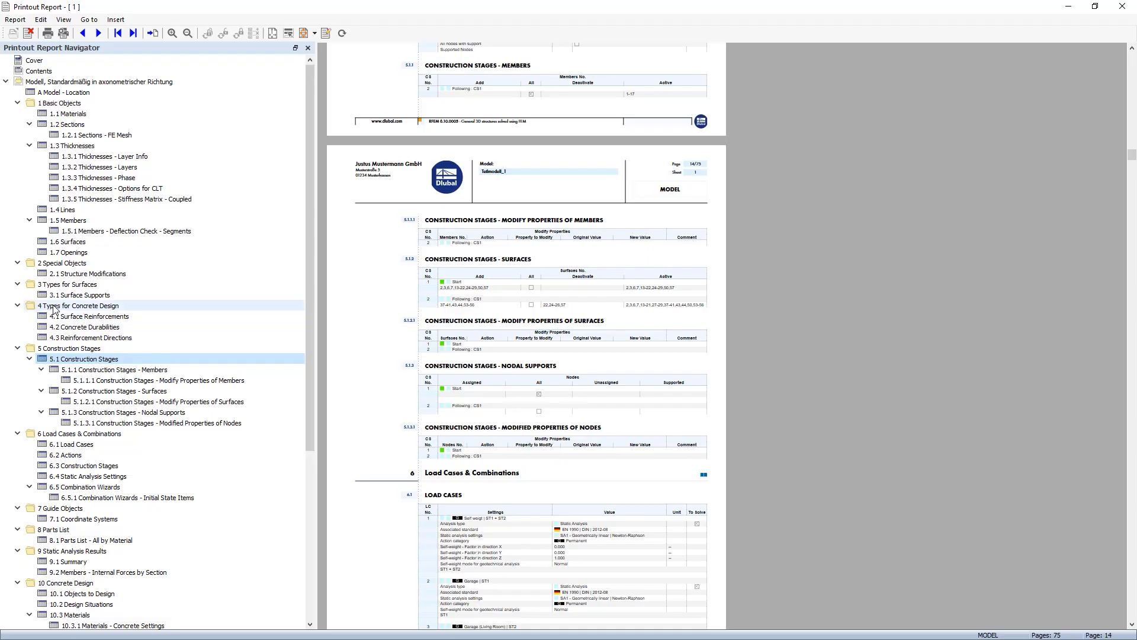
- Review the report's Load Cases & Combinations chapter, from load cases and actions to static analysis settings and combination wizards
{"action": "scroll", "coordinate": [53, 308], "scroll_direction": "down", "scroll_amount": 8}
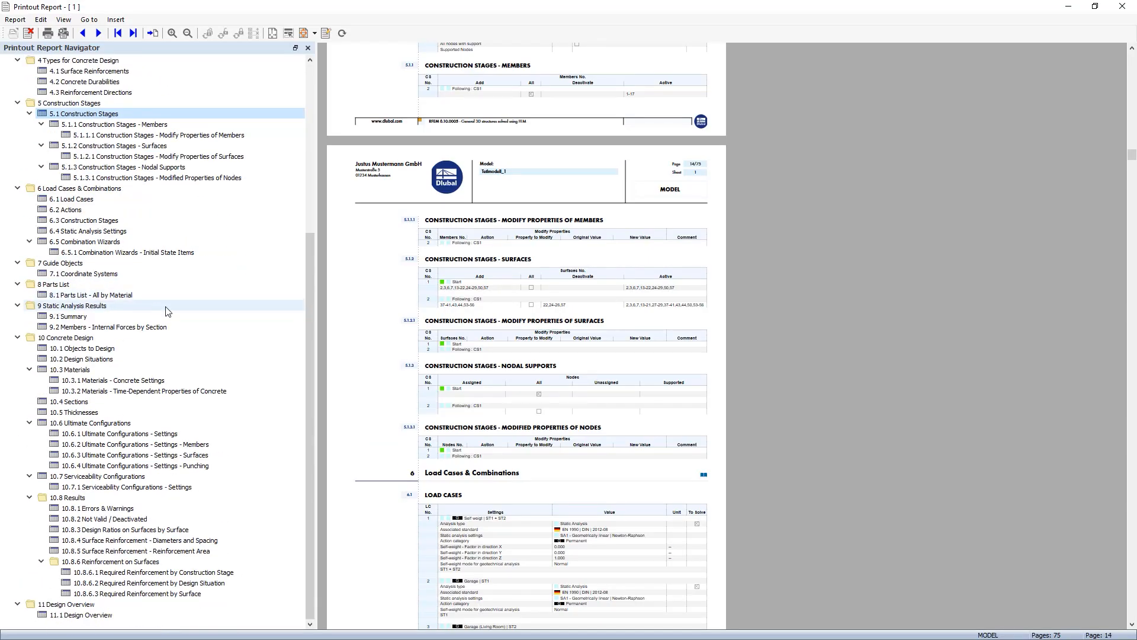
{"action": "scroll", "coordinate": [166, 311], "scroll_direction": "up", "scroll_amount": 4}
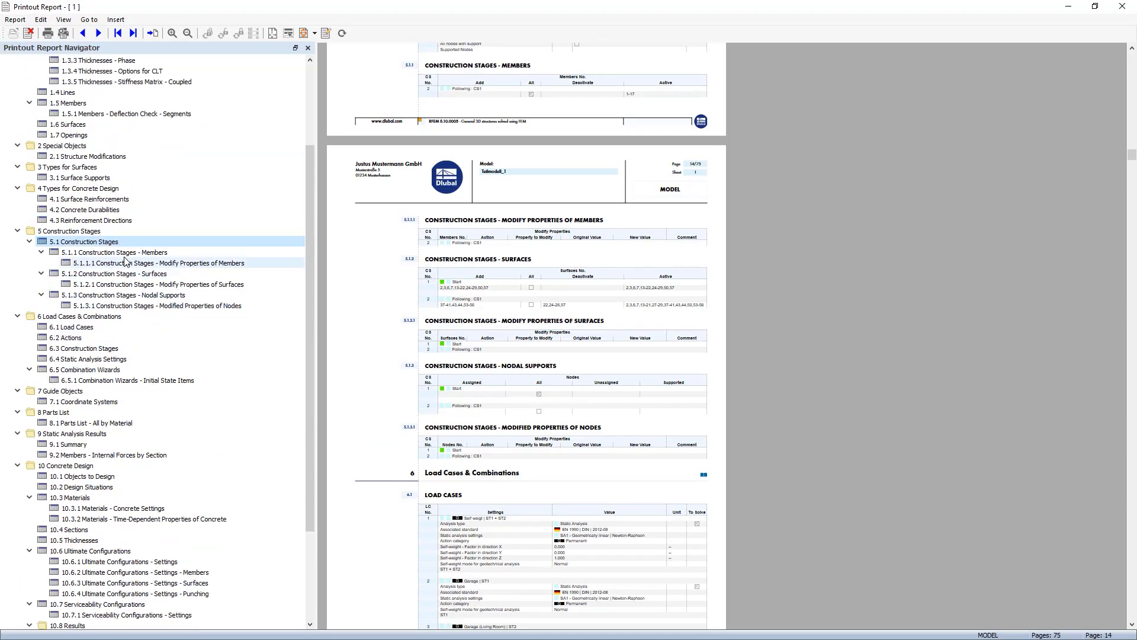
{"action": "scroll", "coordinate": [101, 308], "scroll_direction": "up", "scroll_amount": 3}
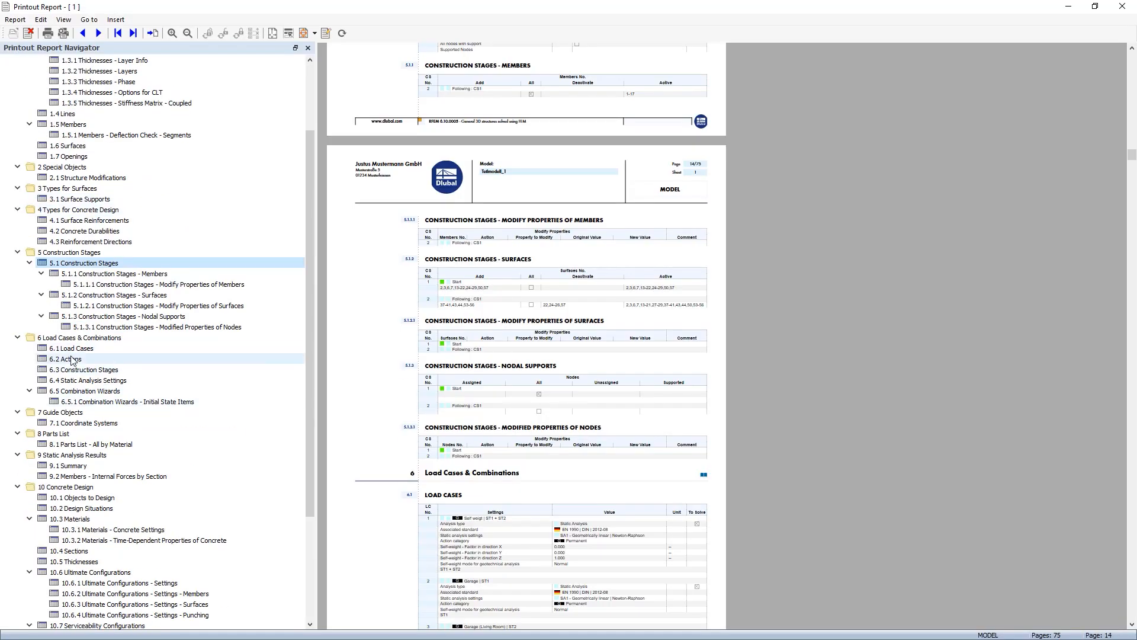
{"action": "left_click", "coordinate": [76, 350]}
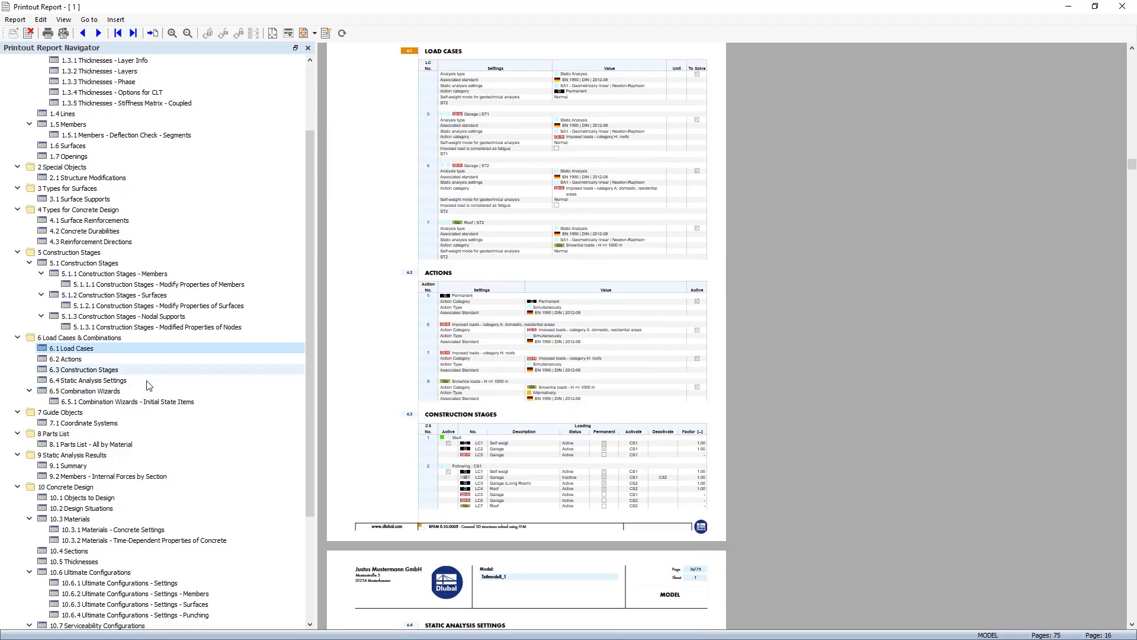
{"action": "left_click", "coordinate": [95, 382]}
{"action": "scroll", "coordinate": [578, 289], "scroll_direction": "down", "scroll_amount": 3}
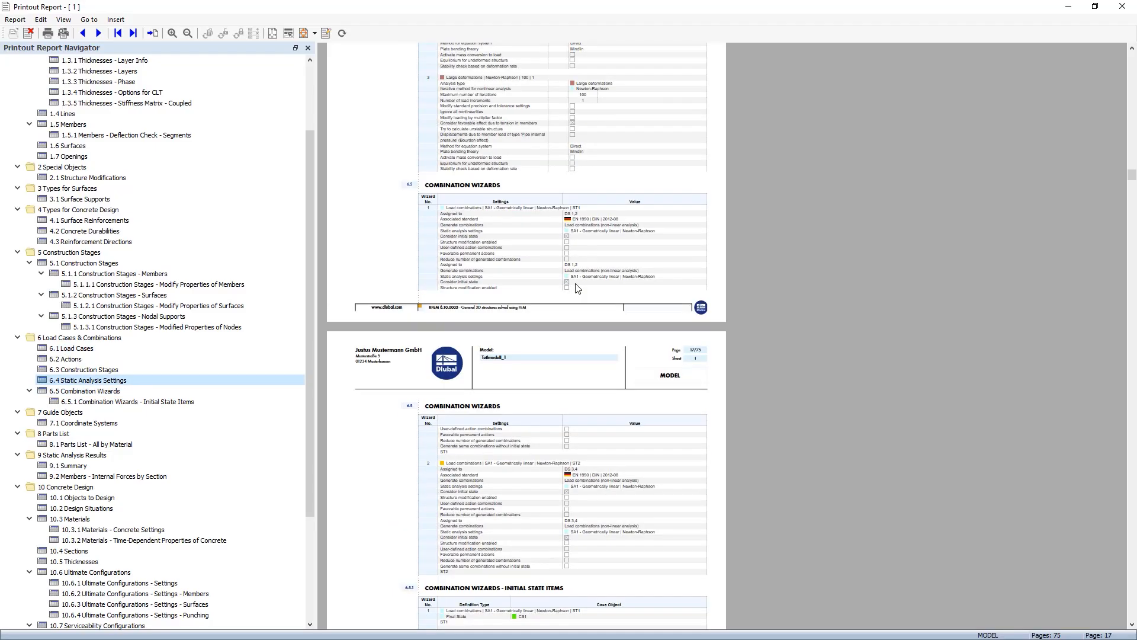
{"action": "scroll", "coordinate": [577, 288], "scroll_direction": "down", "scroll_amount": 6}
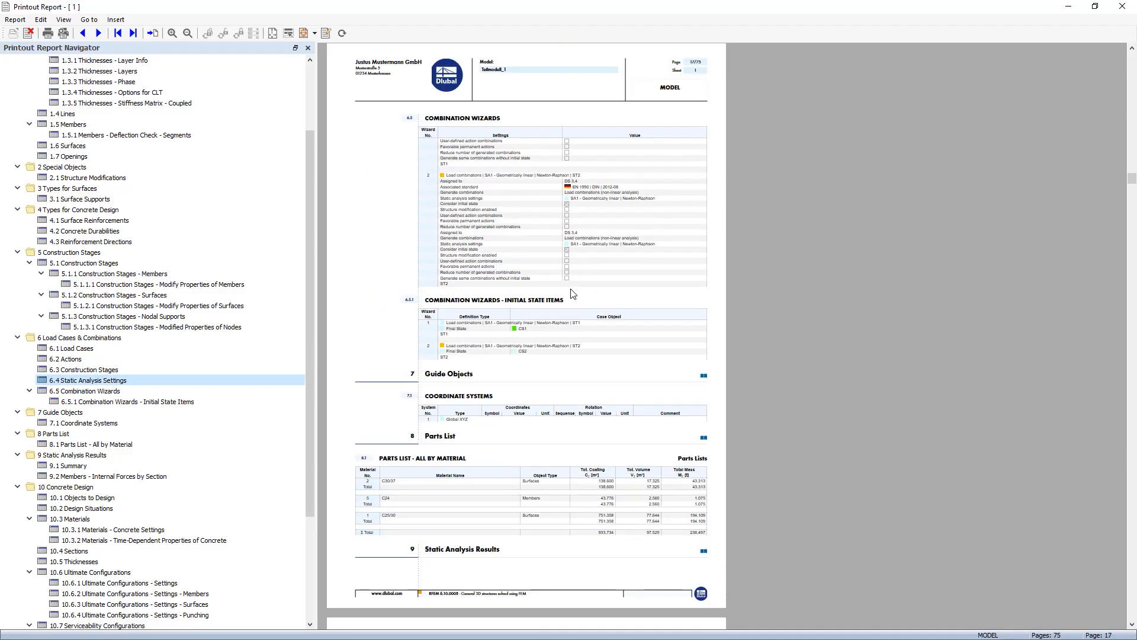
{"action": "scroll", "coordinate": [437, 451], "scroll_direction": "up", "scroll_amount": 4}
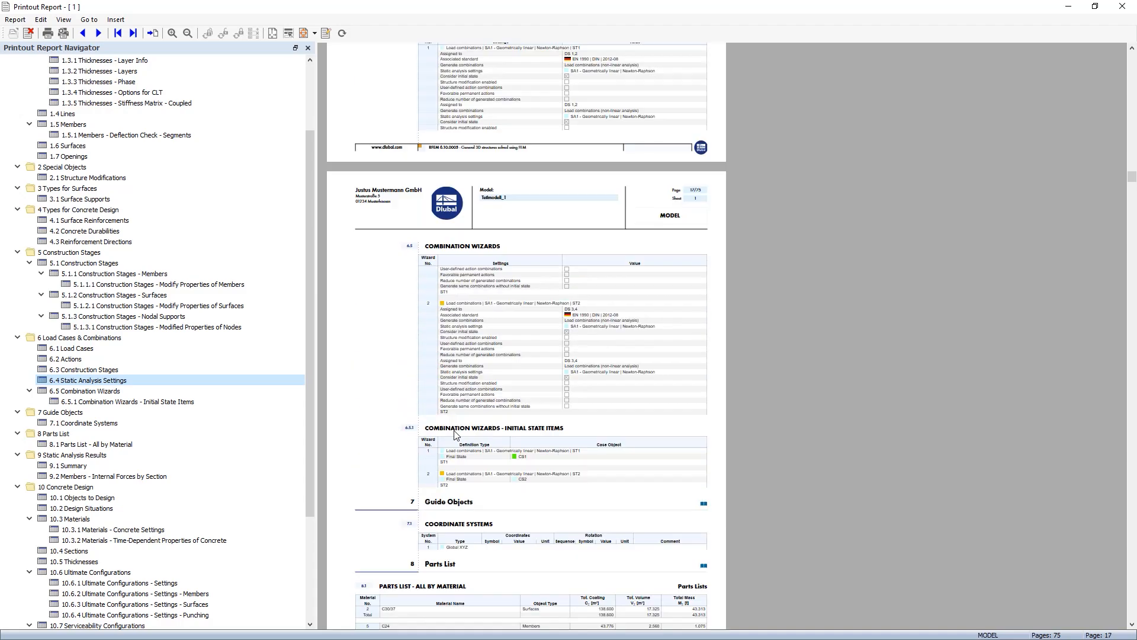
{"action": "scroll", "coordinate": [539, 496], "scroll_direction": "up", "scroll_amount": 2}
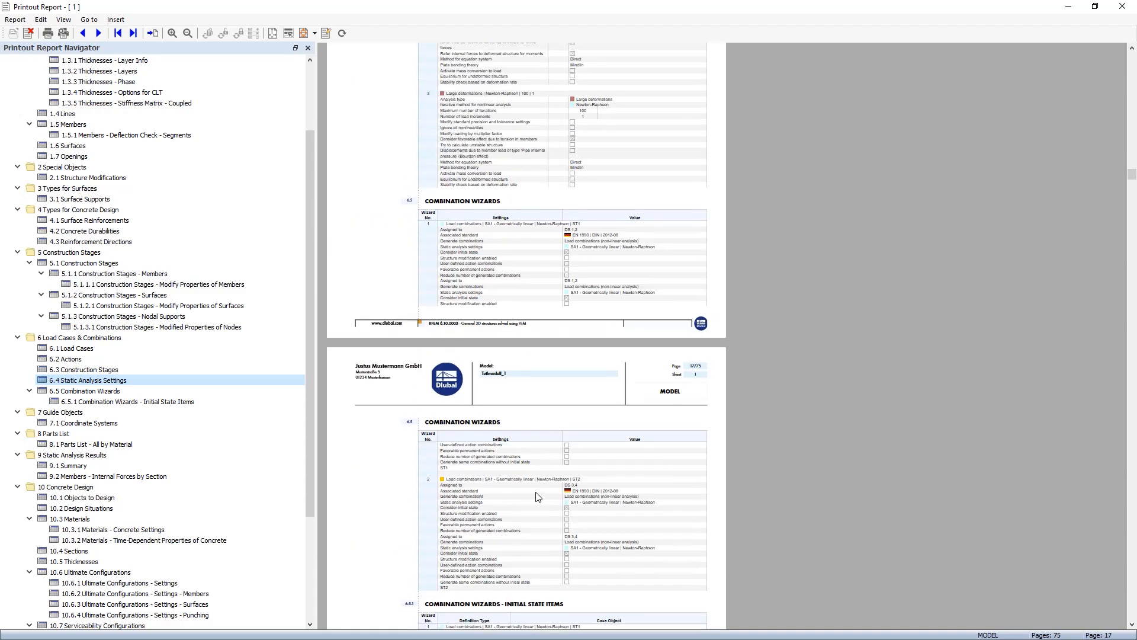
{"action": "scroll", "coordinate": [539, 496], "scroll_direction": "up", "scroll_amount": 8}
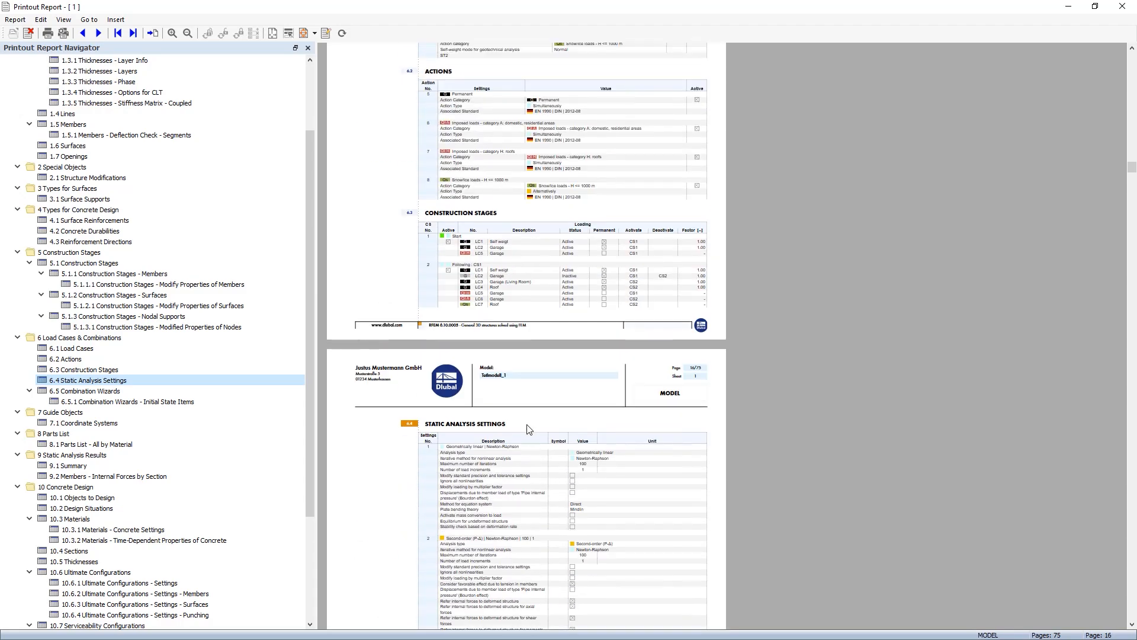
{"action": "scroll", "coordinate": [539, 214], "scroll_direction": "up", "scroll_amount": 4}
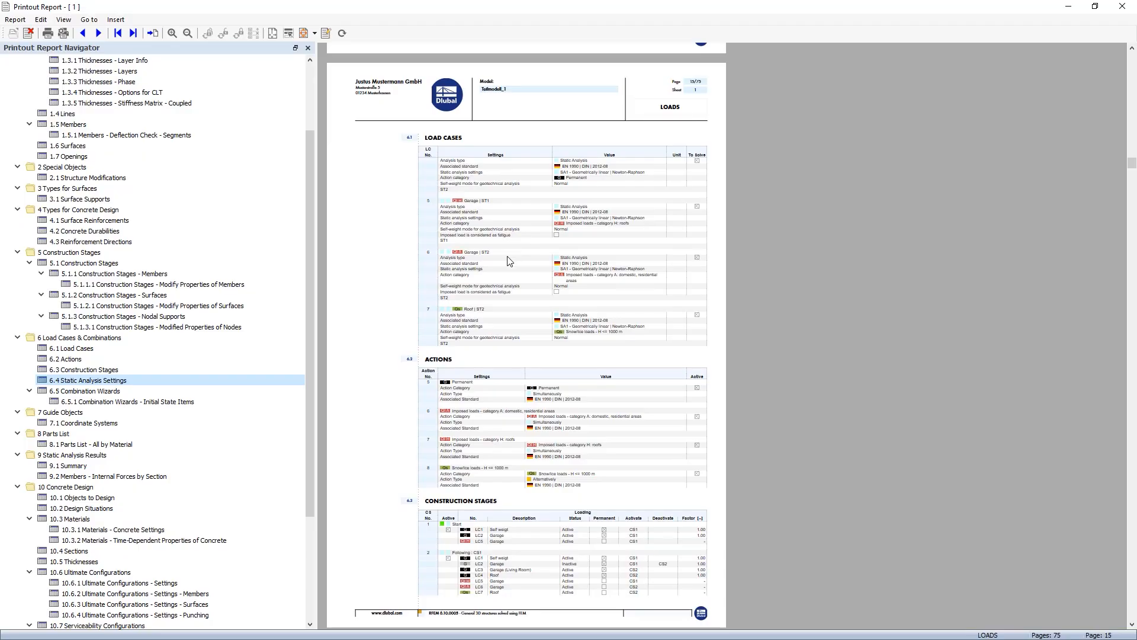
- Look through the printout report's chapter list from Basic Objects to Concrete Design results, and close the report
{"action": "scroll", "coordinate": [497, 440], "scroll_direction": "up", "scroll_amount": 2}
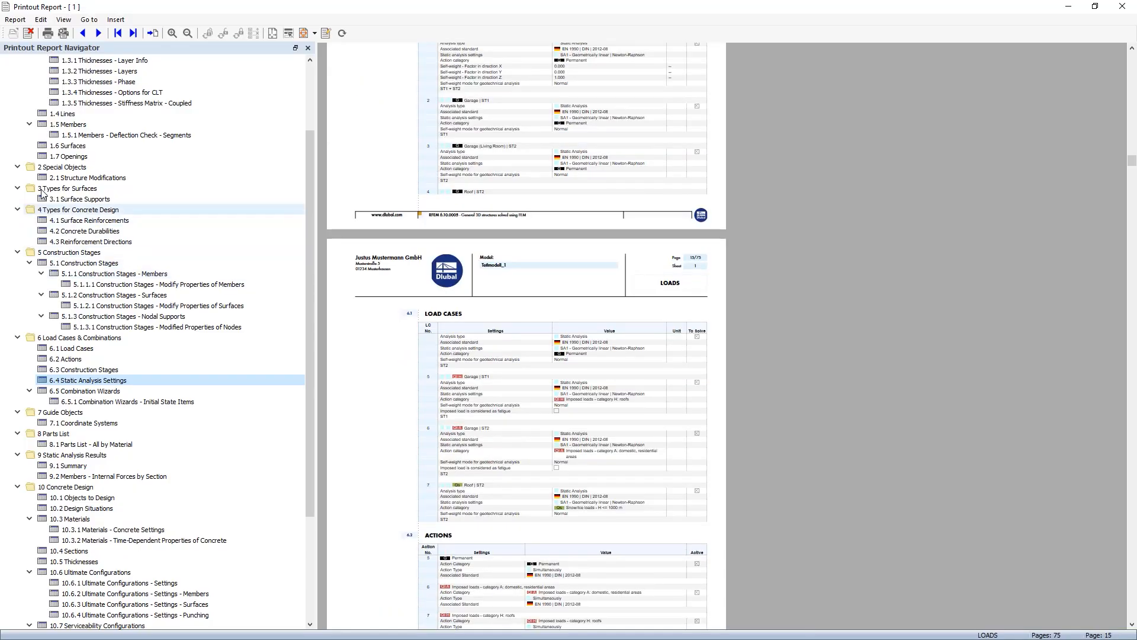
{"action": "scroll", "coordinate": [69, 173], "scroll_direction": "up", "scroll_amount": 3}
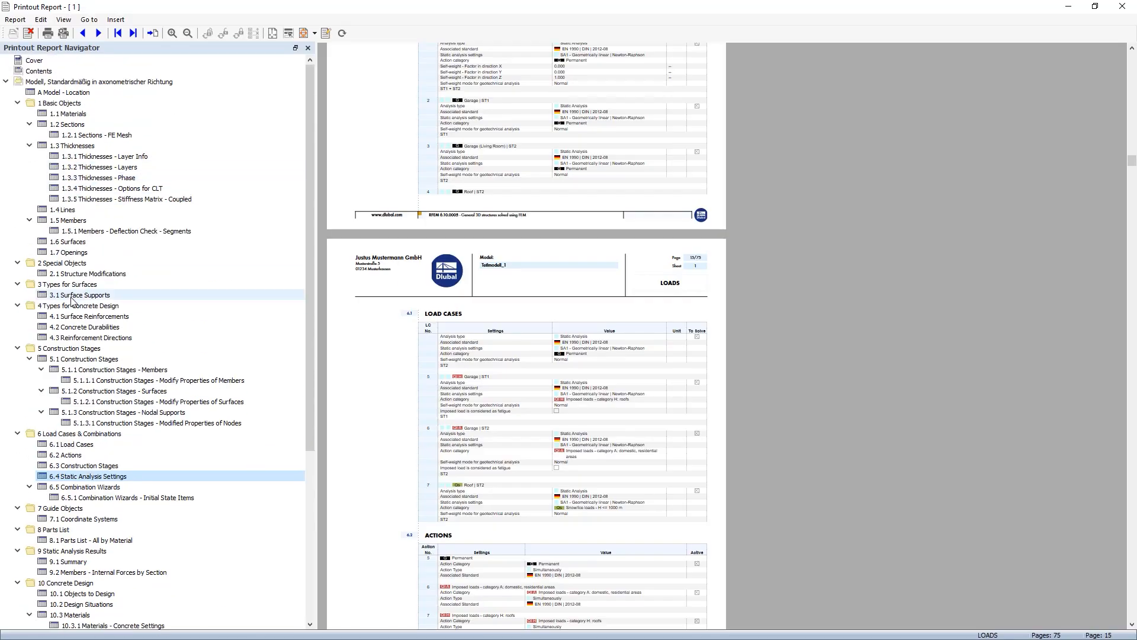
{"action": "scroll", "coordinate": [72, 300], "scroll_direction": "down", "scroll_amount": 5}
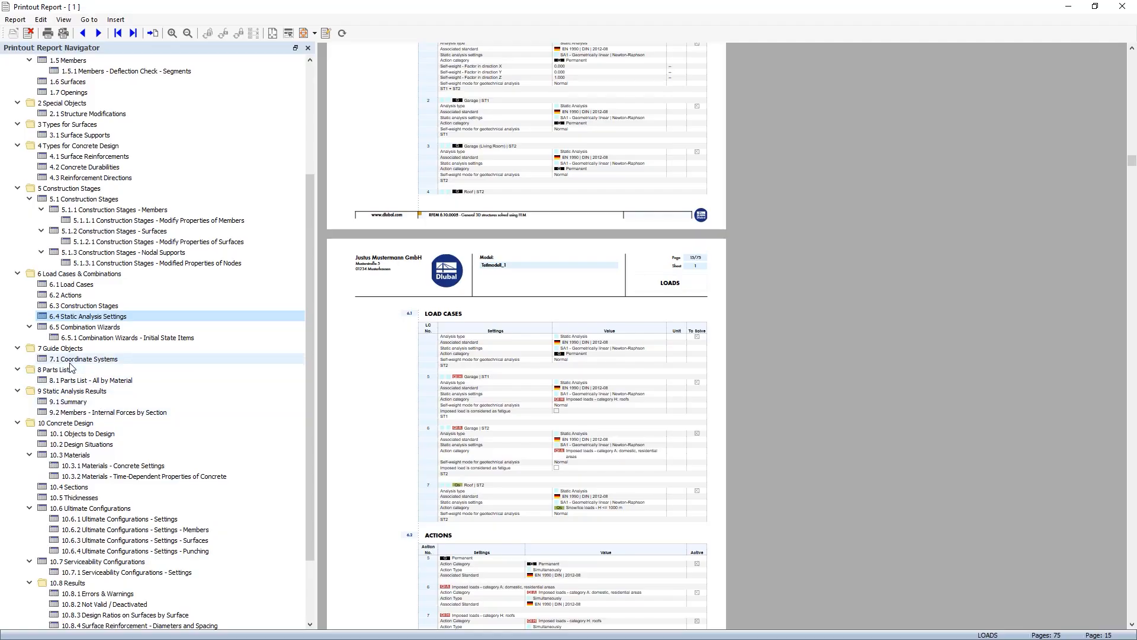
{"action": "left_click", "coordinate": [1122, 7]}
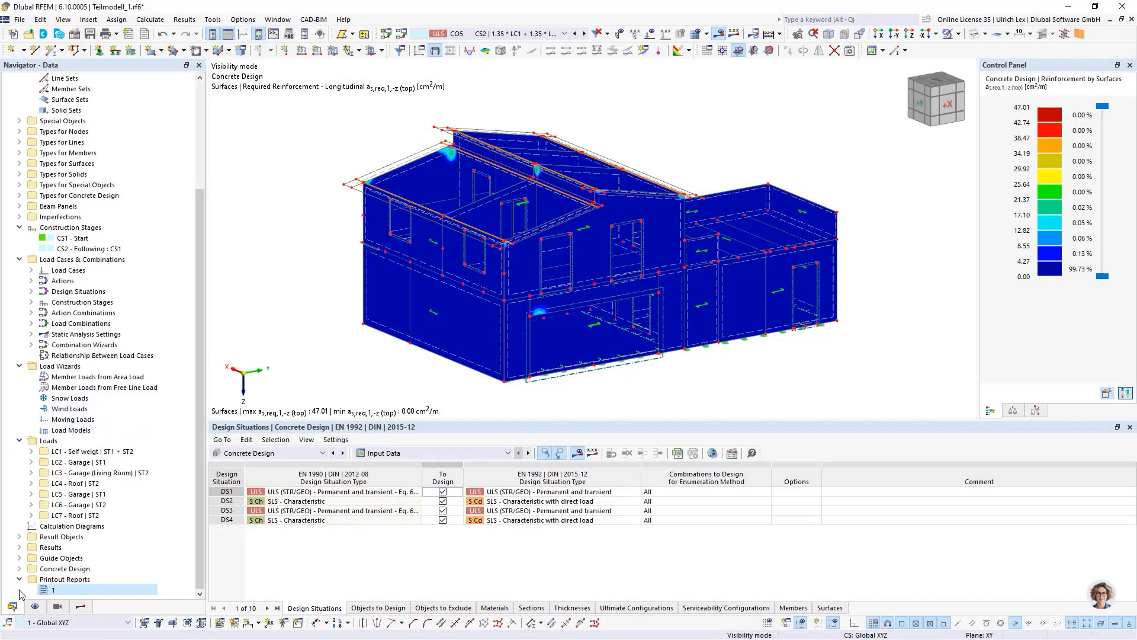
- Reopen printout report 1 and check the report items selected in the Printout Report Manager, including construction stages and combinations
{"action": "left_click", "coordinate": [48, 590]}
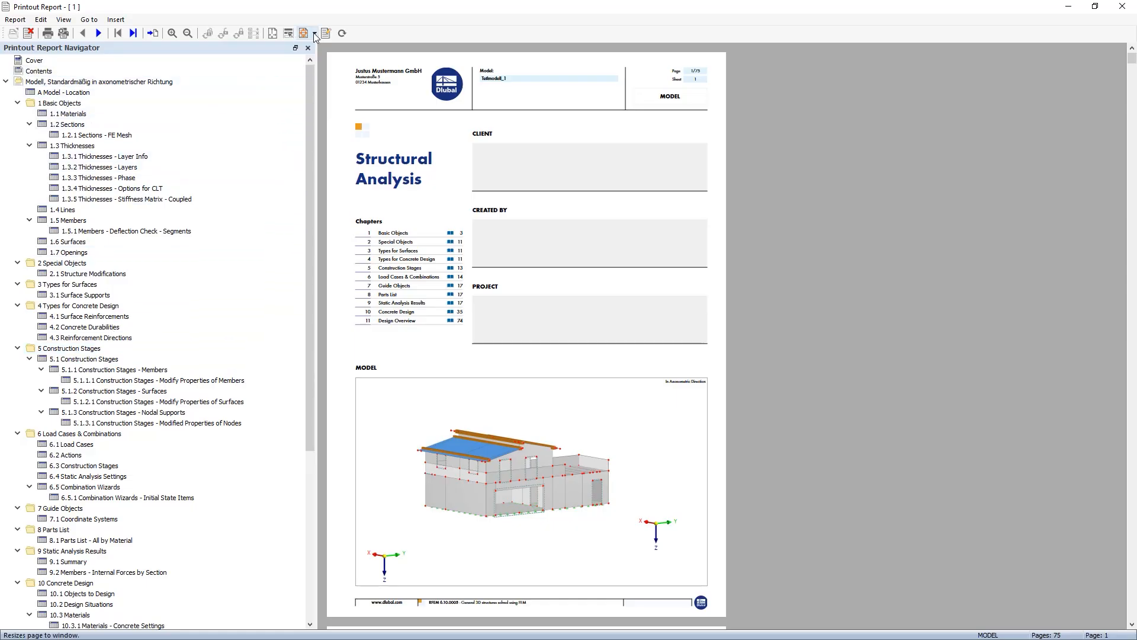
{"action": "left_click", "coordinate": [42, 23]}
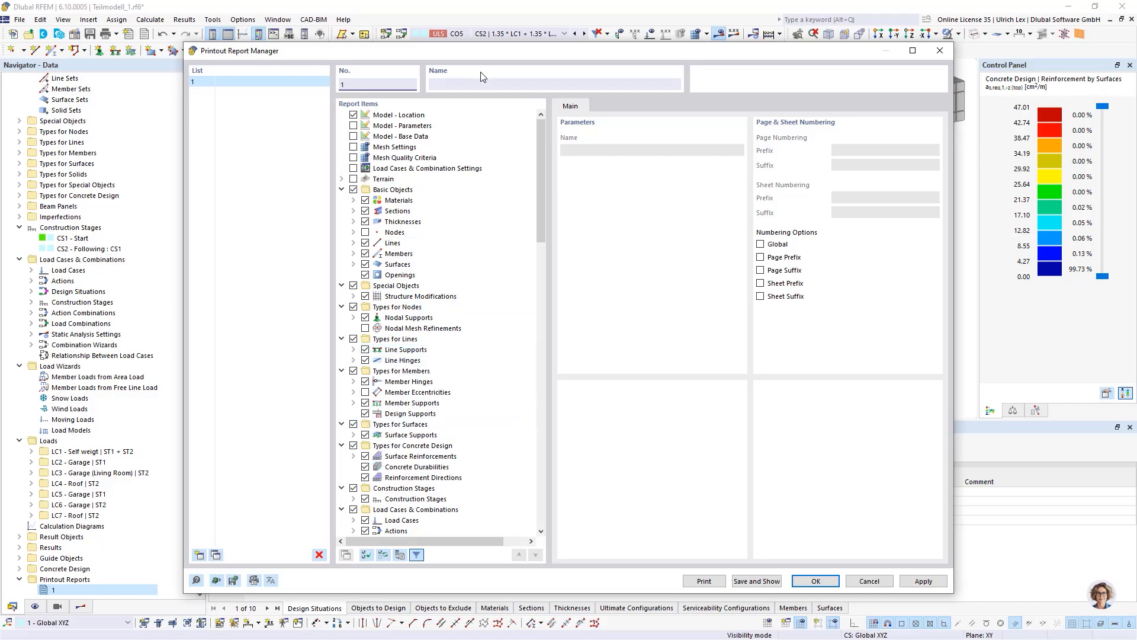
{"action": "scroll", "coordinate": [415, 379], "scroll_direction": "down", "scroll_amount": 3}
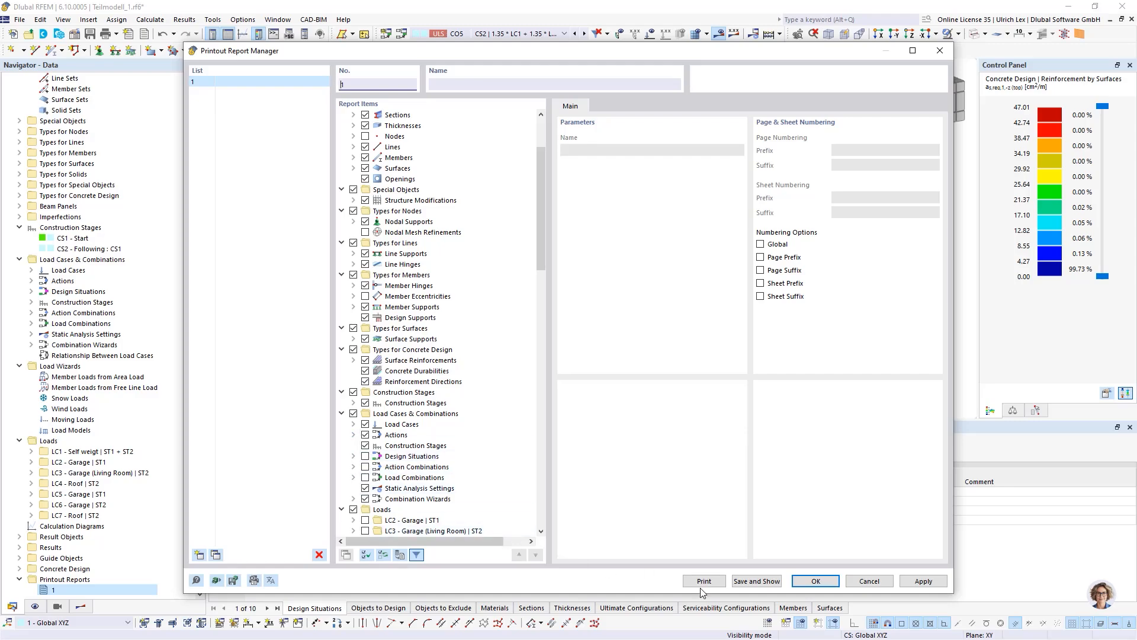
{"action": "left_click", "coordinate": [816, 581]}
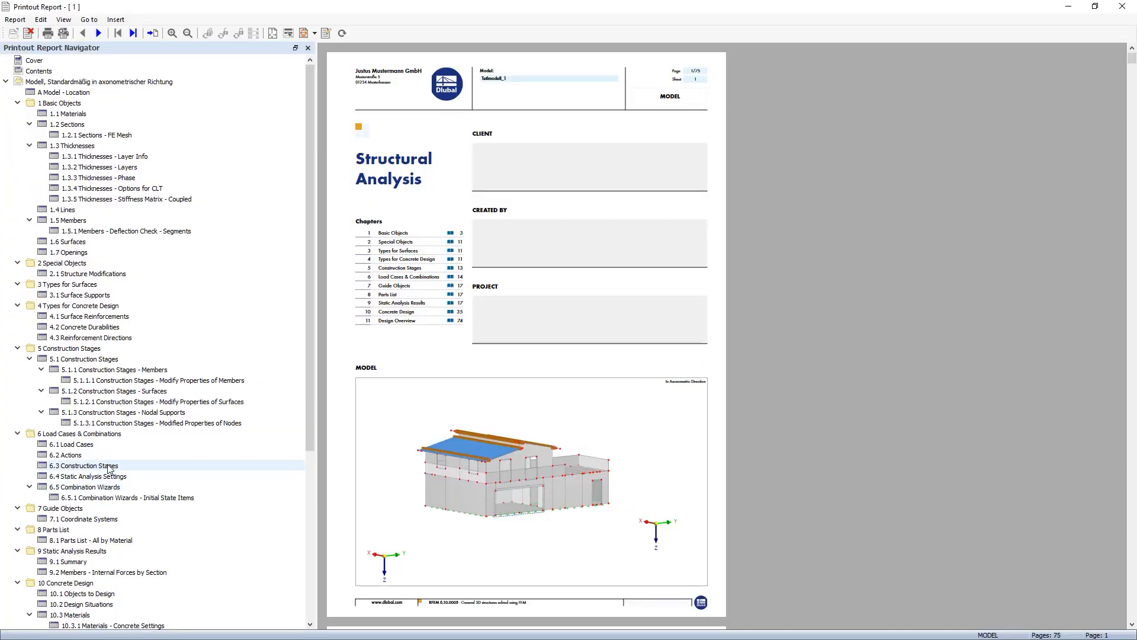
- Examine the load cases, actions and construction stages tables in chapter 6 of the report, and return to the model
{"action": "left_click", "coordinate": [85, 445]}
{"action": "left_click", "coordinate": [73, 437]}
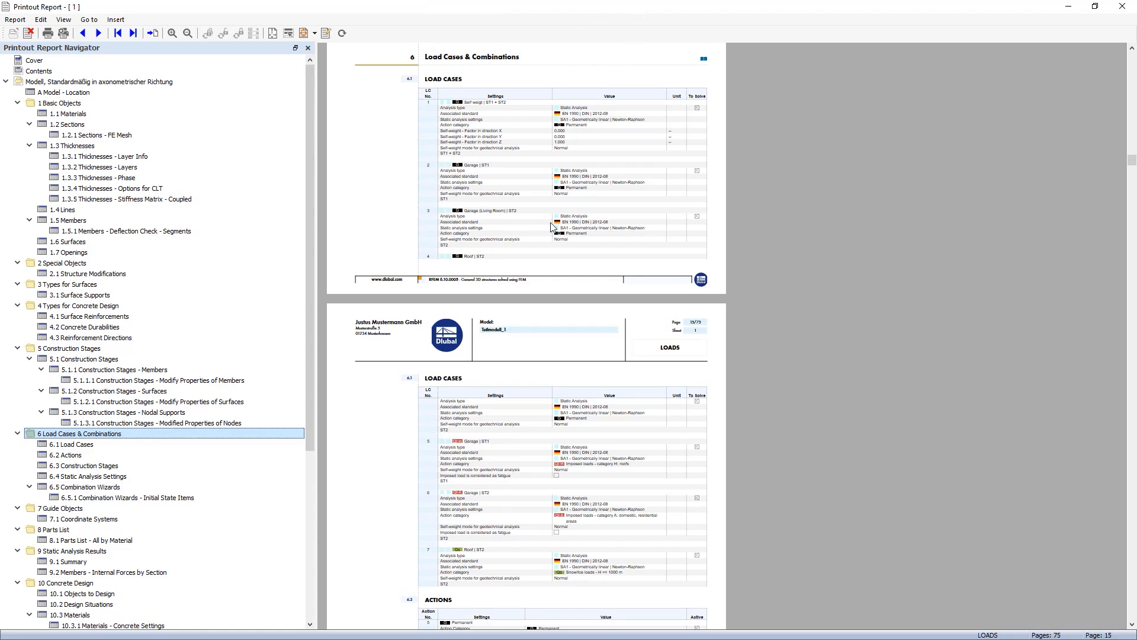
{"action": "scroll", "coordinate": [547, 231], "scroll_direction": "down", "scroll_amount": 5}
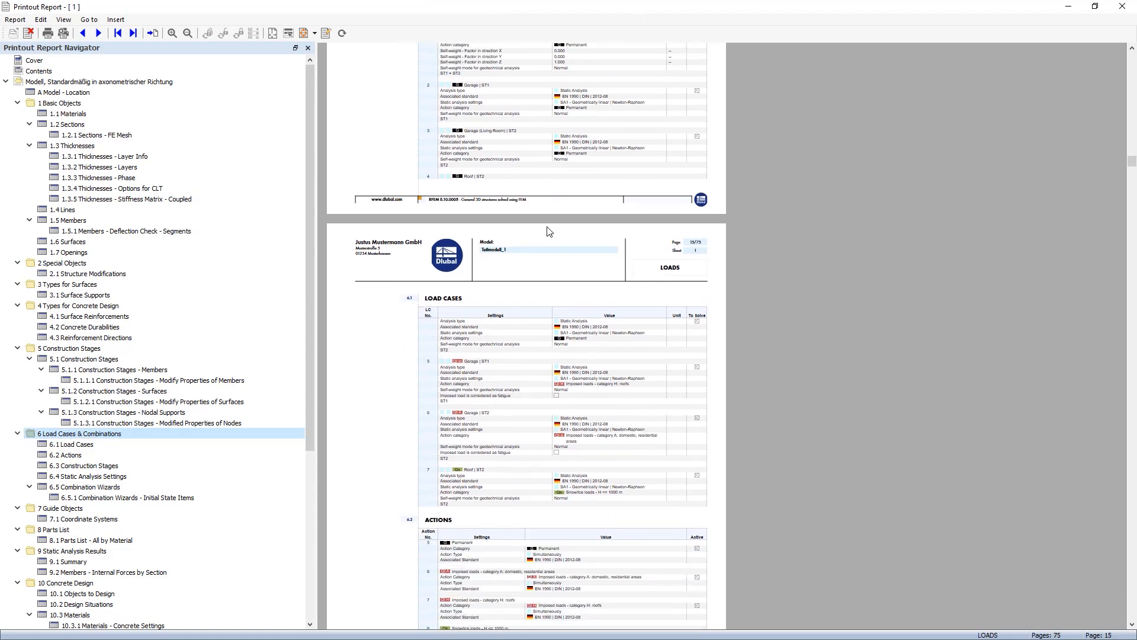
{"action": "scroll", "coordinate": [550, 231], "scroll_direction": "down", "scroll_amount": 2}
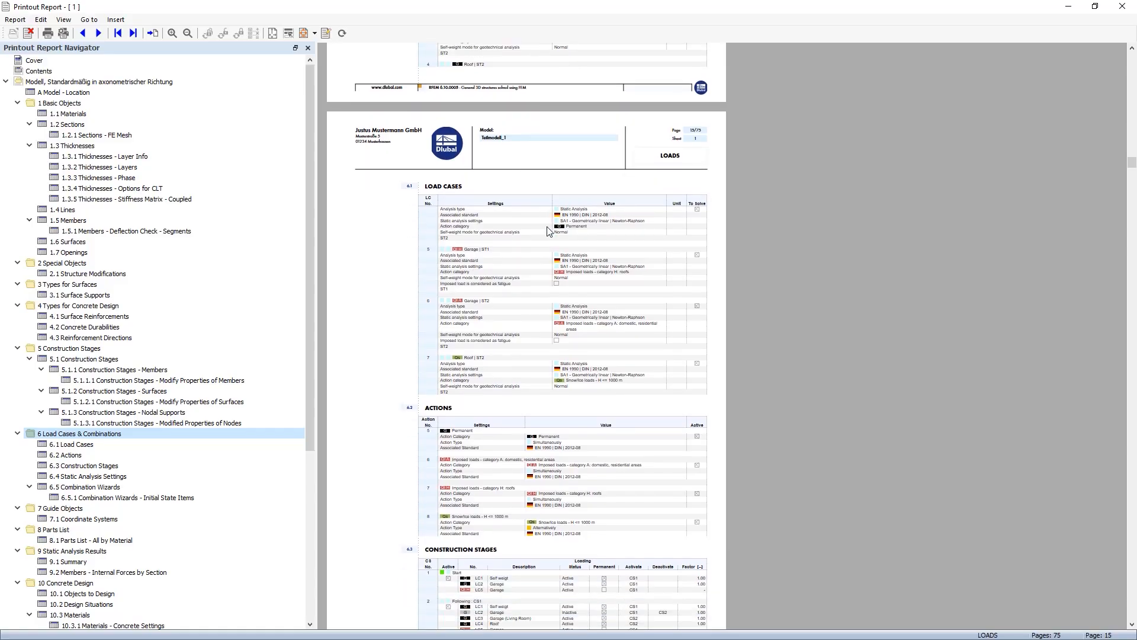
{"action": "scroll", "coordinate": [547, 231], "scroll_direction": "down", "scroll_amount": 5}
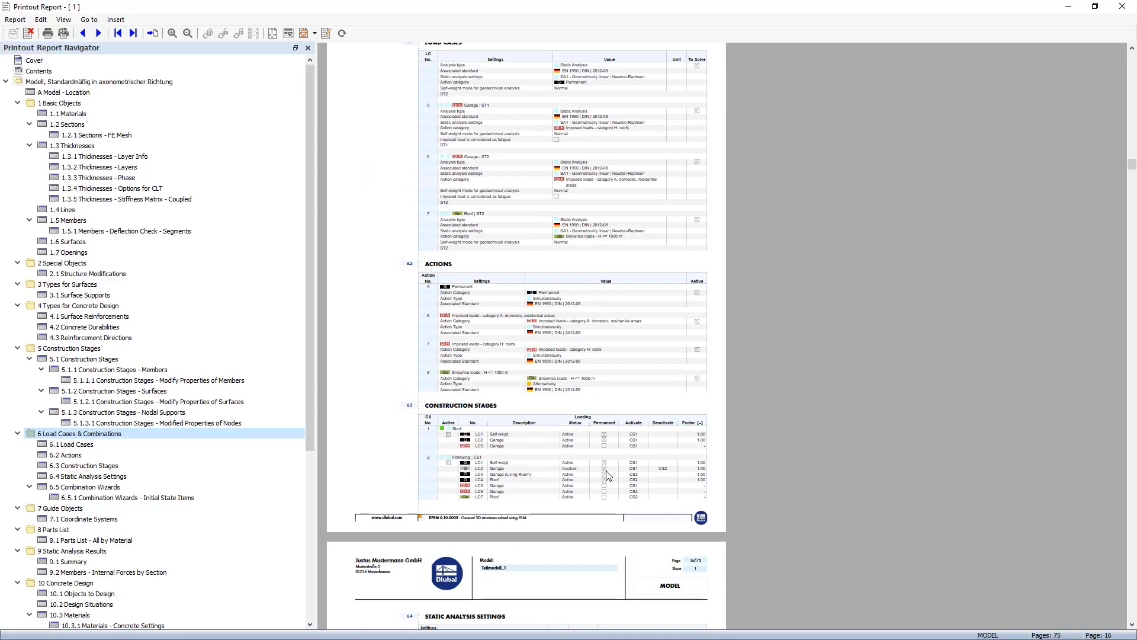
{"action": "scroll", "coordinate": [610, 462], "scroll_direction": "down", "scroll_amount": 2}
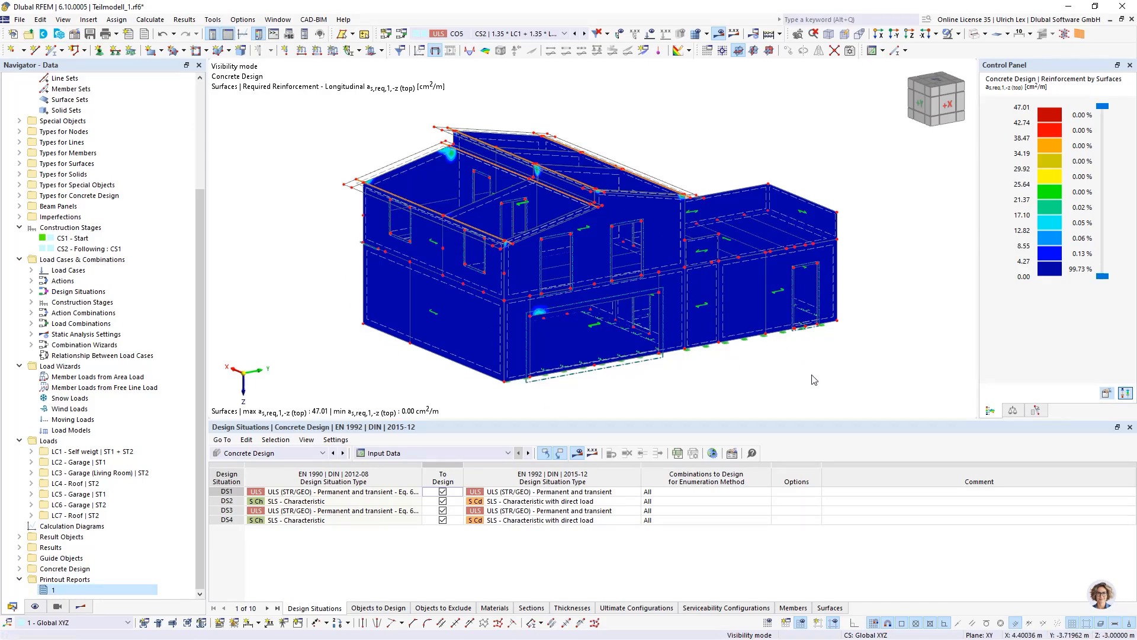
- Examine the building in a view along the X-axis, select the ceiling above the ground floor and clear the selection
{"action": "mouse_move", "coordinate": [860, 348]}
{"action": "middle_mouse_down", "text": "ctrl"}
{"action": "mouse_move", "coordinate": [773, 333]}
{"action": "mouse_move", "coordinate": [712, 346]}
{"action": "mouse_move", "coordinate": [847, 345]}
{"action": "middle_mouse_up", "text": "ctrl"}
{"action": "scroll", "coordinate": [787, 357], "scroll_direction": "up", "scroll_amount": 3}
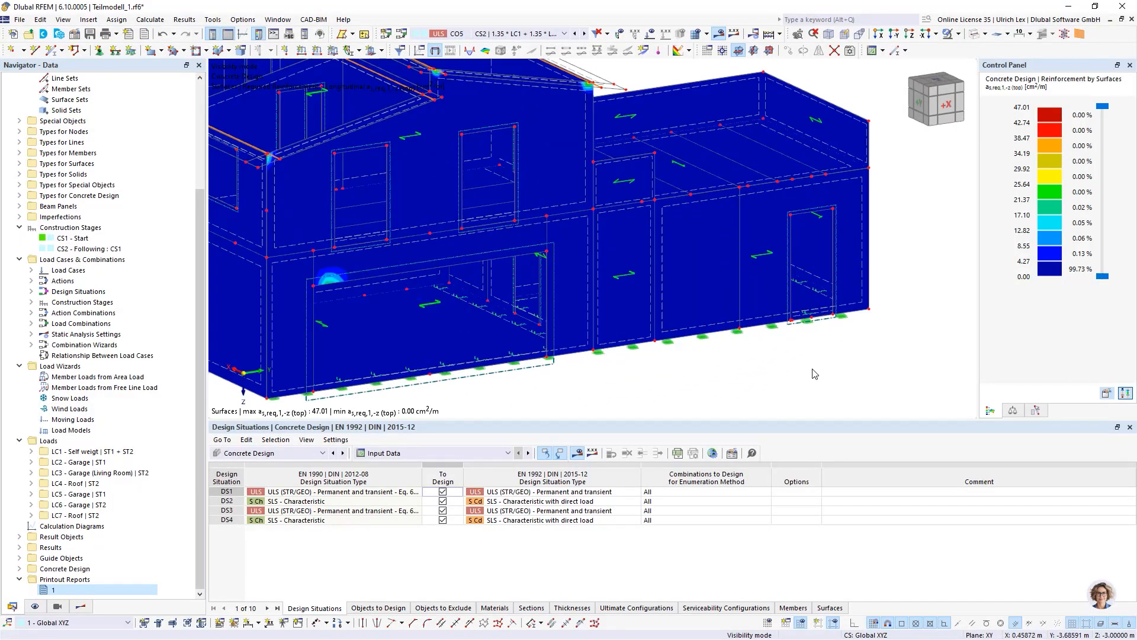
{"action": "scroll", "coordinate": [812, 368], "scroll_direction": "down", "scroll_amount": 2}
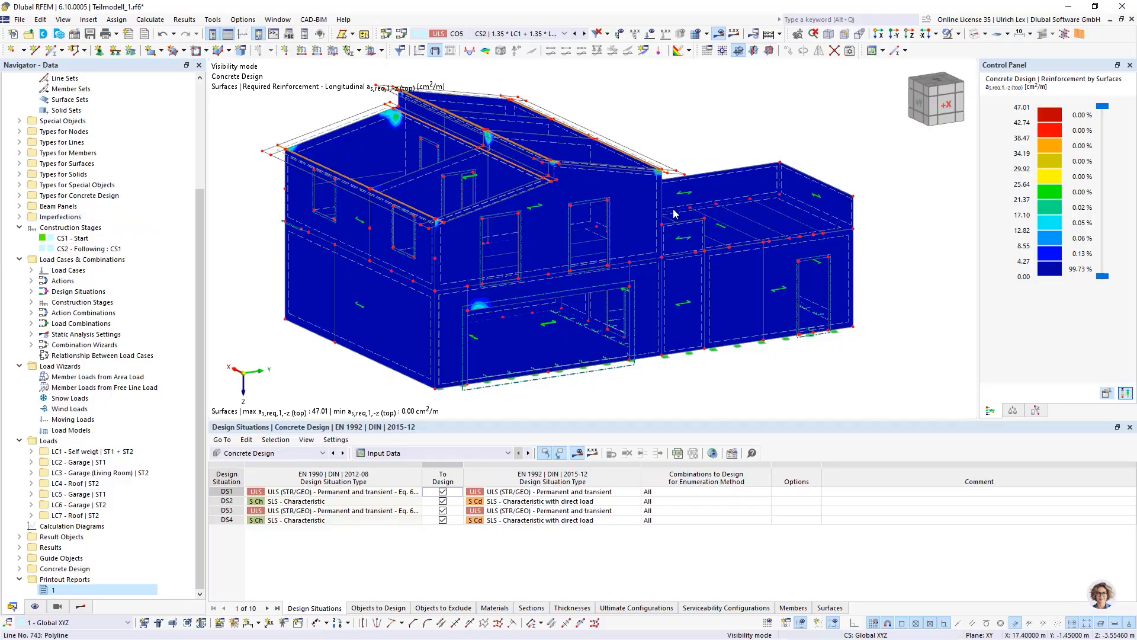
{"action": "middle_click_drag", "start_coordinate": [804, 320], "coordinate": [730, 277], "text": "ctrl"}
{"action": "scroll", "coordinate": [728, 276], "scroll_direction": "up", "scroll_amount": 1}
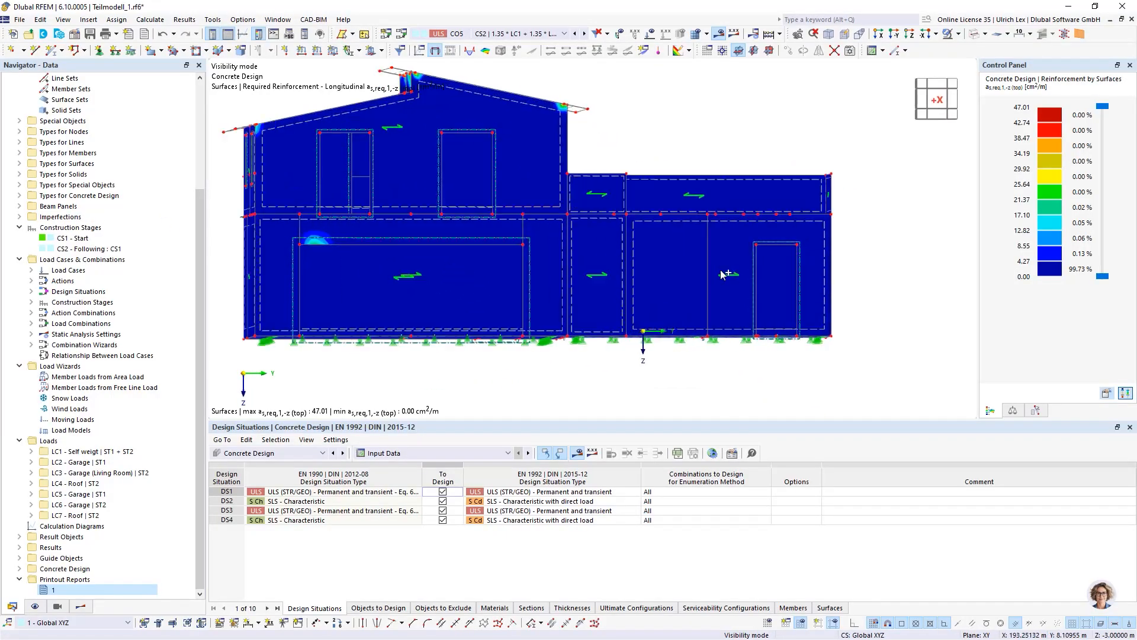
{"action": "scroll", "coordinate": [634, 230], "scroll_direction": "down", "scroll_amount": 1}
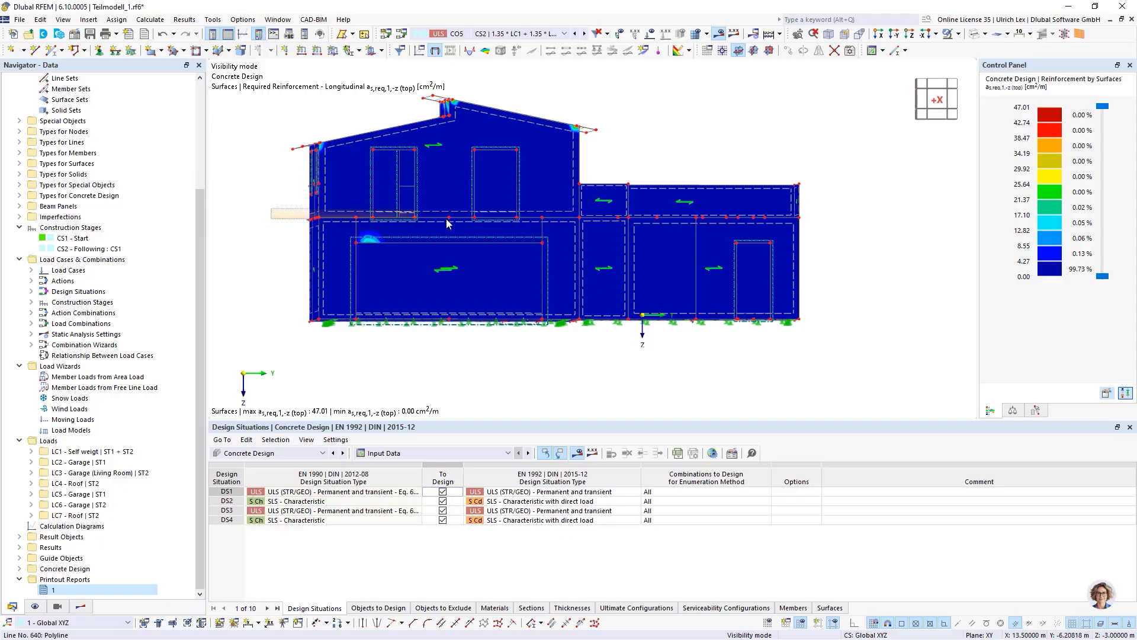
{"action": "left_click", "coordinate": [645, 222]}
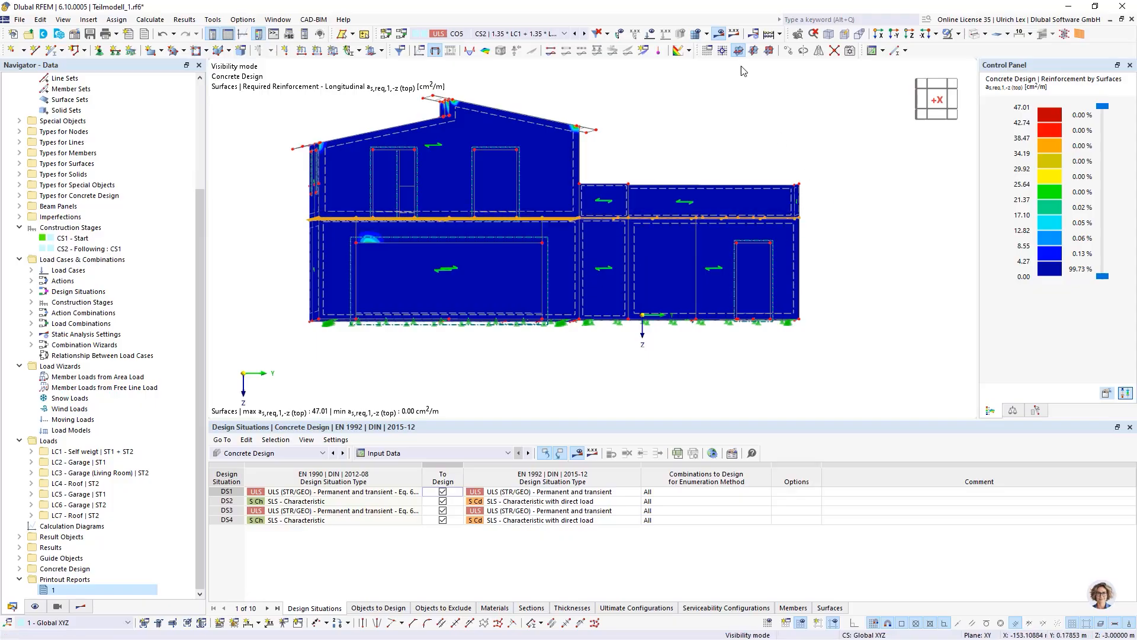
{"action": "left_click", "coordinate": [742, 102]}
- Check the activated add-ons in the base data of Teilmodell_1
{"action": "scroll", "coordinate": [97, 154], "scroll_direction": "up", "scroll_amount": 5}
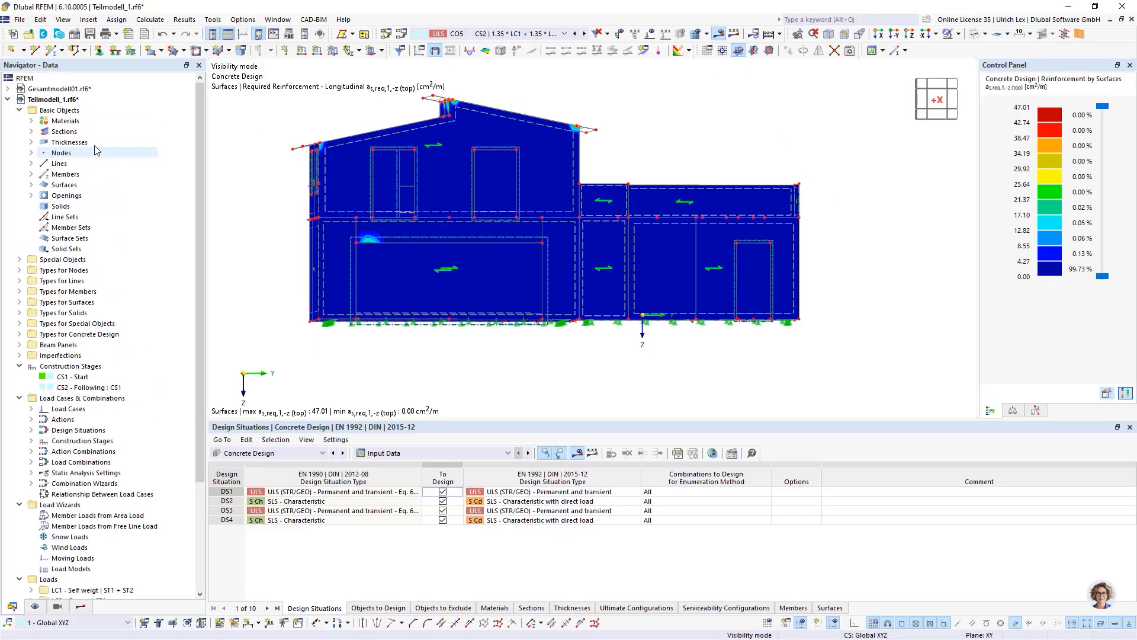
{"action": "right_click", "coordinate": [42, 100]}
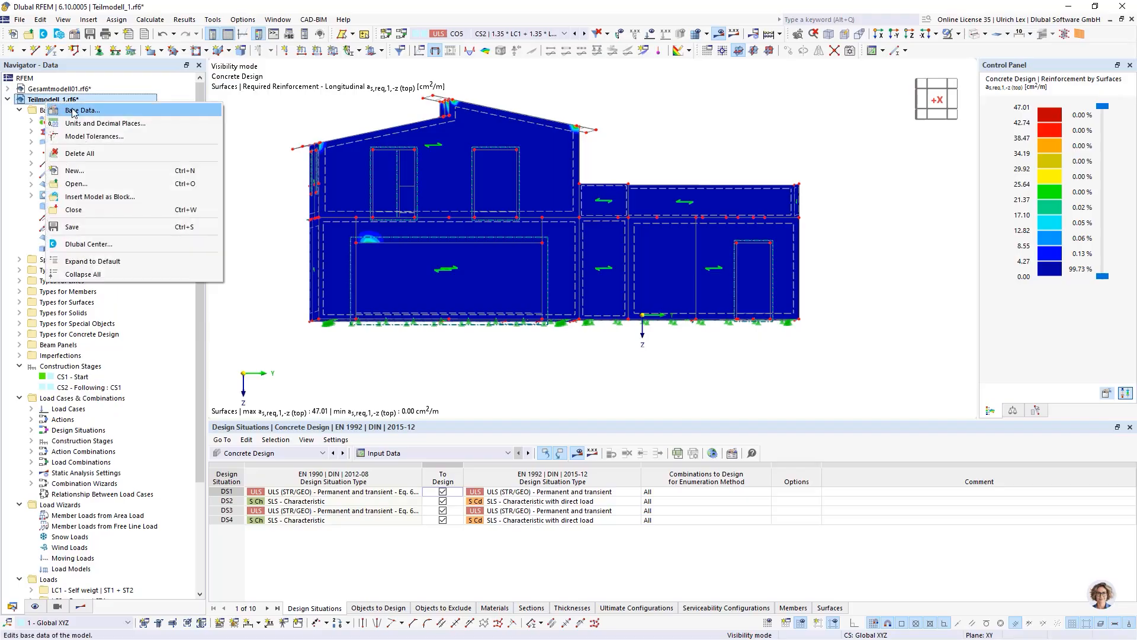
{"action": "left_click", "coordinate": [74, 113]}
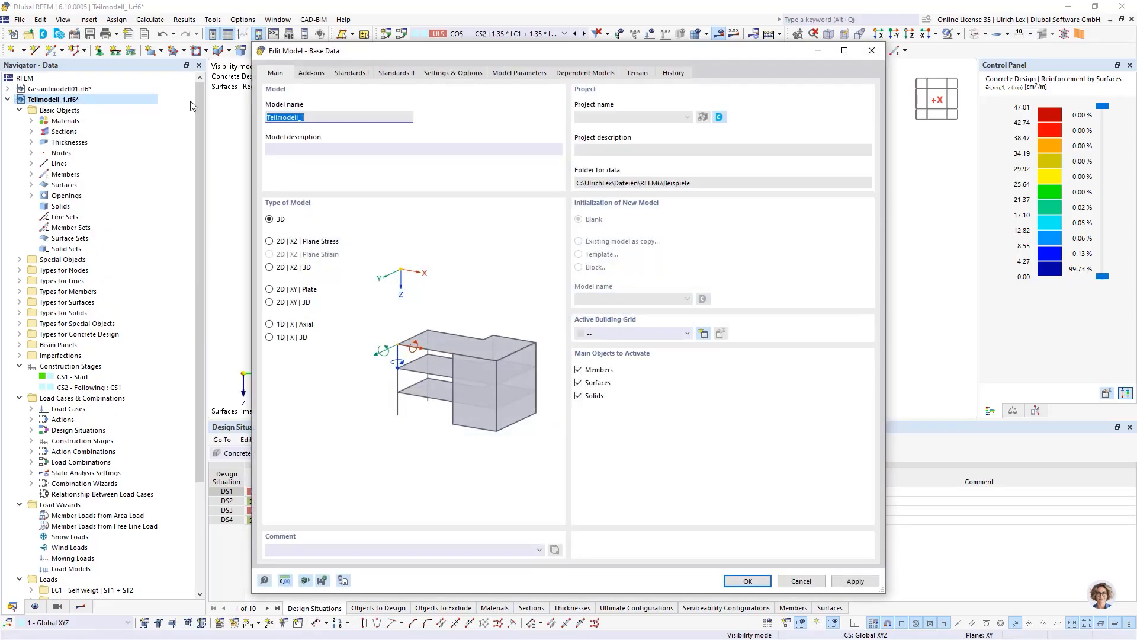
{"action": "left_click", "coordinate": [324, 74]}
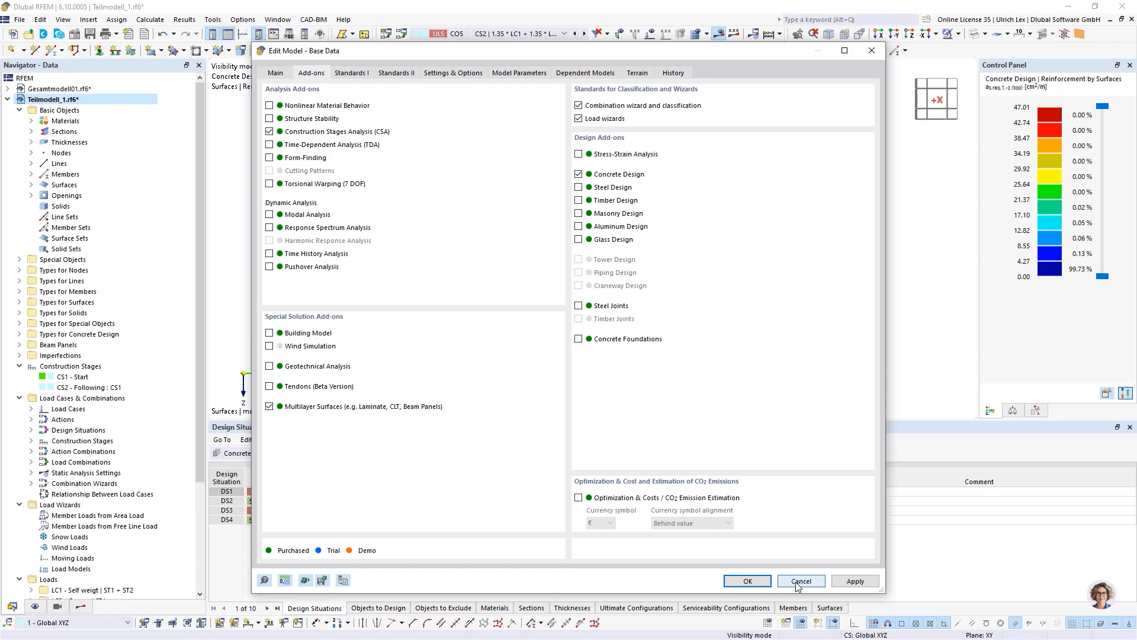
{"action": "left_click", "coordinate": [752, 580]}
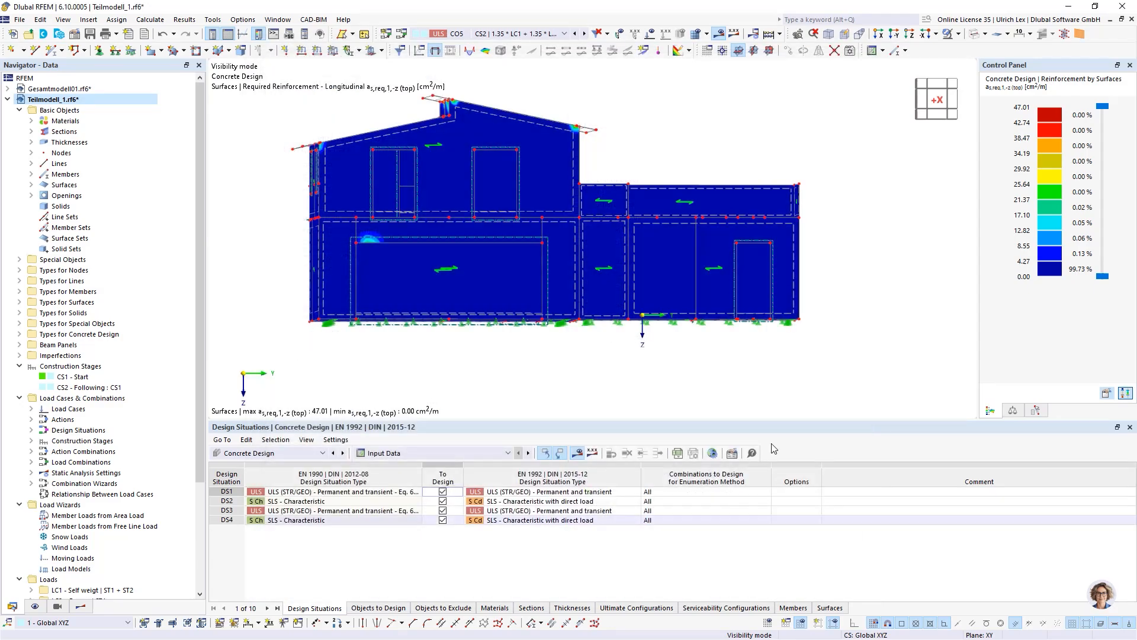
- Select thickness 7 (Layers) in the model data and examine the garage and living area ceilings in perspective
{"action": "left_click", "coordinate": [32, 143]}
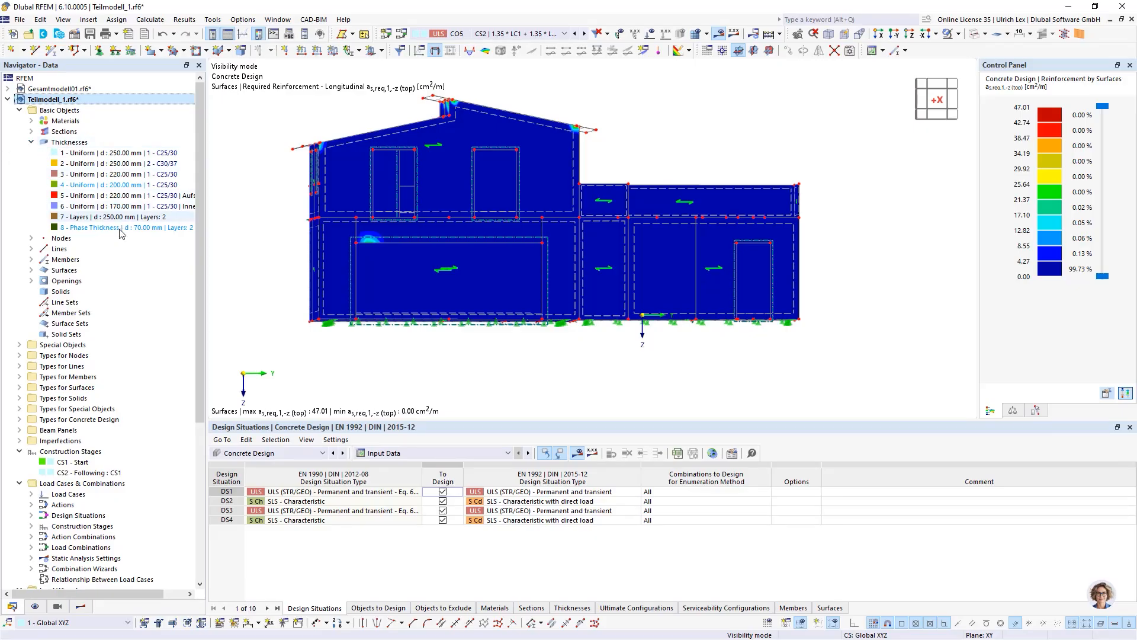
{"action": "left_click", "coordinate": [83, 218]}
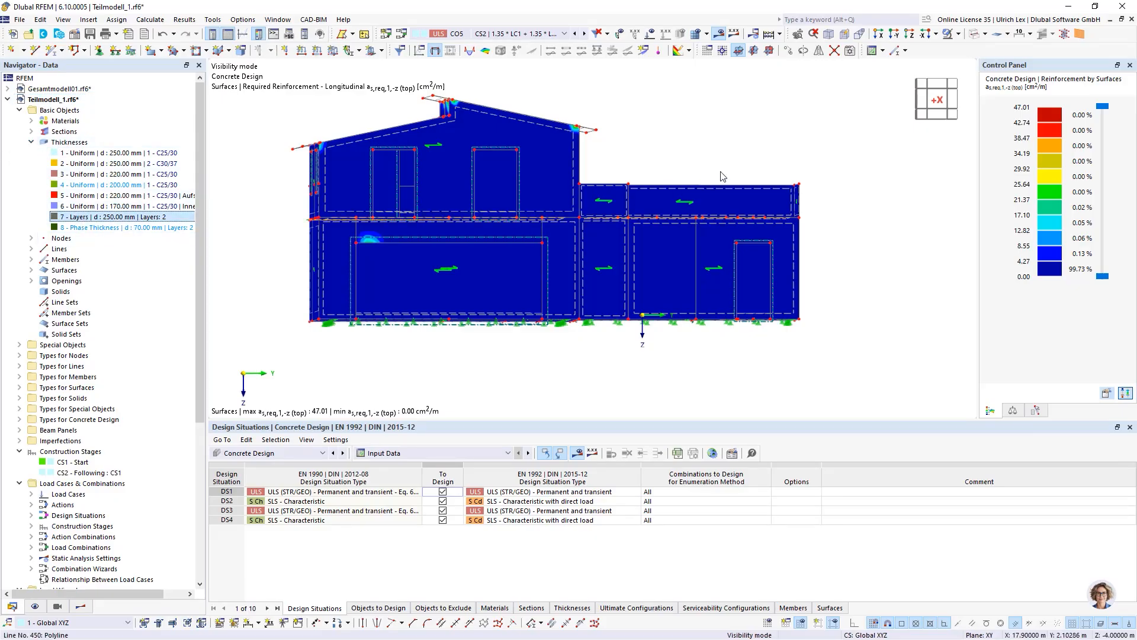
{"action": "middle_click_drag", "start_coordinate": [735, 151], "coordinate": [759, 202], "text": "ctrl"}
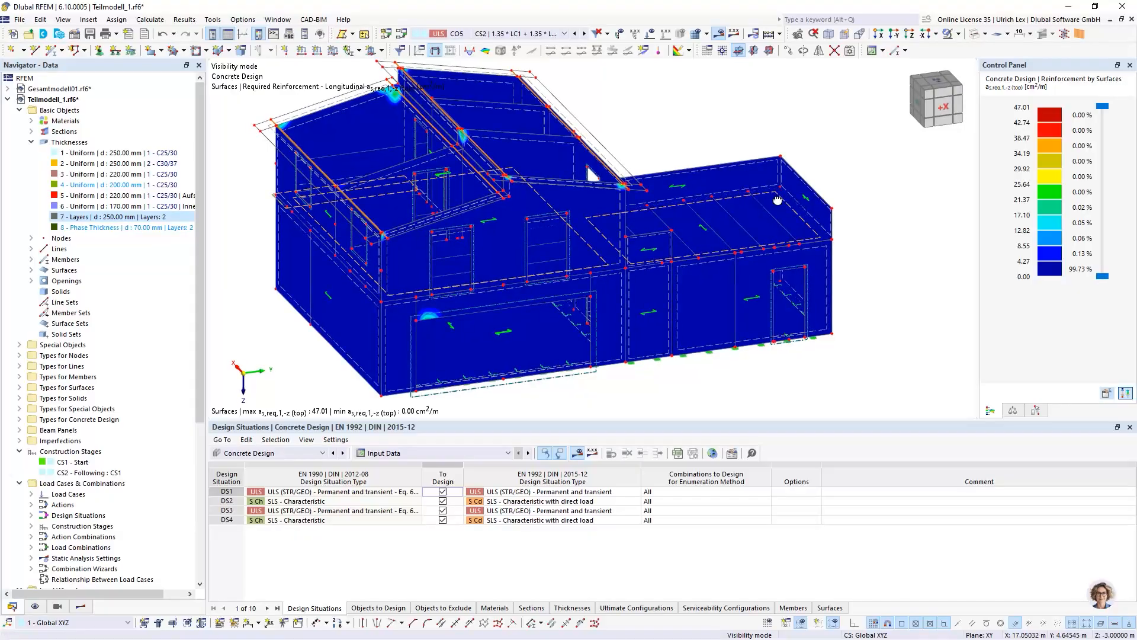
{"action": "scroll", "coordinate": [729, 208], "scroll_direction": "up", "scroll_amount": 3}
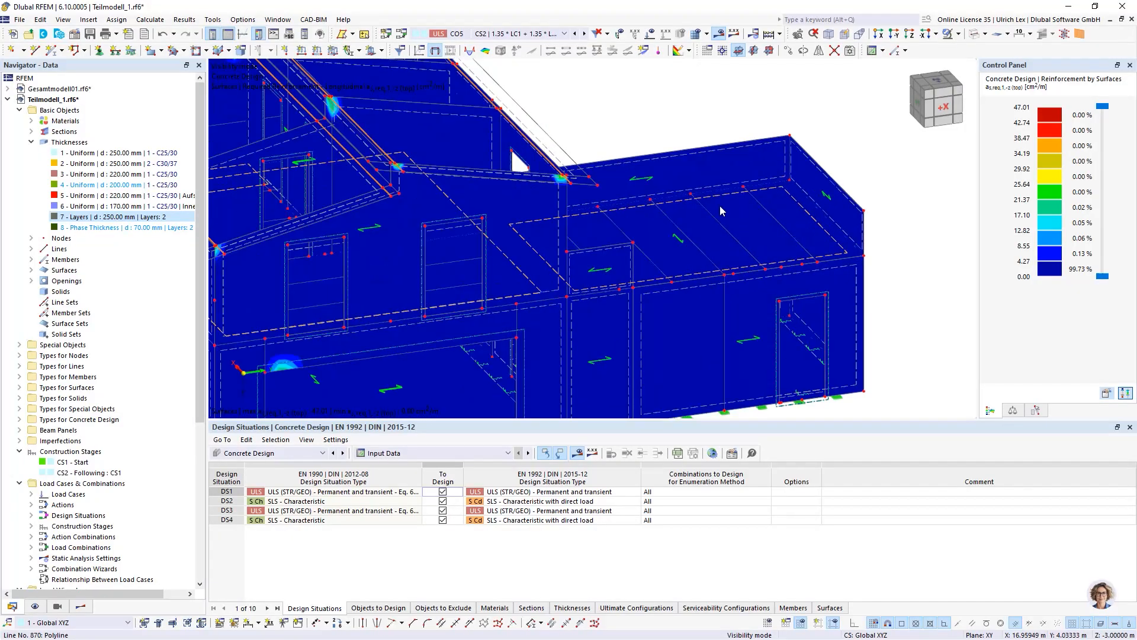
- Examine the individual layers and their thicknesses and materials in thickness 7 (Layers)
{"action": "left_click", "coordinate": [80, 218]}
{"action": "double_click", "coordinate": [107, 216]}
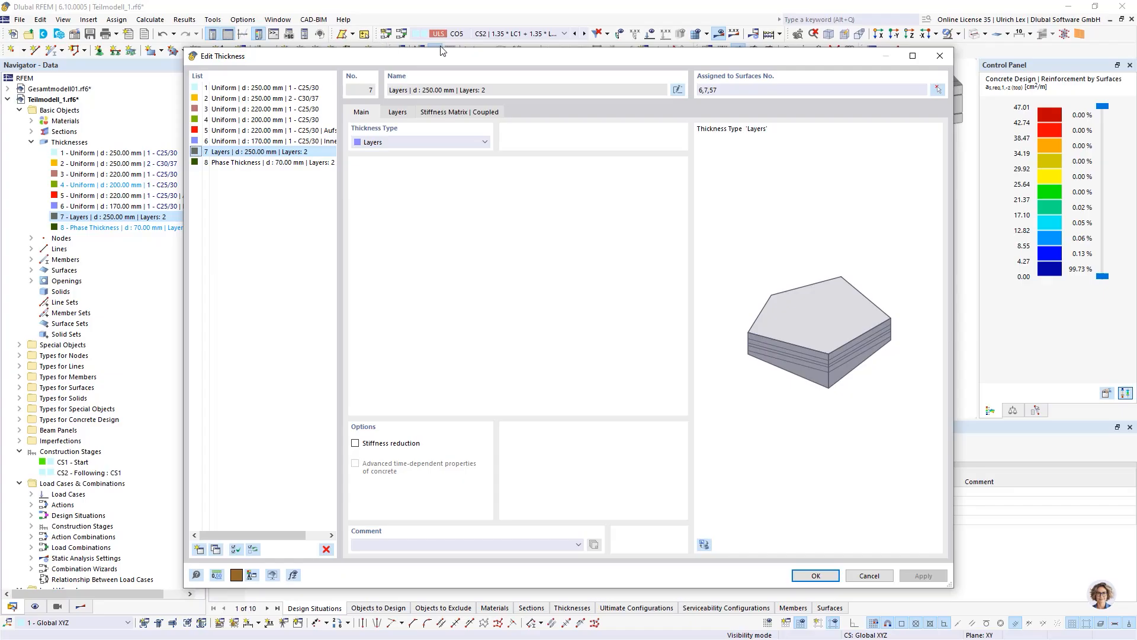
{"action": "left_click_drag", "start_coordinate": [448, 58], "coordinate": [461, 55]}
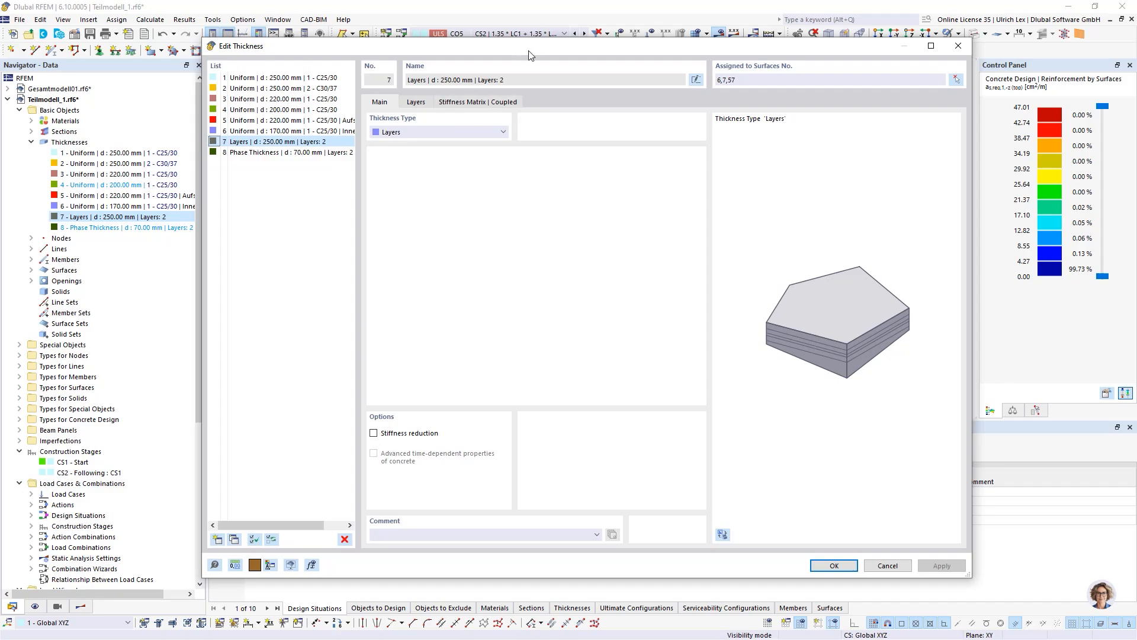
{"action": "left_click_drag", "start_coordinate": [529, 55], "coordinate": [534, 31]}
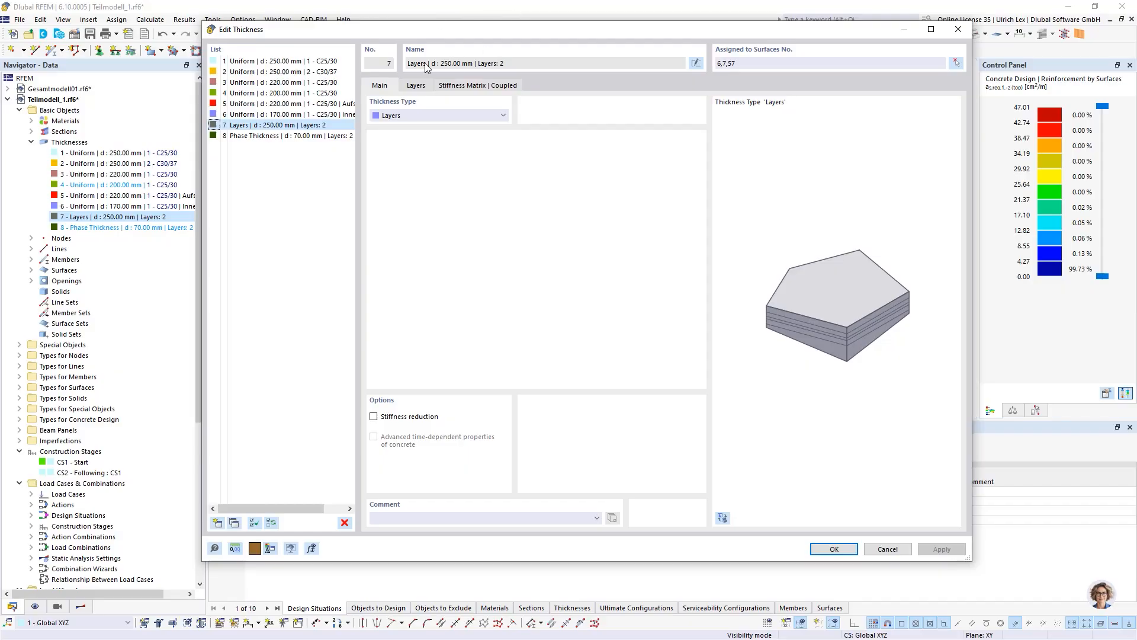
{"action": "left_click", "coordinate": [417, 87]}
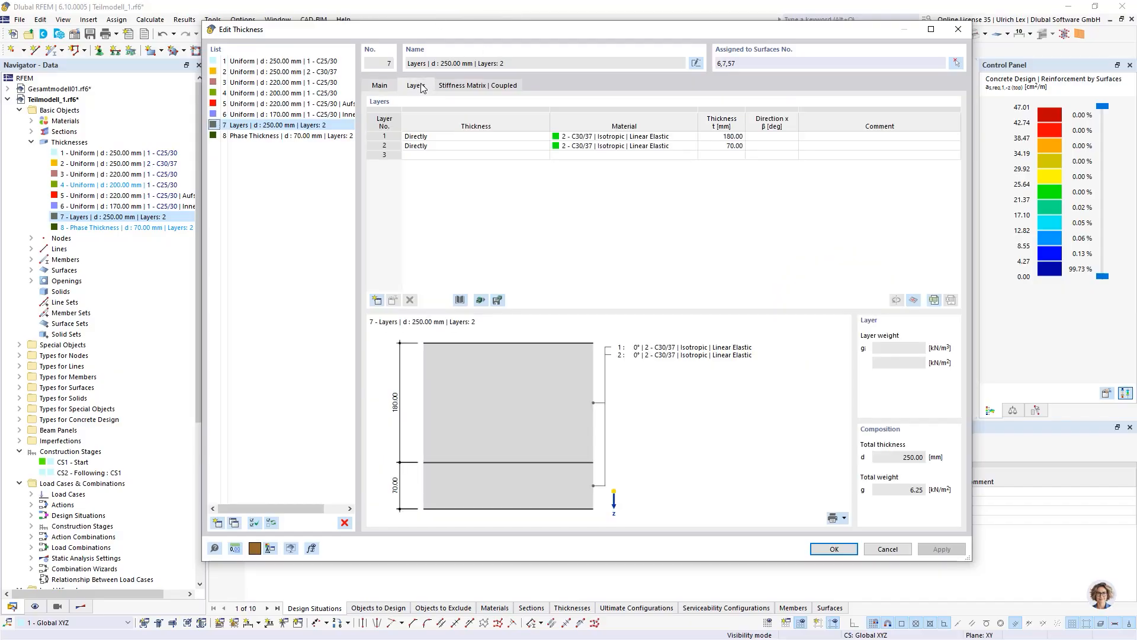
{"action": "left_click", "coordinate": [726, 146]}
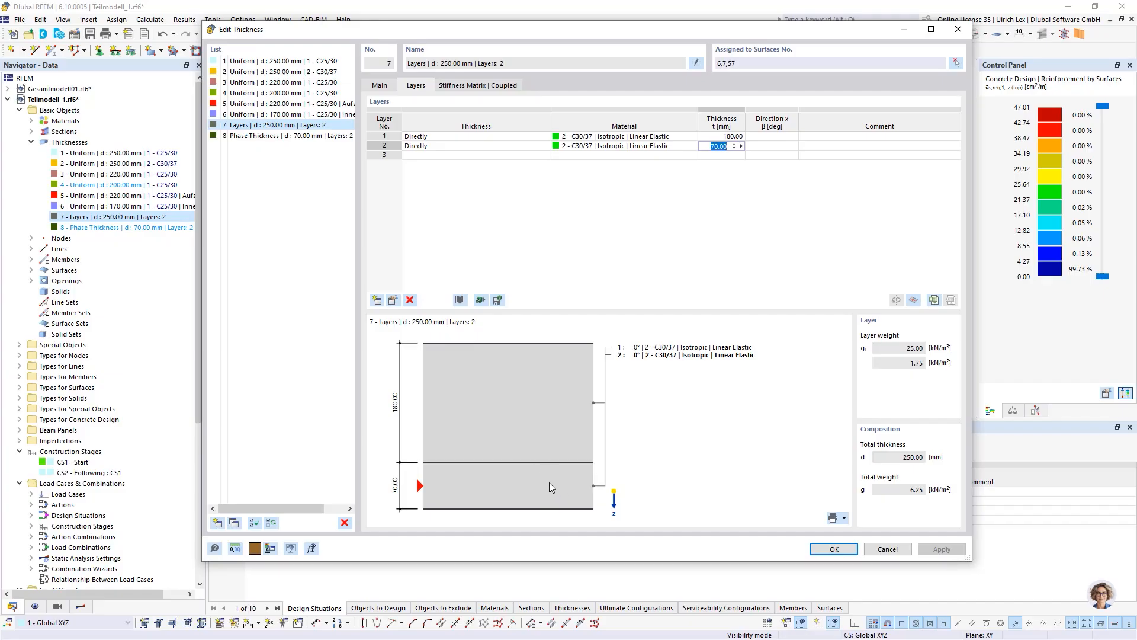
{"action": "left_click", "coordinate": [729, 138]}
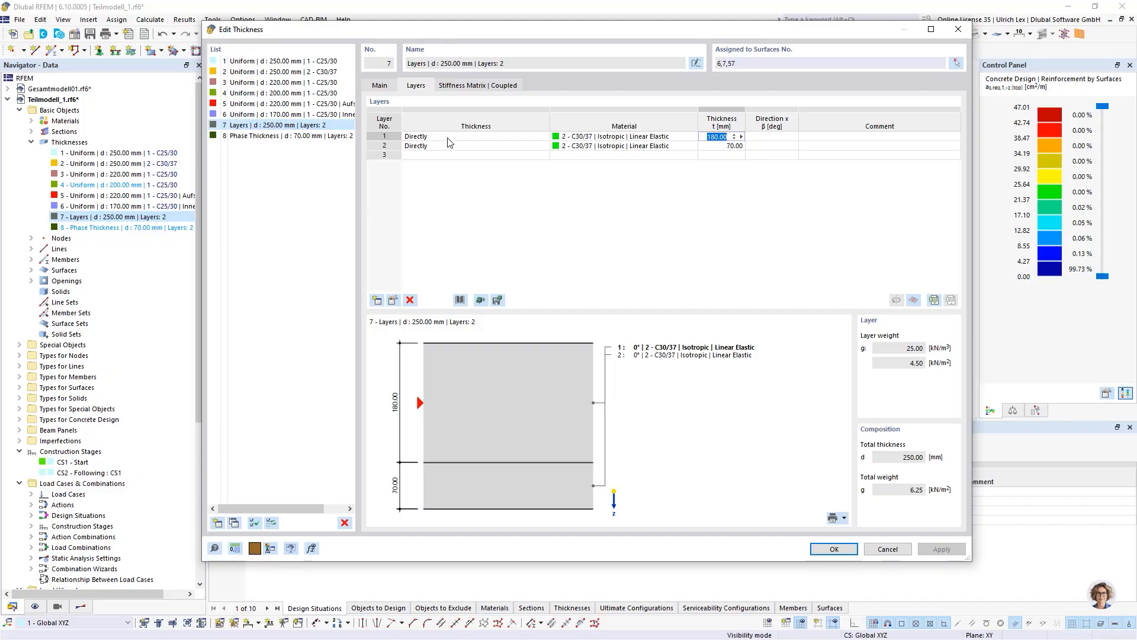
{"action": "left_click", "coordinate": [500, 208]}
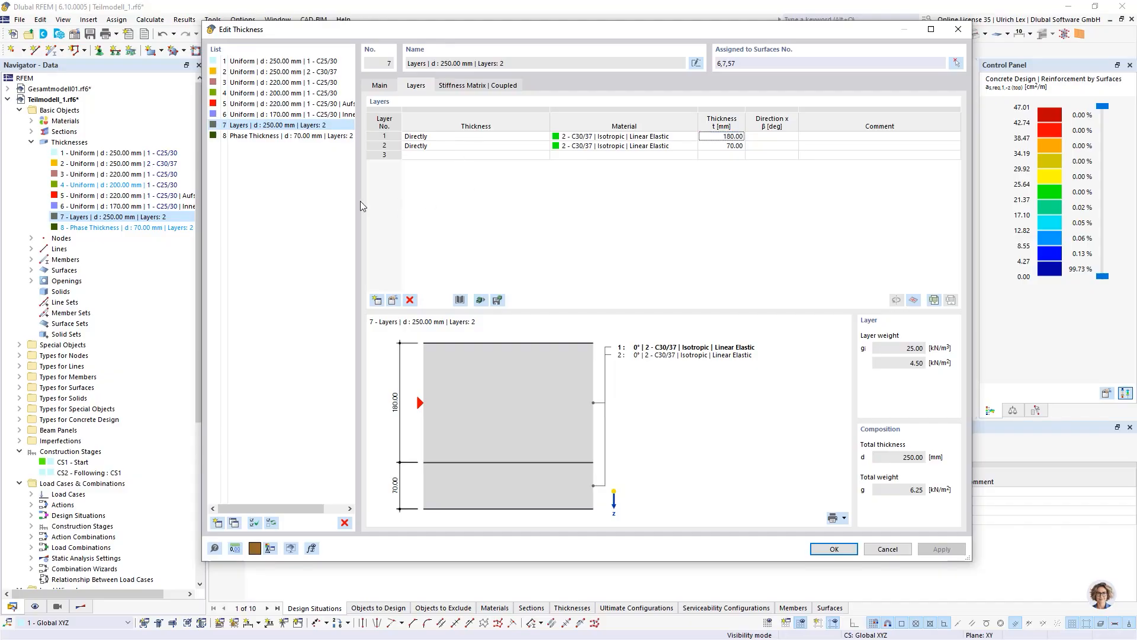
- Examine phase thickness 8 and its parent thickness, try including layer 1 as well, and discard the changes
{"action": "left_click", "coordinate": [239, 137]}
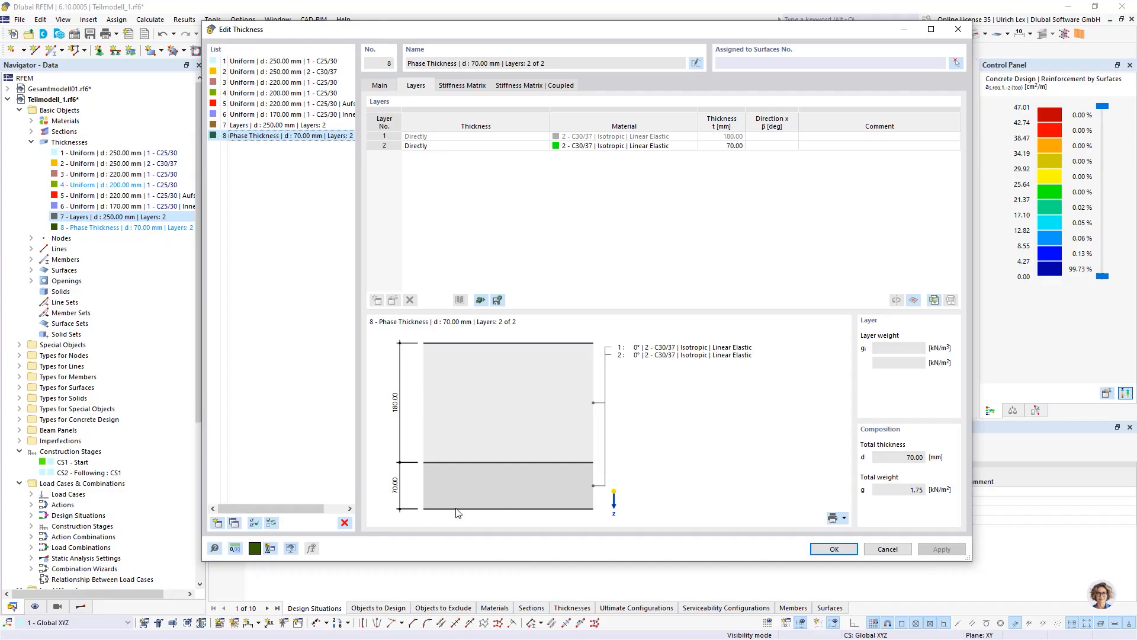
{"action": "left_click", "coordinate": [380, 86]}
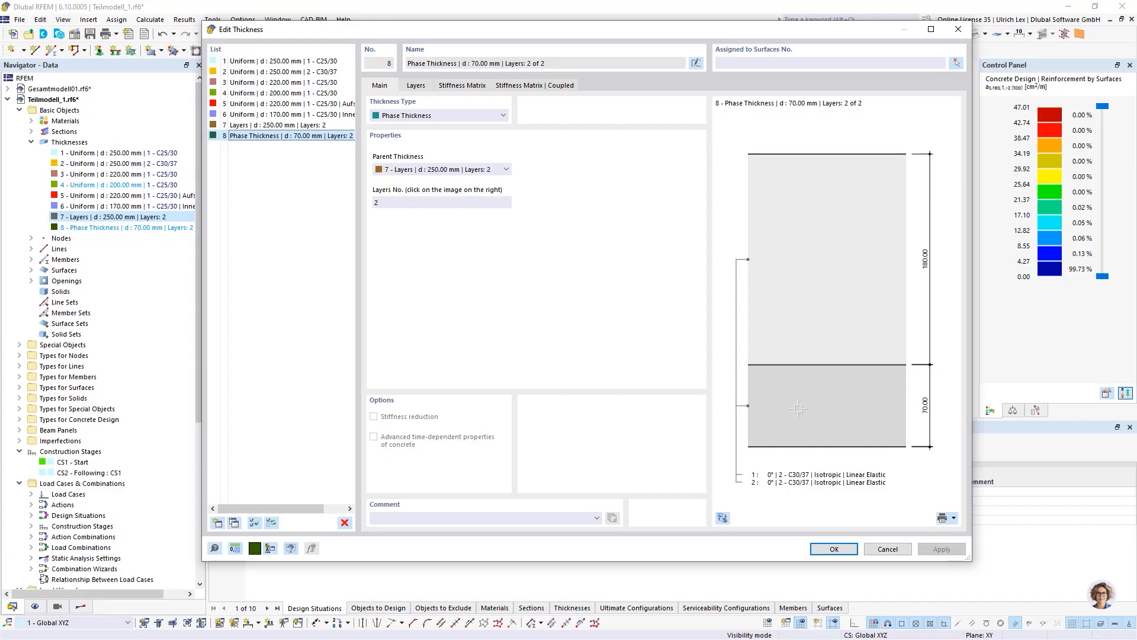
{"action": "left_click", "coordinate": [799, 317], "text": "ctrl"}
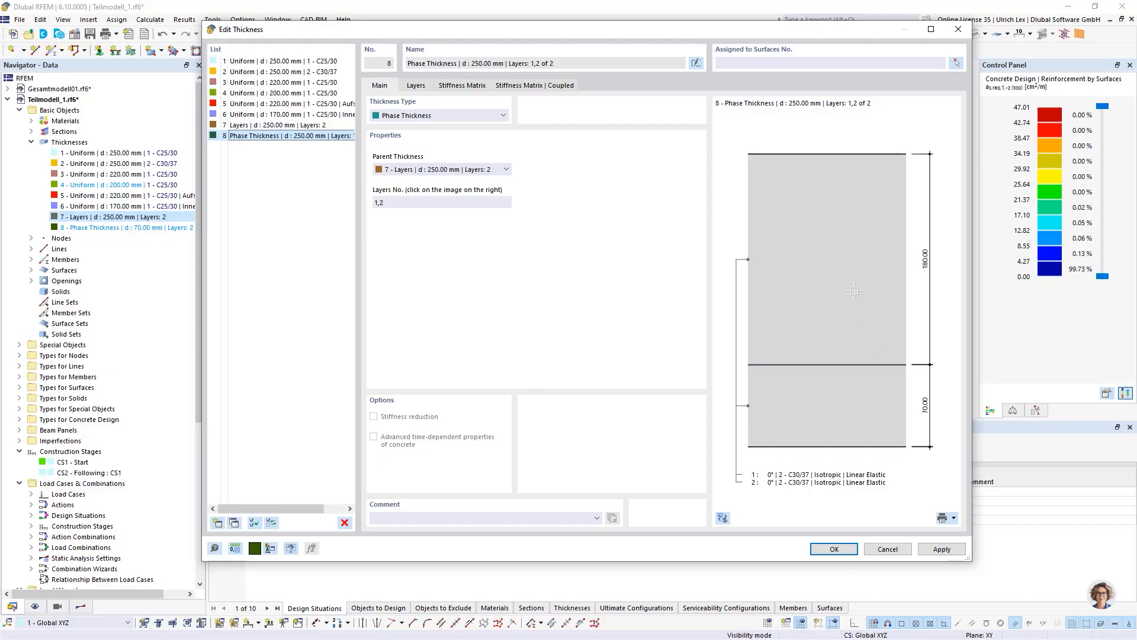
{"action": "left_click", "coordinate": [768, 275], "text": "ctrl"}
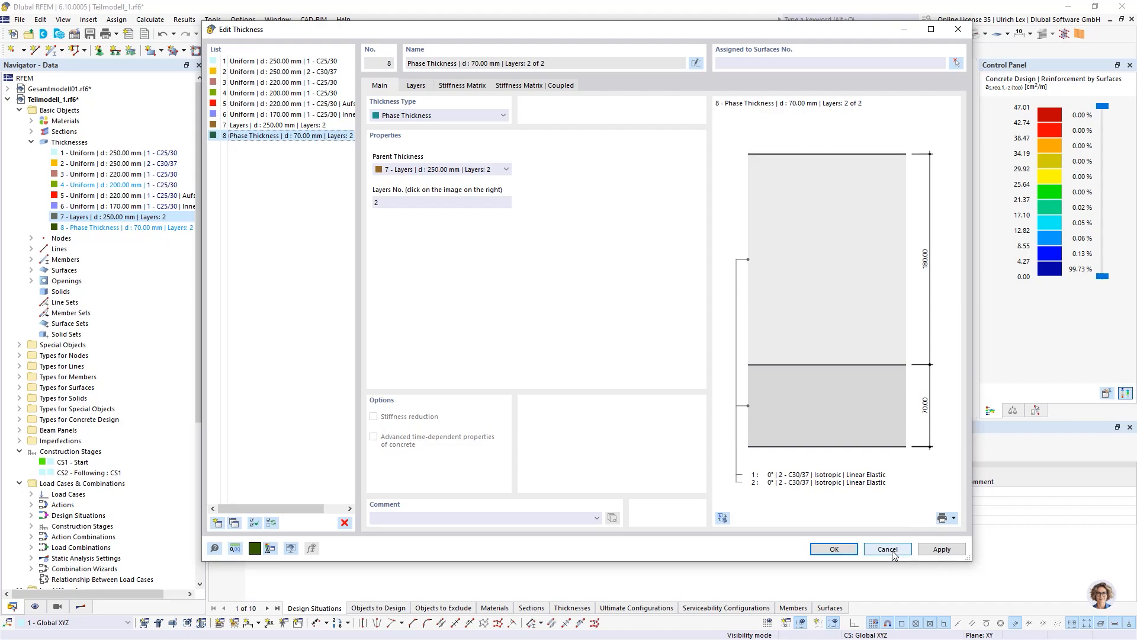
{"action": "left_click", "coordinate": [867, 550]}
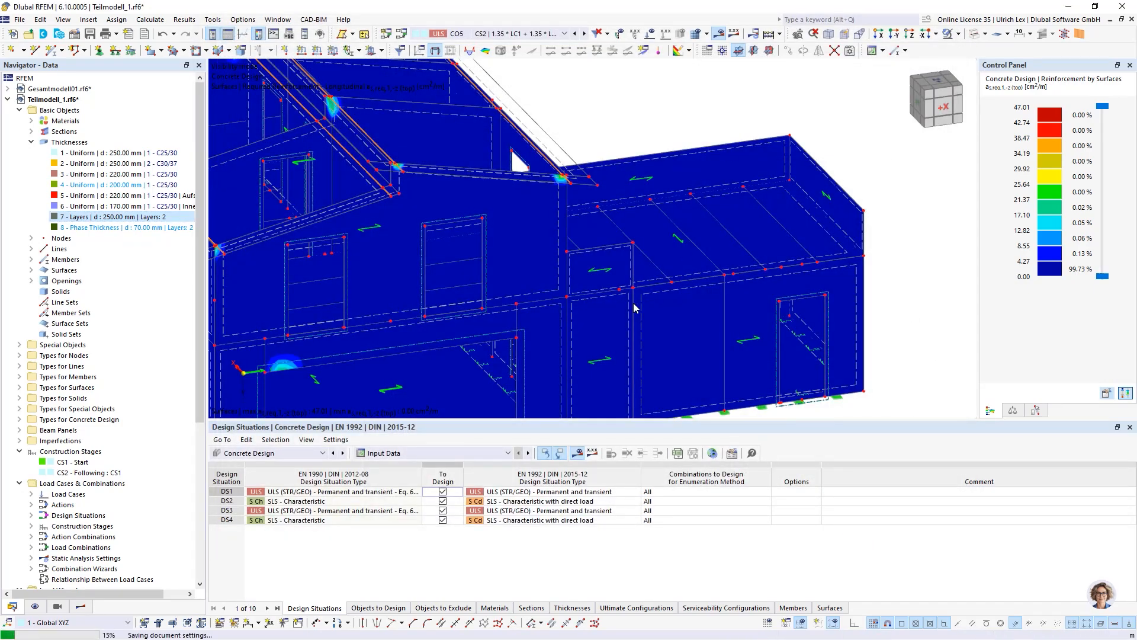
- Duplicate construction stage CS1 and check the surfaces added in the copy
{"action": "scroll", "coordinate": [715, 166], "scroll_direction": "down", "scroll_amount": 3}
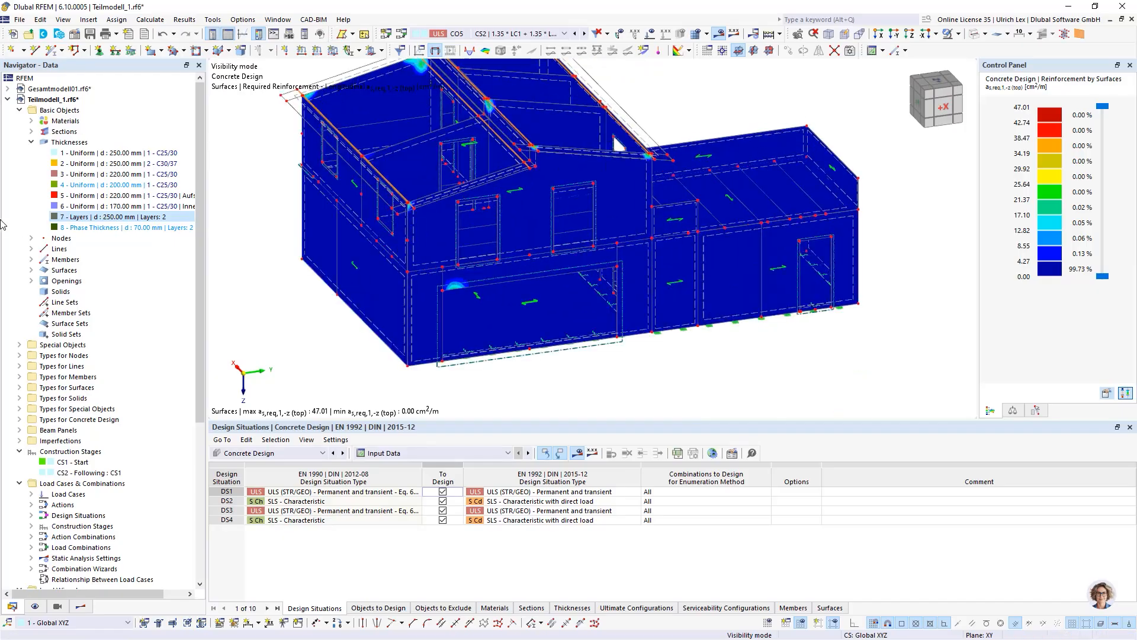
{"action": "right_click", "coordinate": [70, 453]}
{"action": "left_click", "coordinate": [115, 461]}
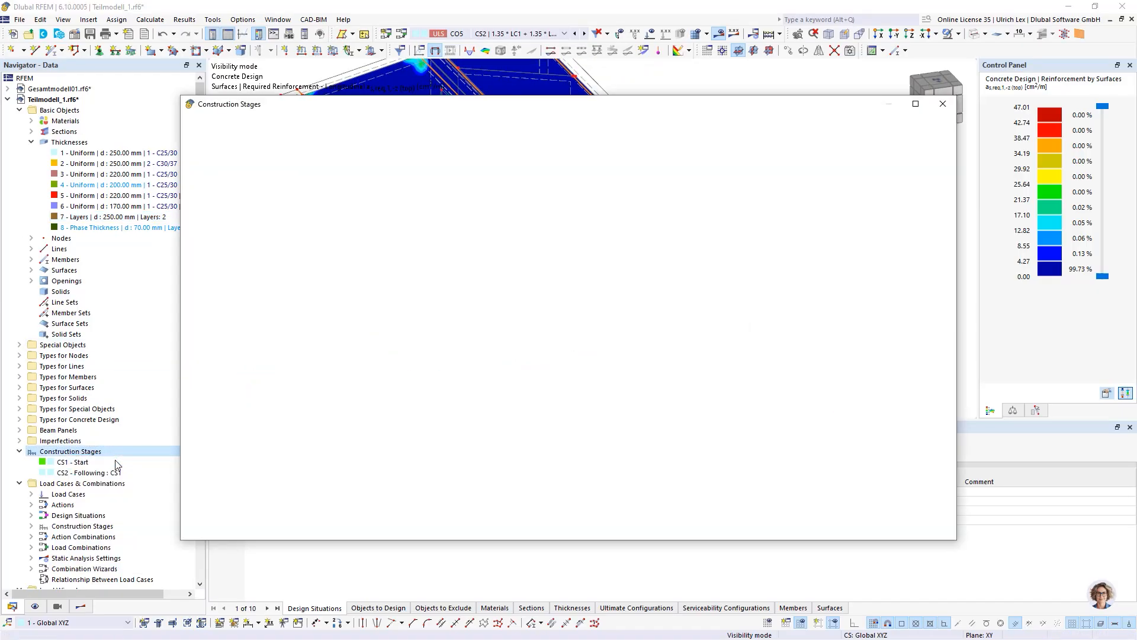
{"action": "left_click_drag", "start_coordinate": [552, 104], "coordinate": [570, 128]}
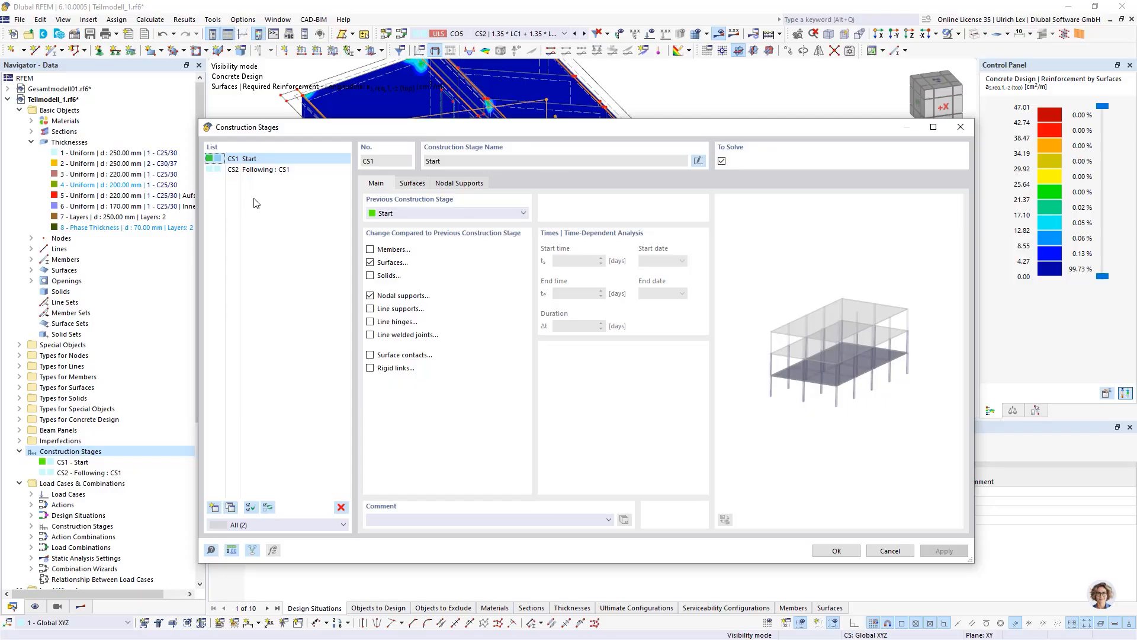
{"action": "left_click_drag", "start_coordinate": [459, 126], "coordinate": [463, 119]}
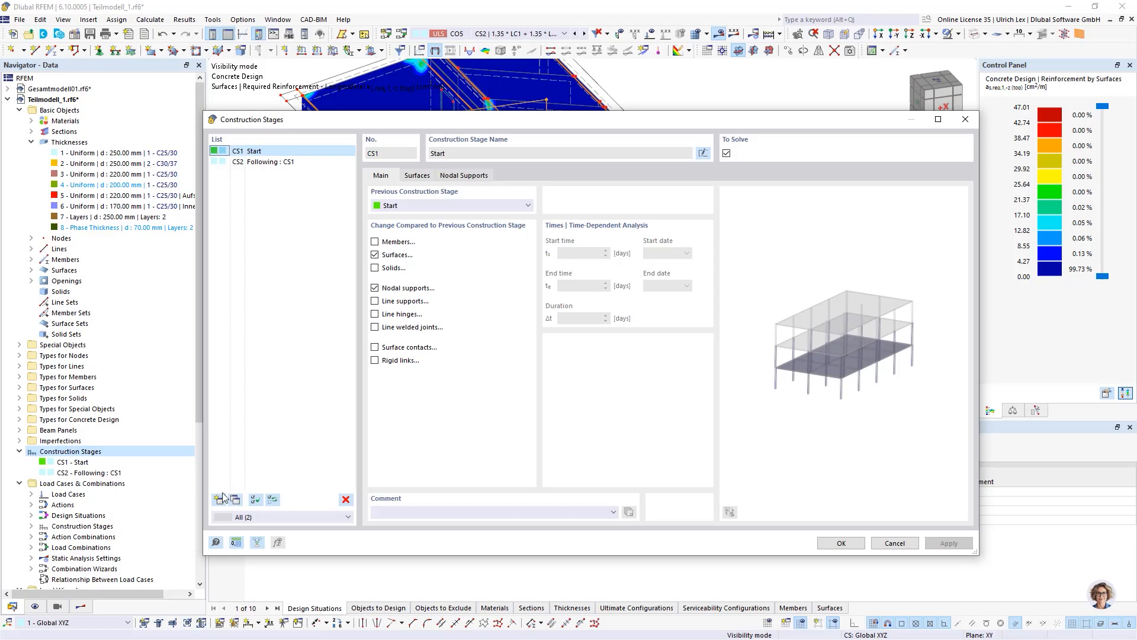
{"action": "left_click", "coordinate": [254, 152]}
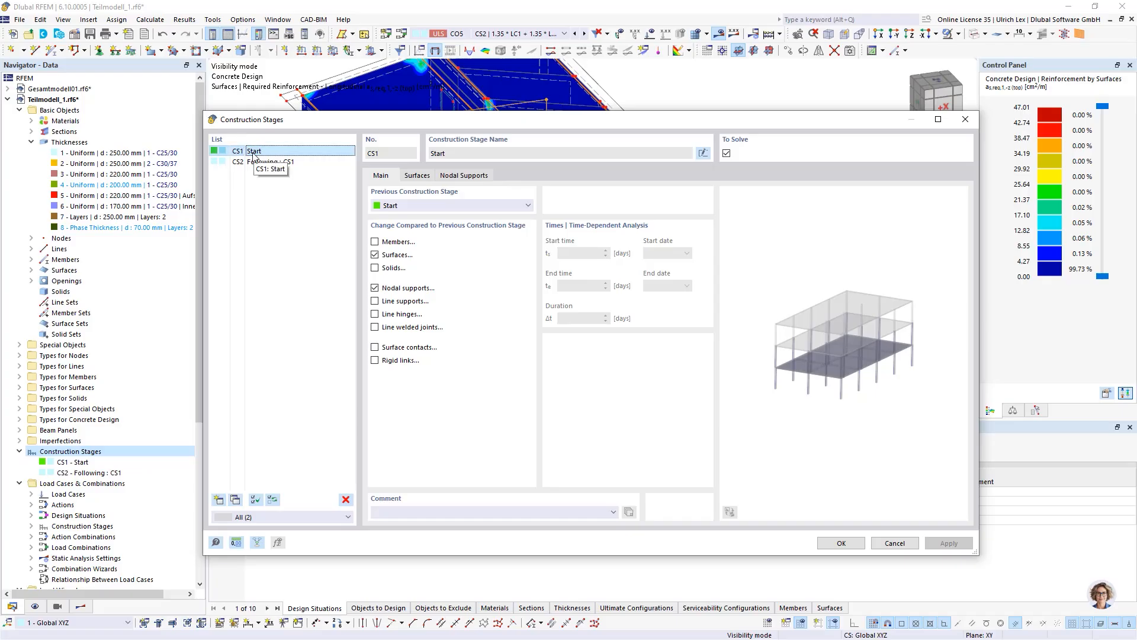
{"action": "left_click", "coordinate": [235, 501]}
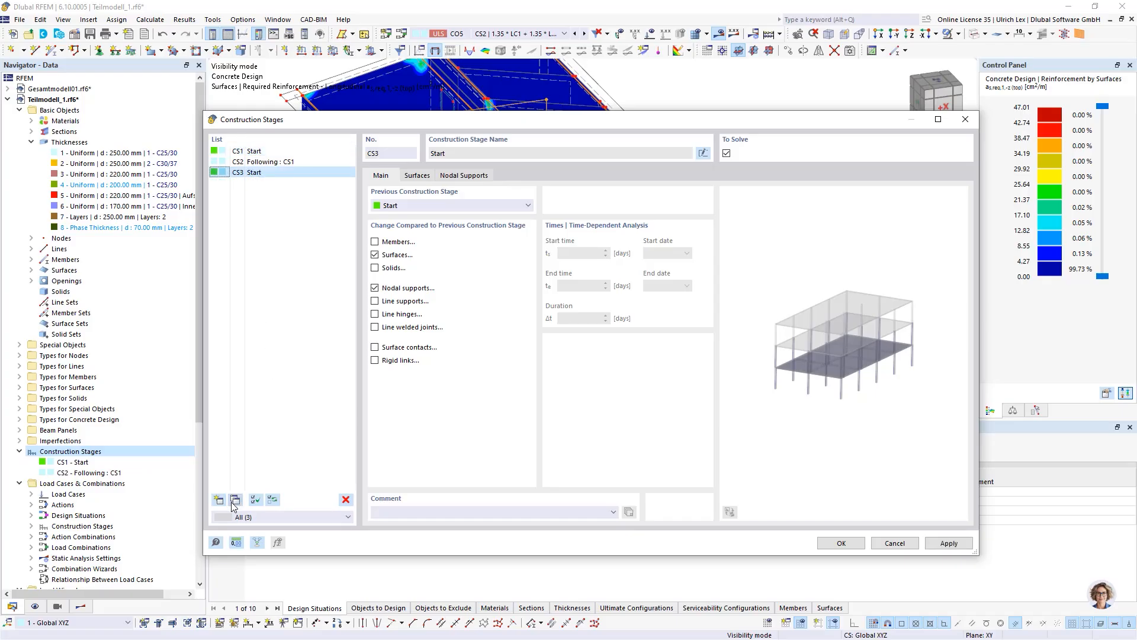
{"action": "left_click", "coordinate": [415, 176]}
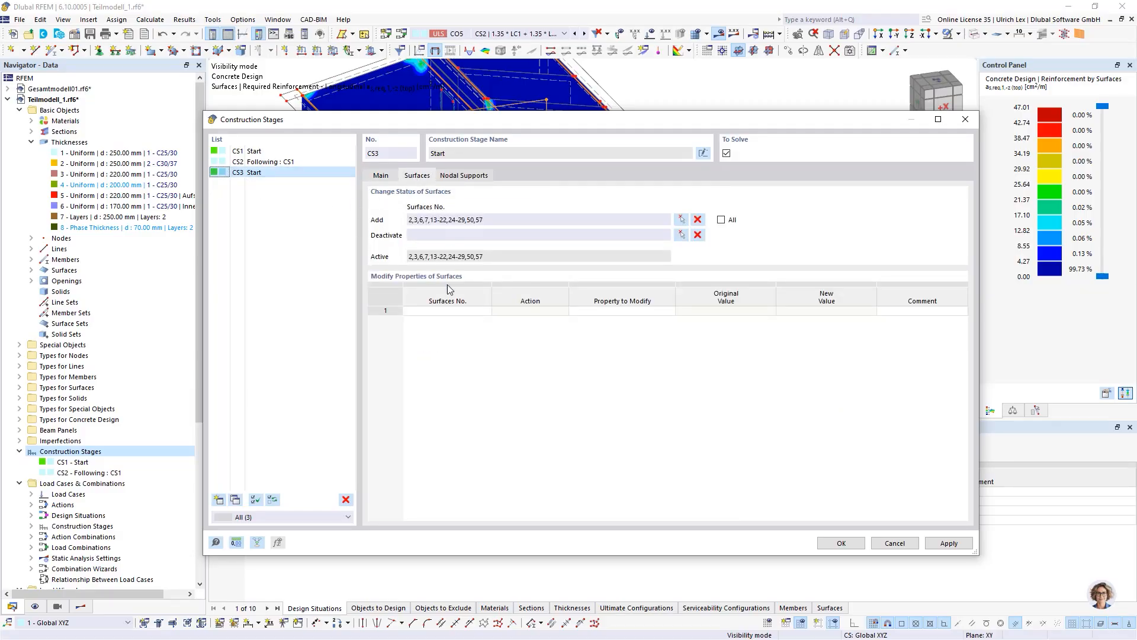
{"action": "left_click", "coordinate": [380, 177]}
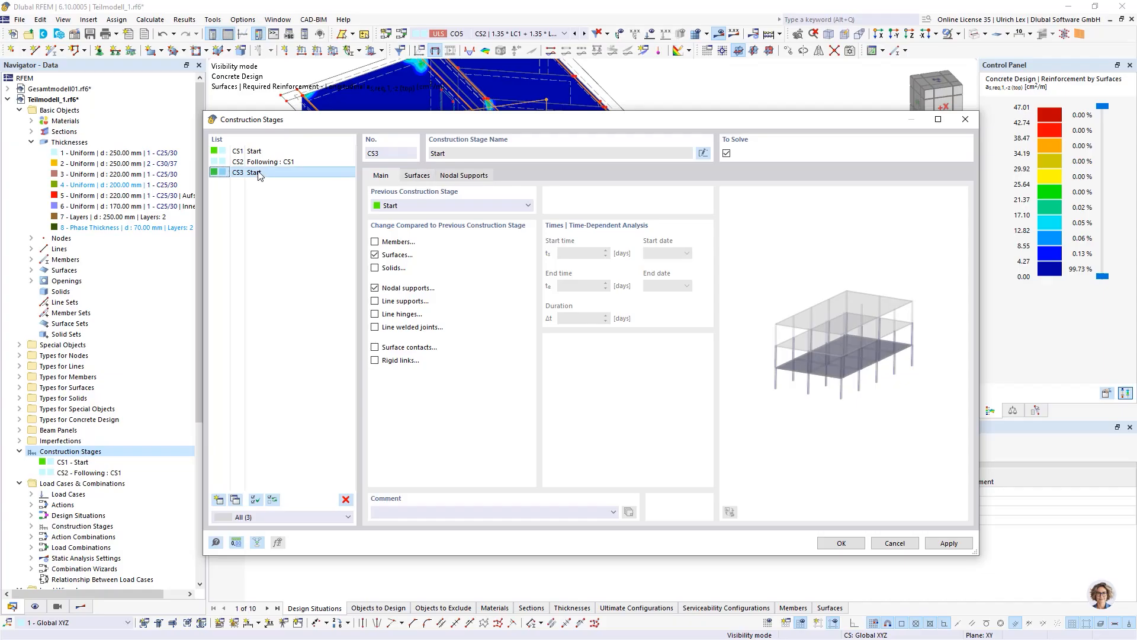
- Set CS3 - Start as the previous construction stage of CS1 and review the surfaces and nodal supports of CS1
{"action": "left_click", "coordinate": [260, 152]}
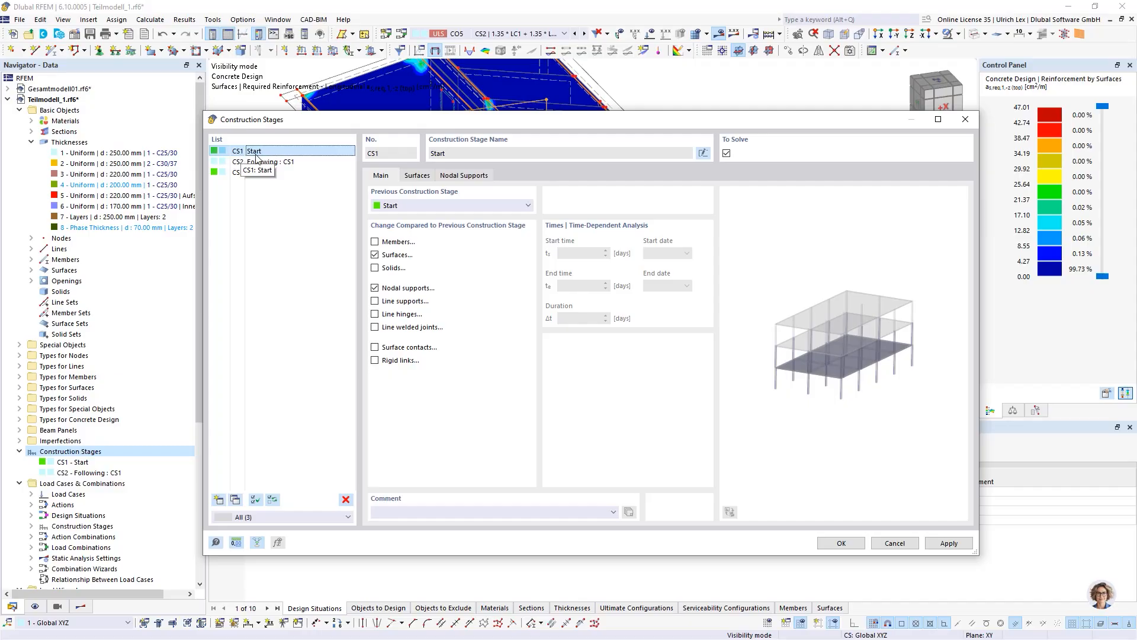
{"action": "left_click", "coordinate": [401, 206]}
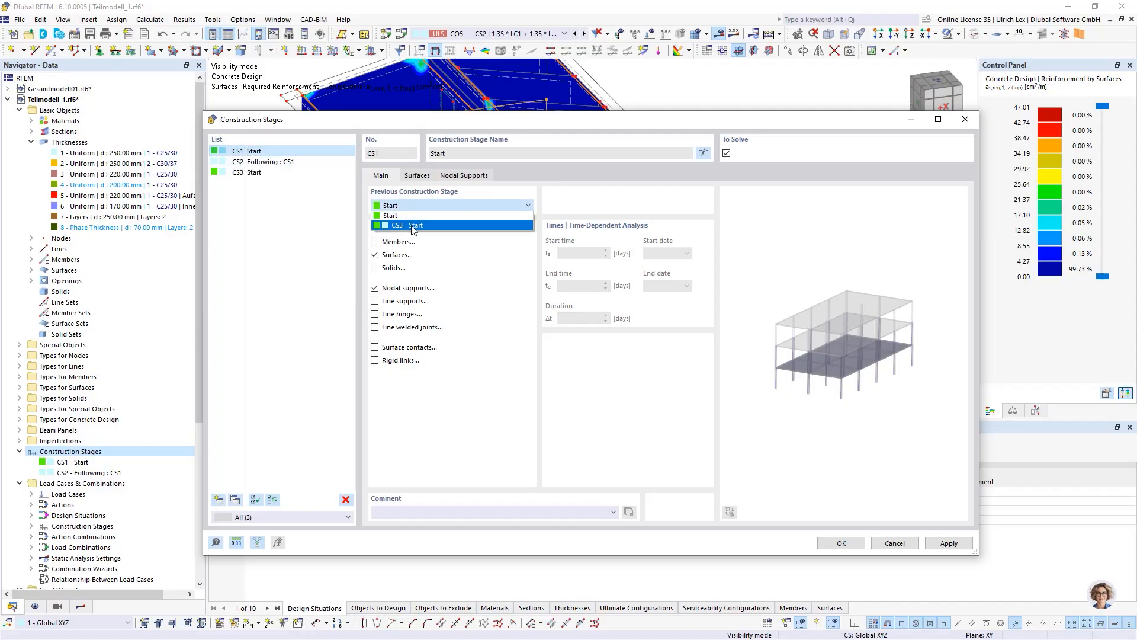
{"action": "left_click", "coordinate": [415, 230]}
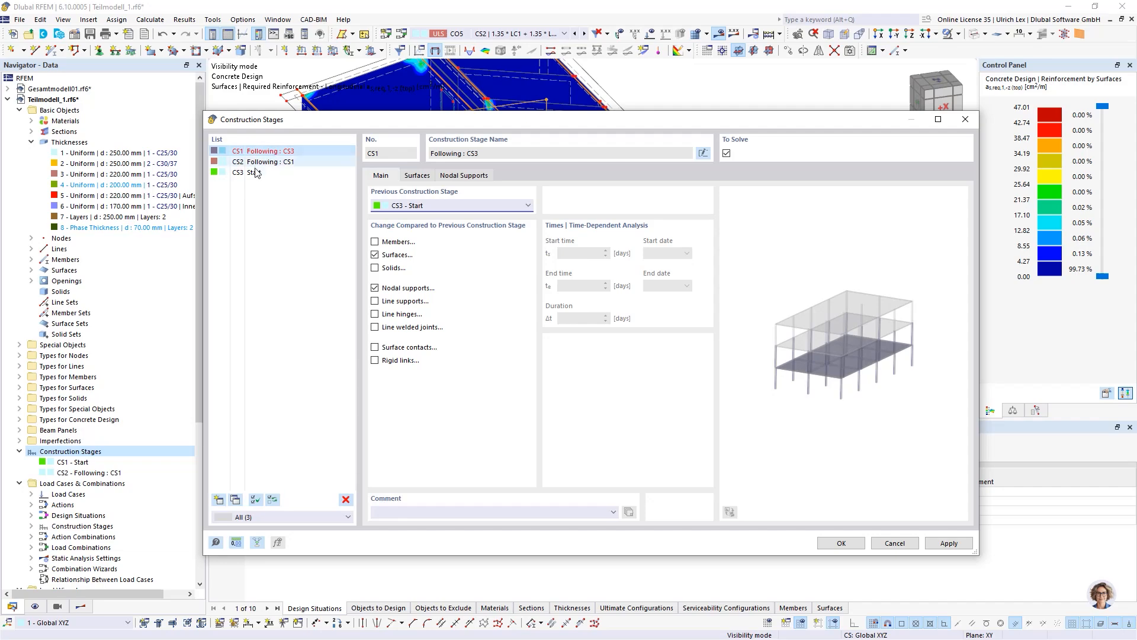
{"action": "left_click", "coordinate": [414, 177]}
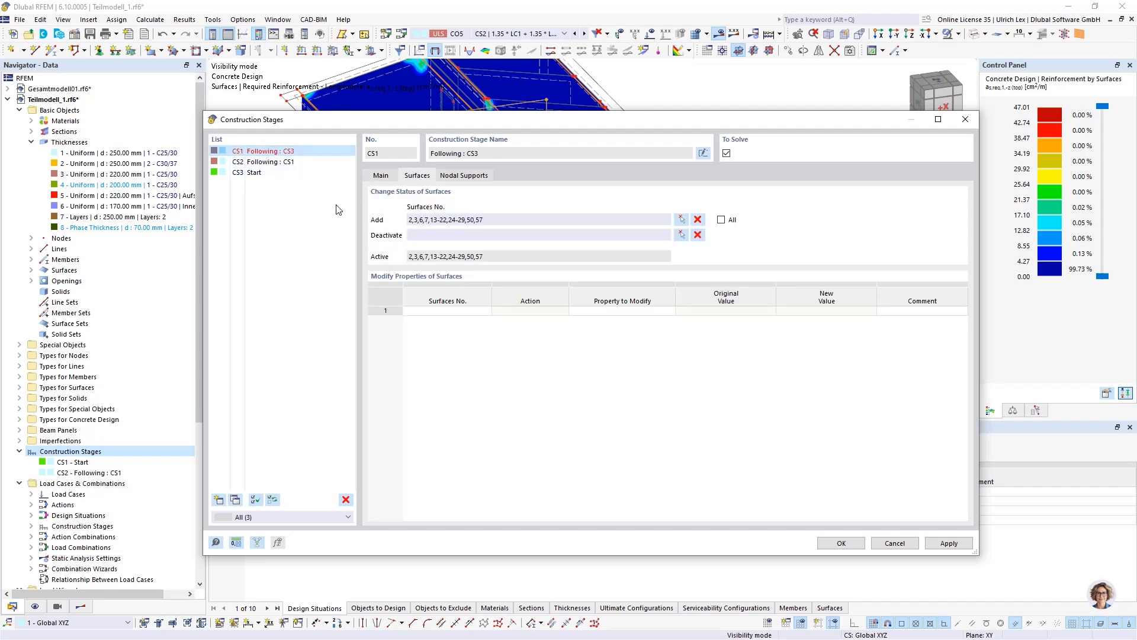
{"action": "left_click", "coordinate": [454, 181]}
{"action": "left_click", "coordinate": [417, 176]}
{"action": "left_click", "coordinate": [381, 176]}
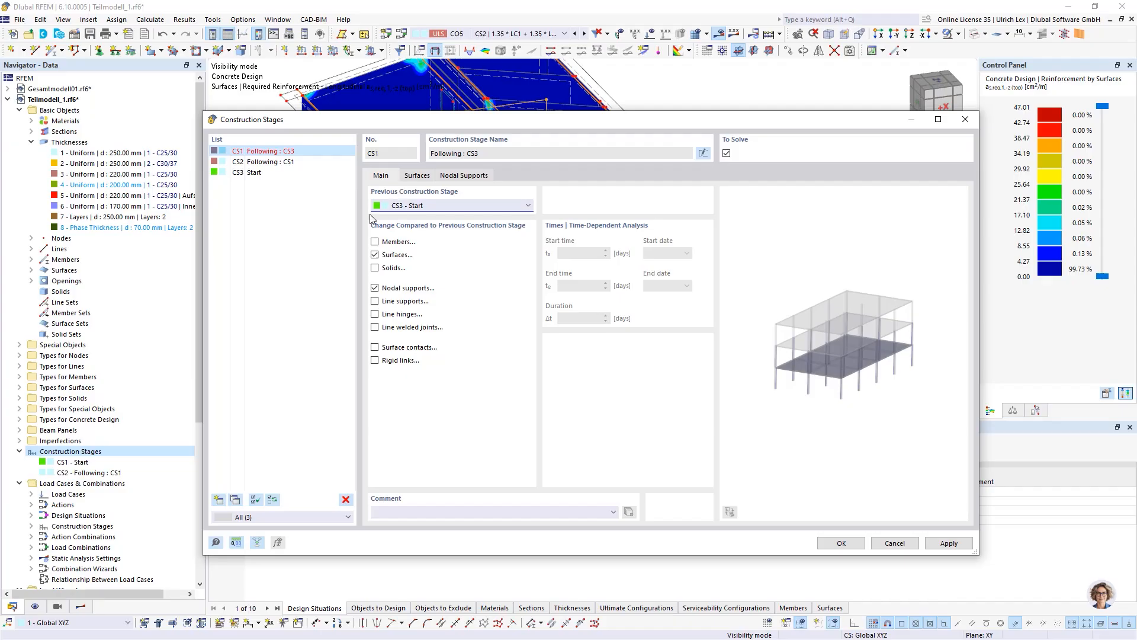
- Clear the list of added surfaces in construction stage CS1
{"action": "left_click", "coordinate": [281, 172]}
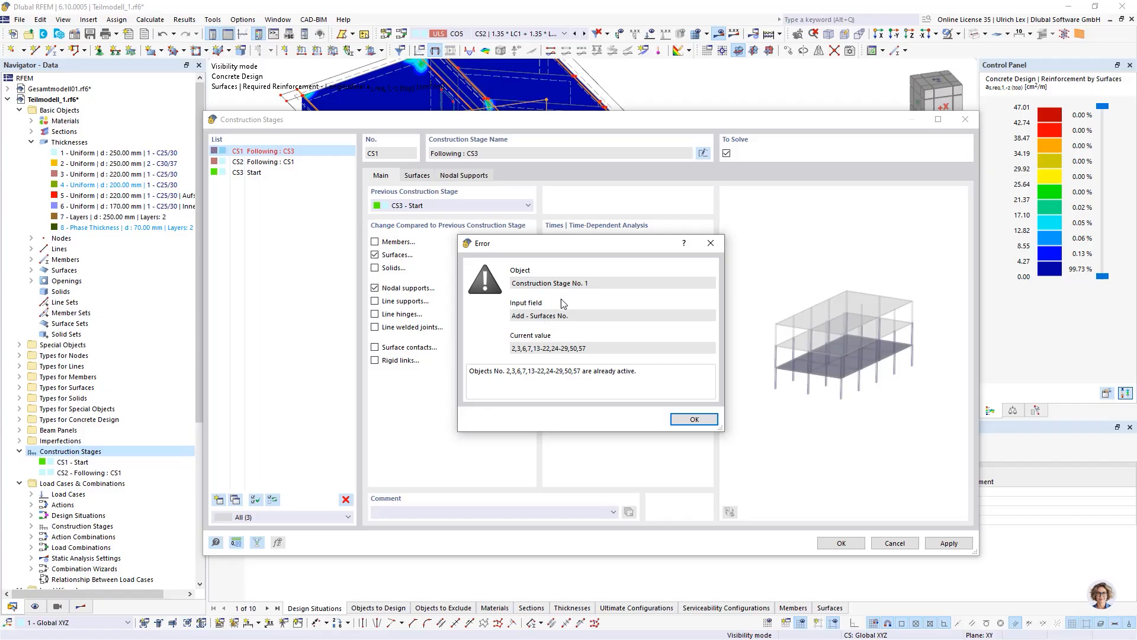
{"action": "left_click", "coordinate": [694, 419]}
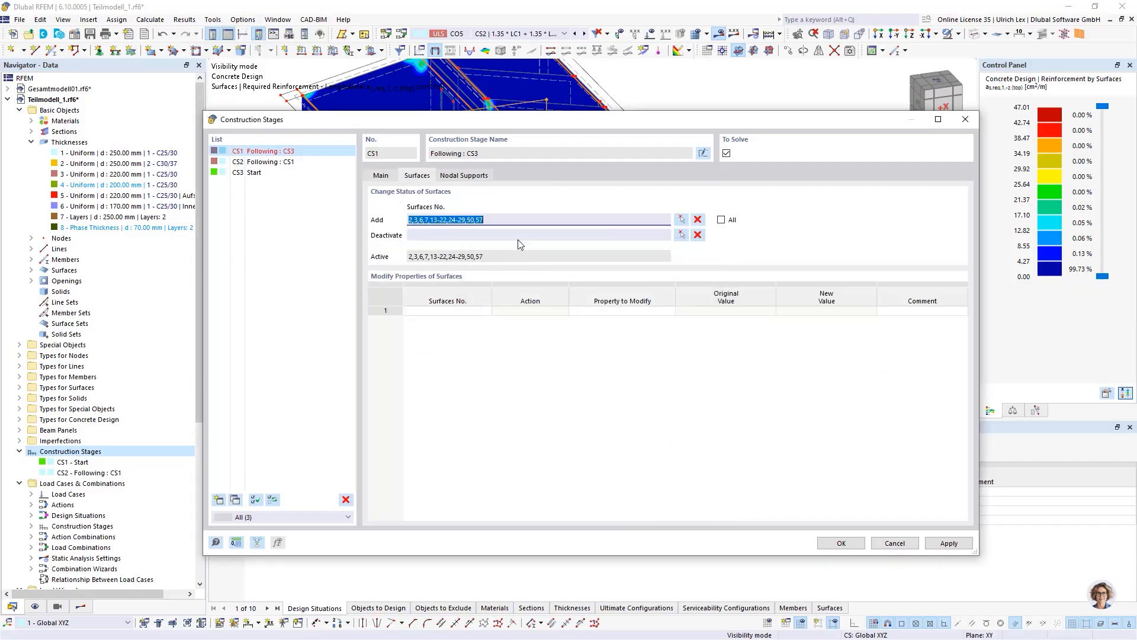
{"action": "key", "text": "Delete"}
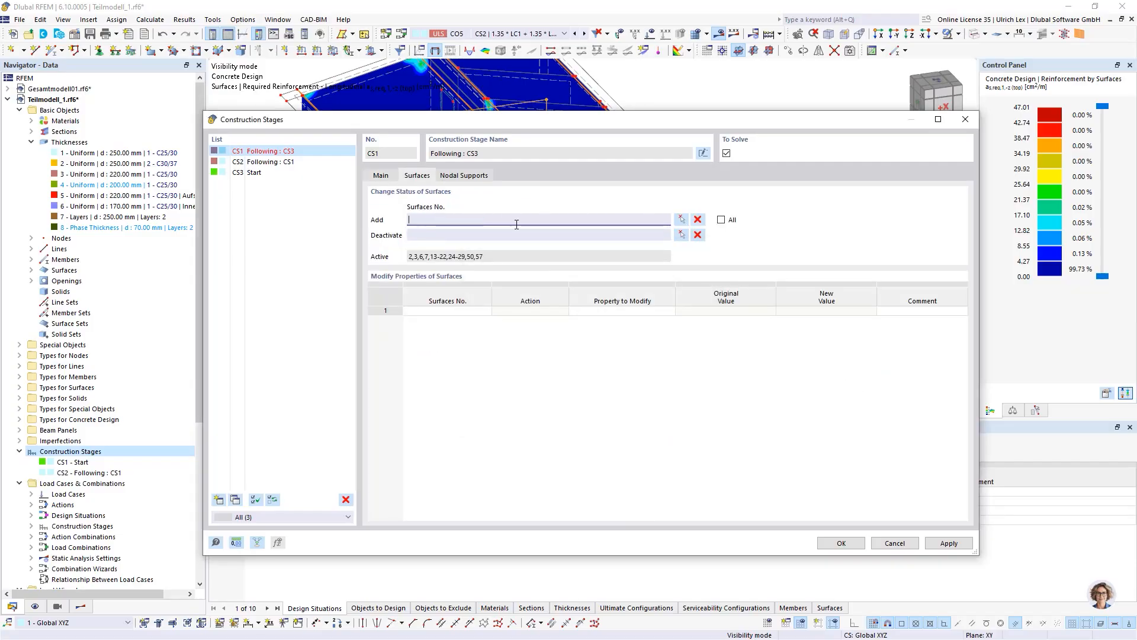
{"action": "left_click", "coordinate": [278, 173]}
{"action": "left_click", "coordinate": [284, 151]}
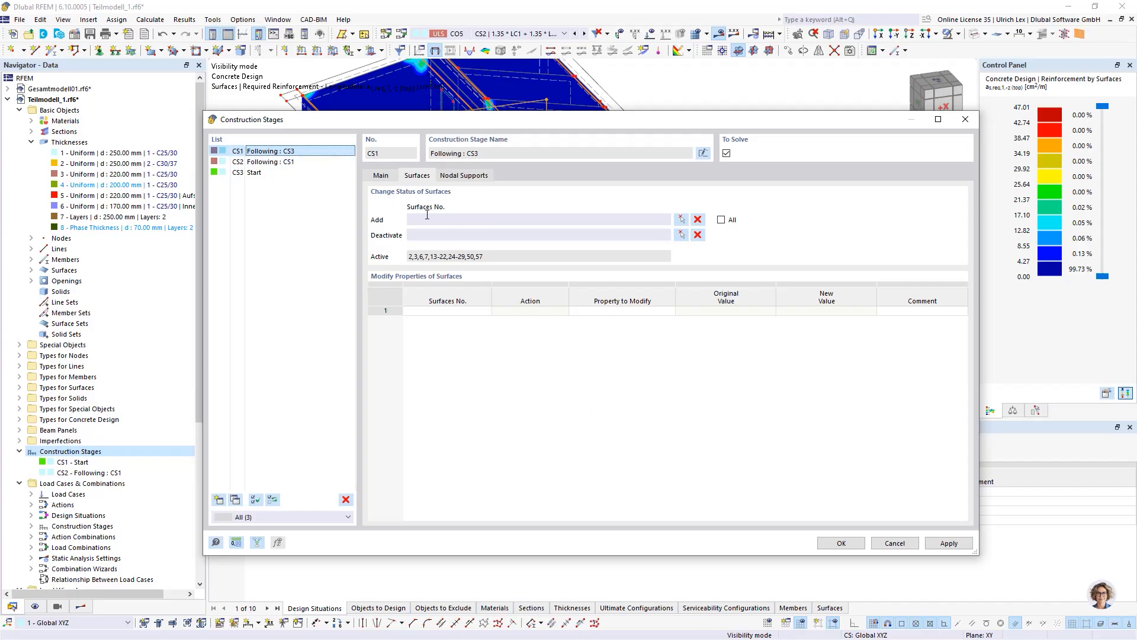
- Start a surface property modification in construction stage CS3 and pick the low annex's ceiling, surface 7
{"action": "left_click", "coordinate": [254, 172]}
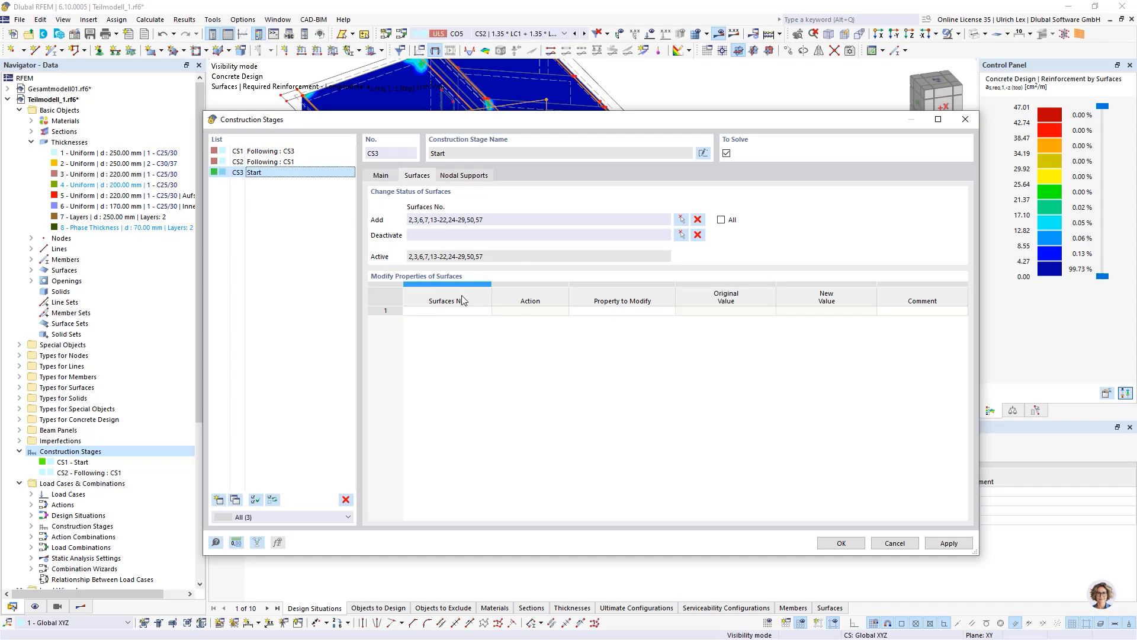
{"action": "left_click", "coordinate": [477, 311]}
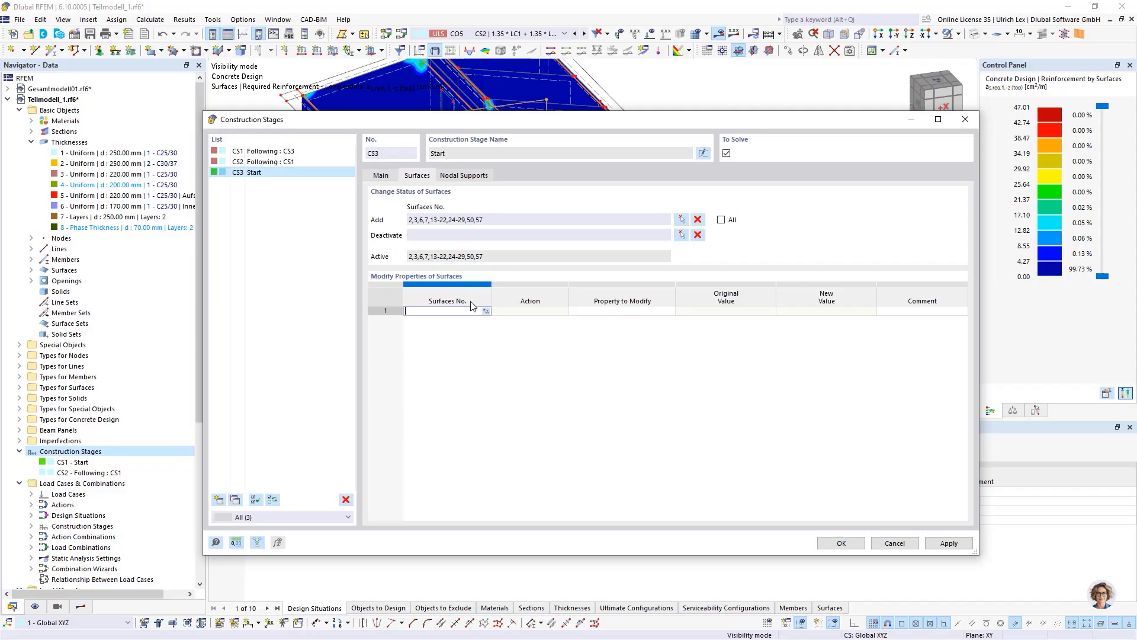
{"action": "left_click", "coordinate": [485, 311]}
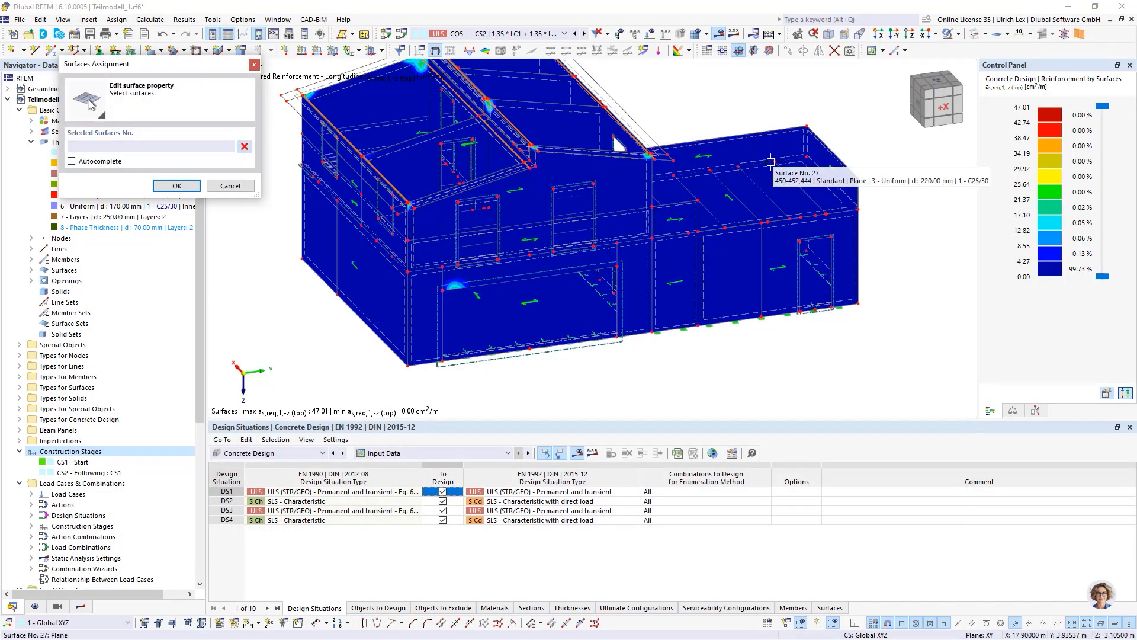
{"action": "scroll", "coordinate": [771, 162], "scroll_direction": "up", "scroll_amount": 6}
{"action": "left_click", "coordinate": [769, 173]}
{"action": "scroll", "coordinate": [853, 193], "scroll_direction": "down", "scroll_amount": 7}
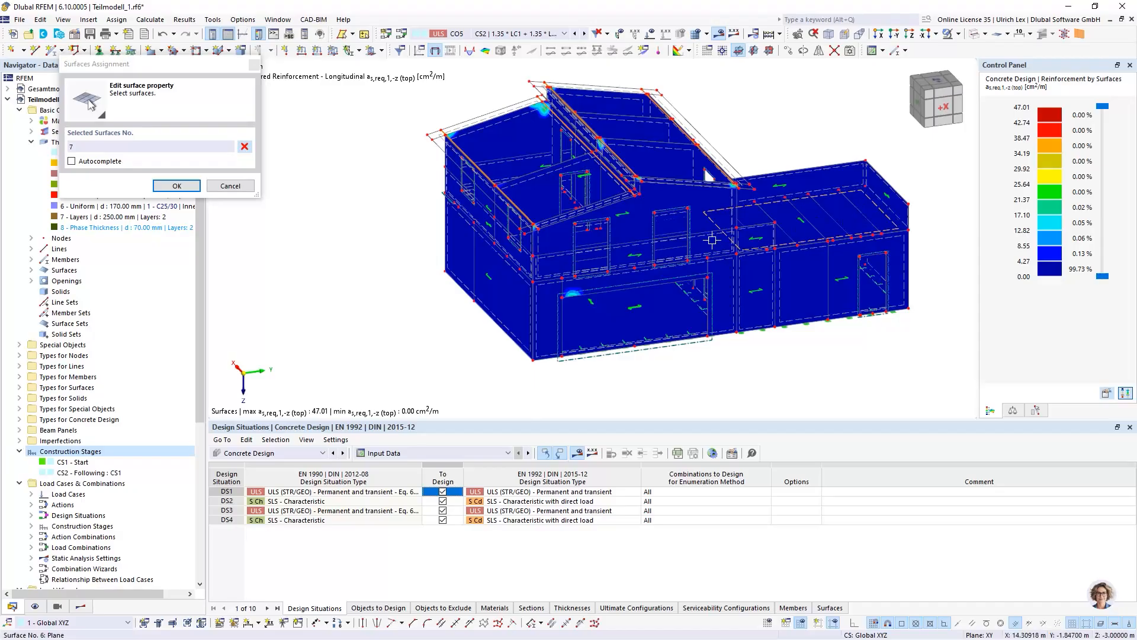
- Hide the design results and enable the object selection OS1 - Flachdach instead of OS2 - Umbau for the visibilities
{"action": "scroll", "coordinate": [712, 239], "scroll_direction": "up", "scroll_amount": 5}
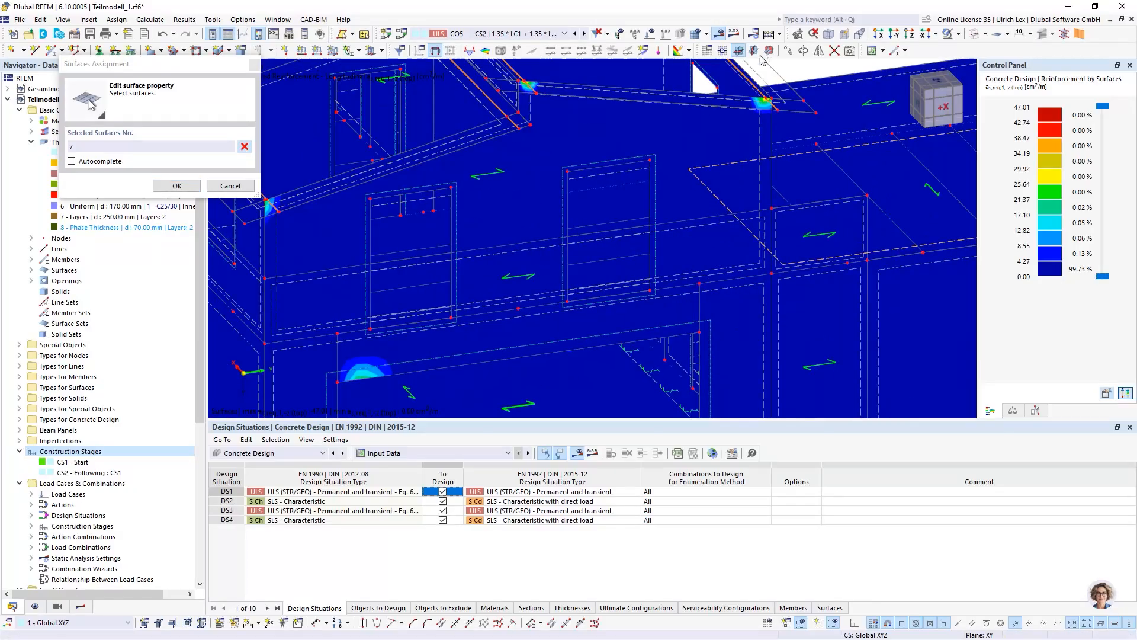
{"action": "left_click", "coordinate": [718, 36]}
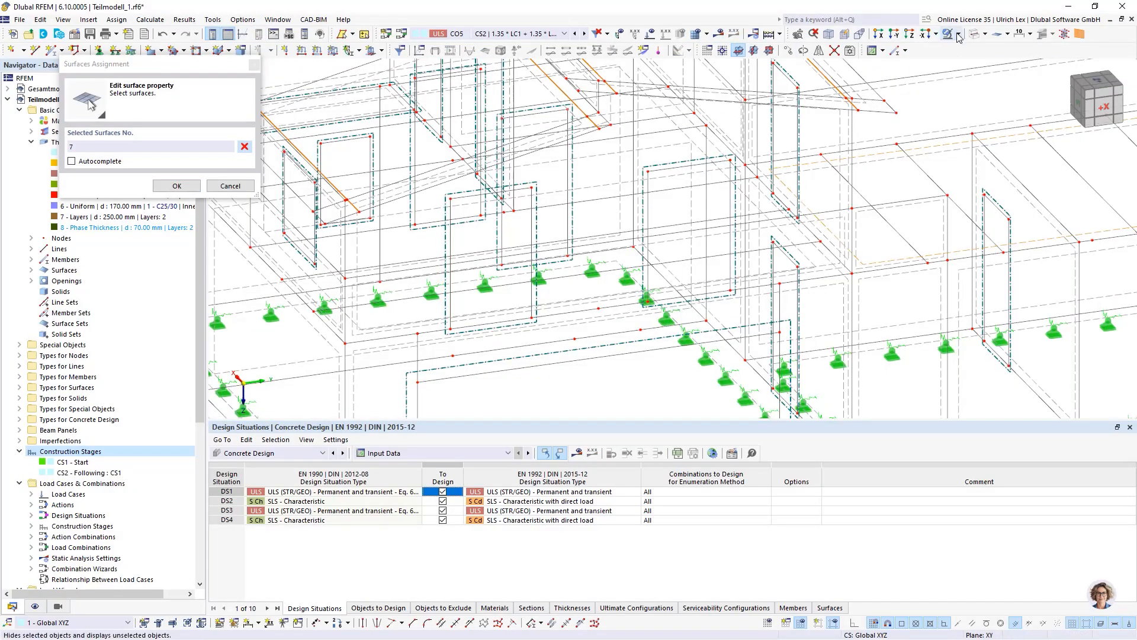
{"action": "left_click", "coordinate": [58, 606]}
{"action": "left_click", "coordinate": [29, 415]}
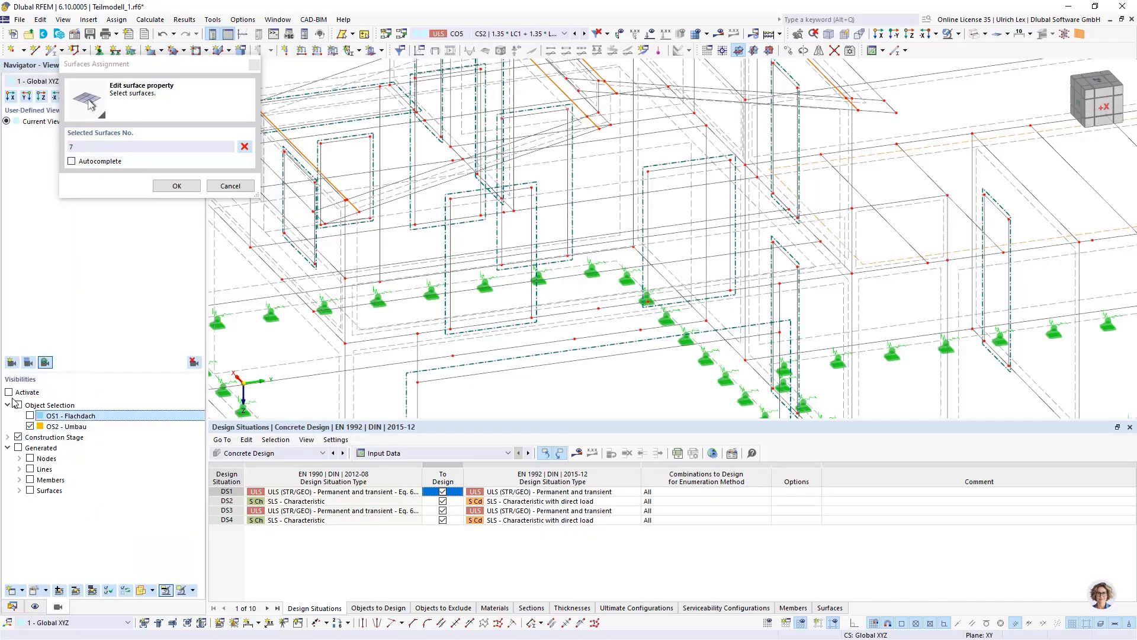
{"action": "left_click", "coordinate": [9, 392]}
{"action": "left_click", "coordinate": [8, 394]}
{"action": "left_click", "coordinate": [39, 426]}
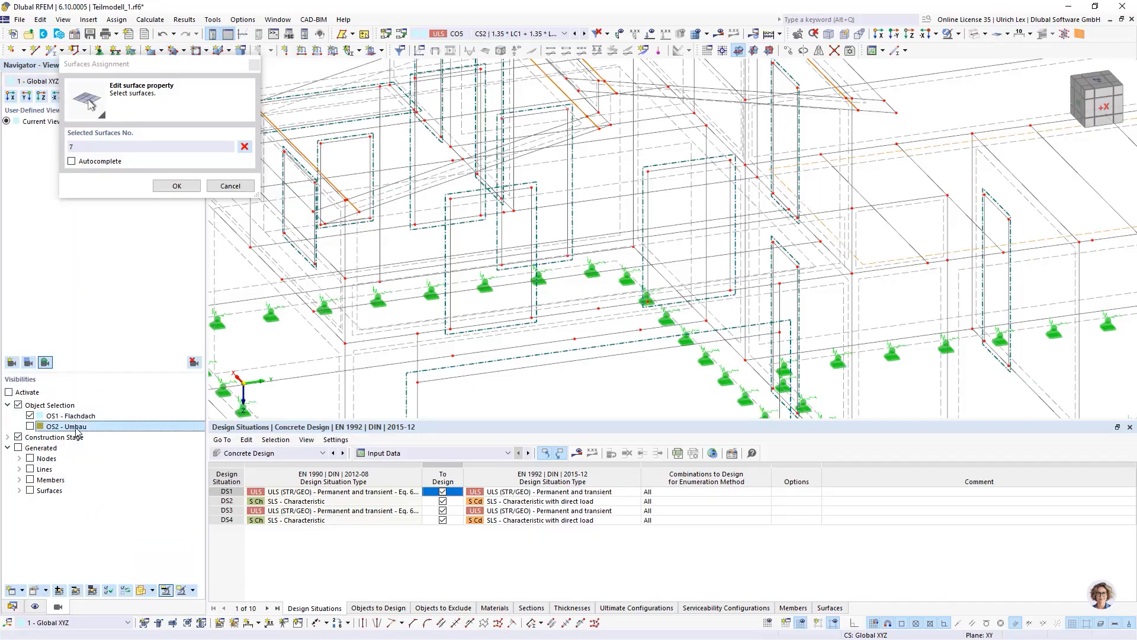
{"action": "scroll", "coordinate": [541, 320], "scroll_direction": "down", "scroll_amount": 5}
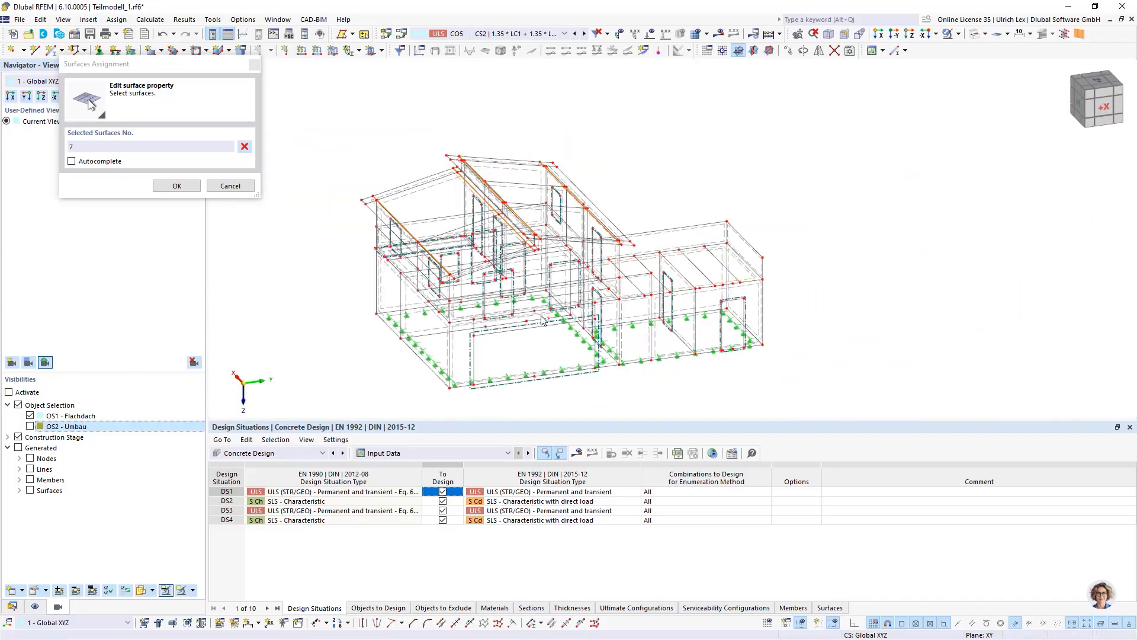
- Add ceiling surfaces 57 and 6 to the surface modification and accept the selection
{"action": "scroll", "coordinate": [542, 320], "scroll_direction": "up", "scroll_amount": 5}
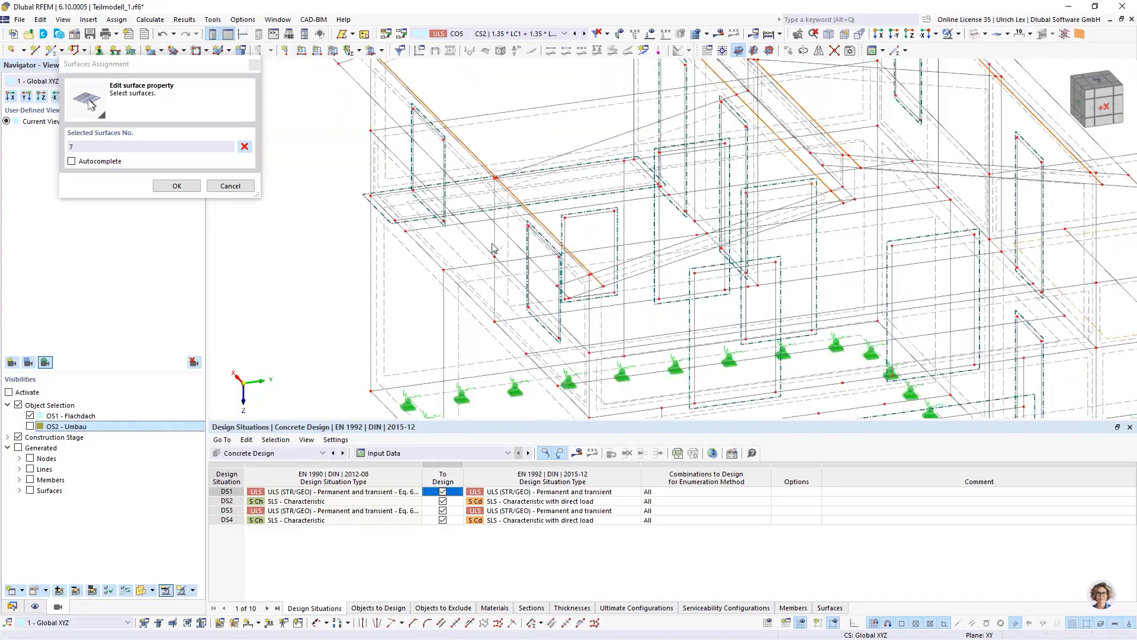
{"action": "scroll", "coordinate": [493, 248], "scroll_direction": "up", "scroll_amount": 4}
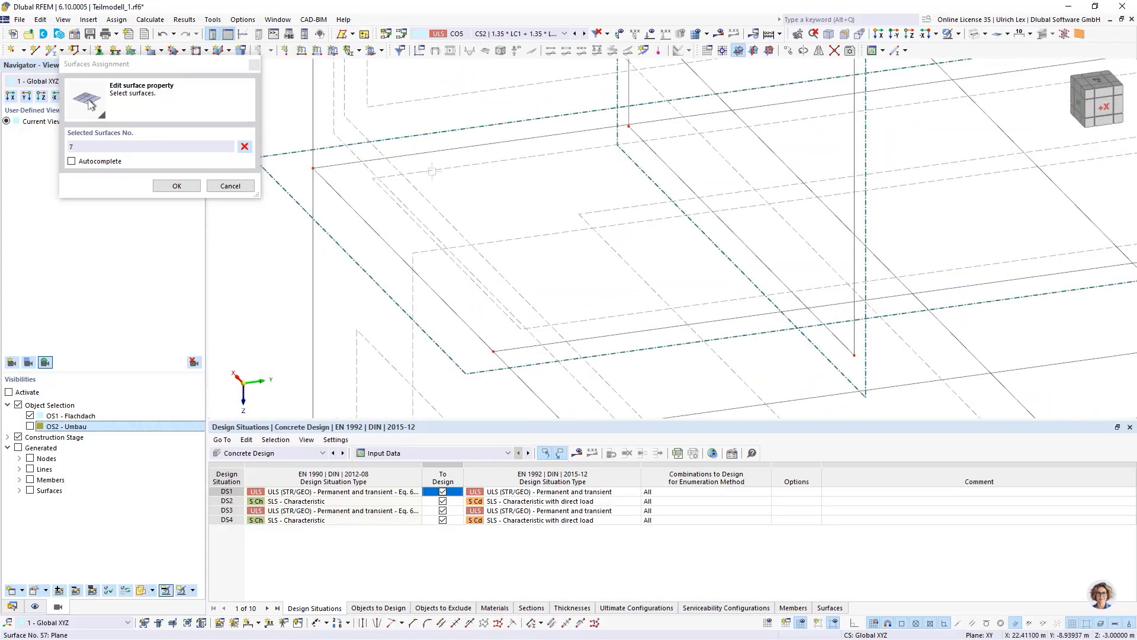
{"action": "left_click", "coordinate": [432, 172]}
{"action": "scroll", "coordinate": [492, 177], "scroll_direction": "down", "scroll_amount": 3}
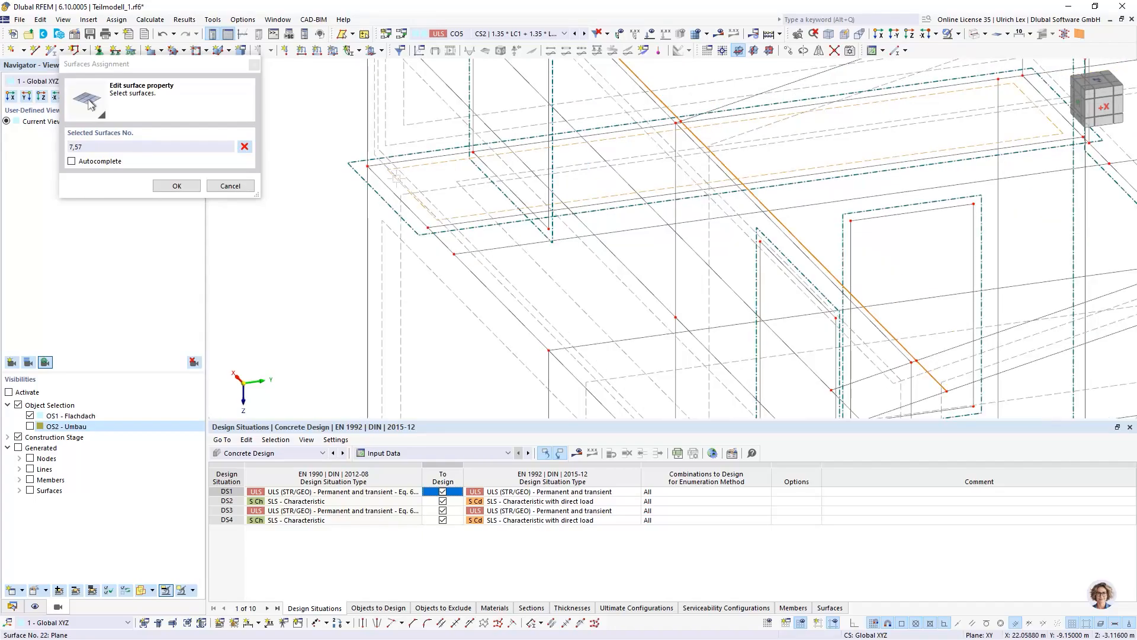
{"action": "scroll", "coordinate": [471, 240], "scroll_direction": "up", "scroll_amount": 2}
{"action": "scroll", "coordinate": [450, 178], "scroll_direction": "up", "scroll_amount": 2}
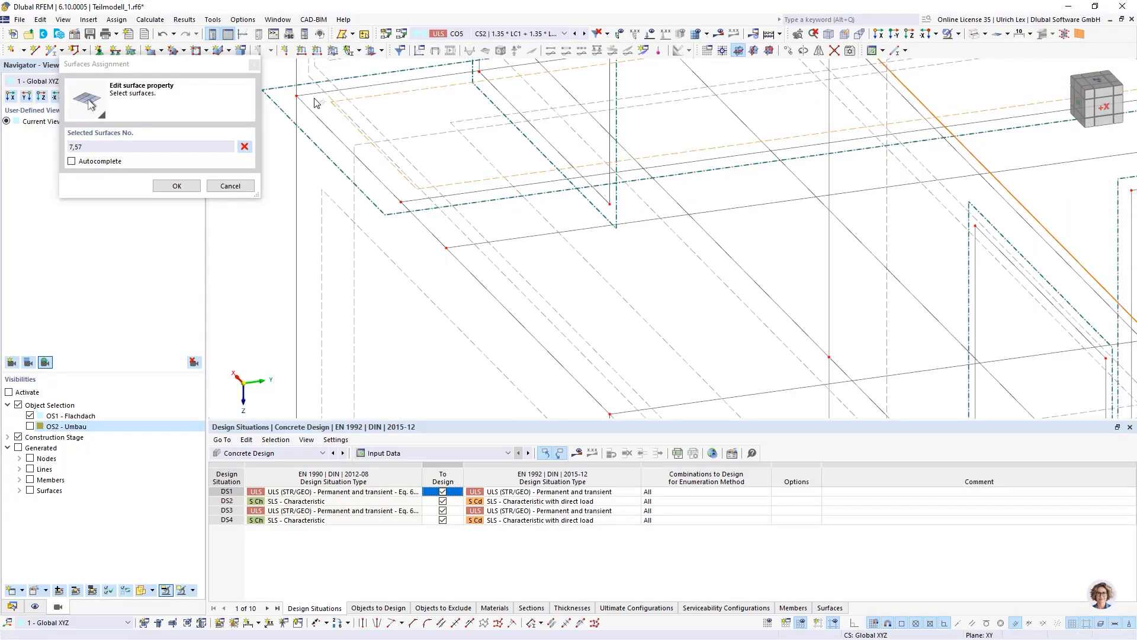
{"action": "scroll", "coordinate": [415, 172], "scroll_direction": "down", "scroll_amount": 4}
{"action": "scroll", "coordinate": [501, 192], "scroll_direction": "up", "scroll_amount": 6}
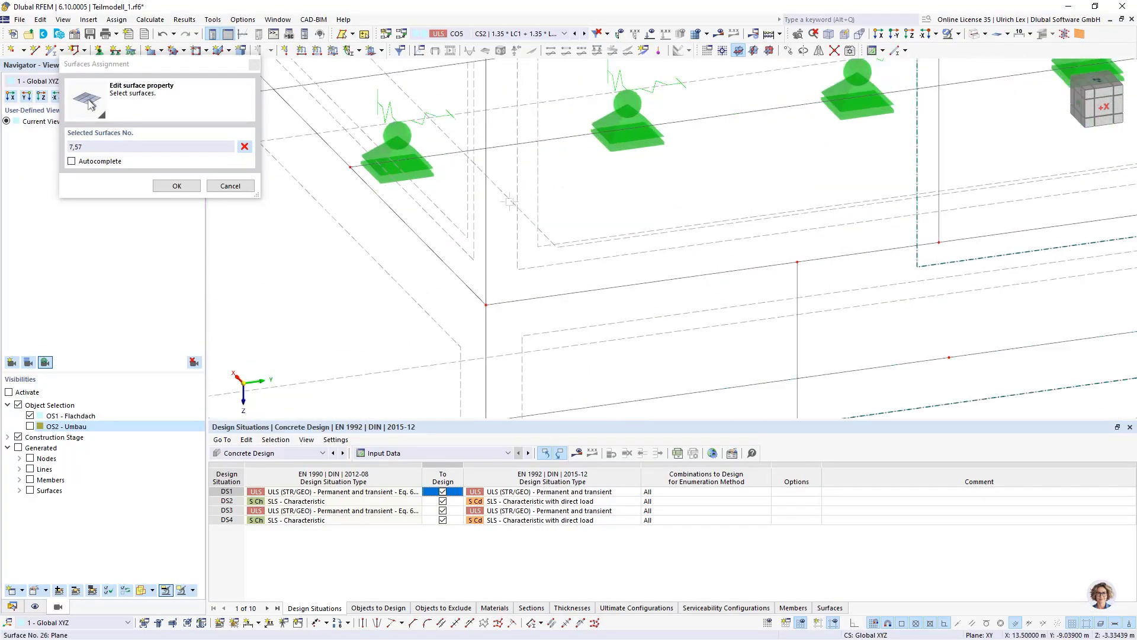
{"action": "left_click", "coordinate": [509, 204]}
{"action": "scroll", "coordinate": [499, 371], "scroll_direction": "down", "scroll_amount": 5}
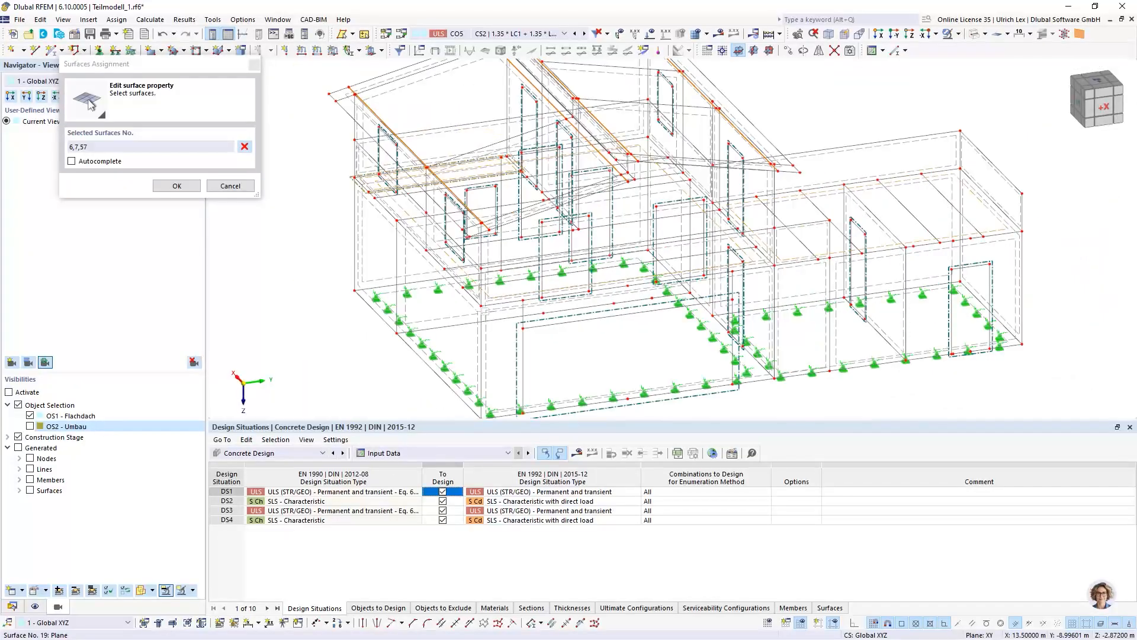
{"action": "left_click", "coordinate": [186, 186]}
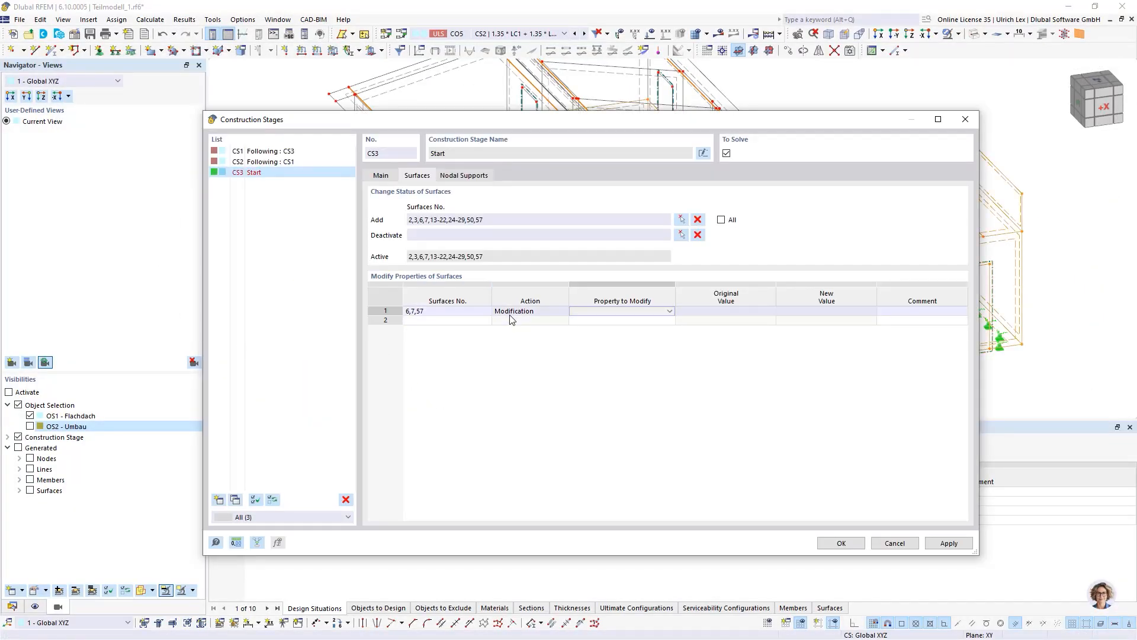
- Modify the thickness of surfaces 6, 7 and 57 in CS3 to 8 - Phase Thickness
{"action": "left_click", "coordinate": [620, 316]}
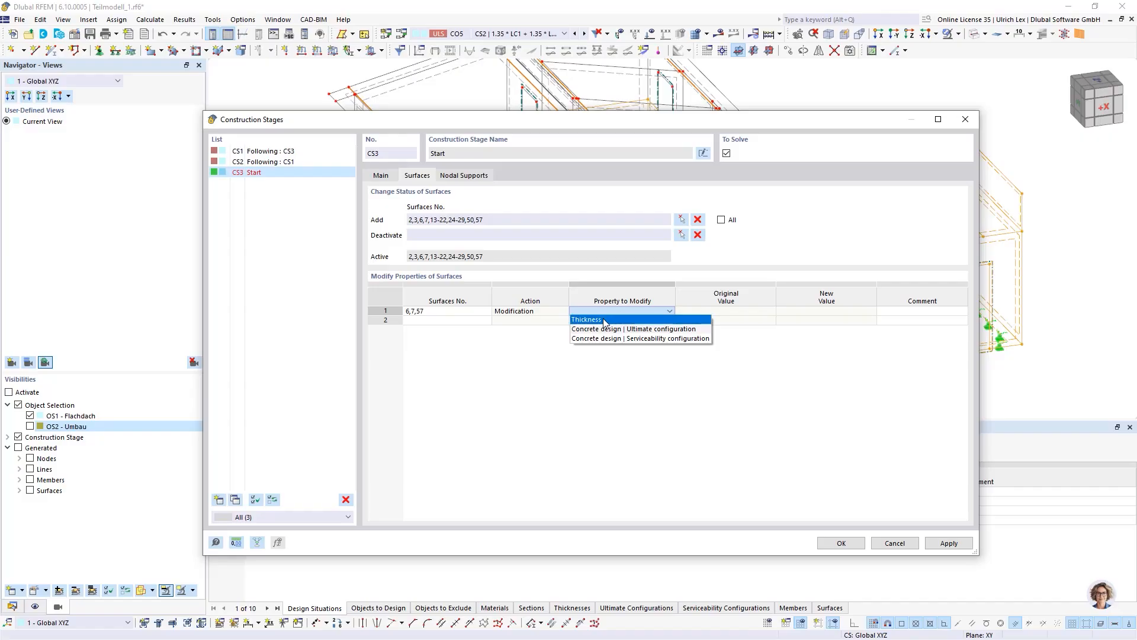
{"action": "left_click", "coordinate": [601, 321]}
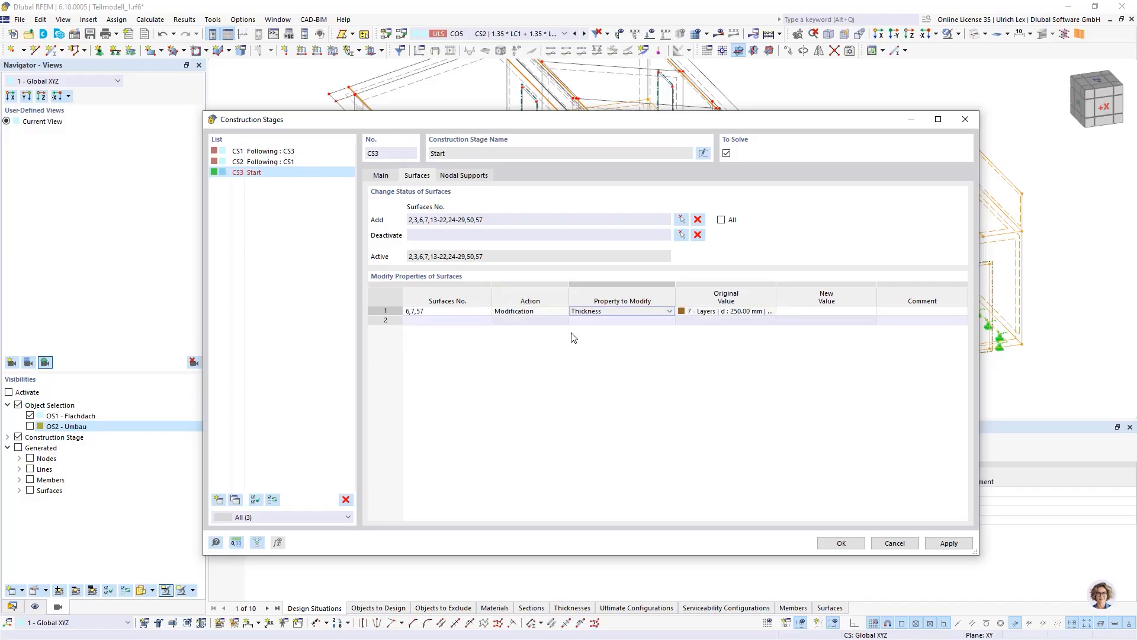
{"action": "left_click", "coordinate": [709, 316]}
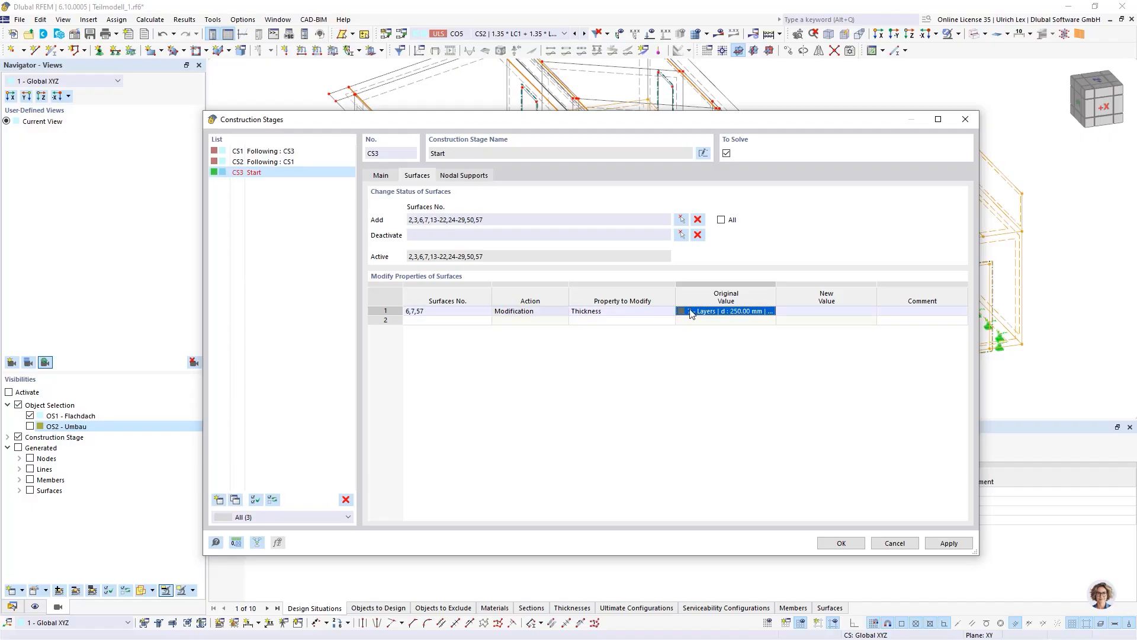
{"action": "left_click", "coordinate": [709, 344]}
{"action": "left_click", "coordinate": [820, 313]}
{"action": "left_click", "coordinate": [862, 311]}
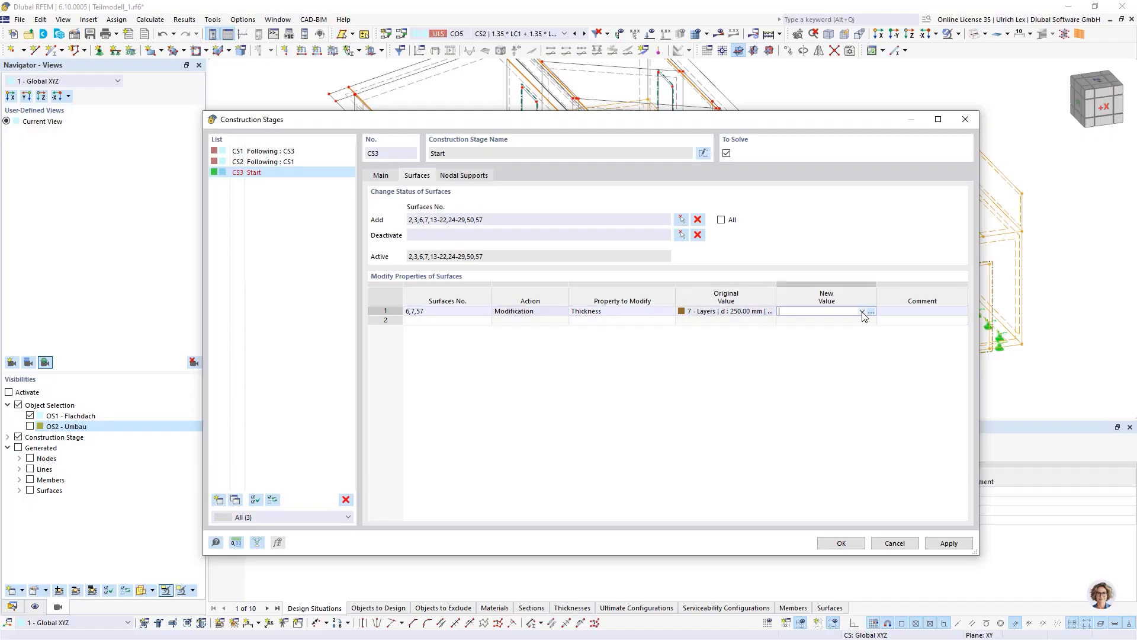
{"action": "left_click", "coordinate": [862, 311]}
{"action": "left_click", "coordinate": [831, 320]}
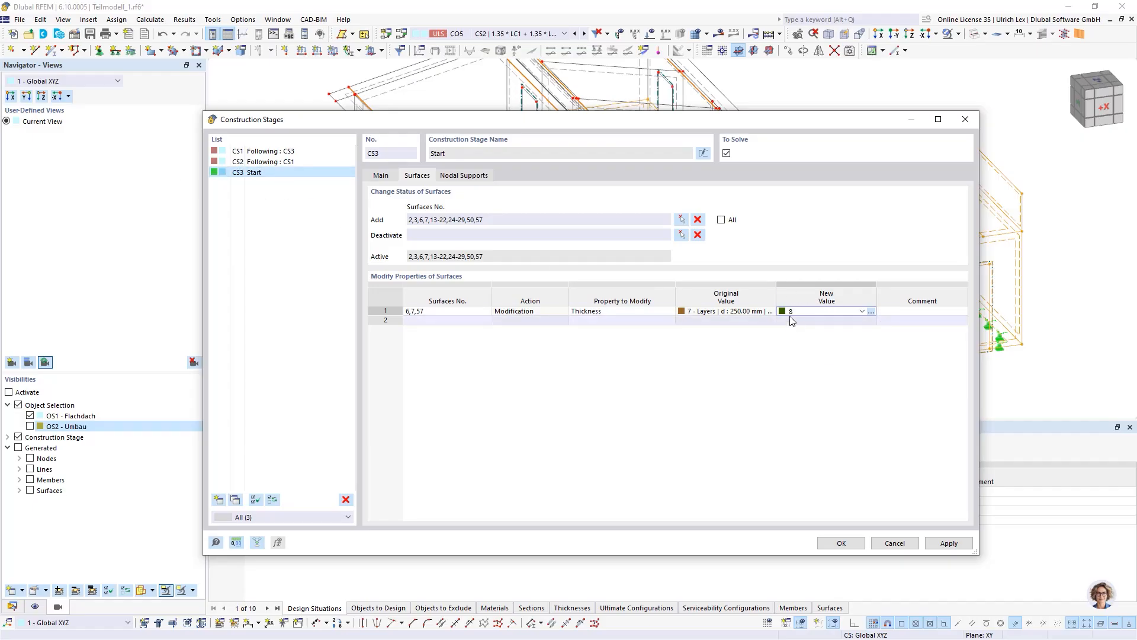
{"action": "left_click", "coordinate": [850, 355]}
{"action": "left_click", "coordinate": [848, 311]}
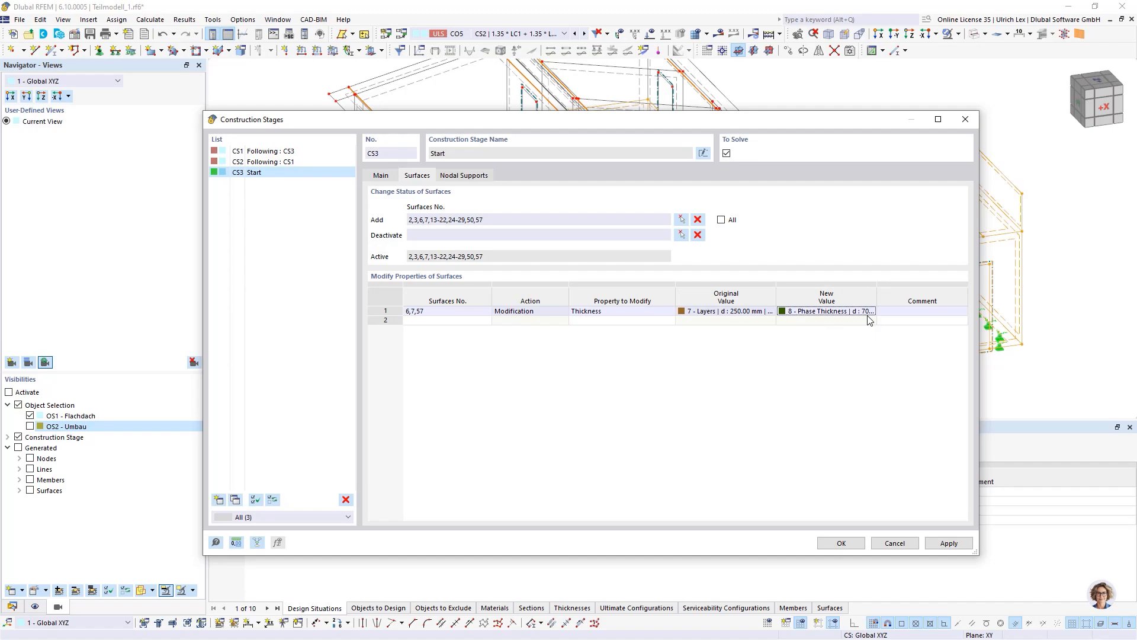
{"action": "left_click", "coordinate": [869, 319]}
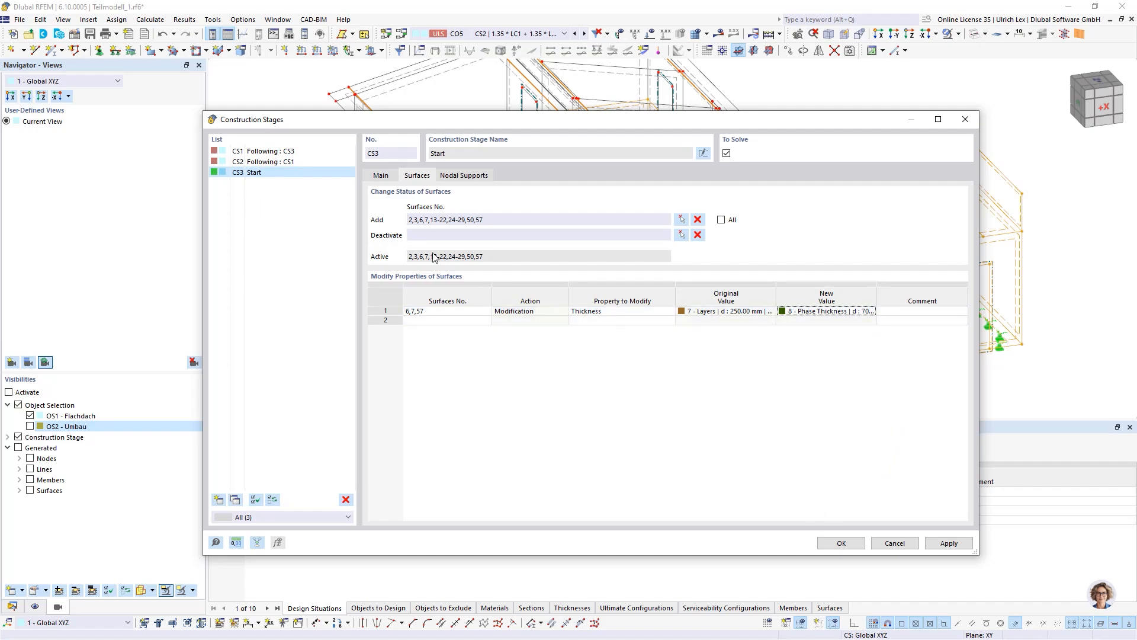
- Accept the construction stage changes and allow the affected results to be deleted
{"action": "left_click_drag", "start_coordinate": [576, 122], "coordinate": [565, 337]}
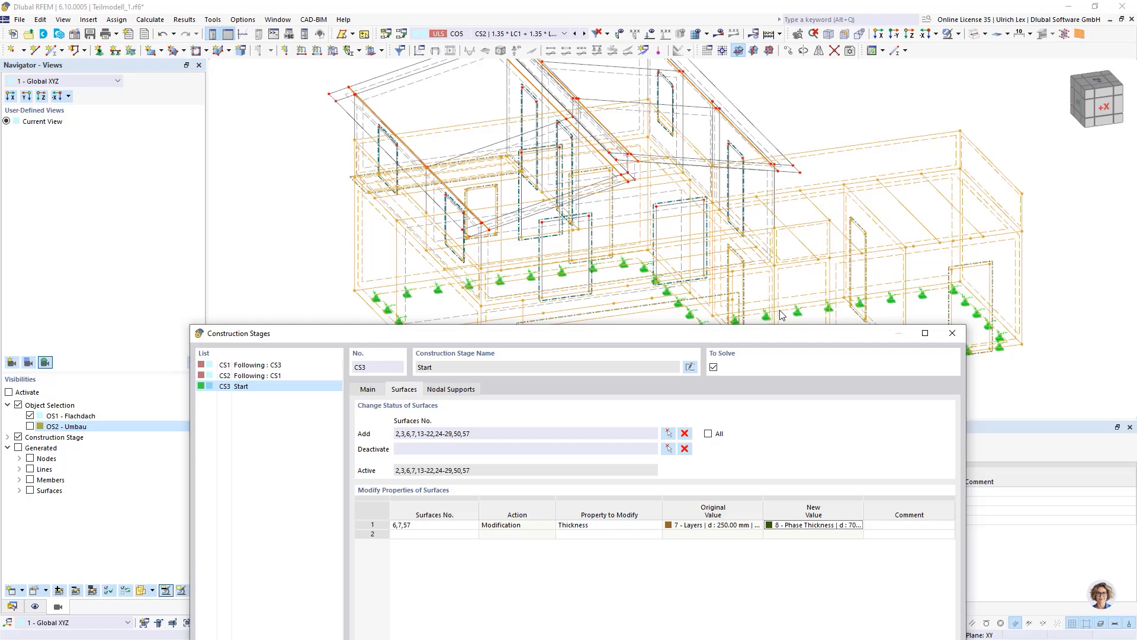
{"action": "left_click_drag", "start_coordinate": [779, 333], "coordinate": [728, 88]}
{"action": "left_click", "coordinate": [778, 510]}
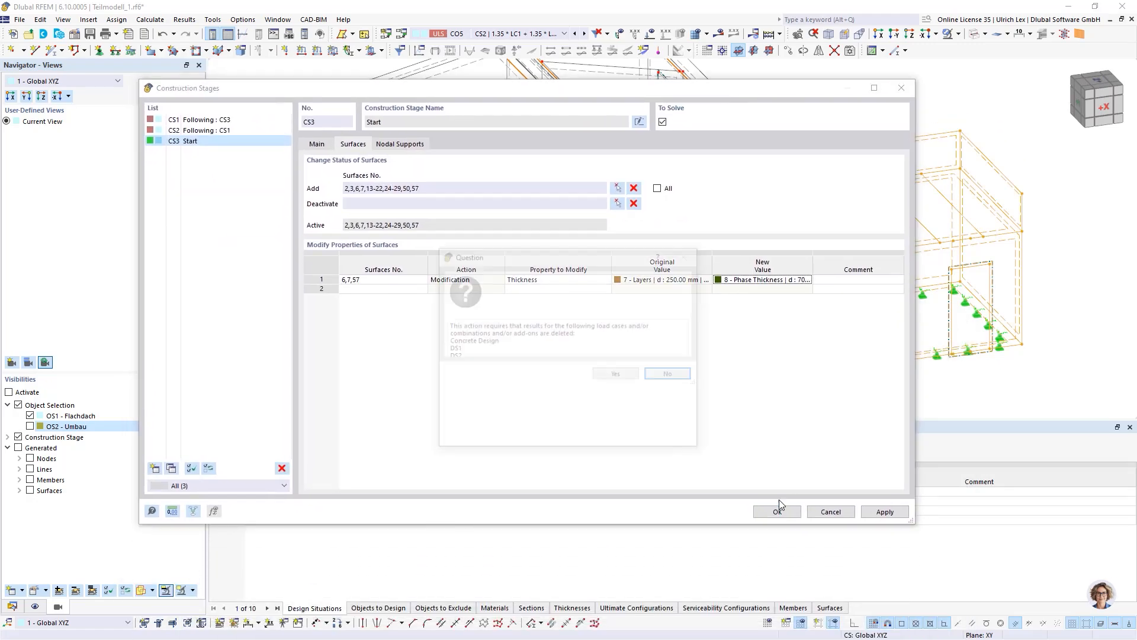
{"action": "left_click", "coordinate": [618, 439]}
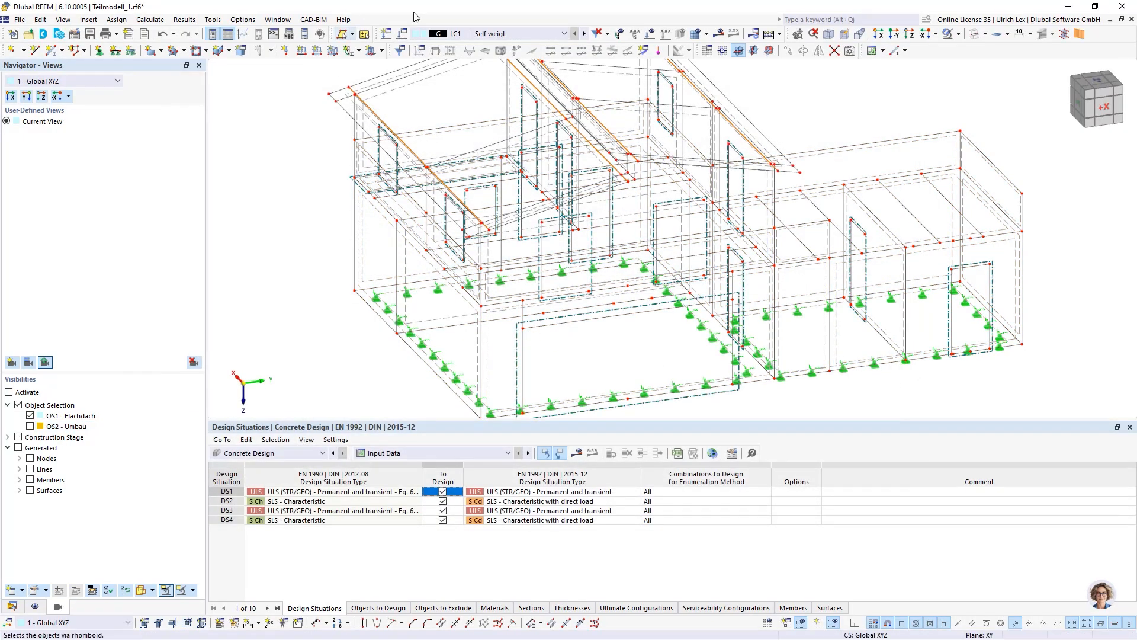
- Display construction stage CS1 and examine the ceilings of its structure
{"action": "left_click", "coordinate": [531, 36]}
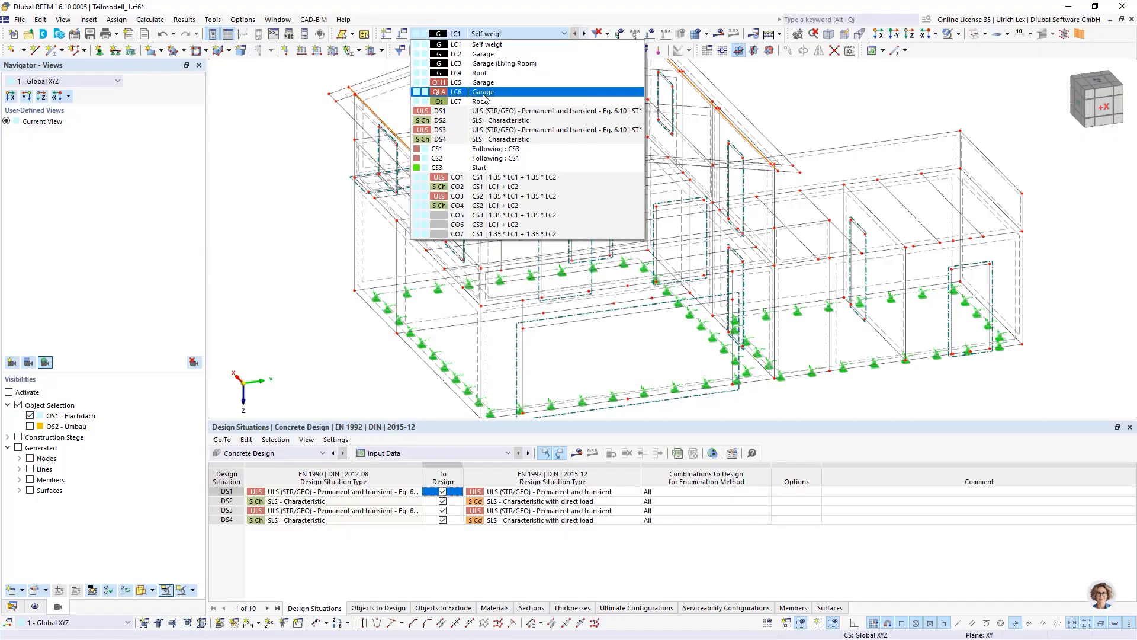
{"action": "left_click", "coordinate": [562, 150]}
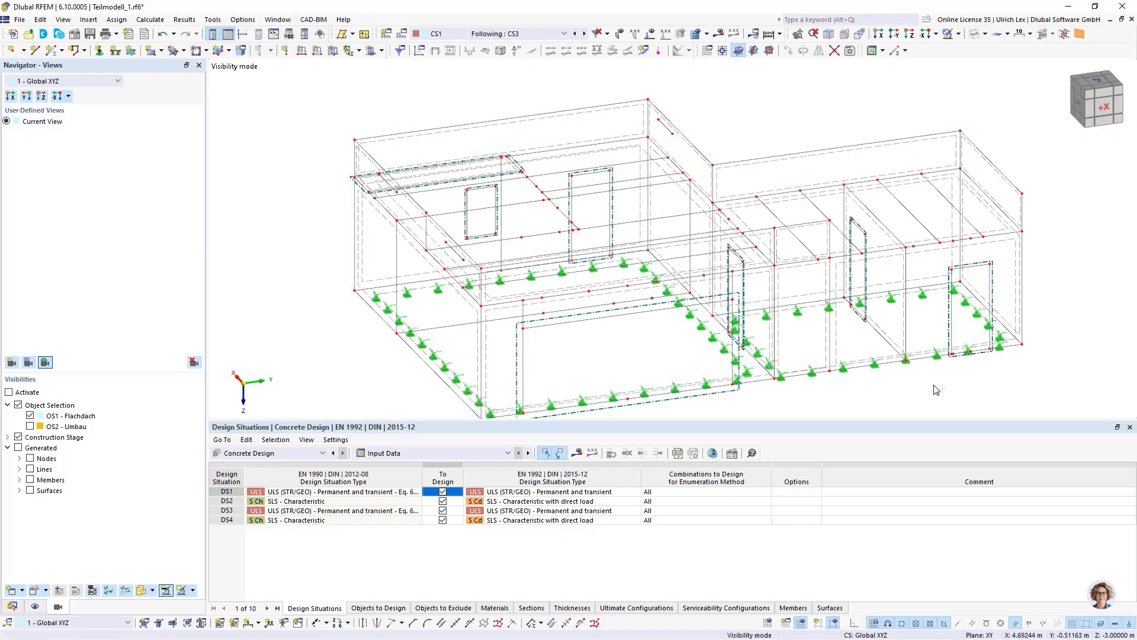
{"action": "middle_click_drag", "start_coordinate": [922, 374], "coordinate": [815, 379], "text": "ctrl"}
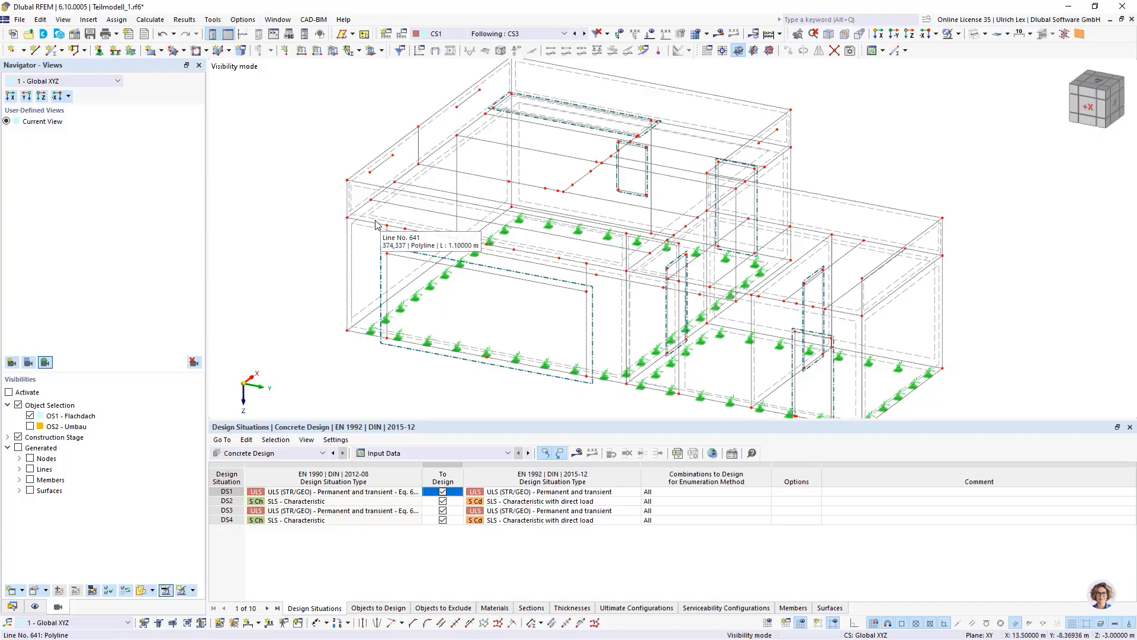
{"action": "scroll", "coordinate": [349, 286], "scroll_direction": "down", "scroll_amount": 1}
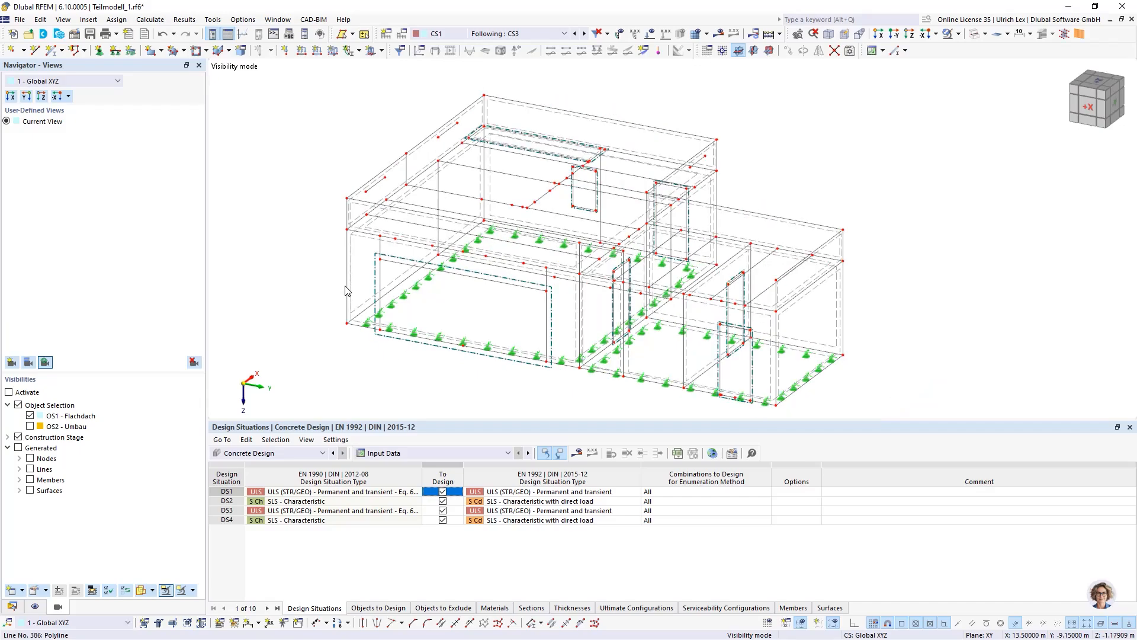
{"action": "scroll", "coordinate": [301, 168], "scroll_direction": "up", "scroll_amount": 1}
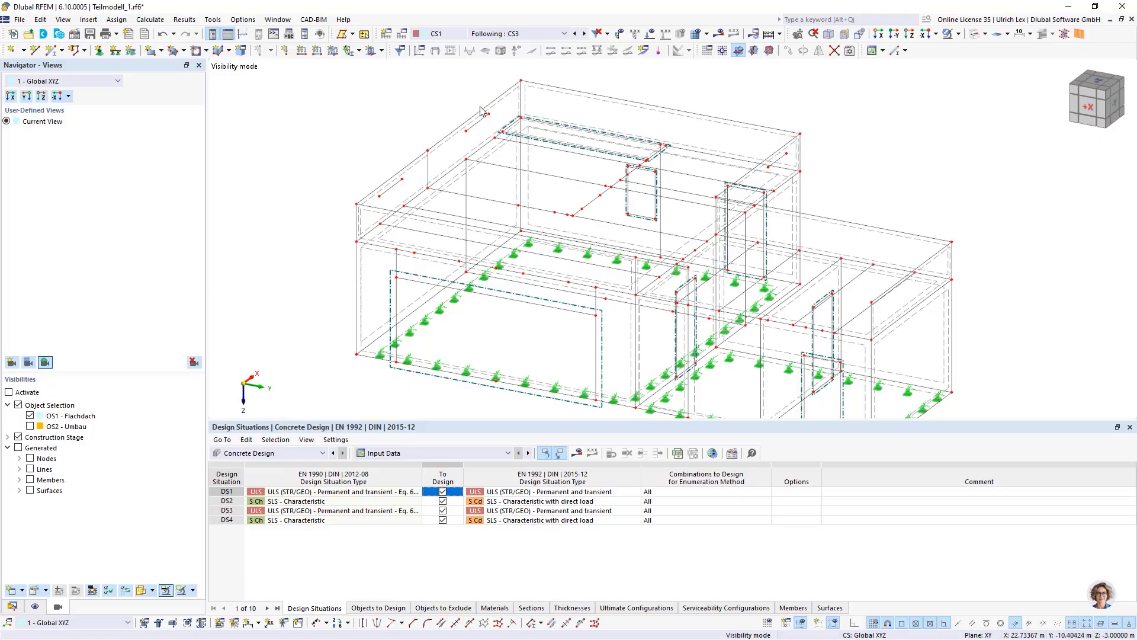
{"action": "scroll", "coordinate": [583, 156], "scroll_direction": "up", "scroll_amount": 1}
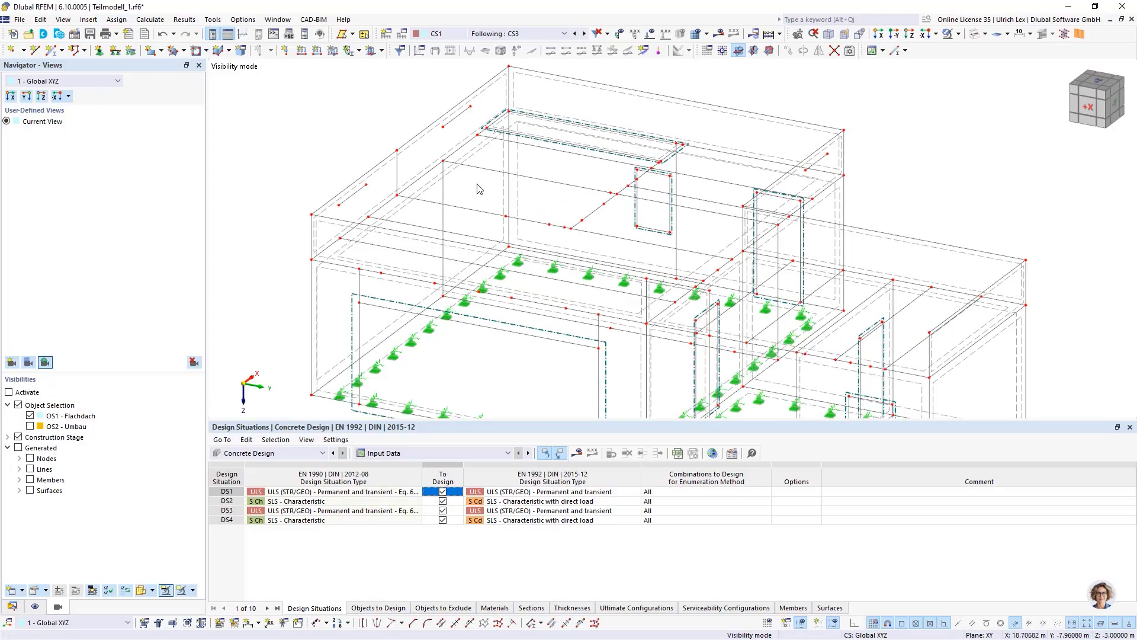
- Assign line support 1 - Gelenkig to two long parallel lines inside the main building's ceiling, accepting deletion of all results and the mesh
{"action": "left_click", "coordinate": [115, 50]}
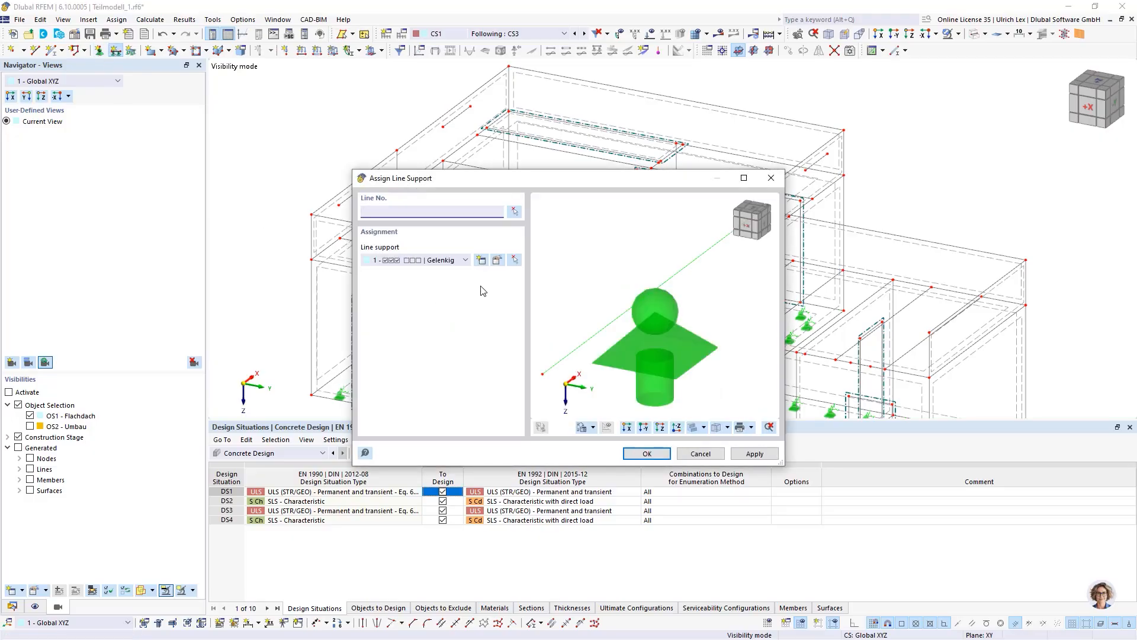
{"action": "left_click", "coordinate": [654, 455]}
{"action": "scroll", "coordinate": [532, 144], "scroll_direction": "up", "scroll_amount": 1}
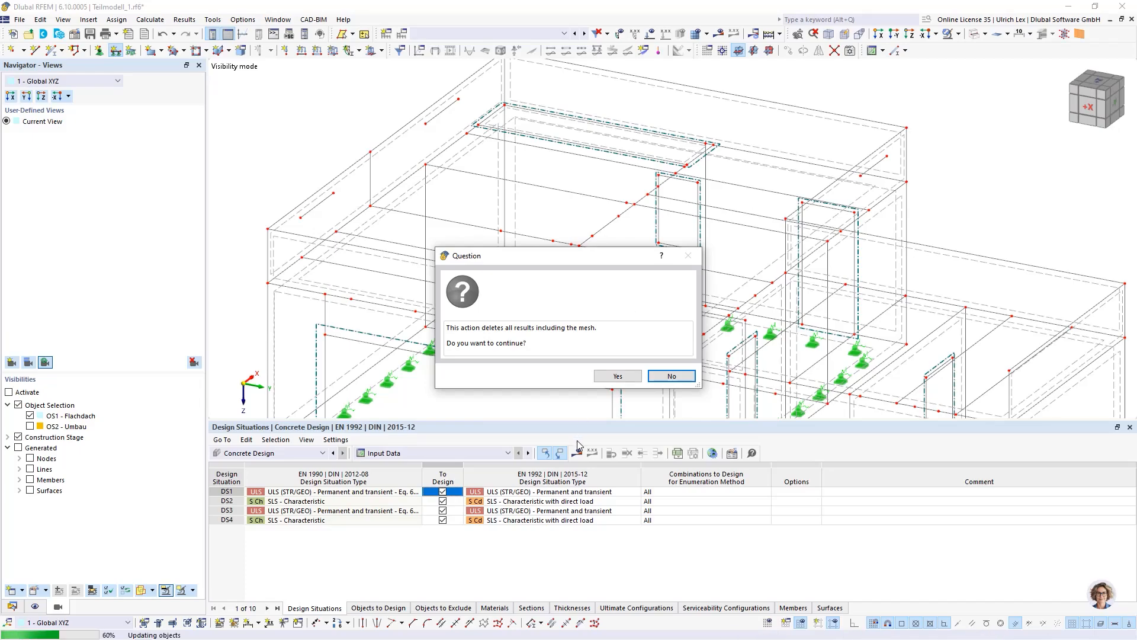
{"action": "left_click", "coordinate": [618, 377]}
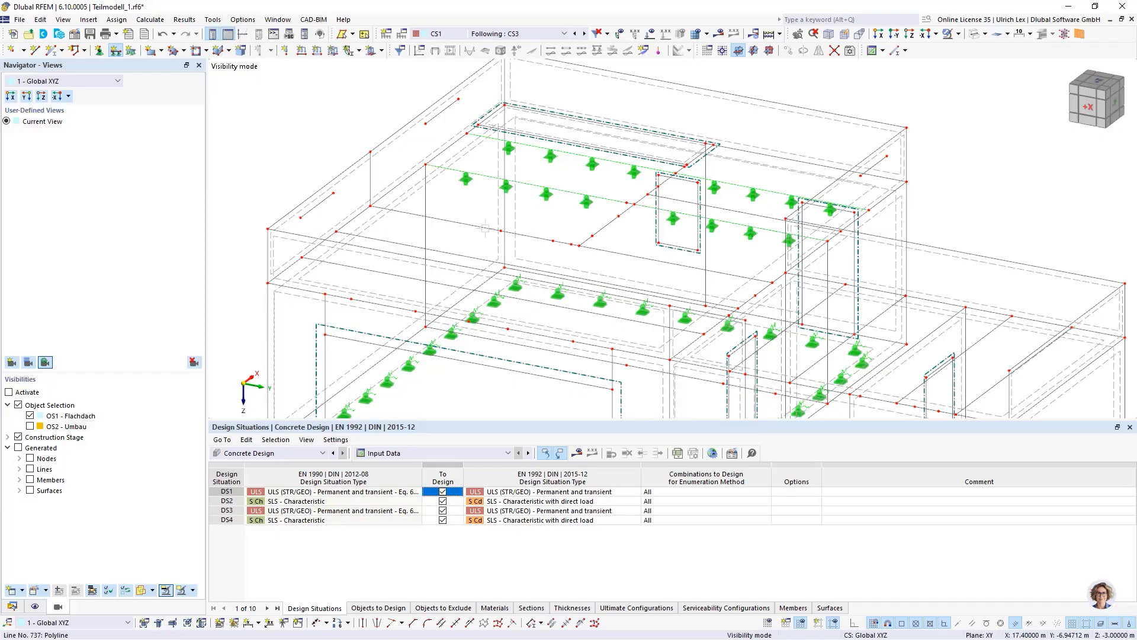
- Assign line support 1 - Gelenkig to the remaining parallel lines inside the main building's ceiling, including the short segments near the cross line
{"action": "left_click", "coordinate": [504, 232]}
{"action": "left_click", "coordinate": [669, 263]}
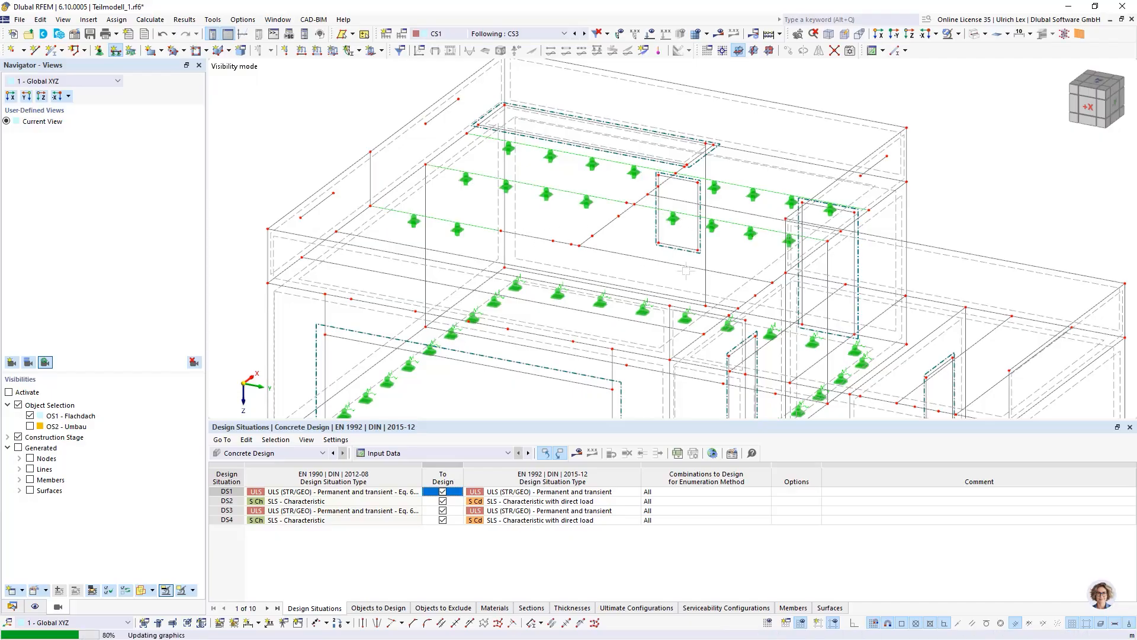
{"action": "scroll", "coordinate": [580, 255], "scroll_direction": "up", "scroll_amount": 3}
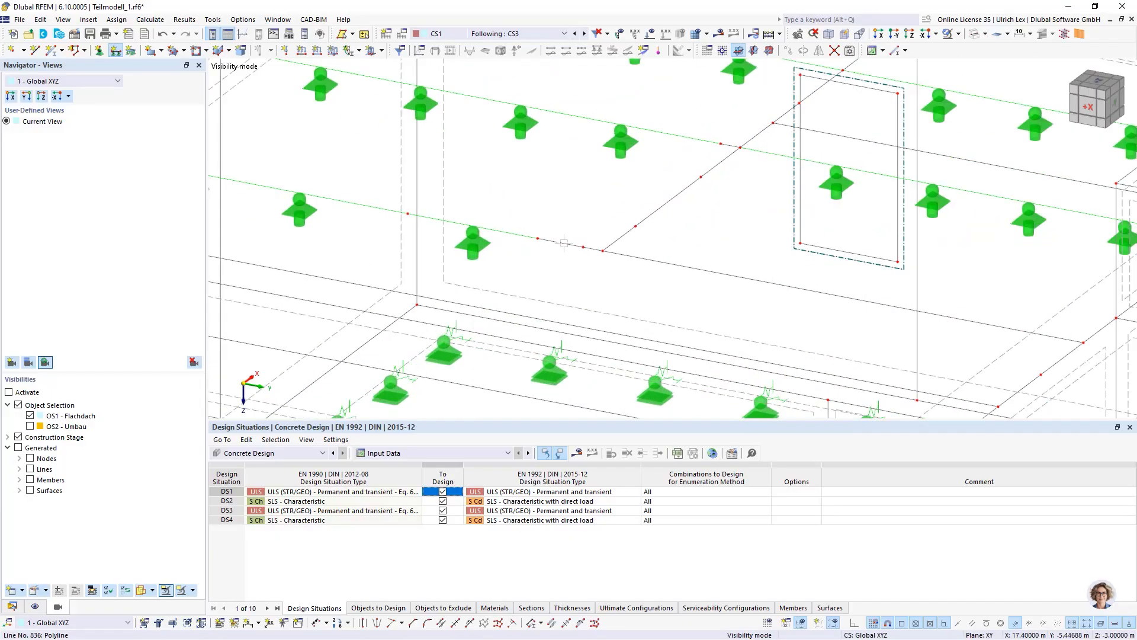
{"action": "left_click", "coordinate": [594, 248]}
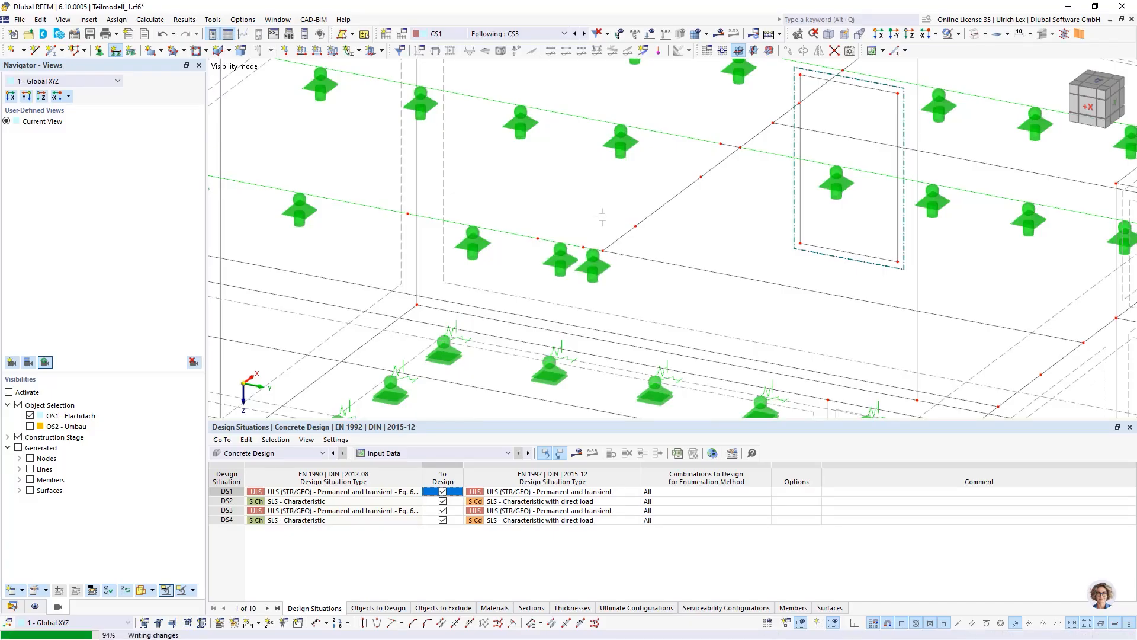
{"action": "scroll", "coordinate": [616, 252], "scroll_direction": "down", "scroll_amount": 3}
{"action": "middle_click_drag", "start_coordinate": [492, 264], "coordinate": [465, 199], "text": "ctrl"}
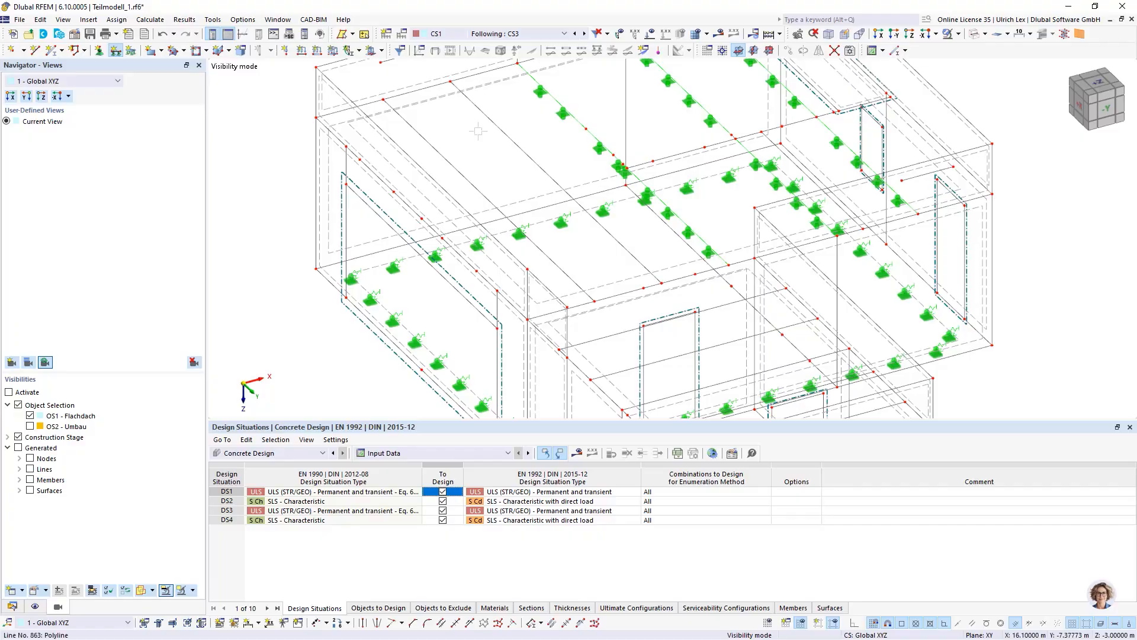
{"action": "left_click", "coordinate": [437, 150]}
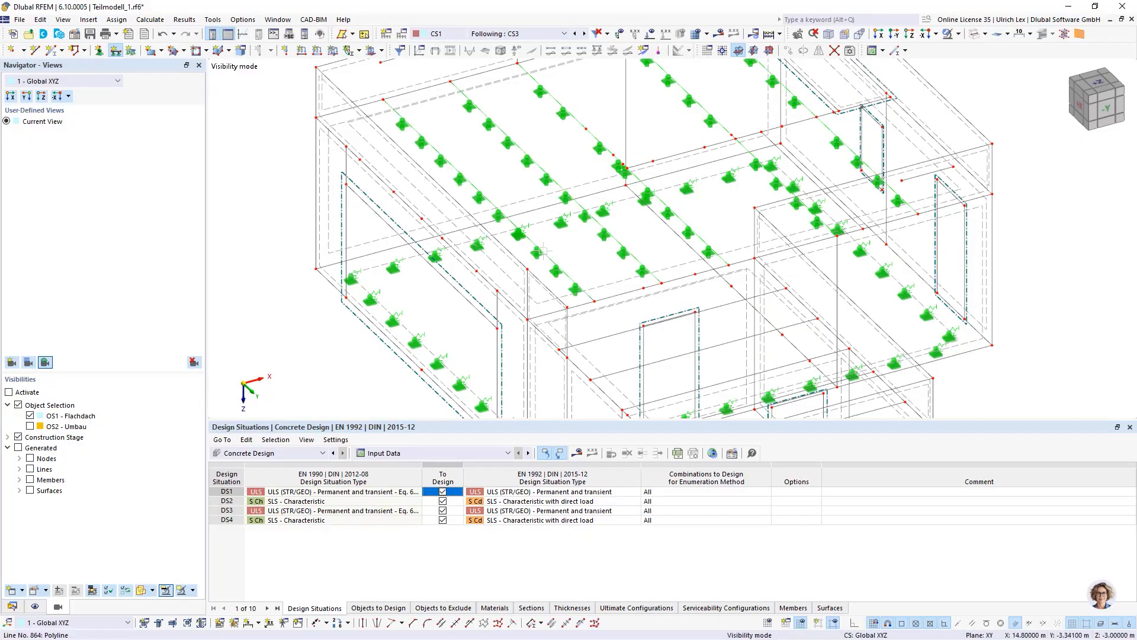
- Assign line support 1 - Gelenkig to the two parallel lines inside the lower annex's ceiling
{"action": "scroll", "coordinate": [536, 201], "scroll_direction": "down", "scroll_amount": 1}
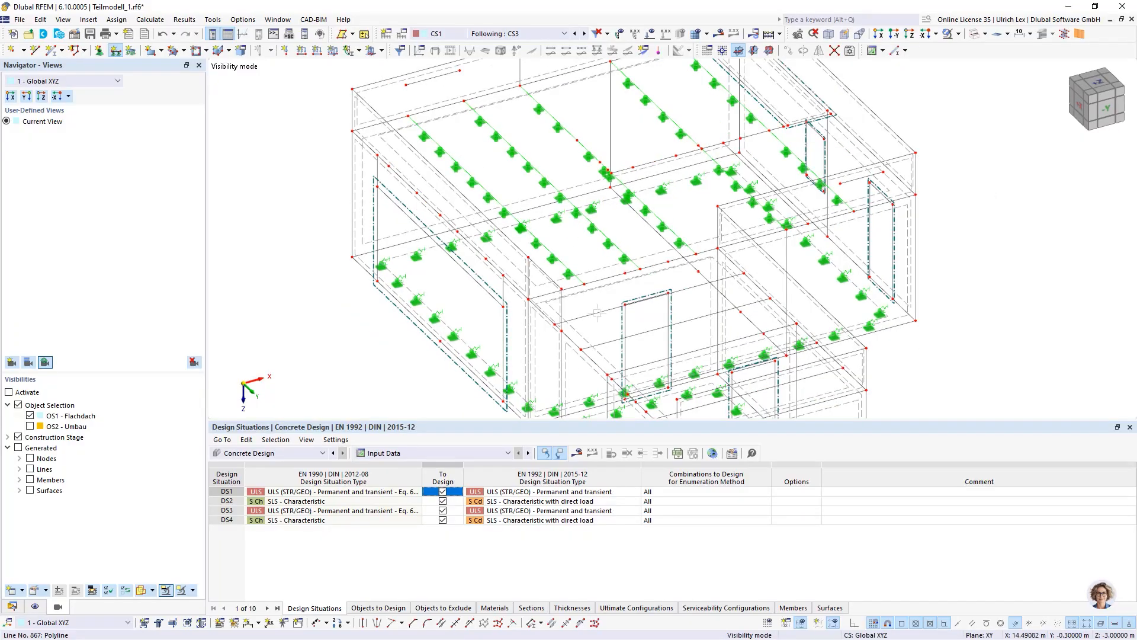
{"action": "left_click", "coordinate": [612, 340]}
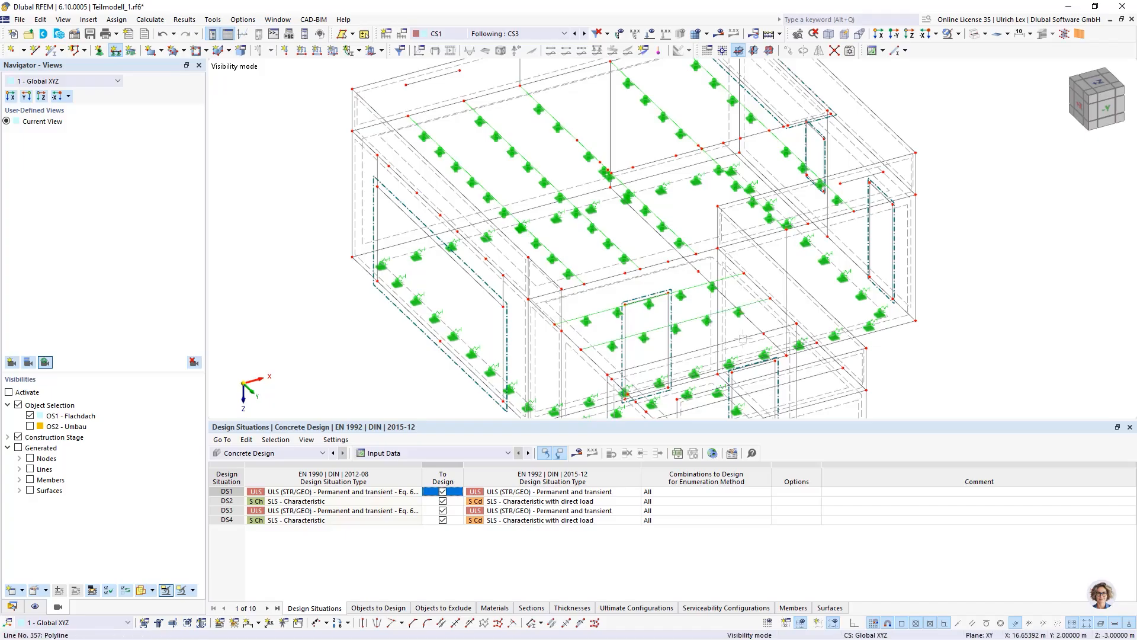
{"action": "middle_click_drag", "start_coordinate": [553, 159], "coordinate": [725, 283], "text": "ctrl"}
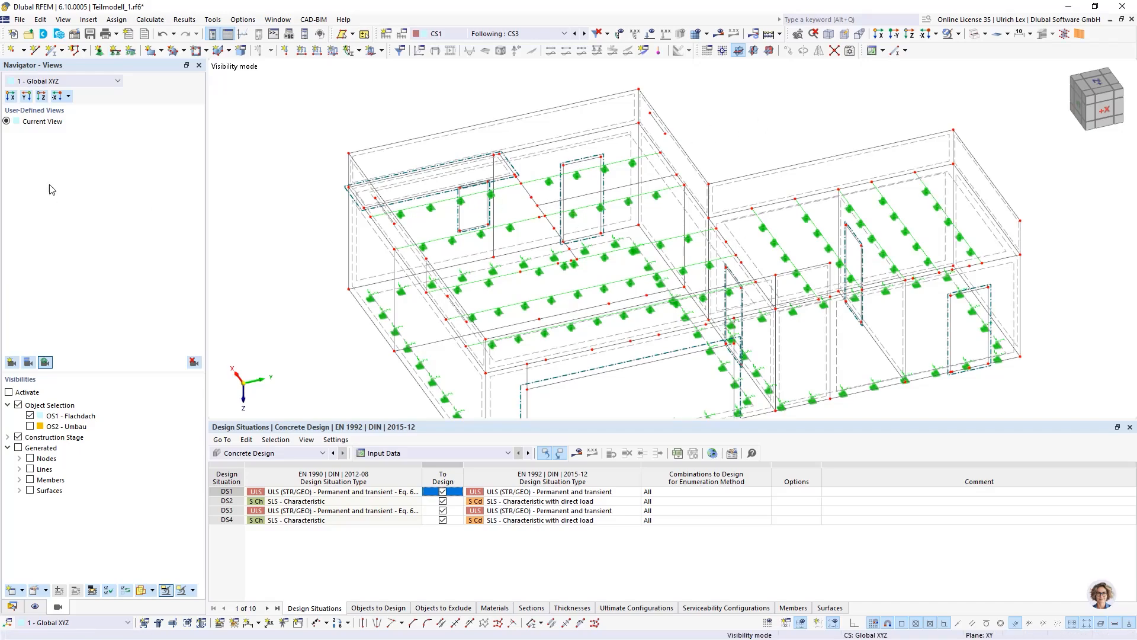
- Enable line support changes in construction stage CS3 and add all line supports
{"action": "left_click", "coordinate": [12, 607]}
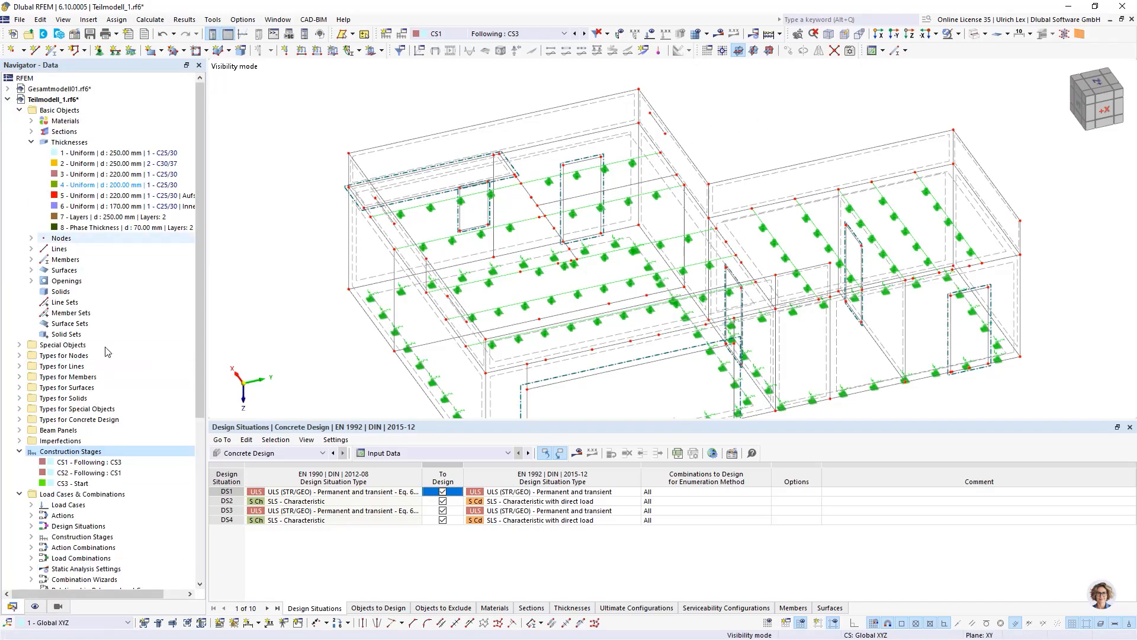
{"action": "double_click", "coordinate": [78, 485]}
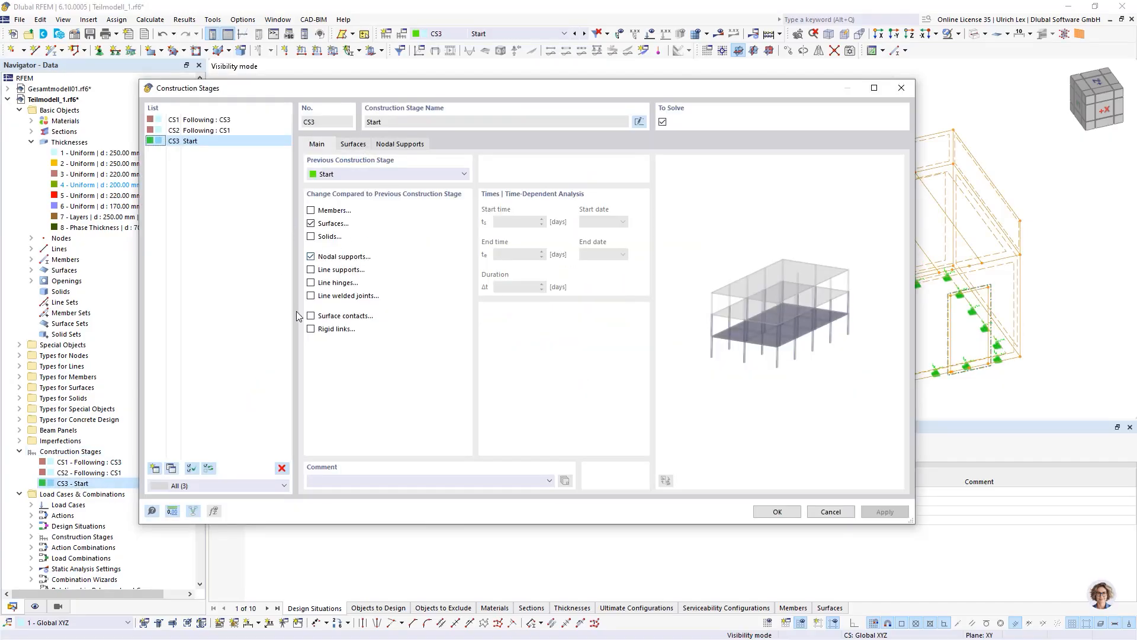
{"action": "left_click", "coordinate": [310, 270]}
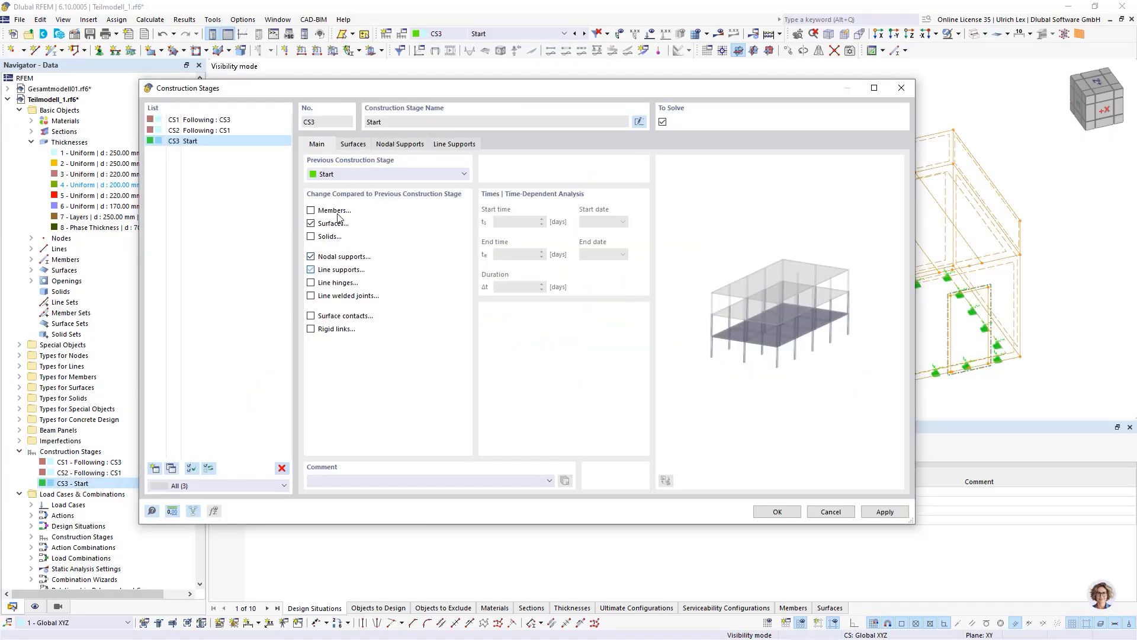
{"action": "left_click", "coordinate": [454, 144]}
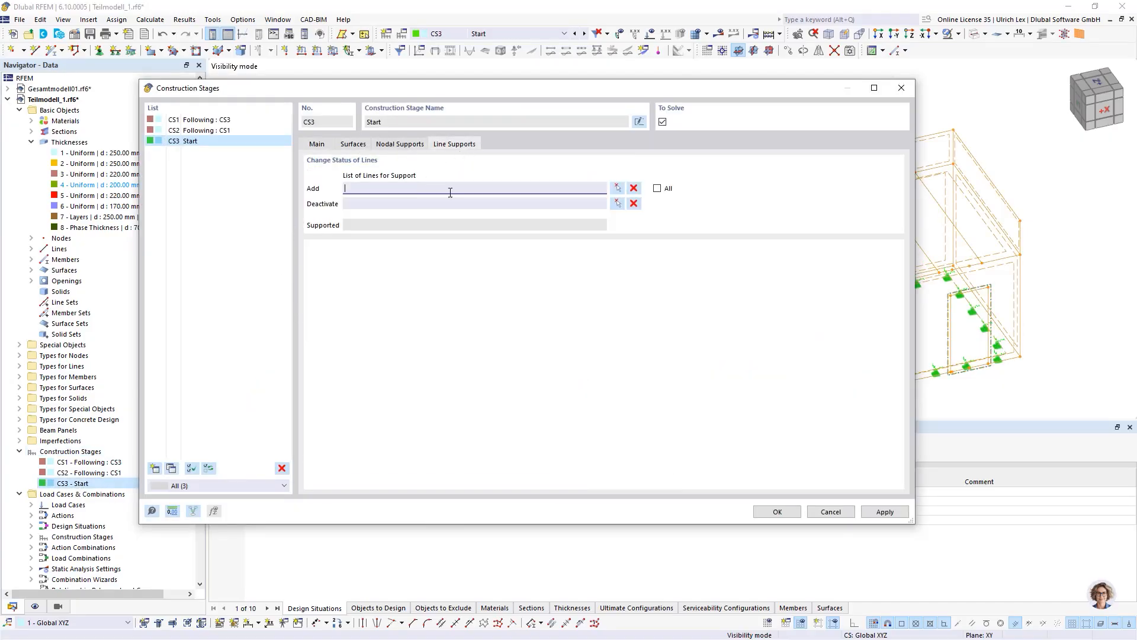
{"action": "left_click", "coordinate": [657, 188]}
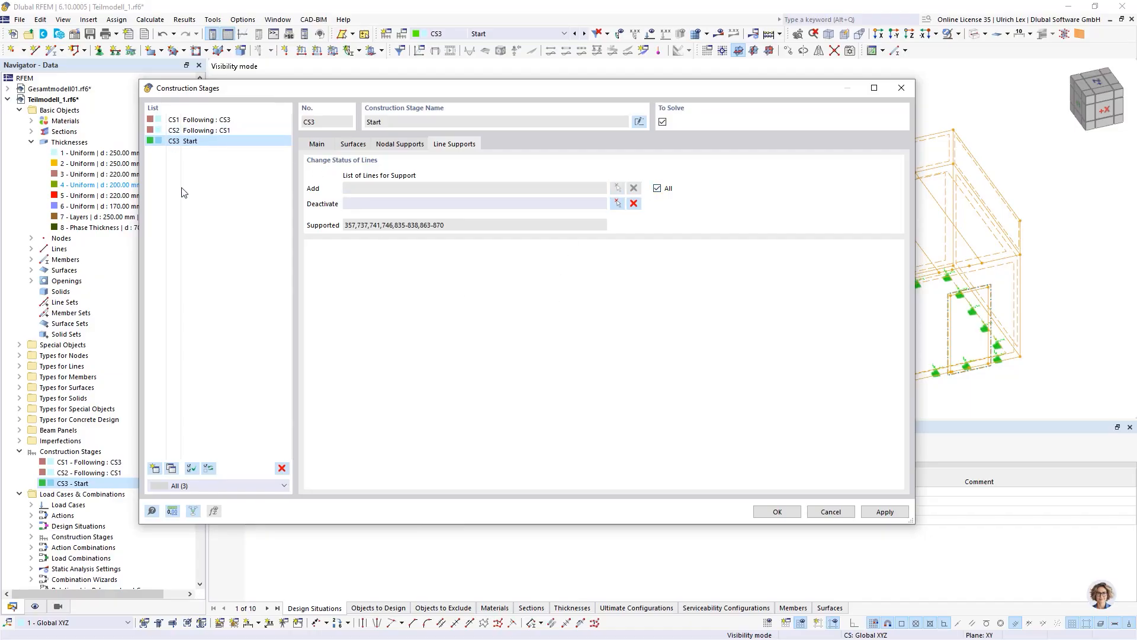
{"action": "left_click", "coordinate": [199, 121]}
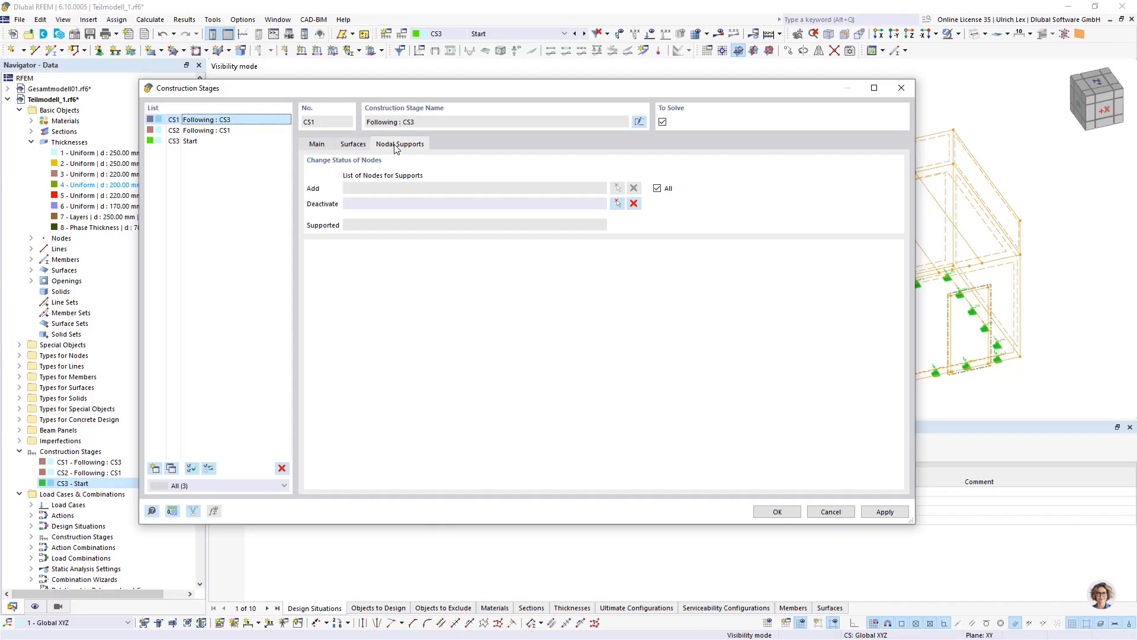
{"action": "left_click", "coordinate": [619, 205]}
{"action": "scroll", "coordinate": [448, 206], "scroll_direction": "up", "scroll_amount": 2}
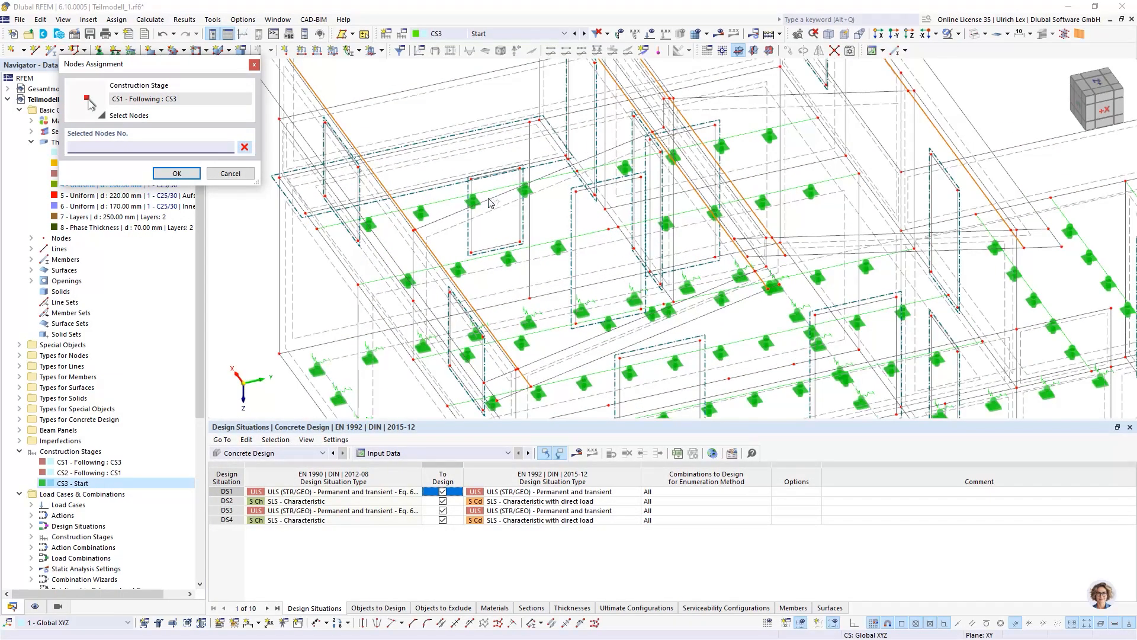
{"action": "left_click", "coordinate": [174, 172]}
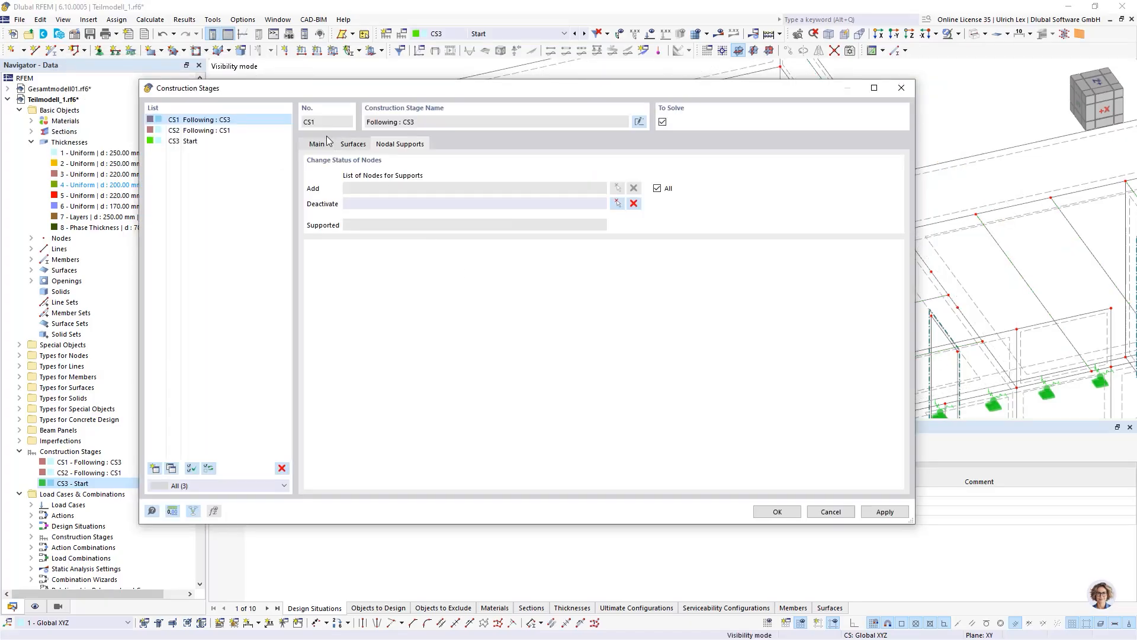
- Try to deactivate CS3's supported lines 357,737,741,746,835-838,863-870 through the nodal supports of CS1
{"action": "left_click", "coordinate": [185, 141]}
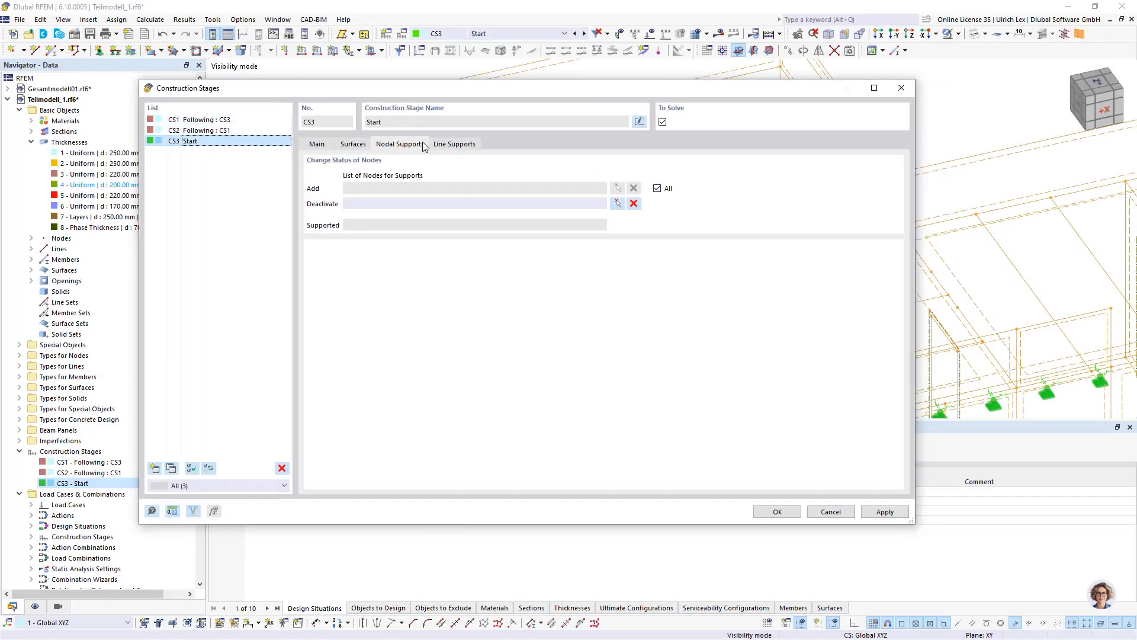
{"action": "left_click", "coordinate": [456, 144]}
{"action": "left_click", "coordinate": [455, 225]}
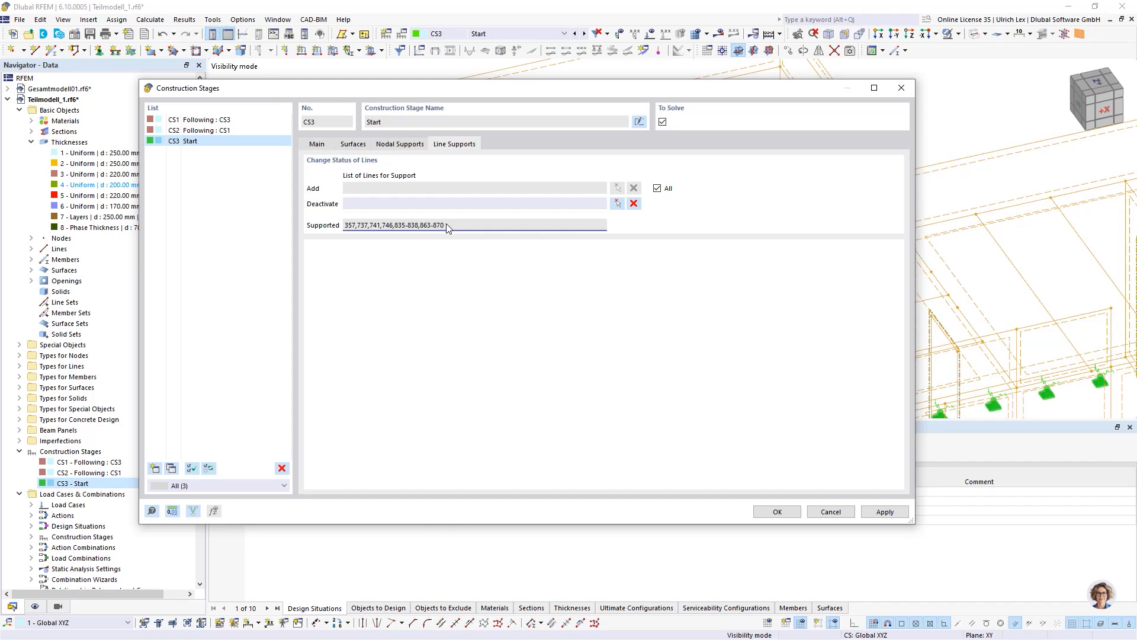
{"action": "left_click_drag", "start_coordinate": [447, 228], "coordinate": [345, 226]}
{"action": "key", "text": "ctrl+c"}
{"action": "left_click", "coordinate": [202, 119]}
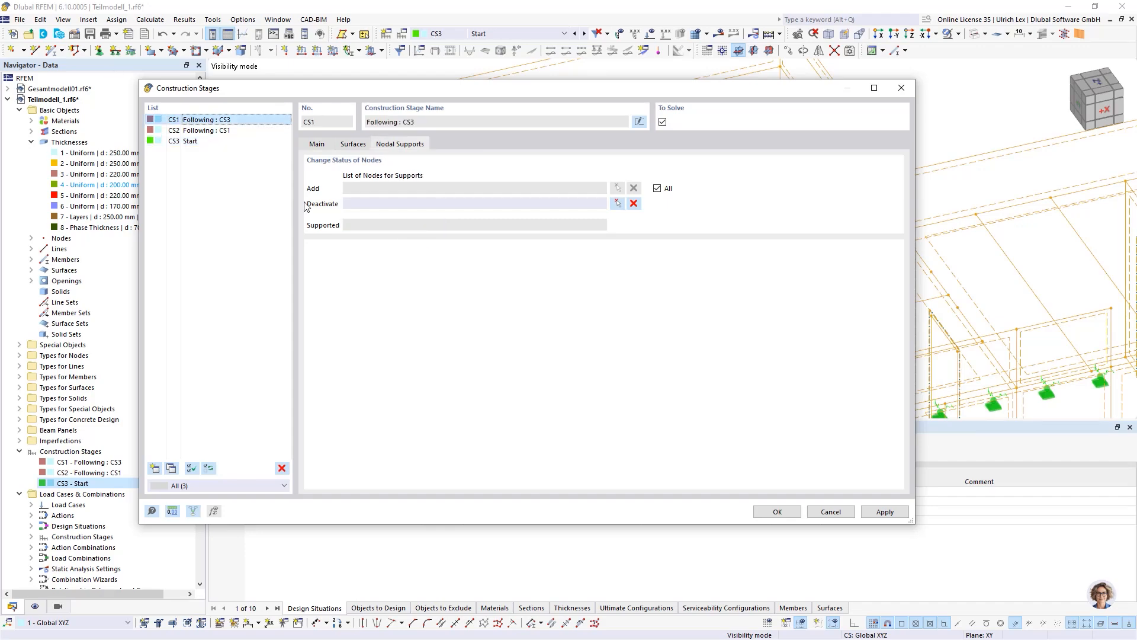
{"action": "left_click", "coordinate": [392, 203]}
{"action": "key", "text": "ctrl+v"}
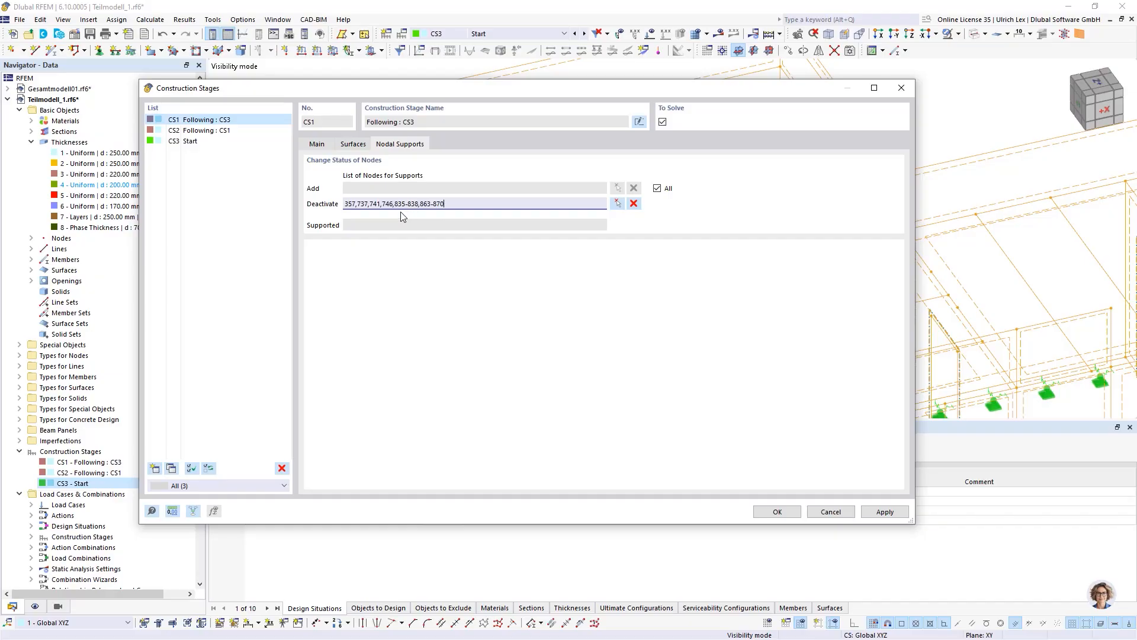
{"action": "left_click", "coordinate": [353, 144]}
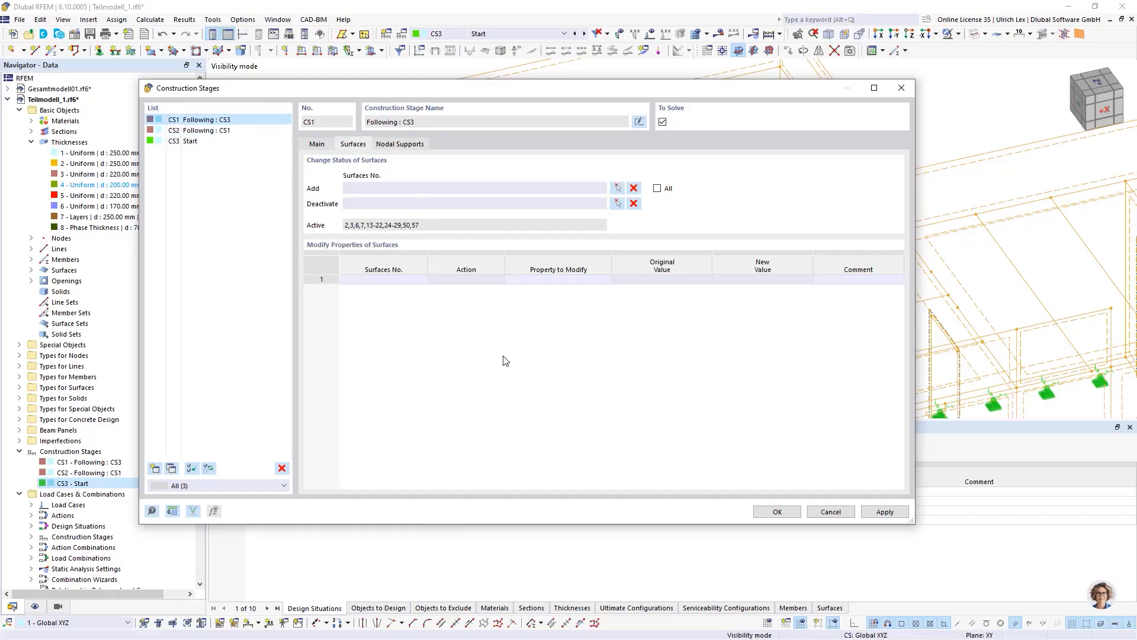
{"action": "left_click", "coordinate": [777, 512]}
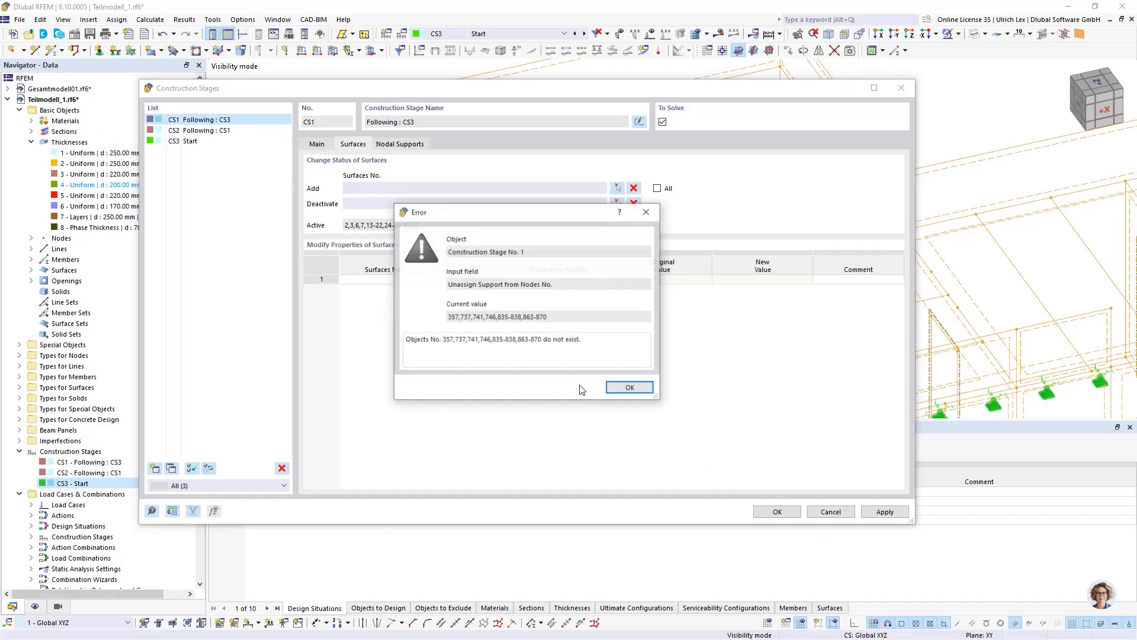
{"action": "left_click", "coordinate": [630, 389]}
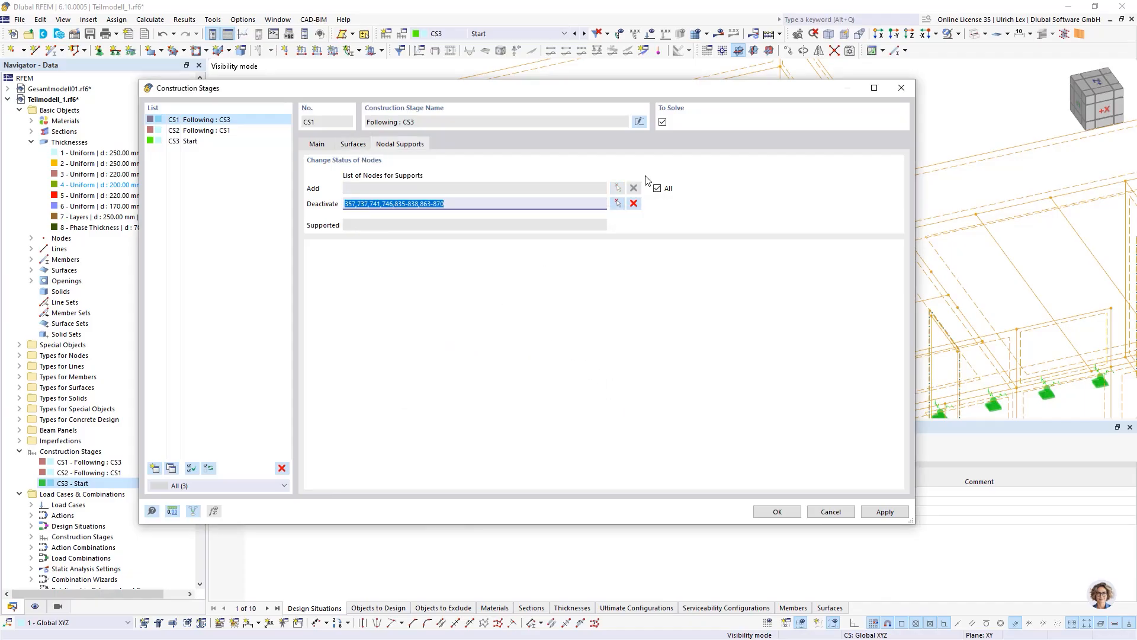
- Turn off adding all nodal supports in CS1 and clear its list of nodes with deactivated supports
{"action": "left_click", "coordinate": [658, 188]}
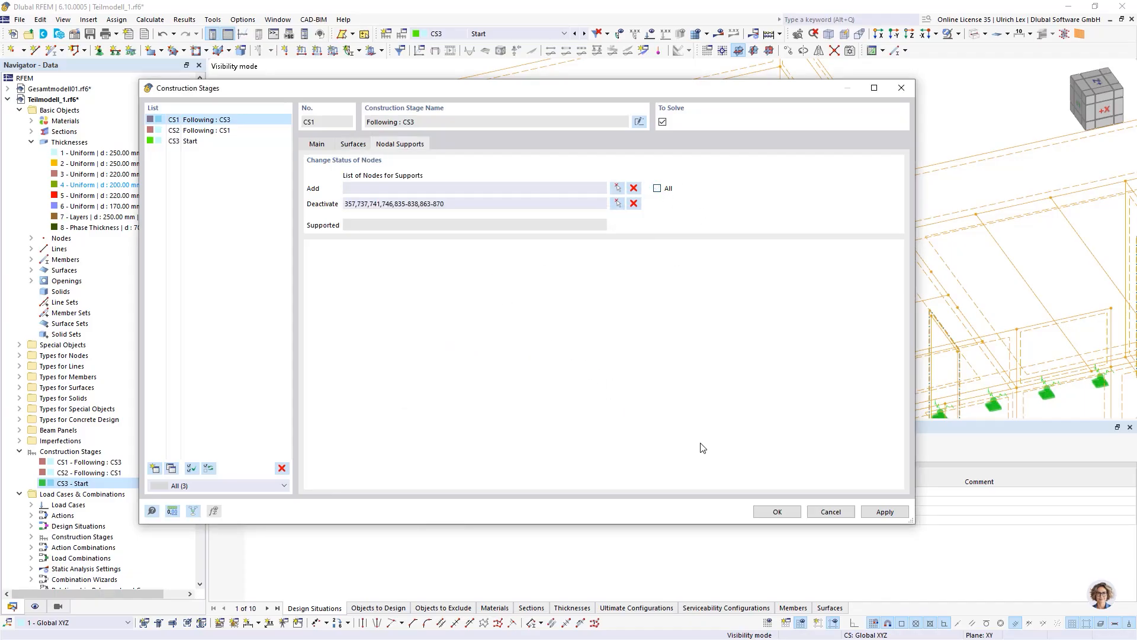
{"action": "left_click", "coordinate": [777, 512]}
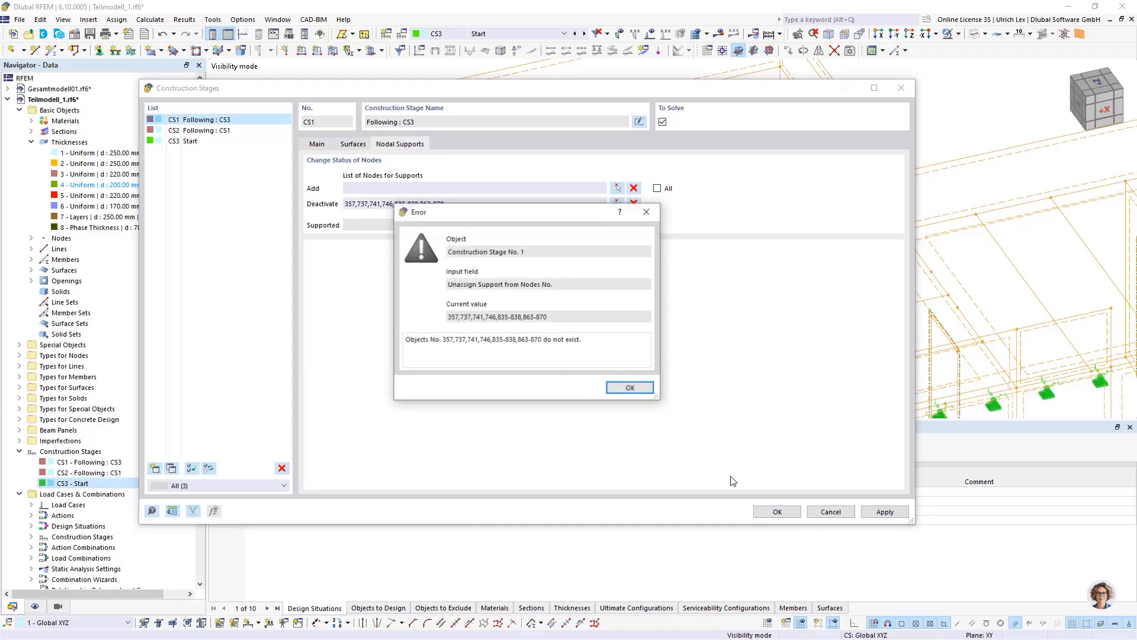
{"action": "left_click", "coordinate": [627, 387]}
{"action": "left_click", "coordinate": [188, 141]}
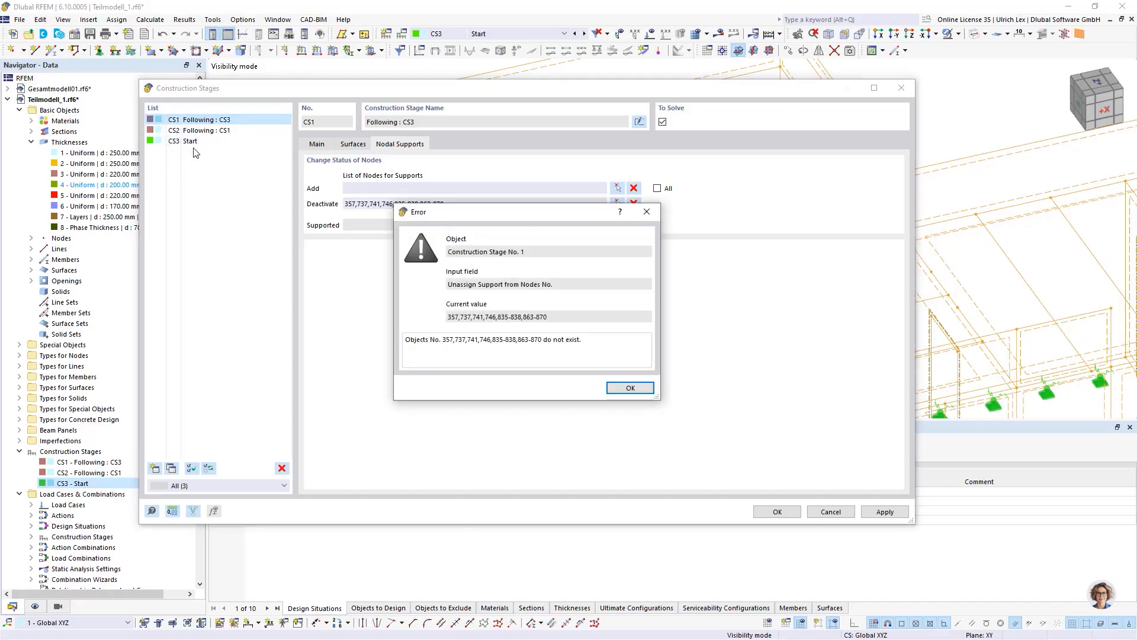
{"action": "left_click", "coordinate": [630, 388]}
{"action": "key", "text": "ctrl+c"}
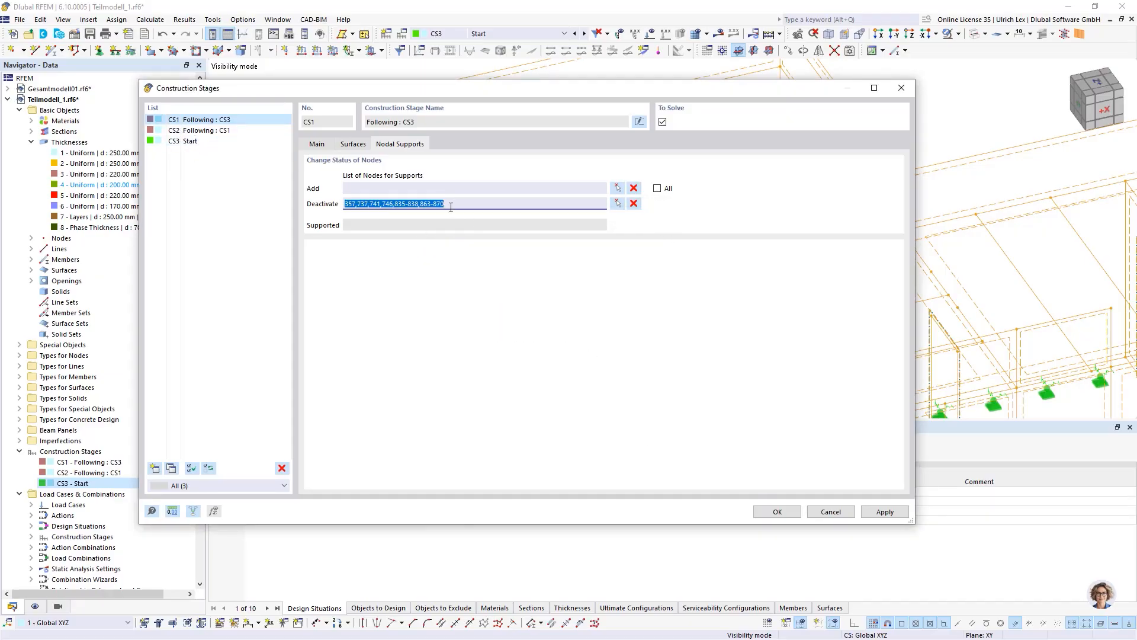
{"action": "key", "text": "Delete"}
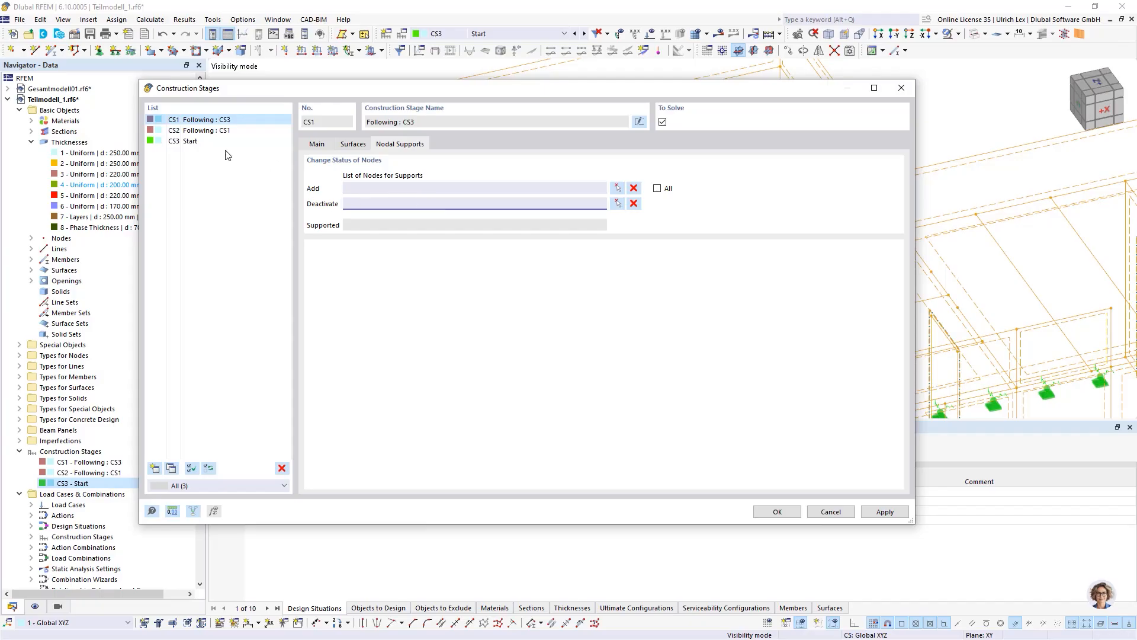
- Copy the list of supported lines 357,737,741,746,835-838,863-870 from the line supports of CS3
{"action": "left_click", "coordinate": [187, 141]}
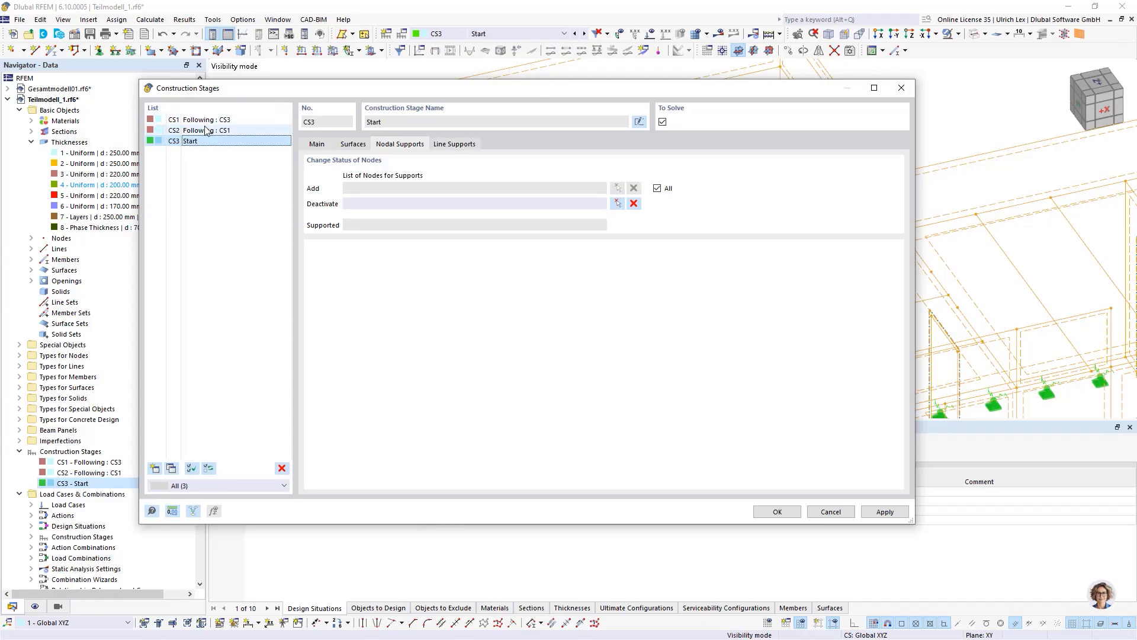
{"action": "left_click", "coordinate": [195, 122]}
{"action": "left_click", "coordinate": [188, 141]}
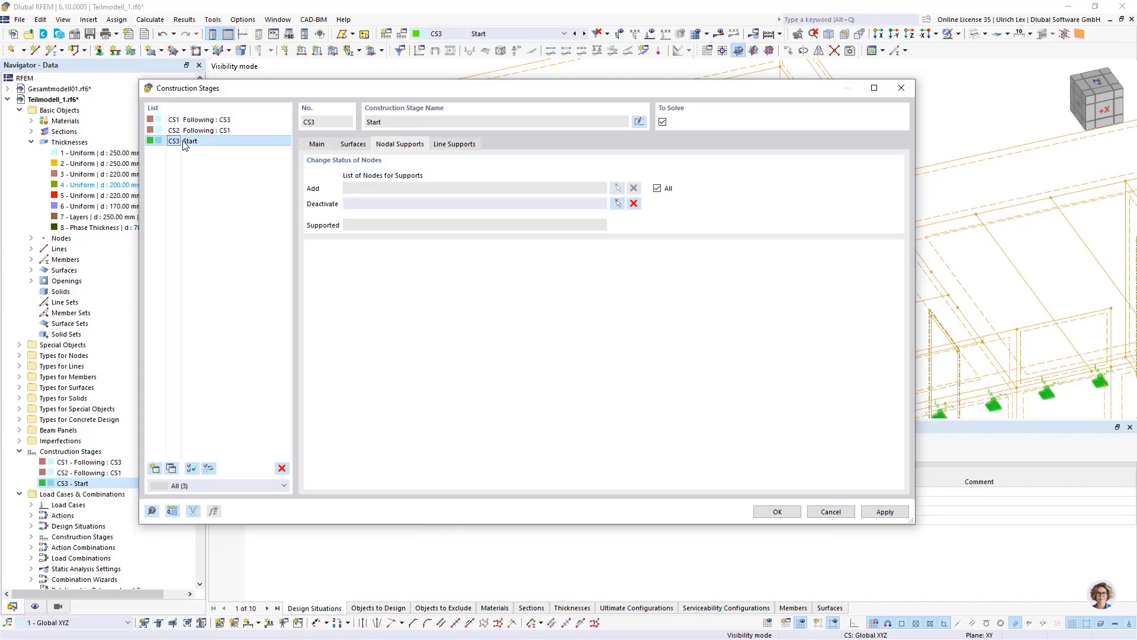
{"action": "left_click", "coordinate": [460, 145]}
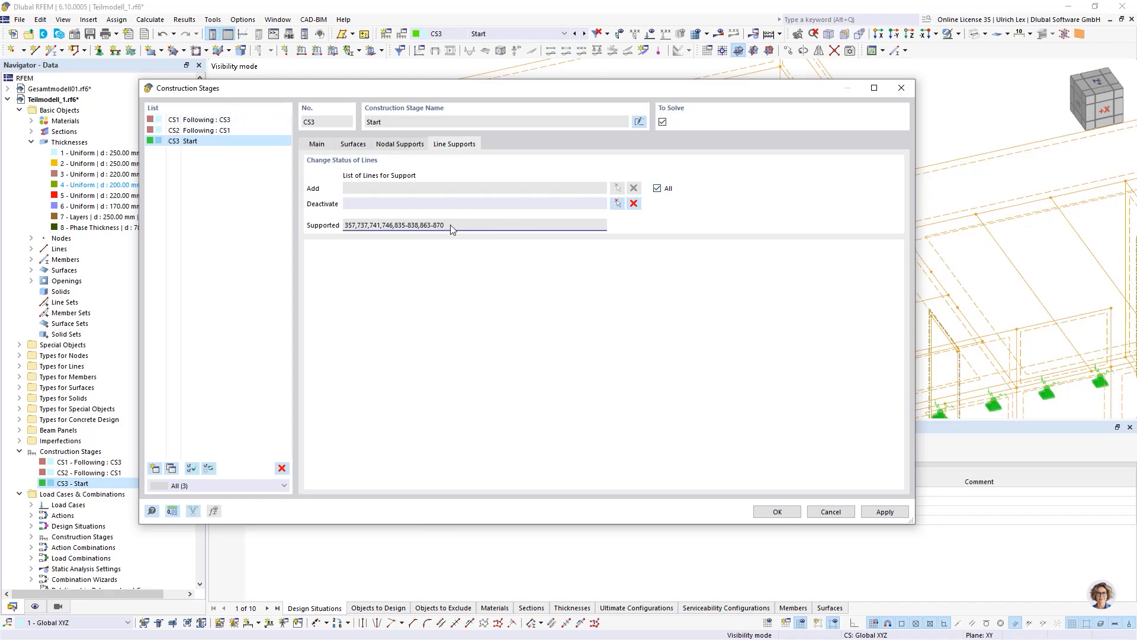
{"action": "left_click_drag", "start_coordinate": [450, 226], "coordinate": [385, 226]}
- Enable line support changes in construction stage CS1 and deactivate the supports on lines 357,737,741,746,835-838,863-870
{"action": "left_click", "coordinate": [206, 121]}
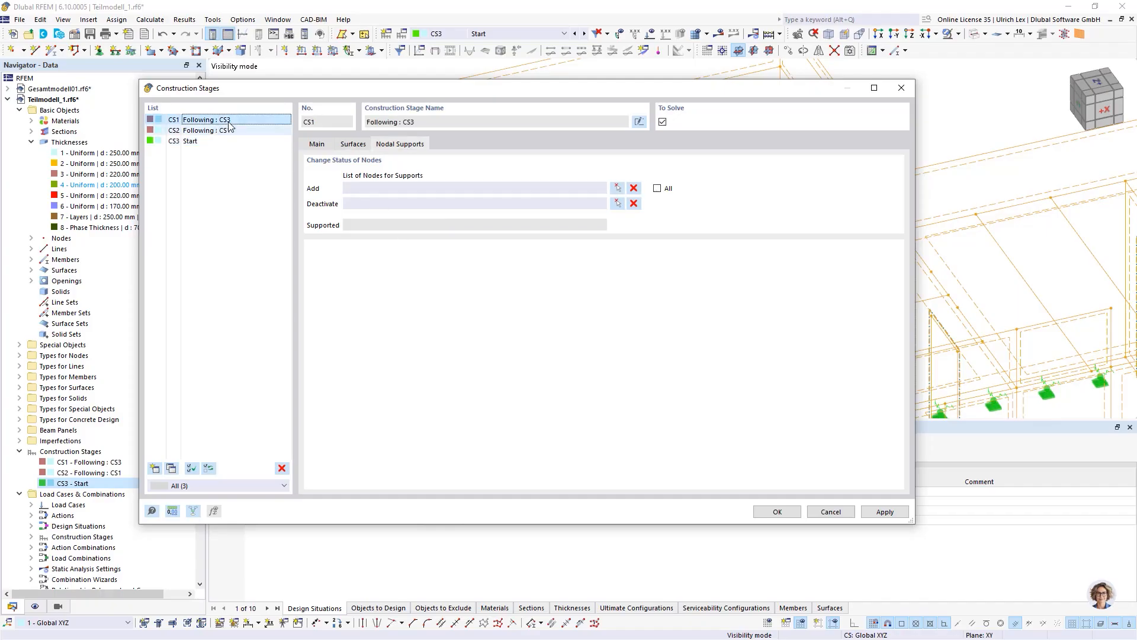
{"action": "left_click", "coordinate": [324, 145]}
{"action": "left_click", "coordinate": [311, 270]}
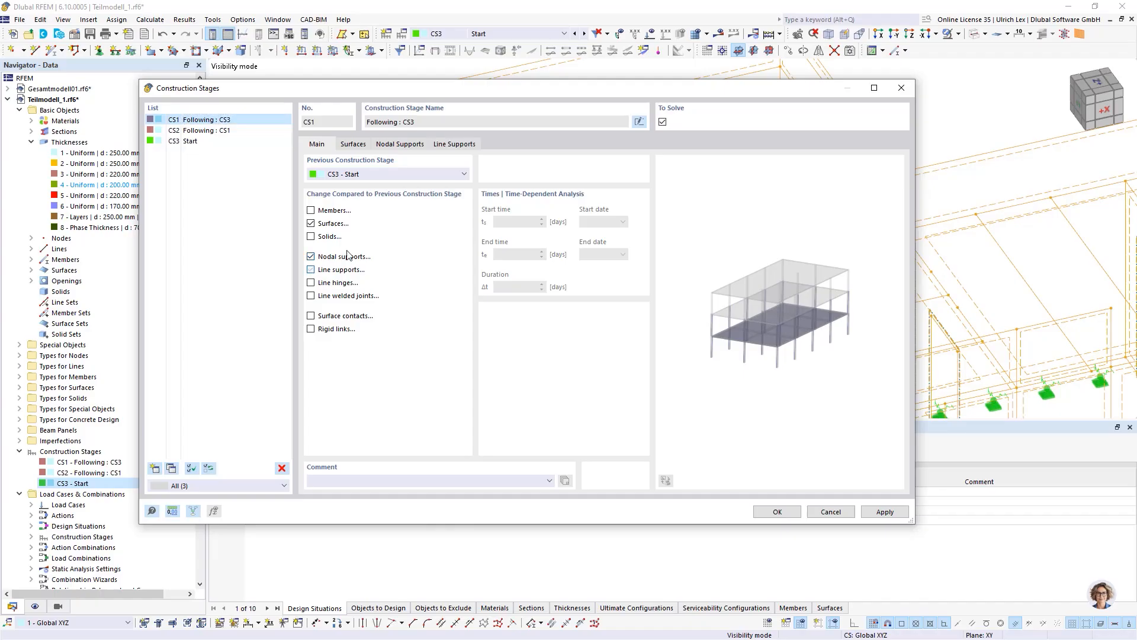
{"action": "left_click", "coordinate": [451, 145]}
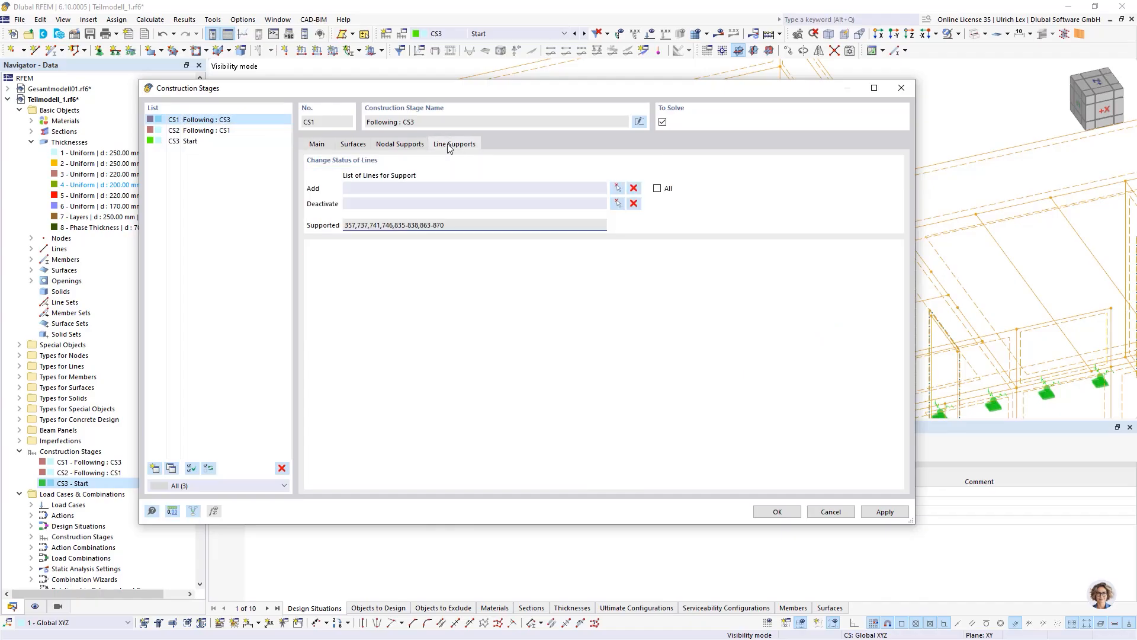
{"action": "left_click", "coordinate": [394, 204]}
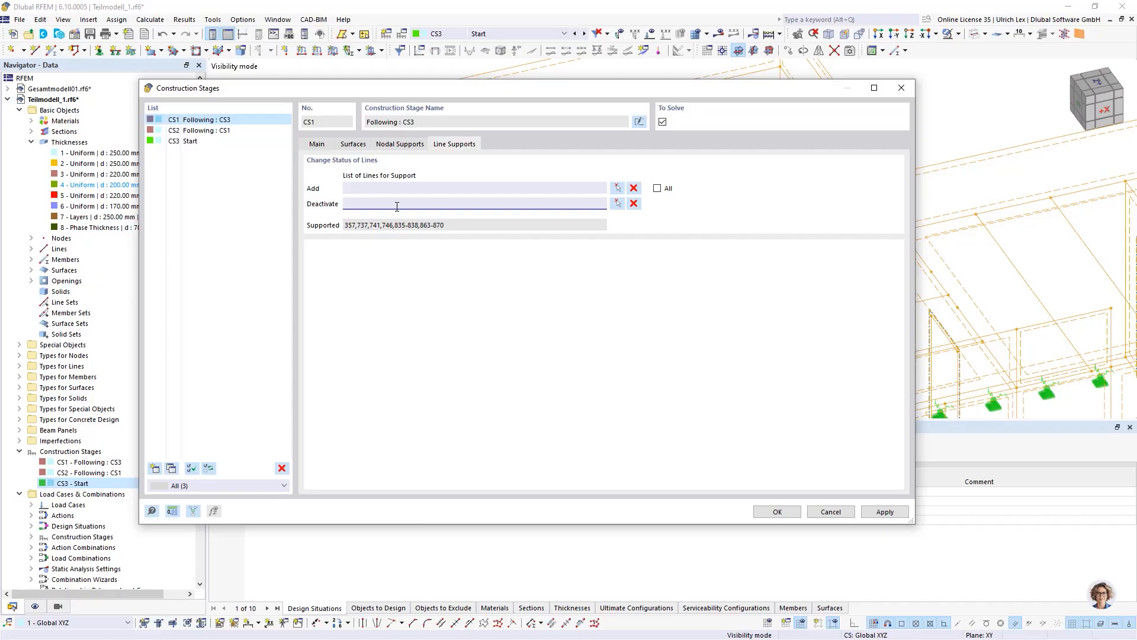
{"action": "key", "text": "ctrl+v"}
{"action": "left_click", "coordinate": [789, 513]}
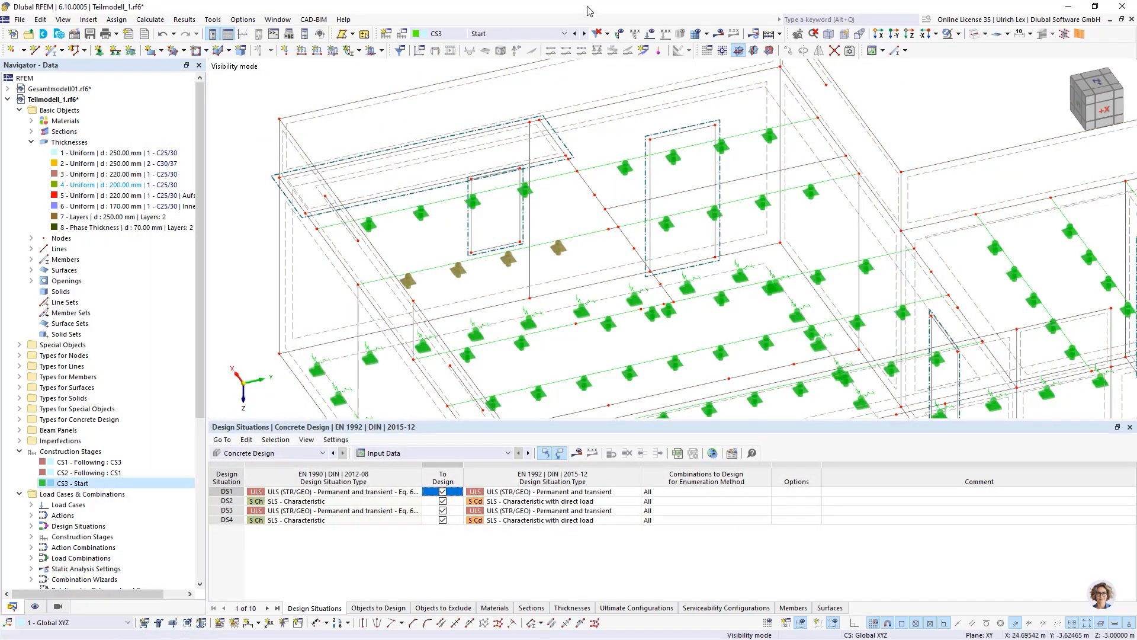
- Examine the model's line supports in construction stage CS3, switch the display to CS1 and compare the supports there
{"action": "scroll", "coordinate": [625, 222], "scroll_direction": "down", "scroll_amount": 2}
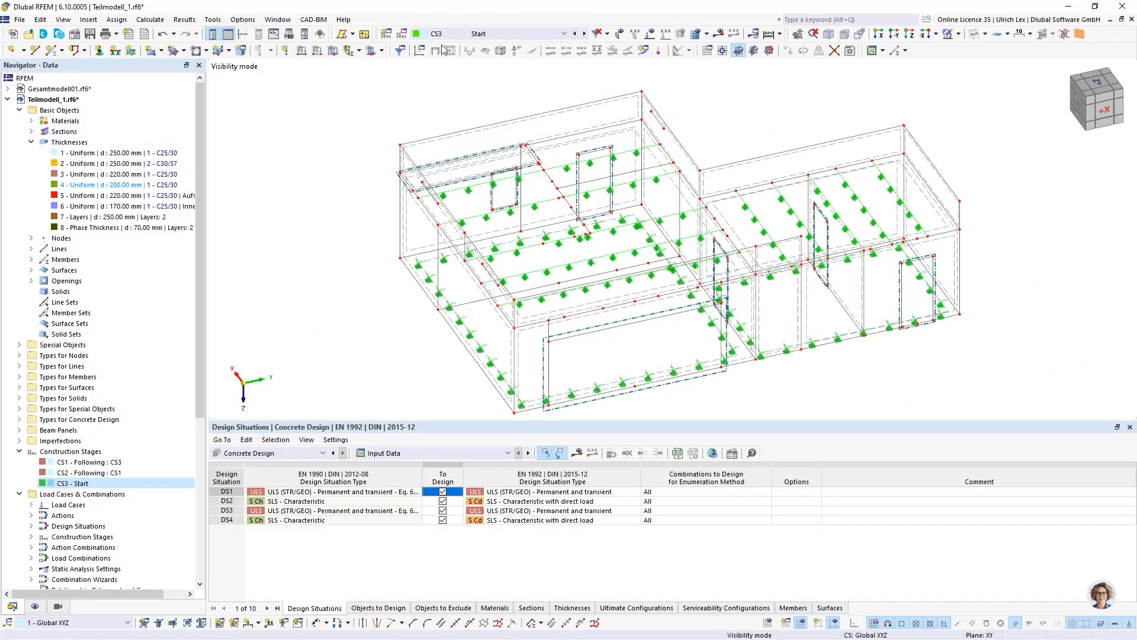
{"action": "middle_click_drag", "start_coordinate": [894, 367], "coordinate": [734, 350], "text": "ctrl"}
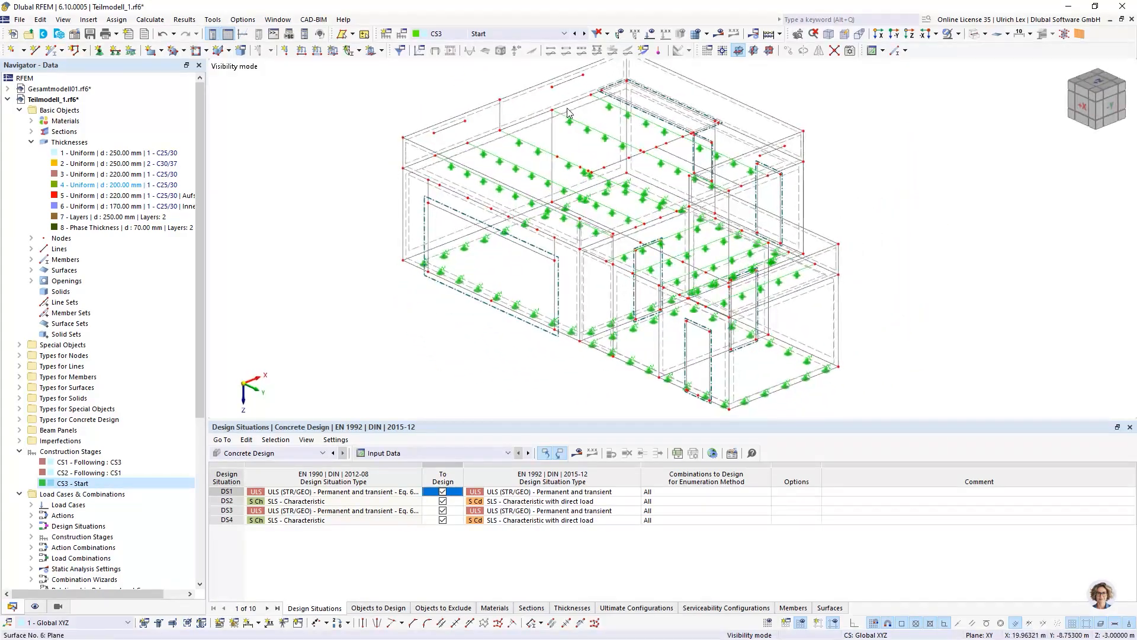
{"action": "scroll", "coordinate": [568, 119], "scroll_direction": "up", "scroll_amount": 4}
{"action": "scroll", "coordinate": [468, 222], "scroll_direction": "down", "scroll_amount": 2}
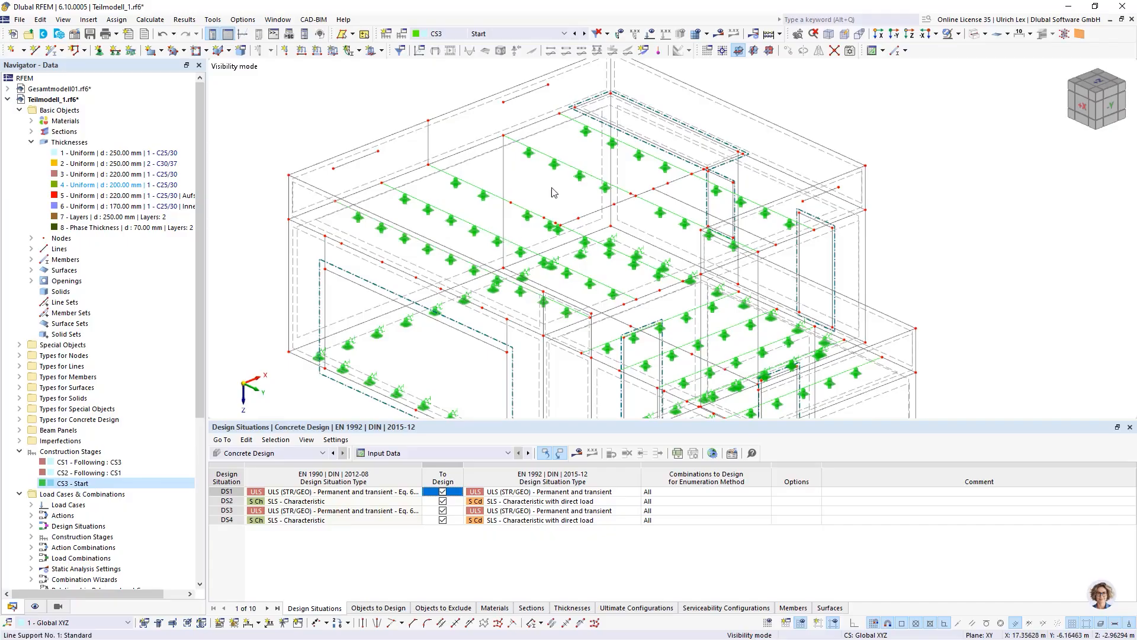
{"action": "left_click", "coordinate": [563, 35]}
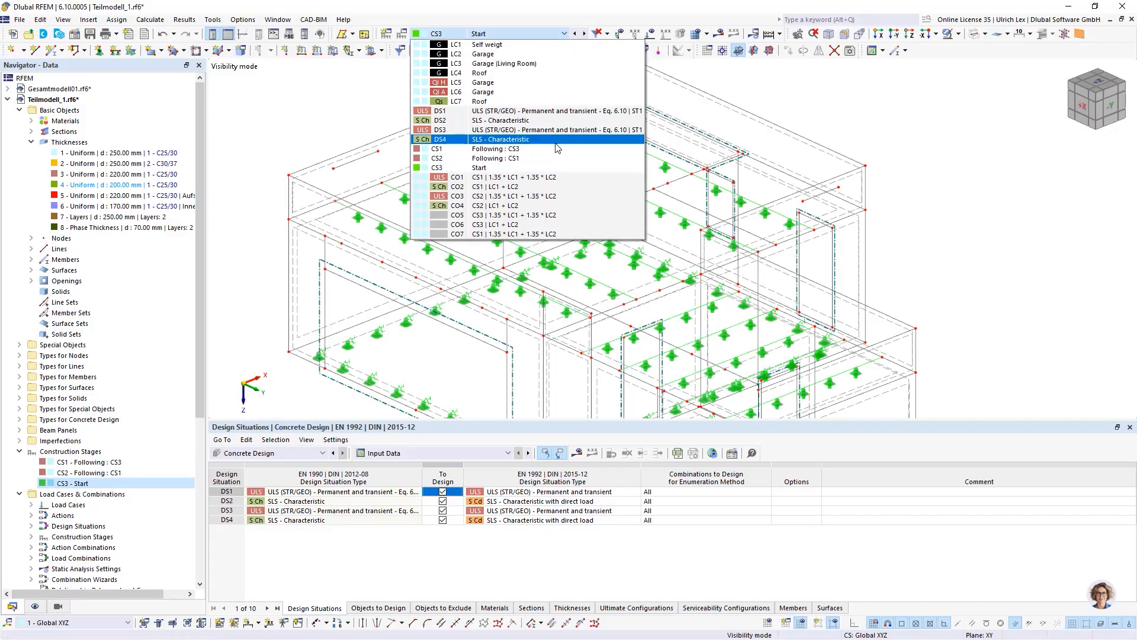
{"action": "left_click", "coordinate": [555, 151]}
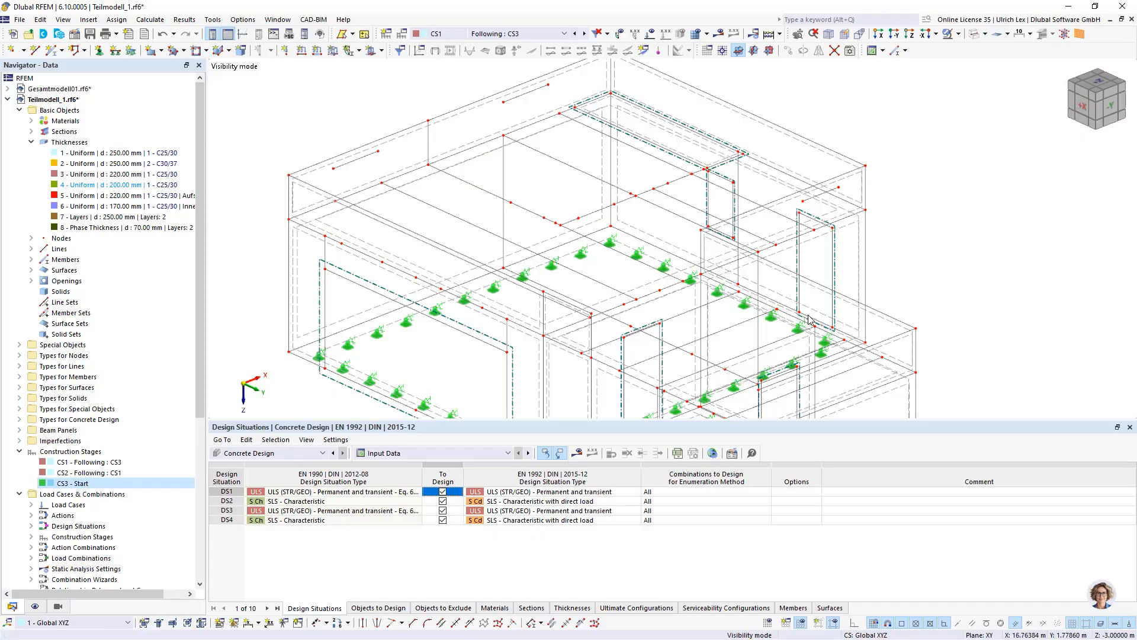
{"action": "scroll", "coordinate": [563, 147], "scroll_direction": "down", "scroll_amount": 1}
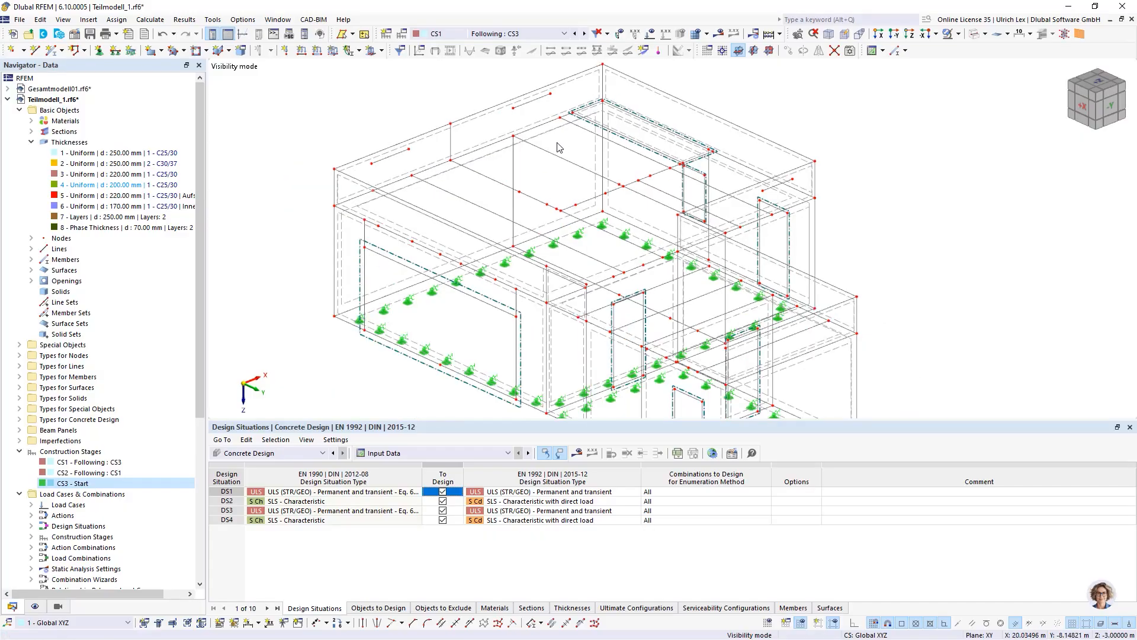
{"action": "scroll", "coordinate": [557, 149], "scroll_direction": "down", "scroll_amount": 2}
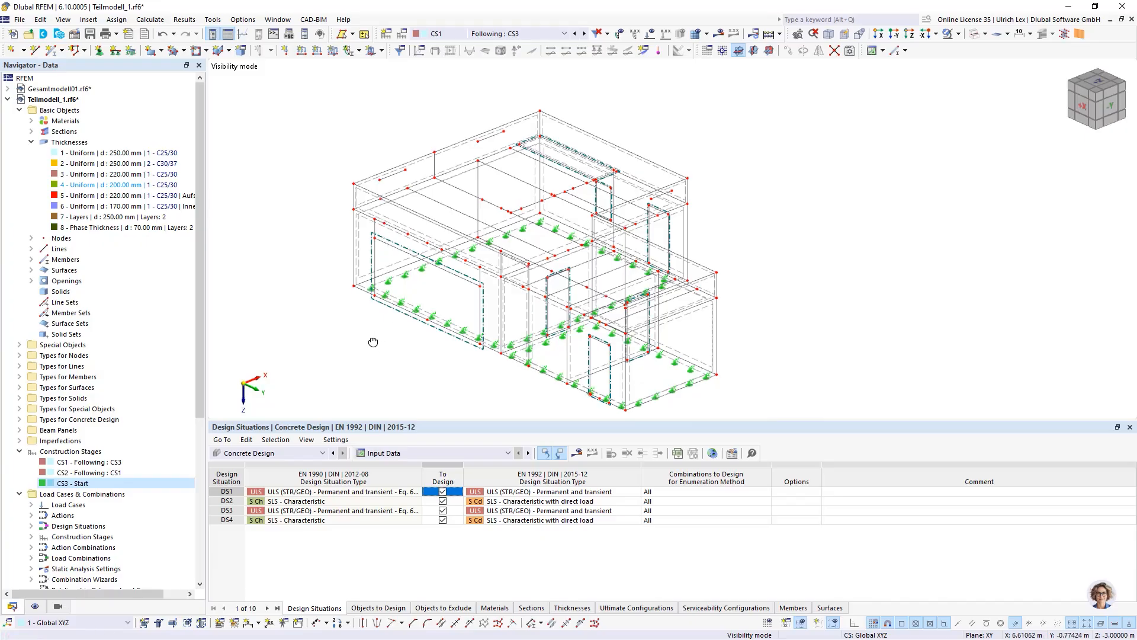
{"action": "middle_click_drag", "start_coordinate": [373, 337], "coordinate": [520, 330], "text": "ctrl"}
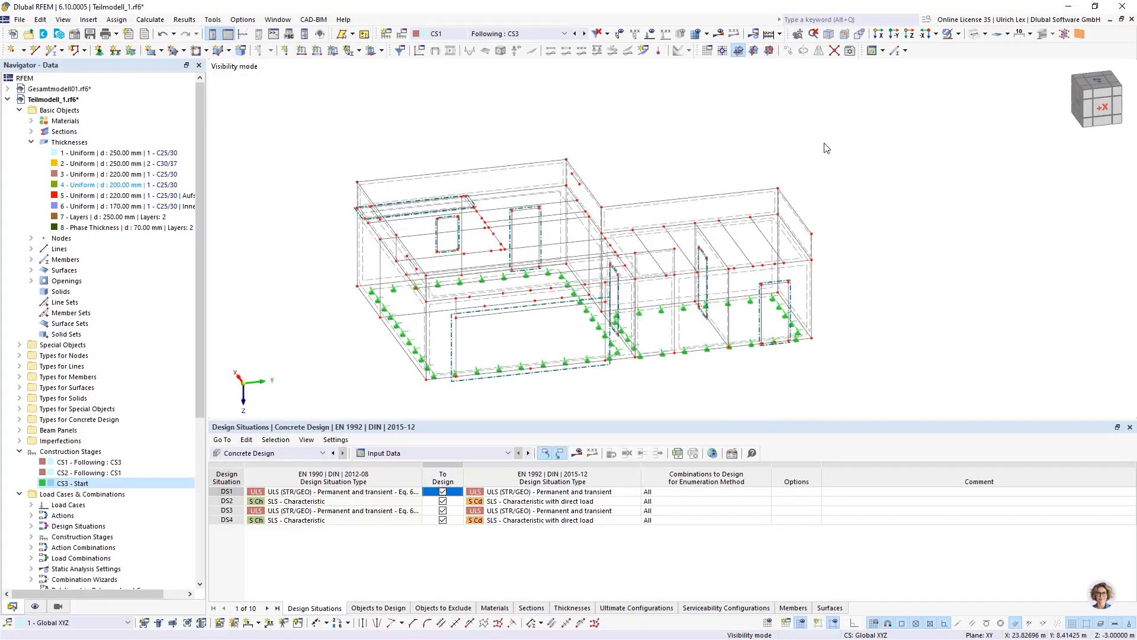